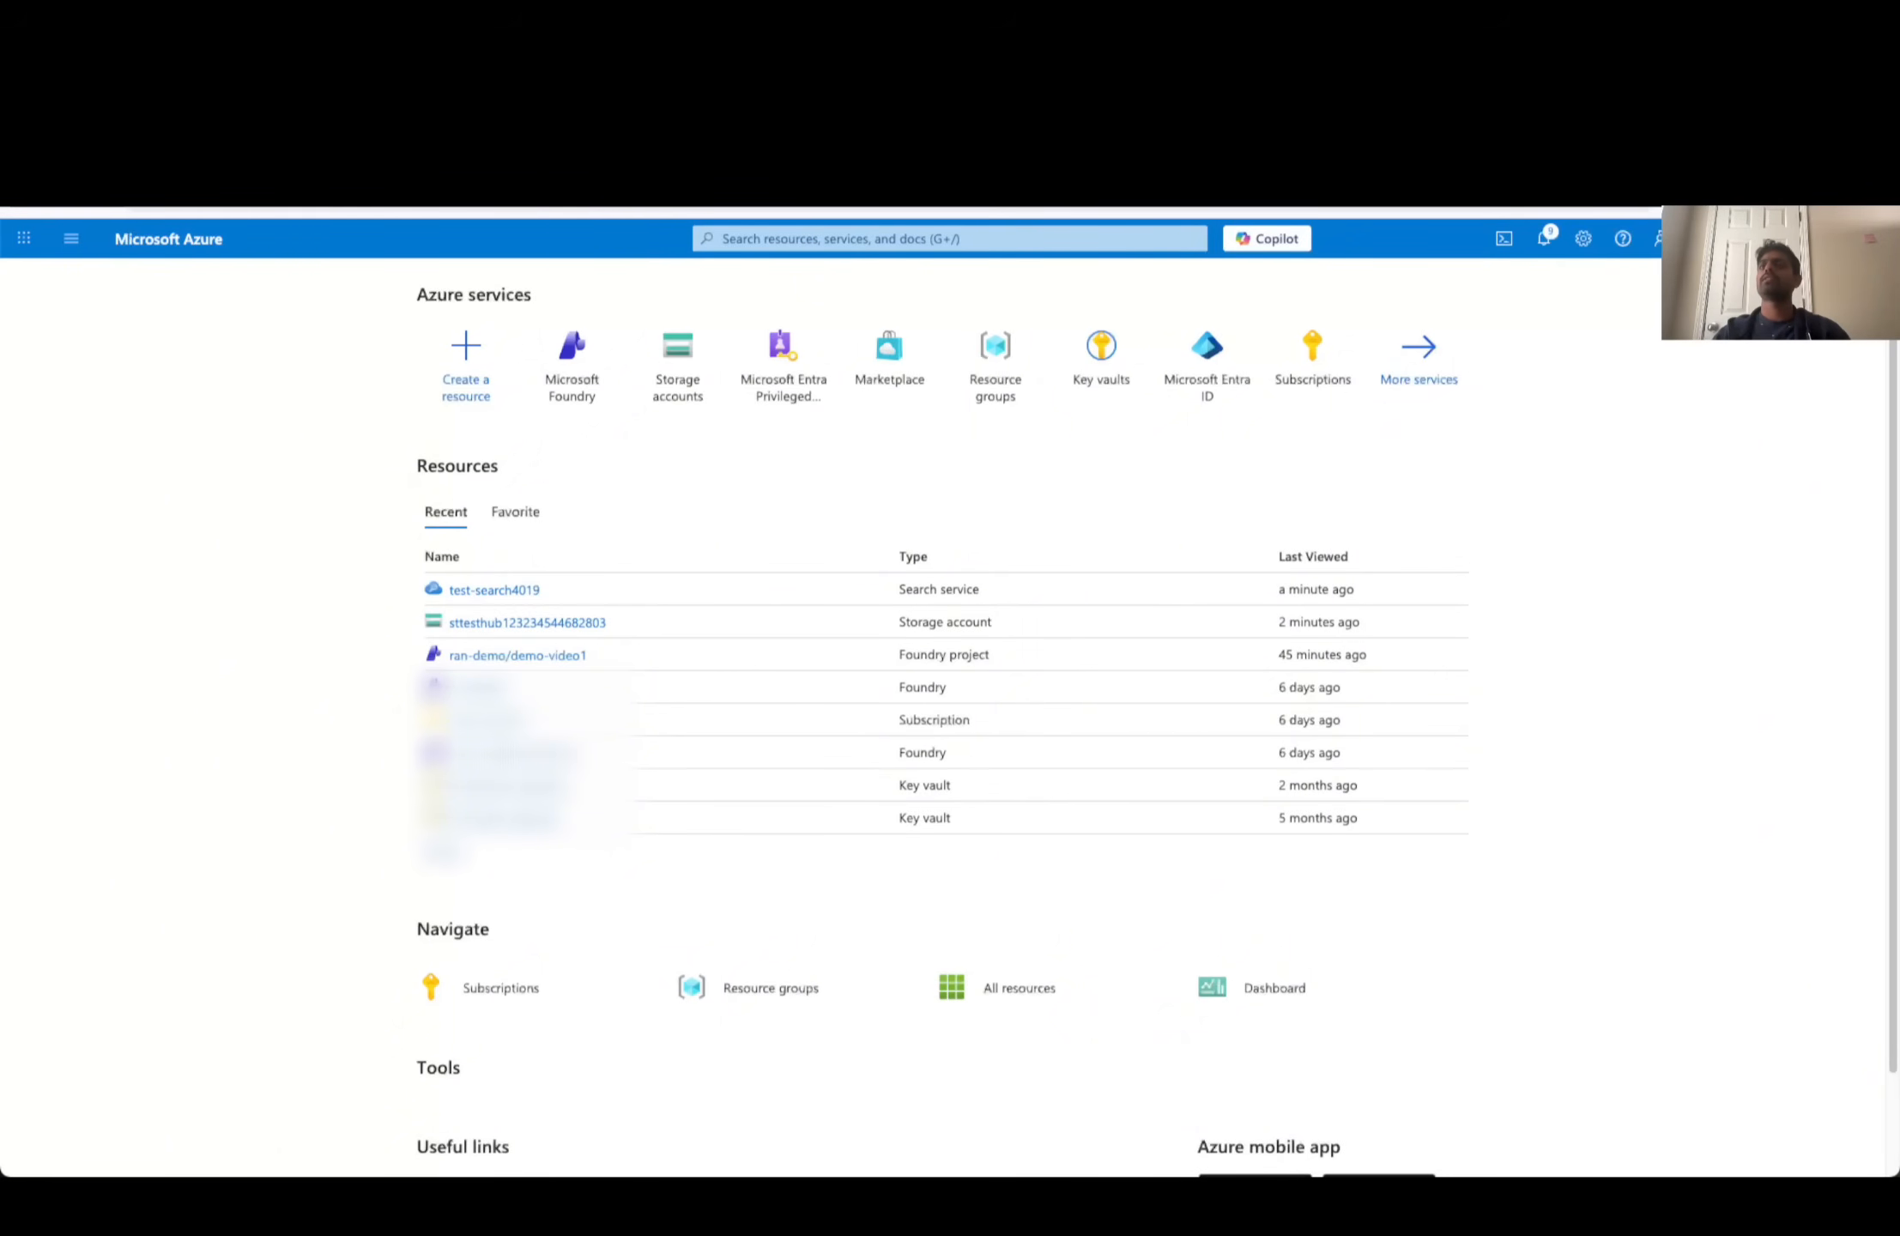
# - View the System Reference Document v5.2.1 page on D&D Beyond, and return to the Azure portal home page
pyautogui.hotkey('ctrl', 'Tab')
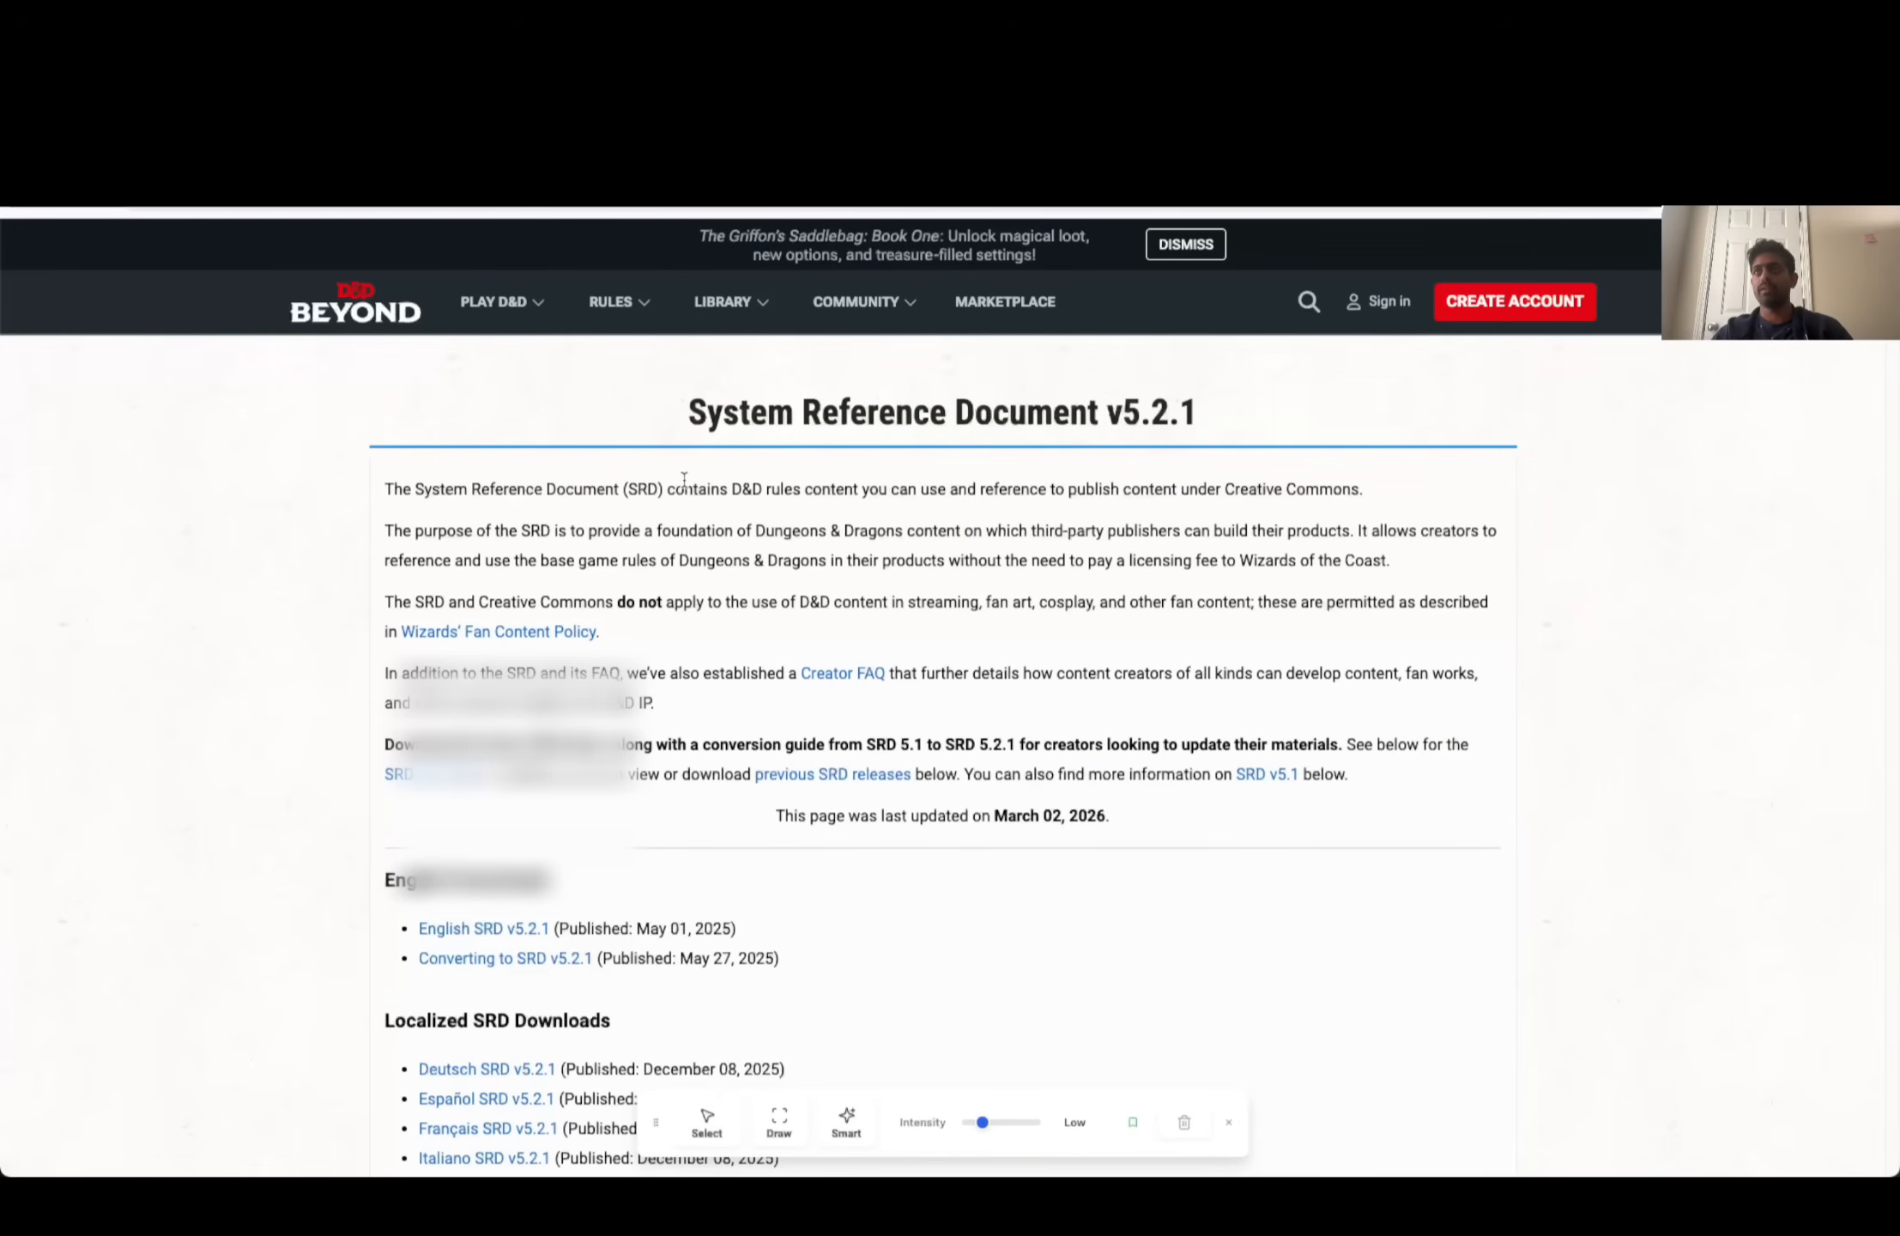
pyautogui.hotkey('ctrl', 'shift', 'Tab')
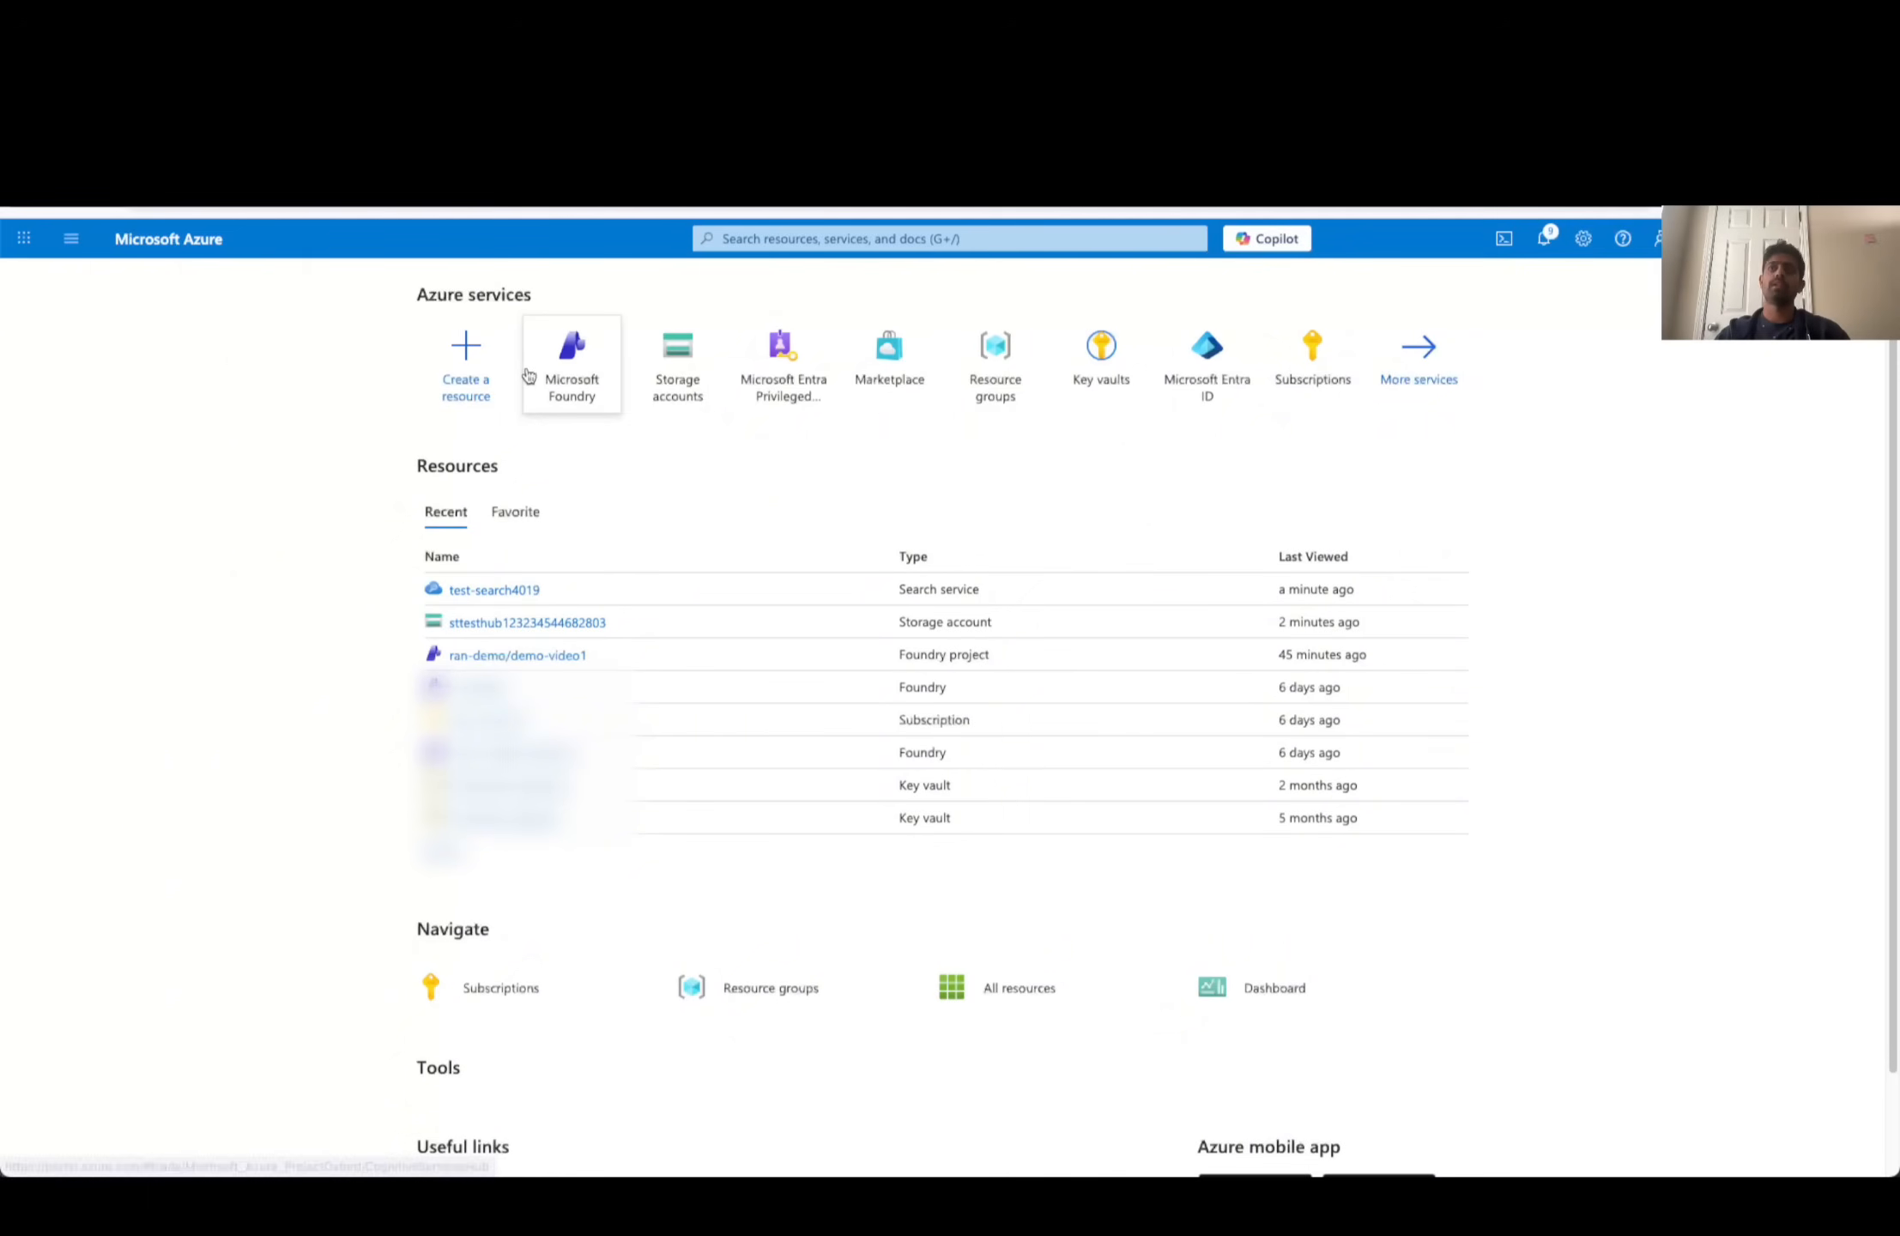
pyautogui.moveTo(548, 379)
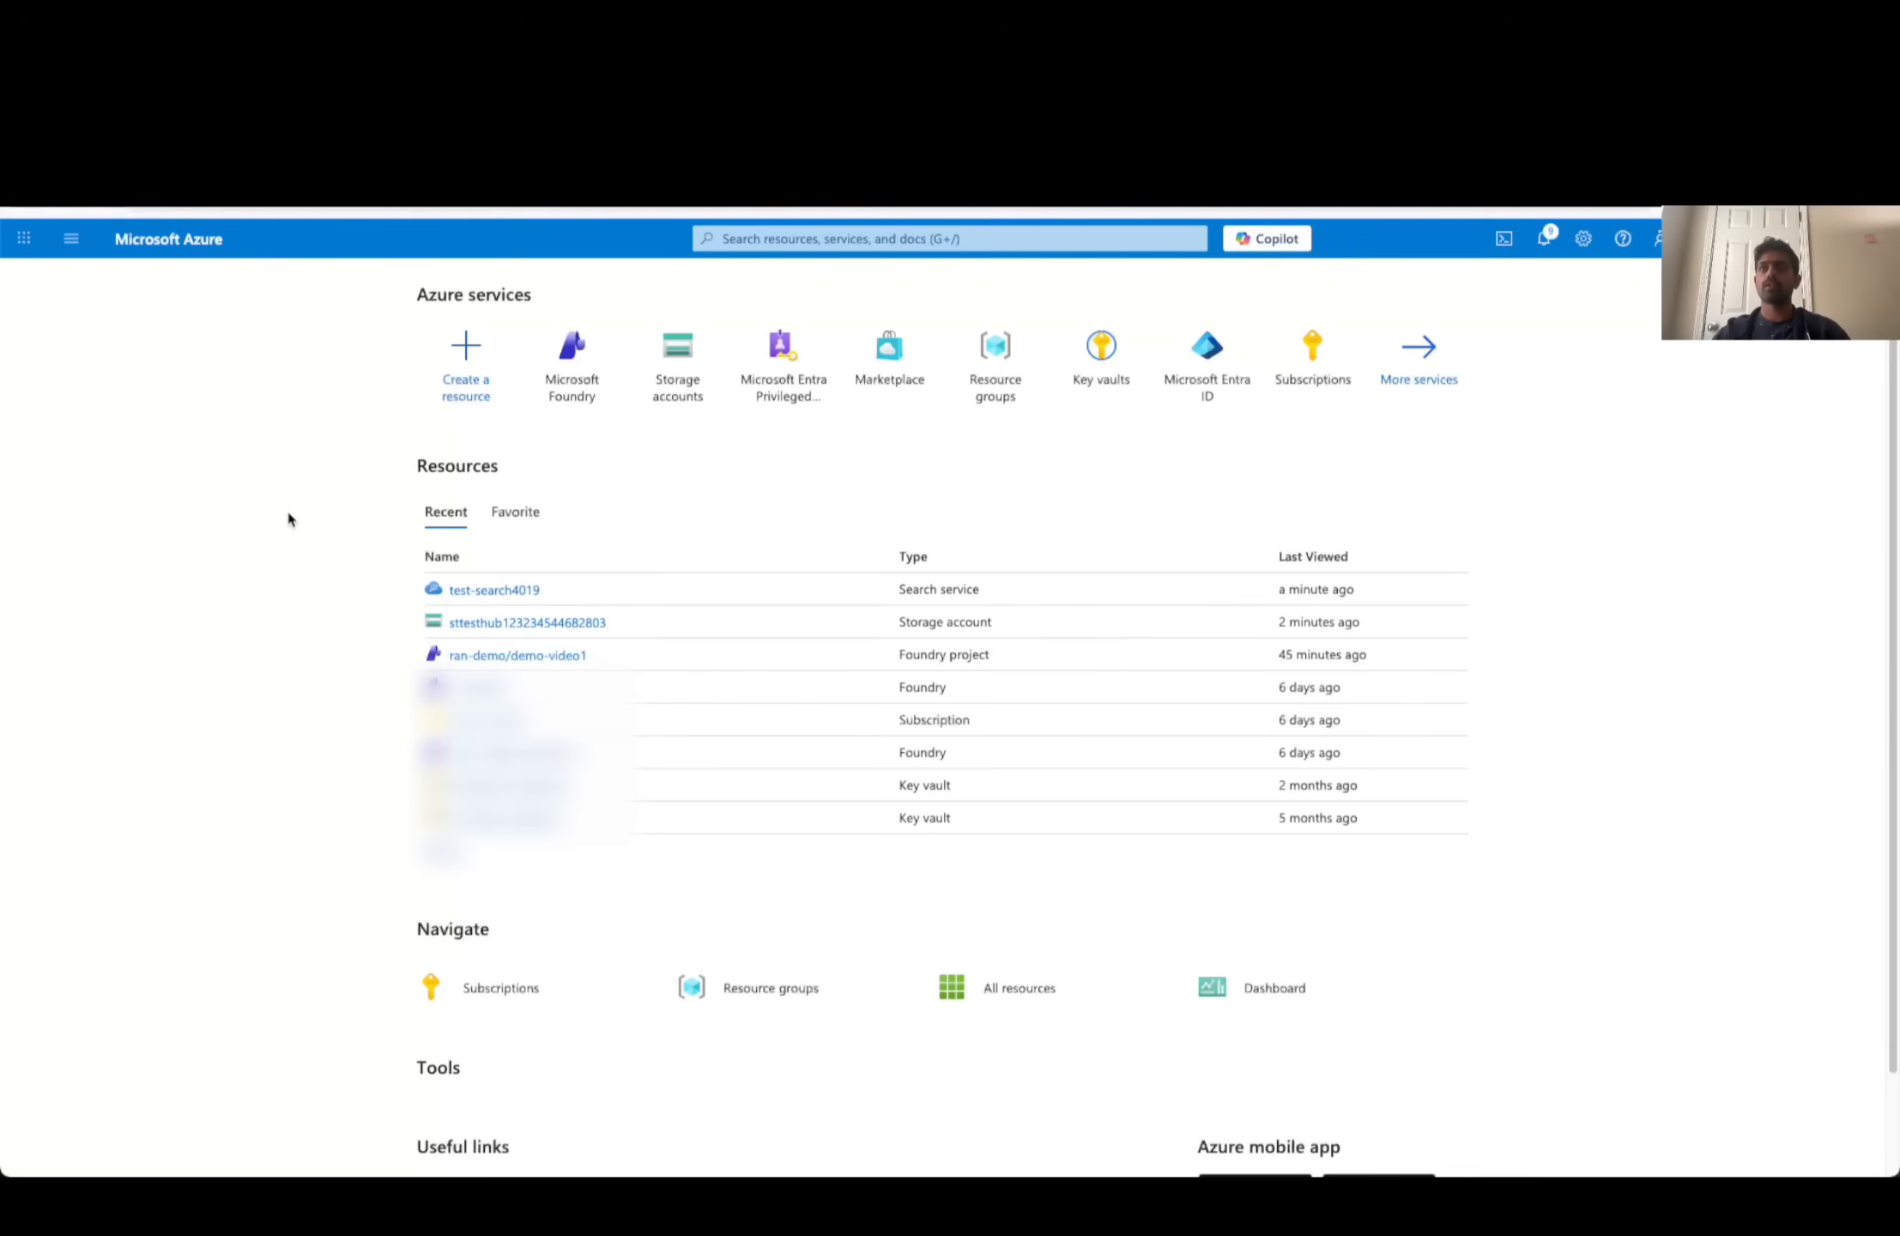
pyautogui.click(679, 347)
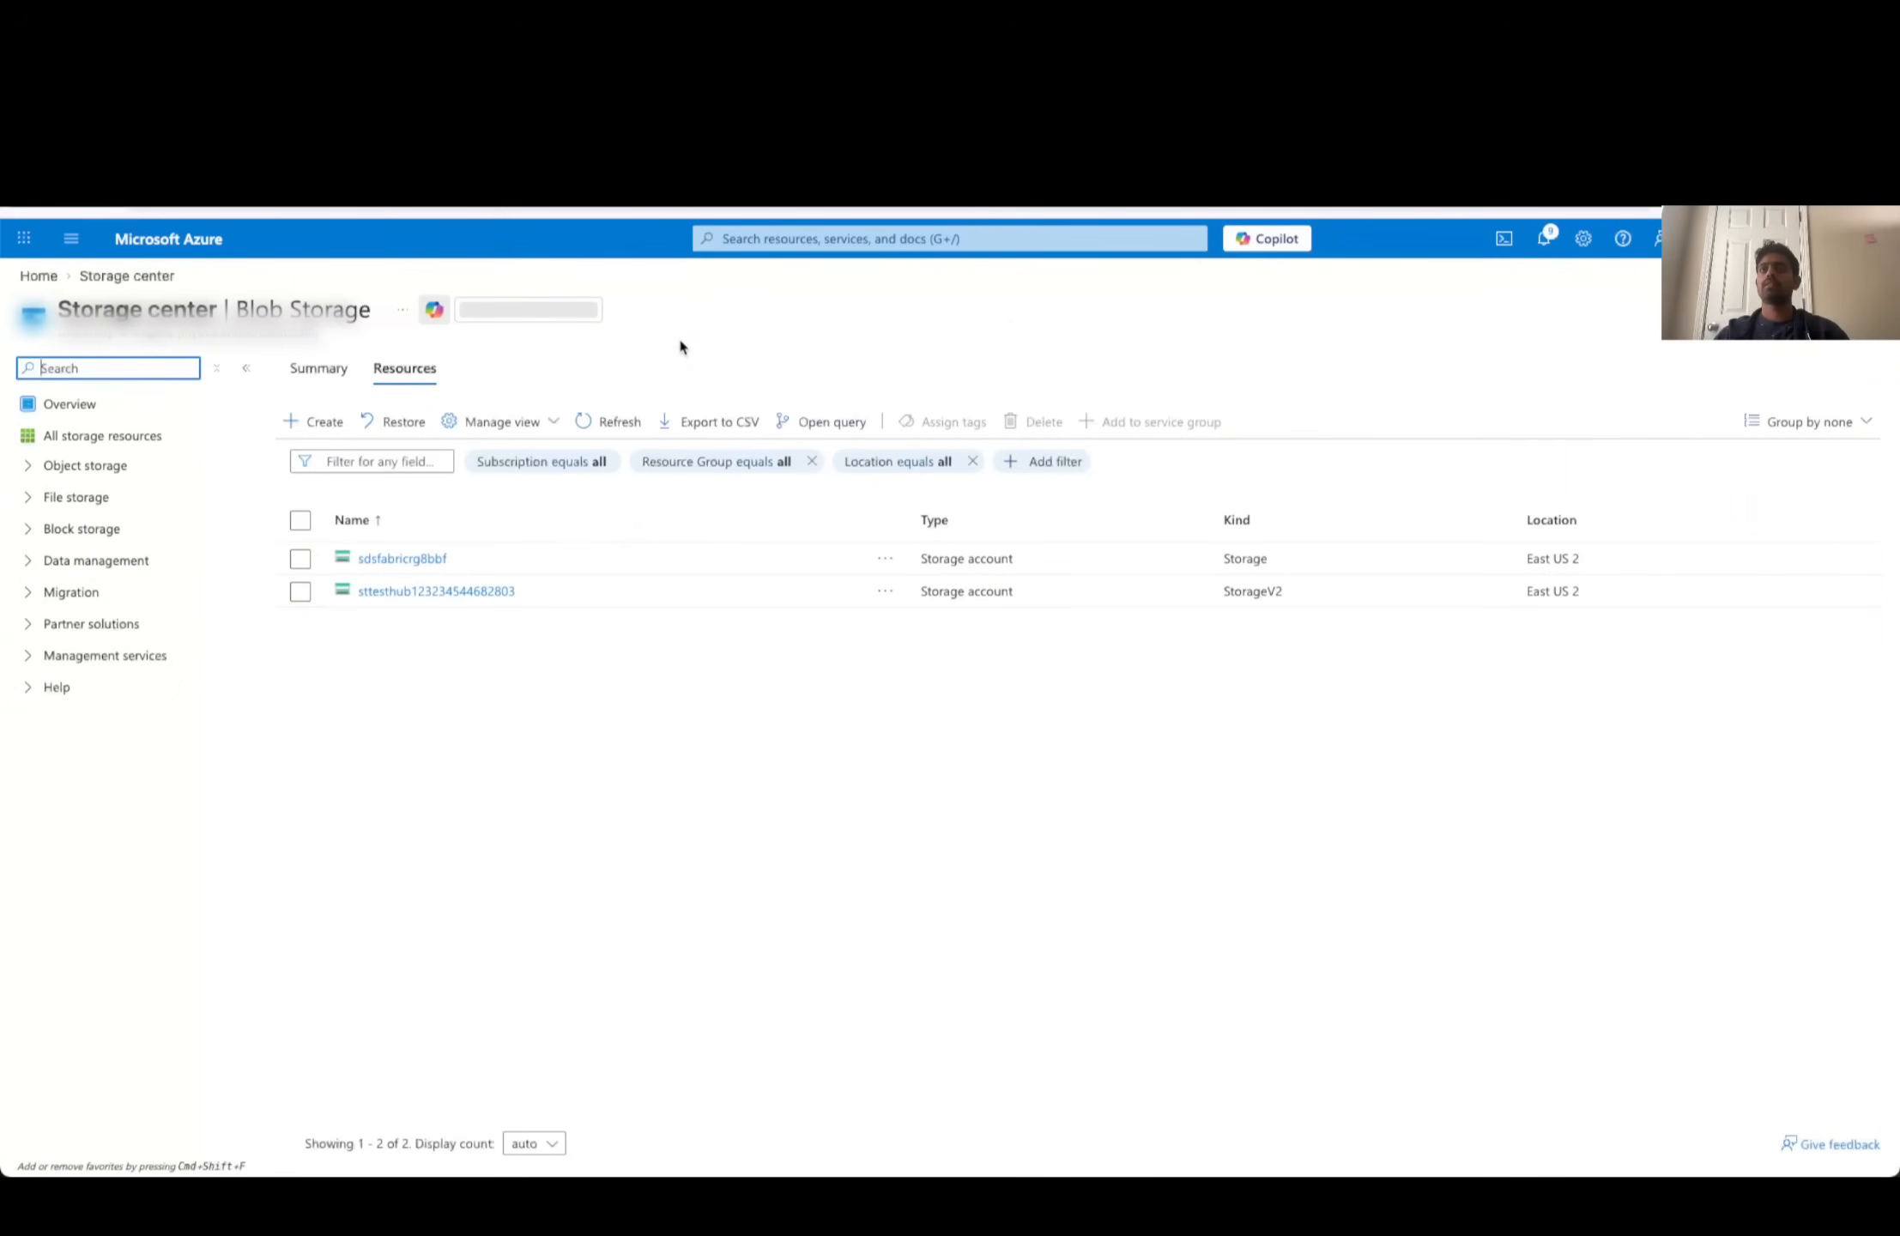
pyautogui.click(418, 598)
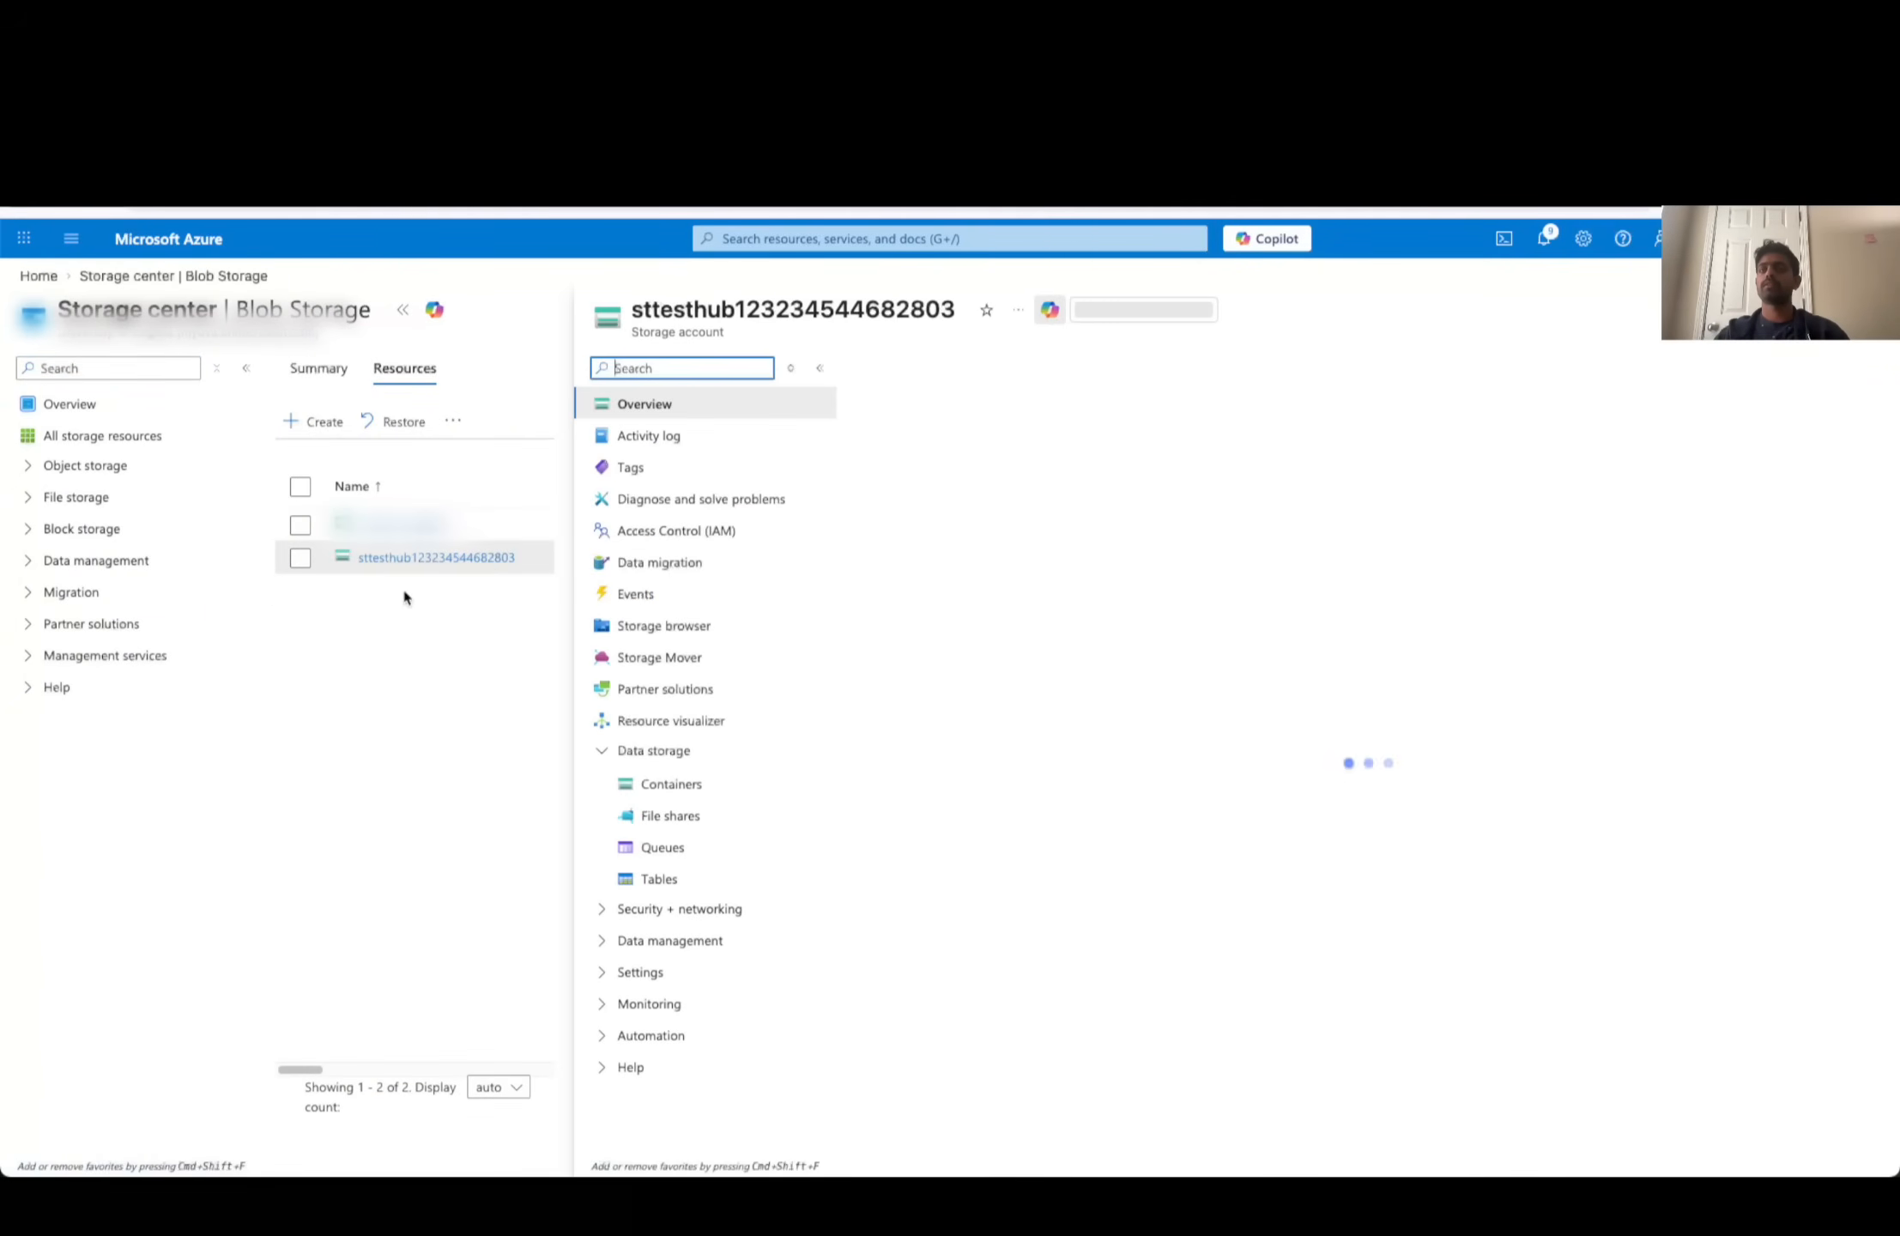
pyautogui.click(669, 784)
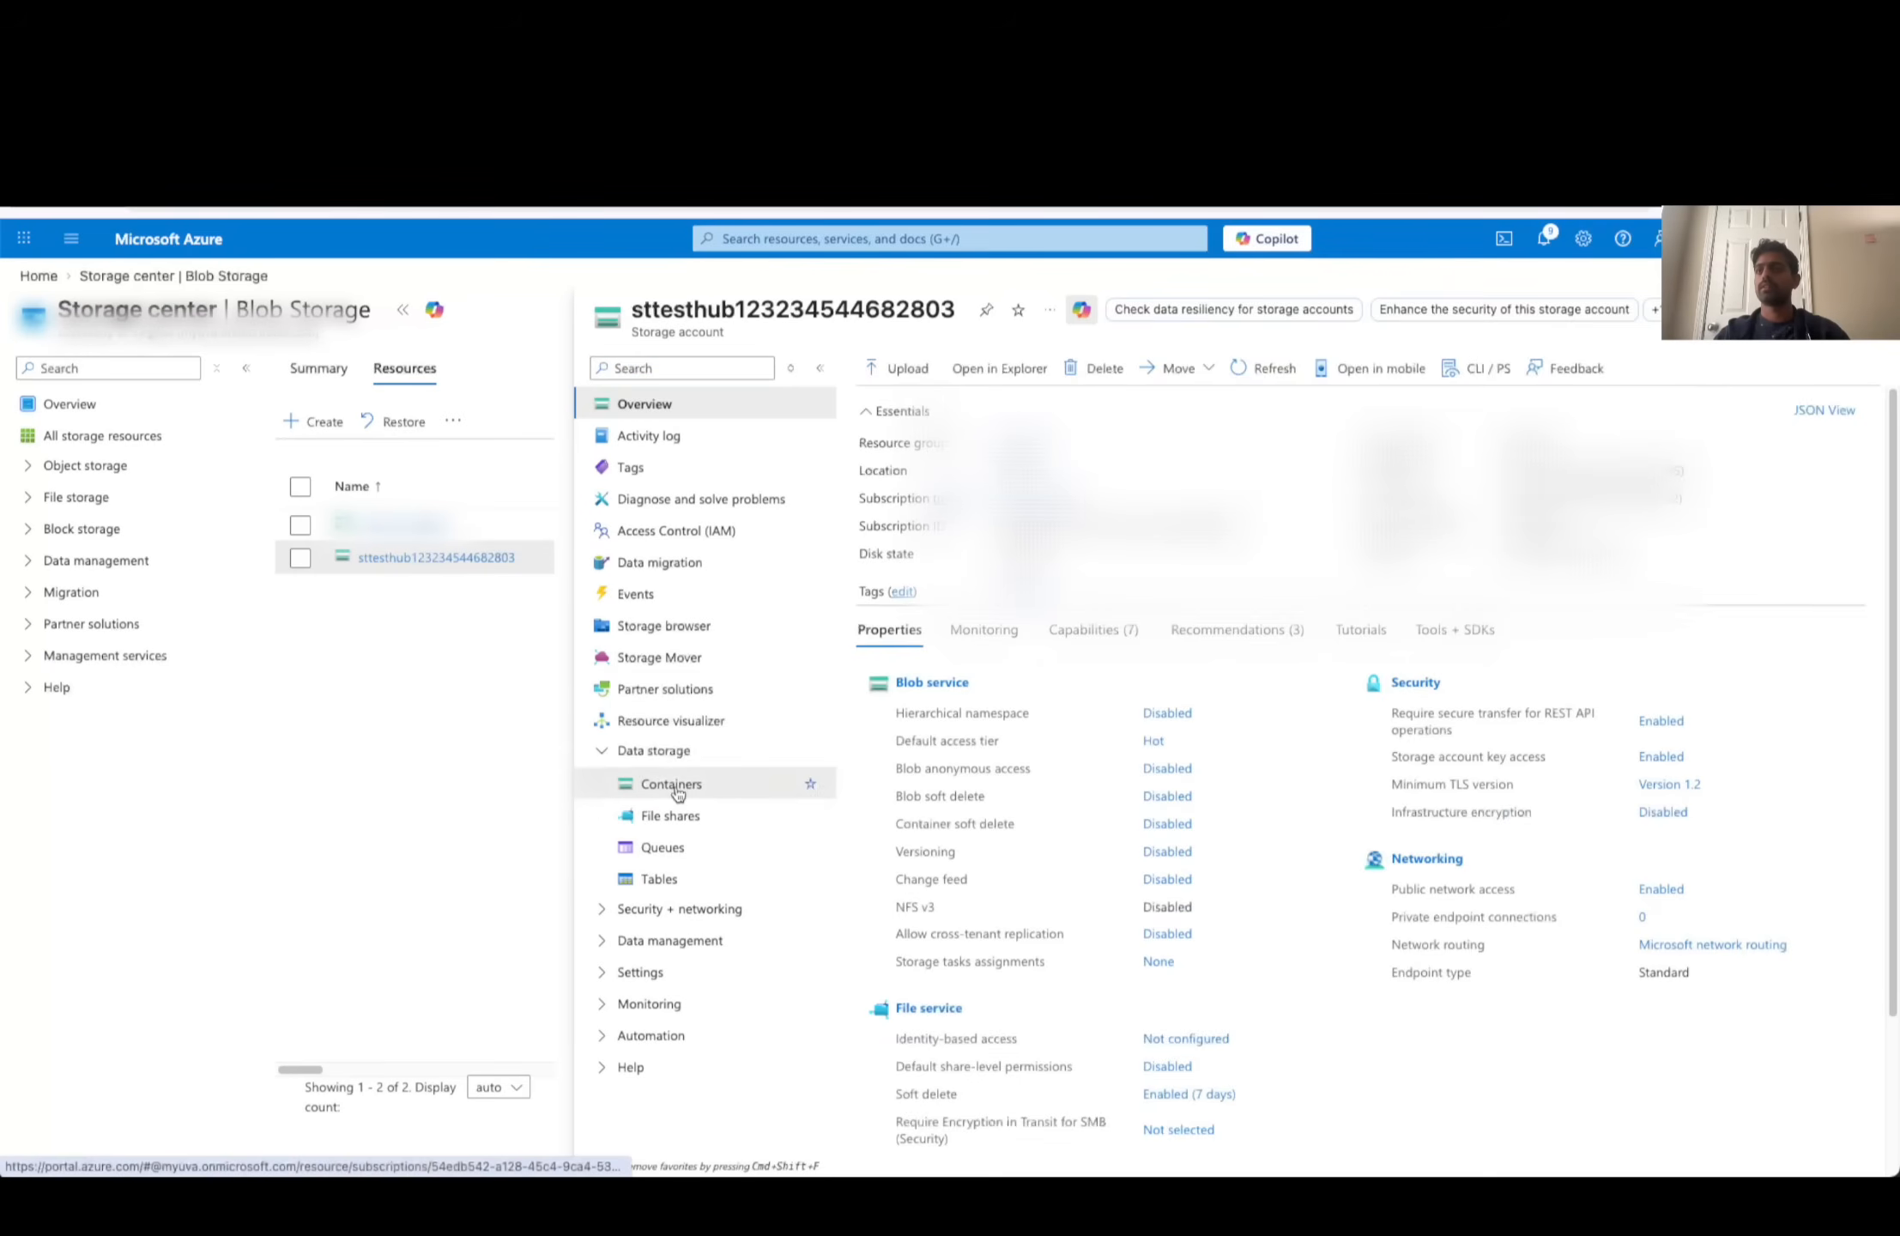
pyautogui.click(959, 377)
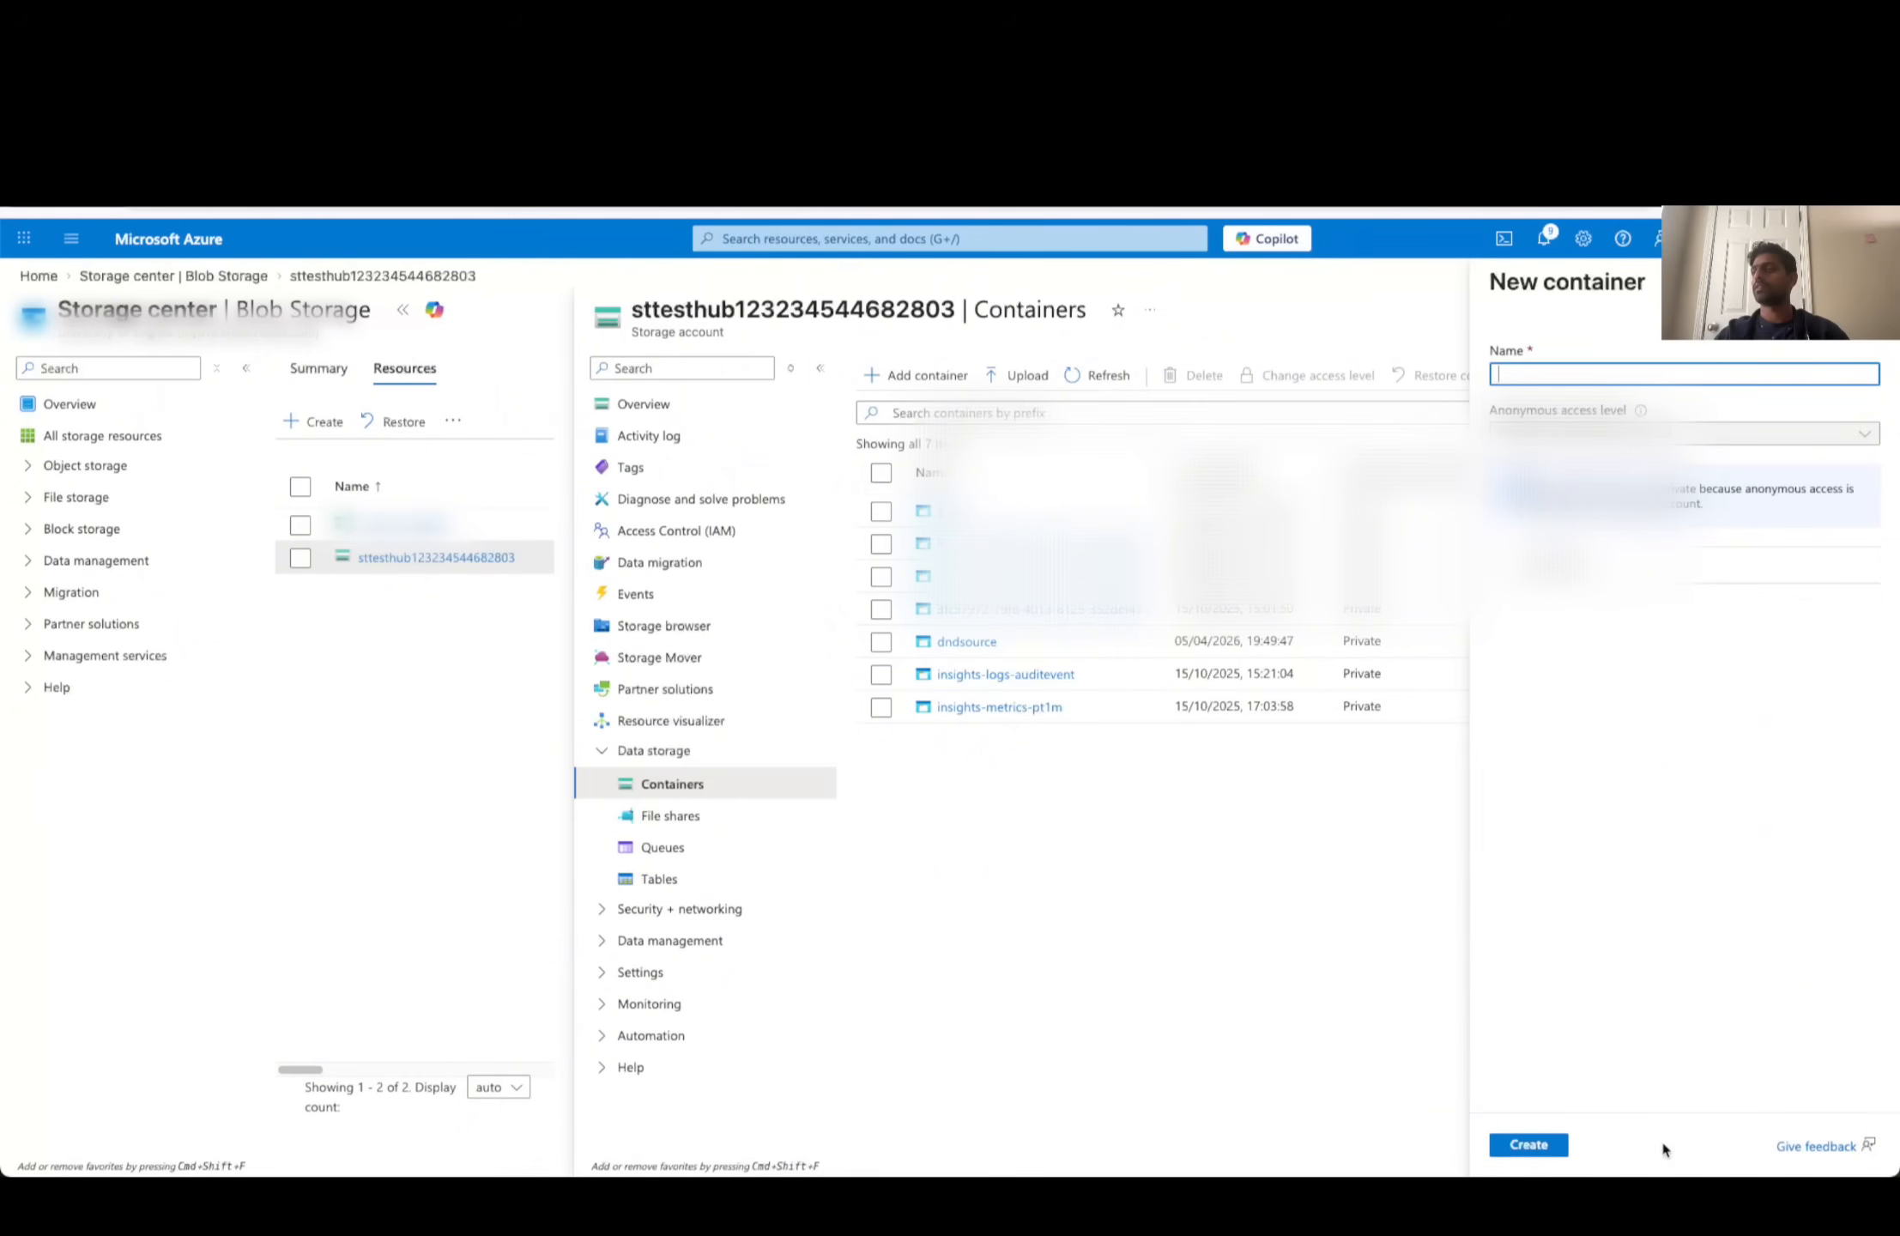
pyautogui.click(1871, 282)
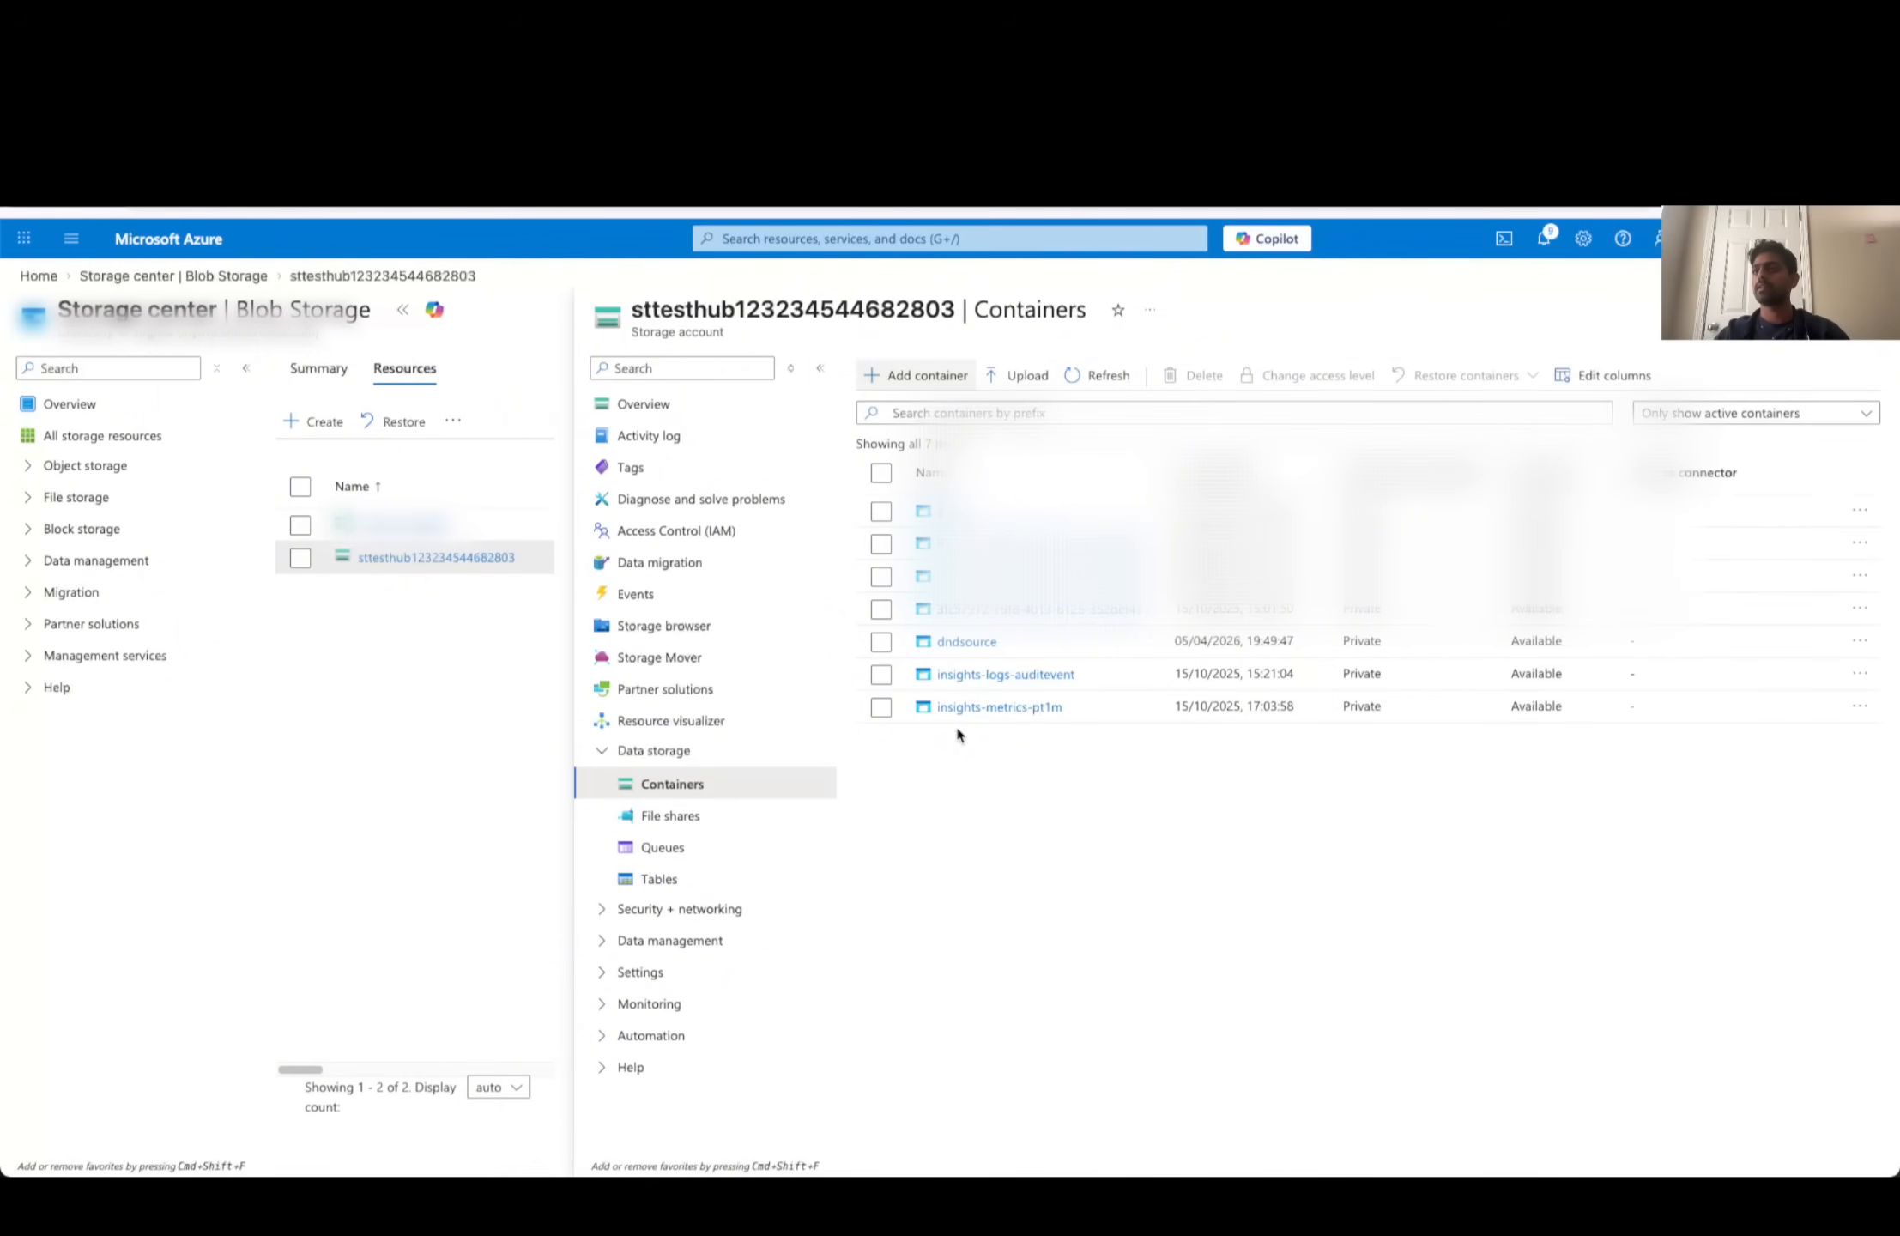
pyautogui.click(961, 642)
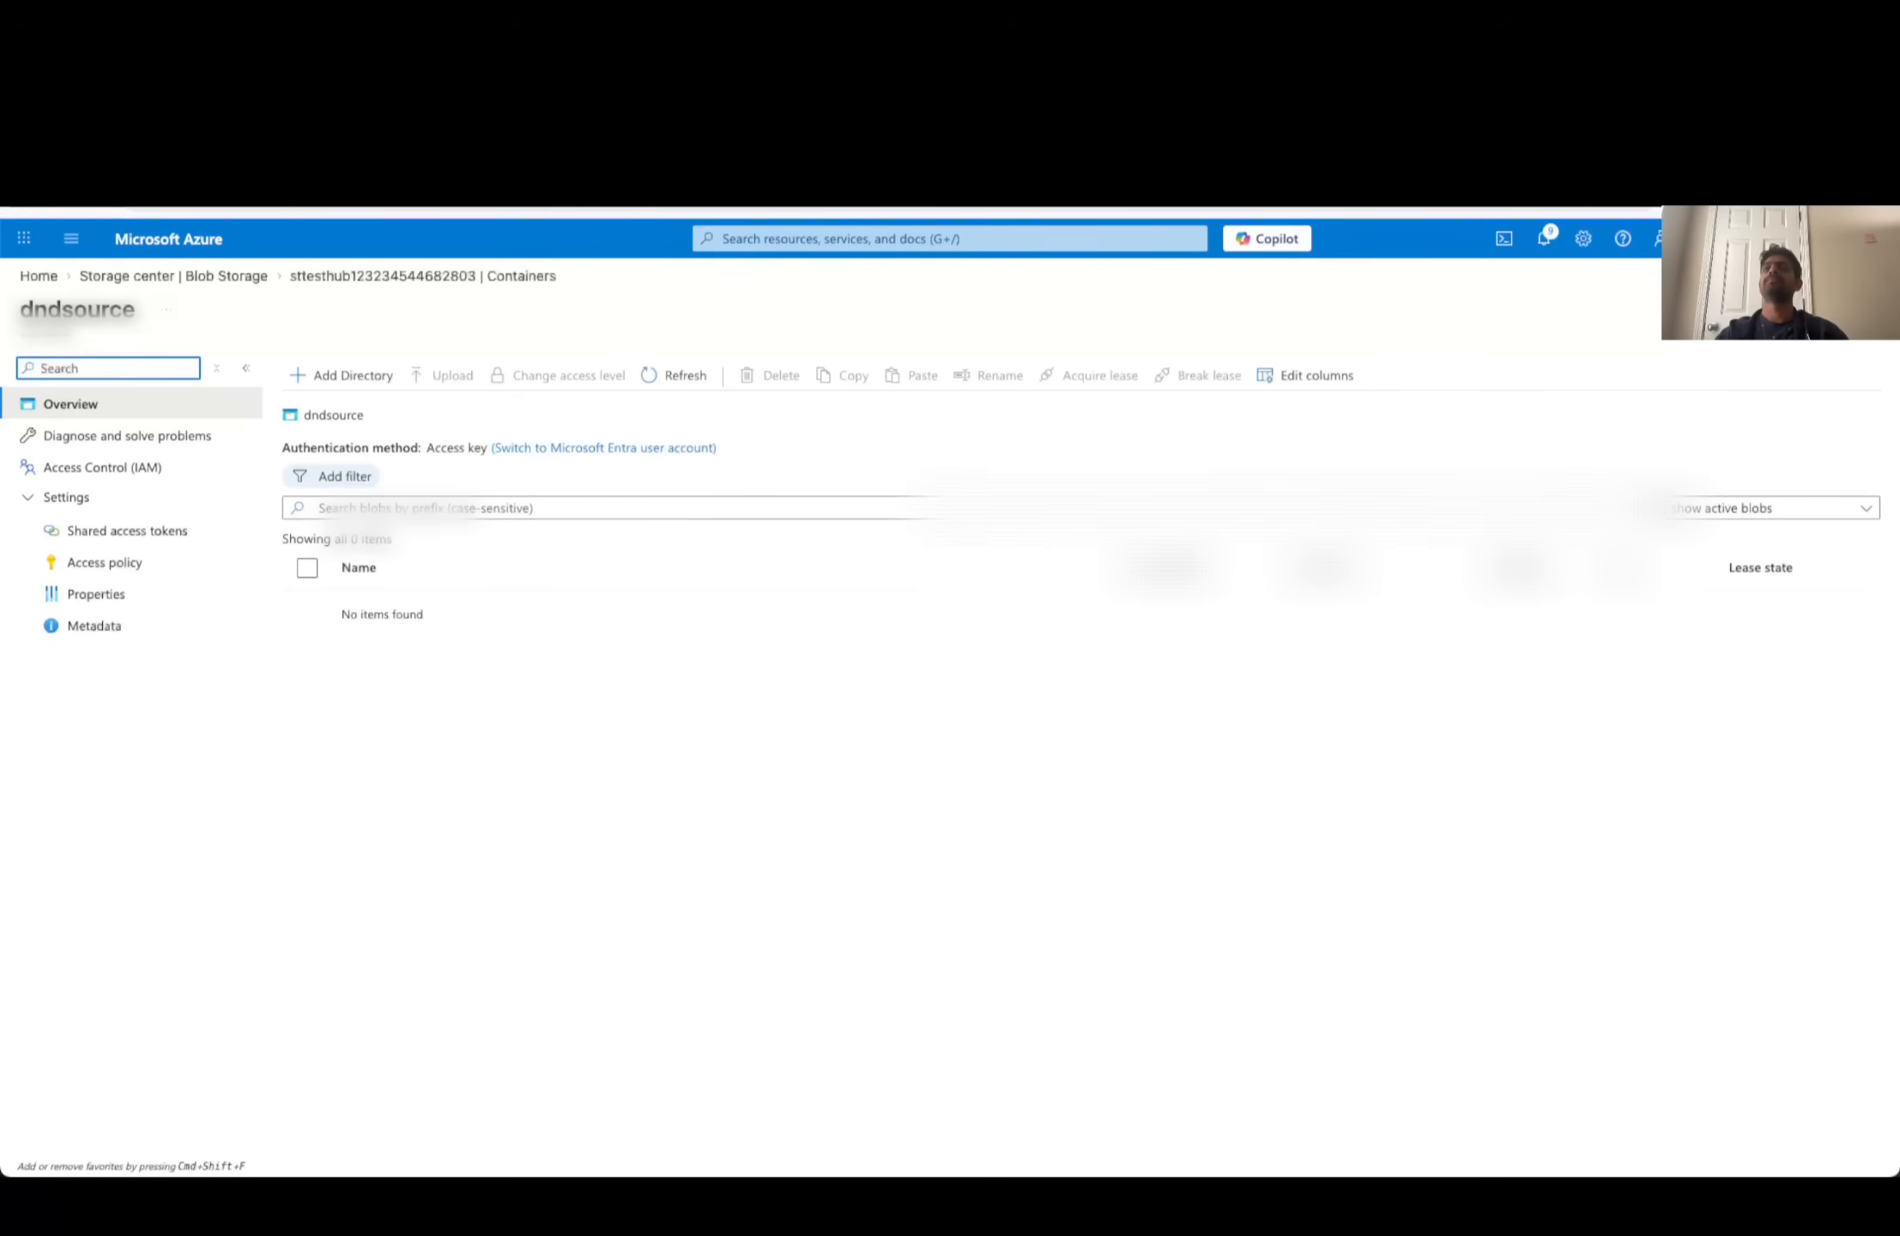
# - Upload SRD_Documentation.pdf from the Downloads folder to the dndsource container
pyautogui.click(450, 376)
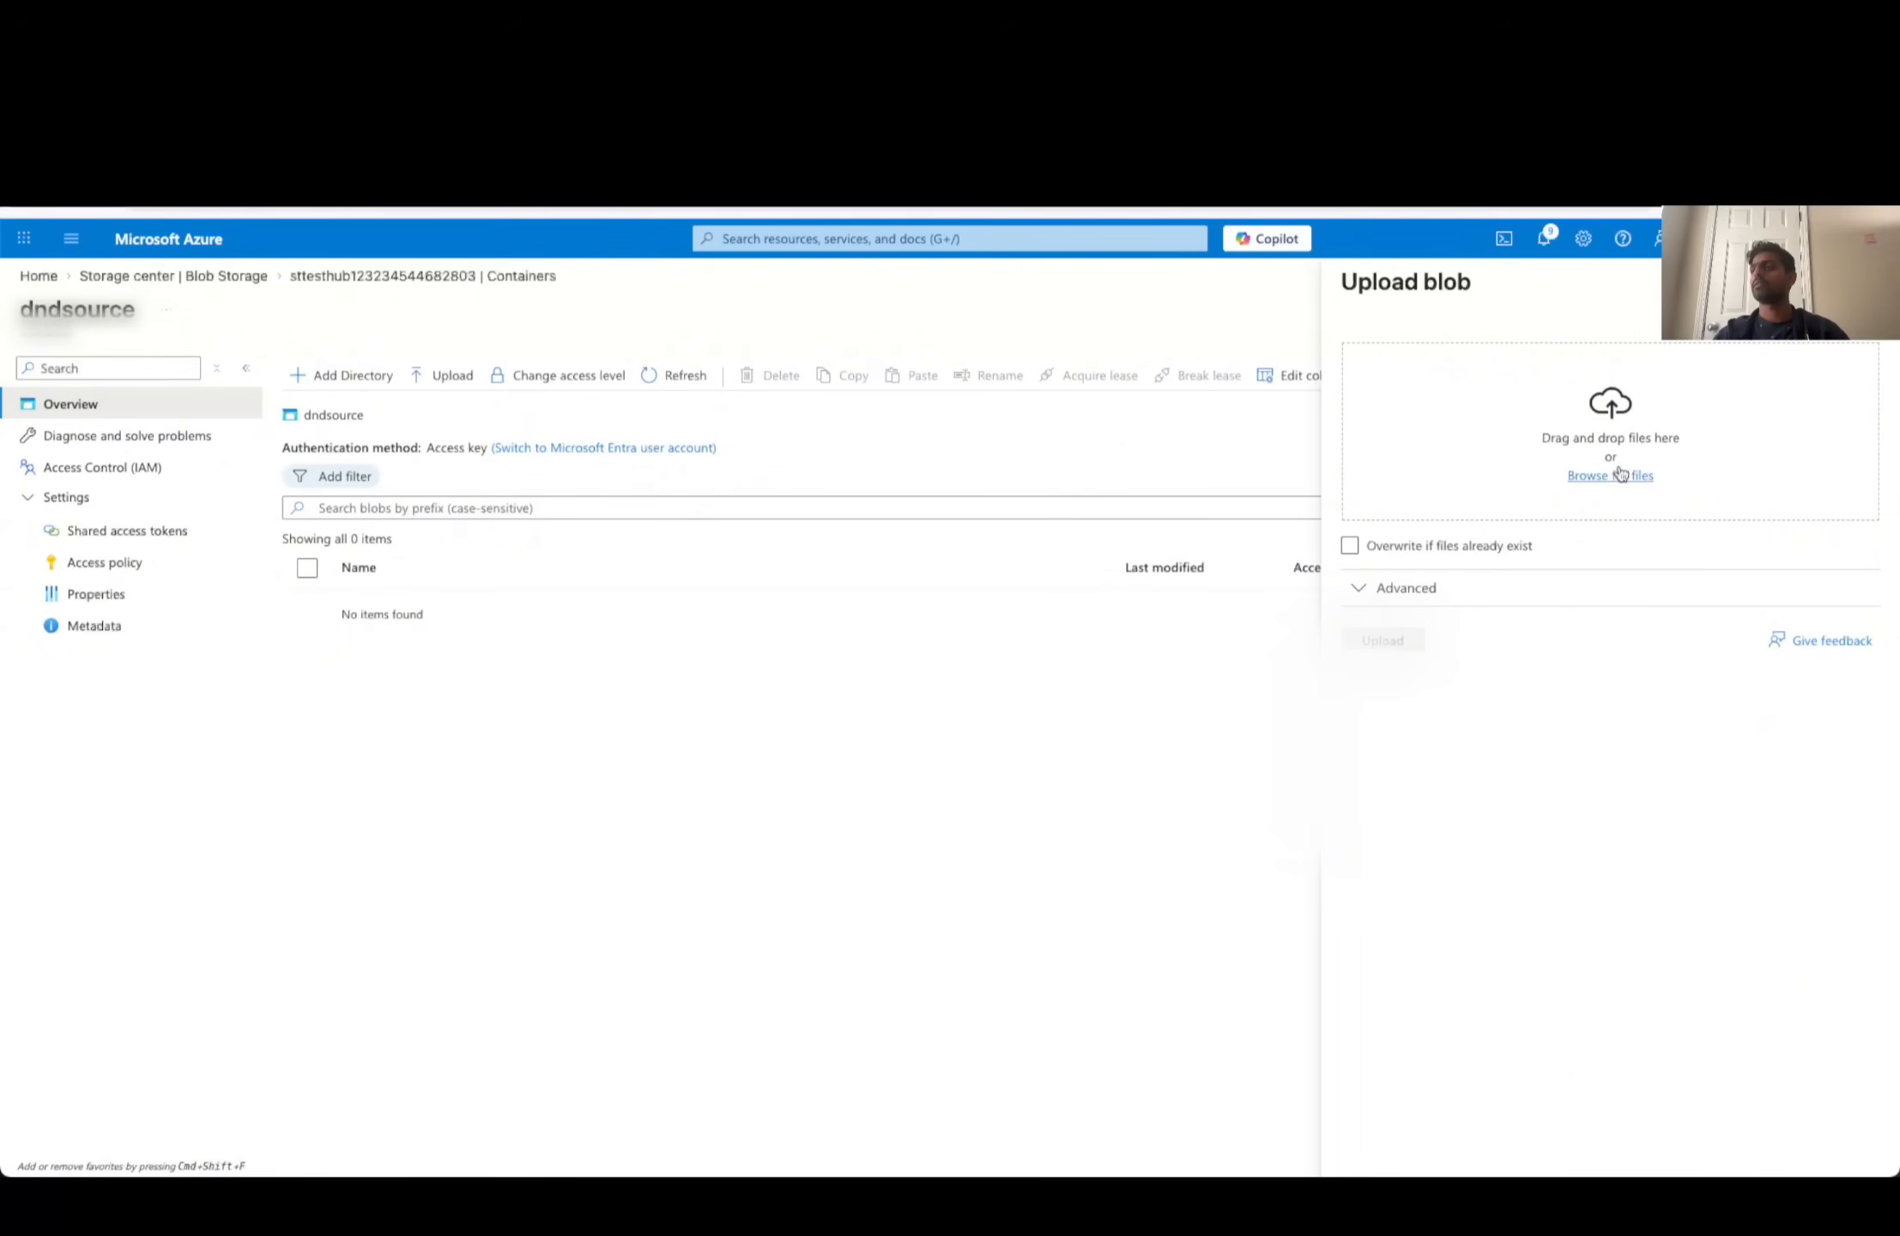
pyautogui.click(1619, 473)
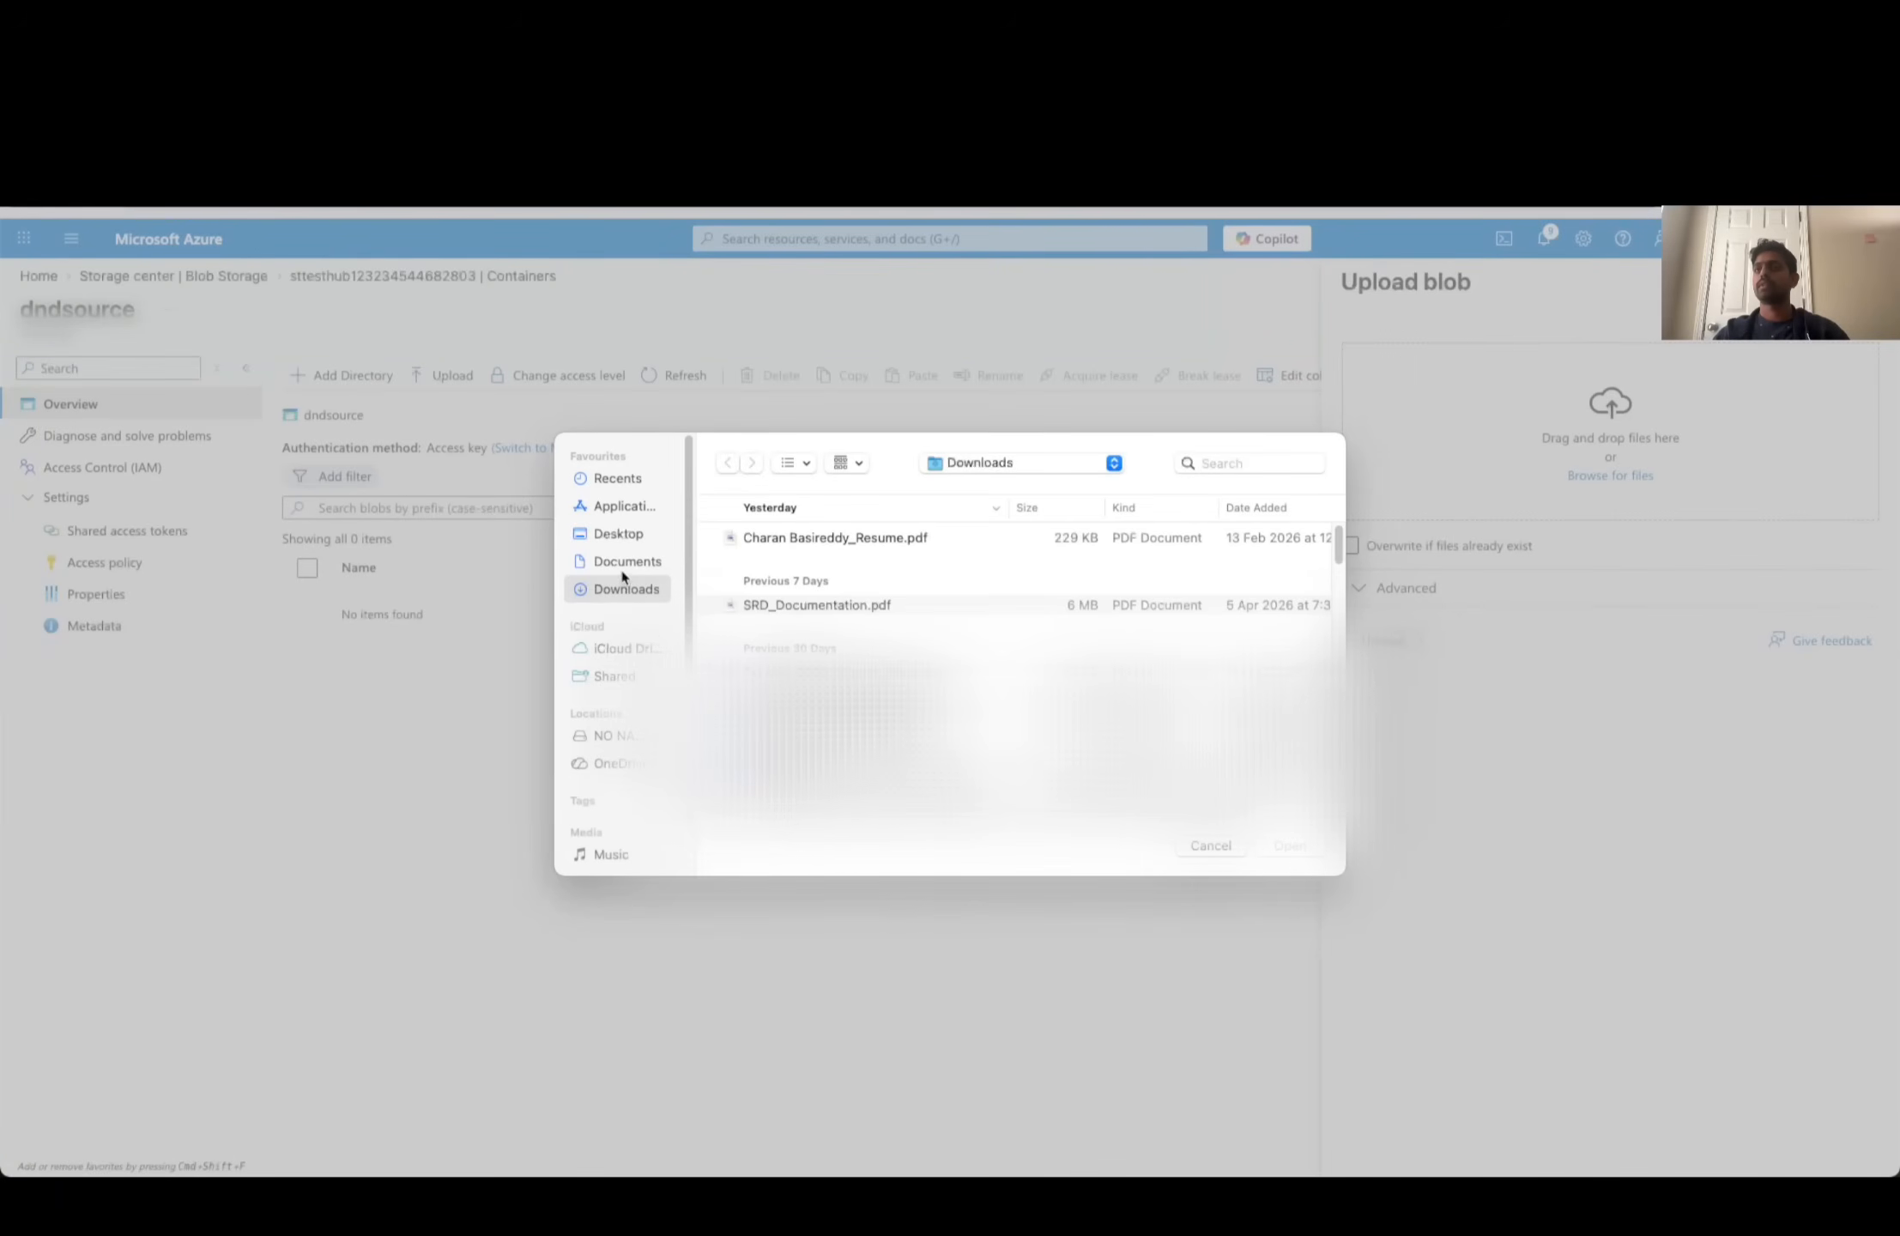
pyautogui.click(764, 606)
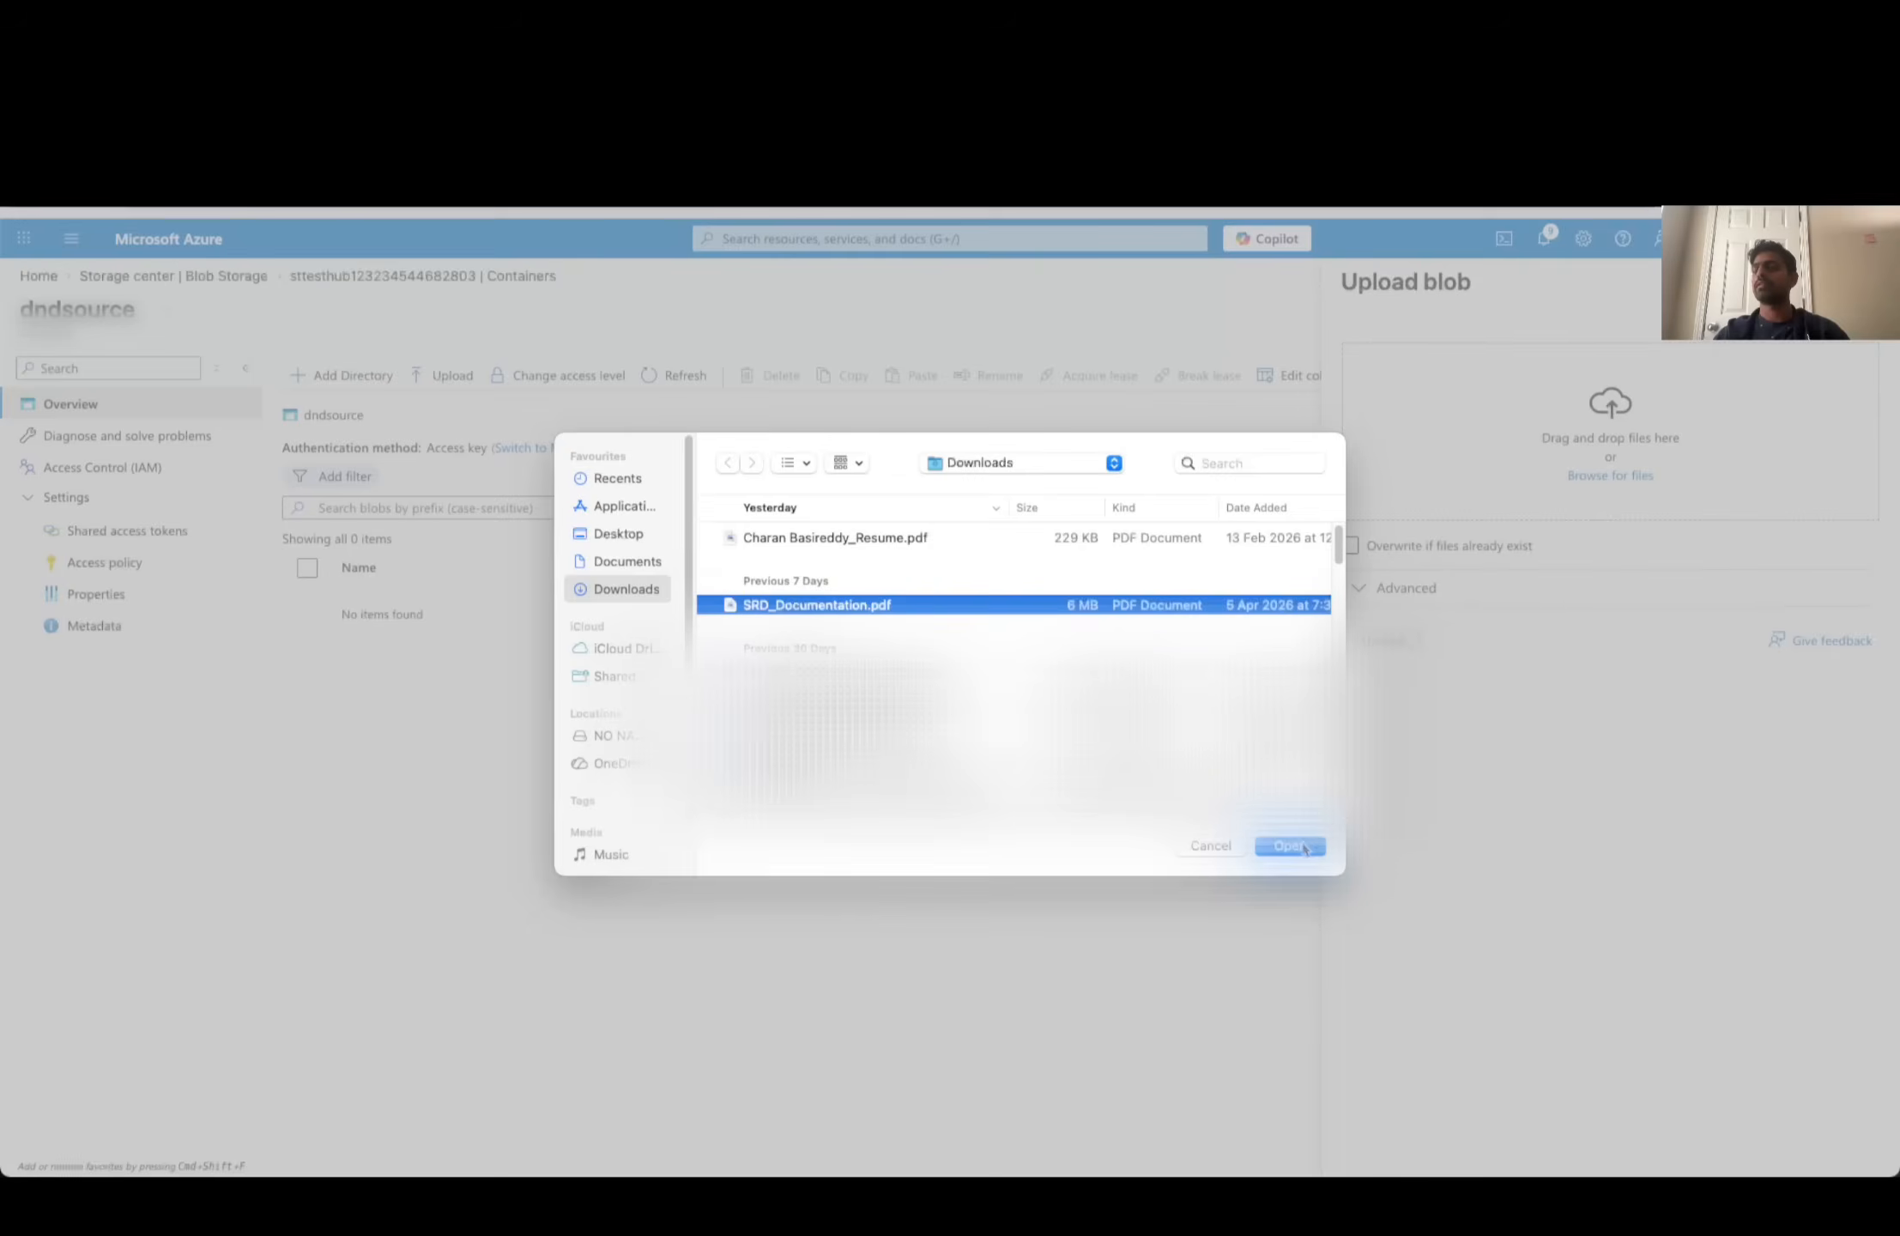
pyautogui.click(1303, 846)
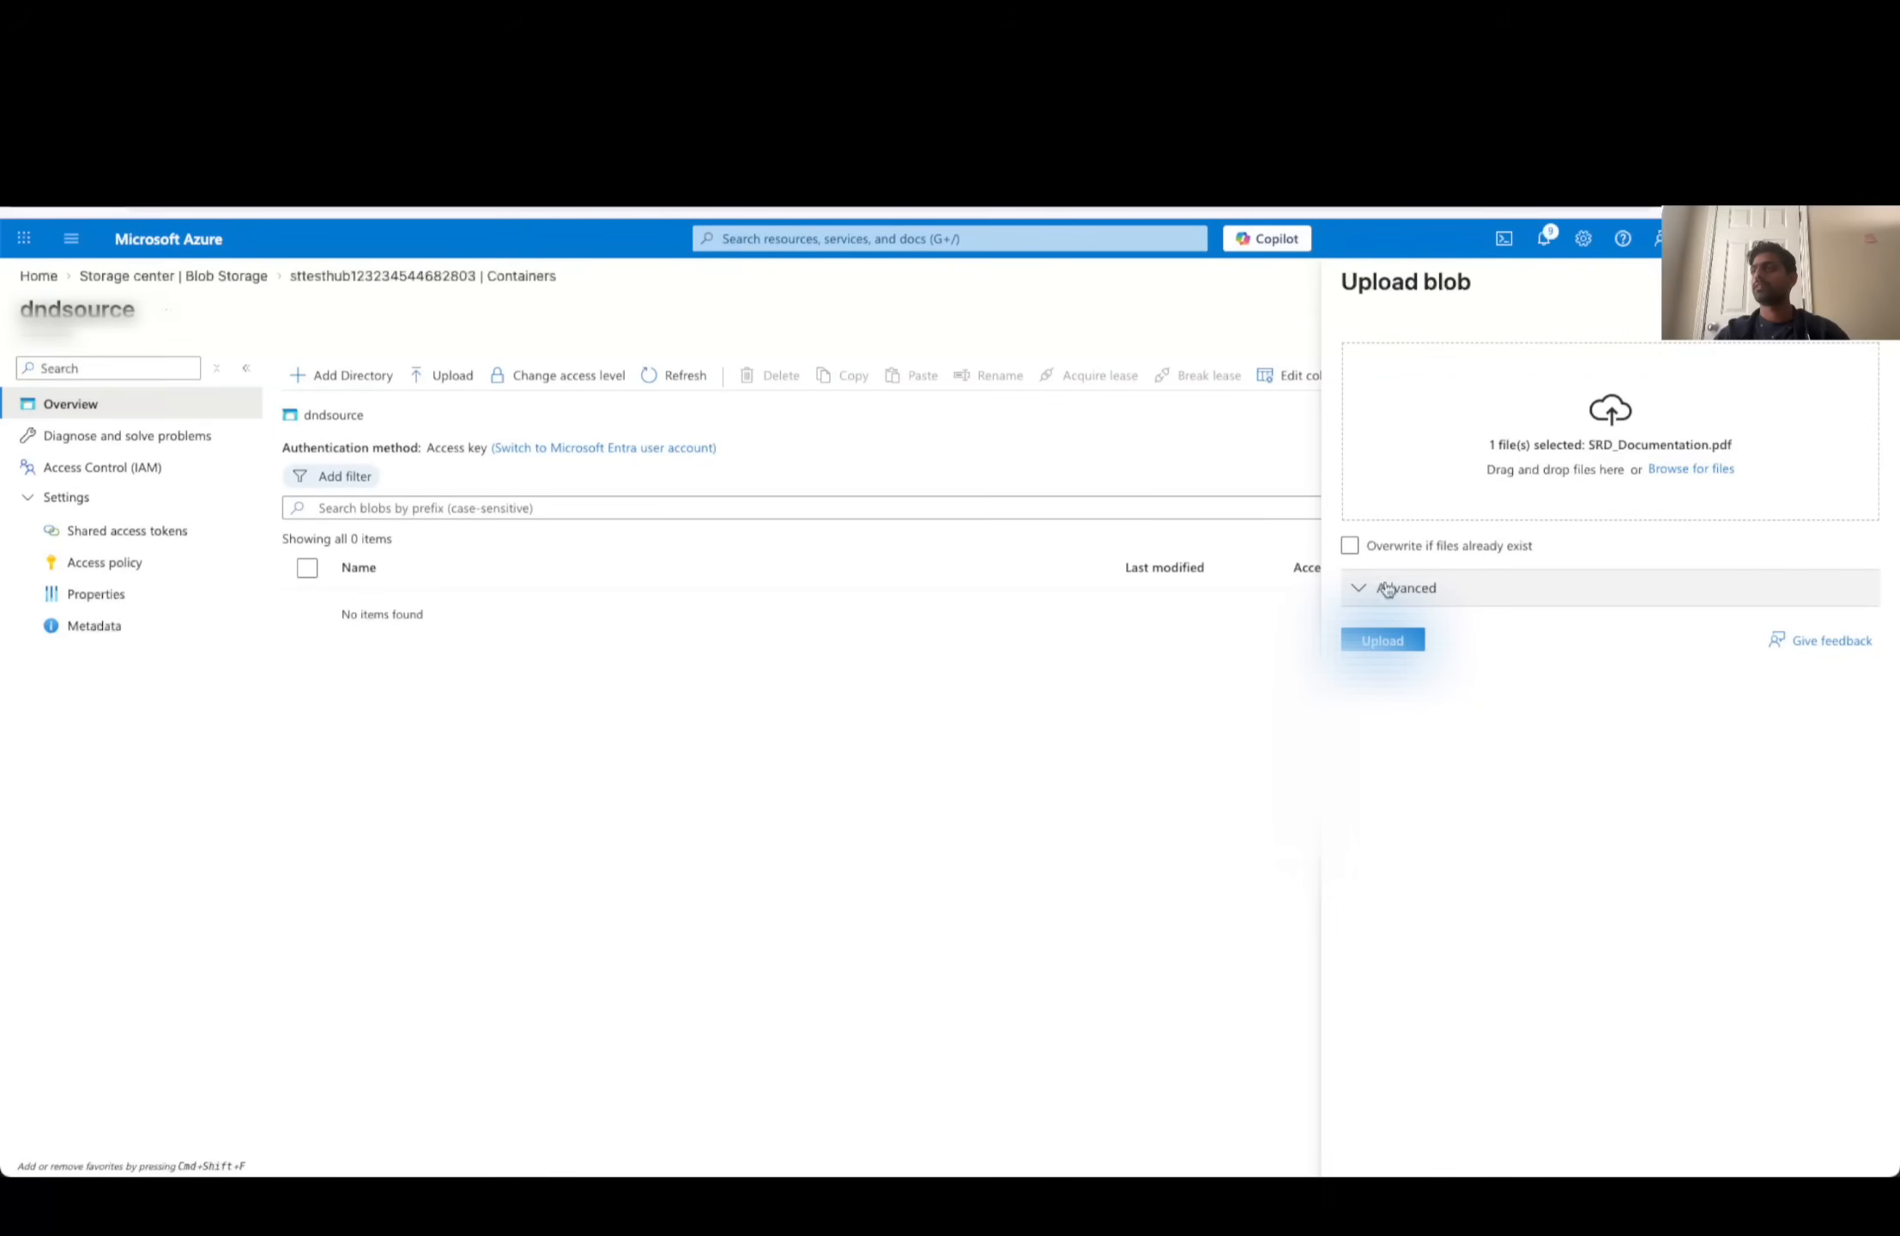
pyautogui.click(1399, 553)
pyautogui.click(1399, 553)
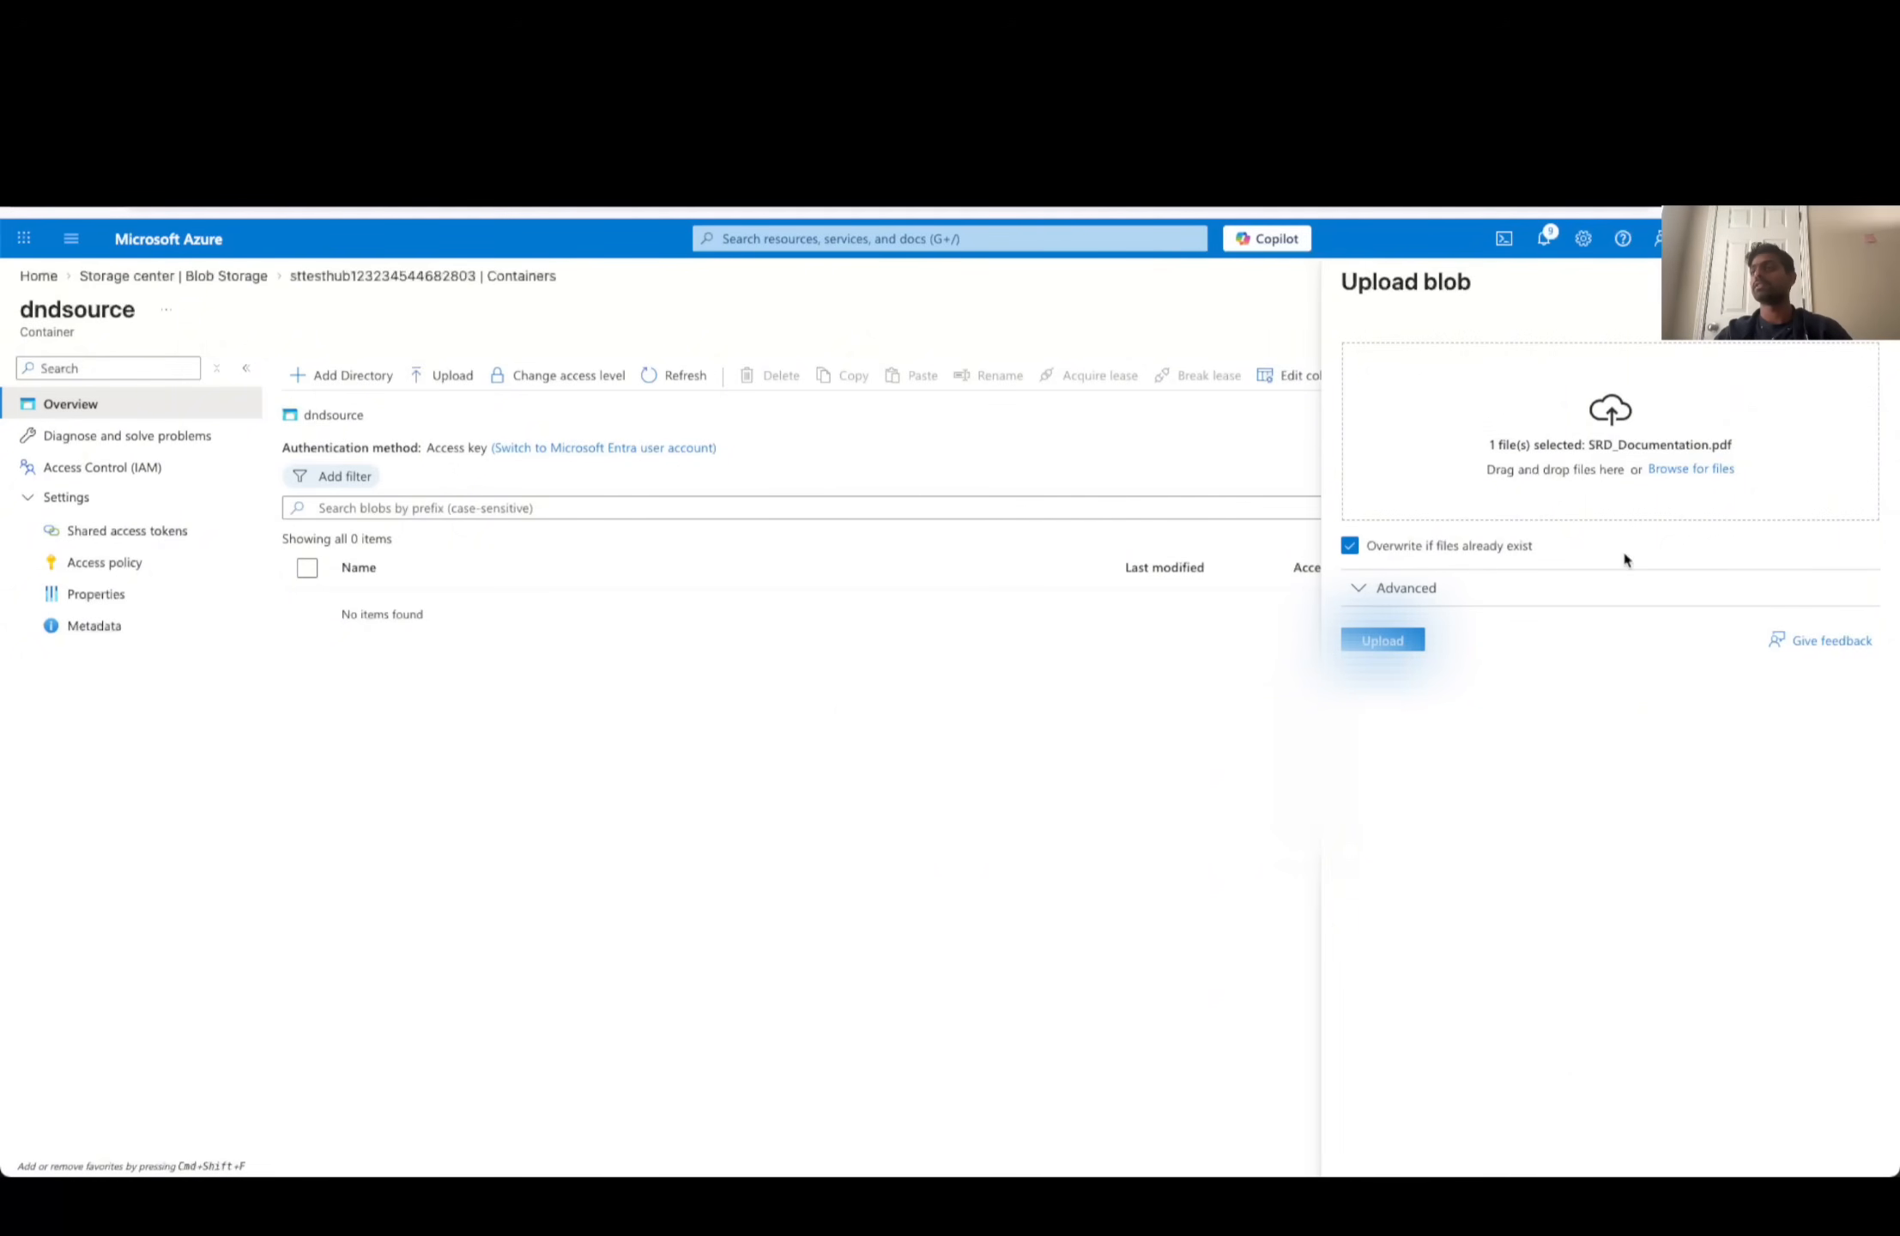
pyautogui.click(1354, 550)
pyautogui.click(1352, 548)
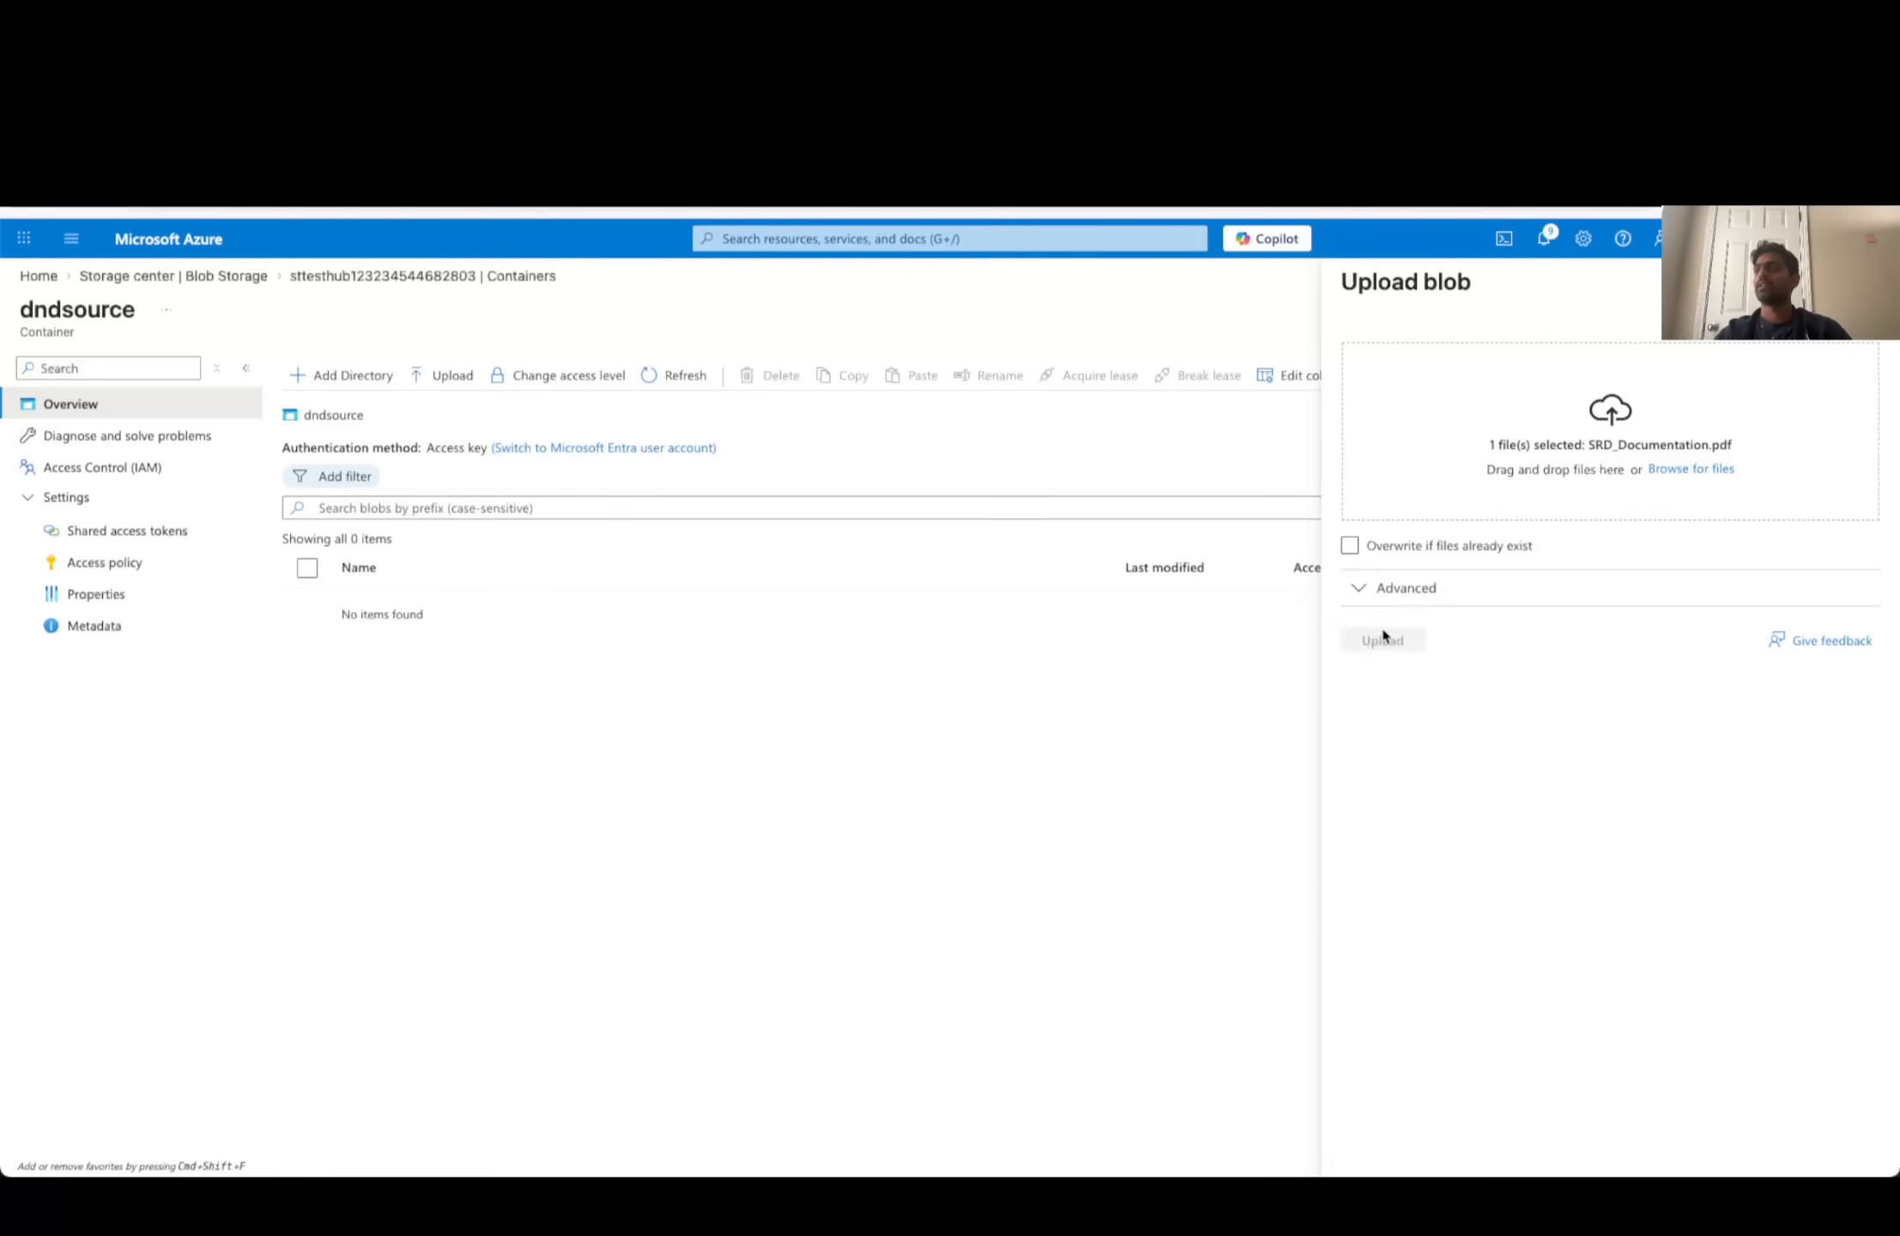
pyautogui.click(1381, 639)
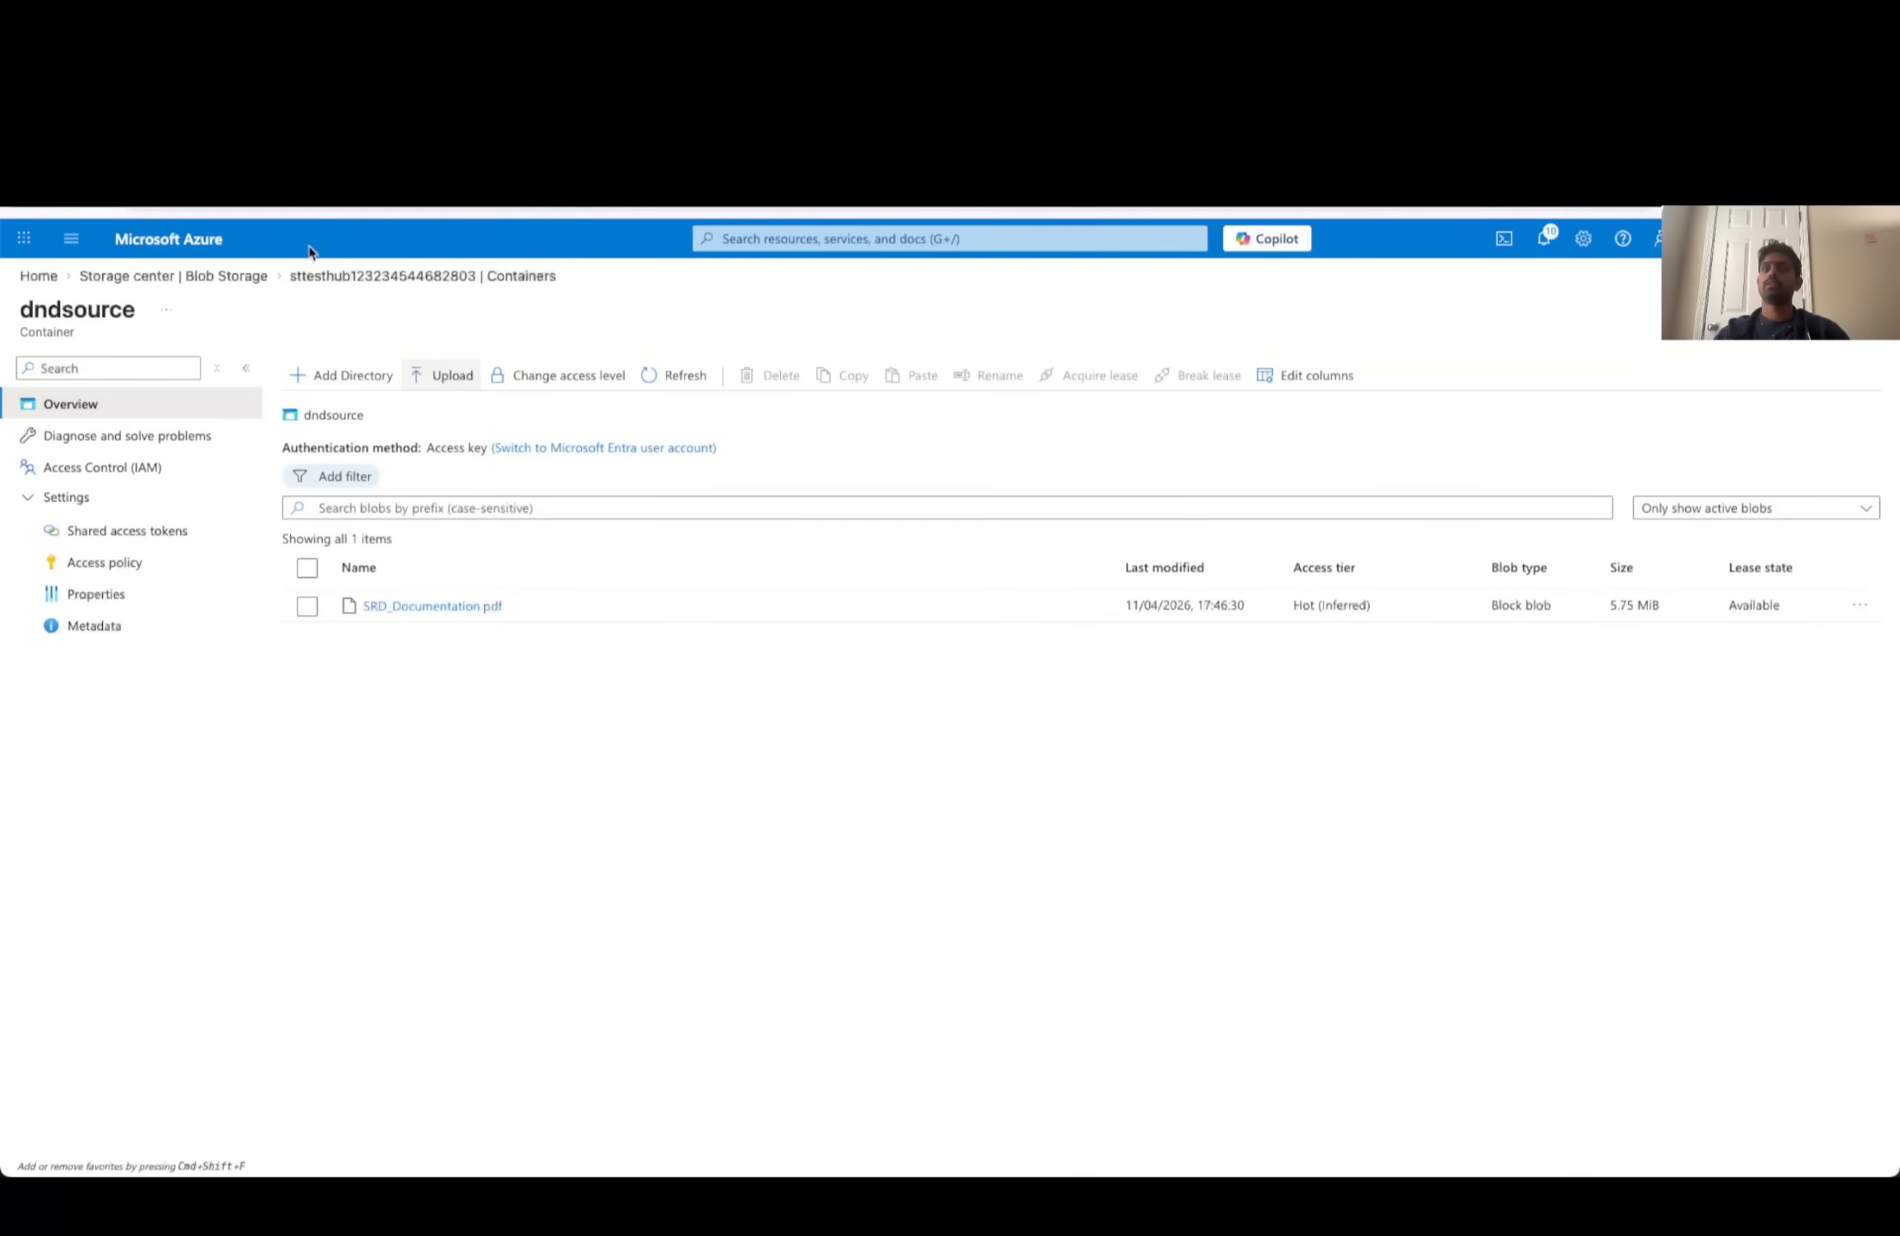
# - Return to the portal home page and open the list of AI Search services in Microsoft Foundry
pyautogui.click(28, 209)
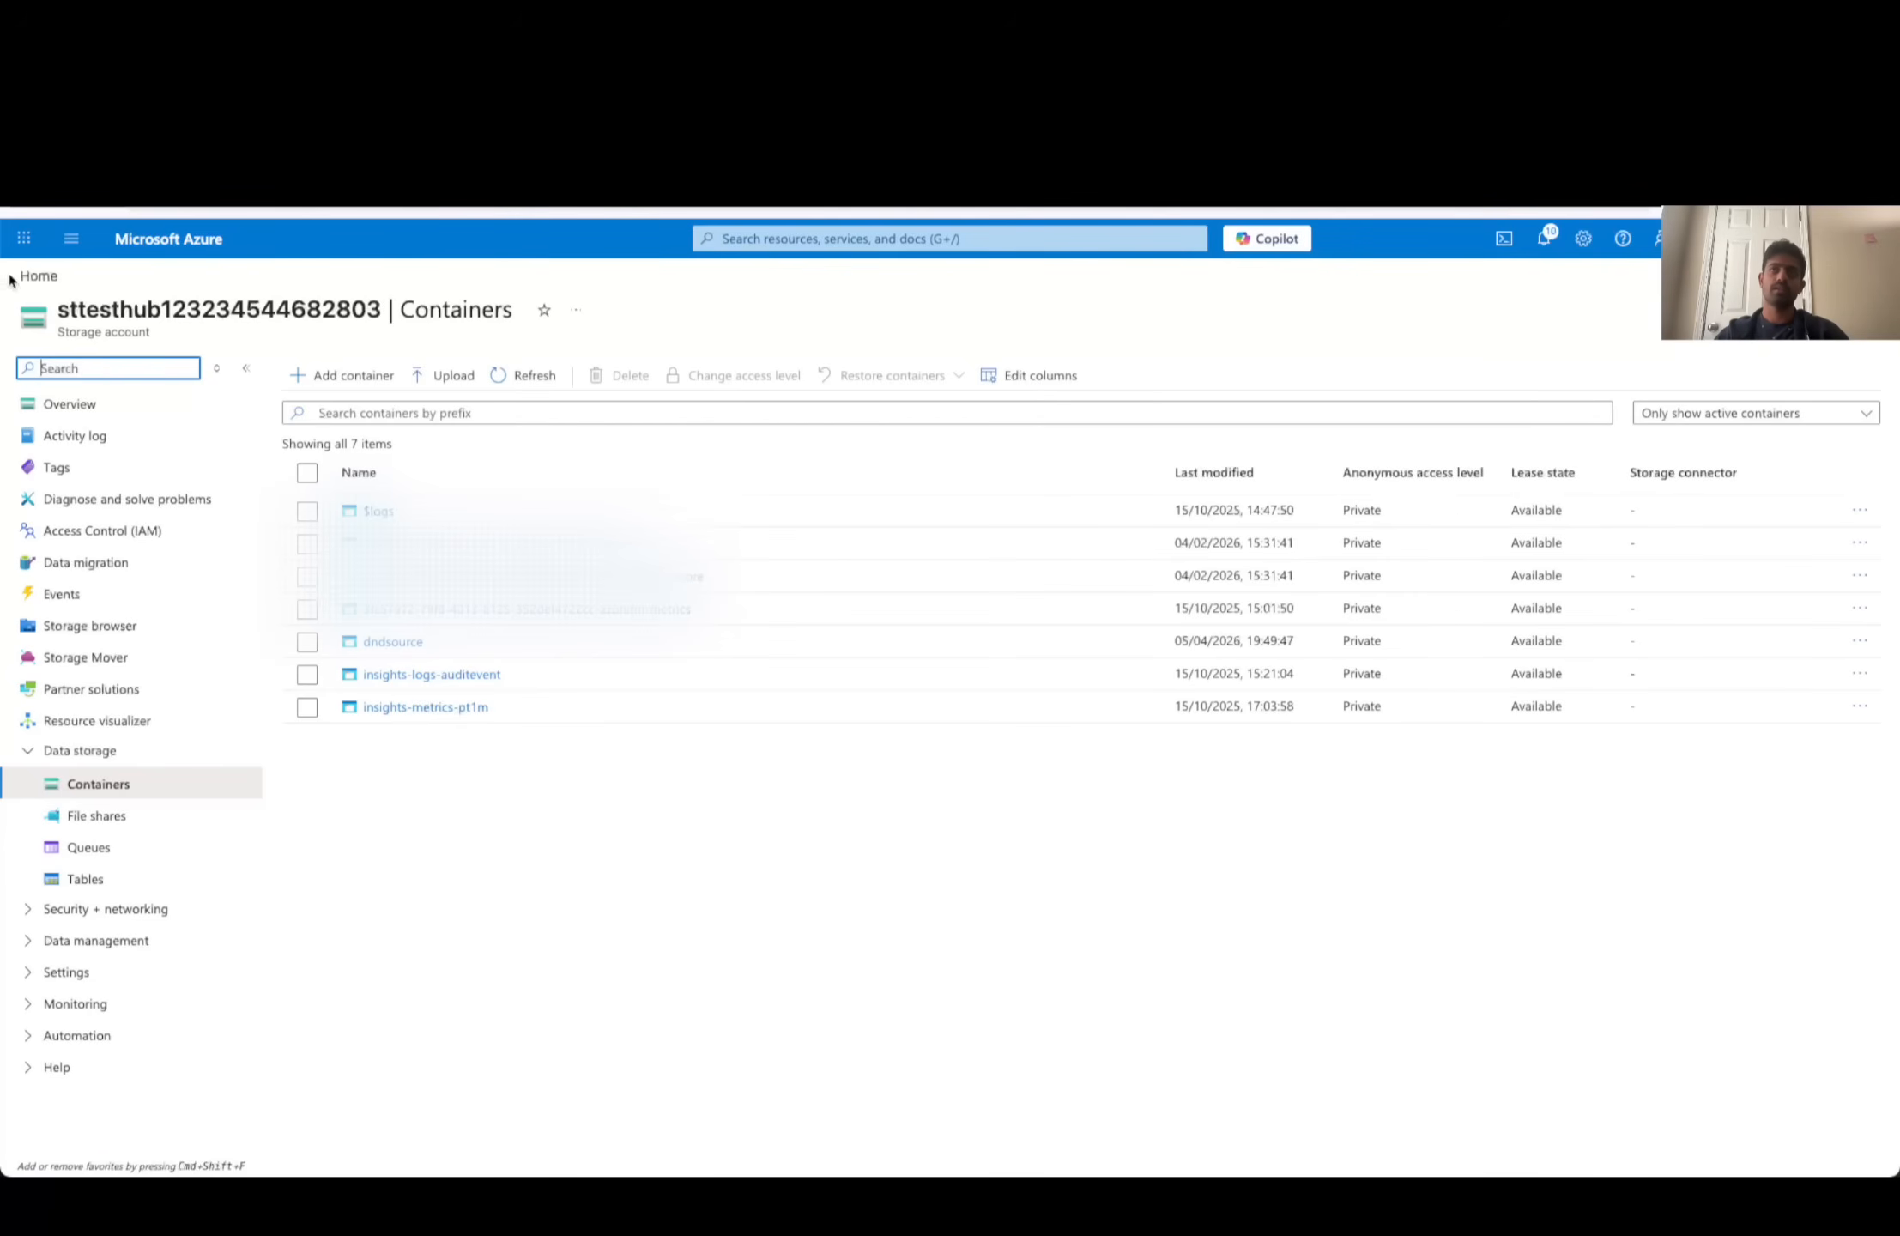
pyautogui.click(39, 275)
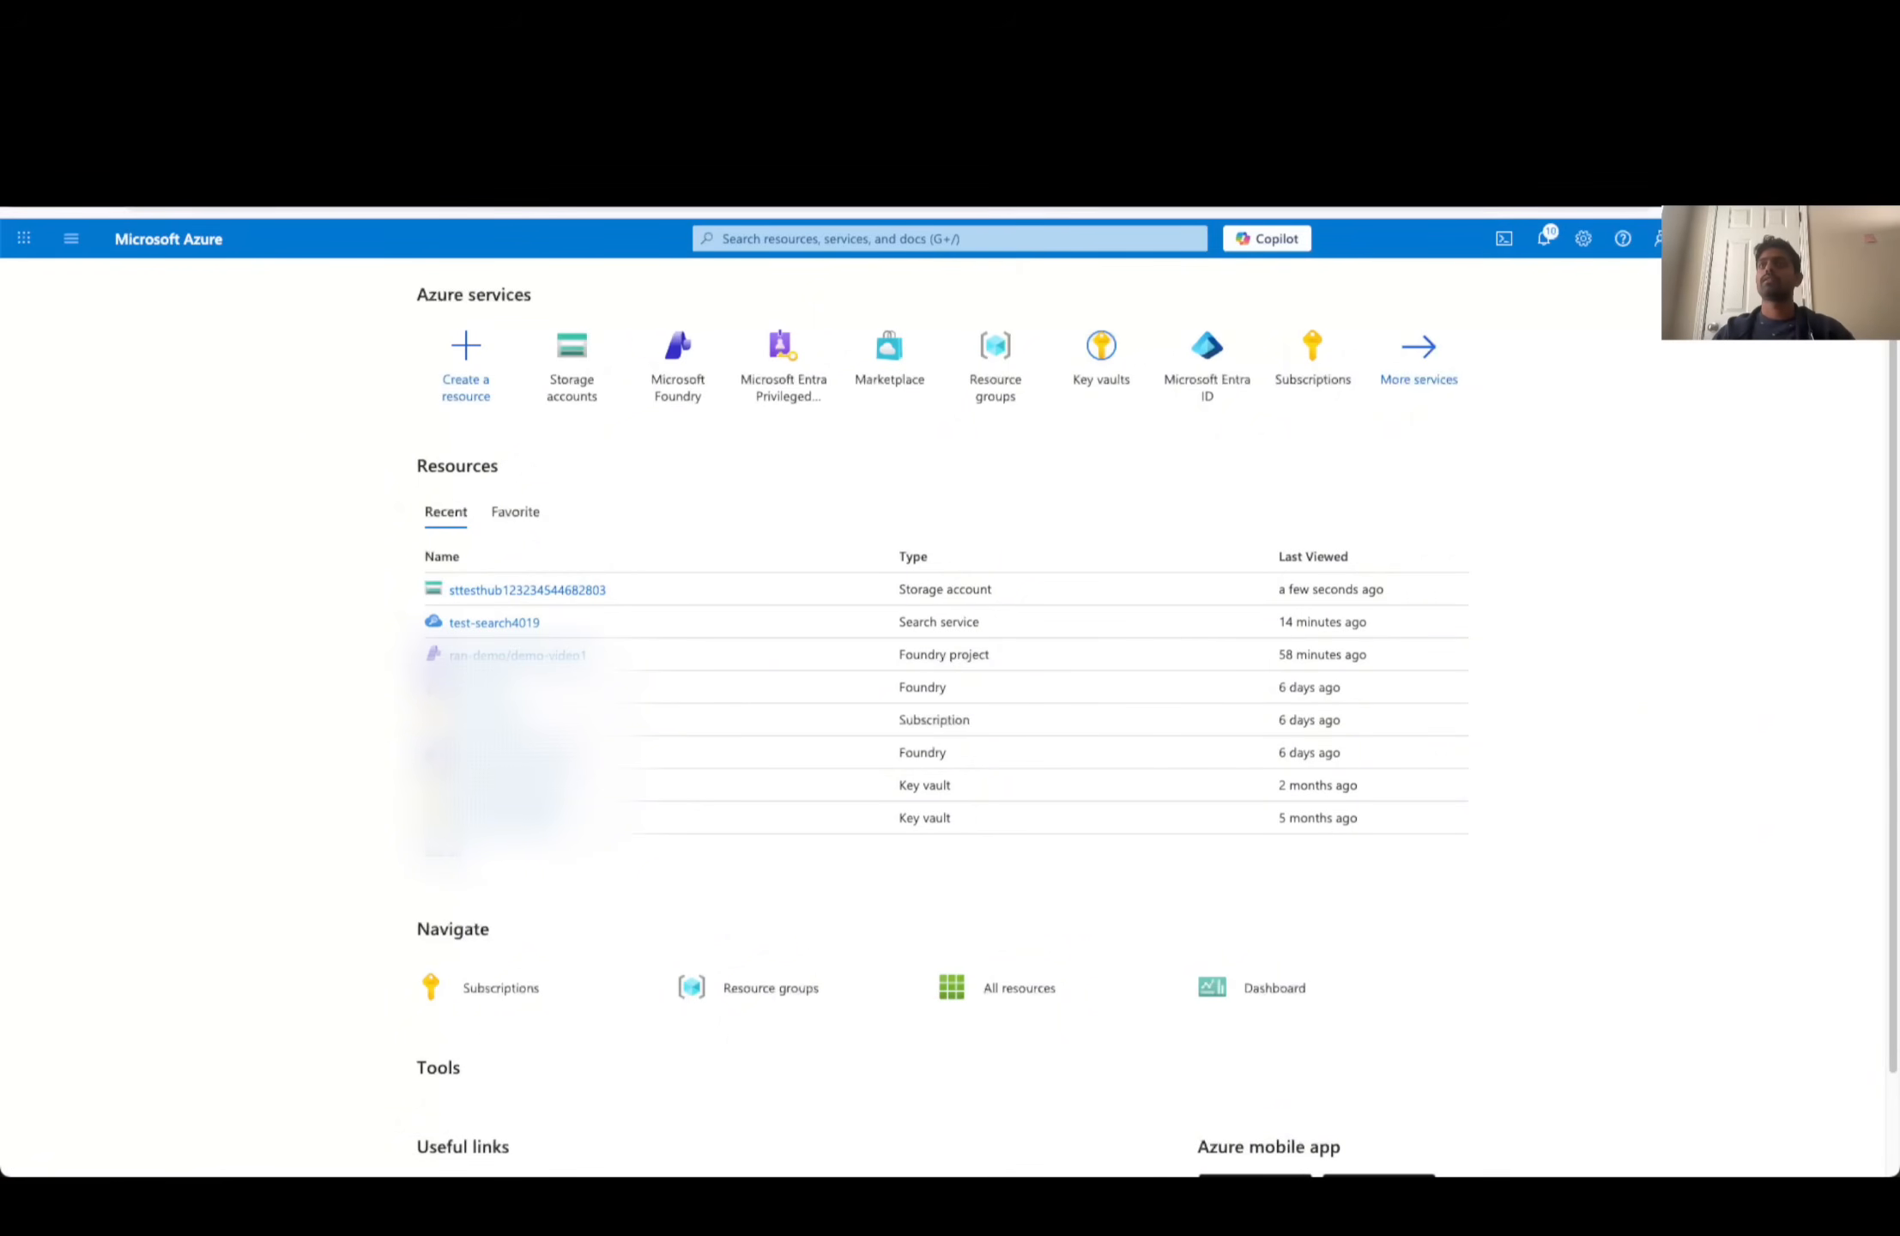
pyautogui.moveTo(707, 413)
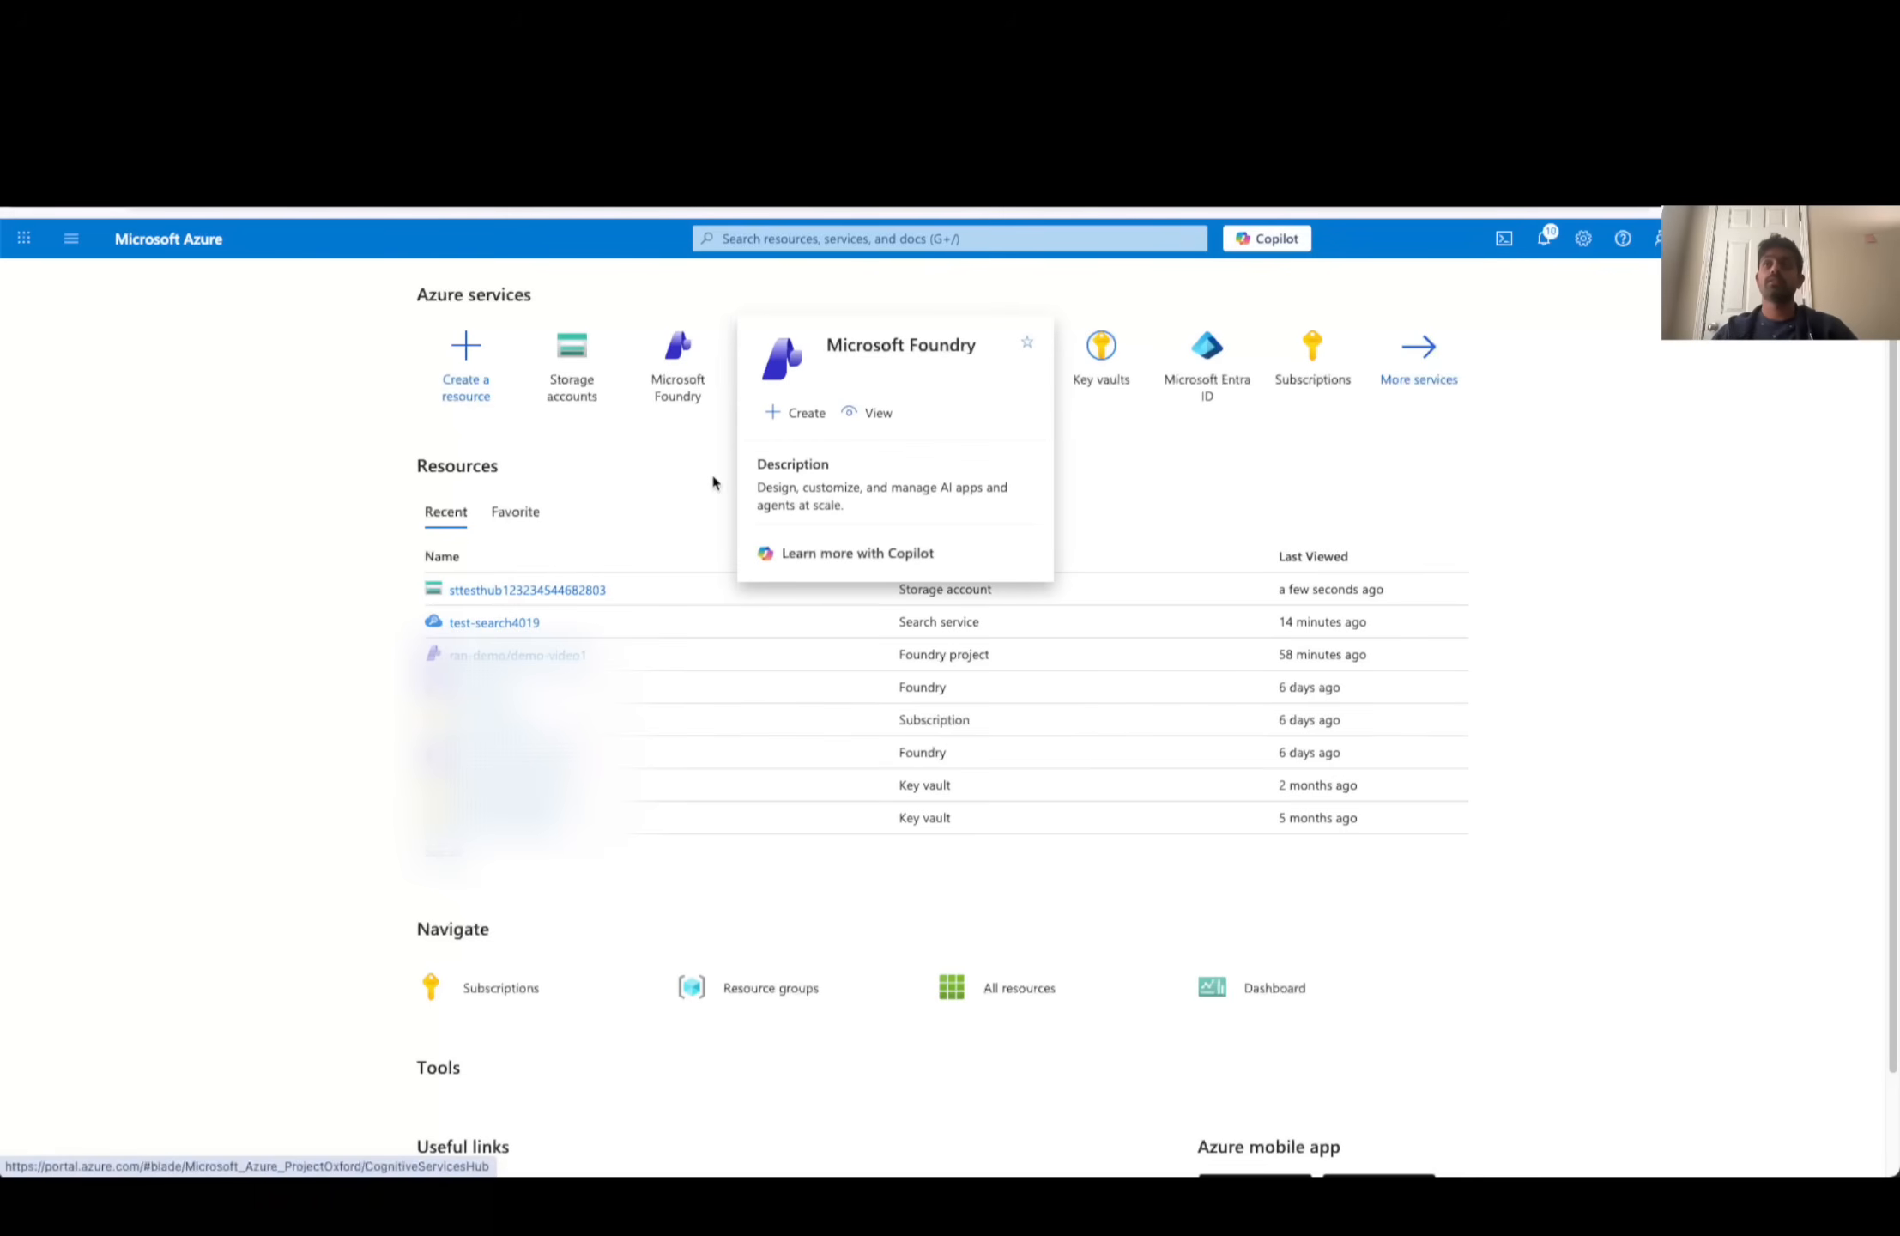
pyautogui.click(671, 364)
pyautogui.click(118, 596)
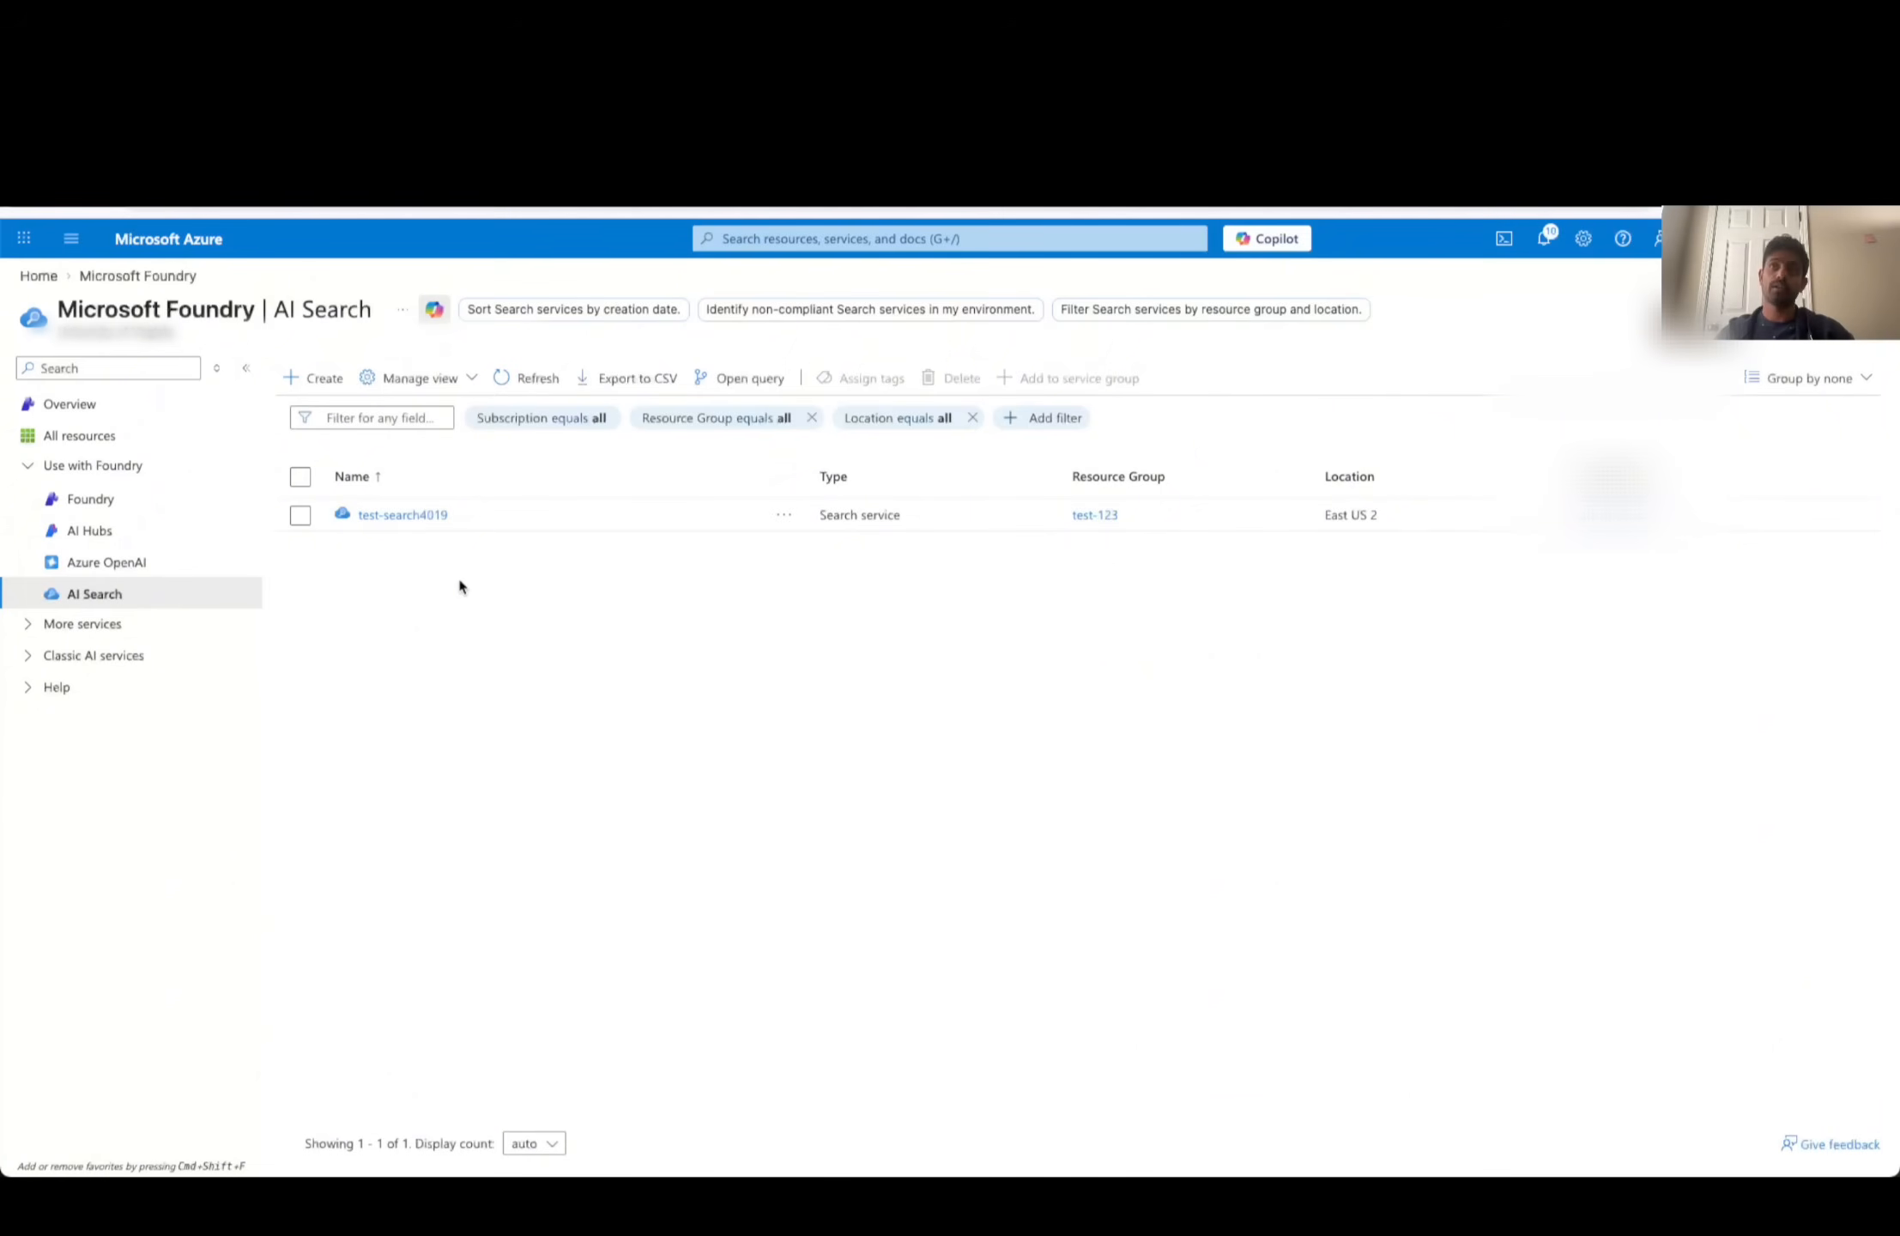
# - Start creating a new AI Search service, choose its resource group and name the service qwerty
pyautogui.click(326, 392)
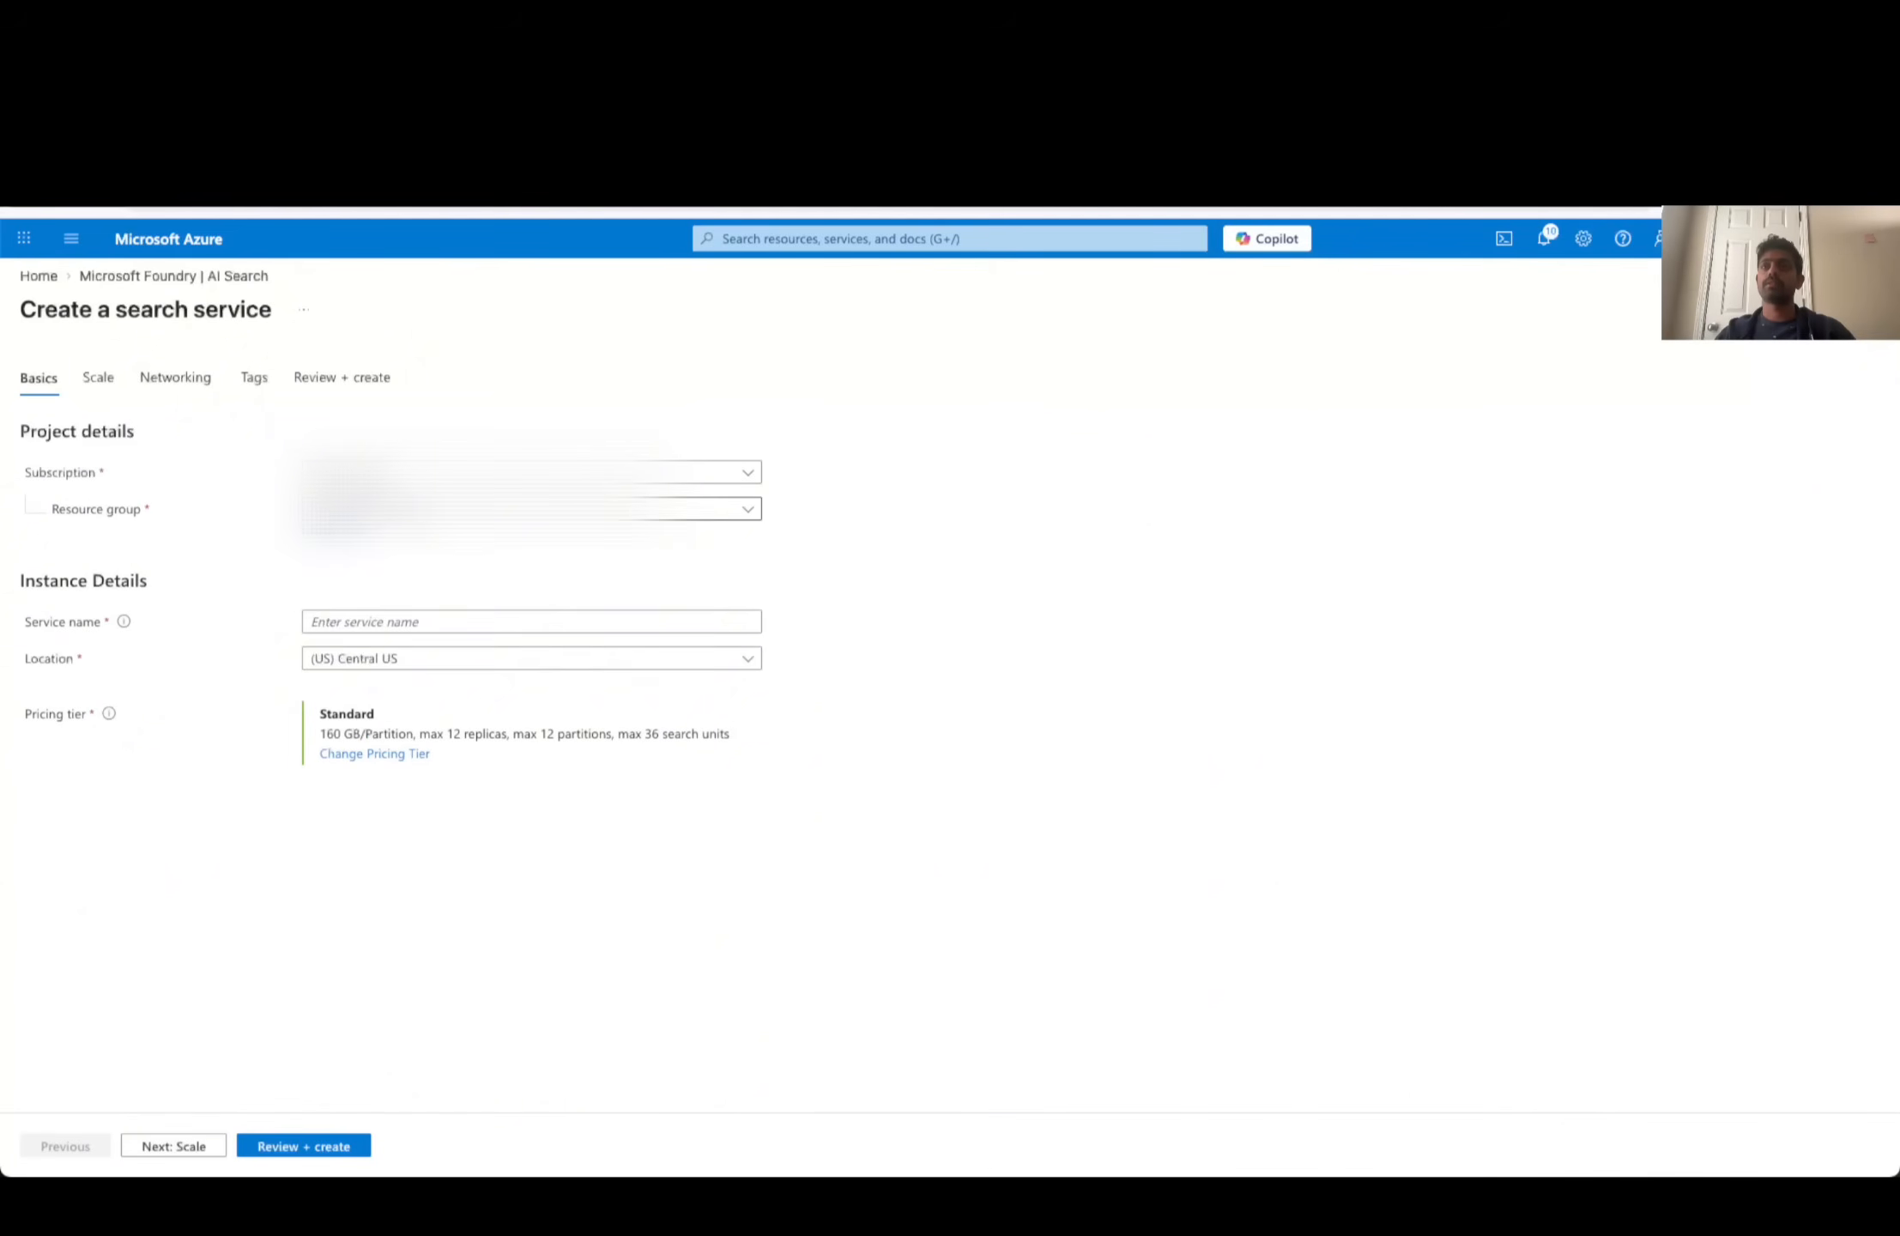
pyautogui.click(412, 508)
pyautogui.click(371, 692)
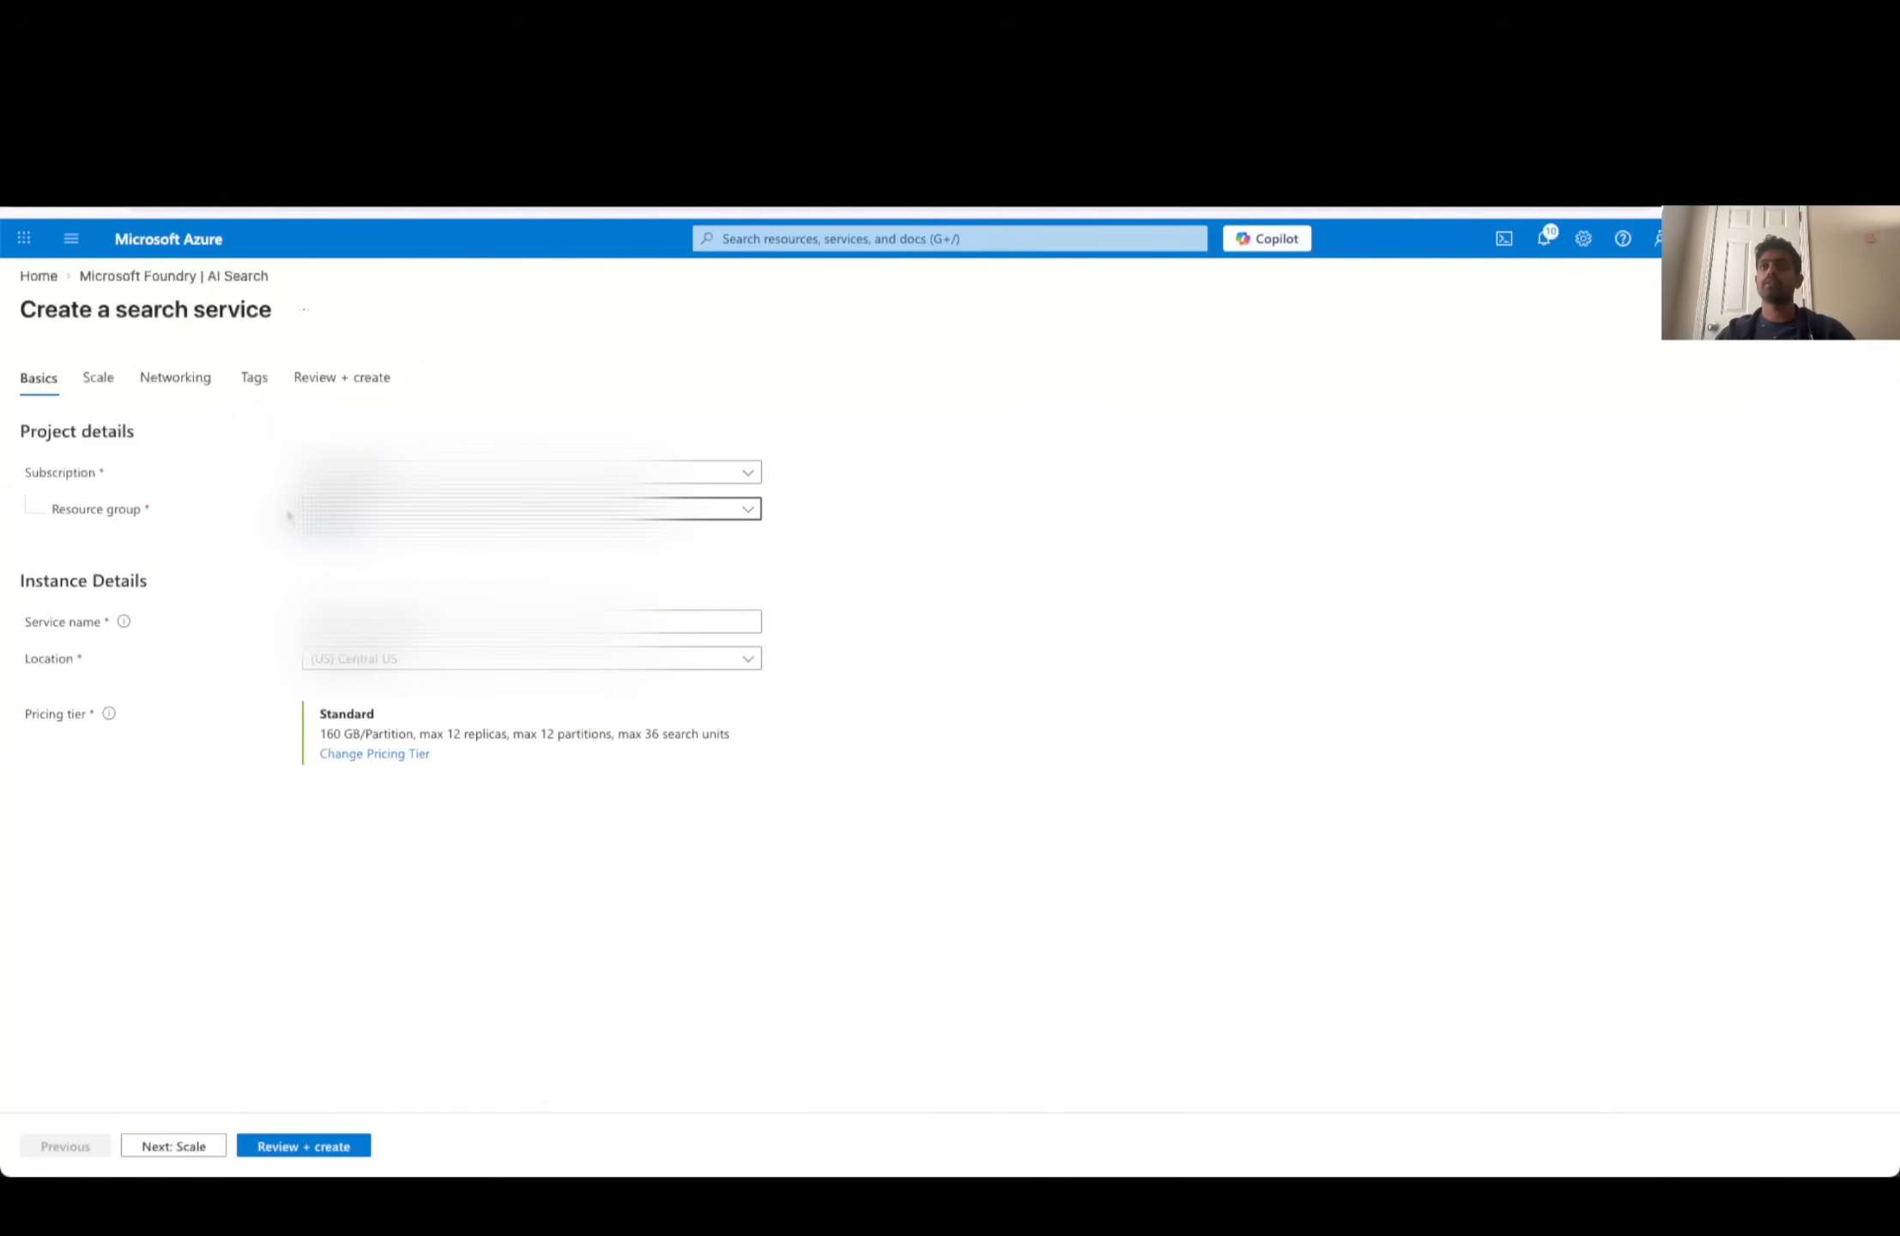
pyautogui.click(348, 621)
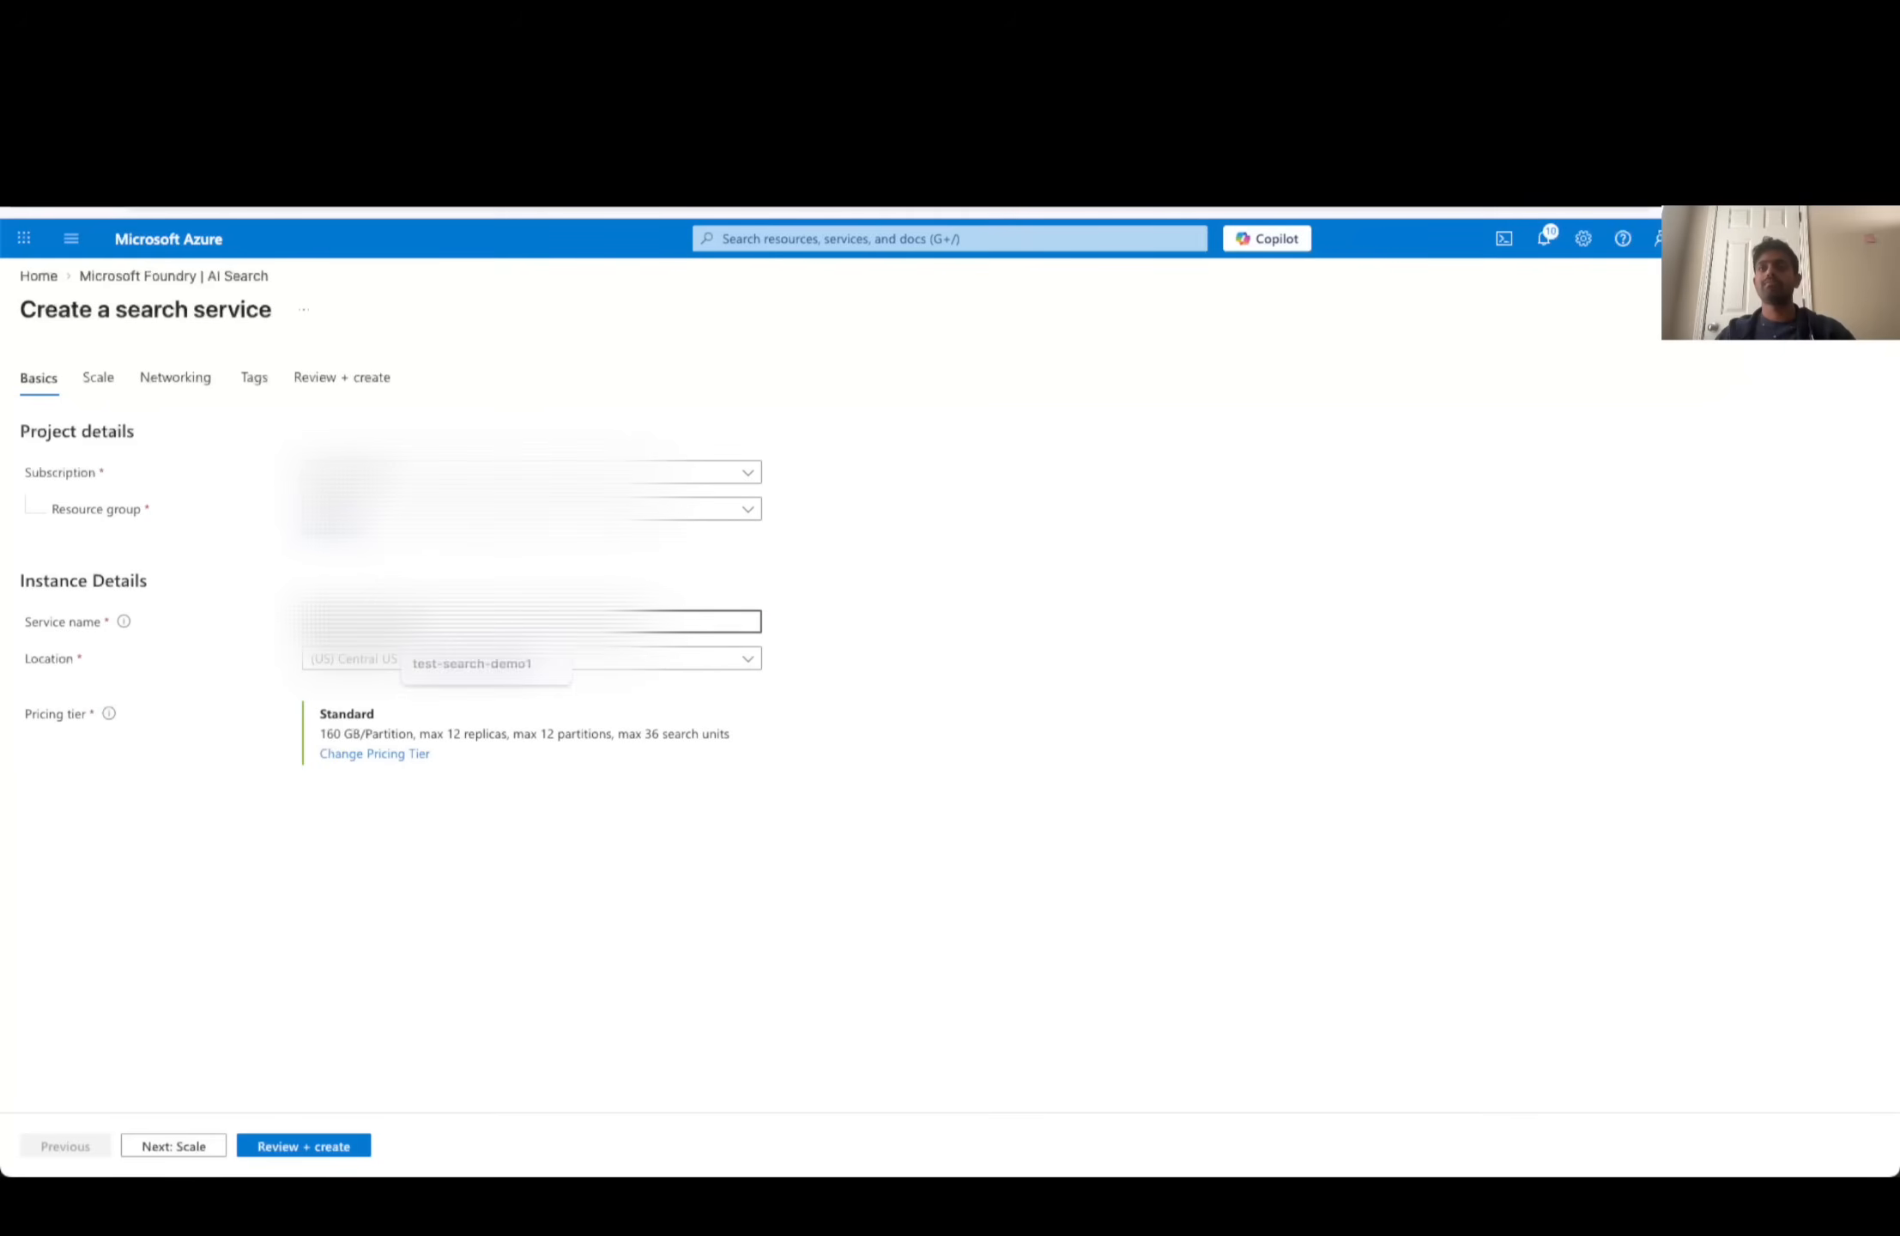
pyautogui.write('qwerty')
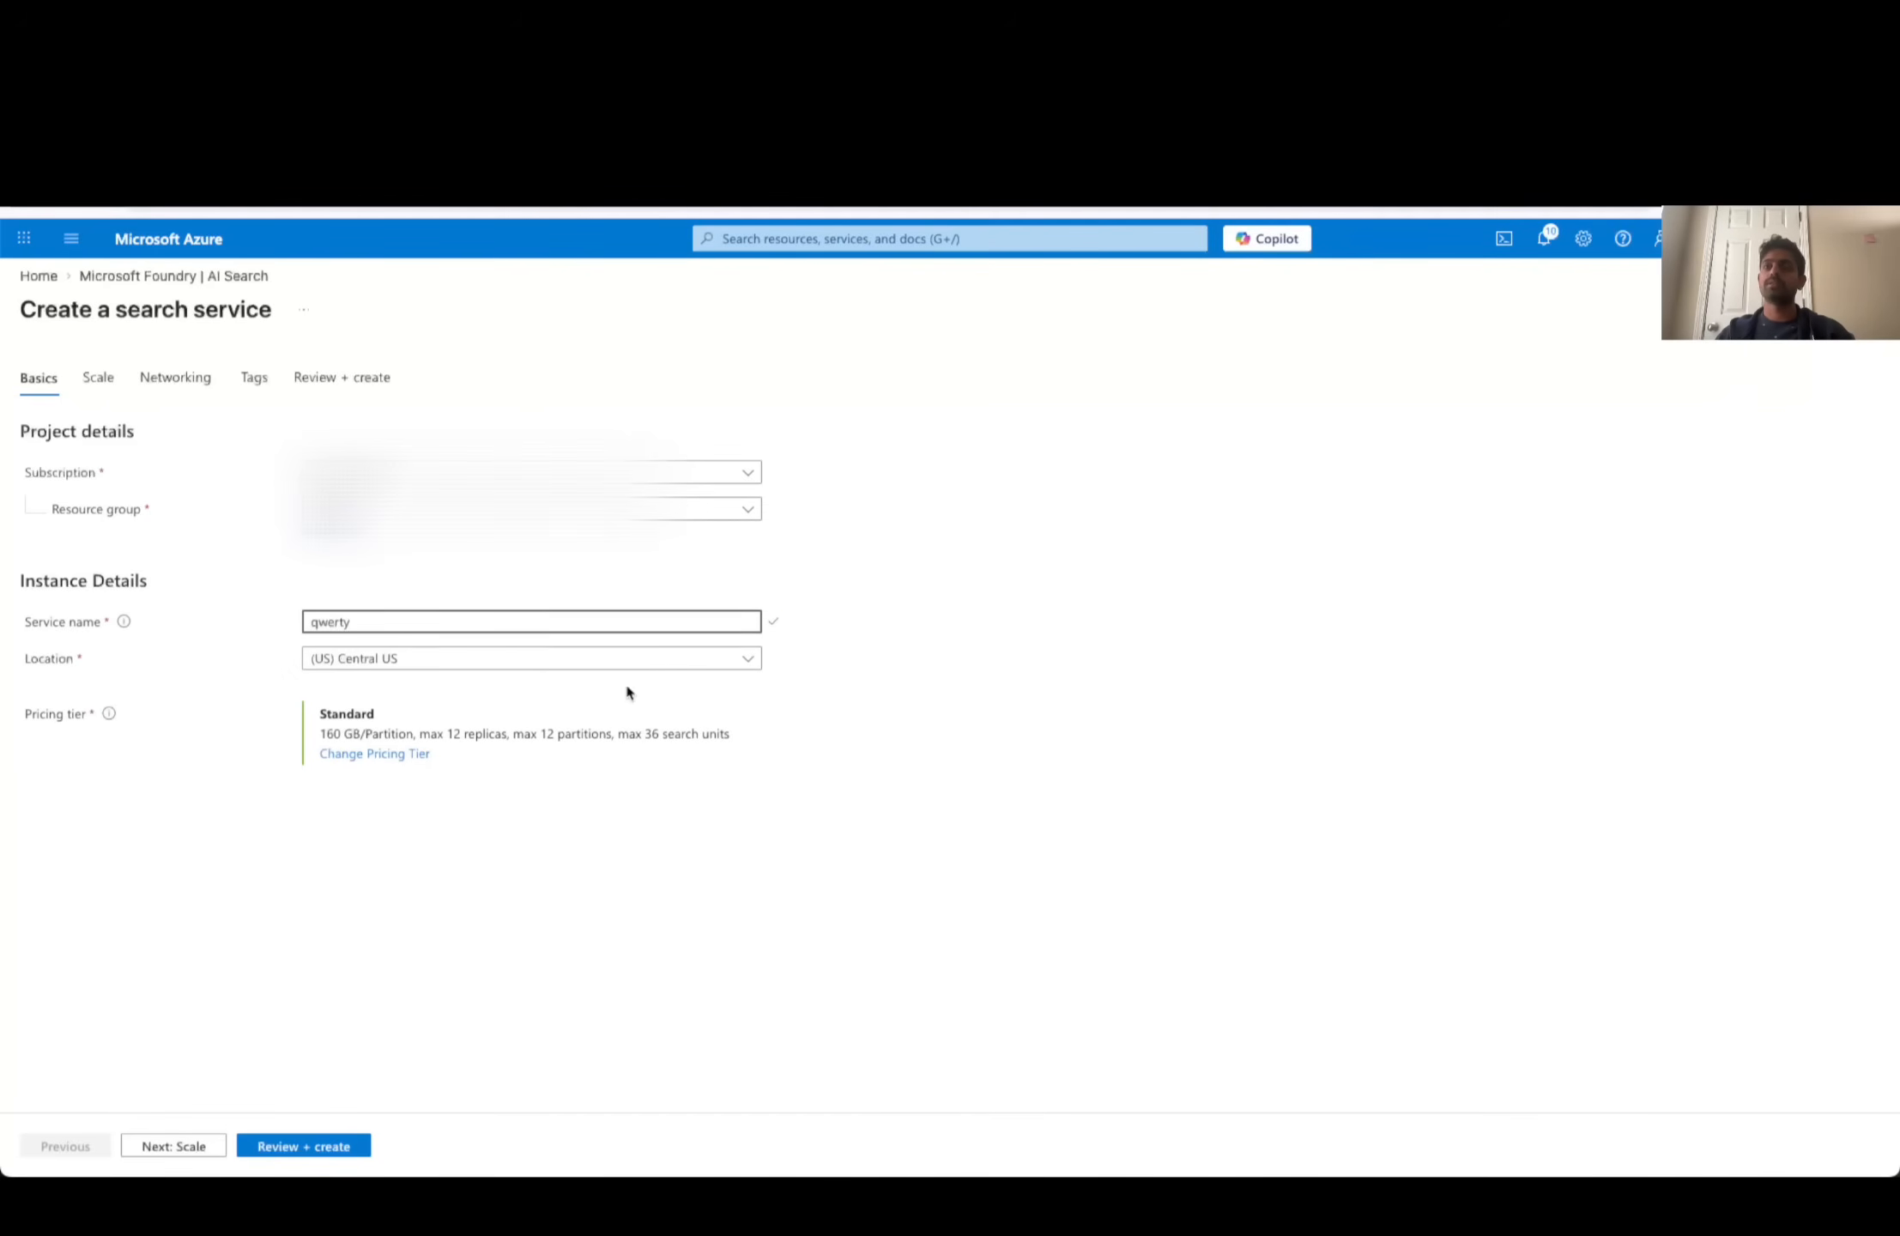
# - Examine the regions offered for the search service's location, including the disabled ones, and keep (US) Central US
pyautogui.click(501, 663)
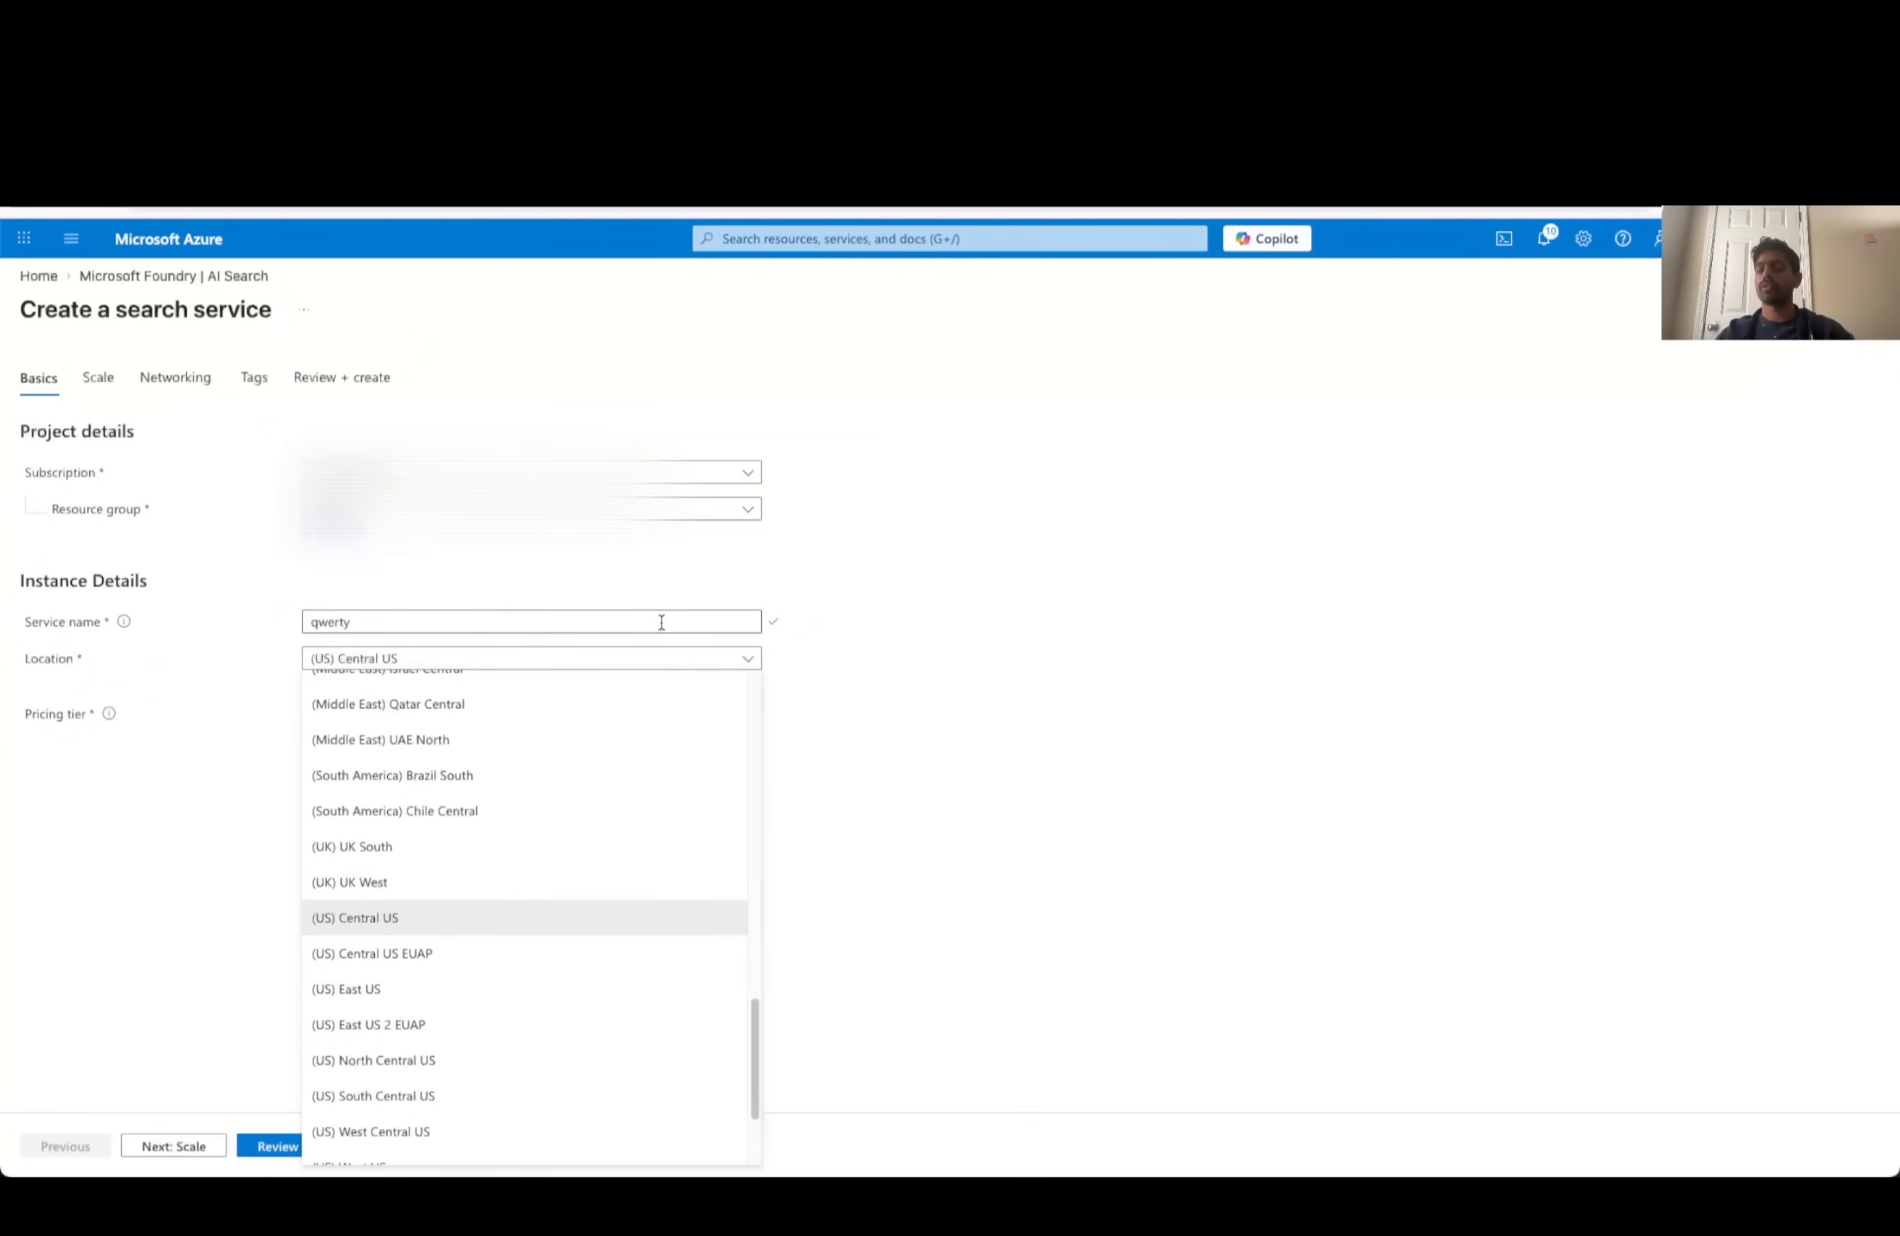
pyautogui.scroll(1, 644, 691)
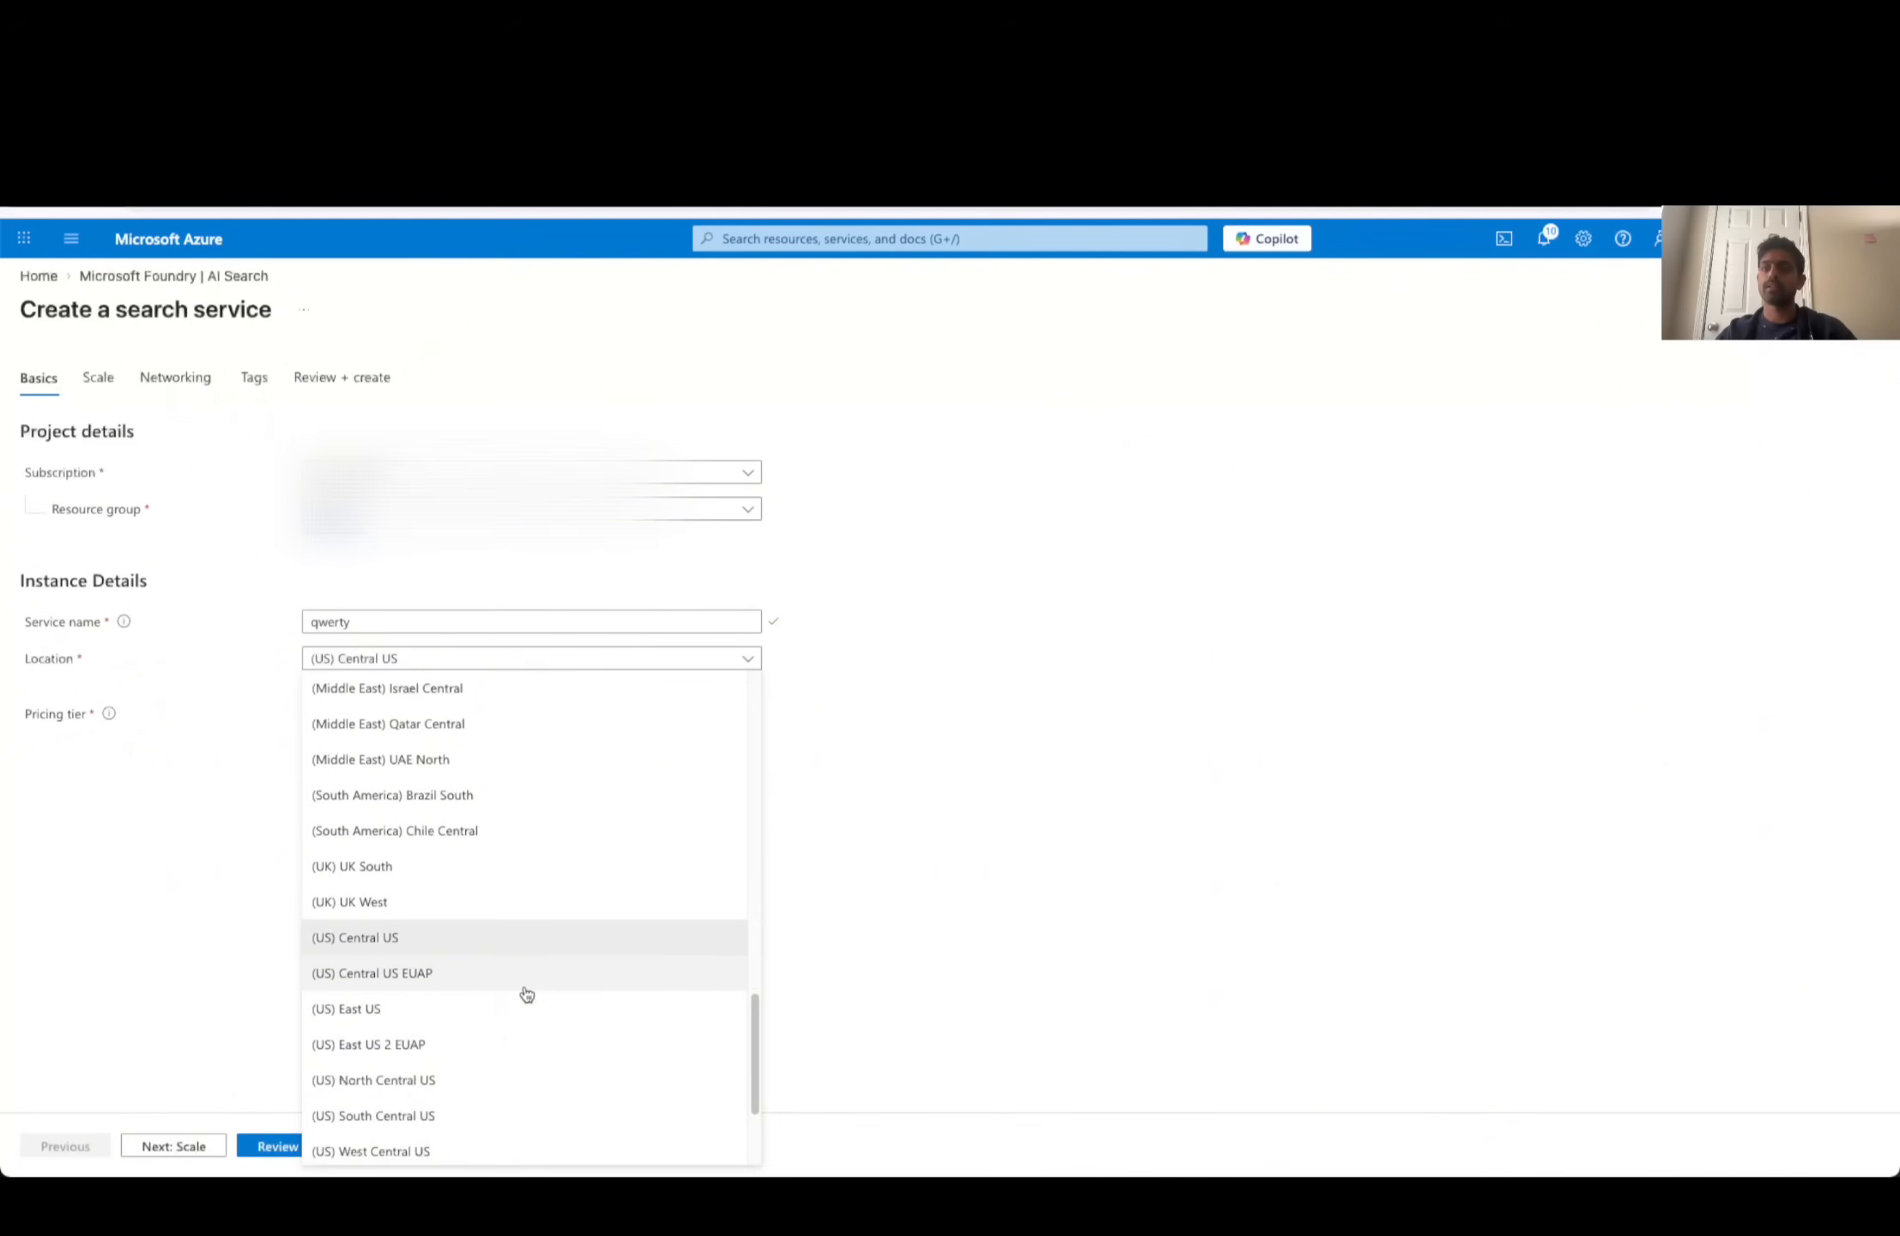
pyautogui.scroll(1, 526, 994)
pyautogui.scroll(-2, 443, 1080)
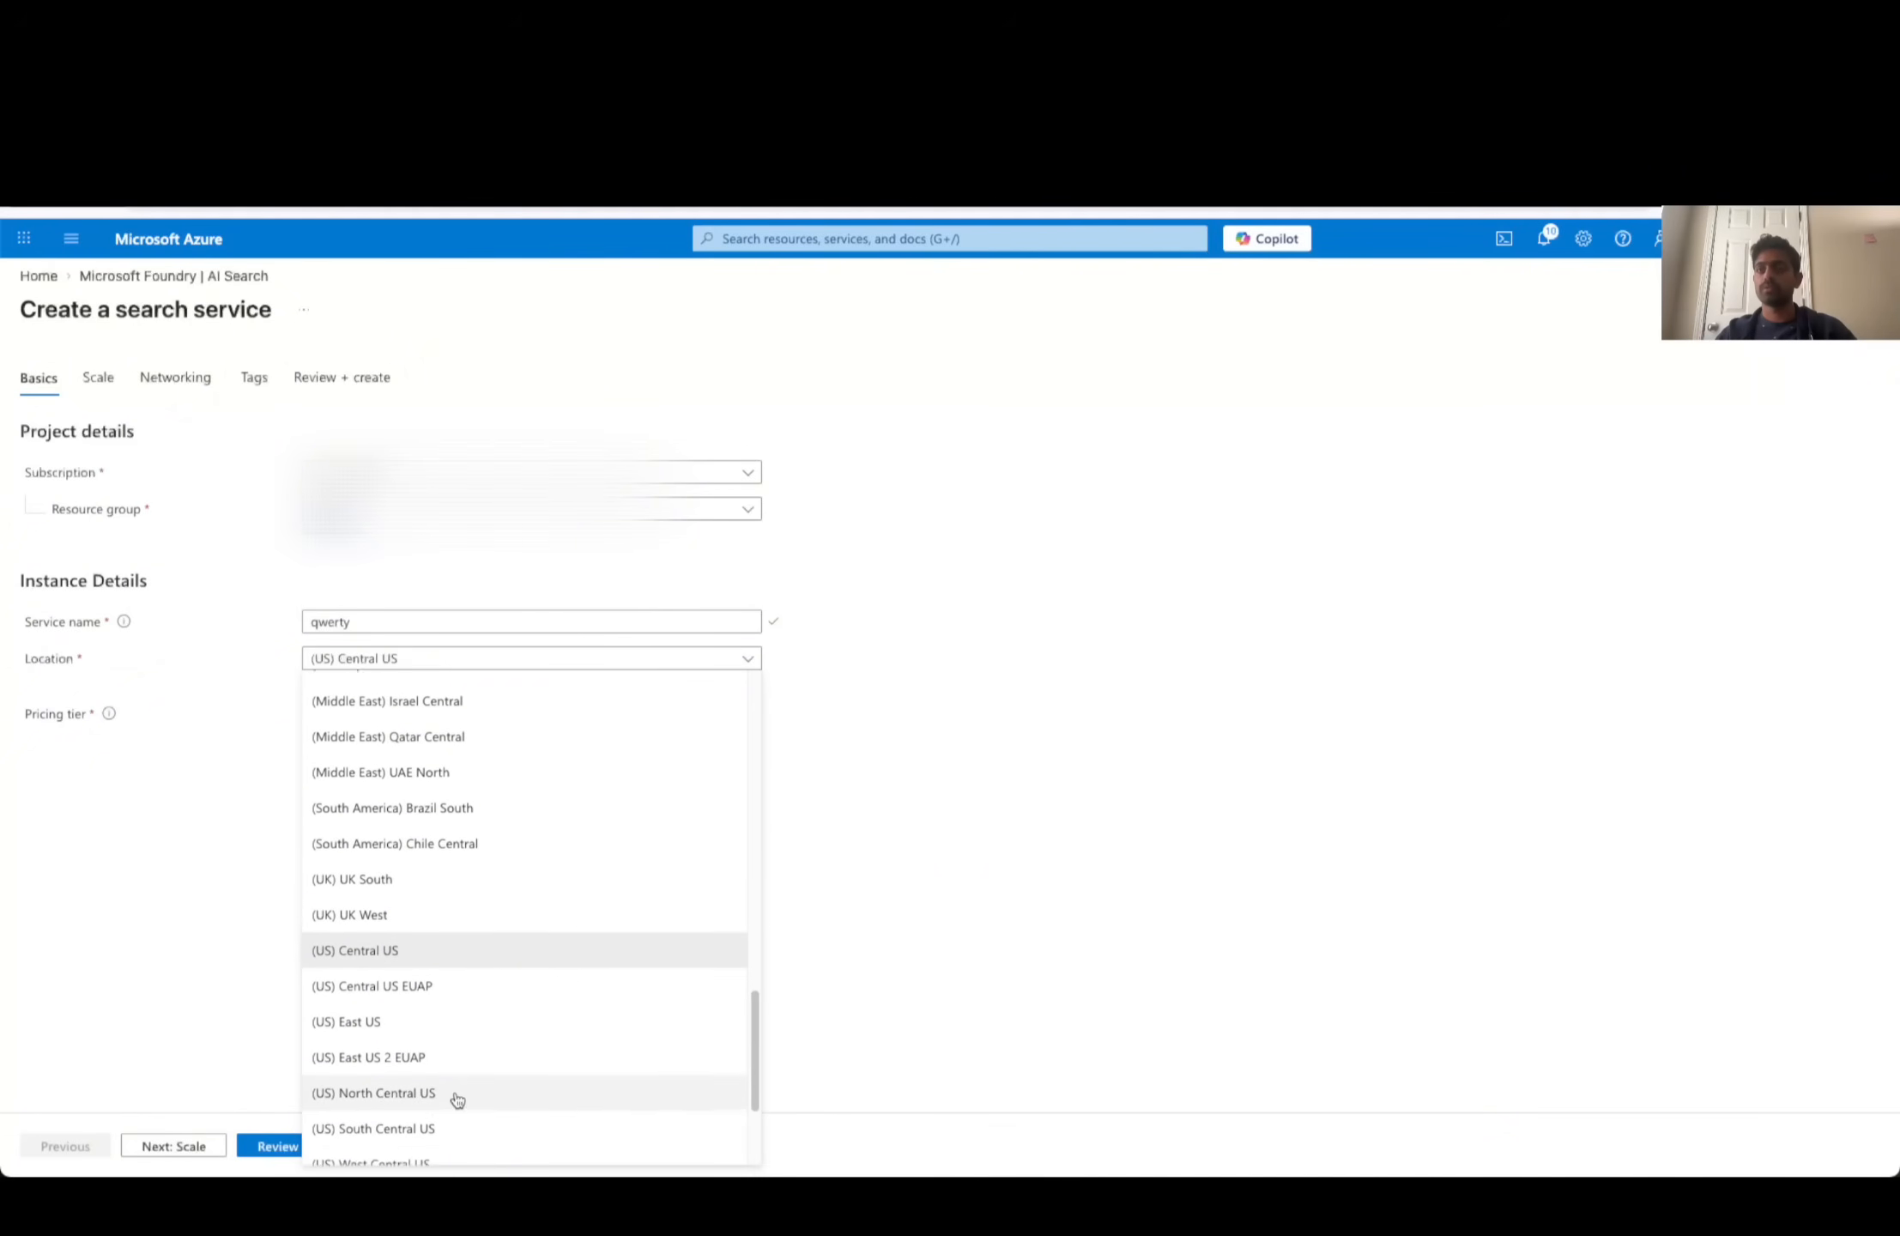
pyautogui.scroll(-3, 478, 1087)
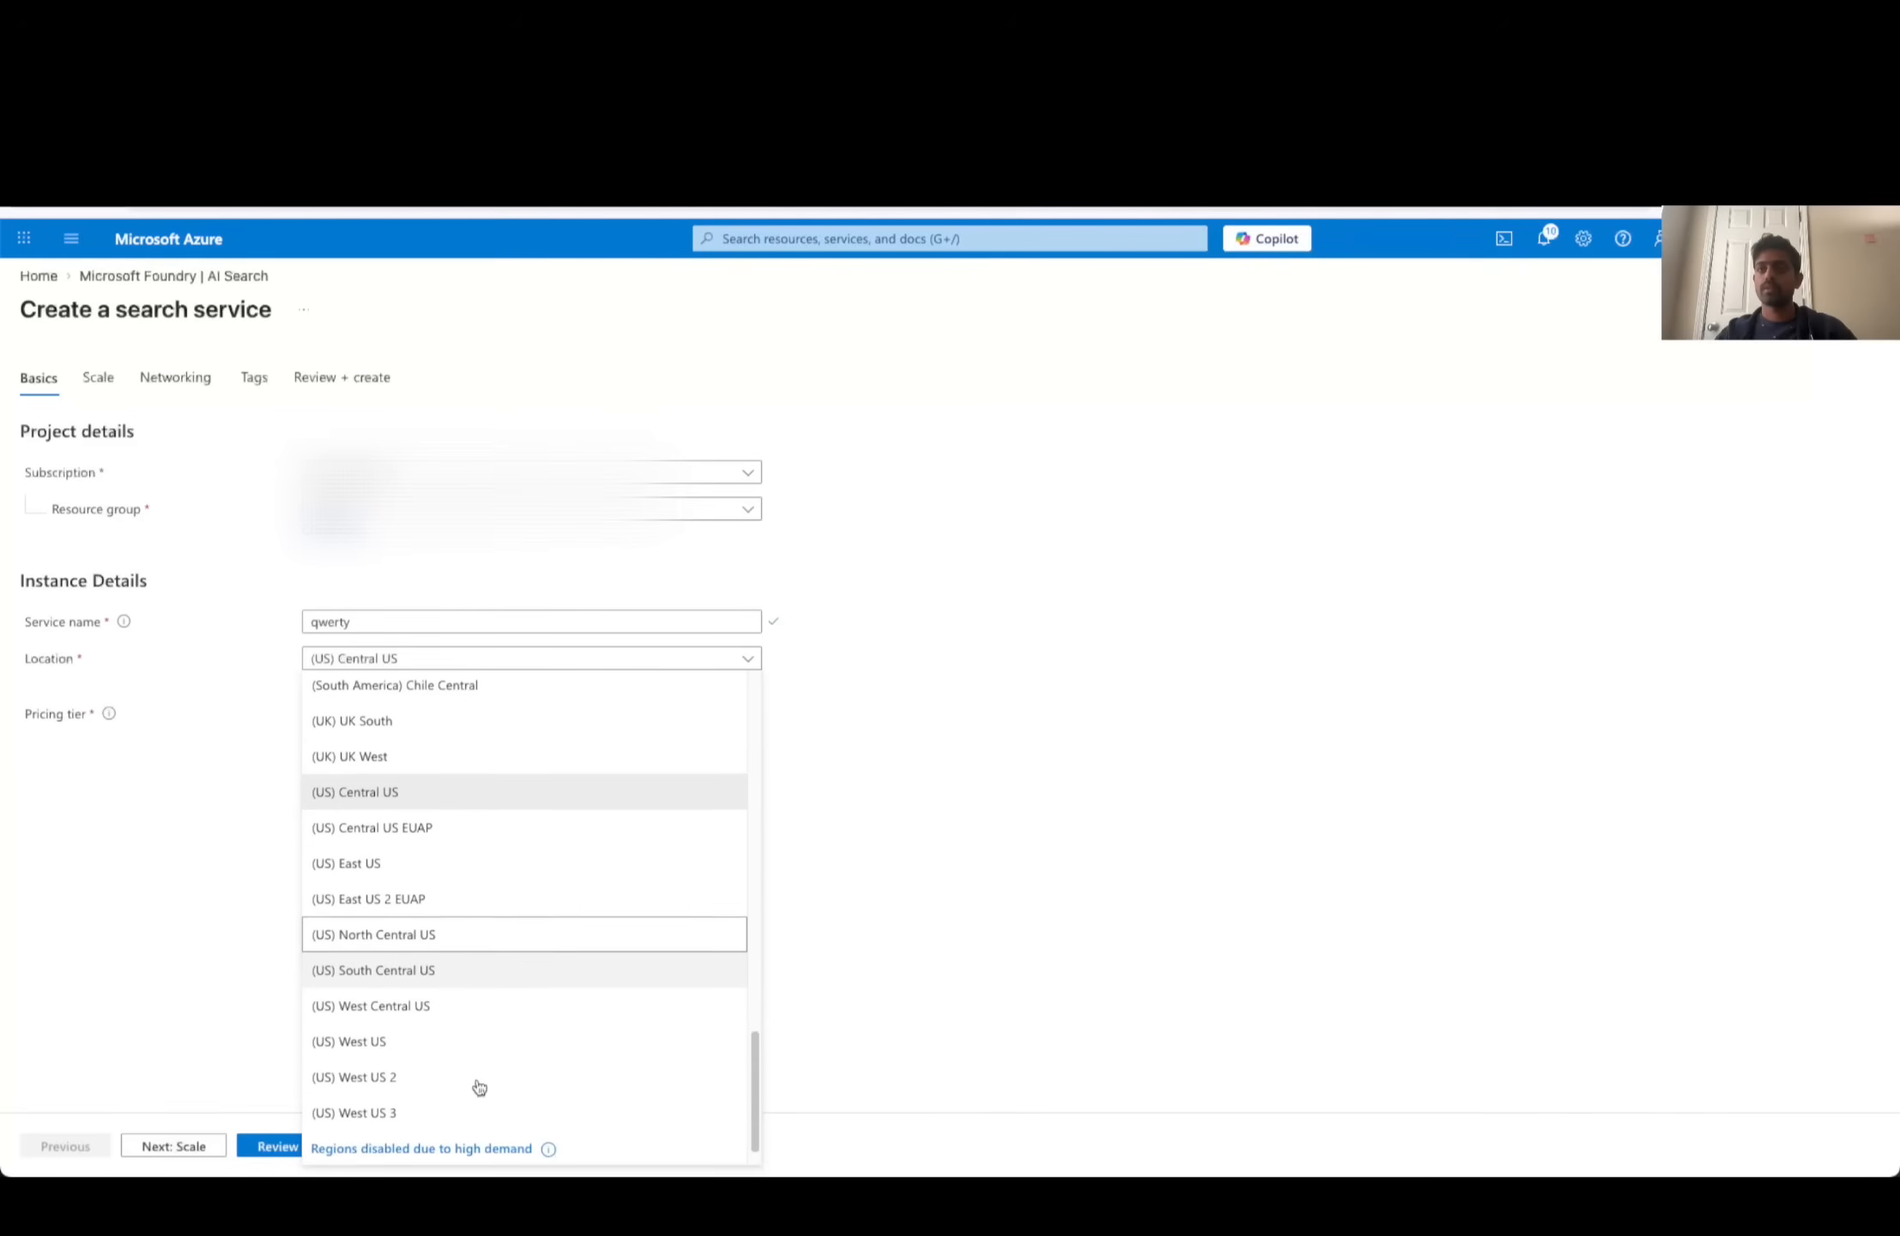
pyautogui.scroll(-1, 479, 1087)
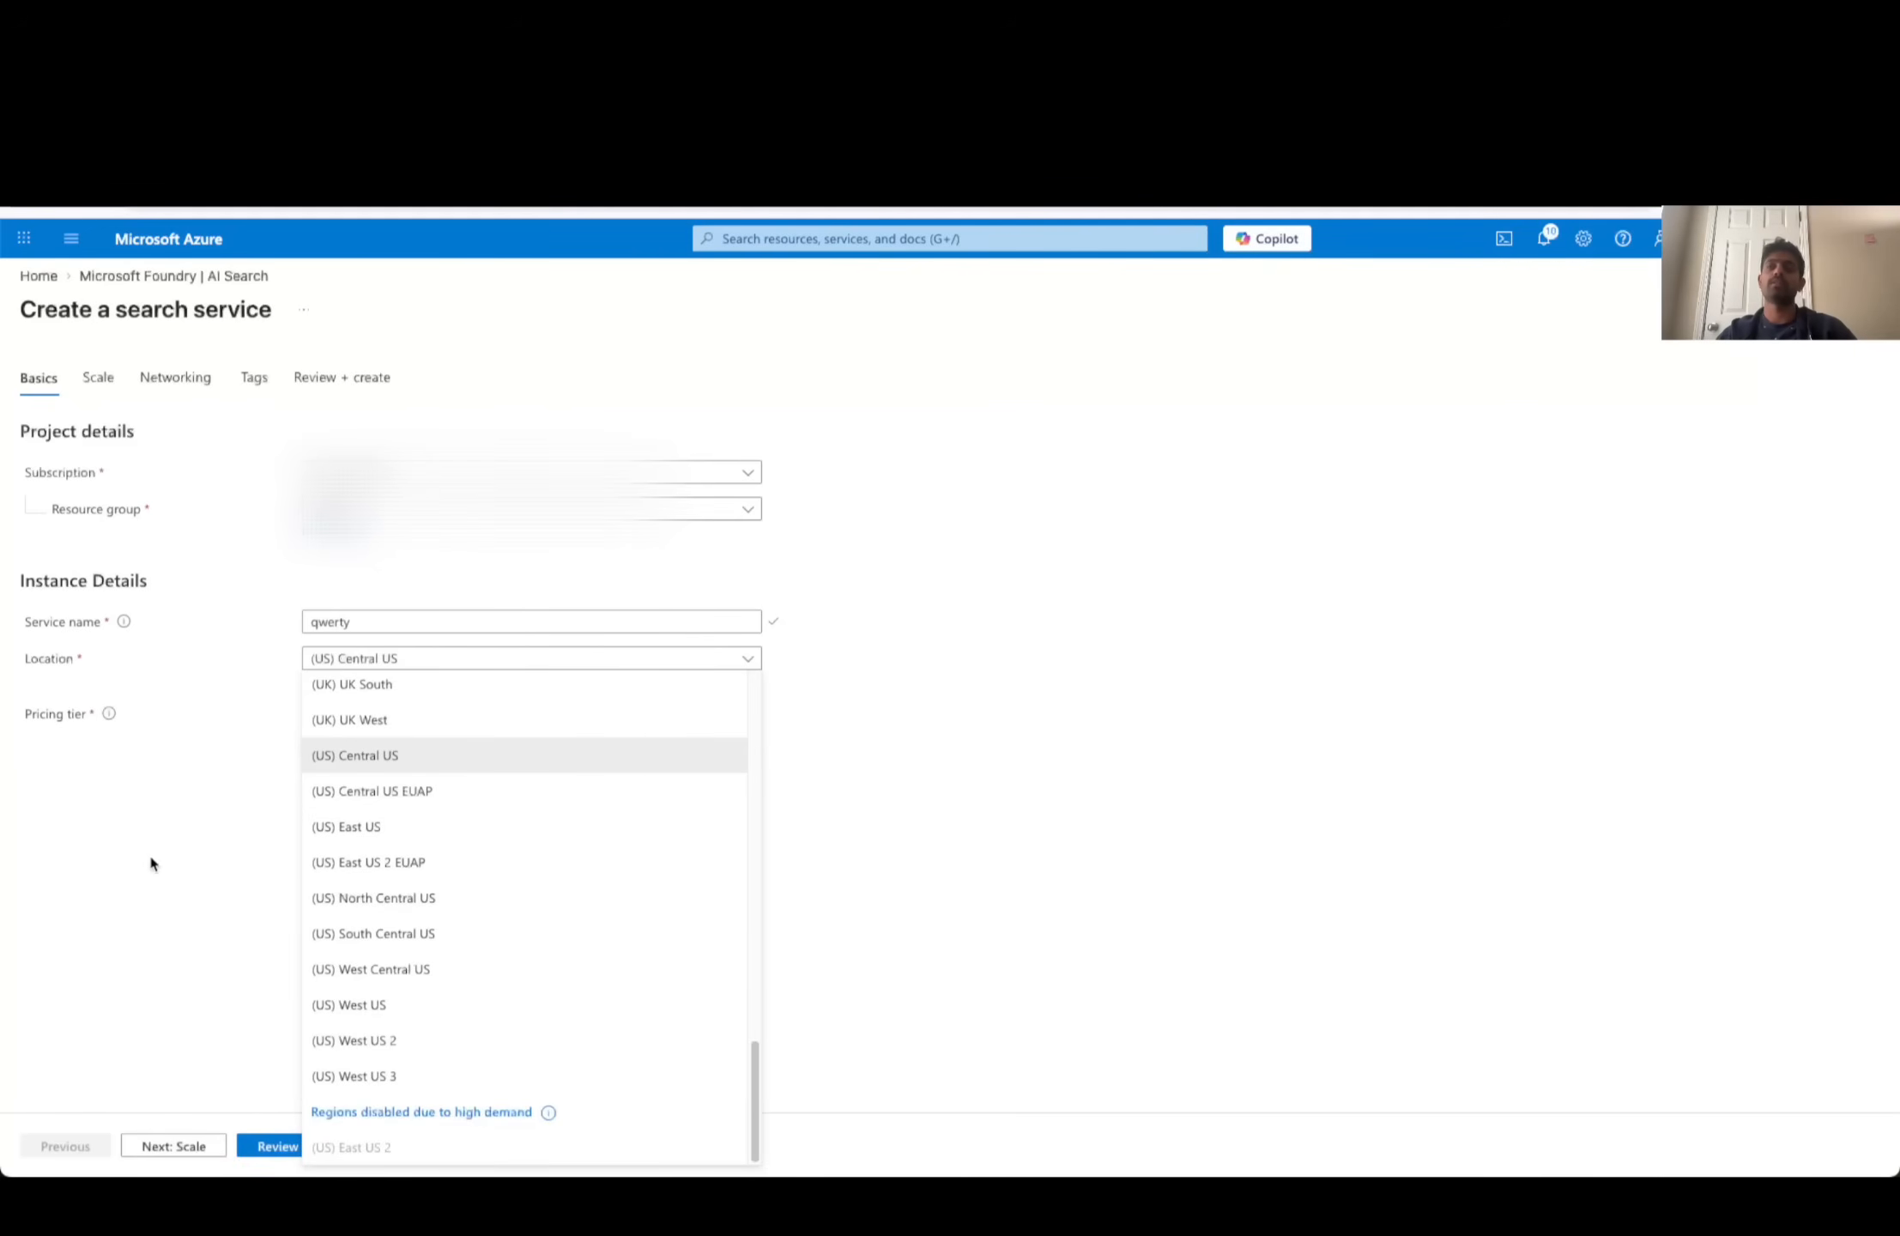
pyautogui.click(1738, 707)
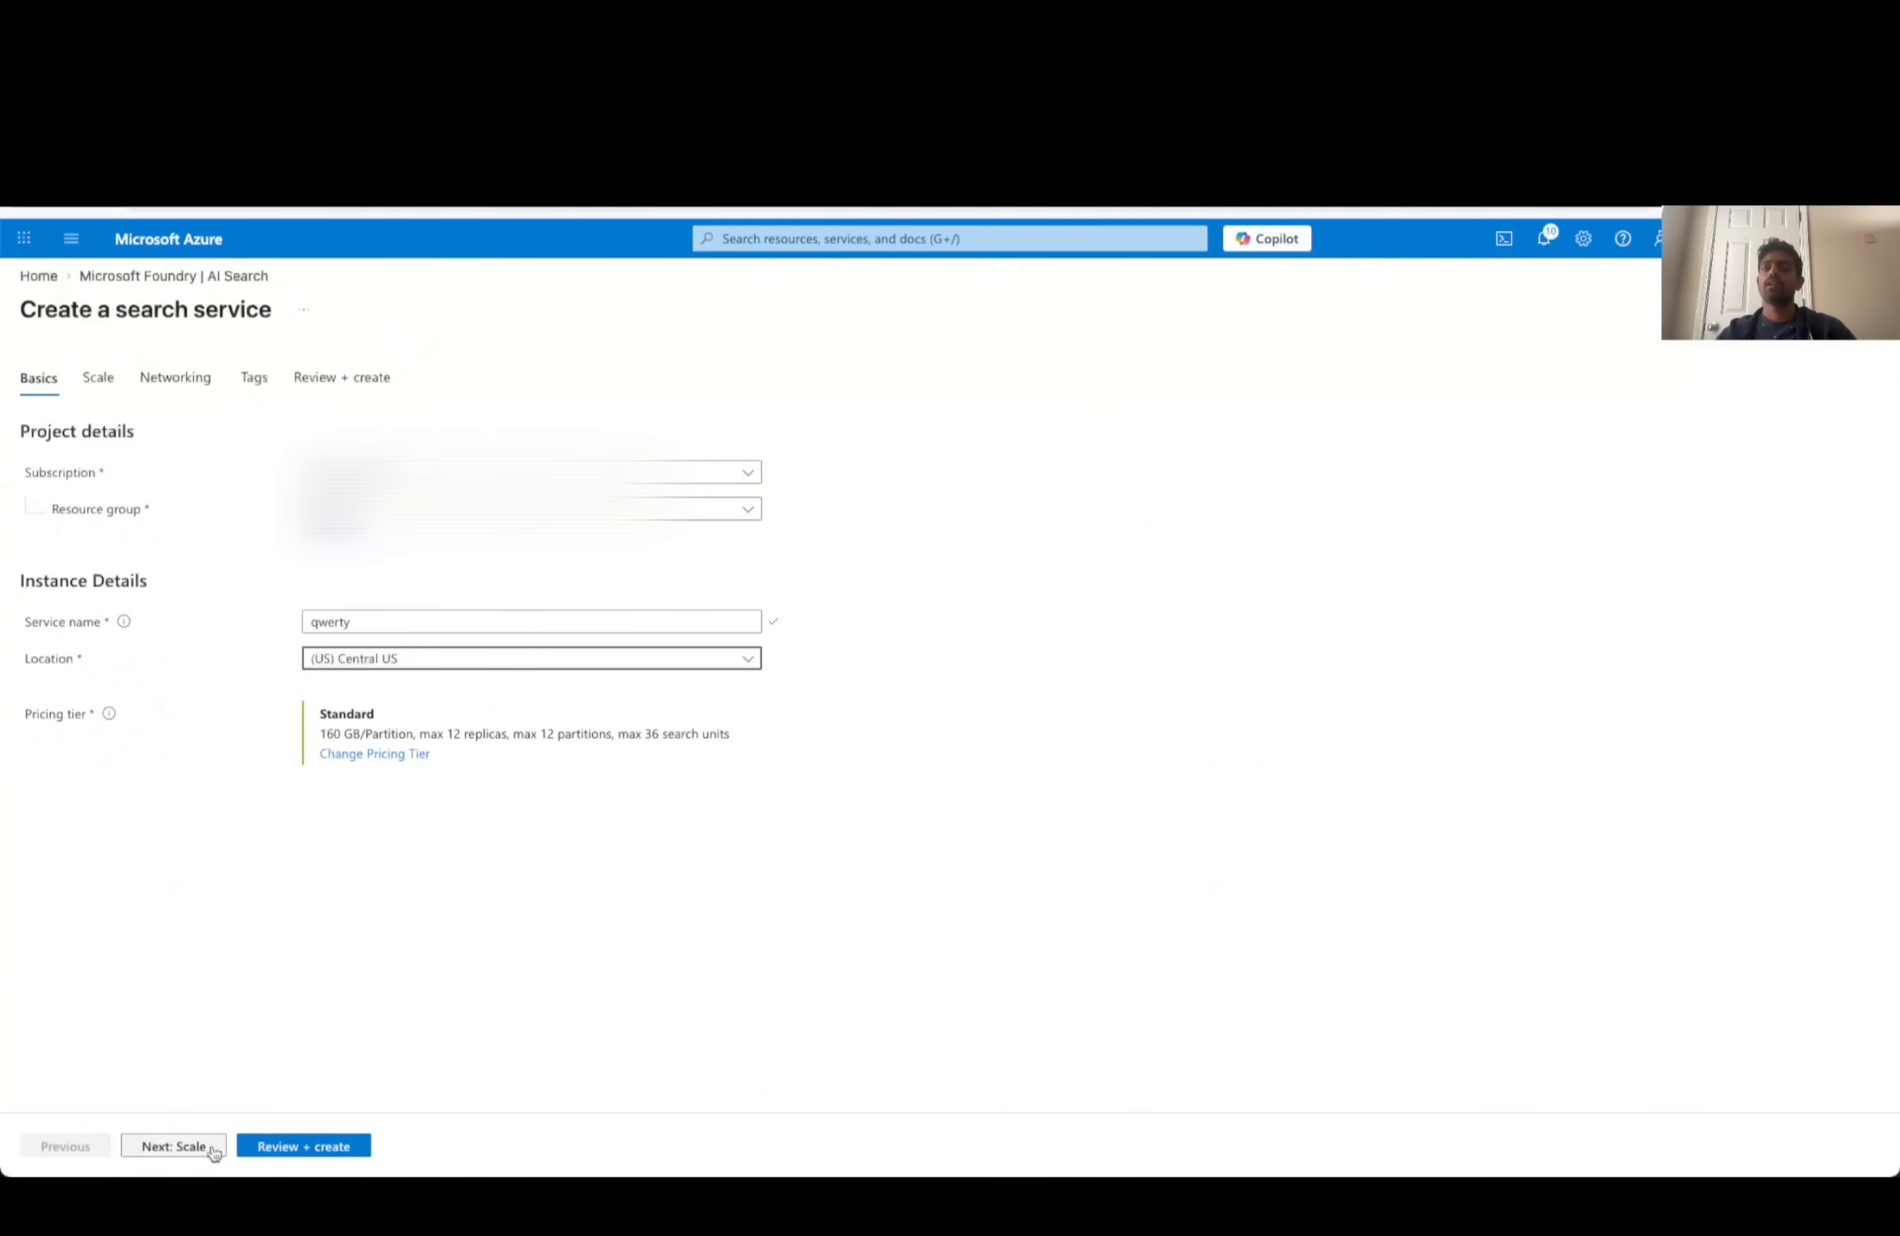
# - Look through the Scale, Networking and Tags settings of the new search service, and return to Basics
pyautogui.click(175, 1147)
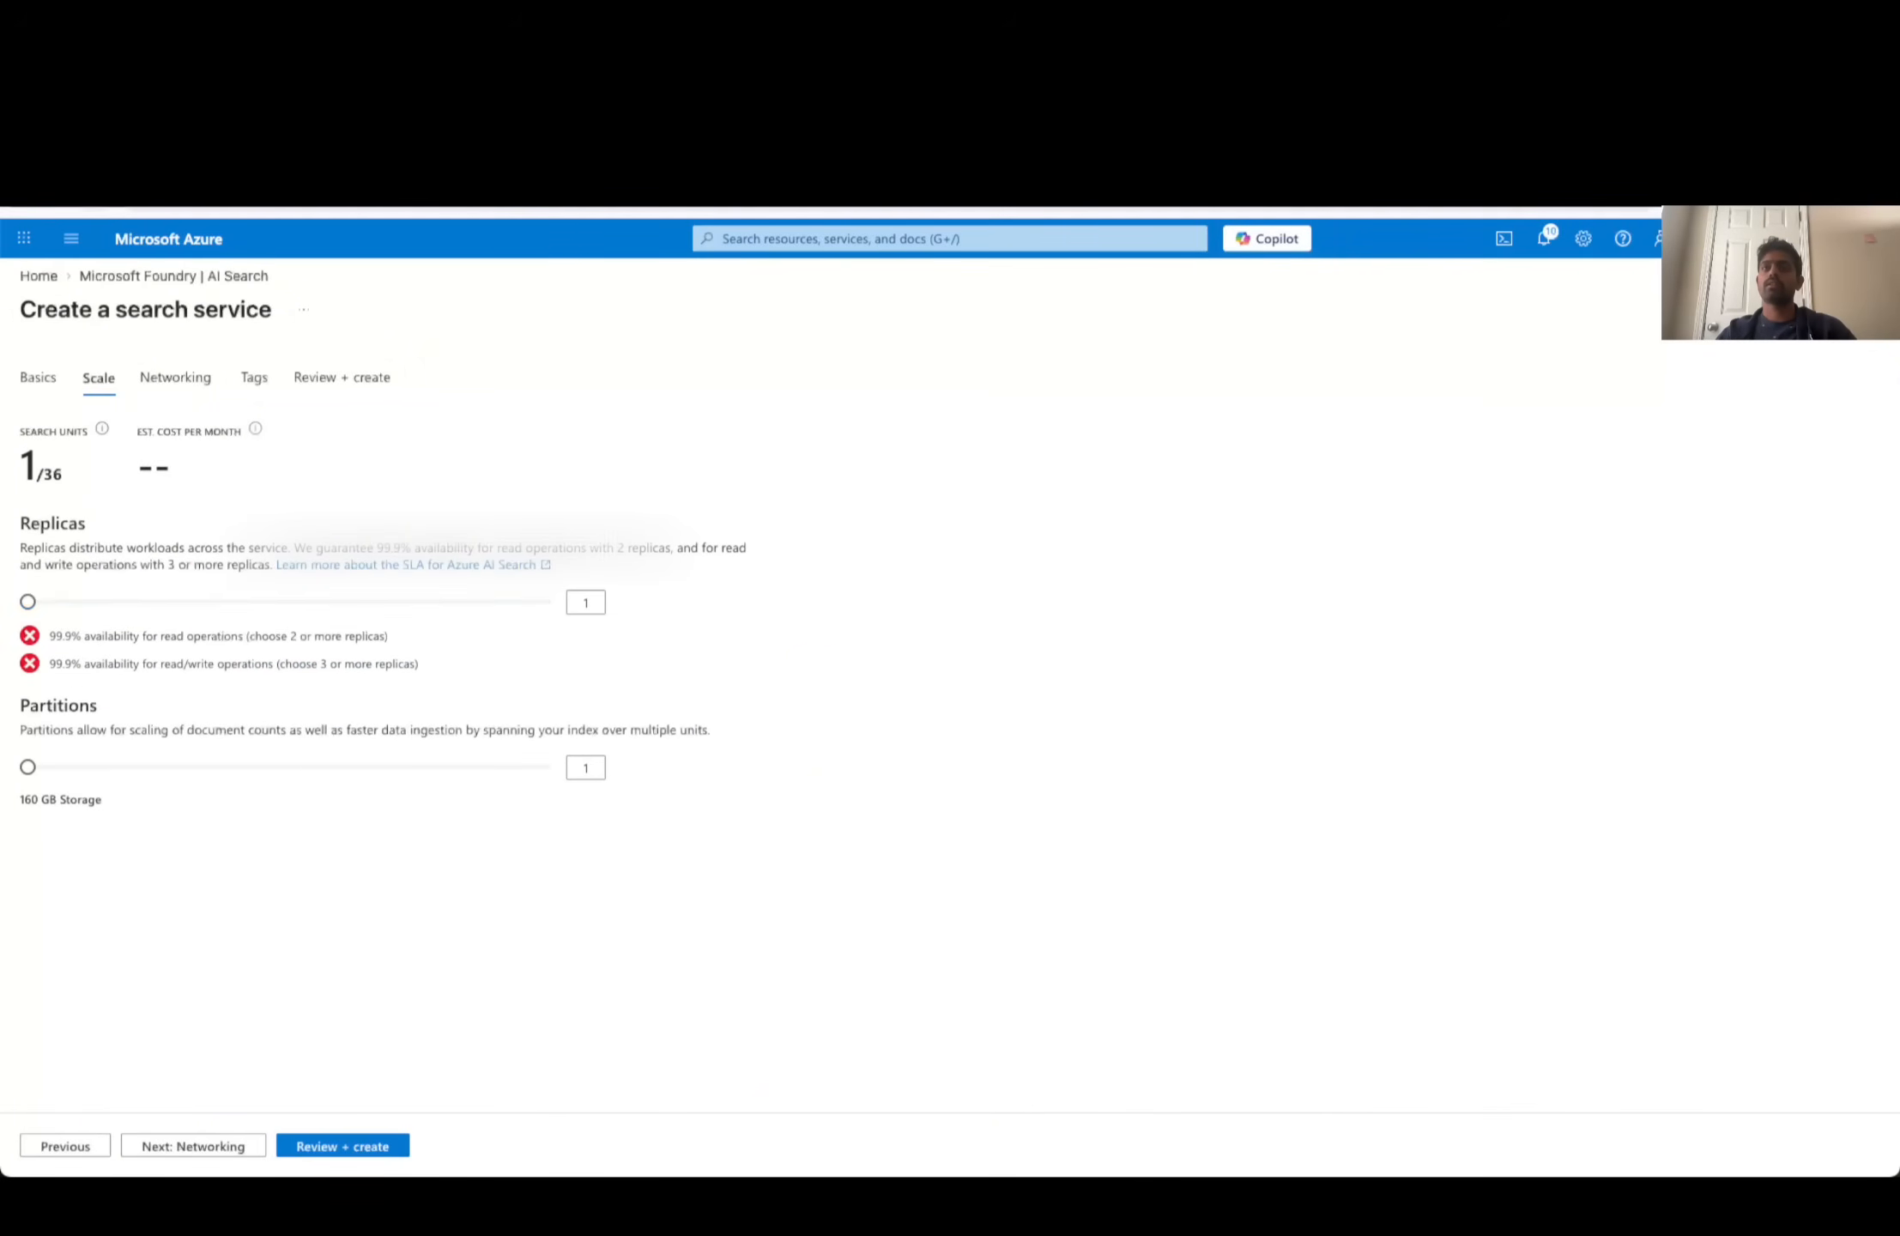
pyautogui.click(178, 1157)
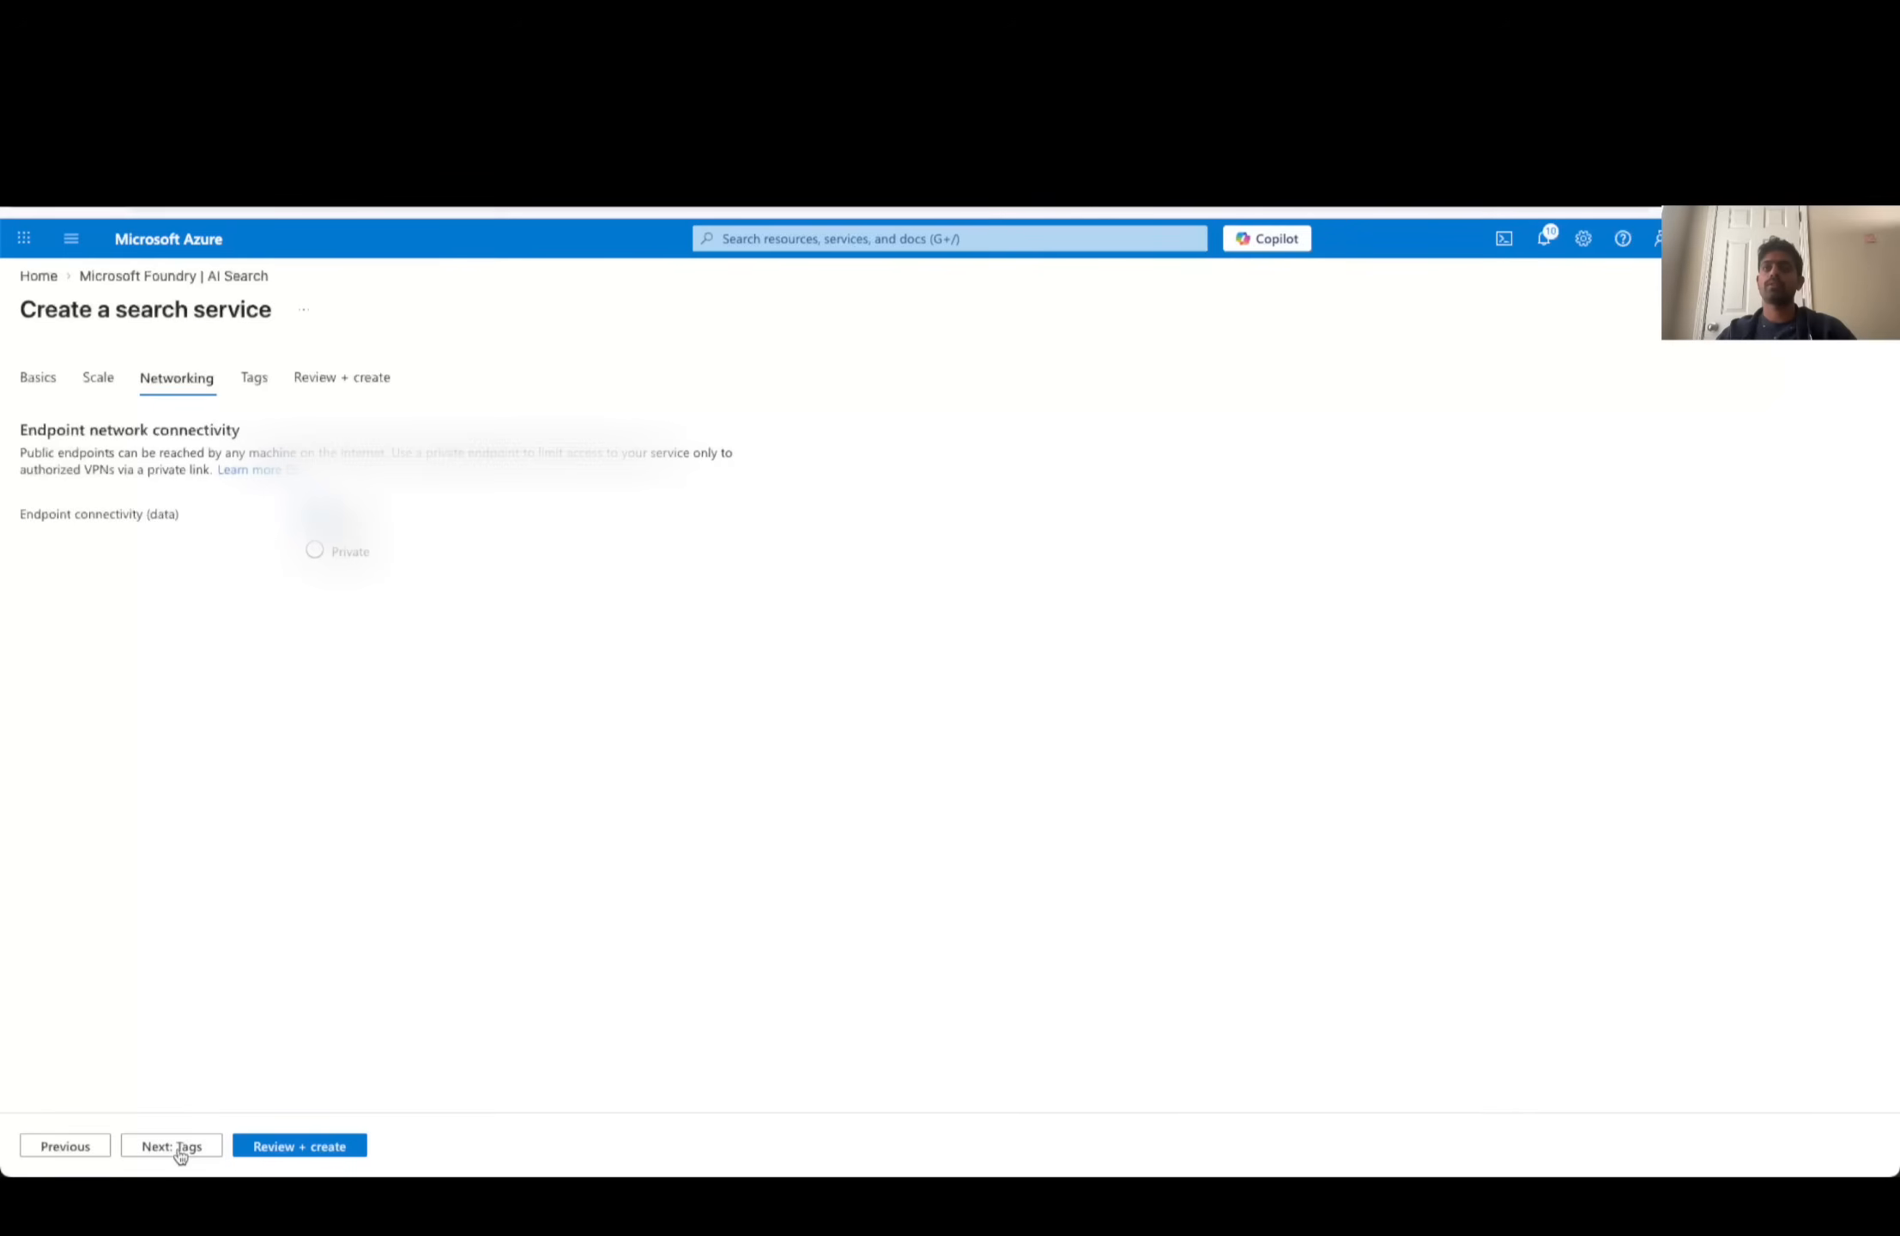
pyautogui.click(177, 1150)
pyautogui.click(99, 1148)
pyautogui.click(99, 1148)
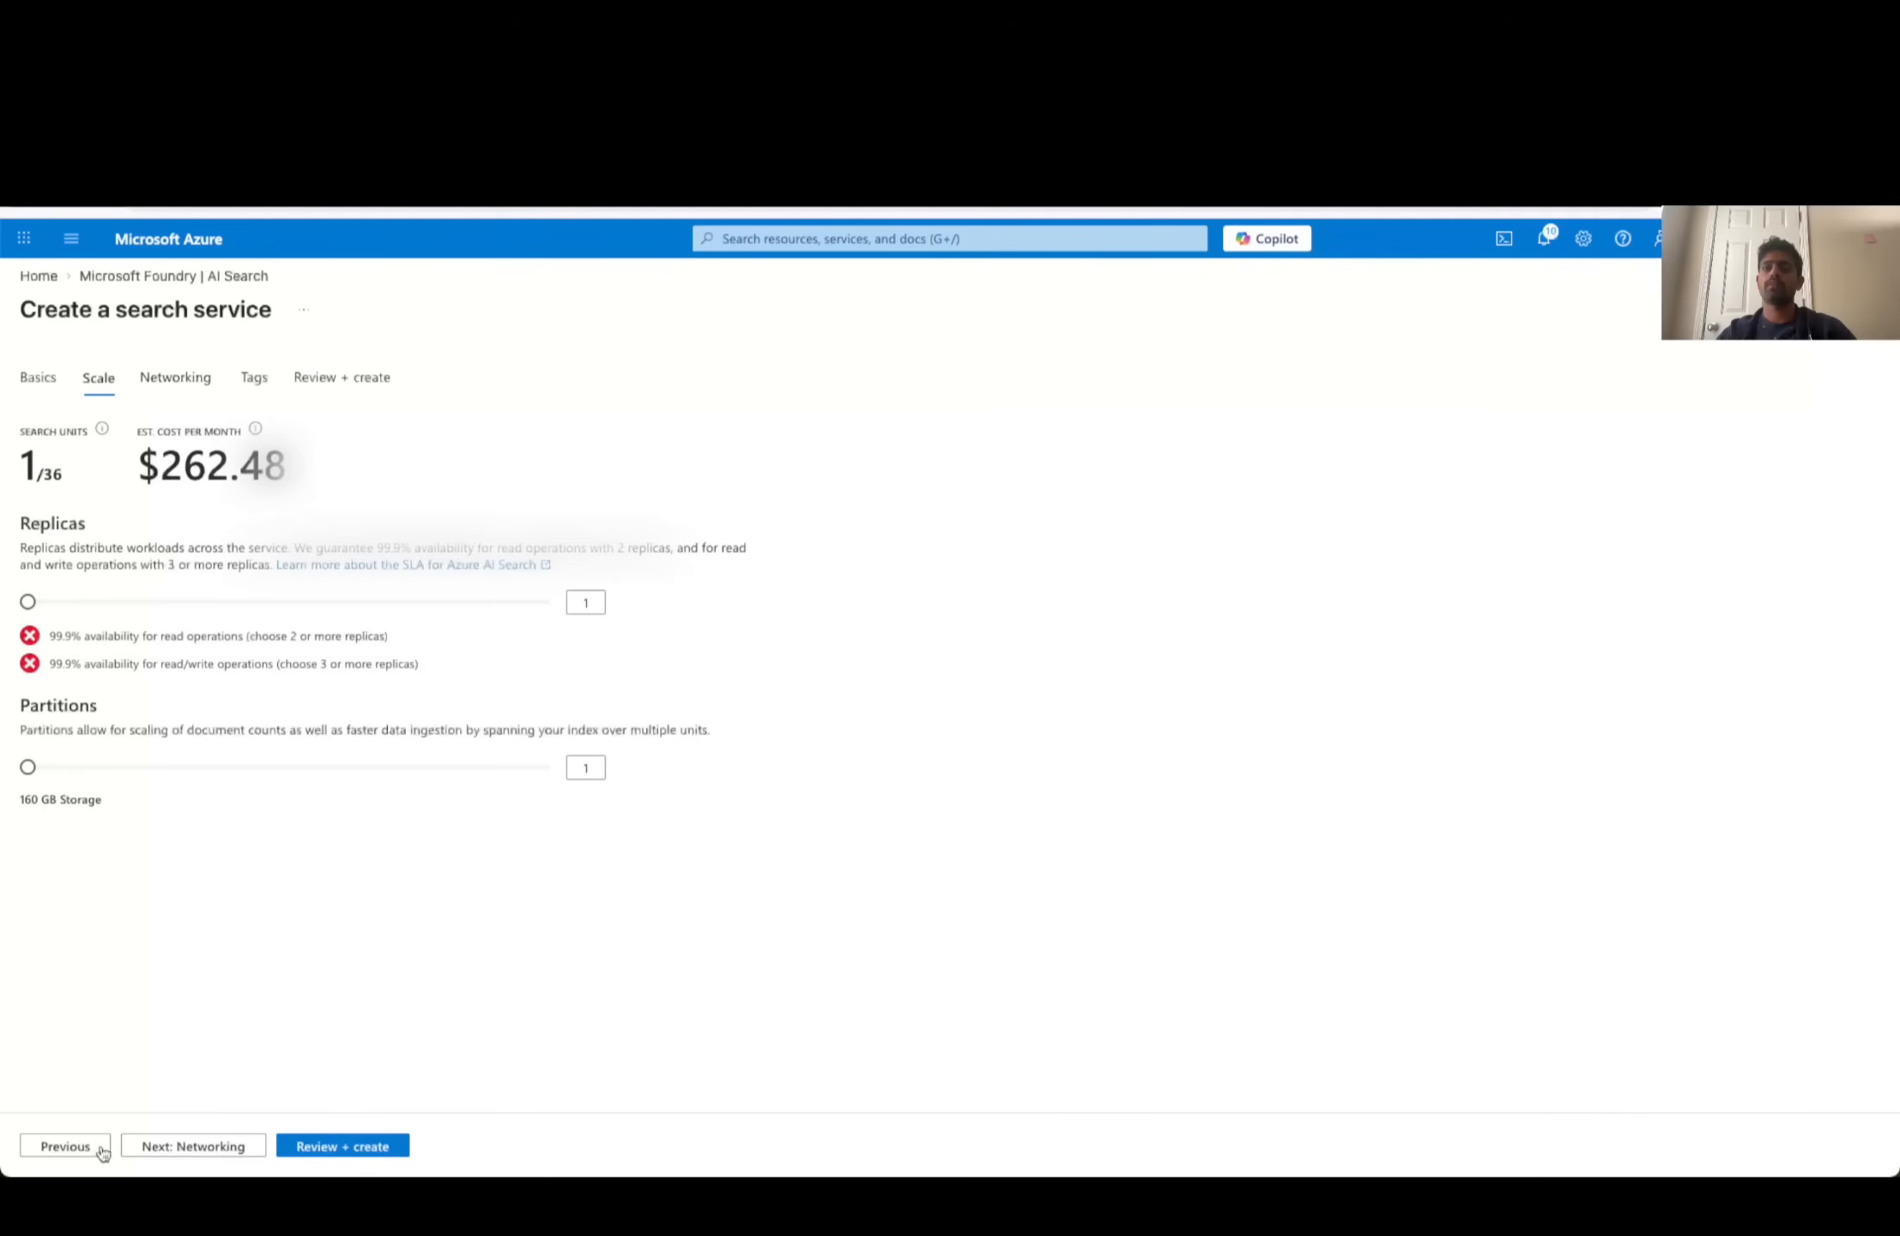
pyautogui.click(98, 1148)
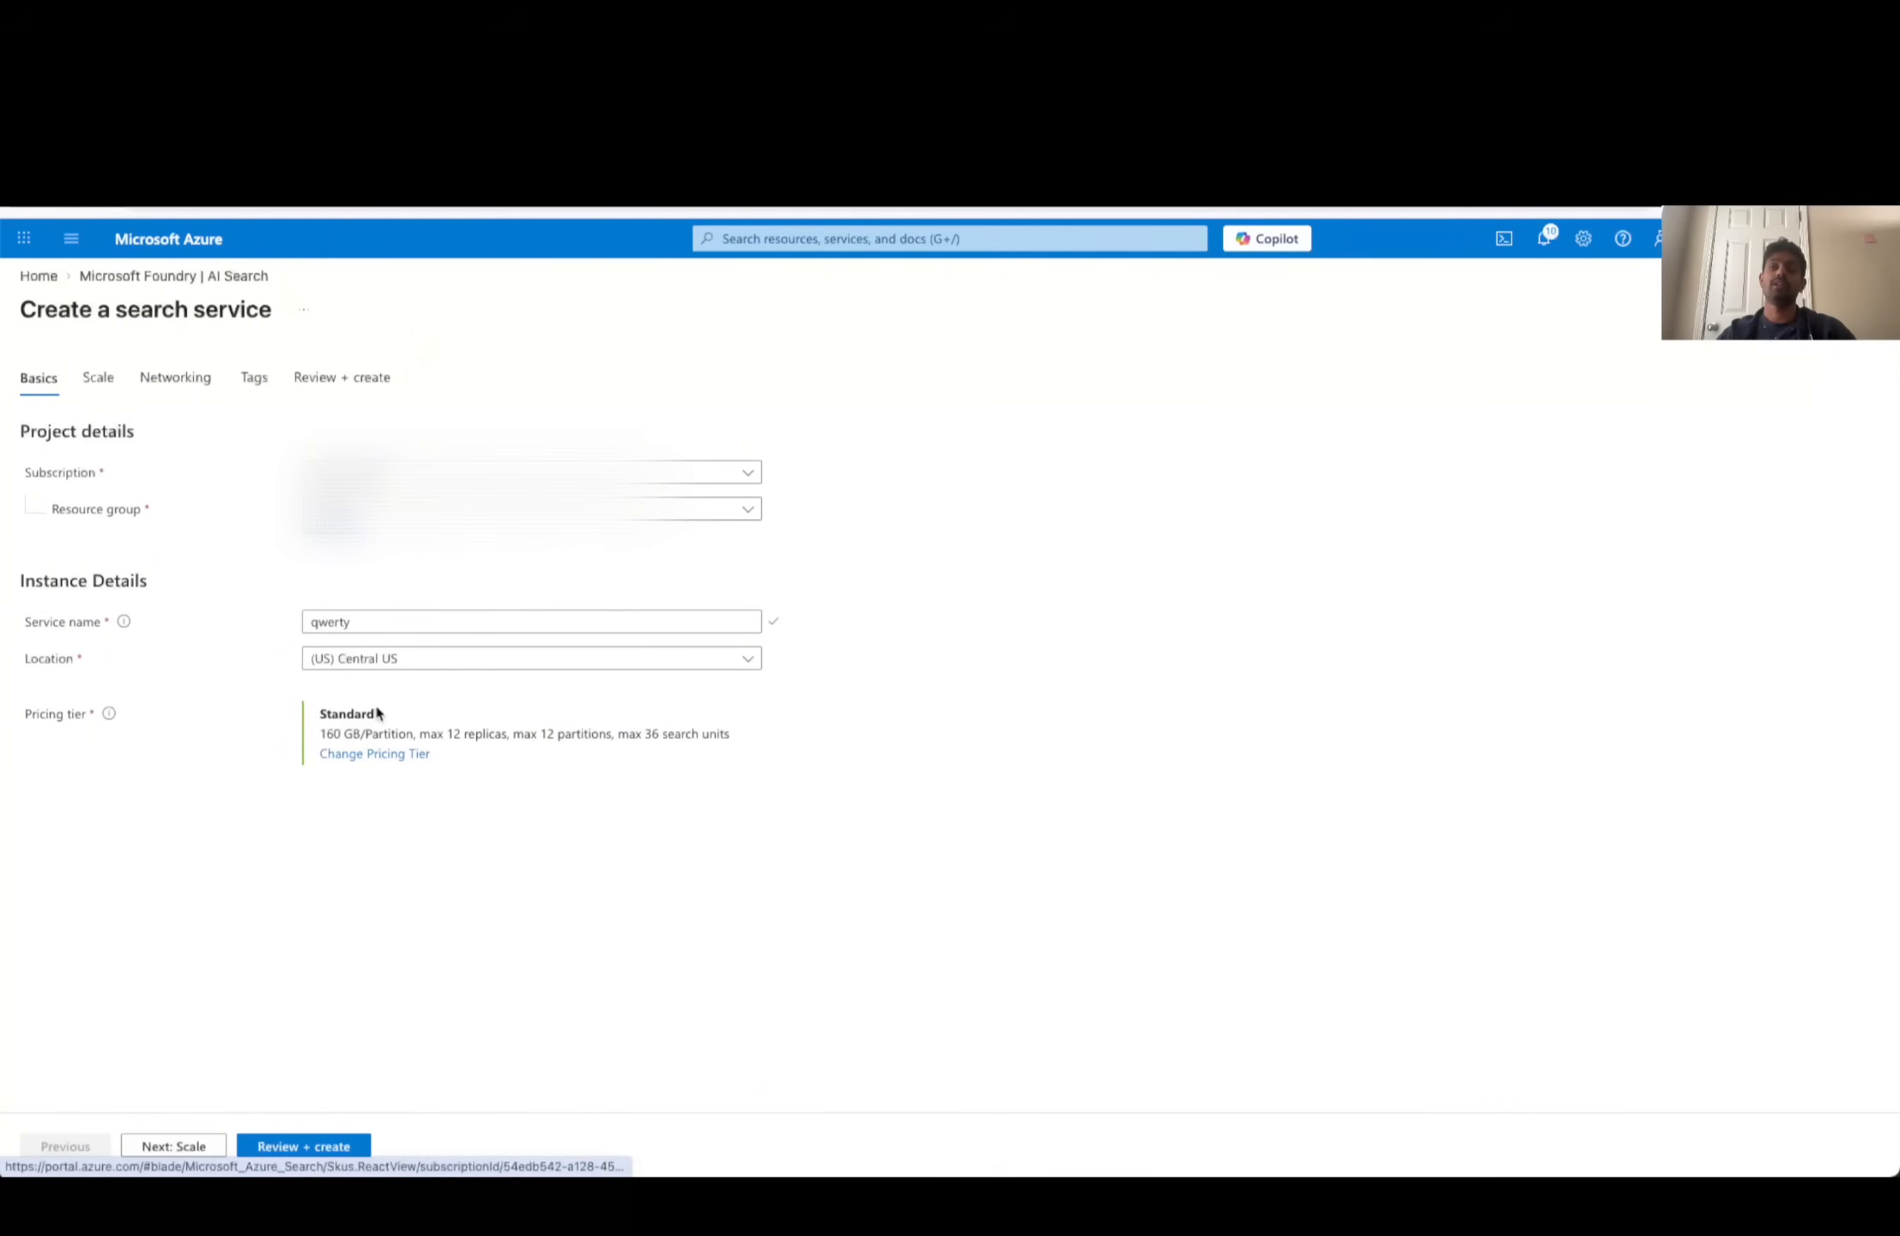
# - Compare the pricing tiers offered for the new search service, including the Free tier, and leave the creation form
pyautogui.click(358, 755)
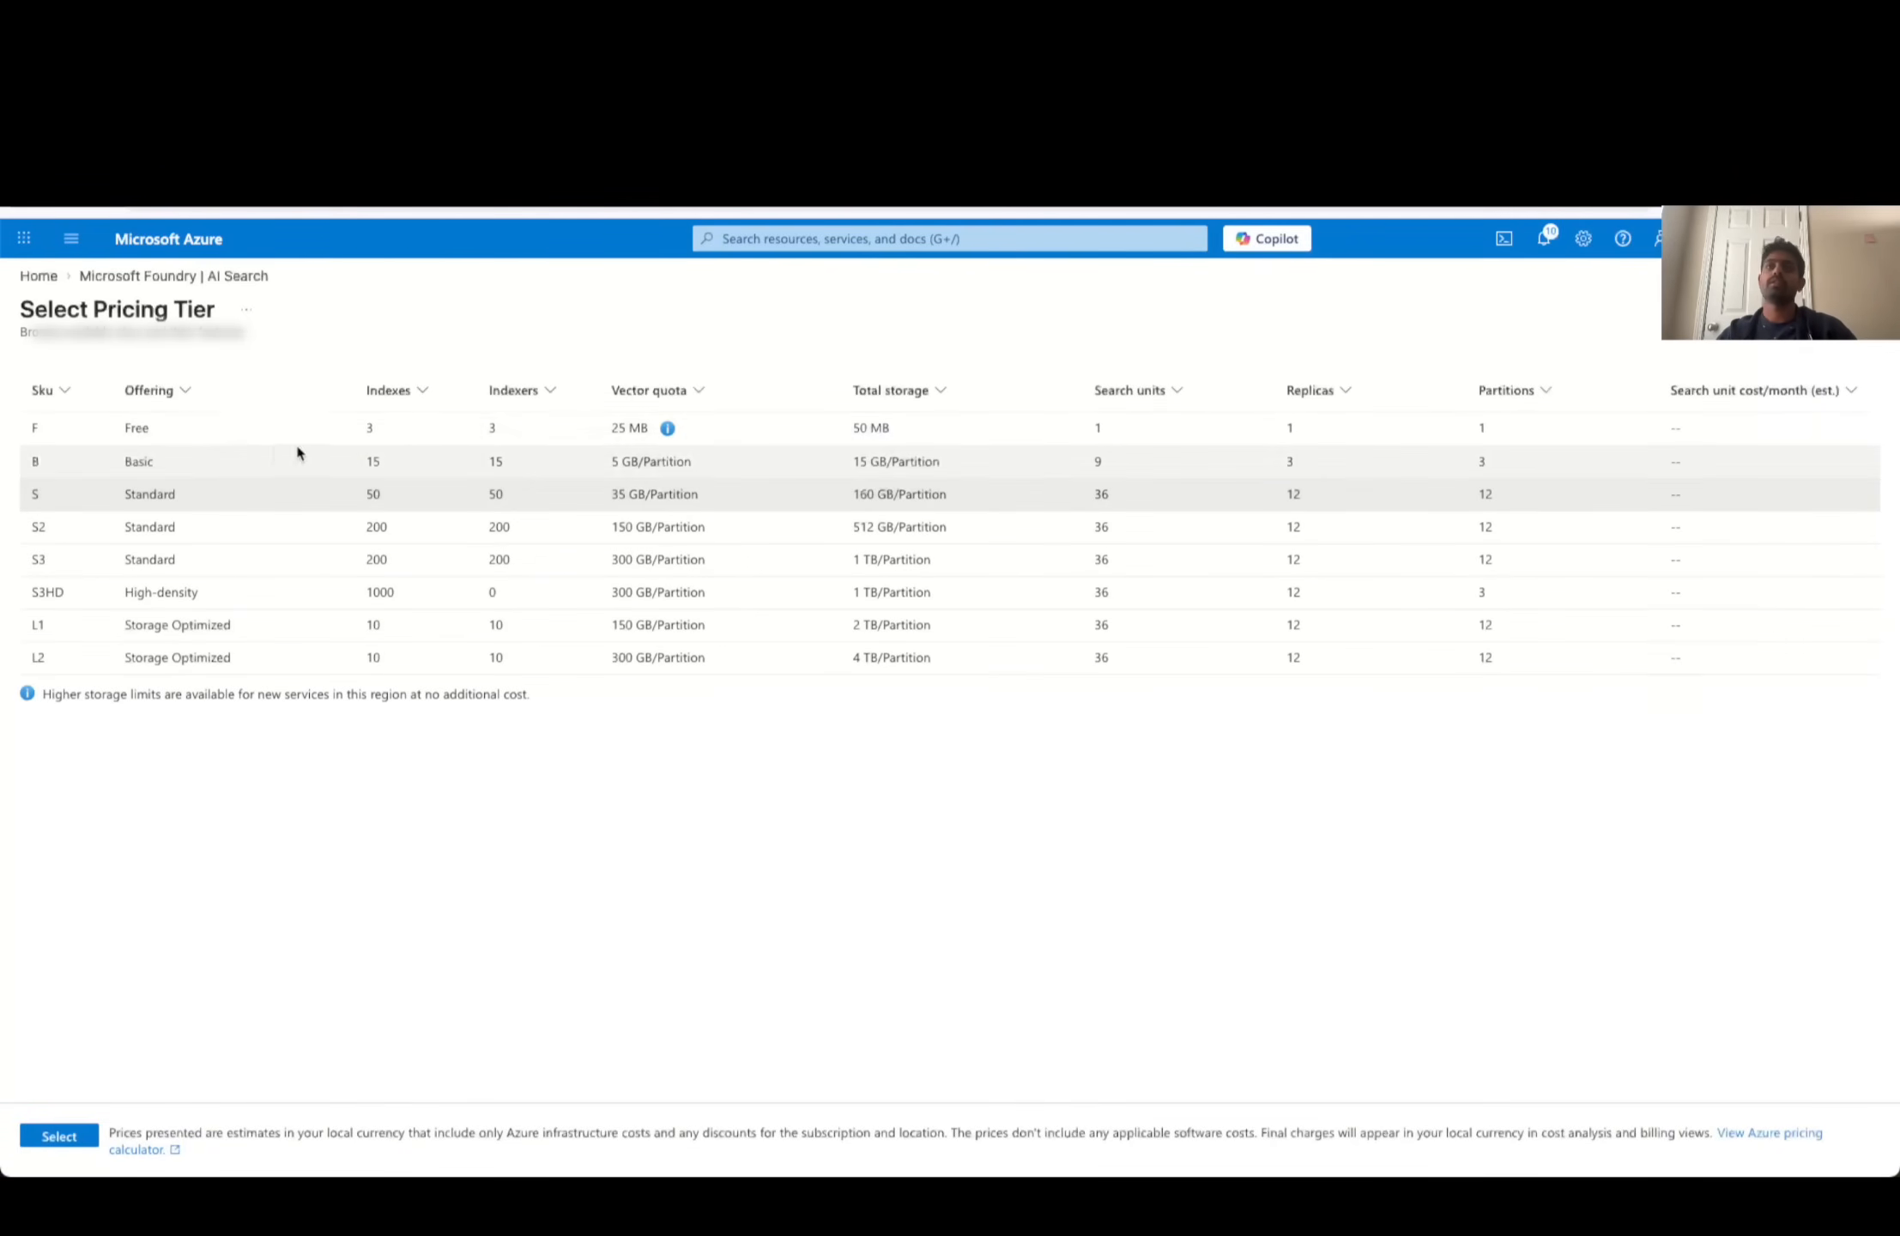
pyautogui.click(169, 438)
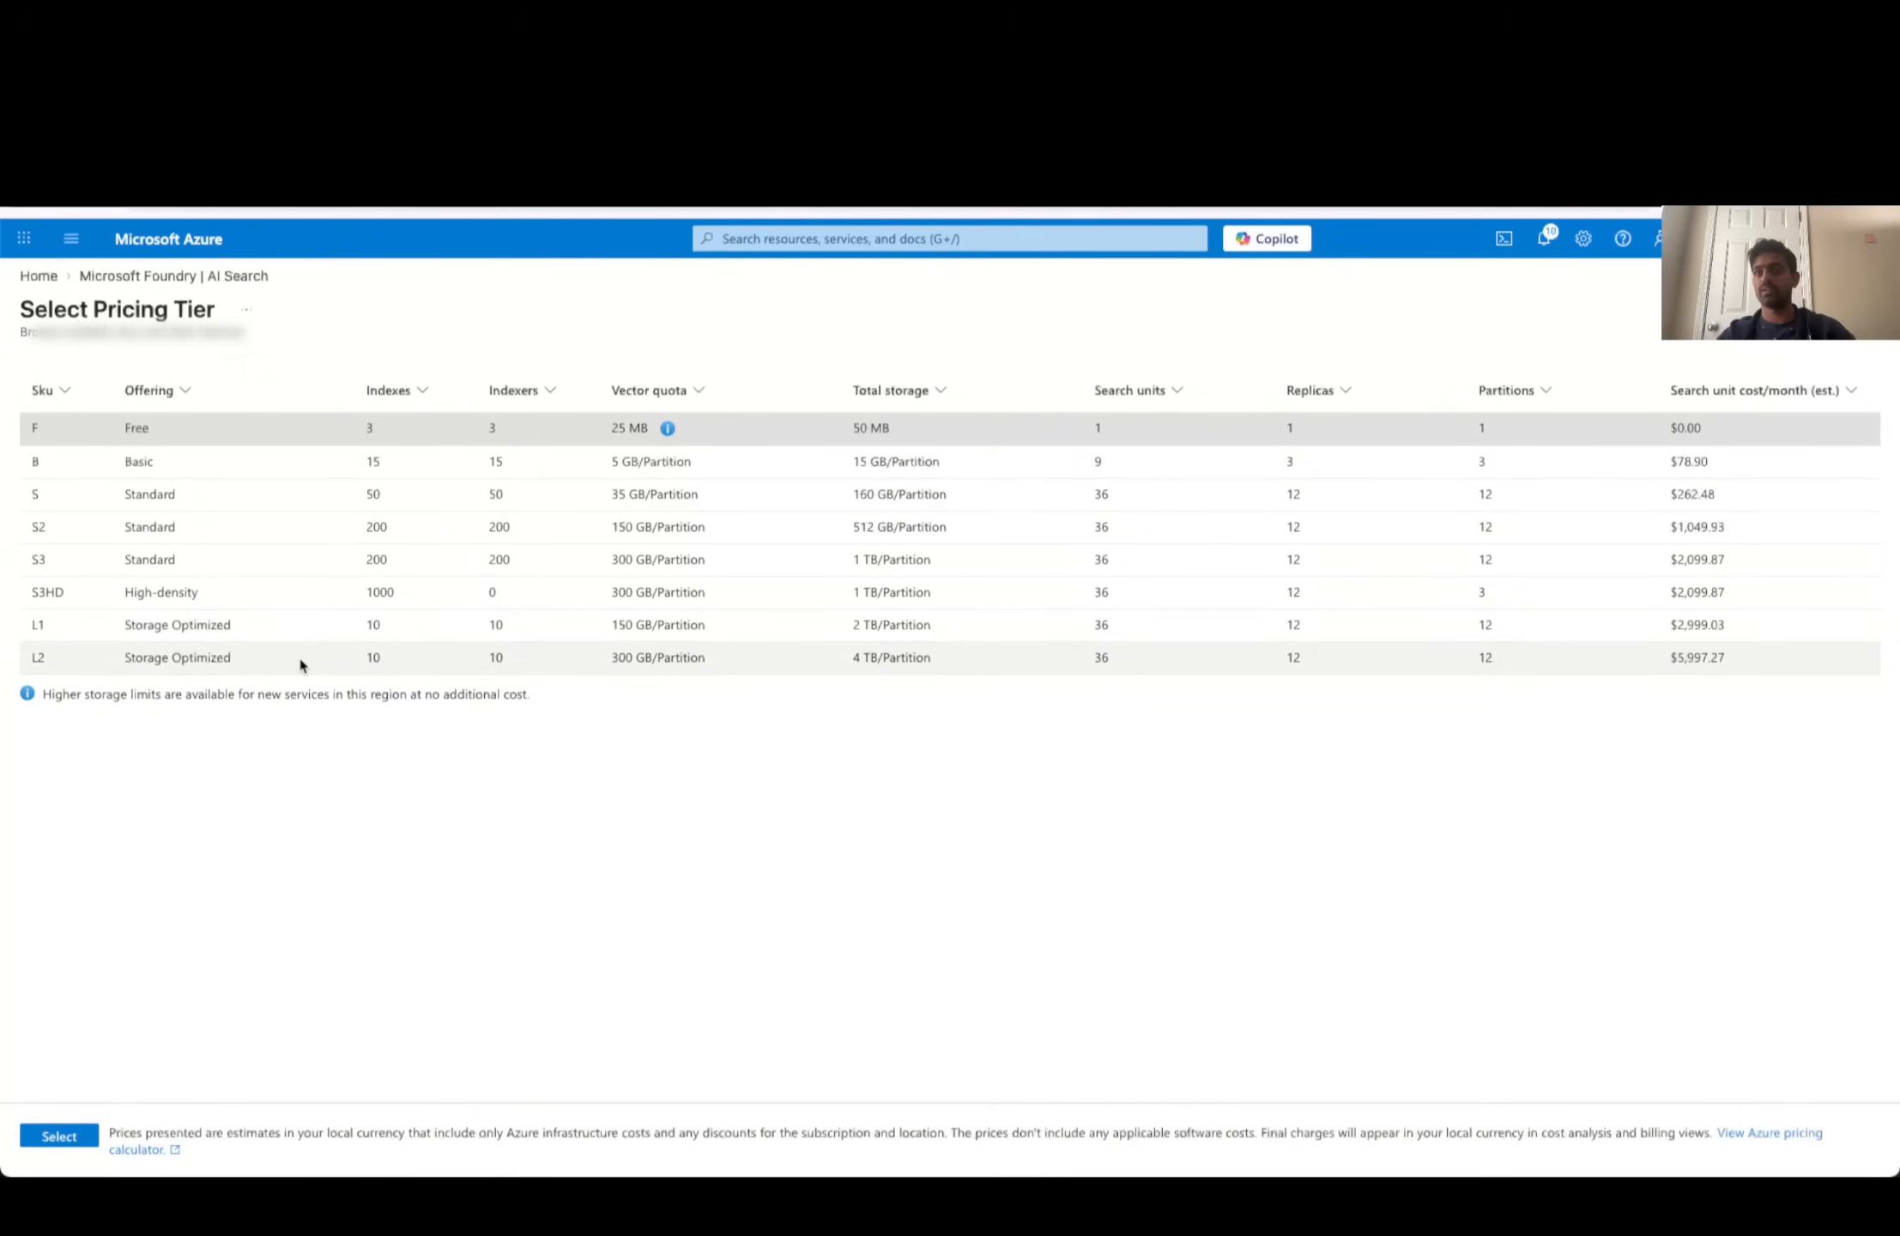
pyautogui.click(1874, 309)
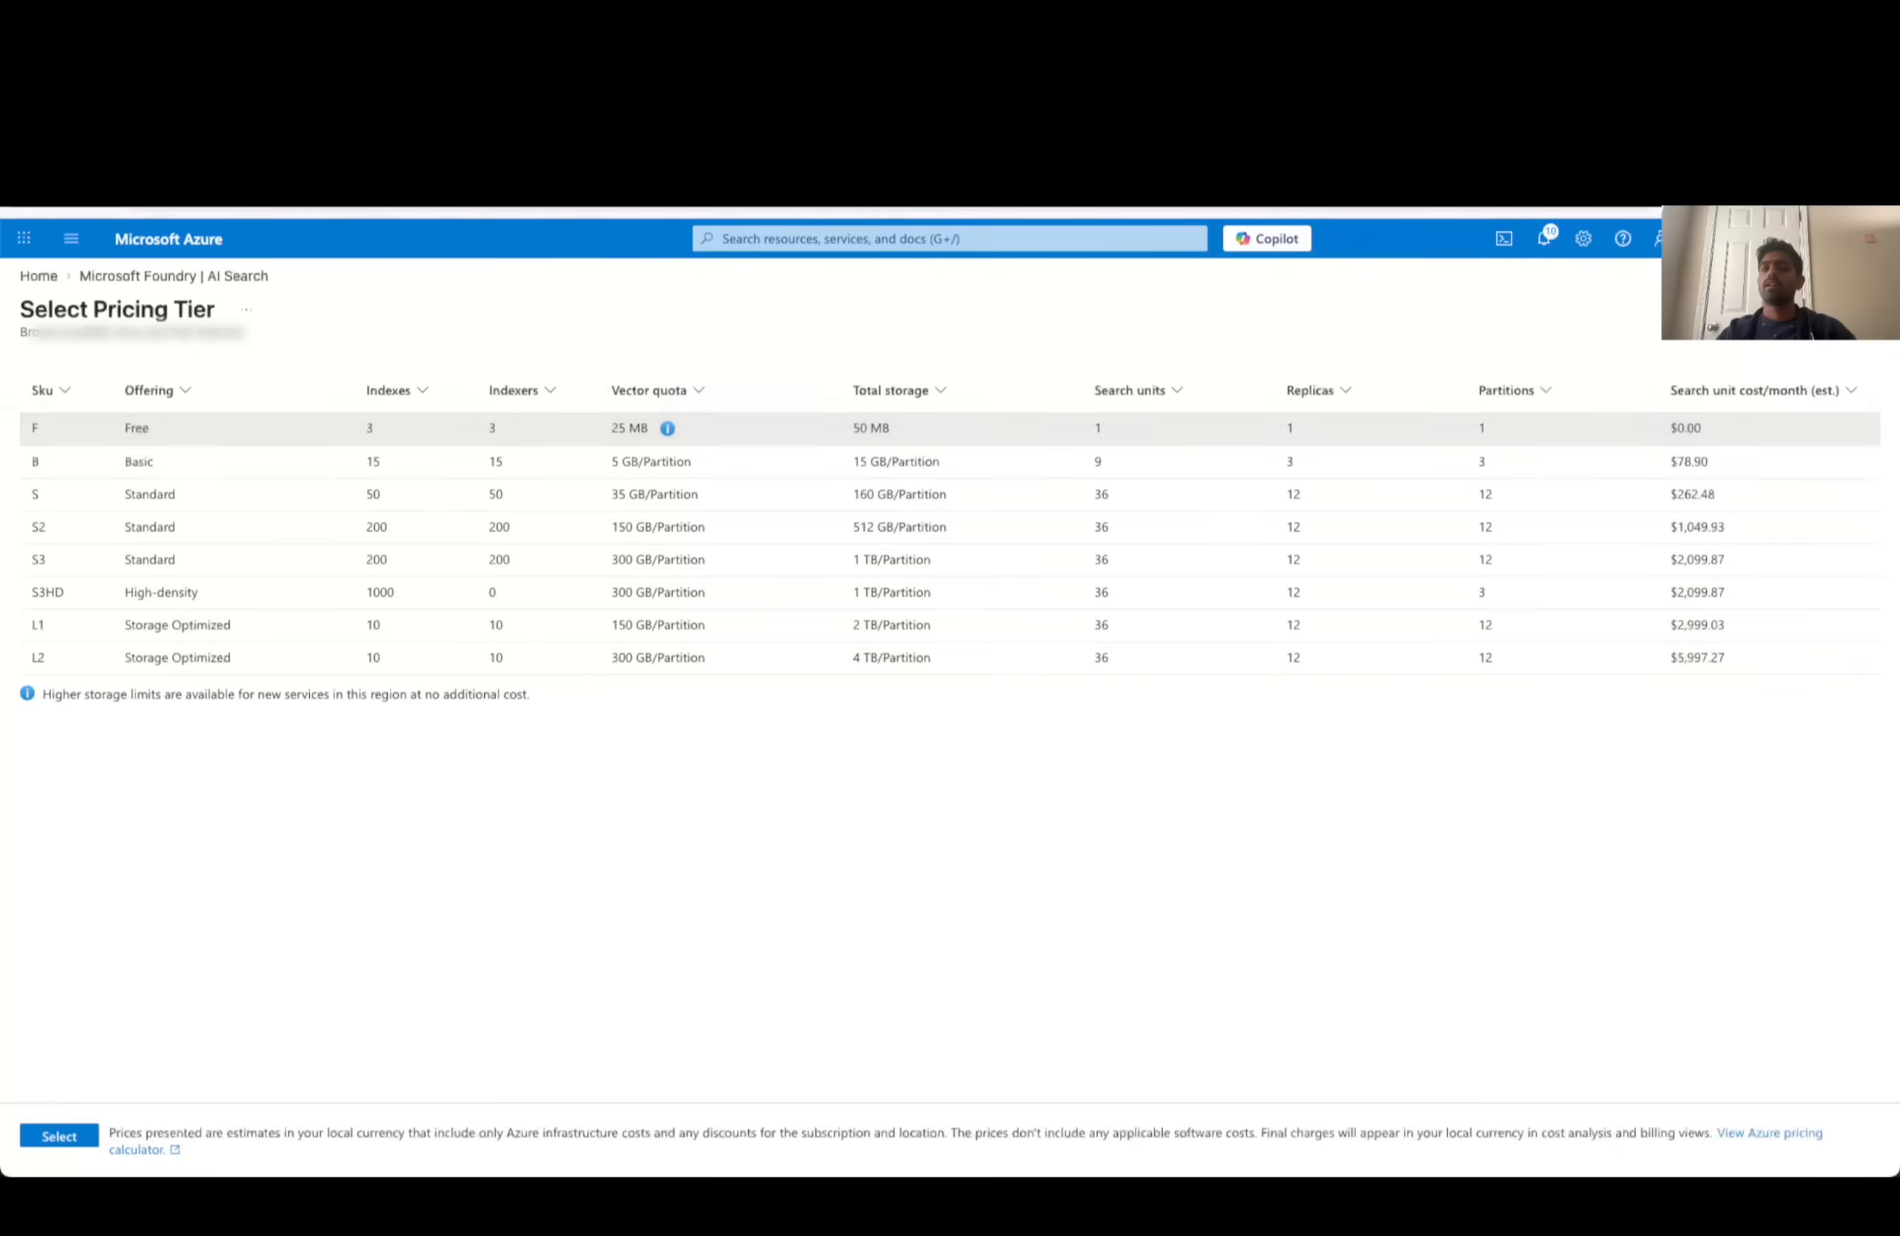
pyautogui.click(297, 1154)
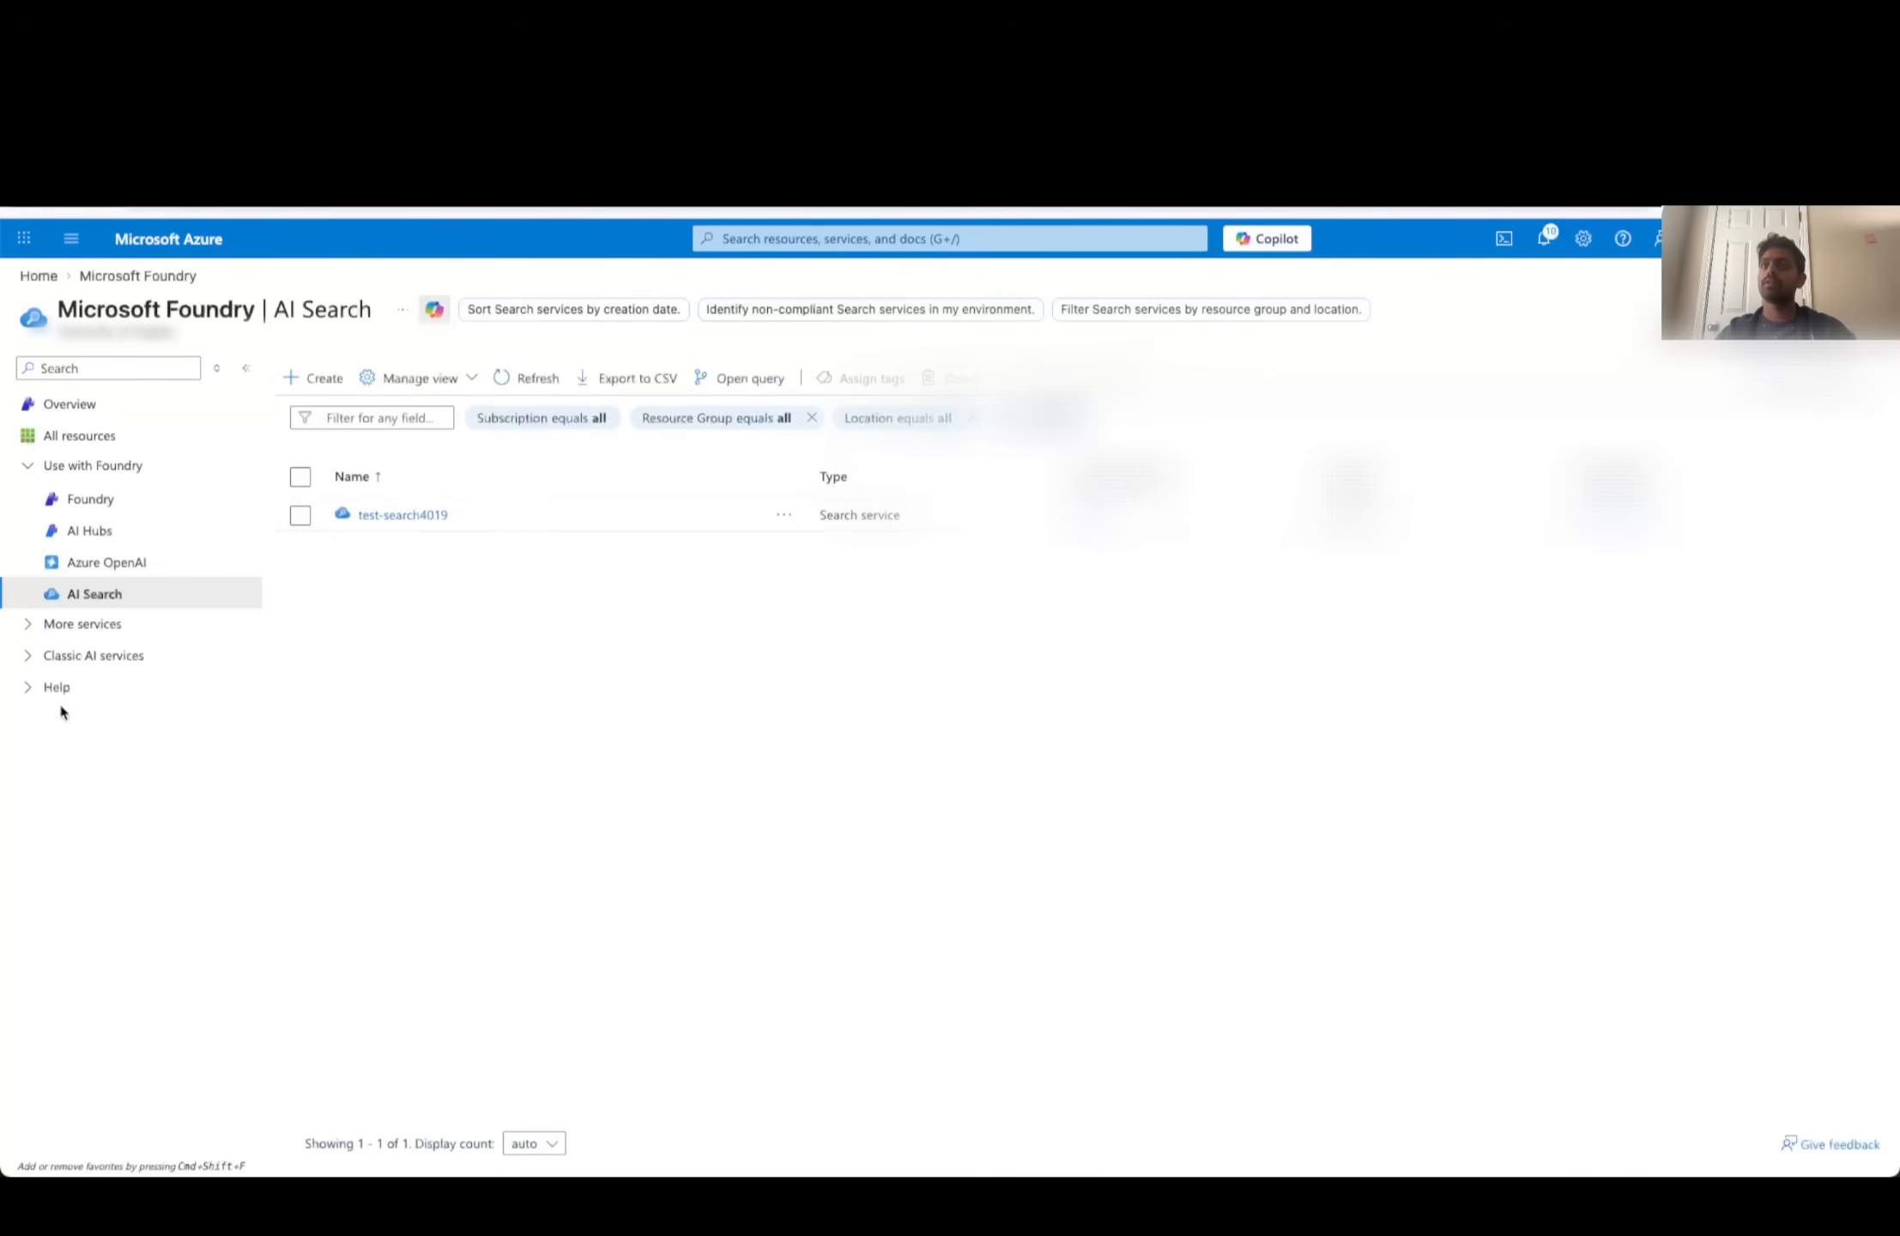
# - Open the existing test-search4019 search service and view its indexes
pyautogui.click(430, 515)
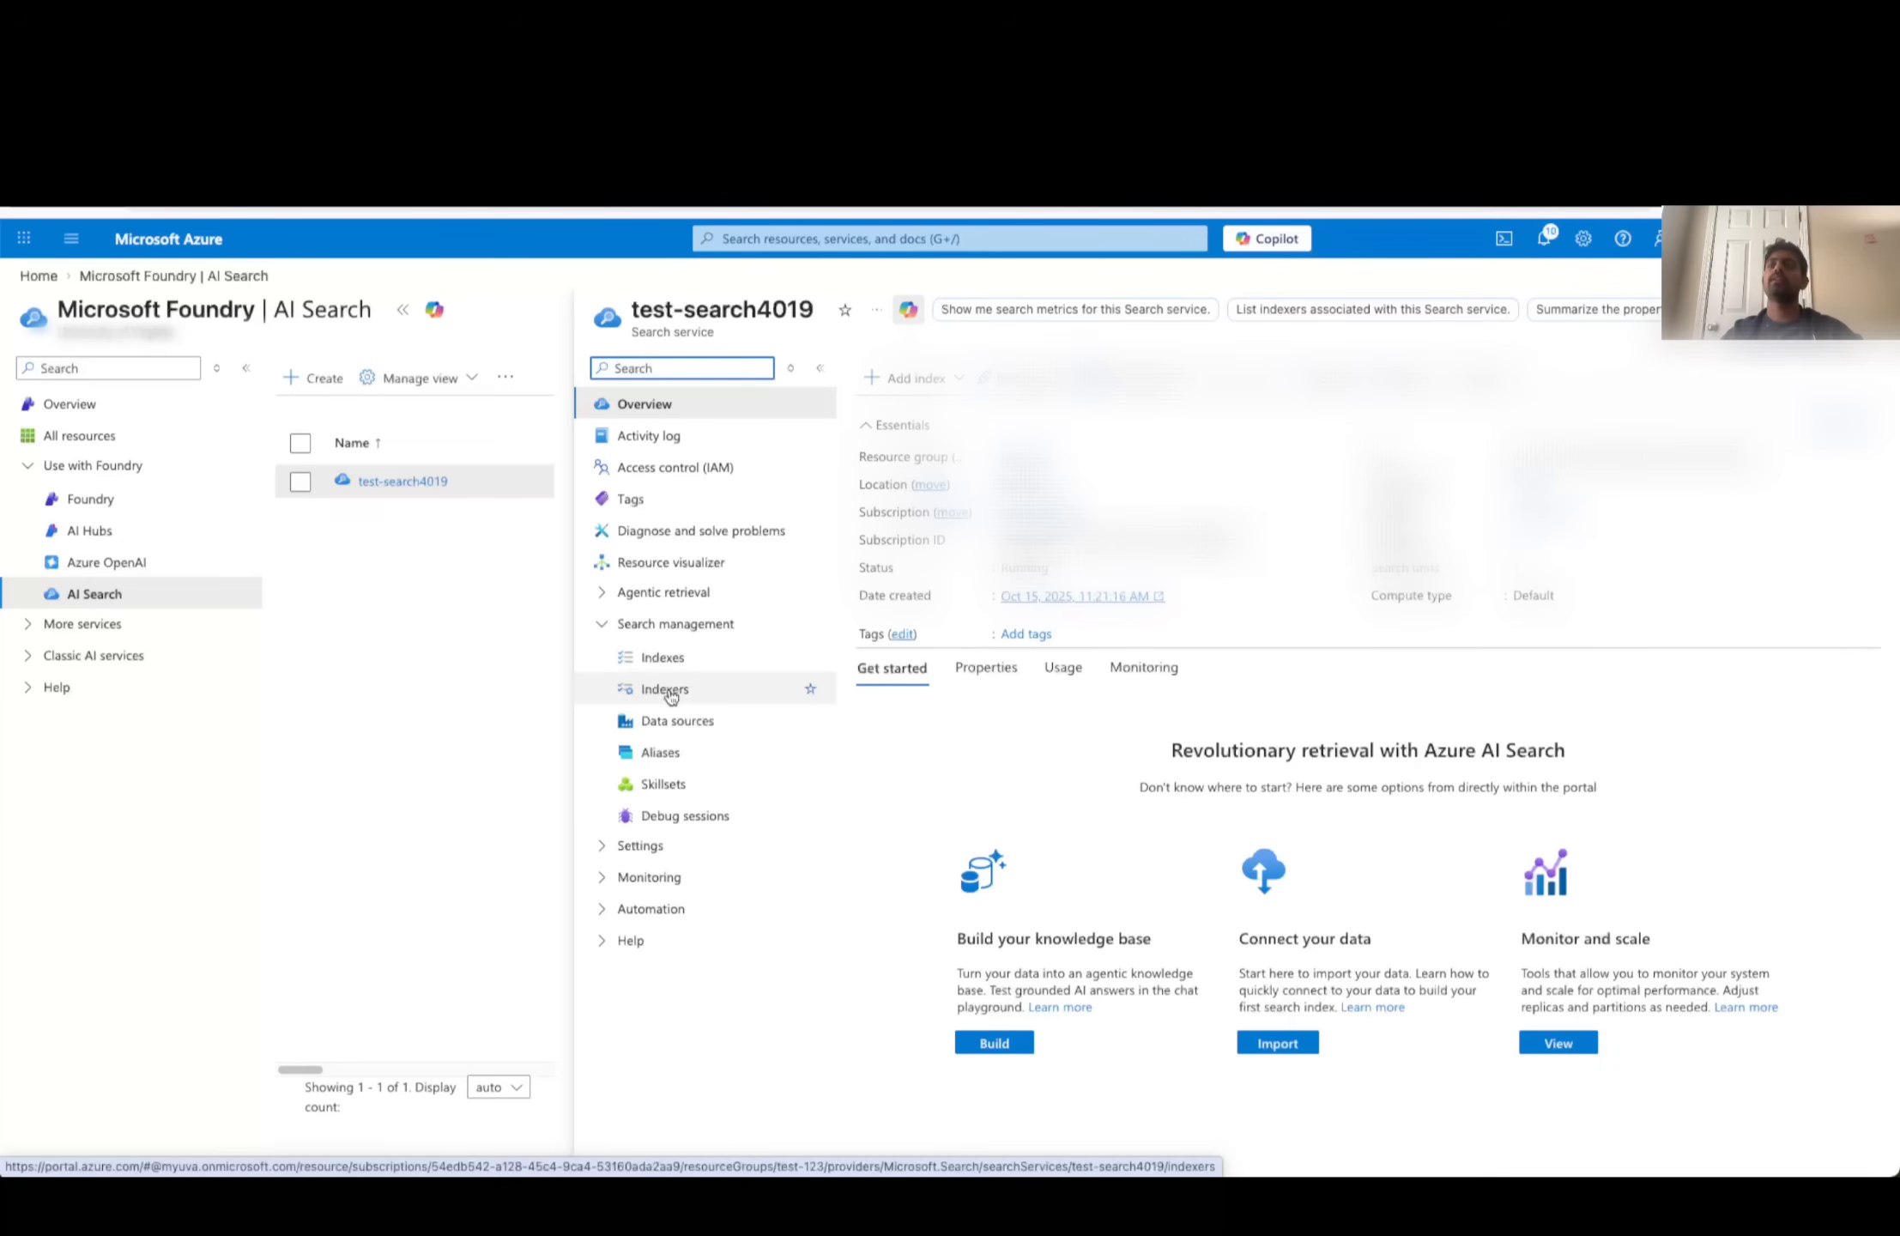
pyautogui.click(685, 665)
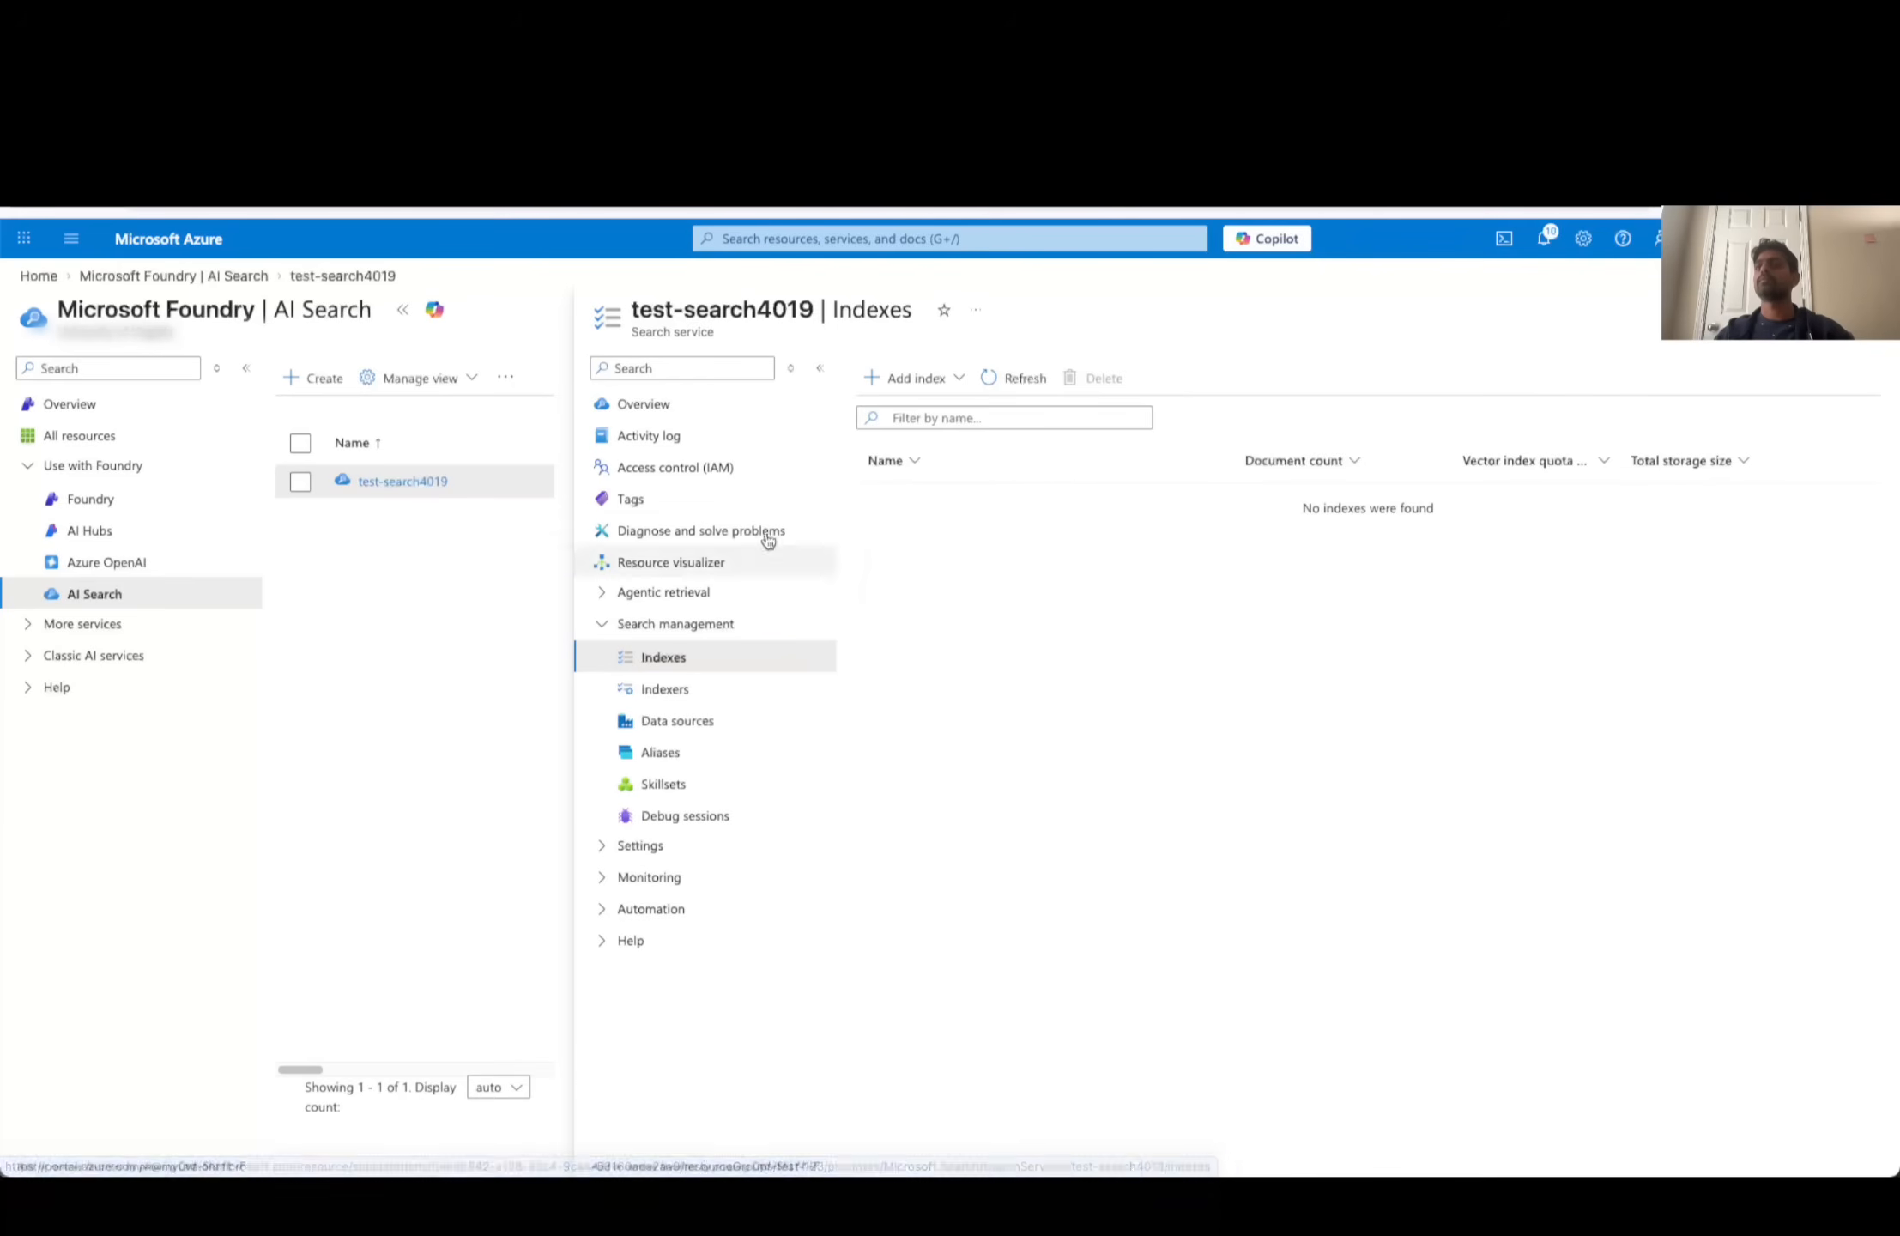
# - Start a data import from the search service's overview and choose Azure Blob Storage as the data source
pyautogui.click(642, 405)
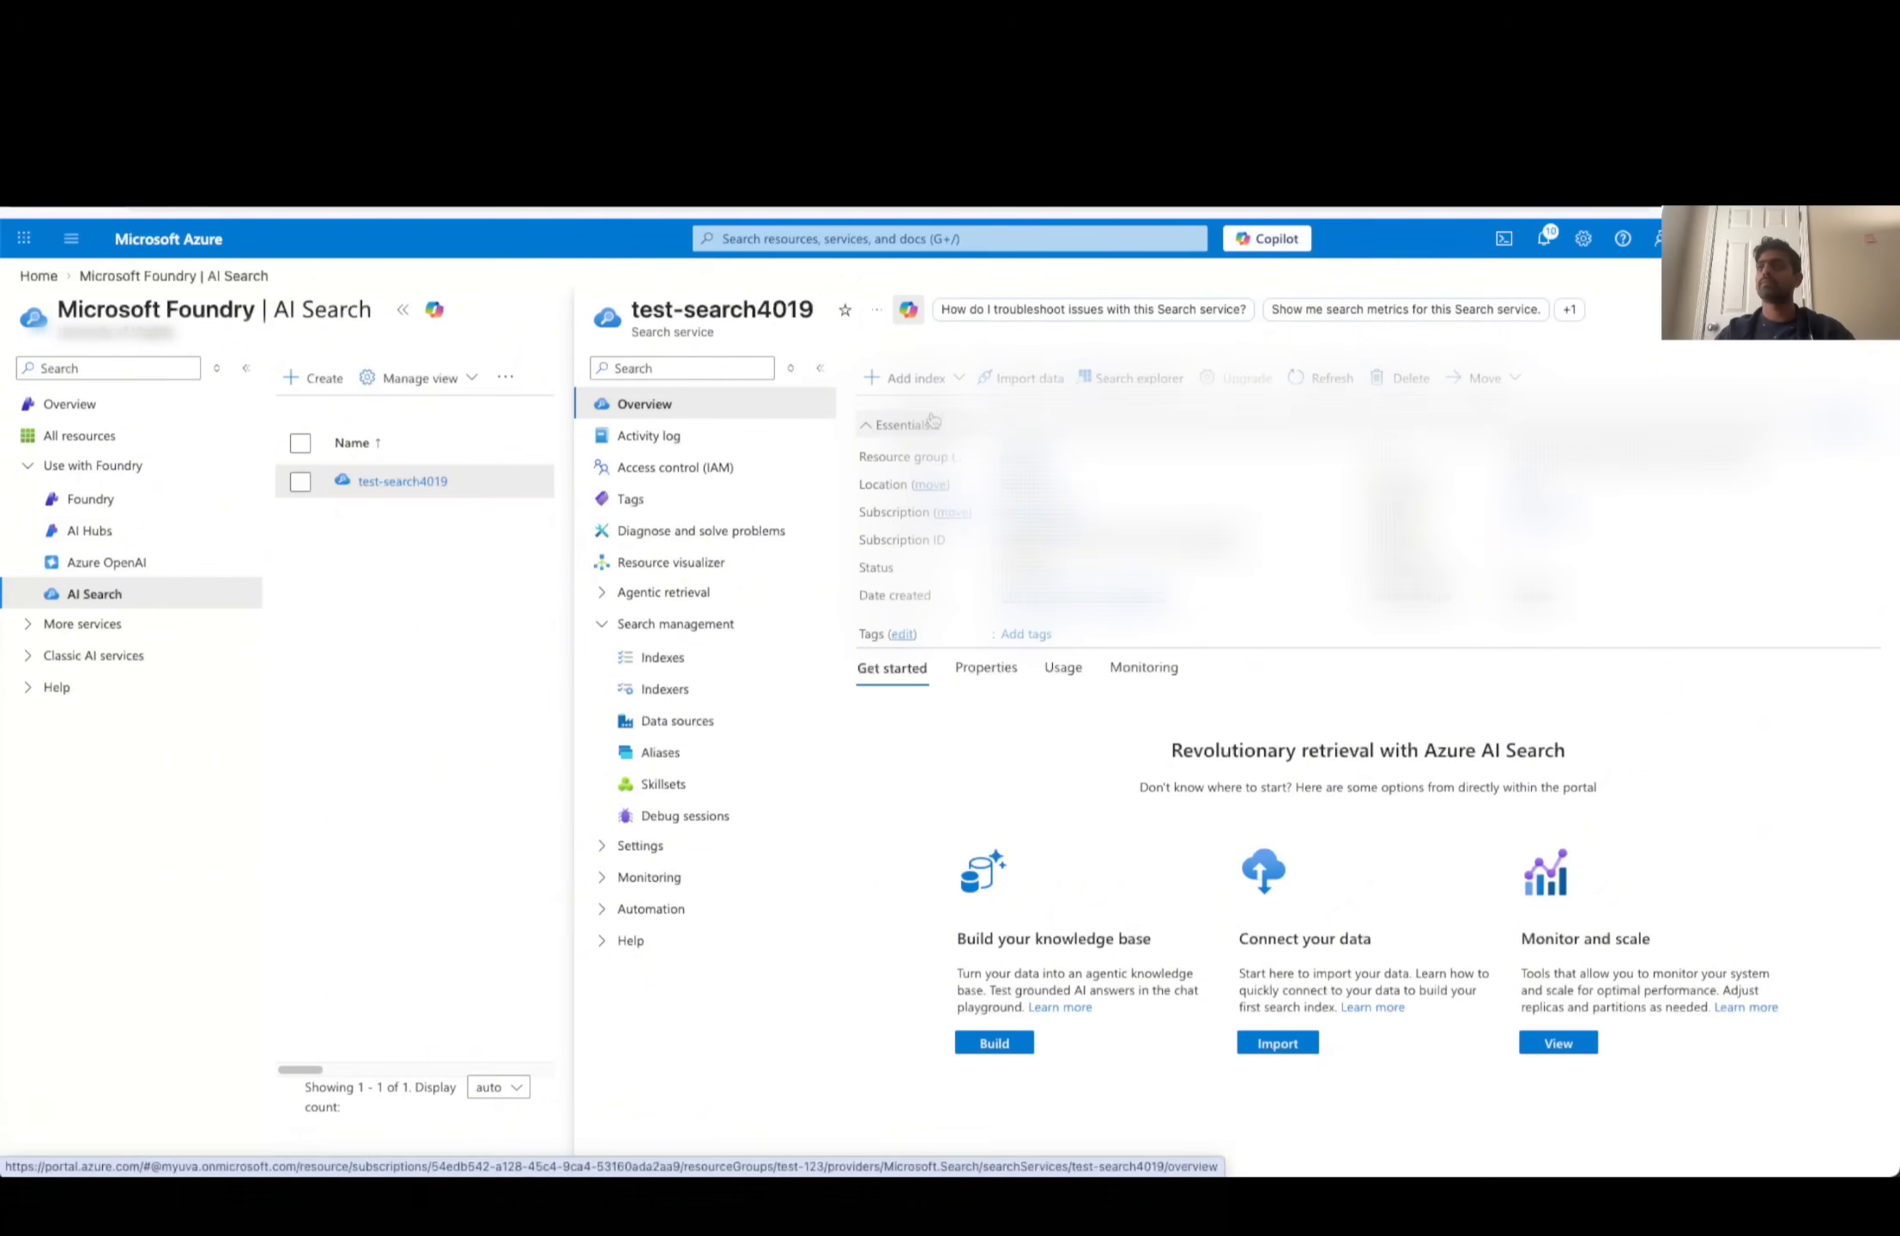
pyautogui.click(1020, 388)
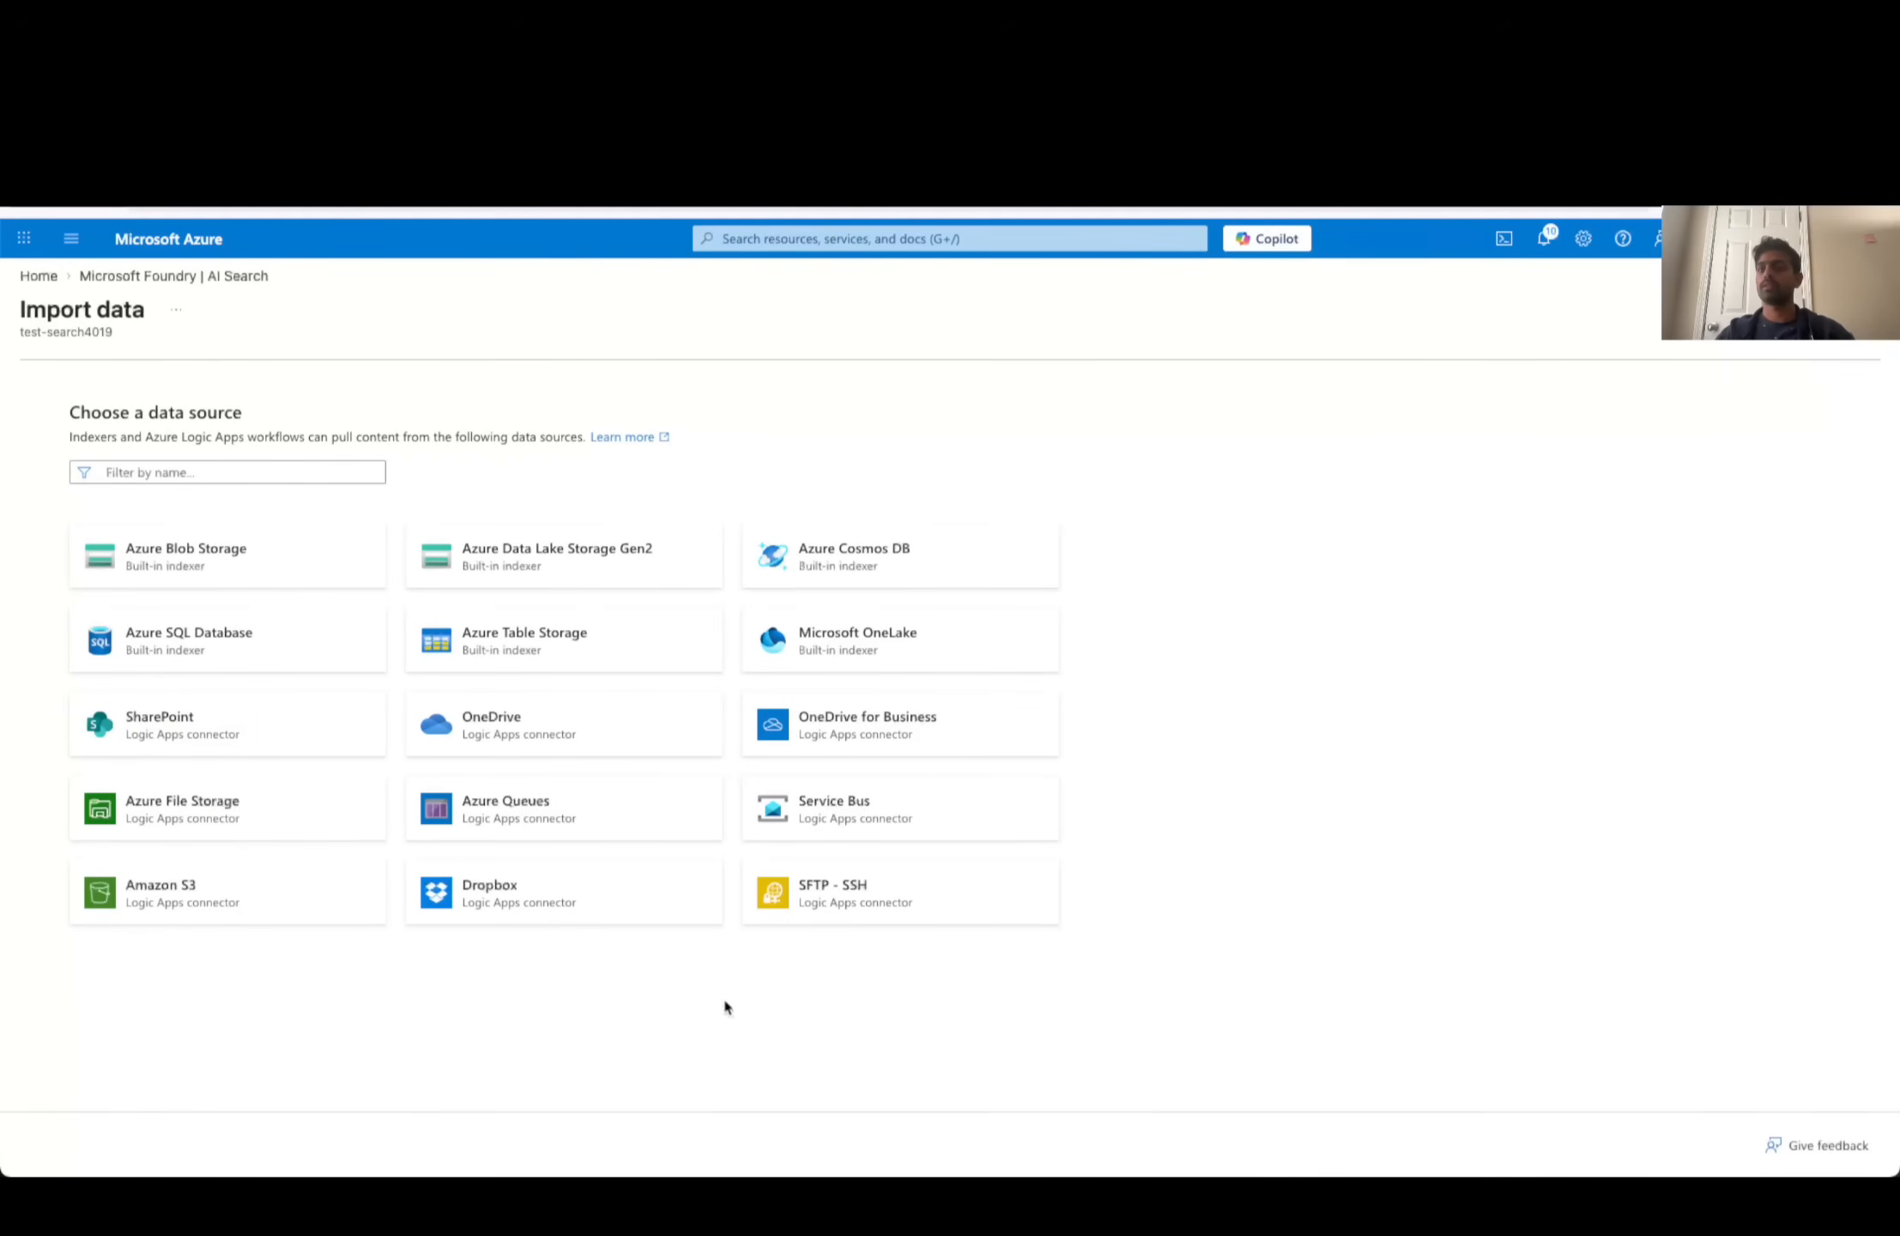
pyautogui.click(290, 564)
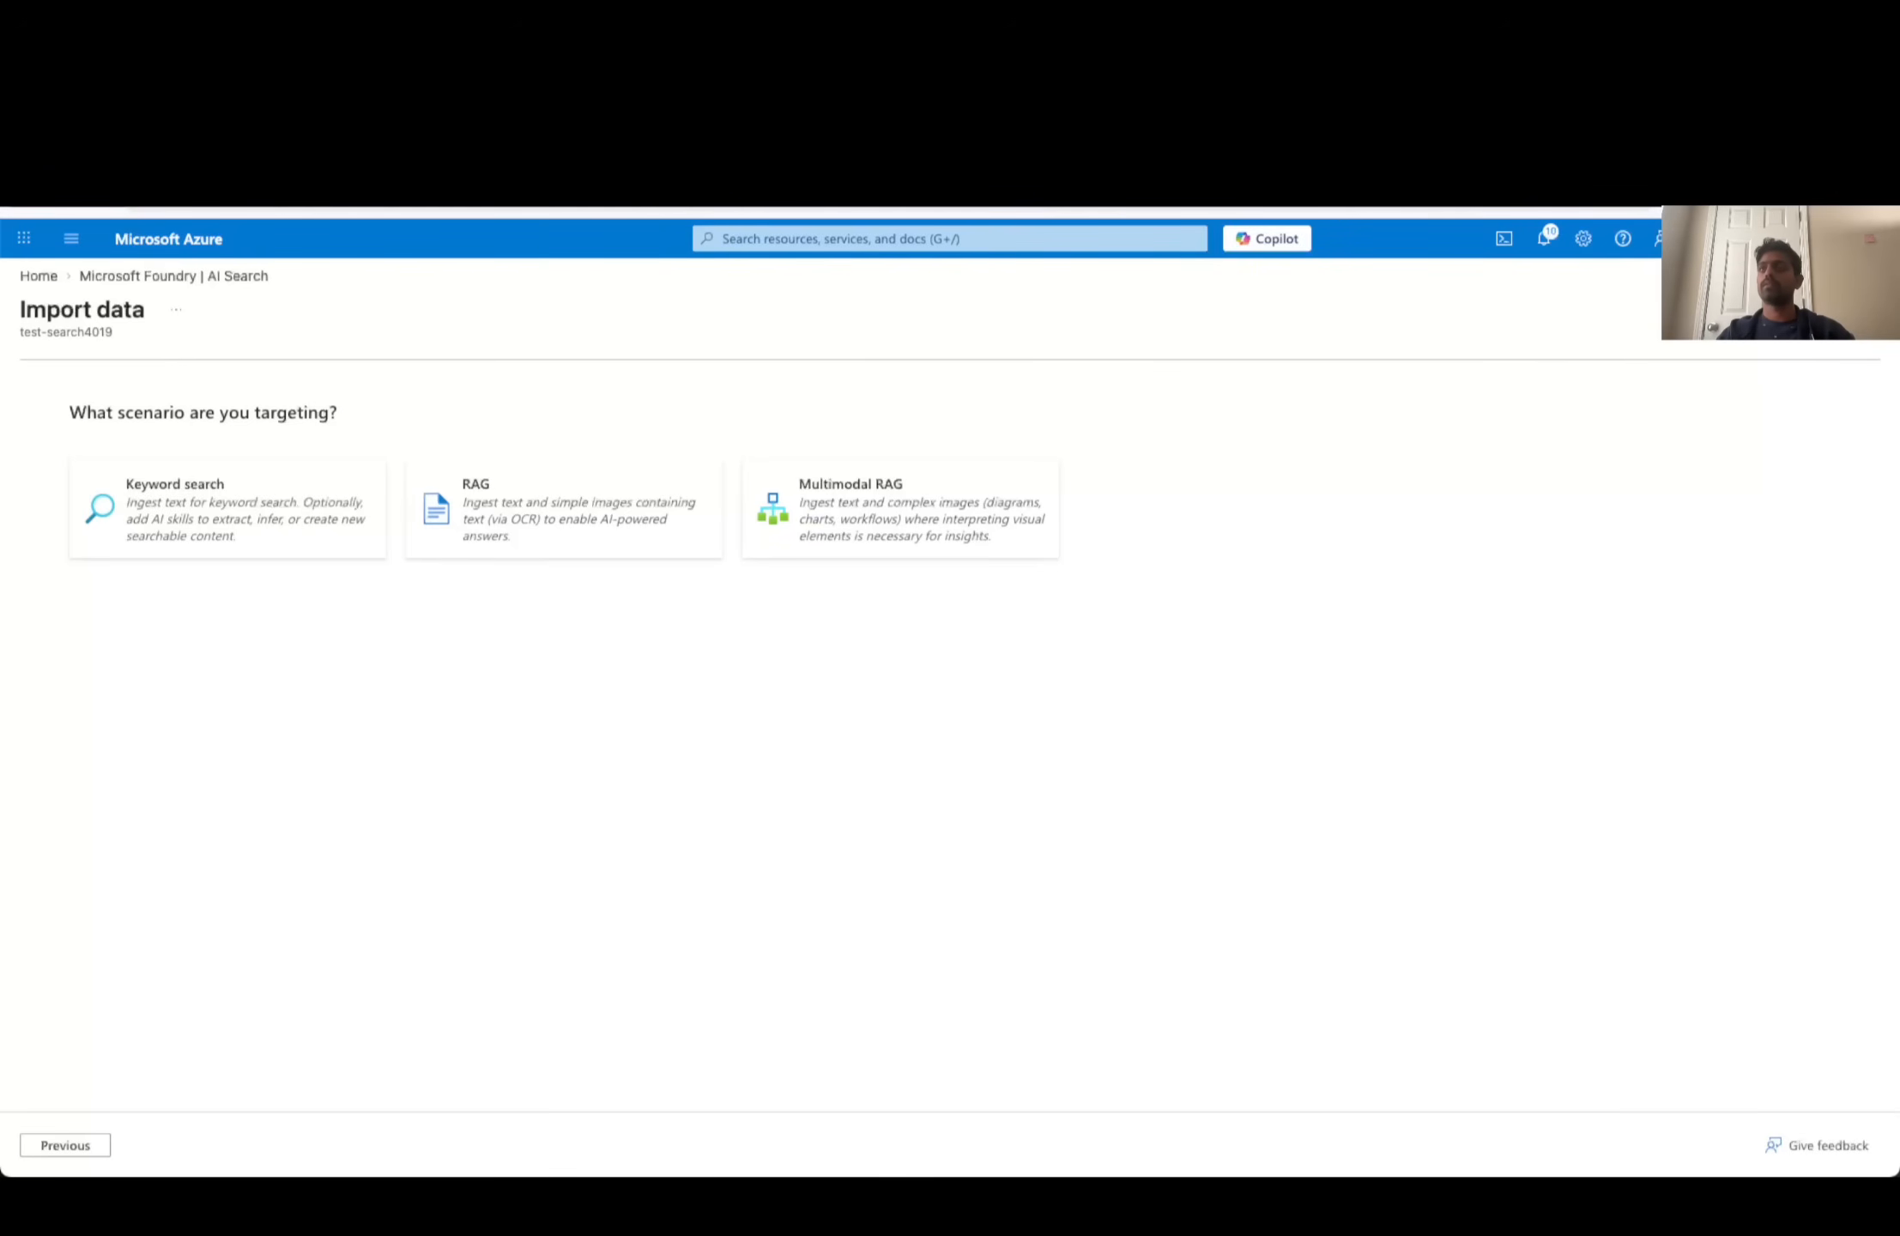
# - Open the DnD_SRD_PH_V1.indd PDF in a separate browser tab and look through its contents pages
pyautogui.hotkey('ctrl', 't')
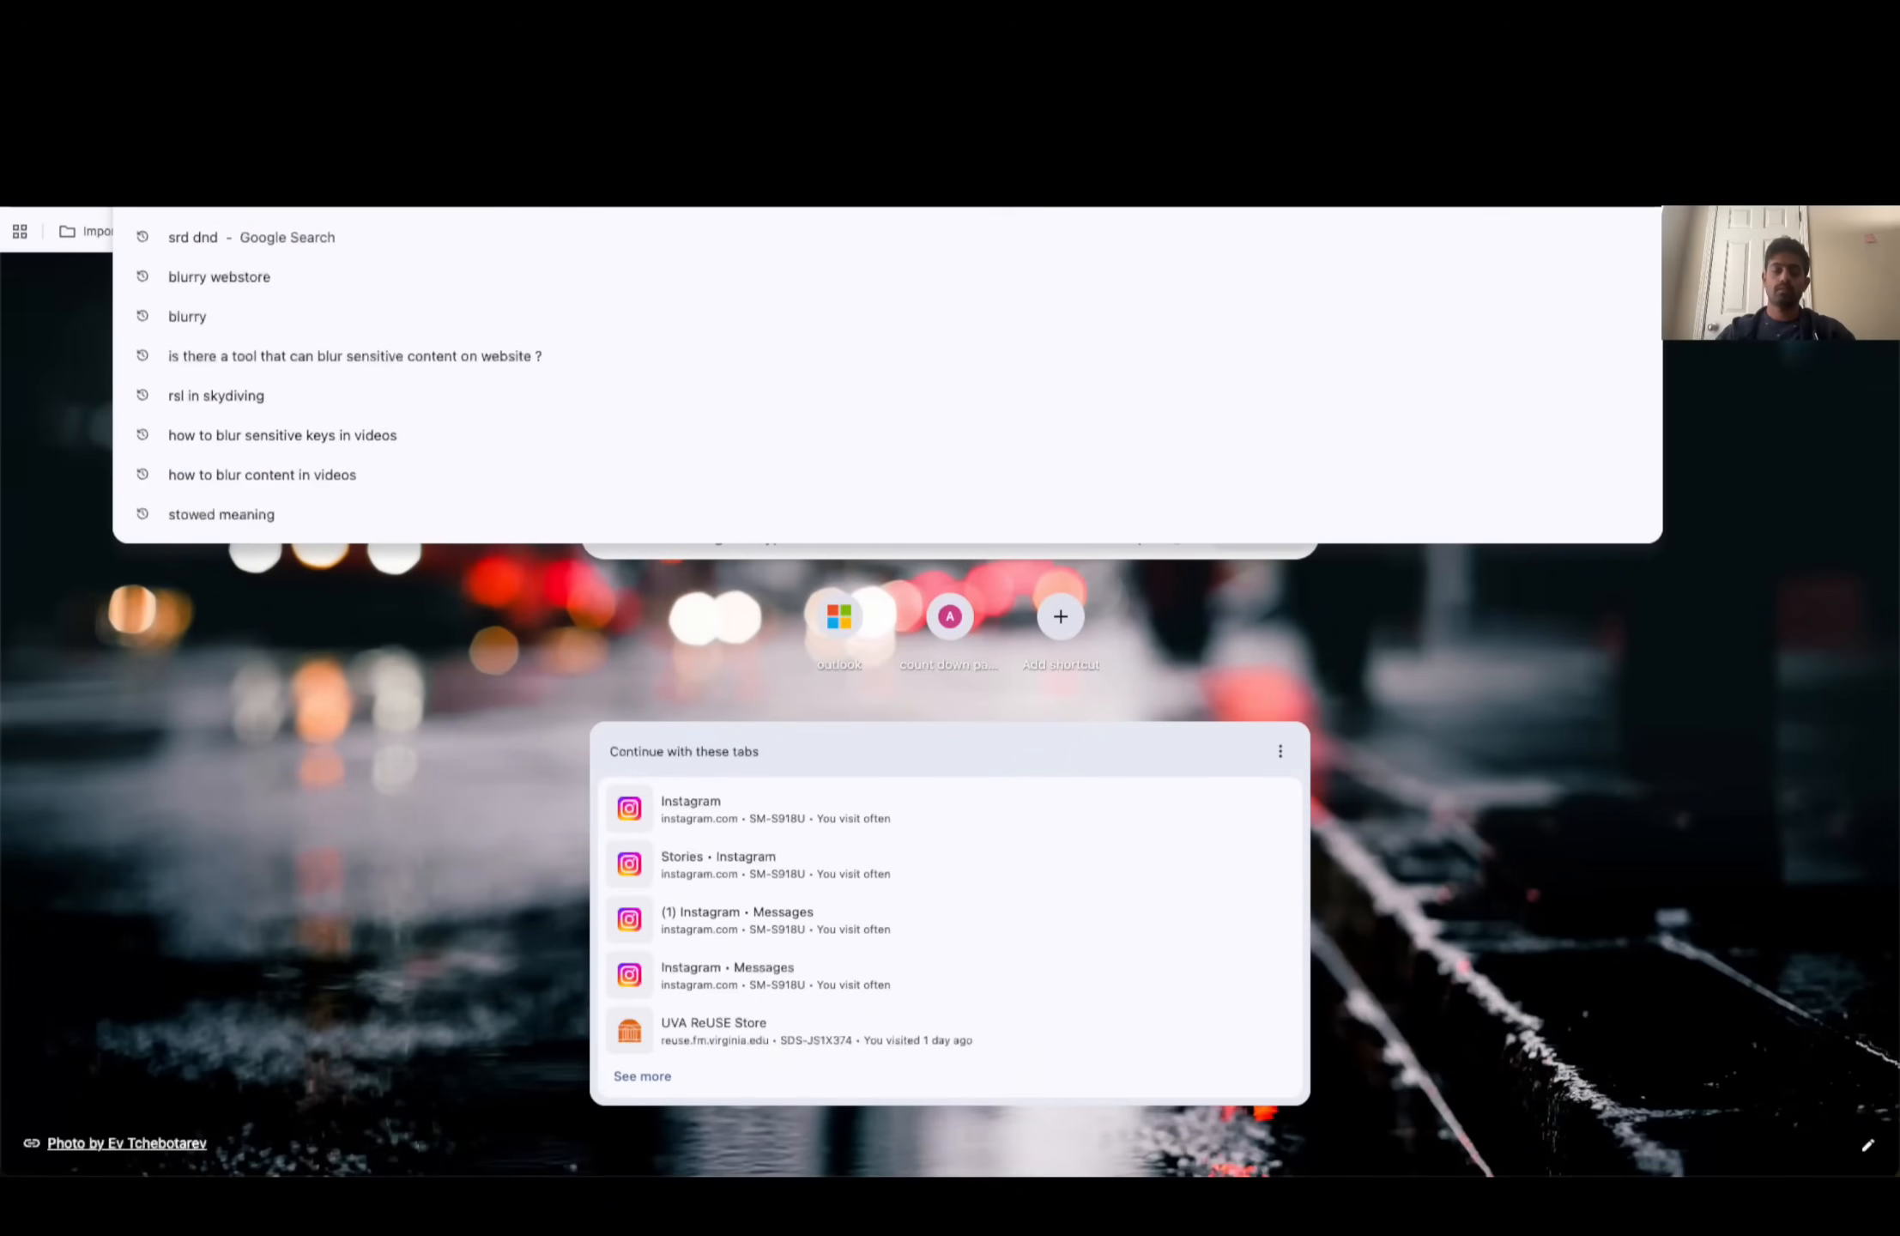
pyautogui.write('dnd')
pyautogui.press('Right')
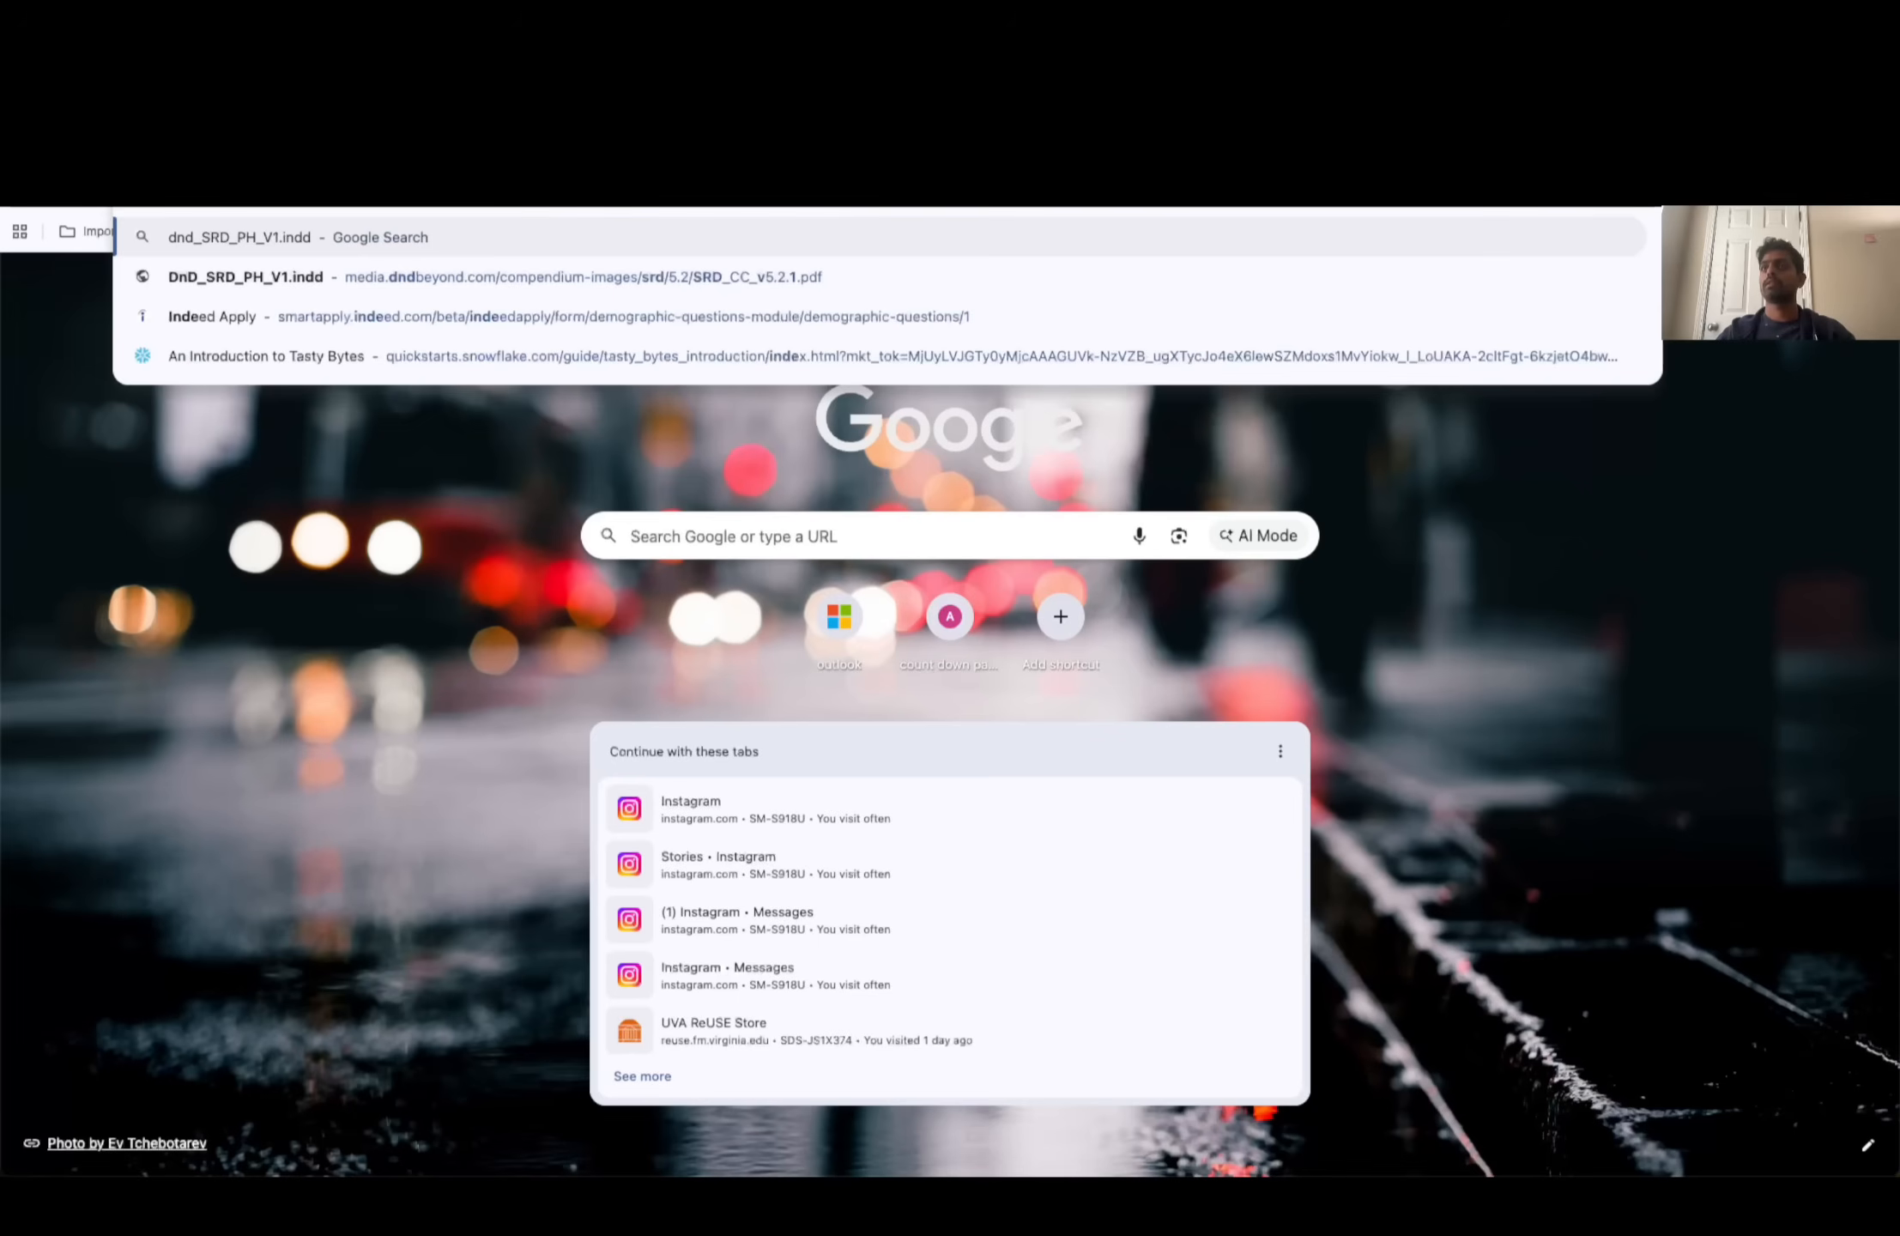
pyautogui.click(745, 277)
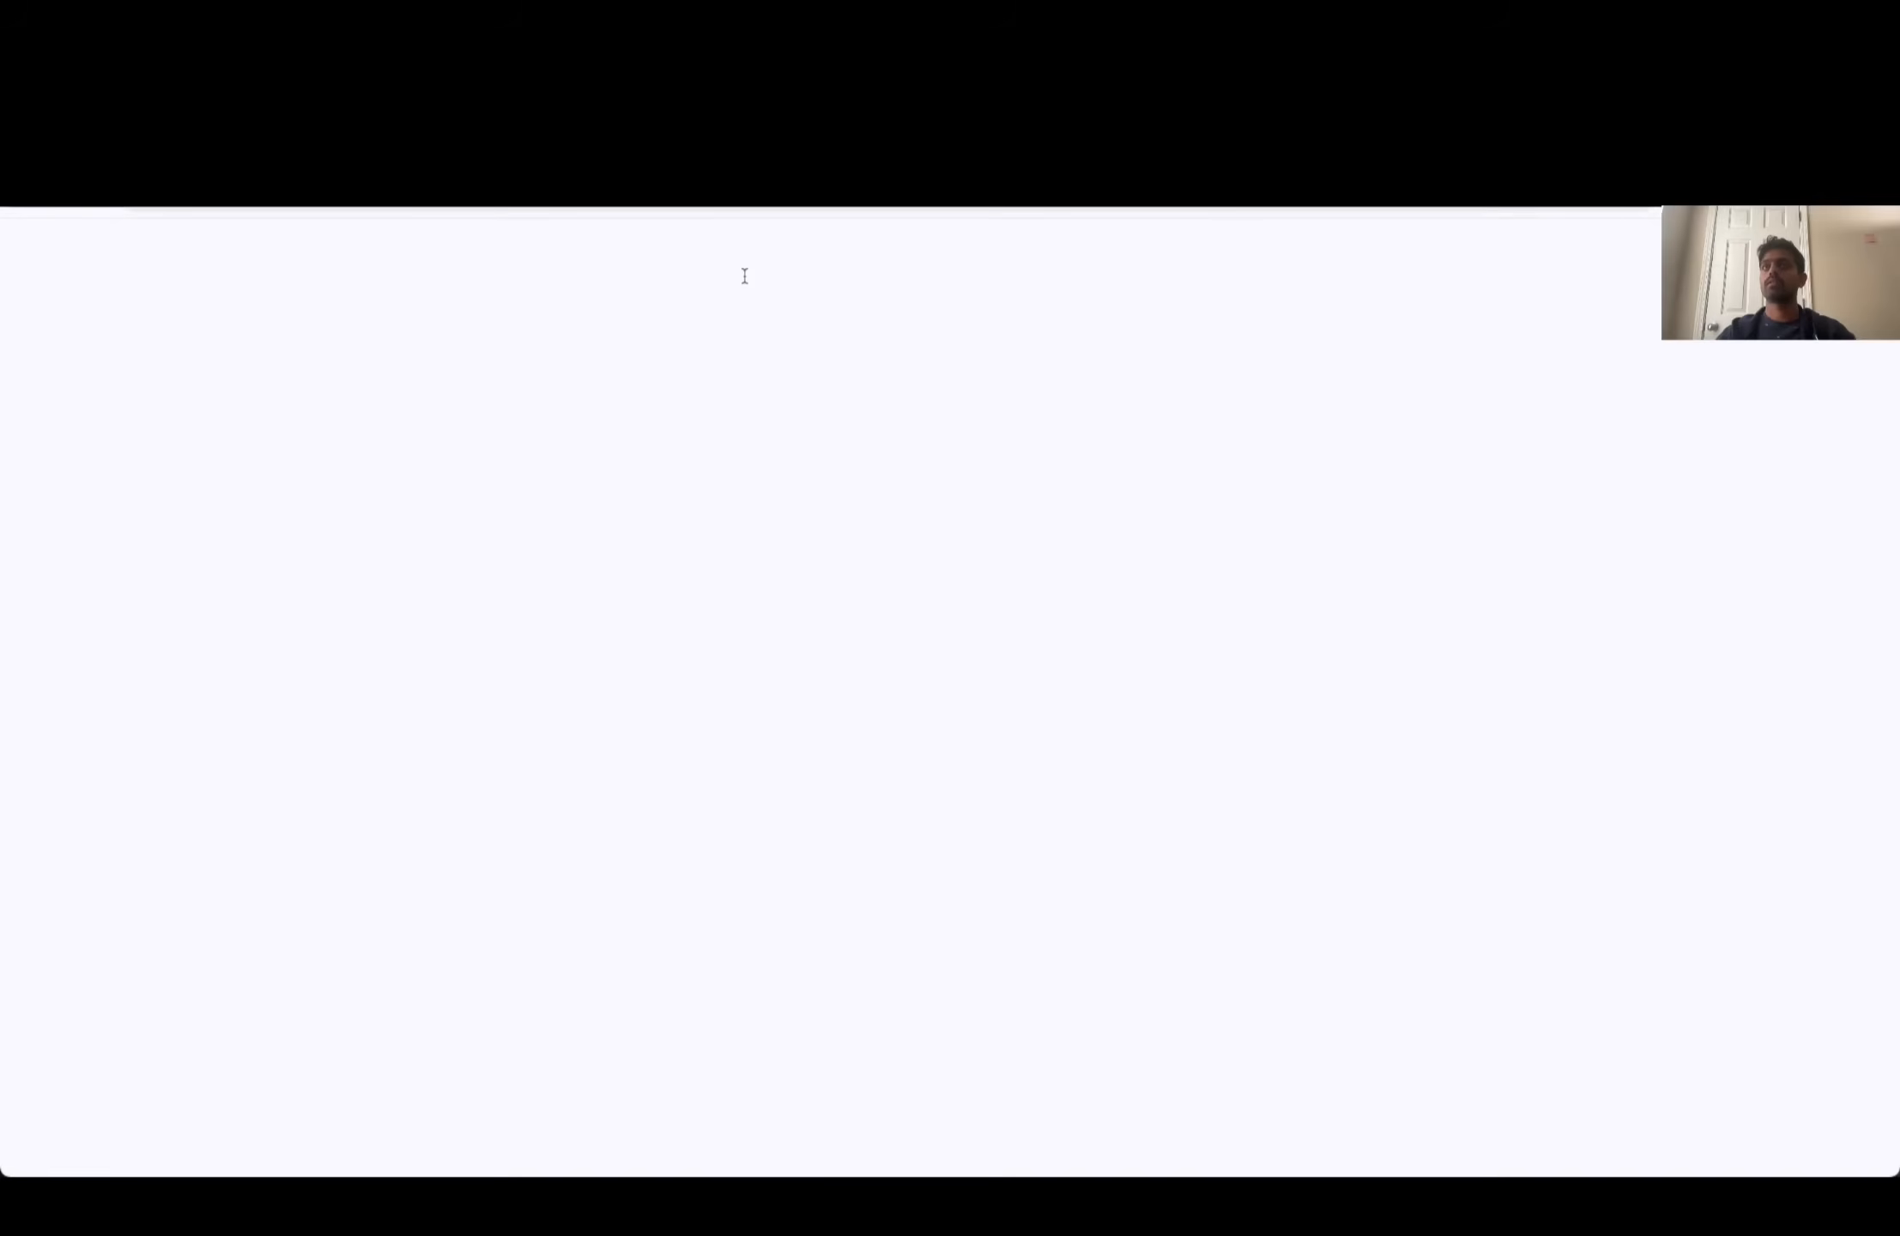
pyautogui.scroll(-20, 803, 525)
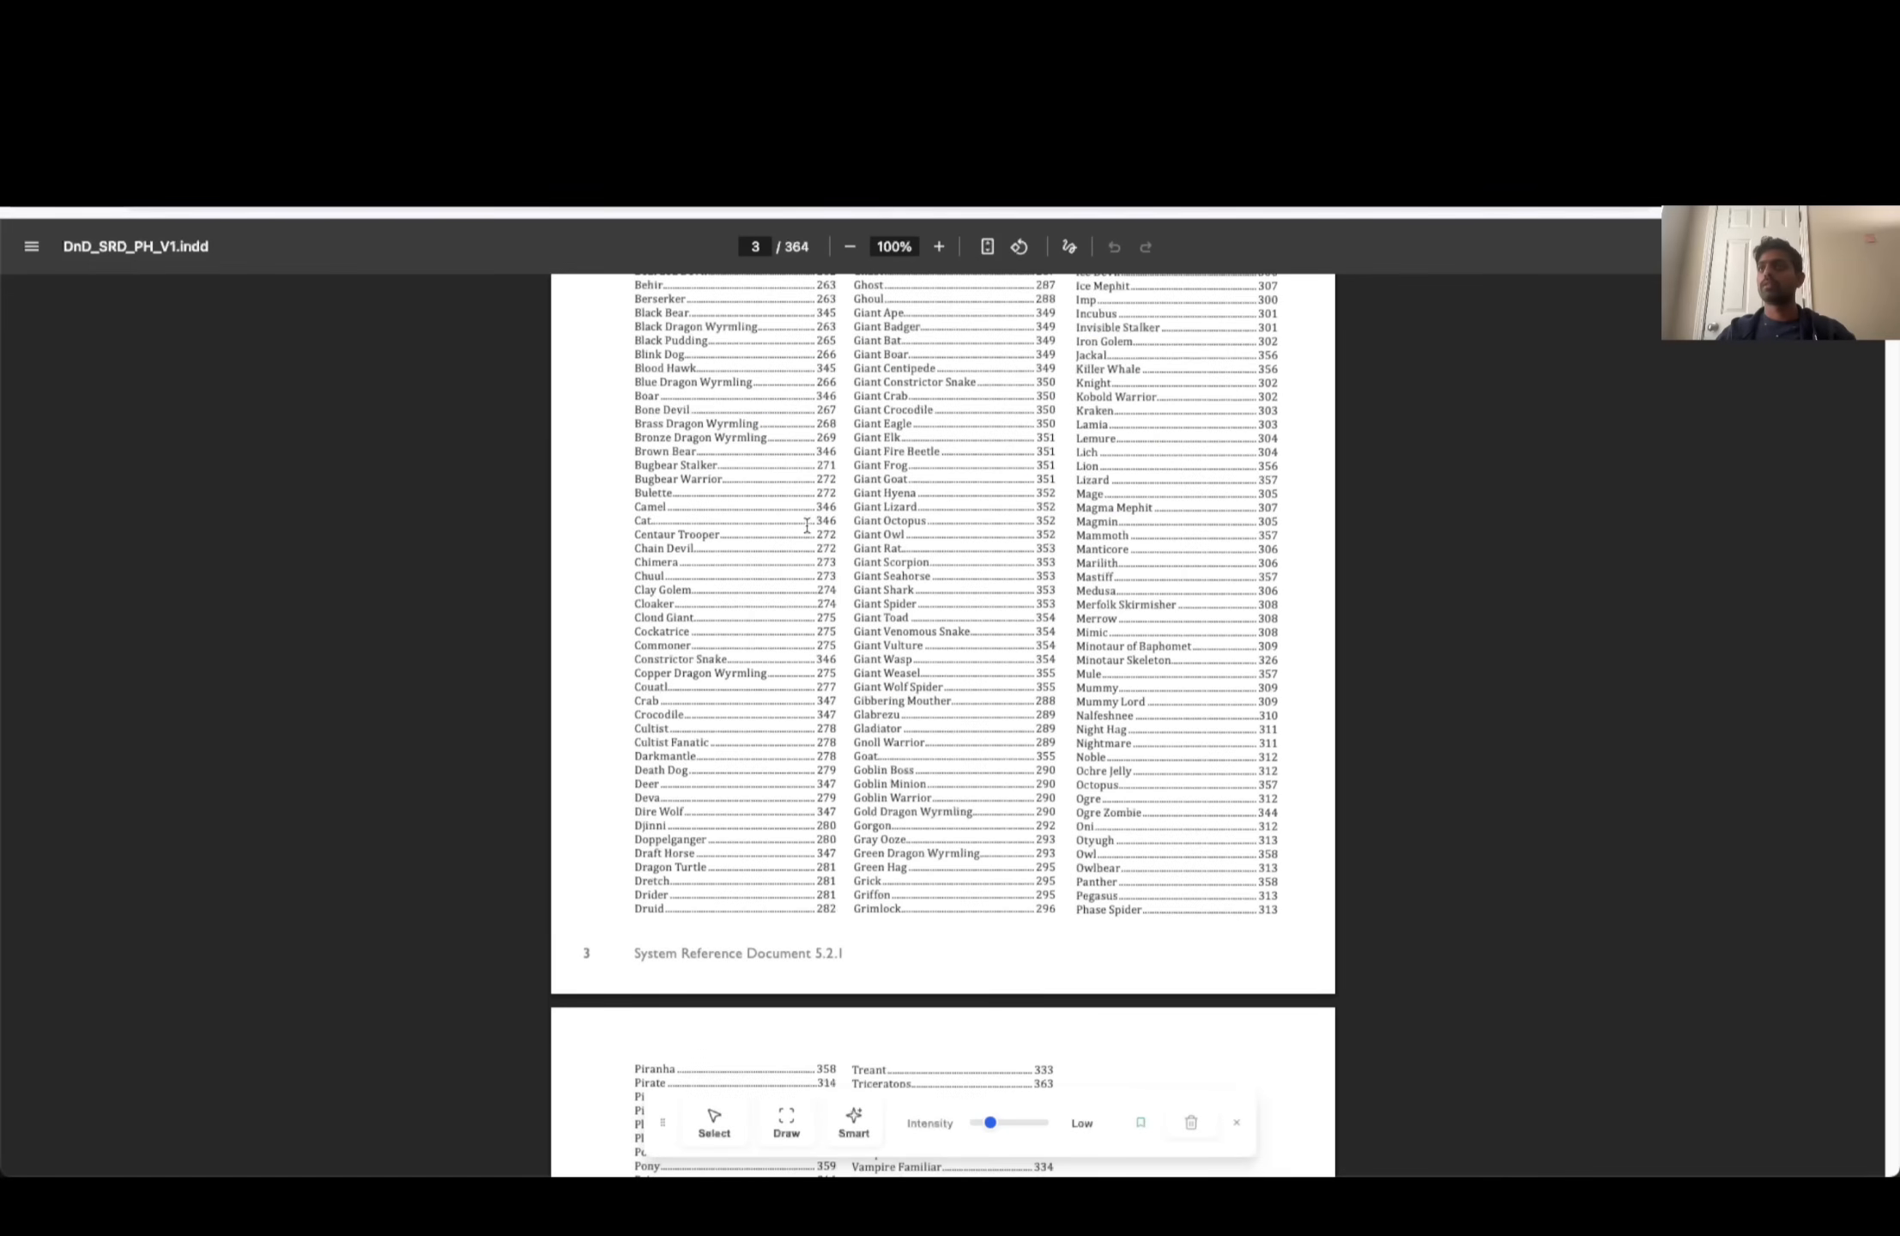
pyautogui.scroll(20, 1402, 502)
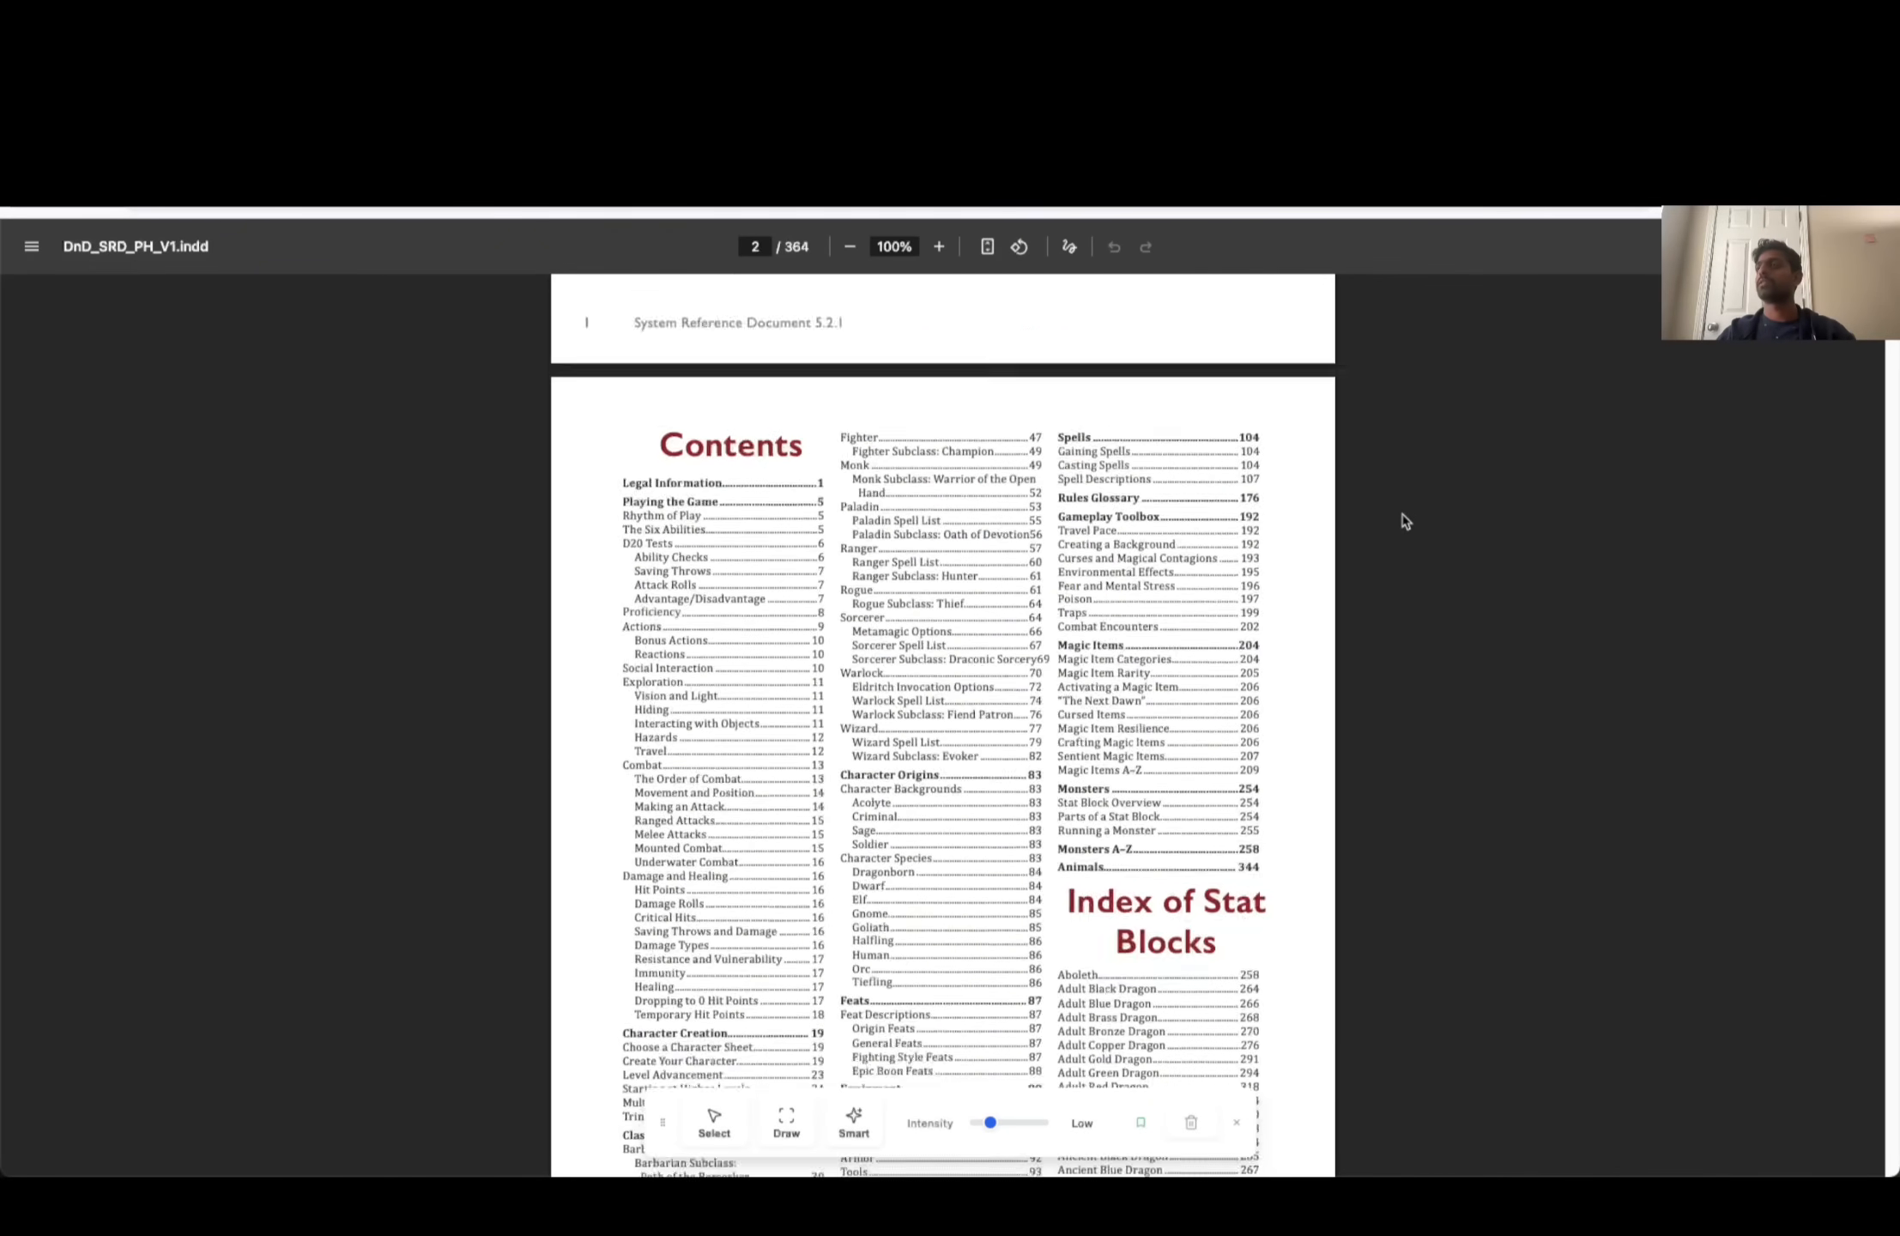
pyautogui.moveTo(1891, 287); pyautogui.dragTo(1884, 712)
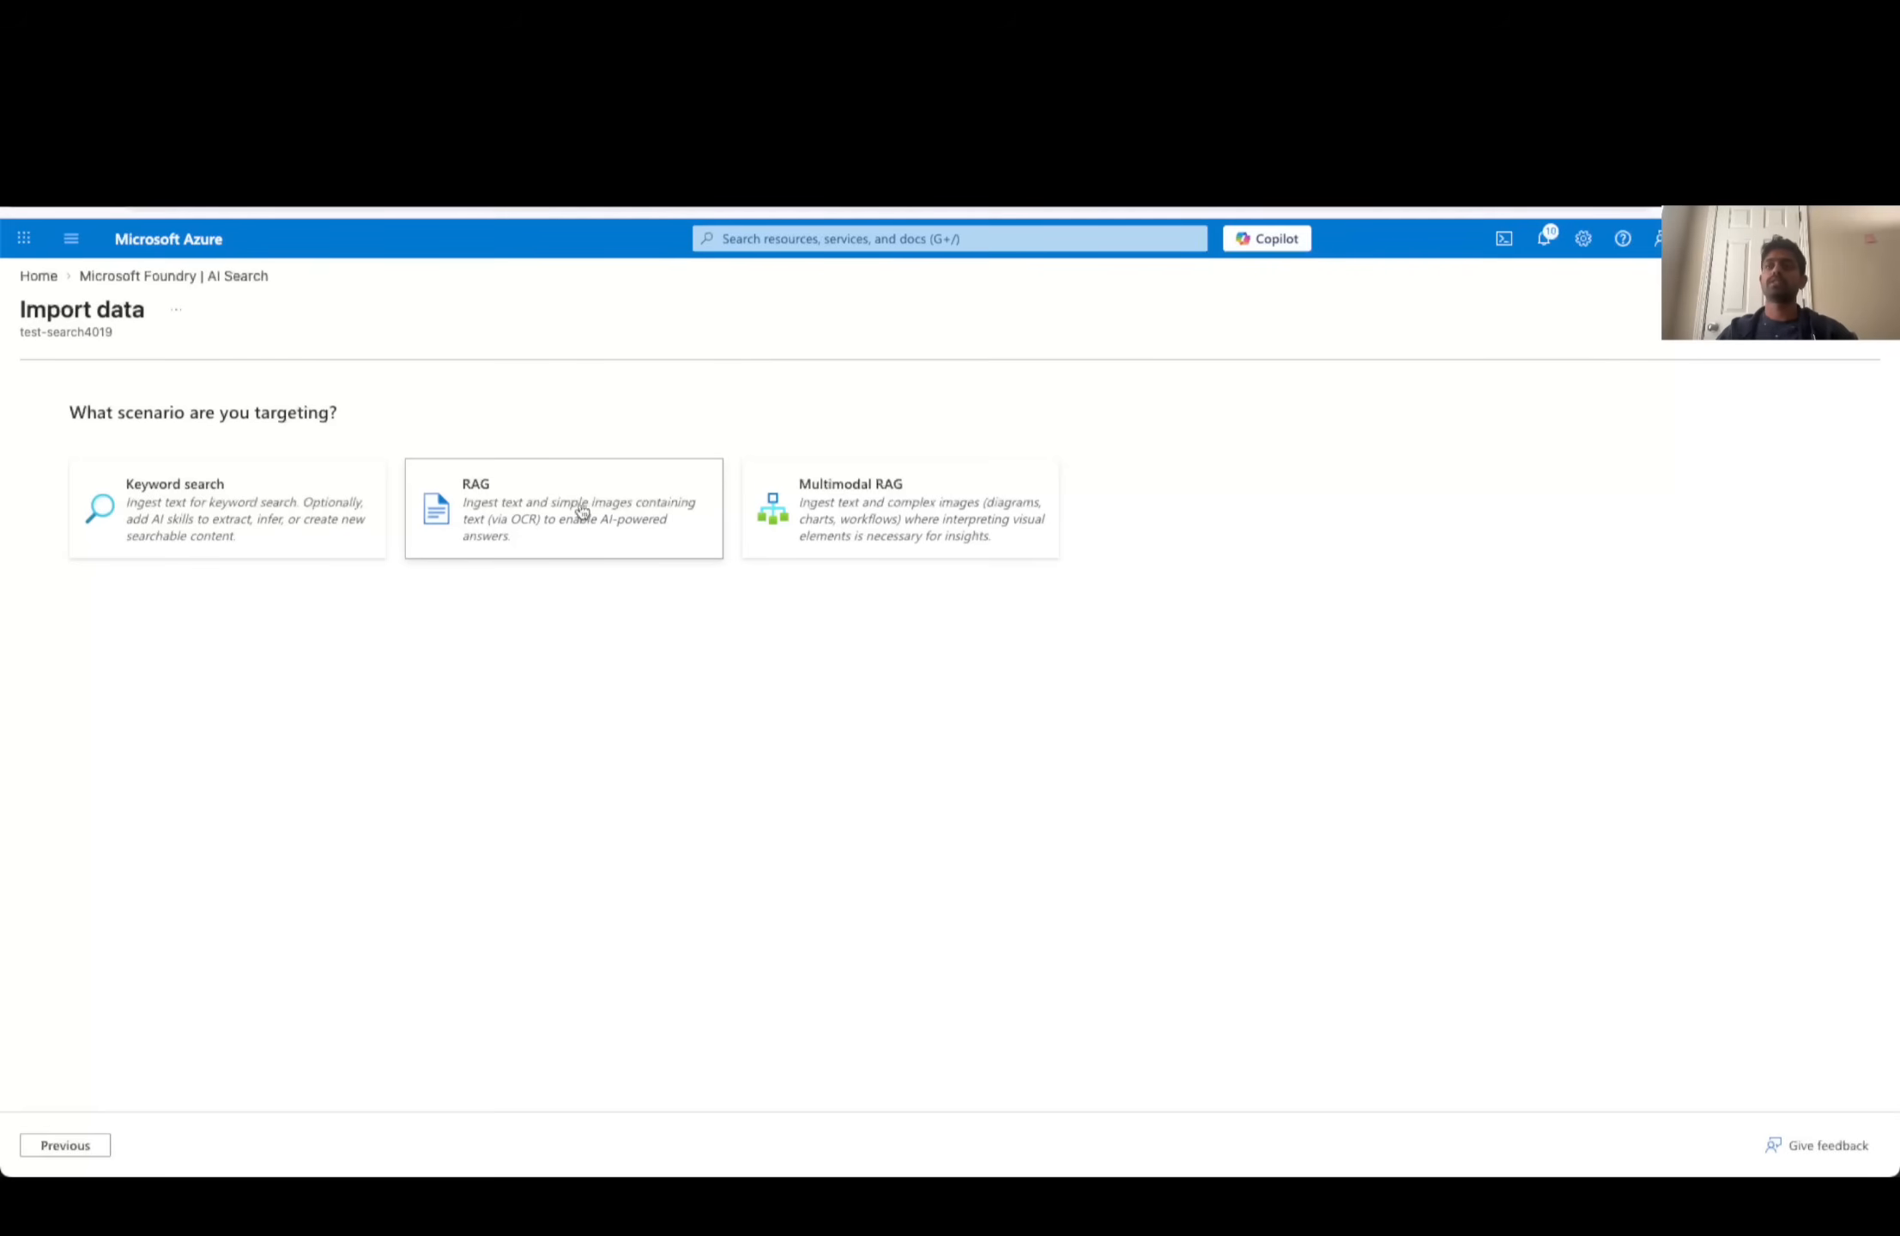
# - Target the RAG scenario, choose the storage account and set the blob container to dndsource
pyautogui.click(543, 485)
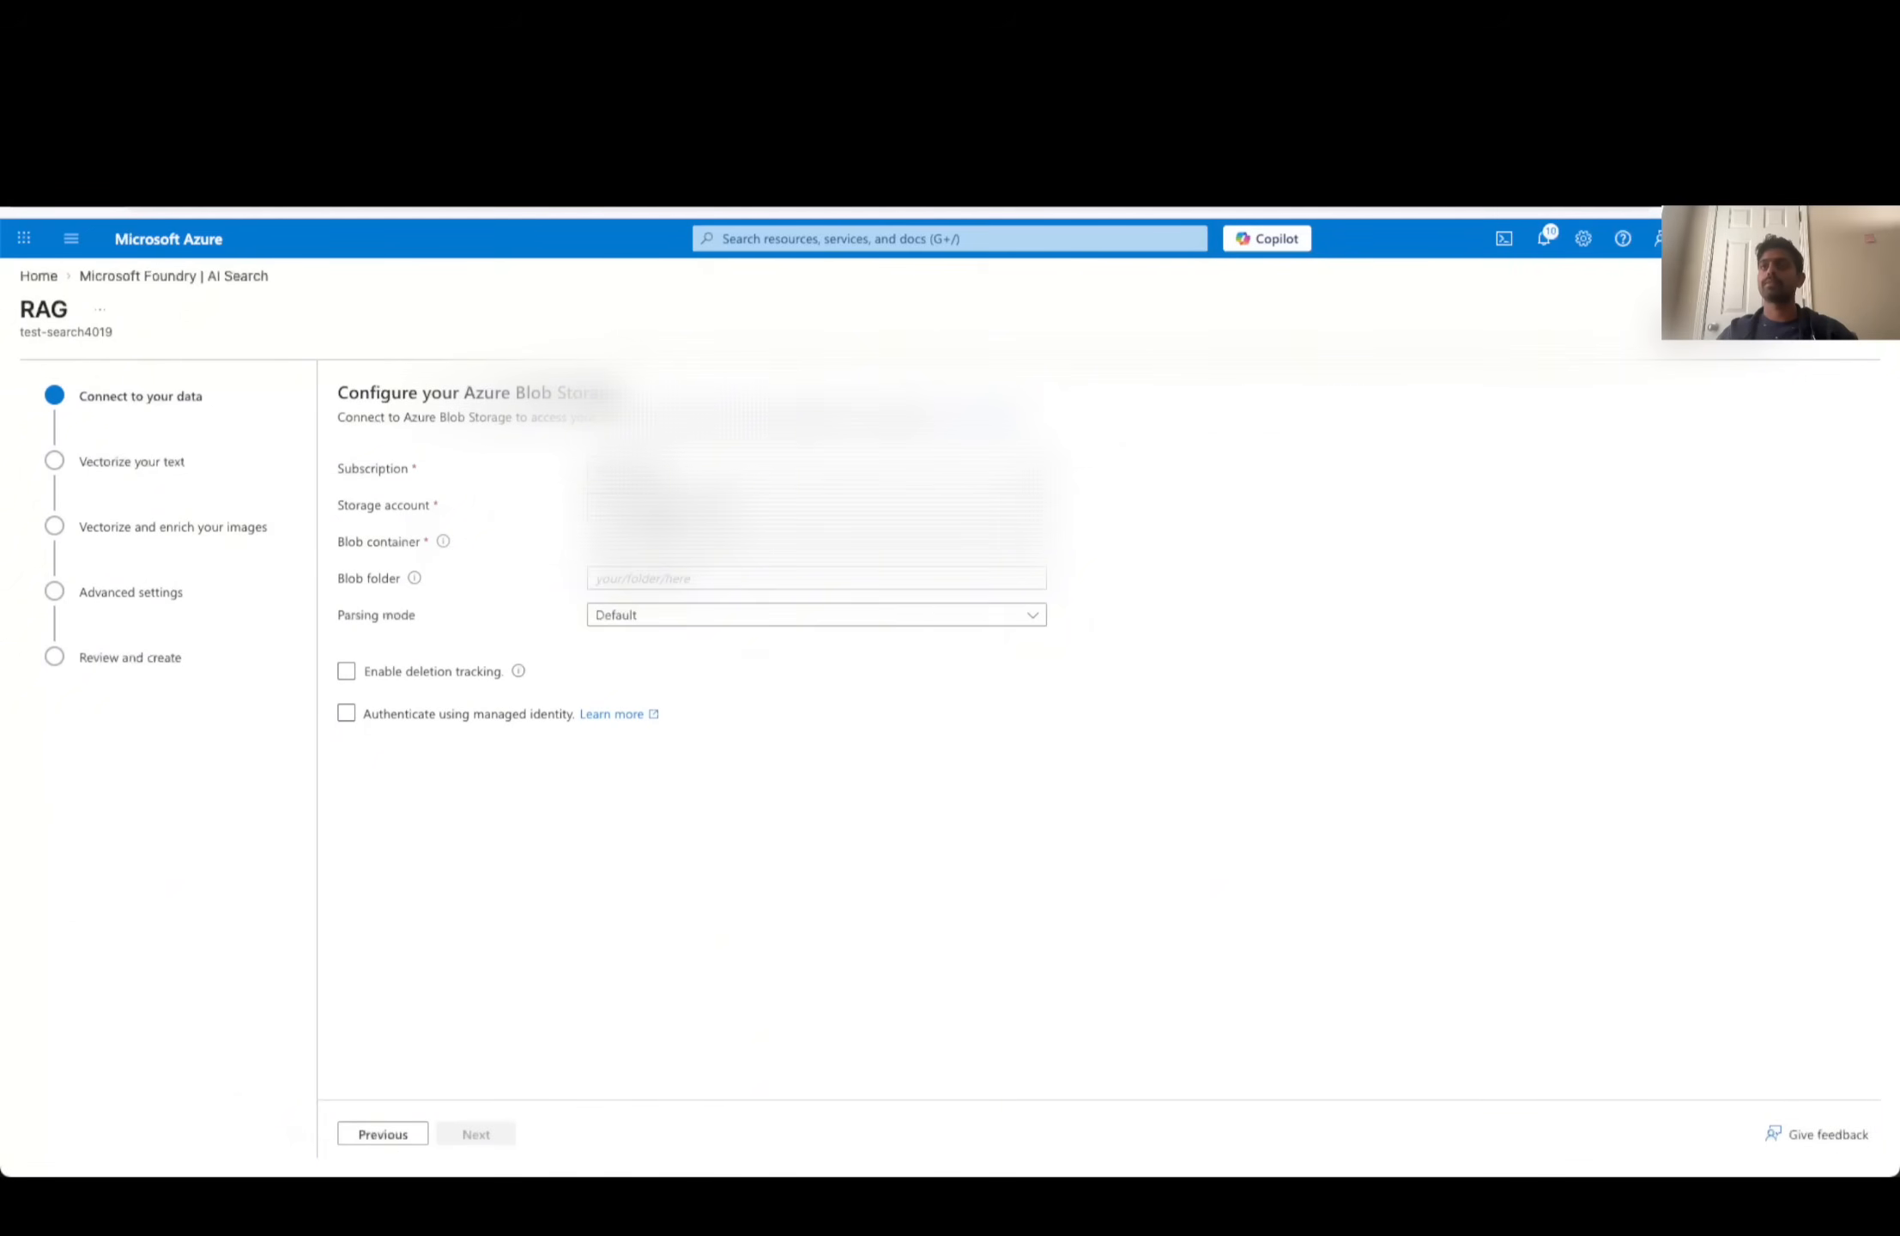
pyautogui.click(601, 515)
pyautogui.click(651, 616)
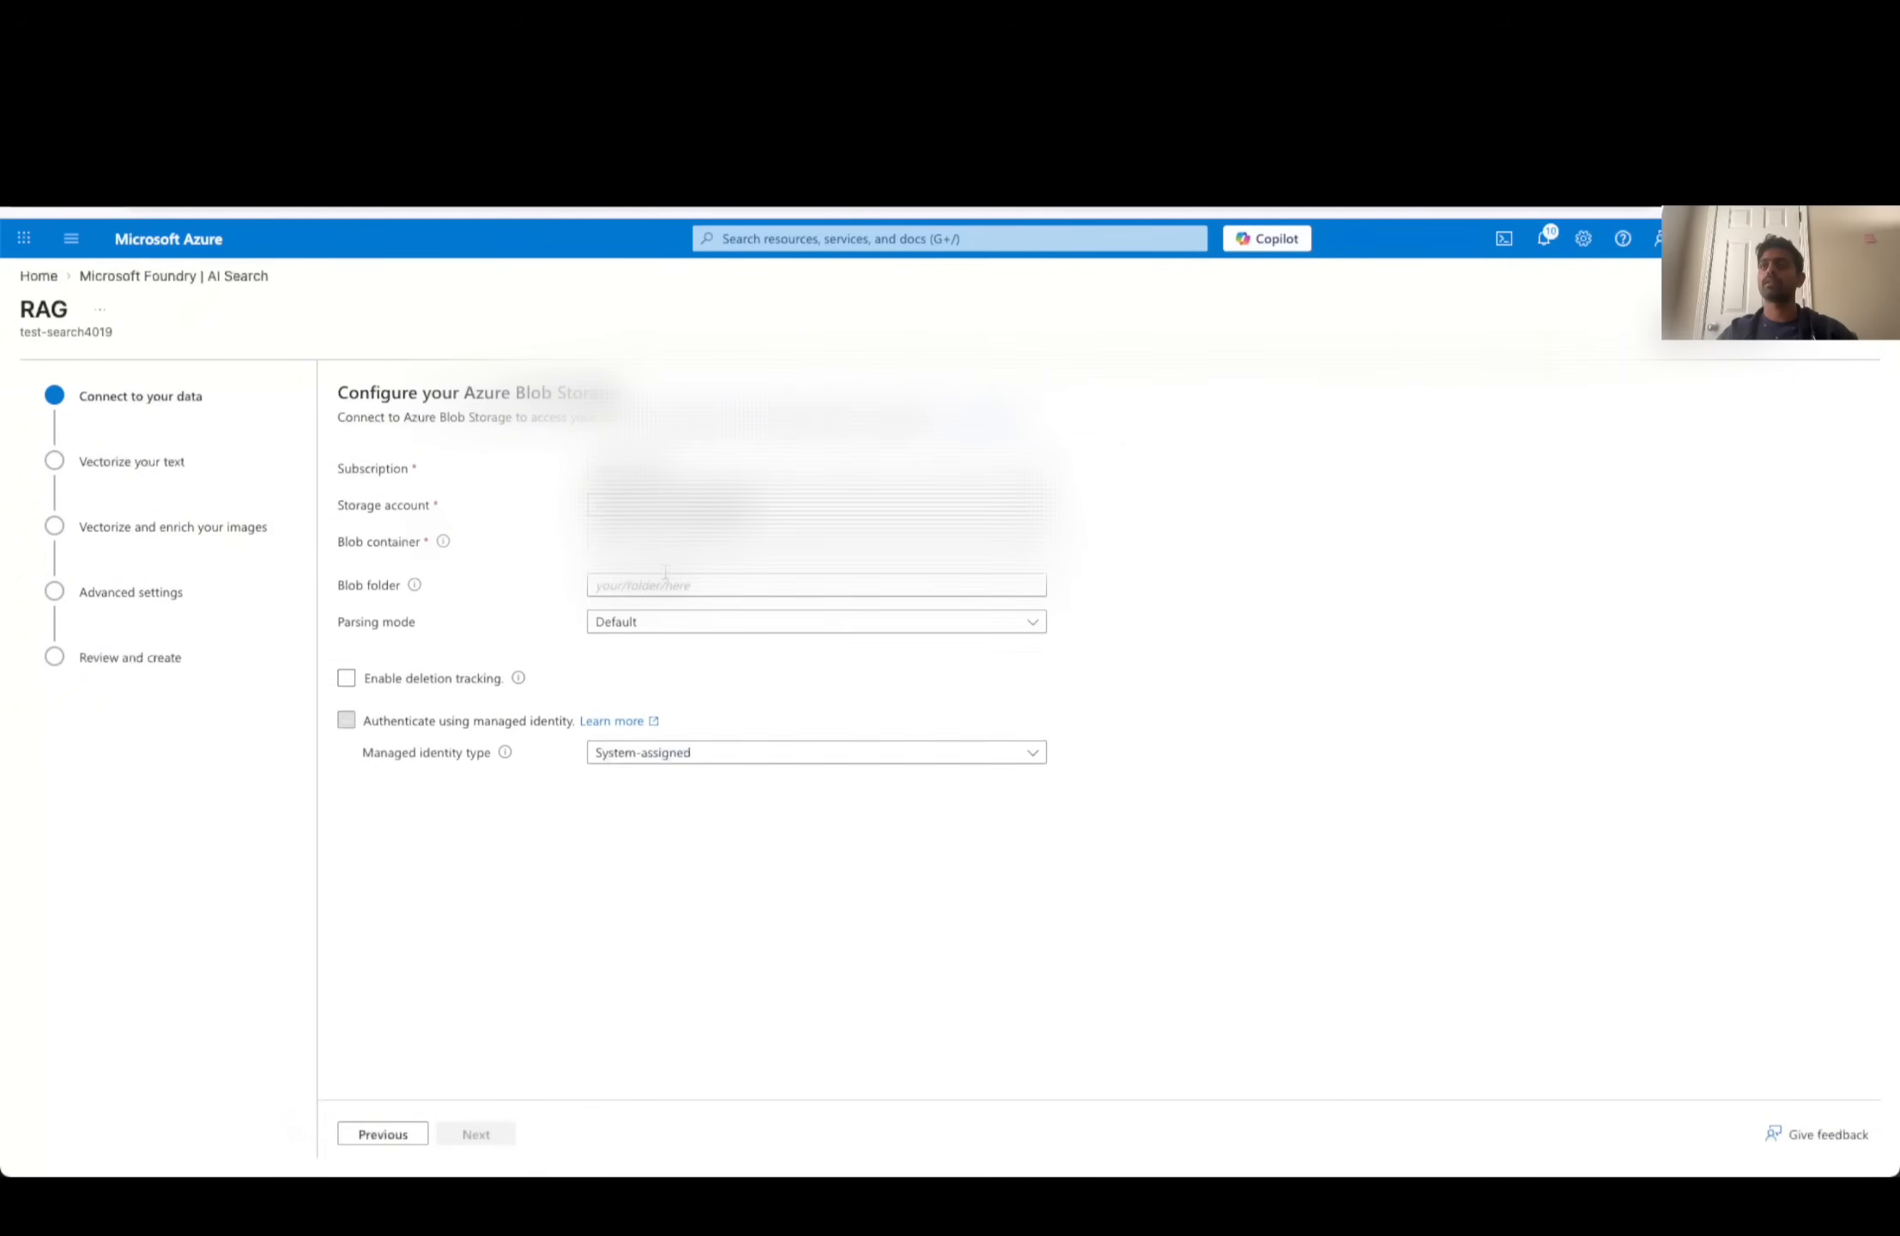
pyautogui.click(652, 541)
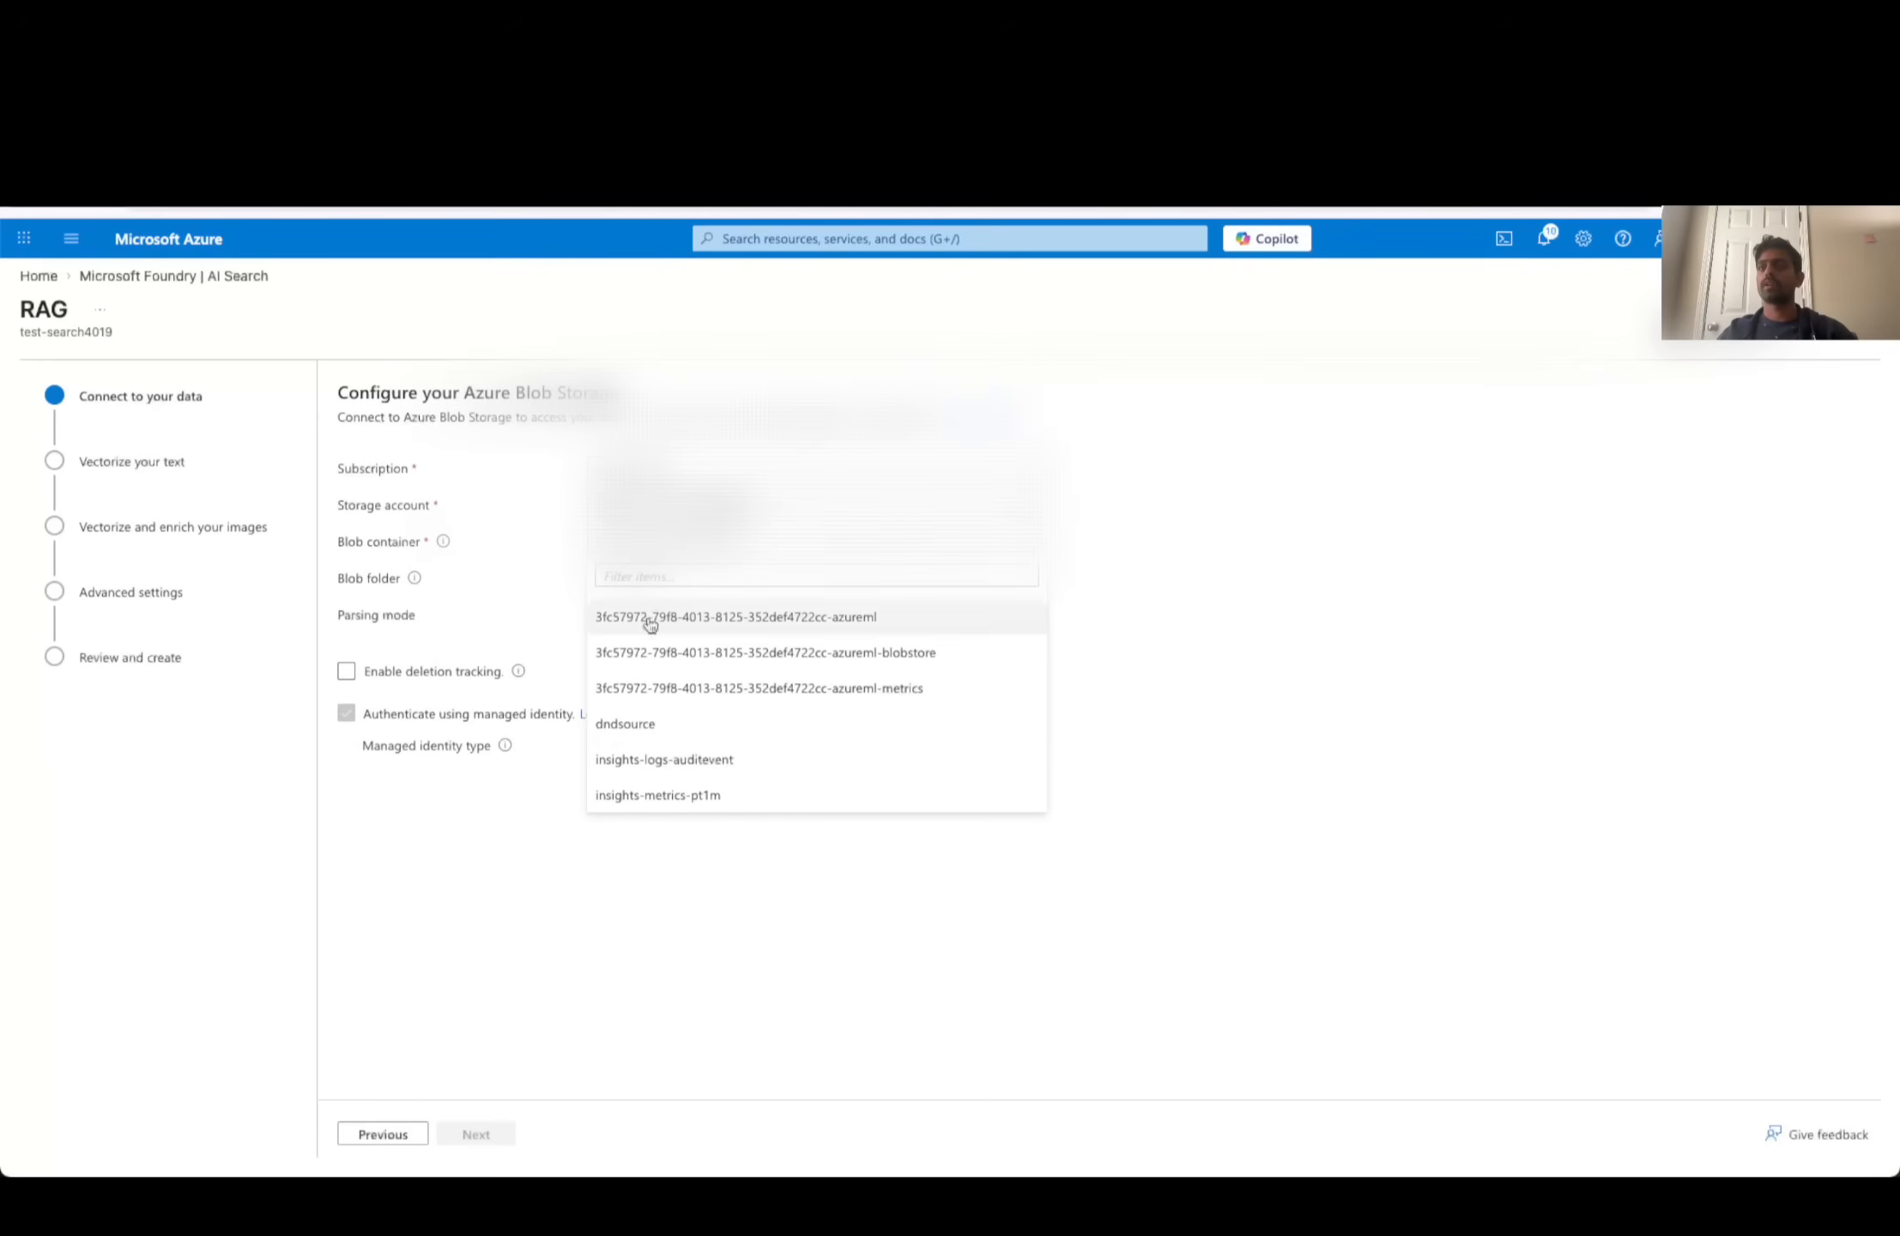
pyautogui.click(635, 729)
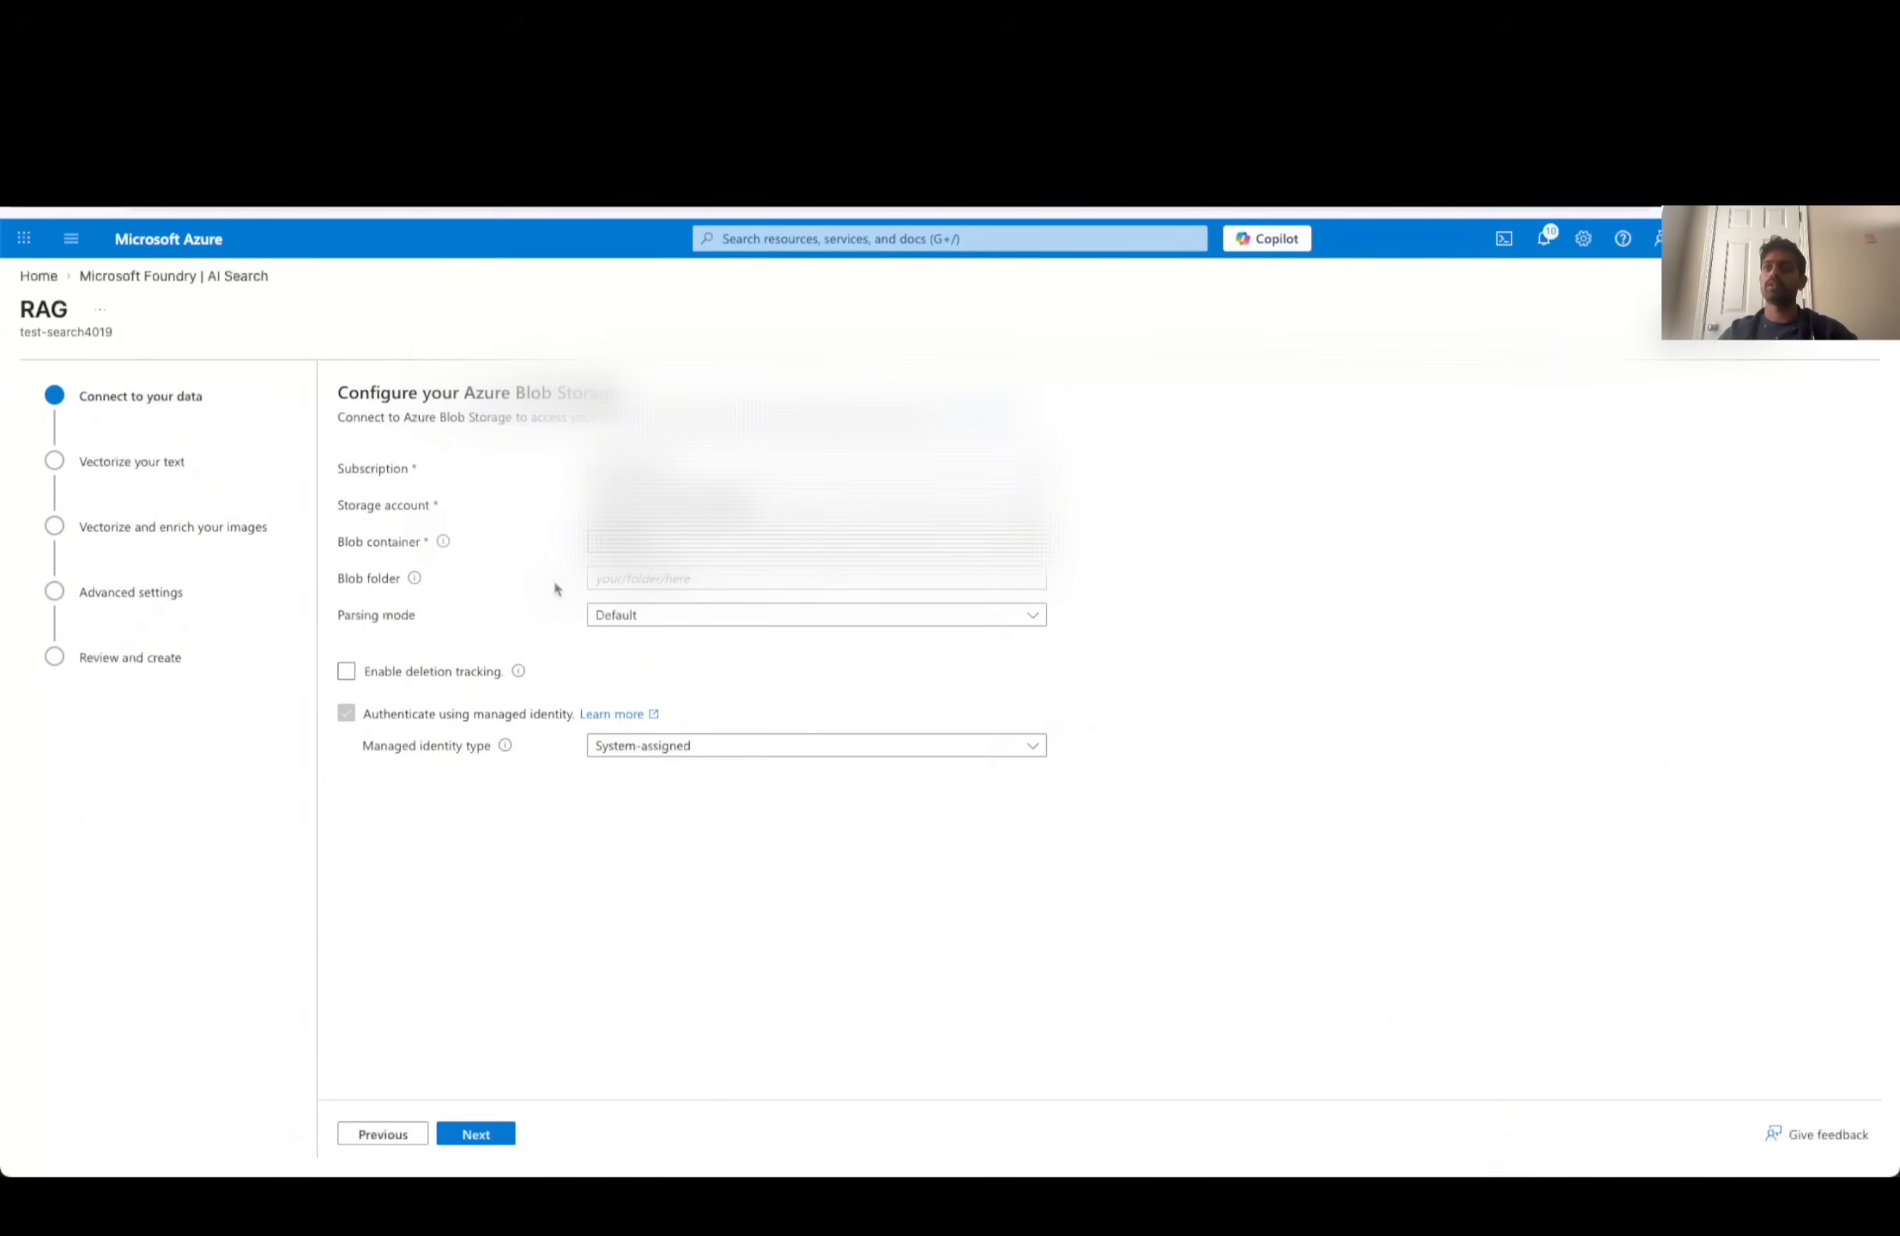
# - Review the available parsing modes, keep Default, and continue to the text vectorization settings
pyautogui.click(800, 616)
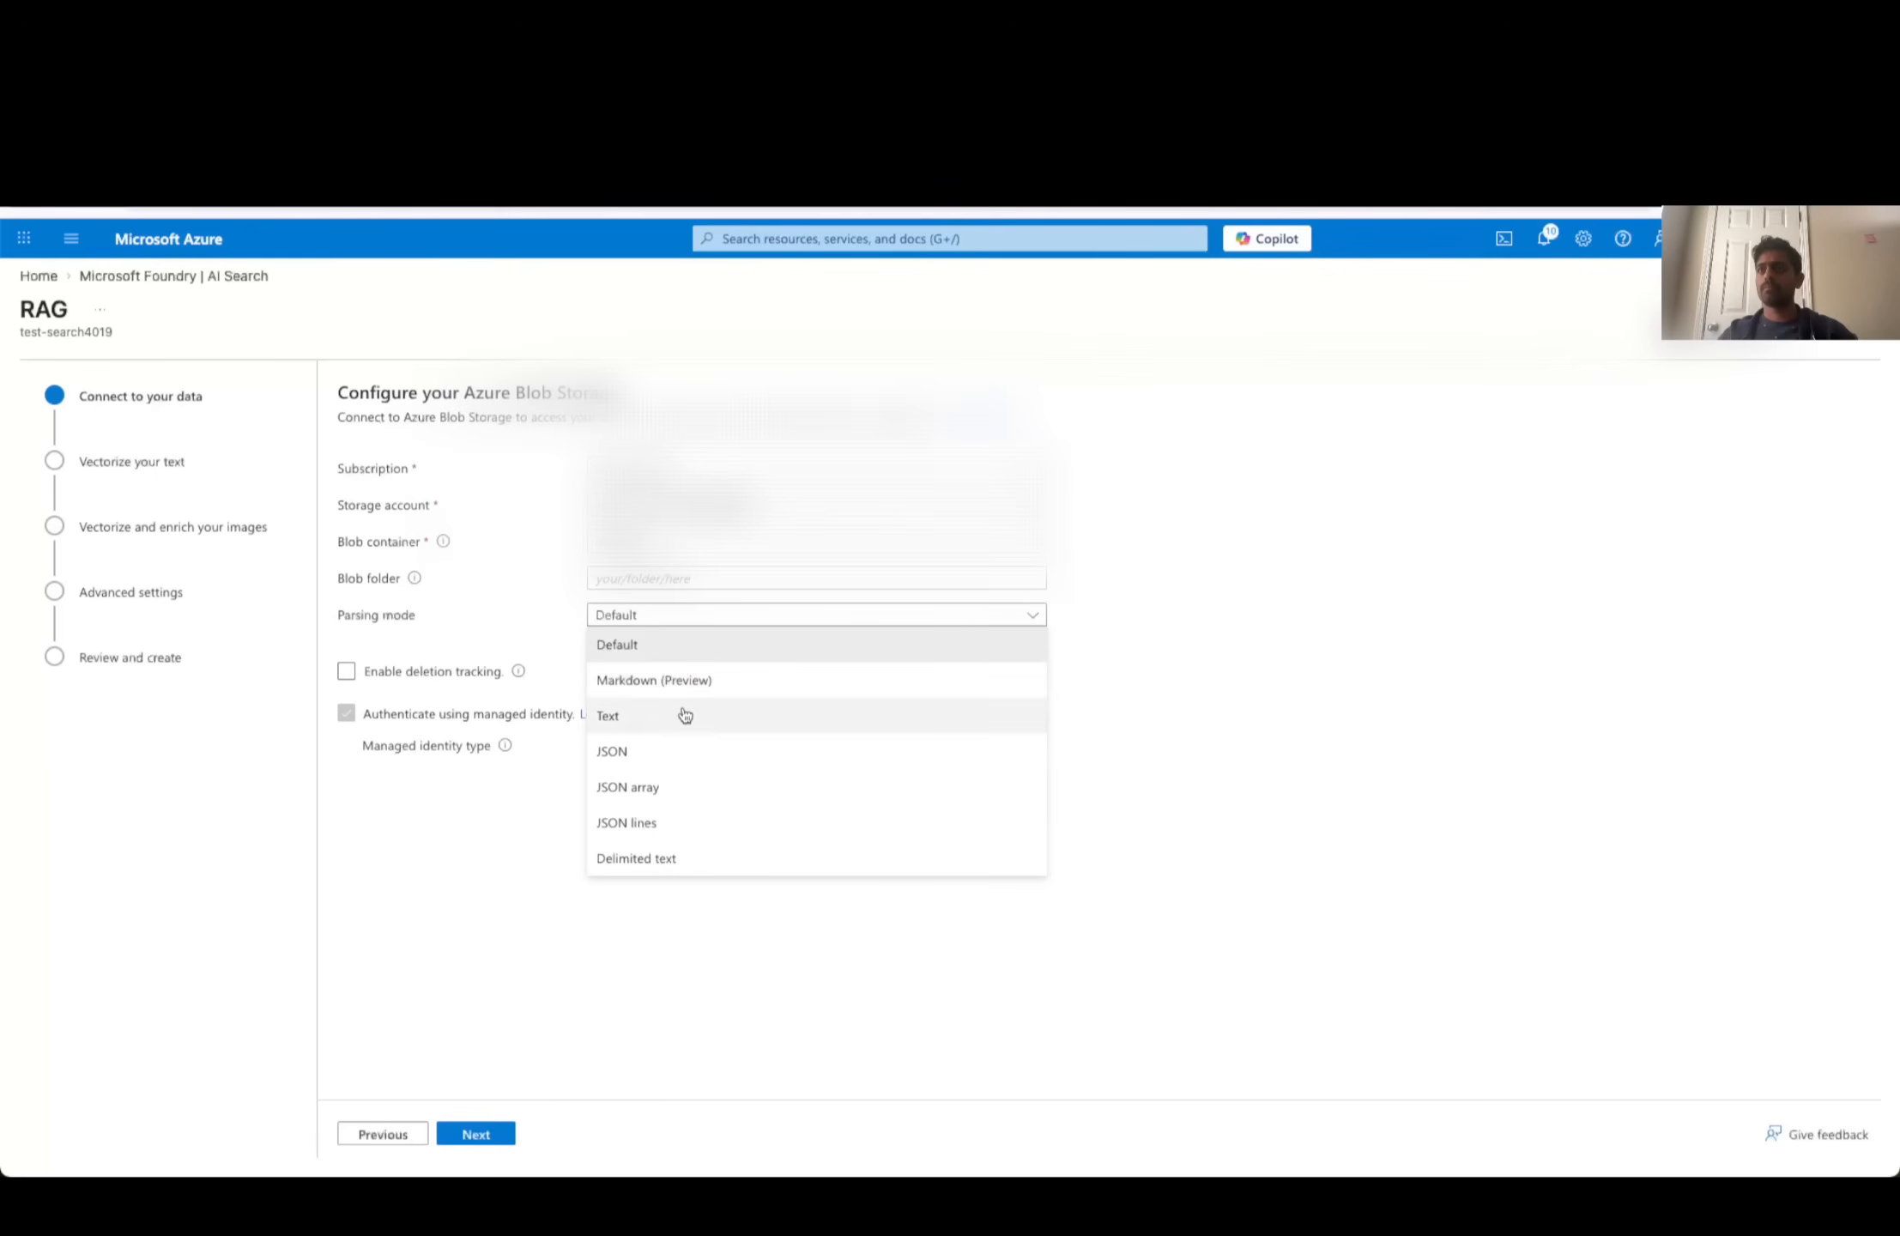
pyautogui.click(1684, 704)
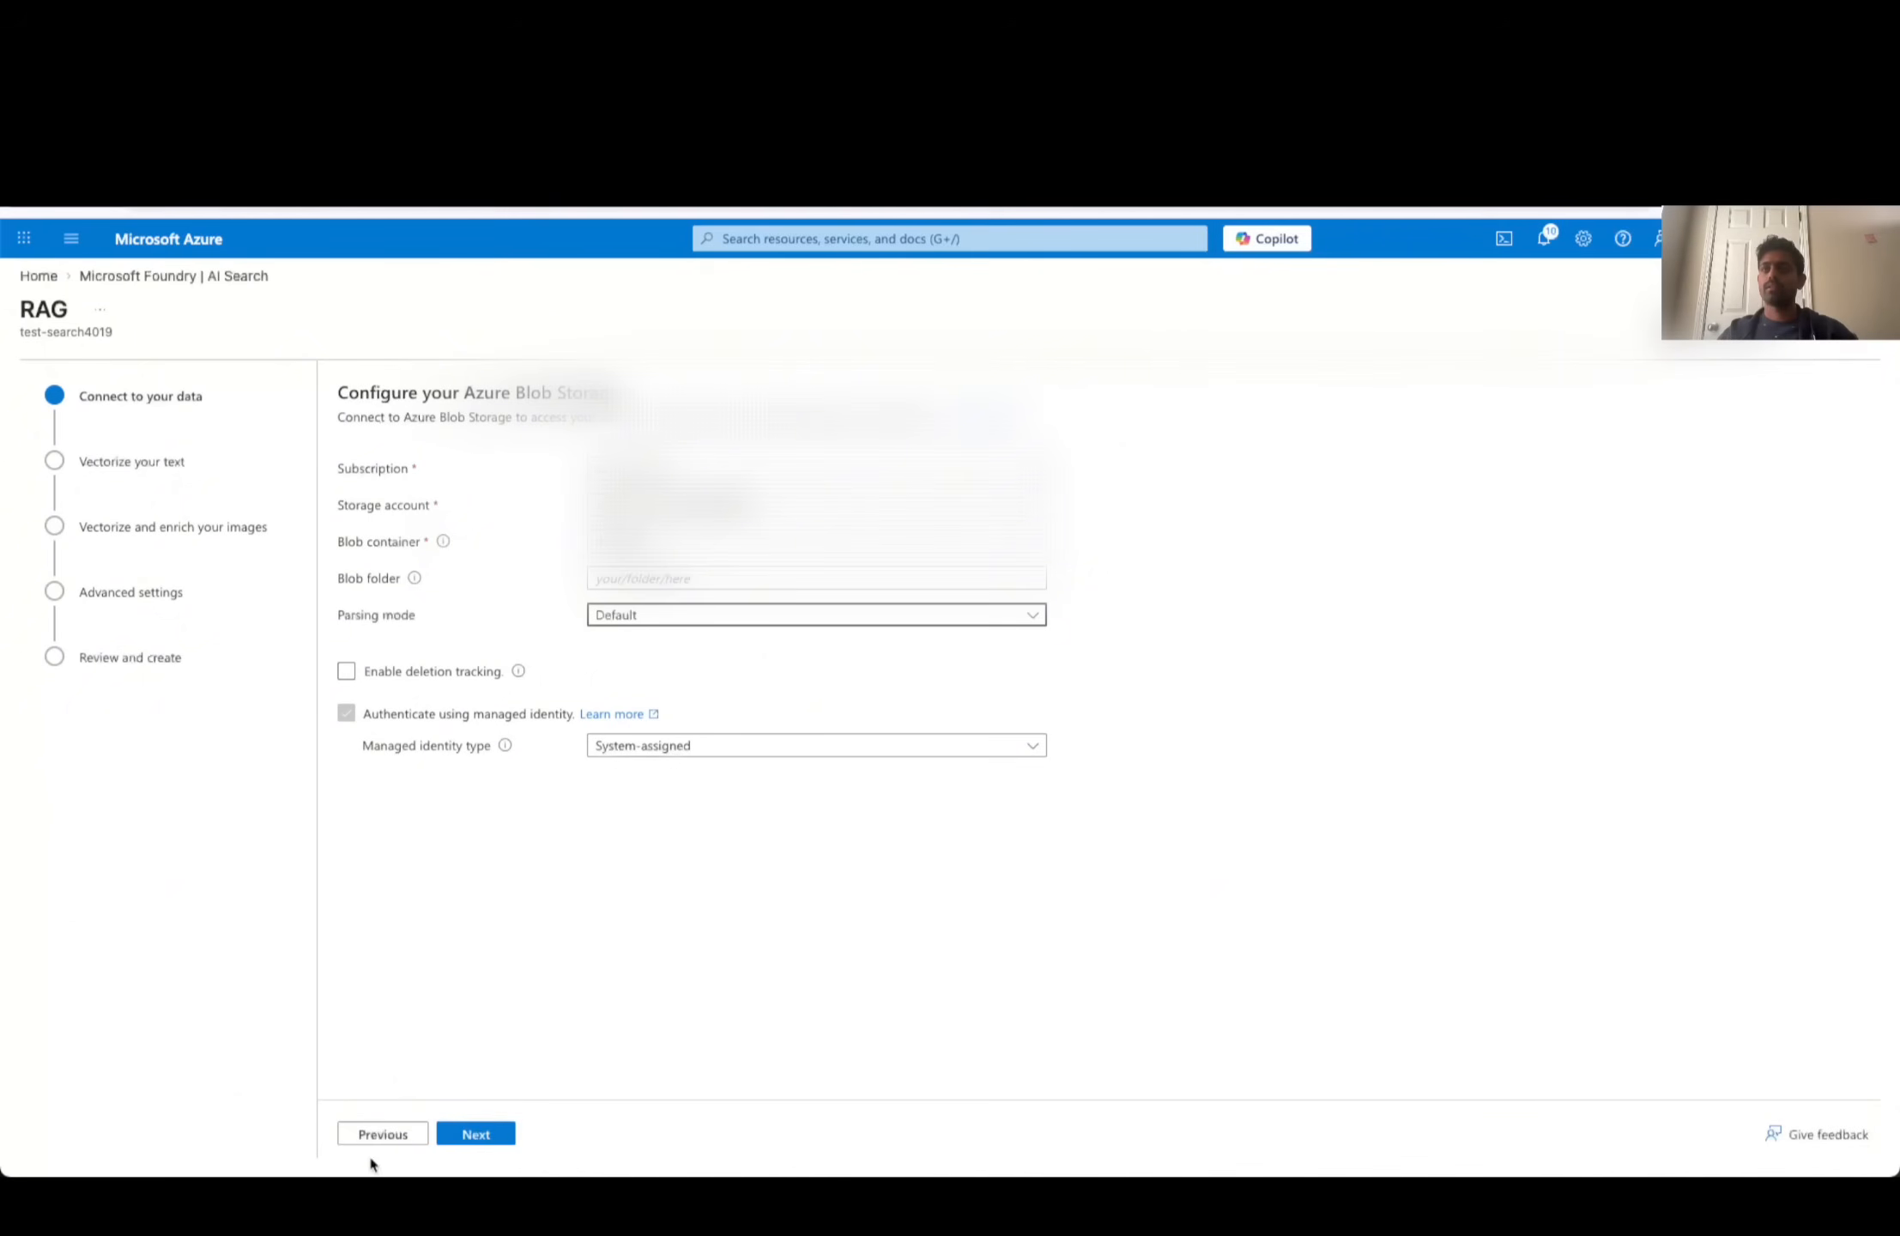
pyautogui.click(496, 1133)
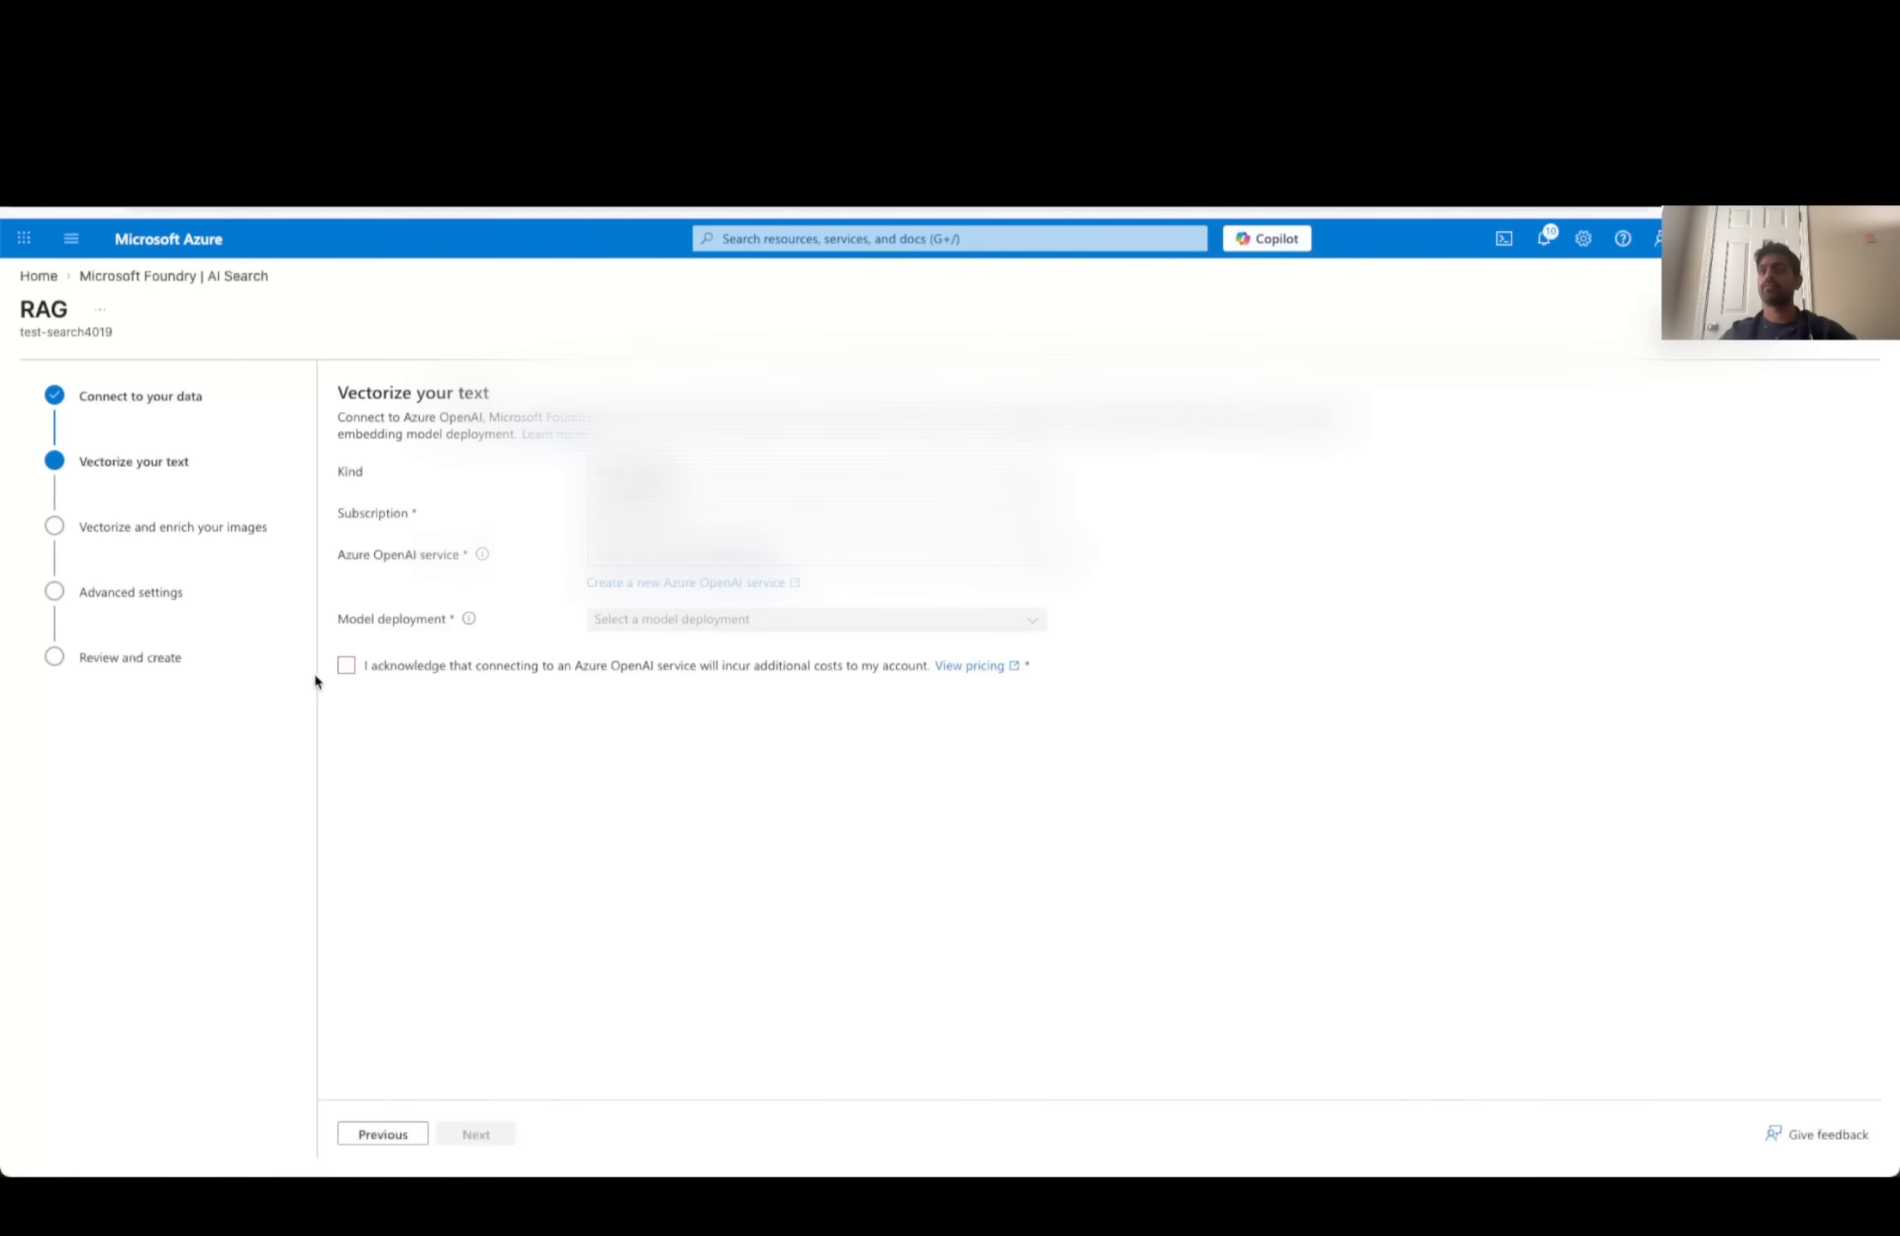
# - Set the Azure OpenAI service to test-AzureOpenAI-4019 and the model deployment to text-embedding-ada-002
pyautogui.click(647, 565)
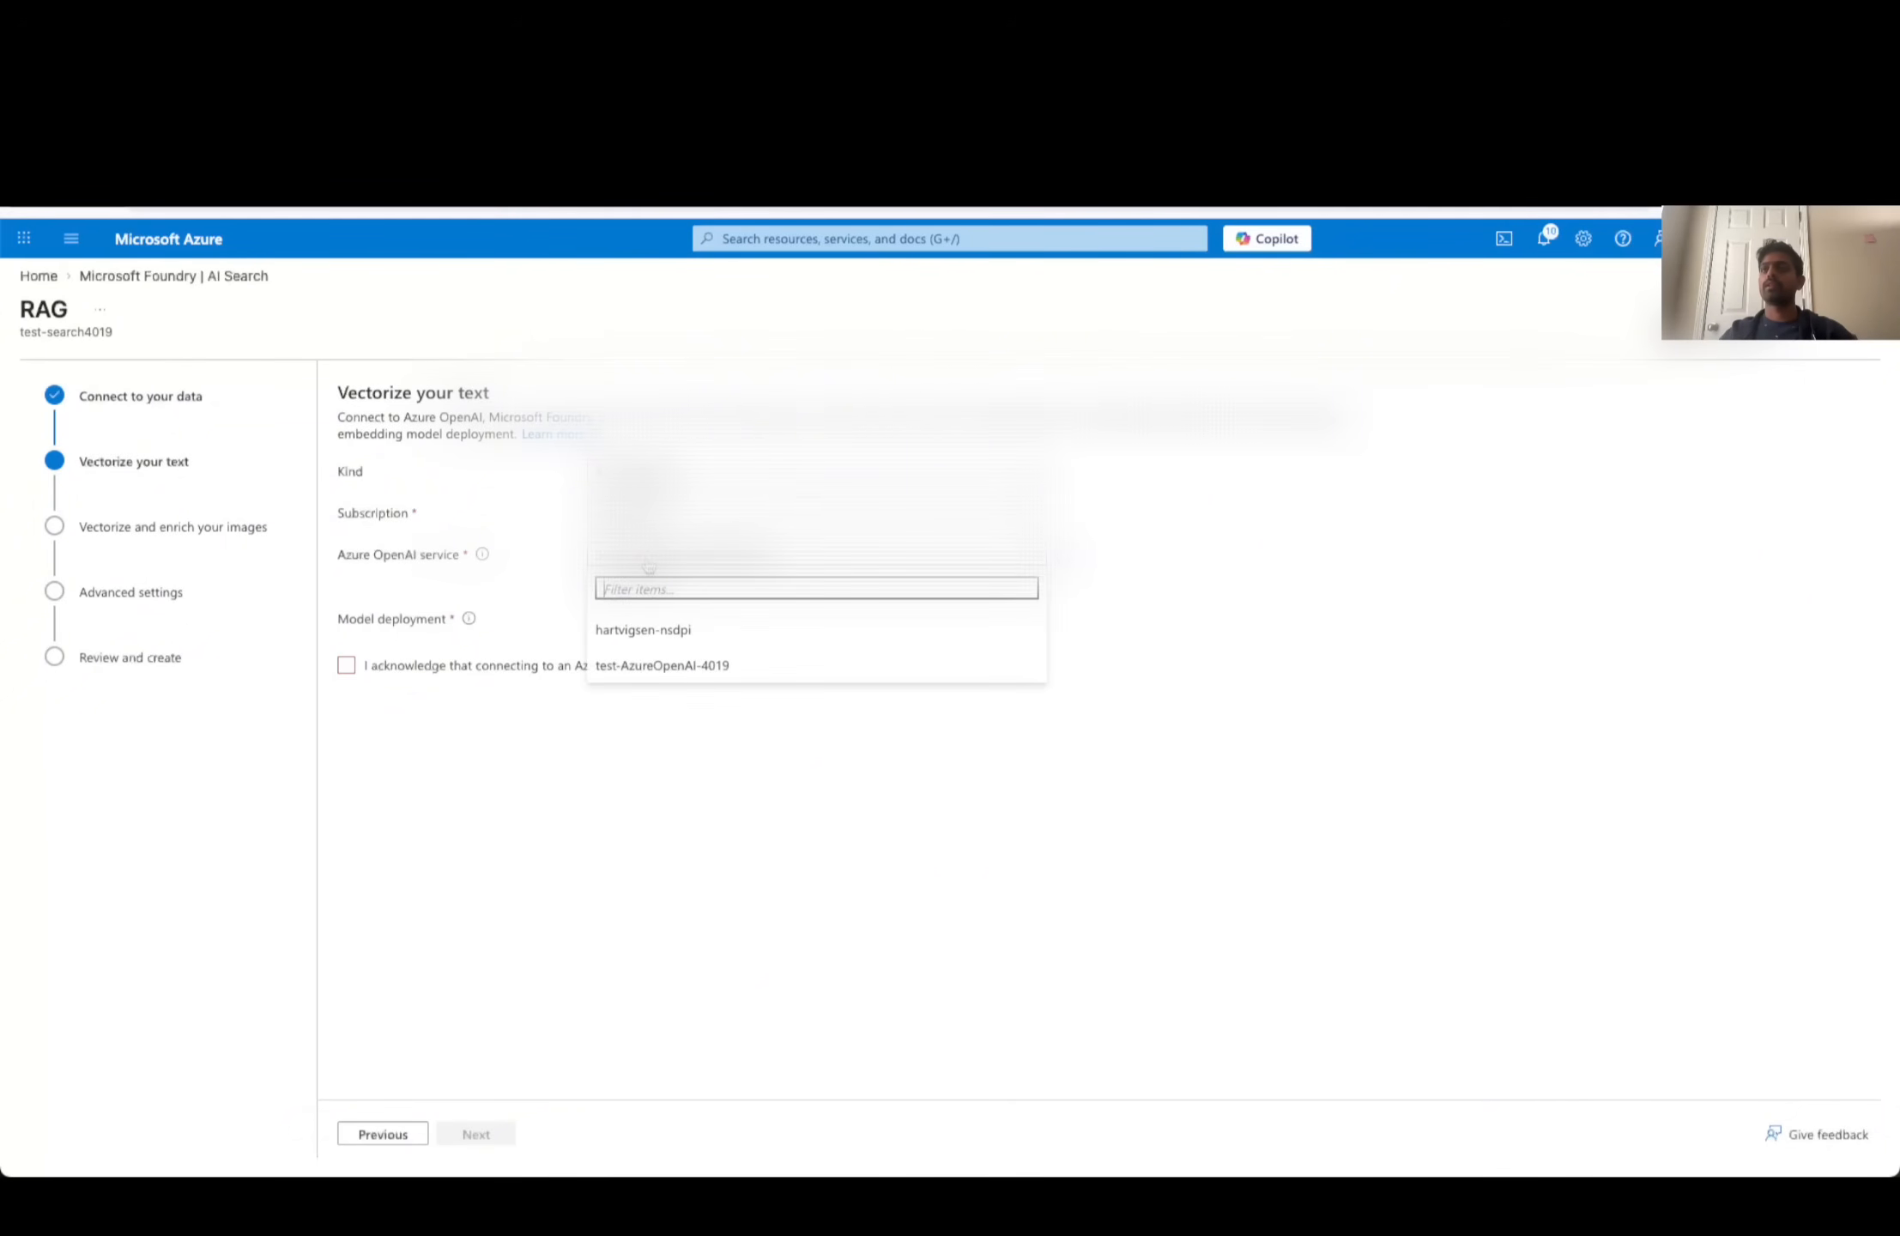
pyautogui.click(645, 674)
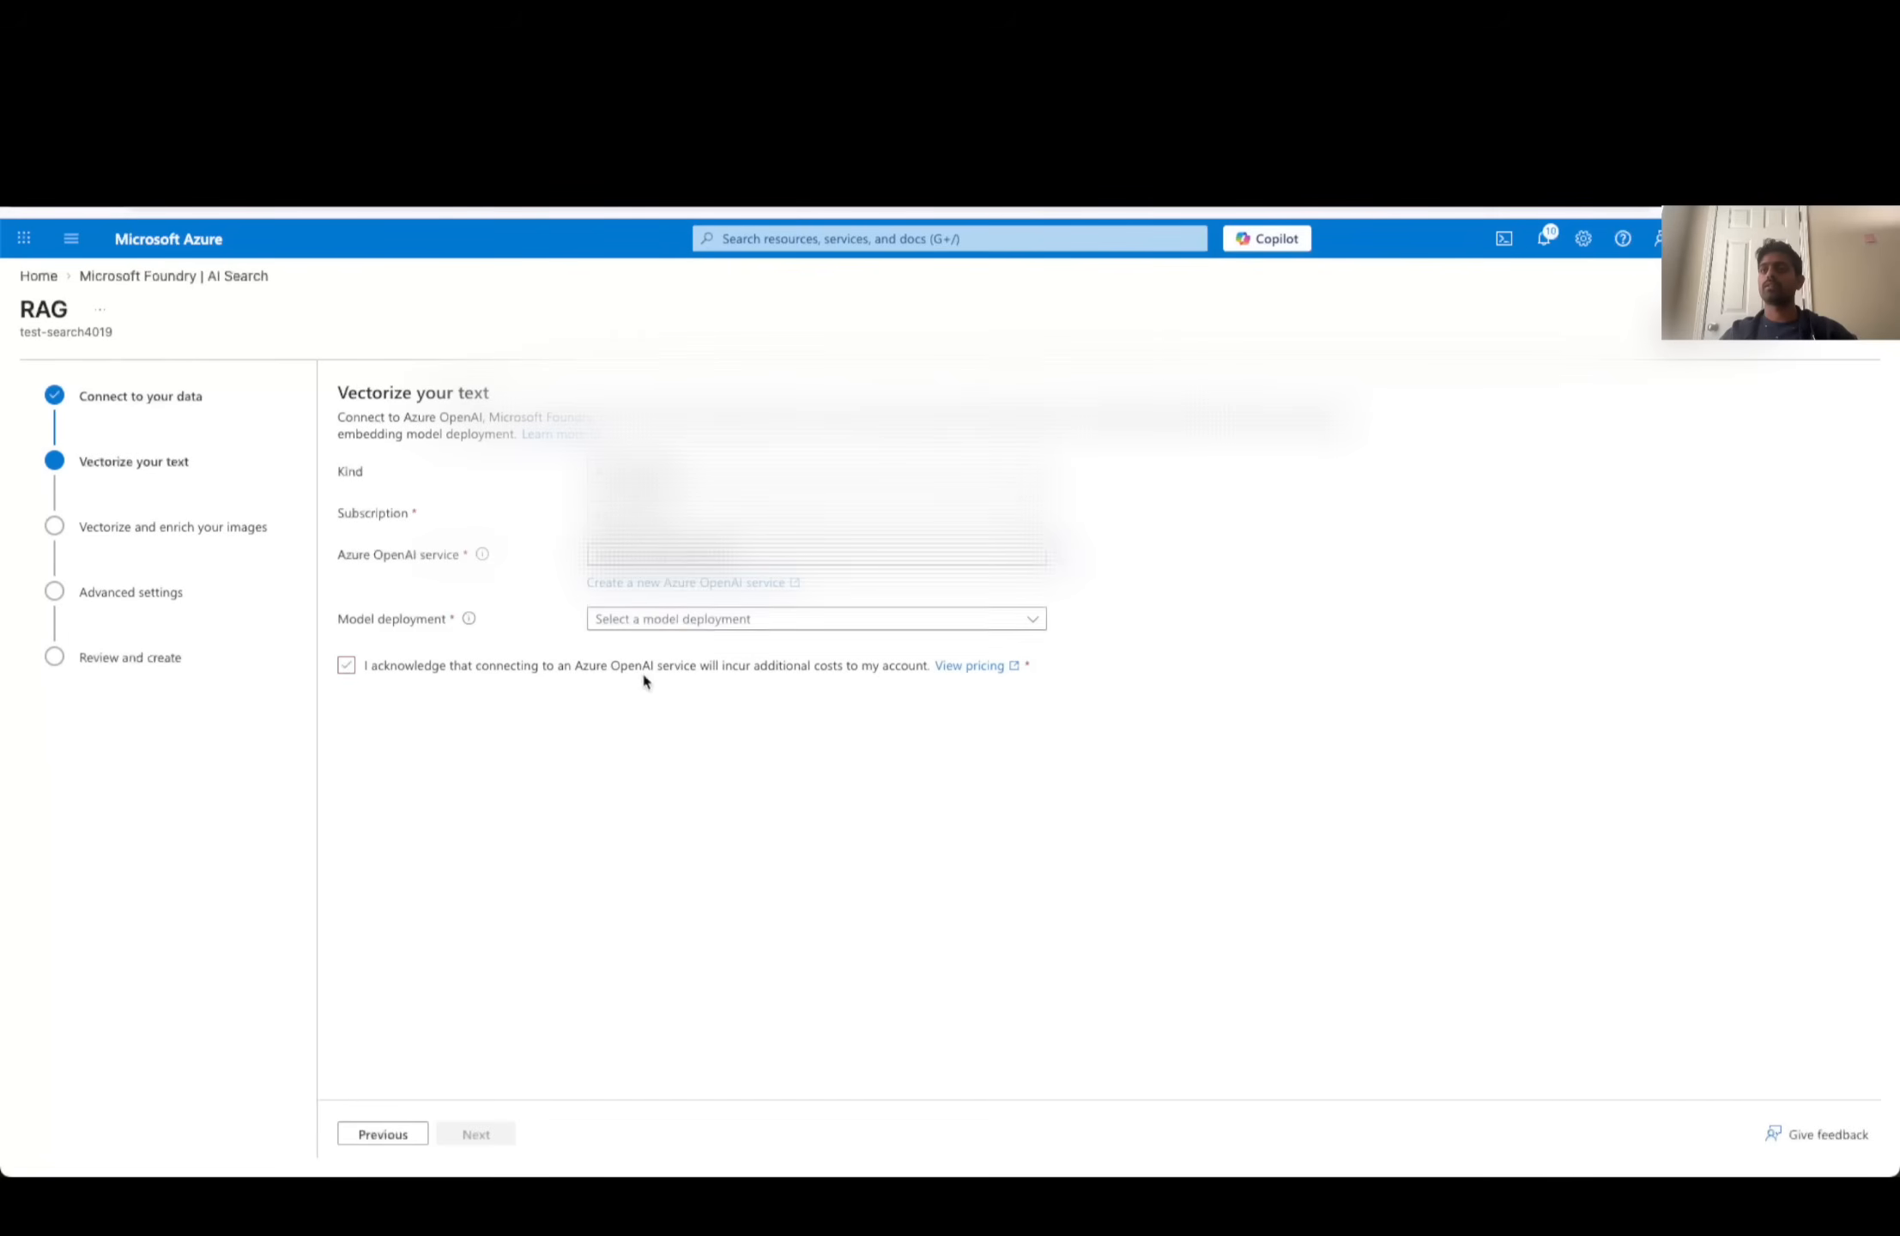
pyautogui.click(648, 618)
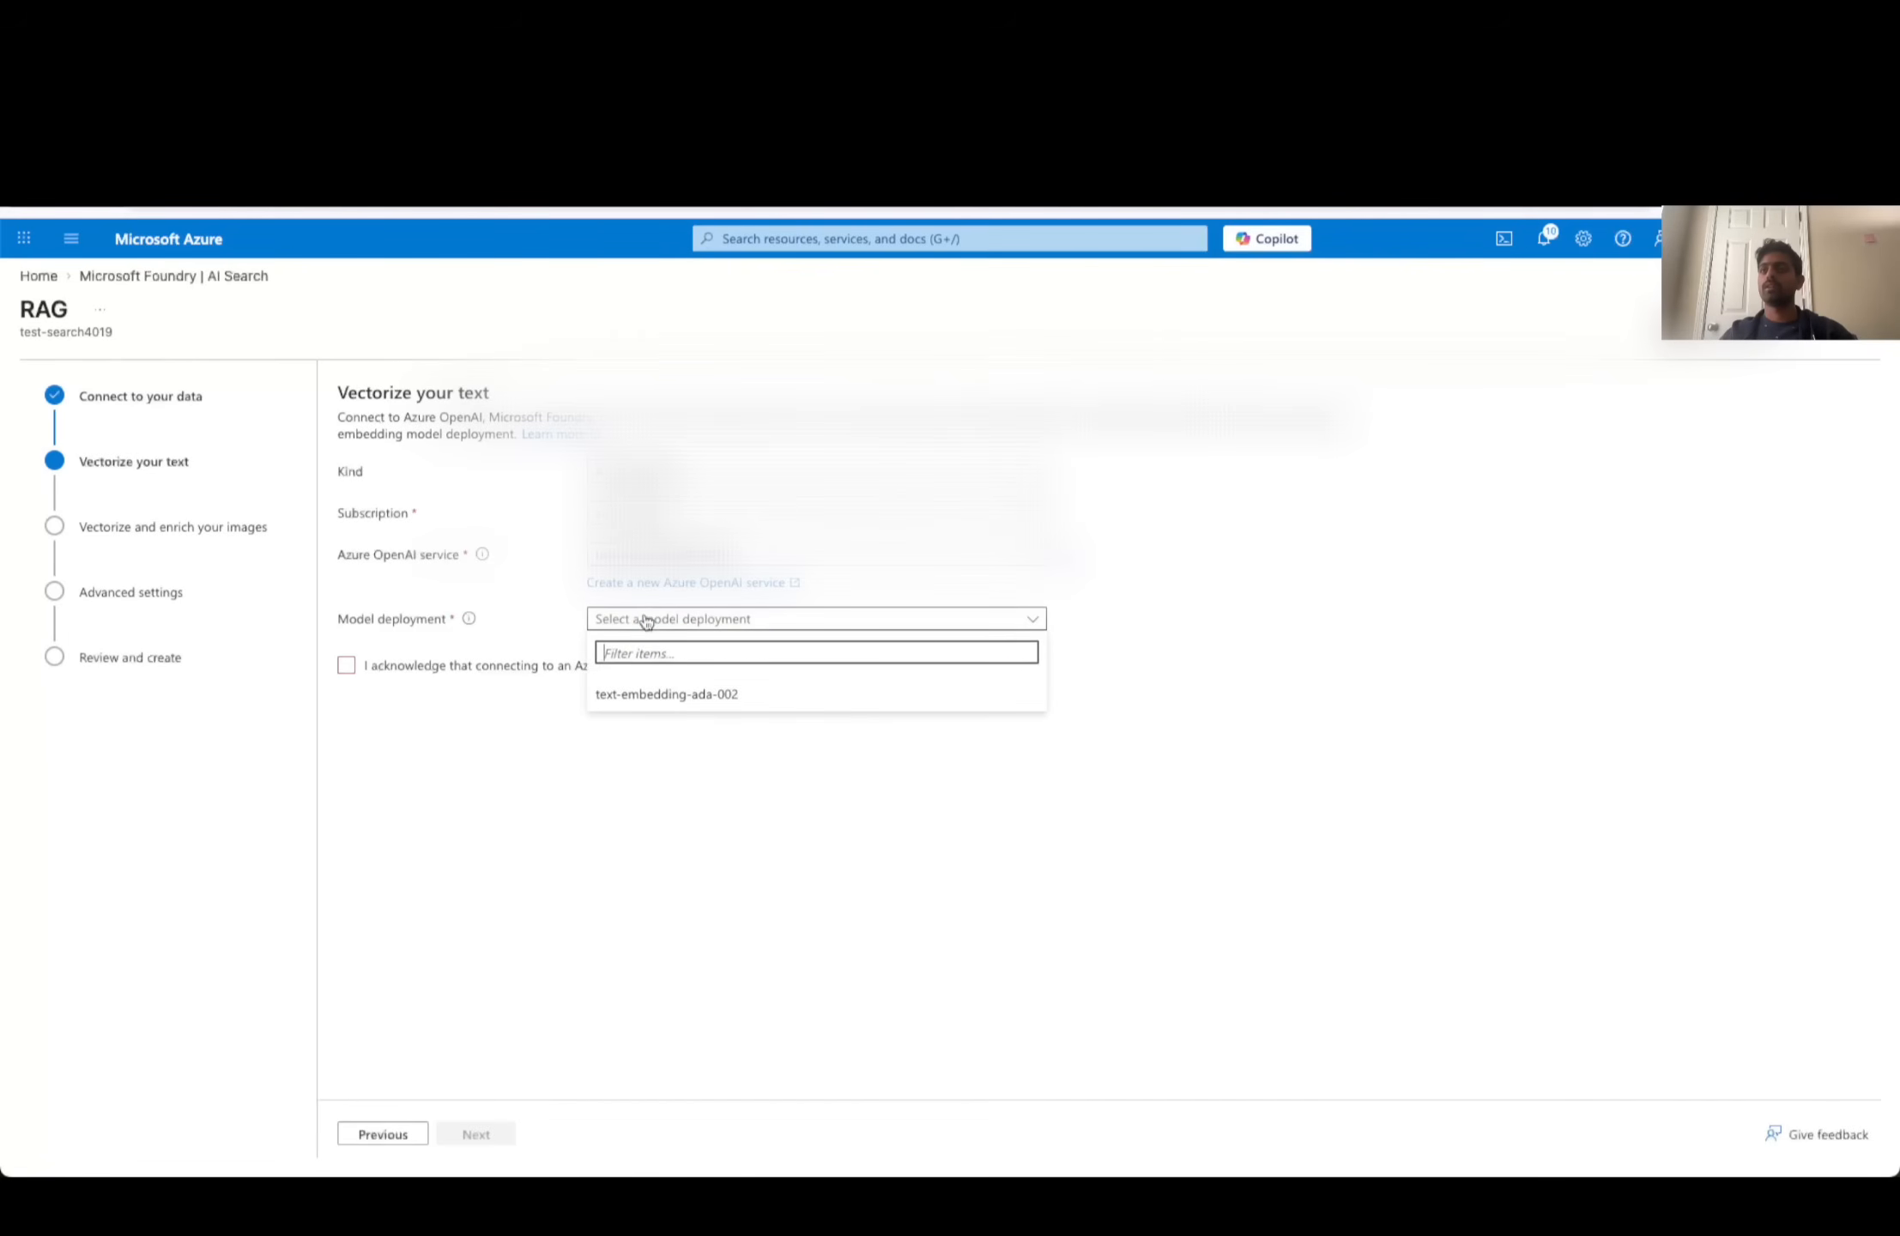
pyautogui.click(667, 696)
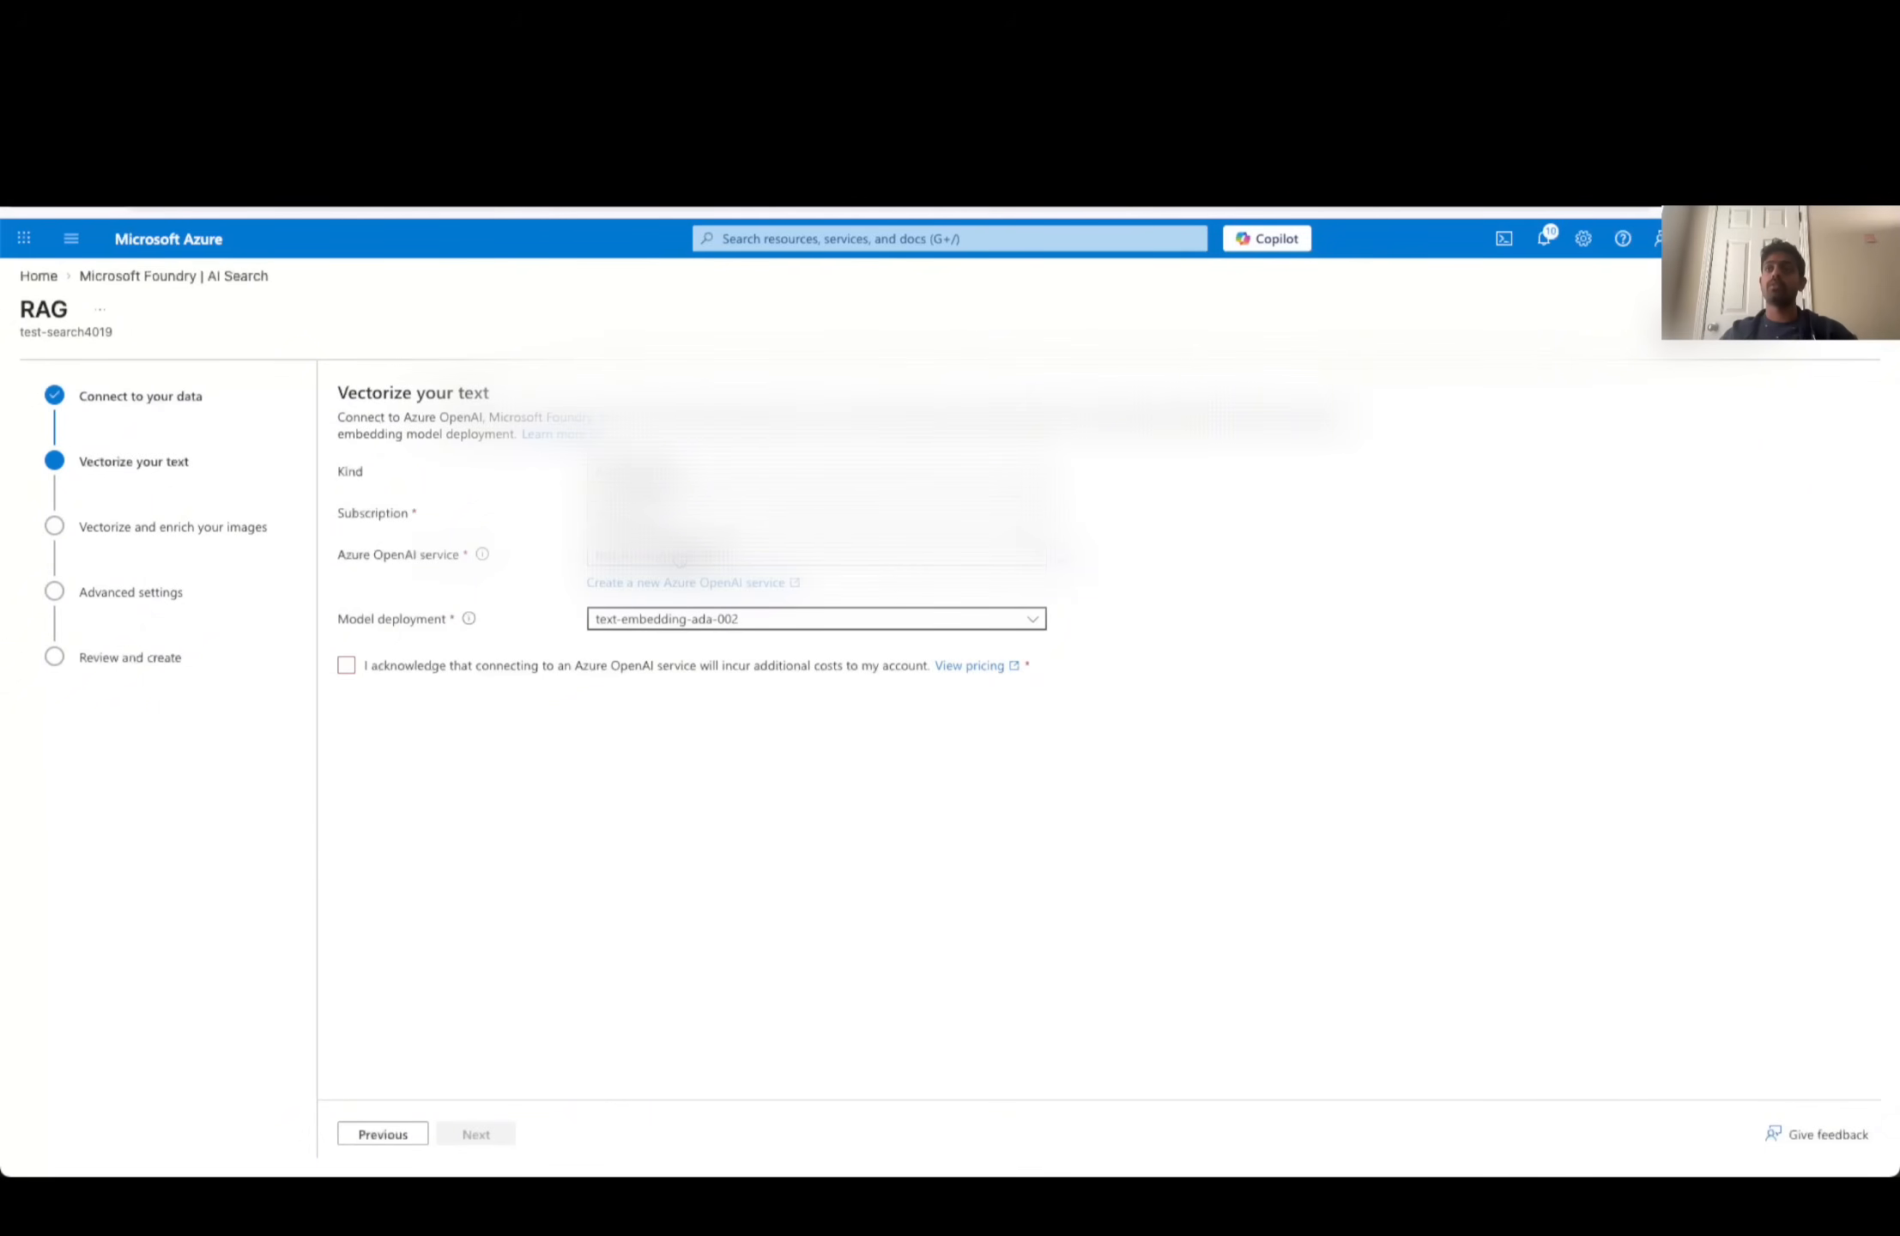
pyautogui.click(679, 558)
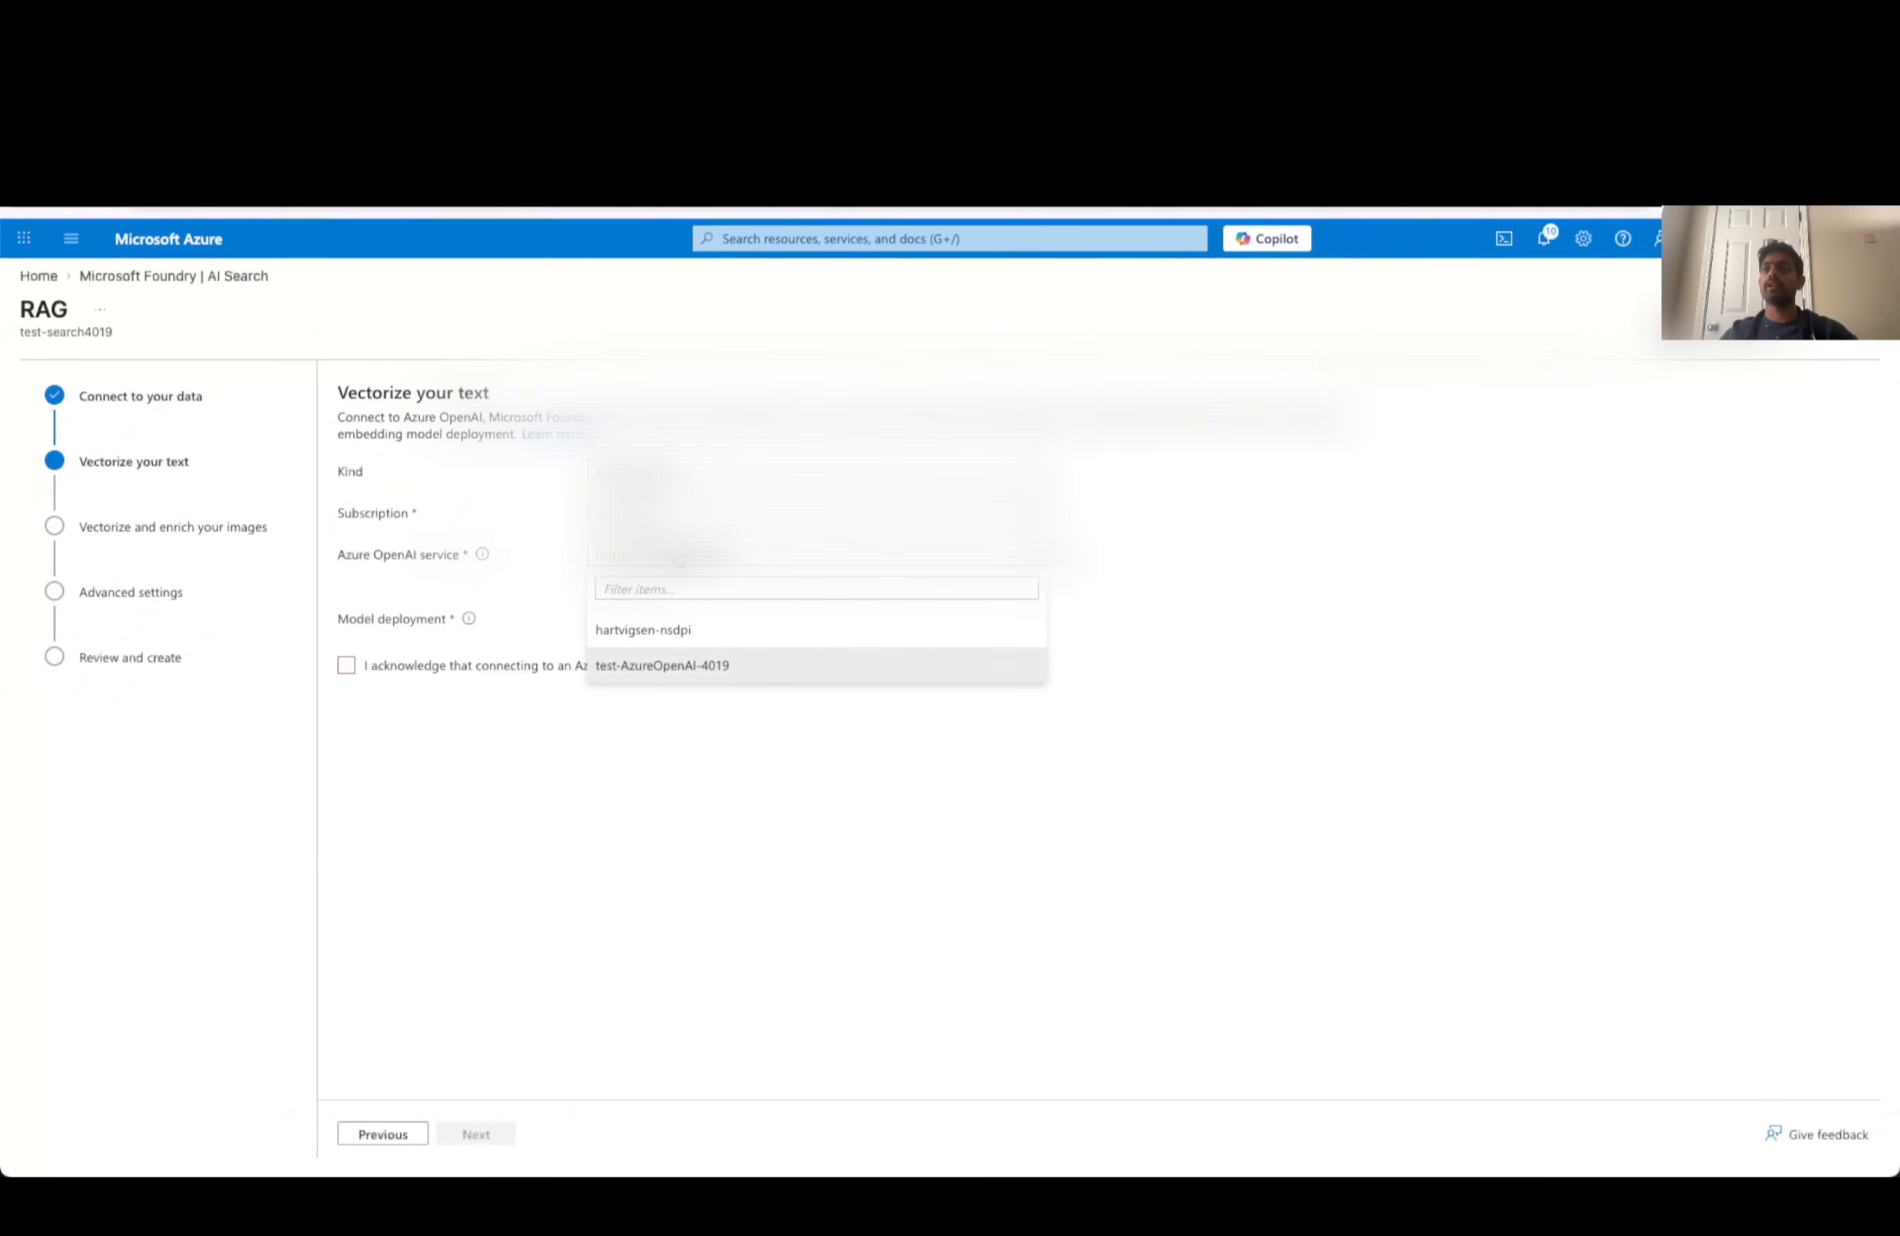
pyautogui.click(1504, 650)
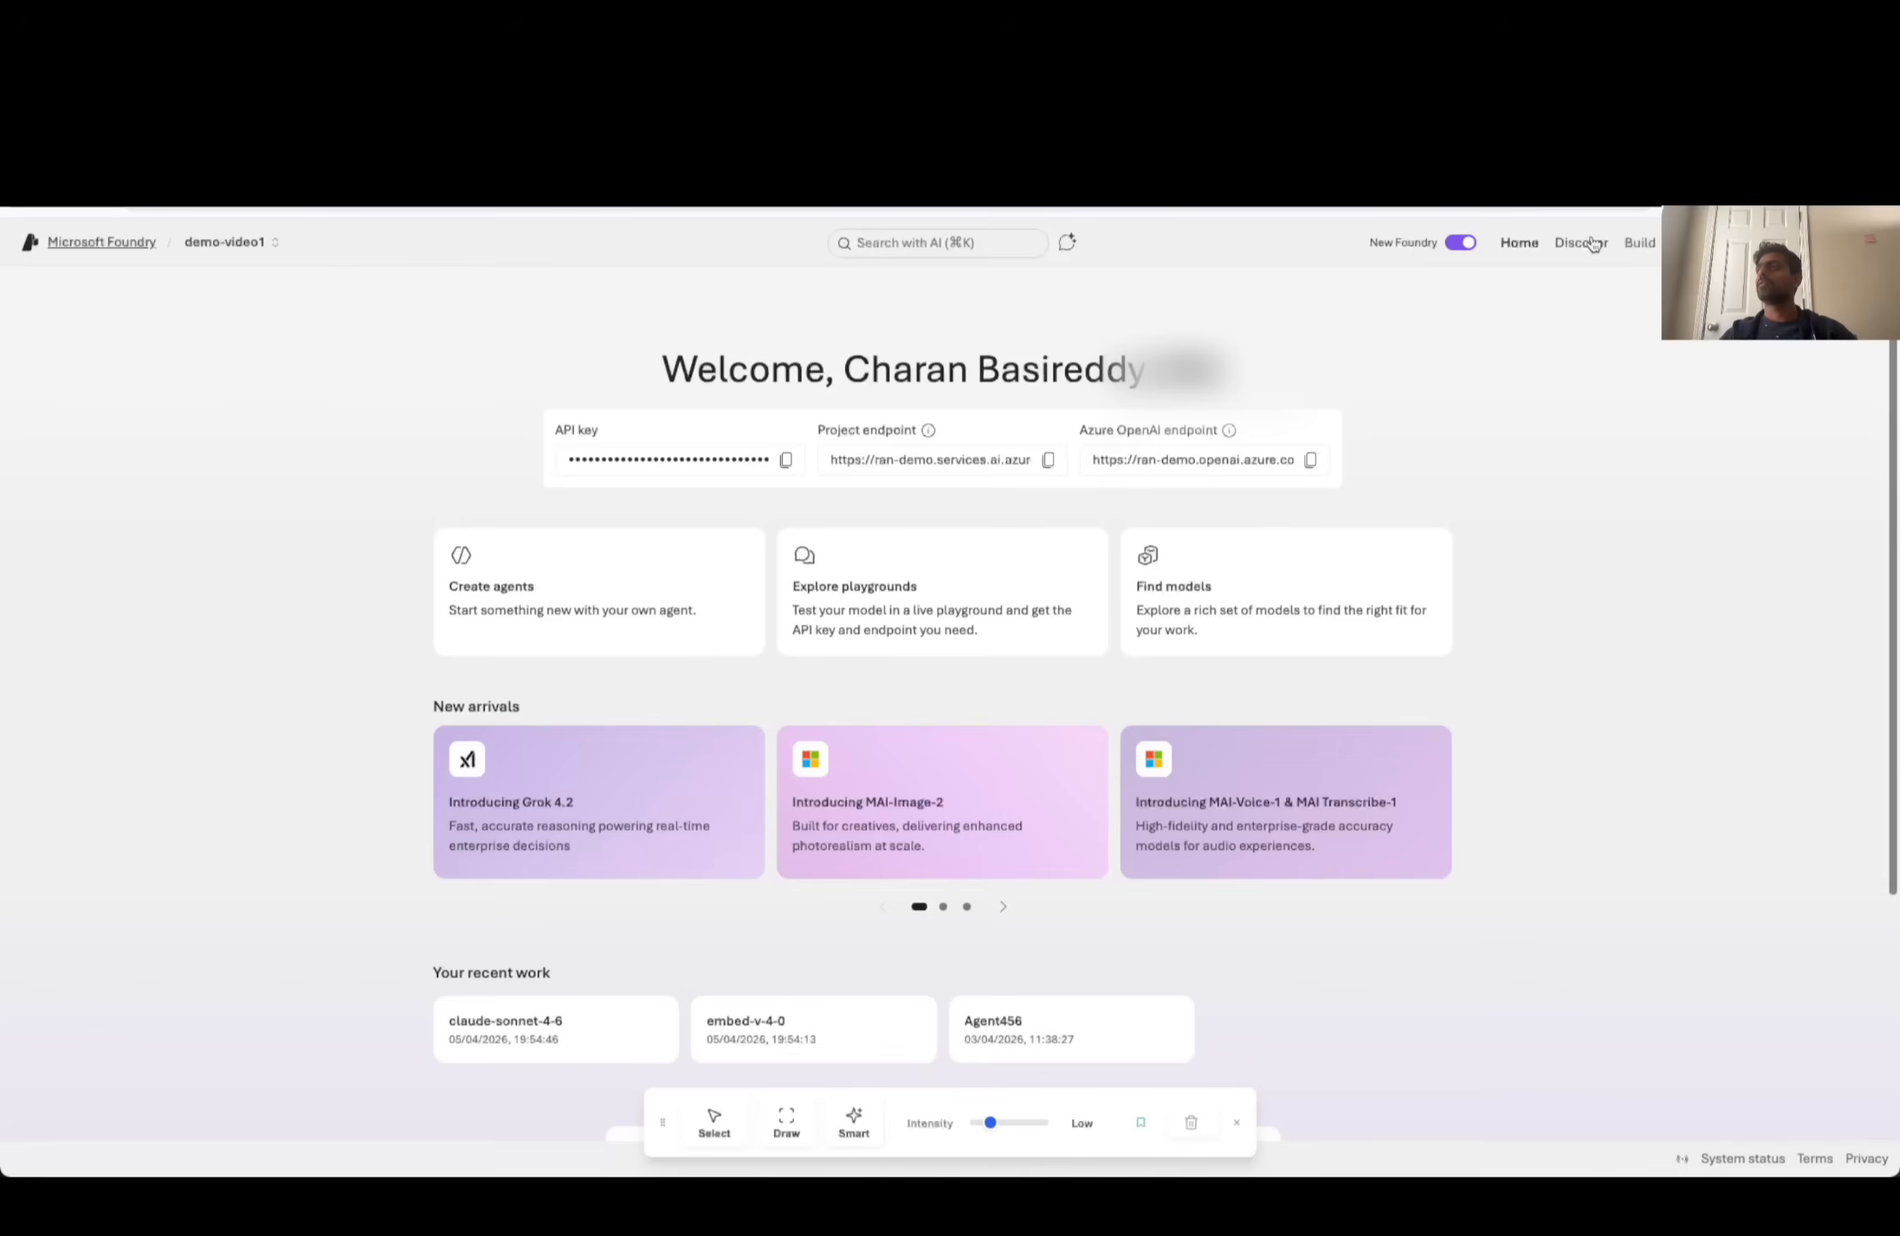
# - Switch to Microsoft Foundry, view the demo-video1 project's model deployments and open the catalog for deploying a base model
pyautogui.click(1638, 245)
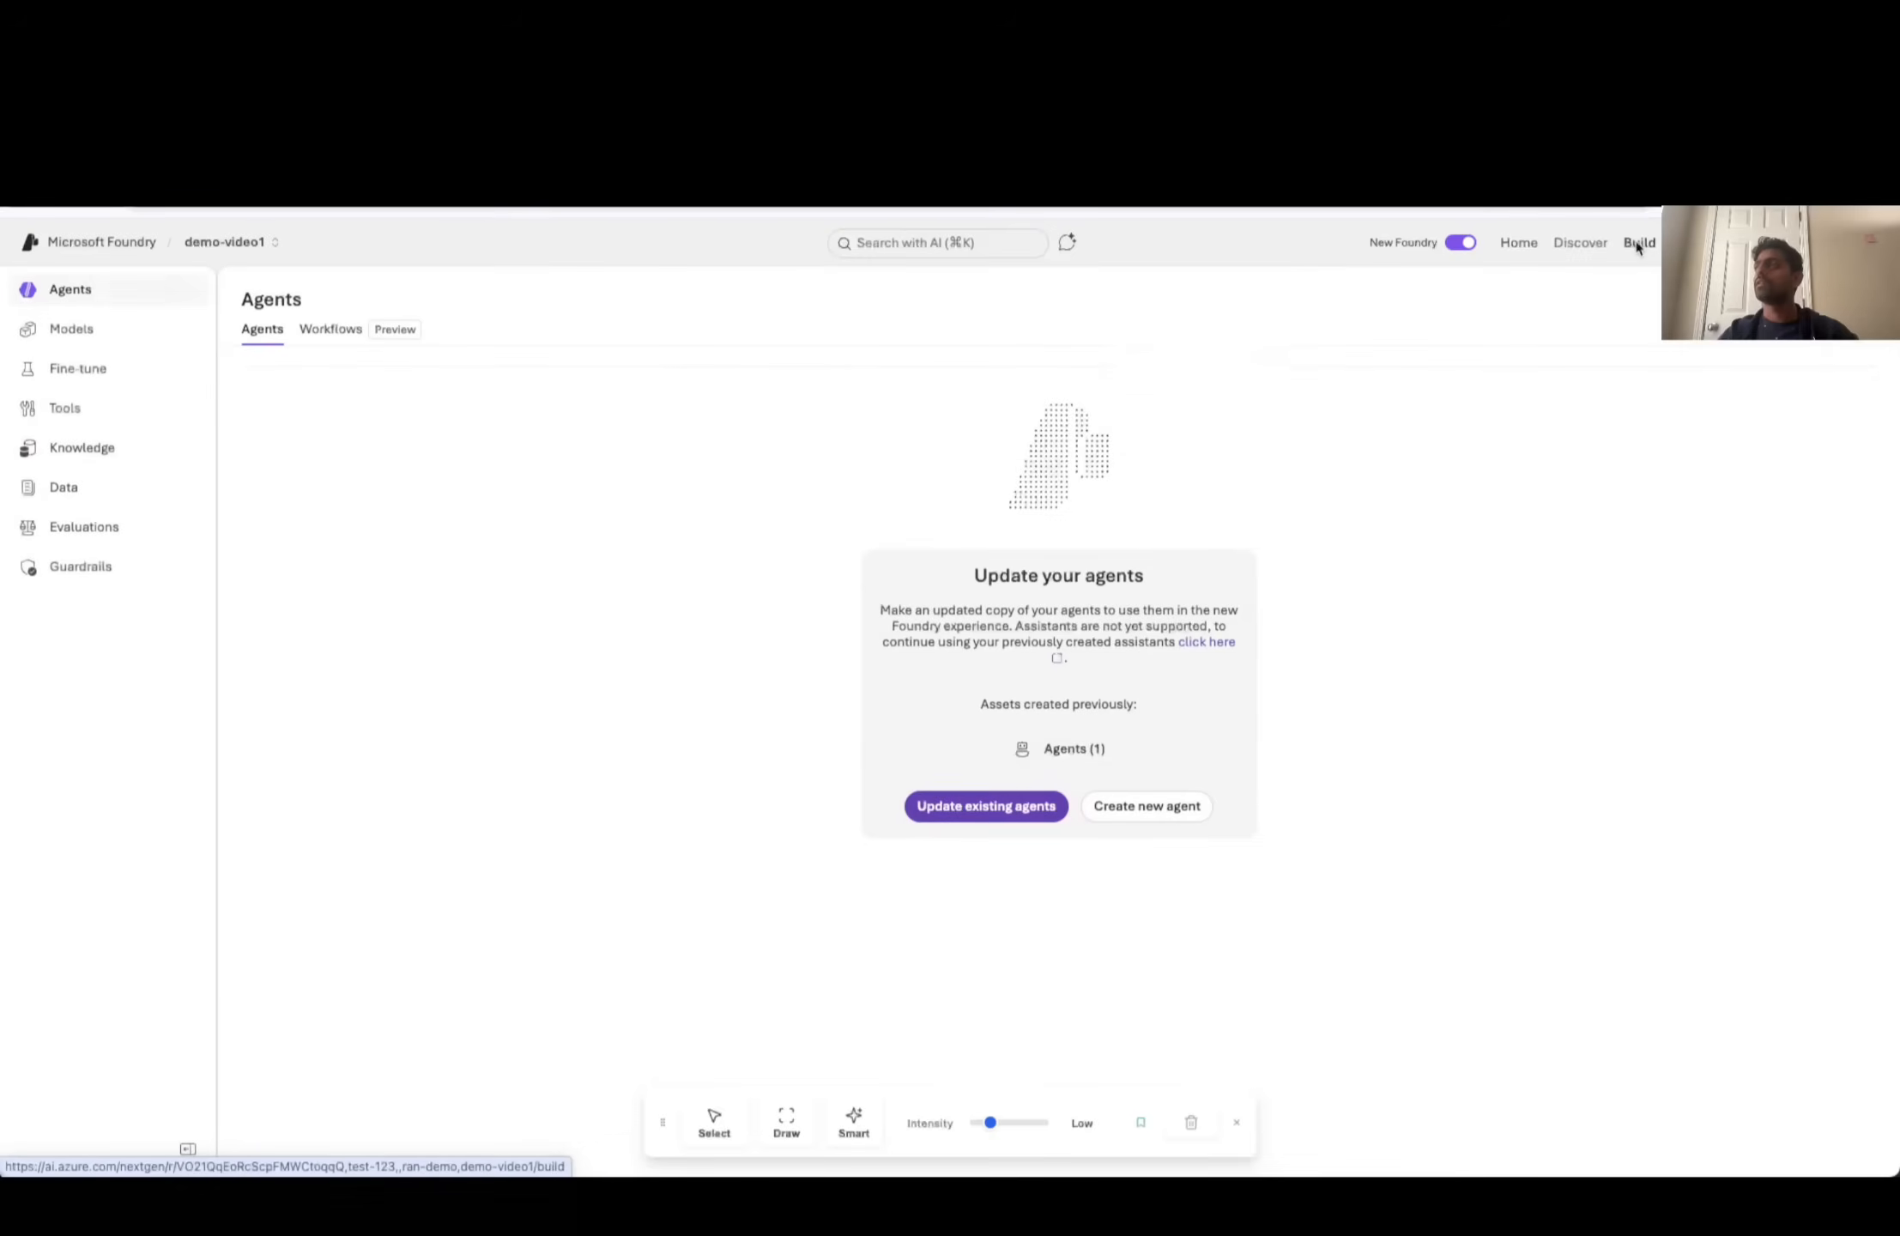
pyautogui.click(81, 333)
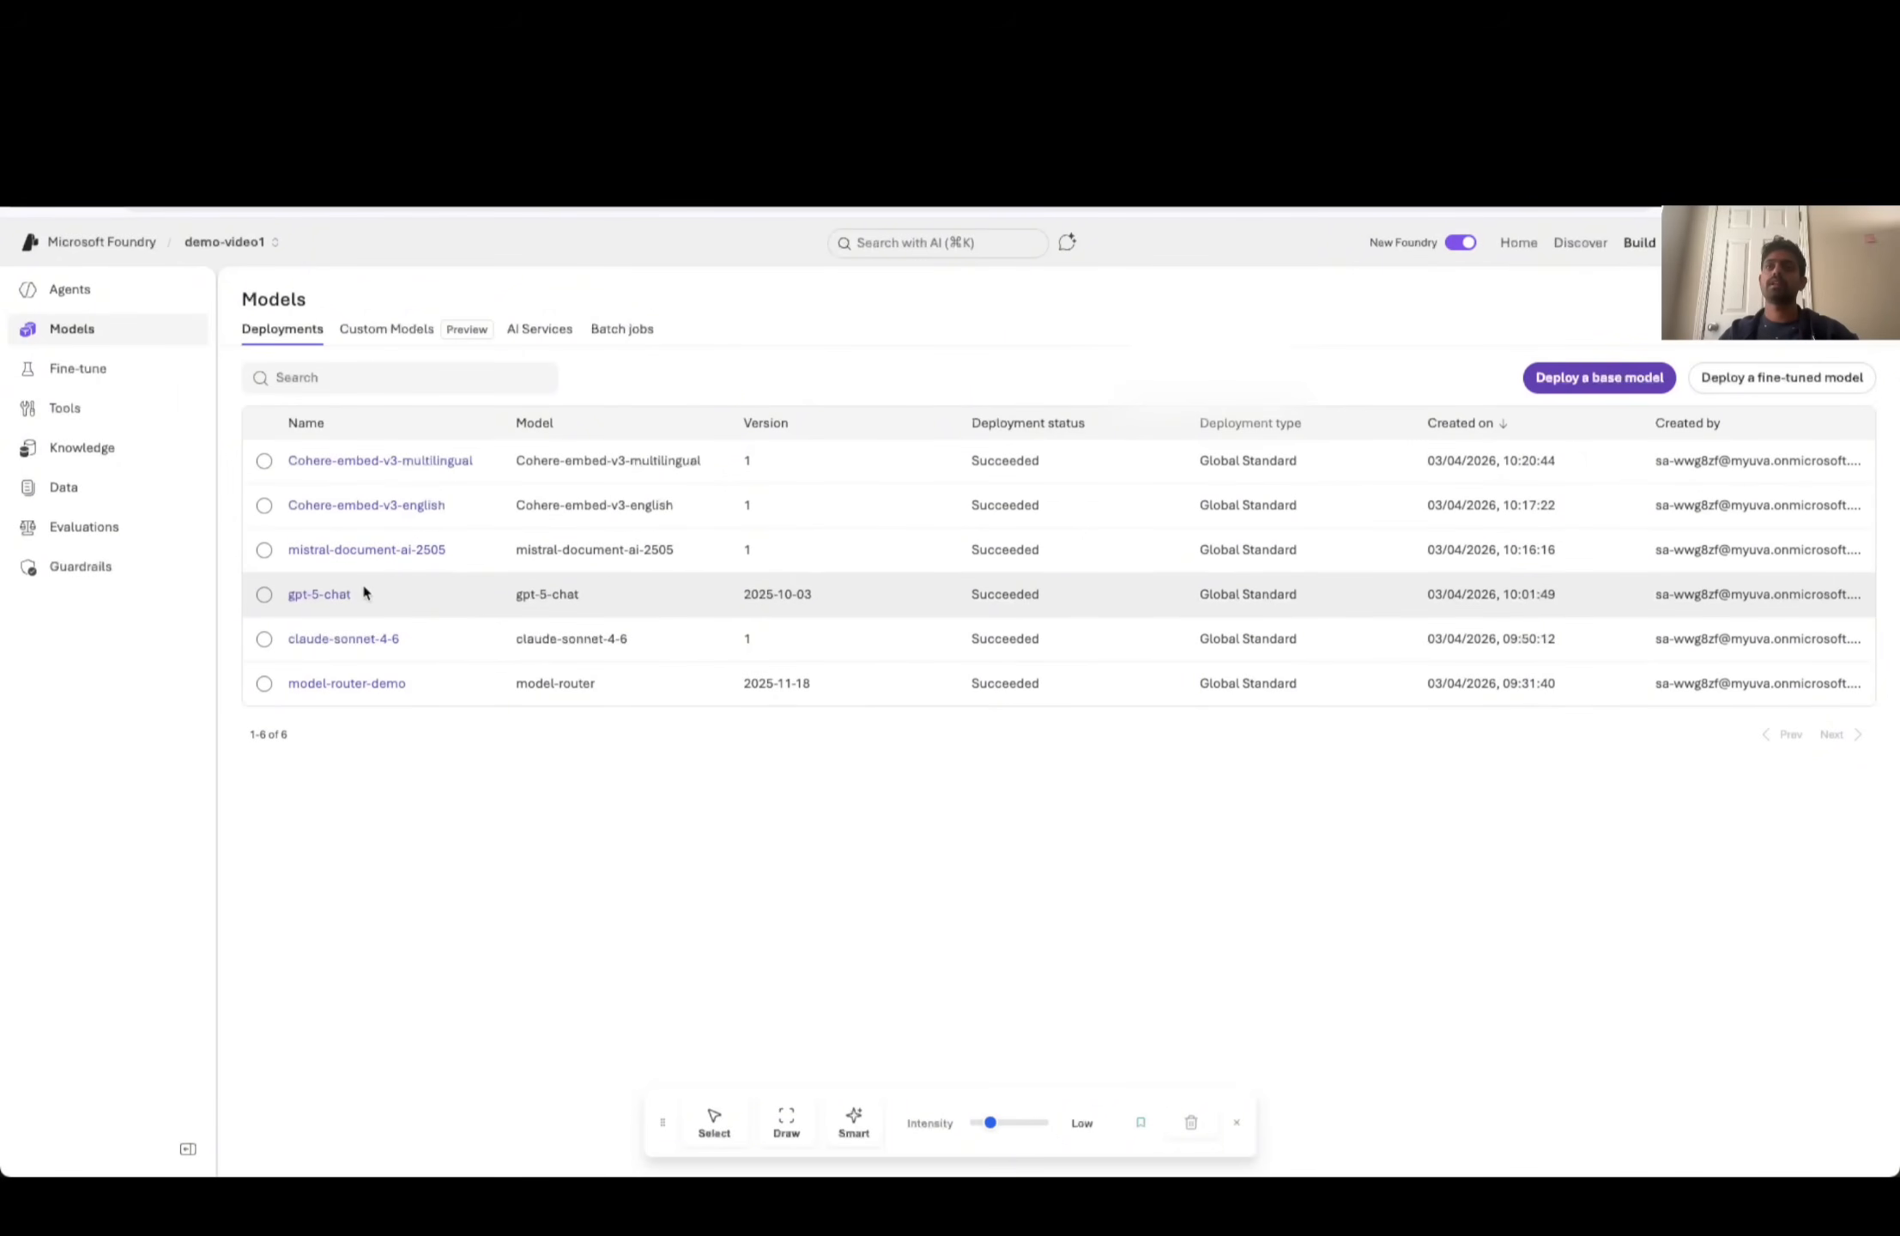
pyautogui.click(1607, 382)
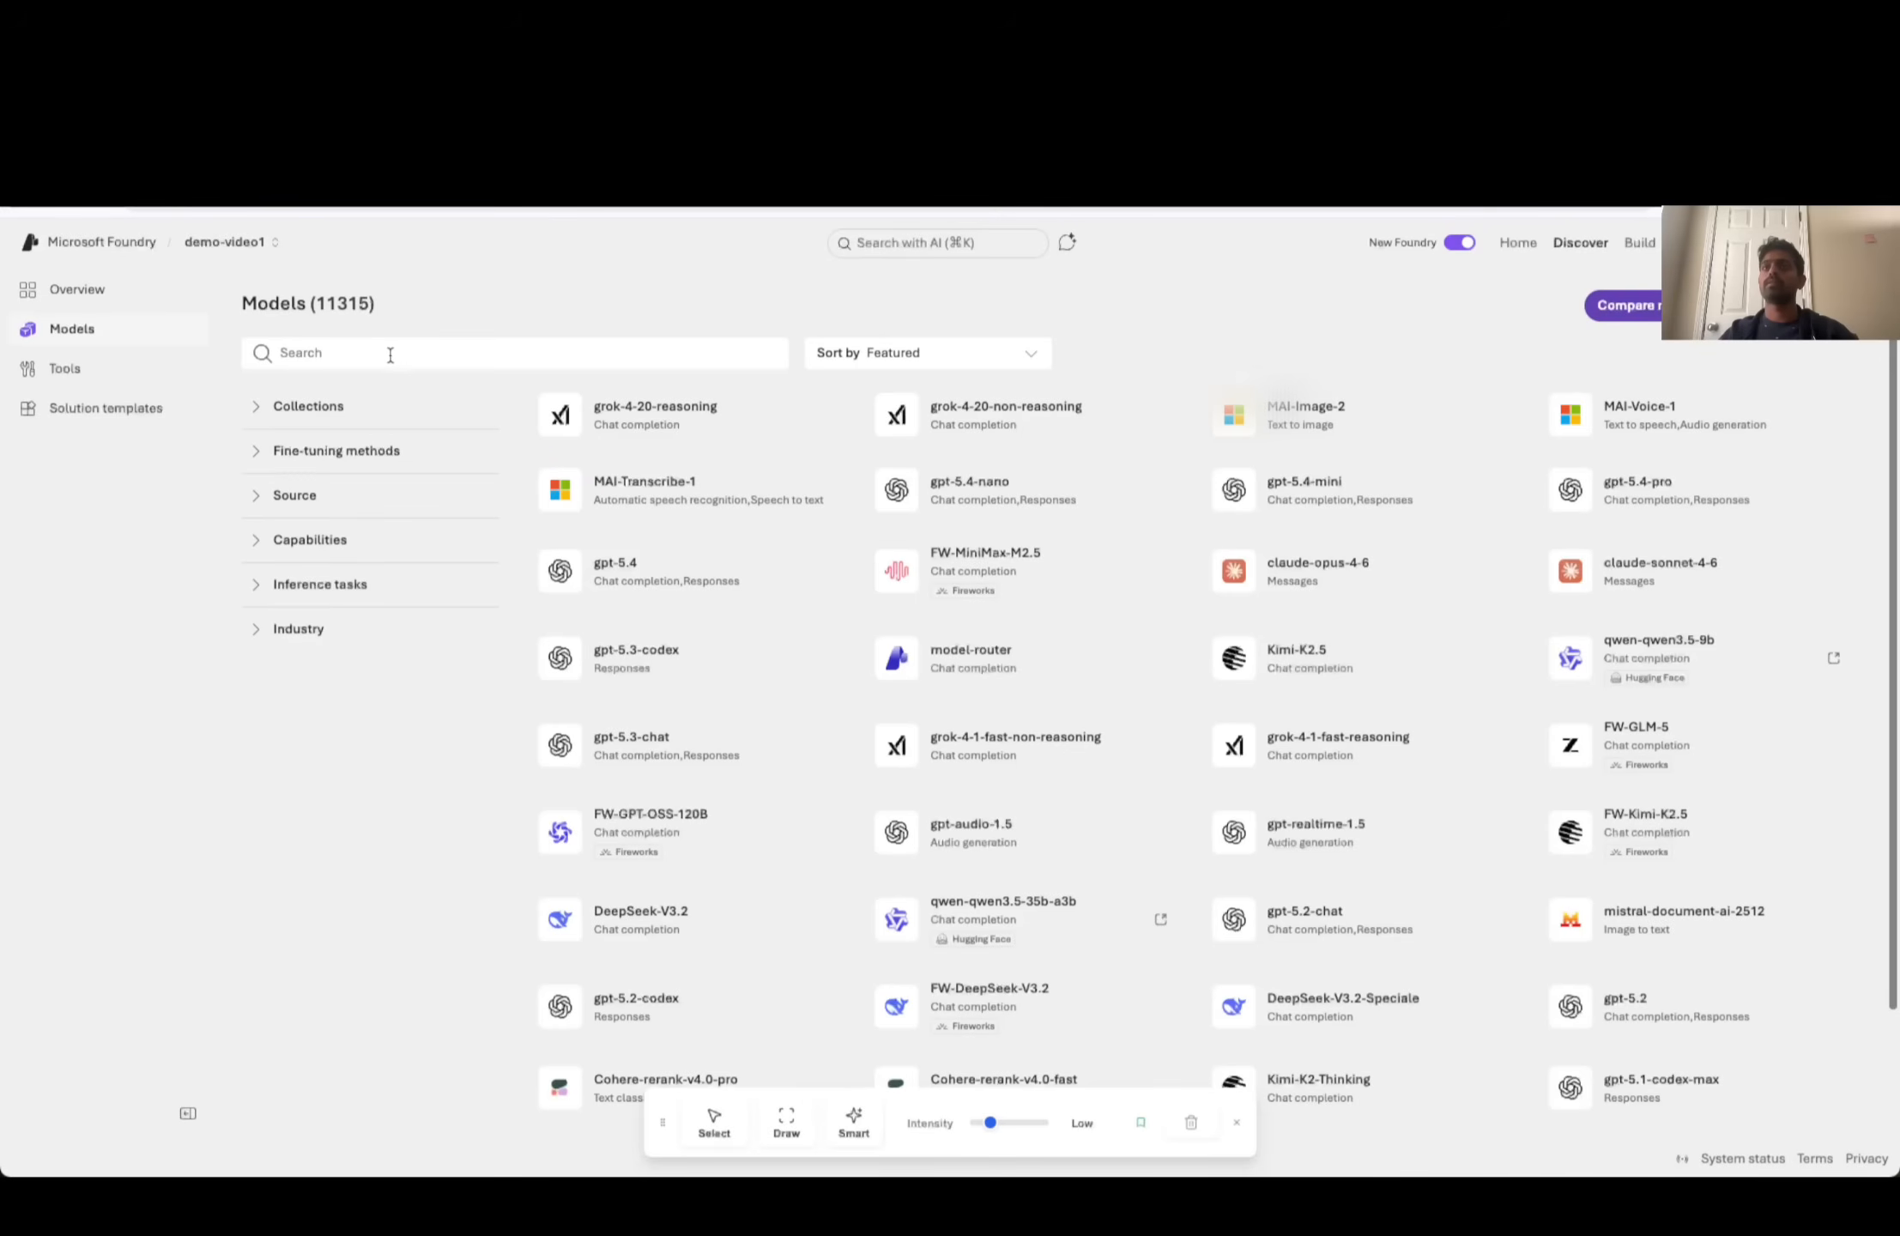
# - Search the model catalog for "embedding", open text-embedding-3-small and show its deployment options
pyautogui.click(442, 355)
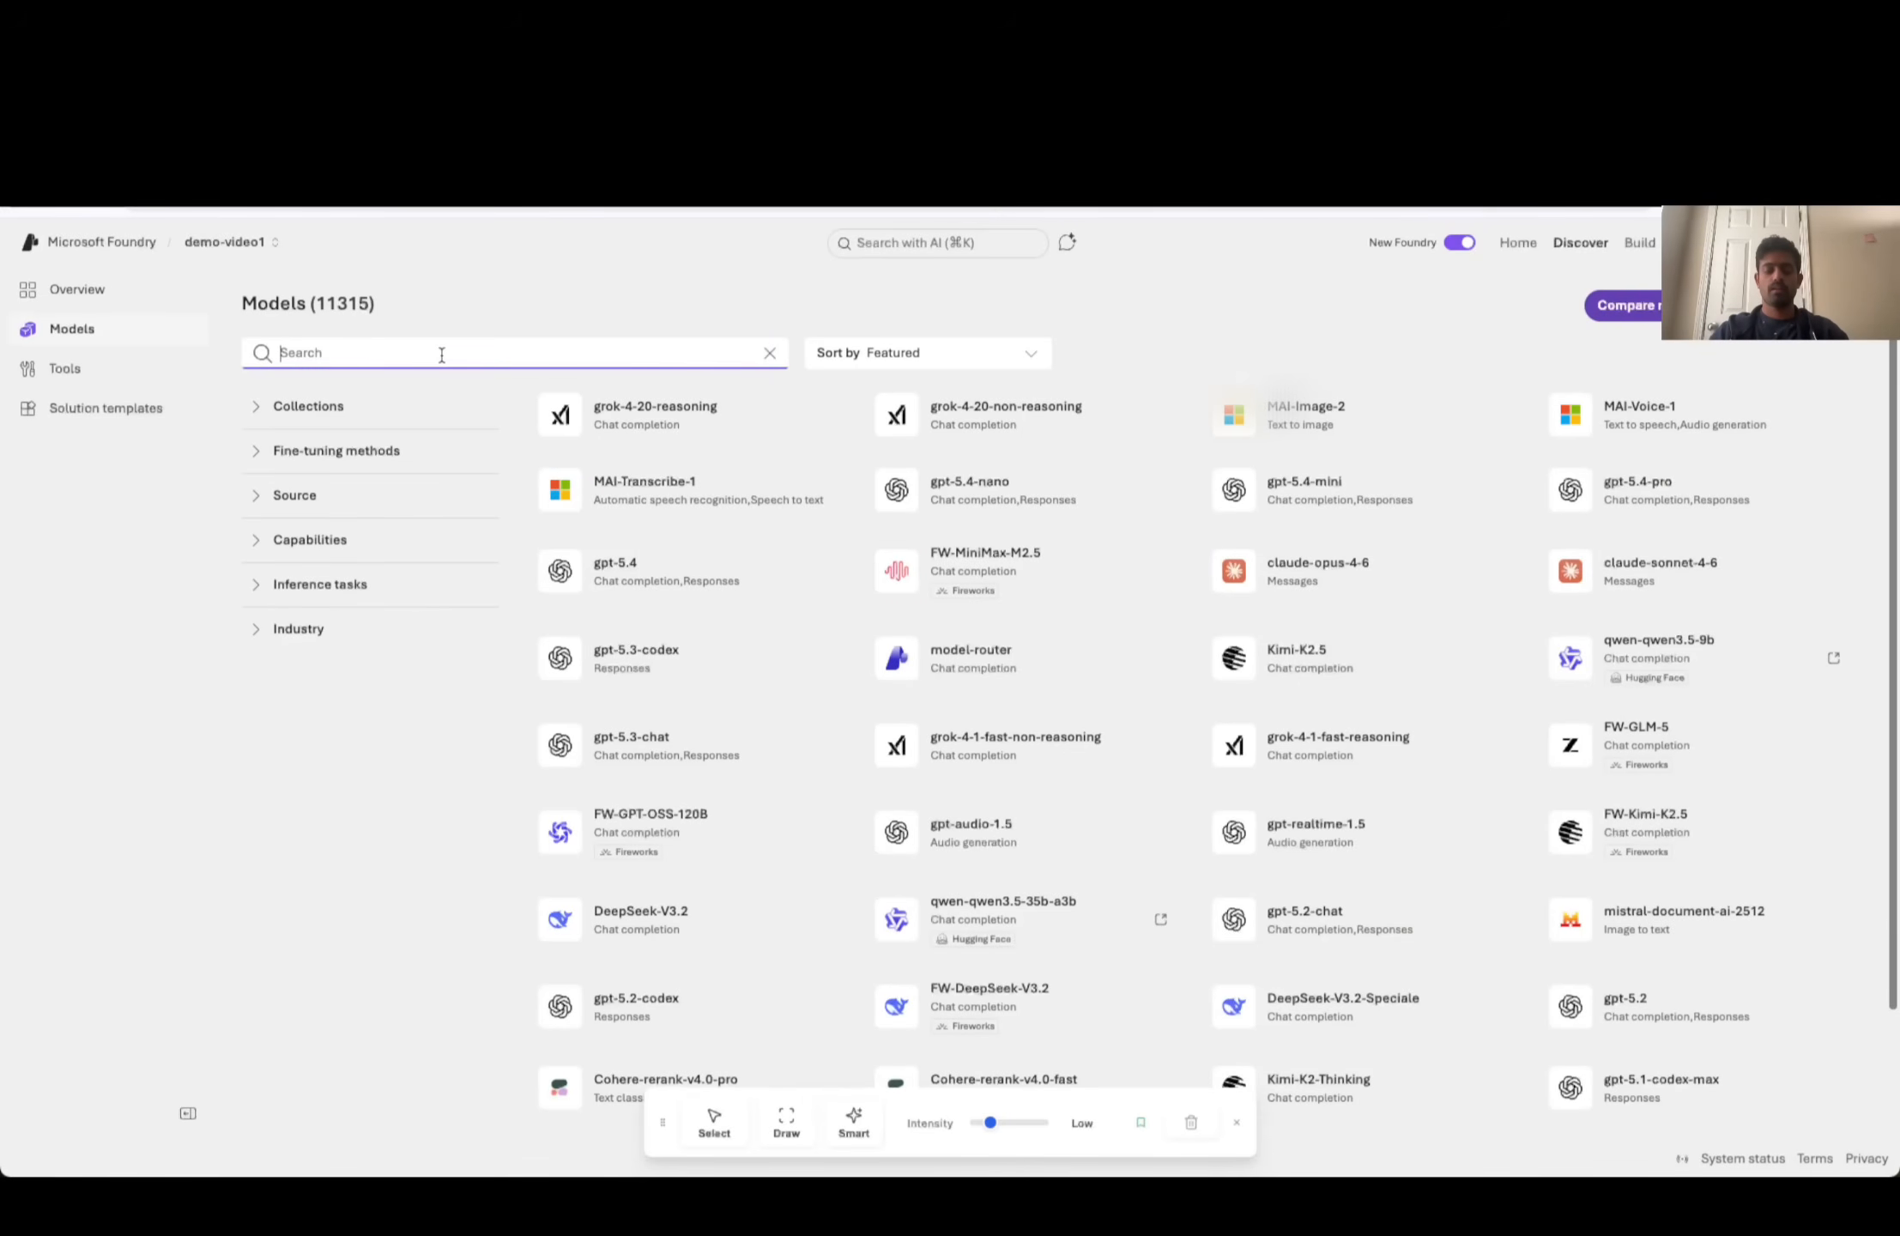
pyautogui.write('embedding')
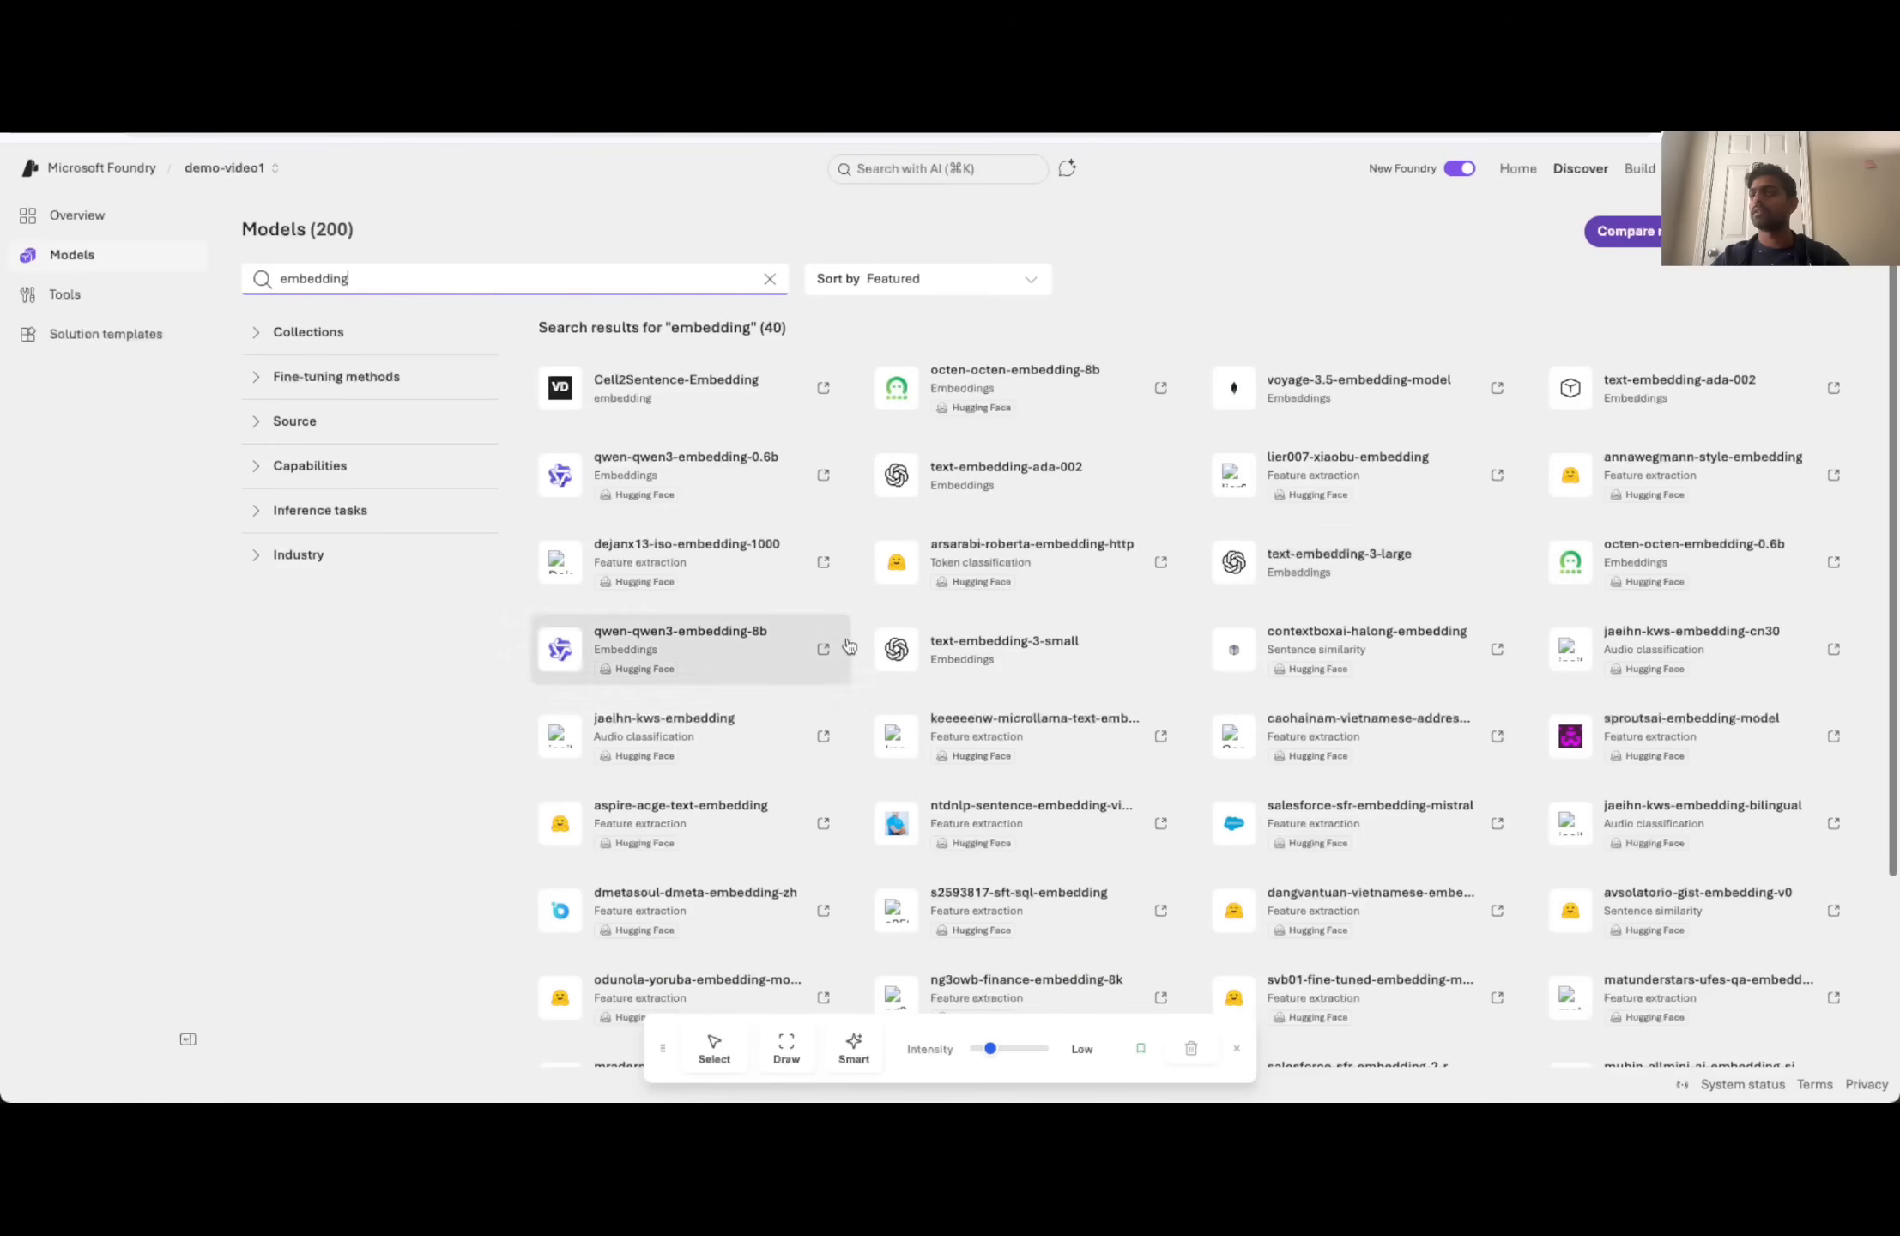
pyautogui.click(977, 650)
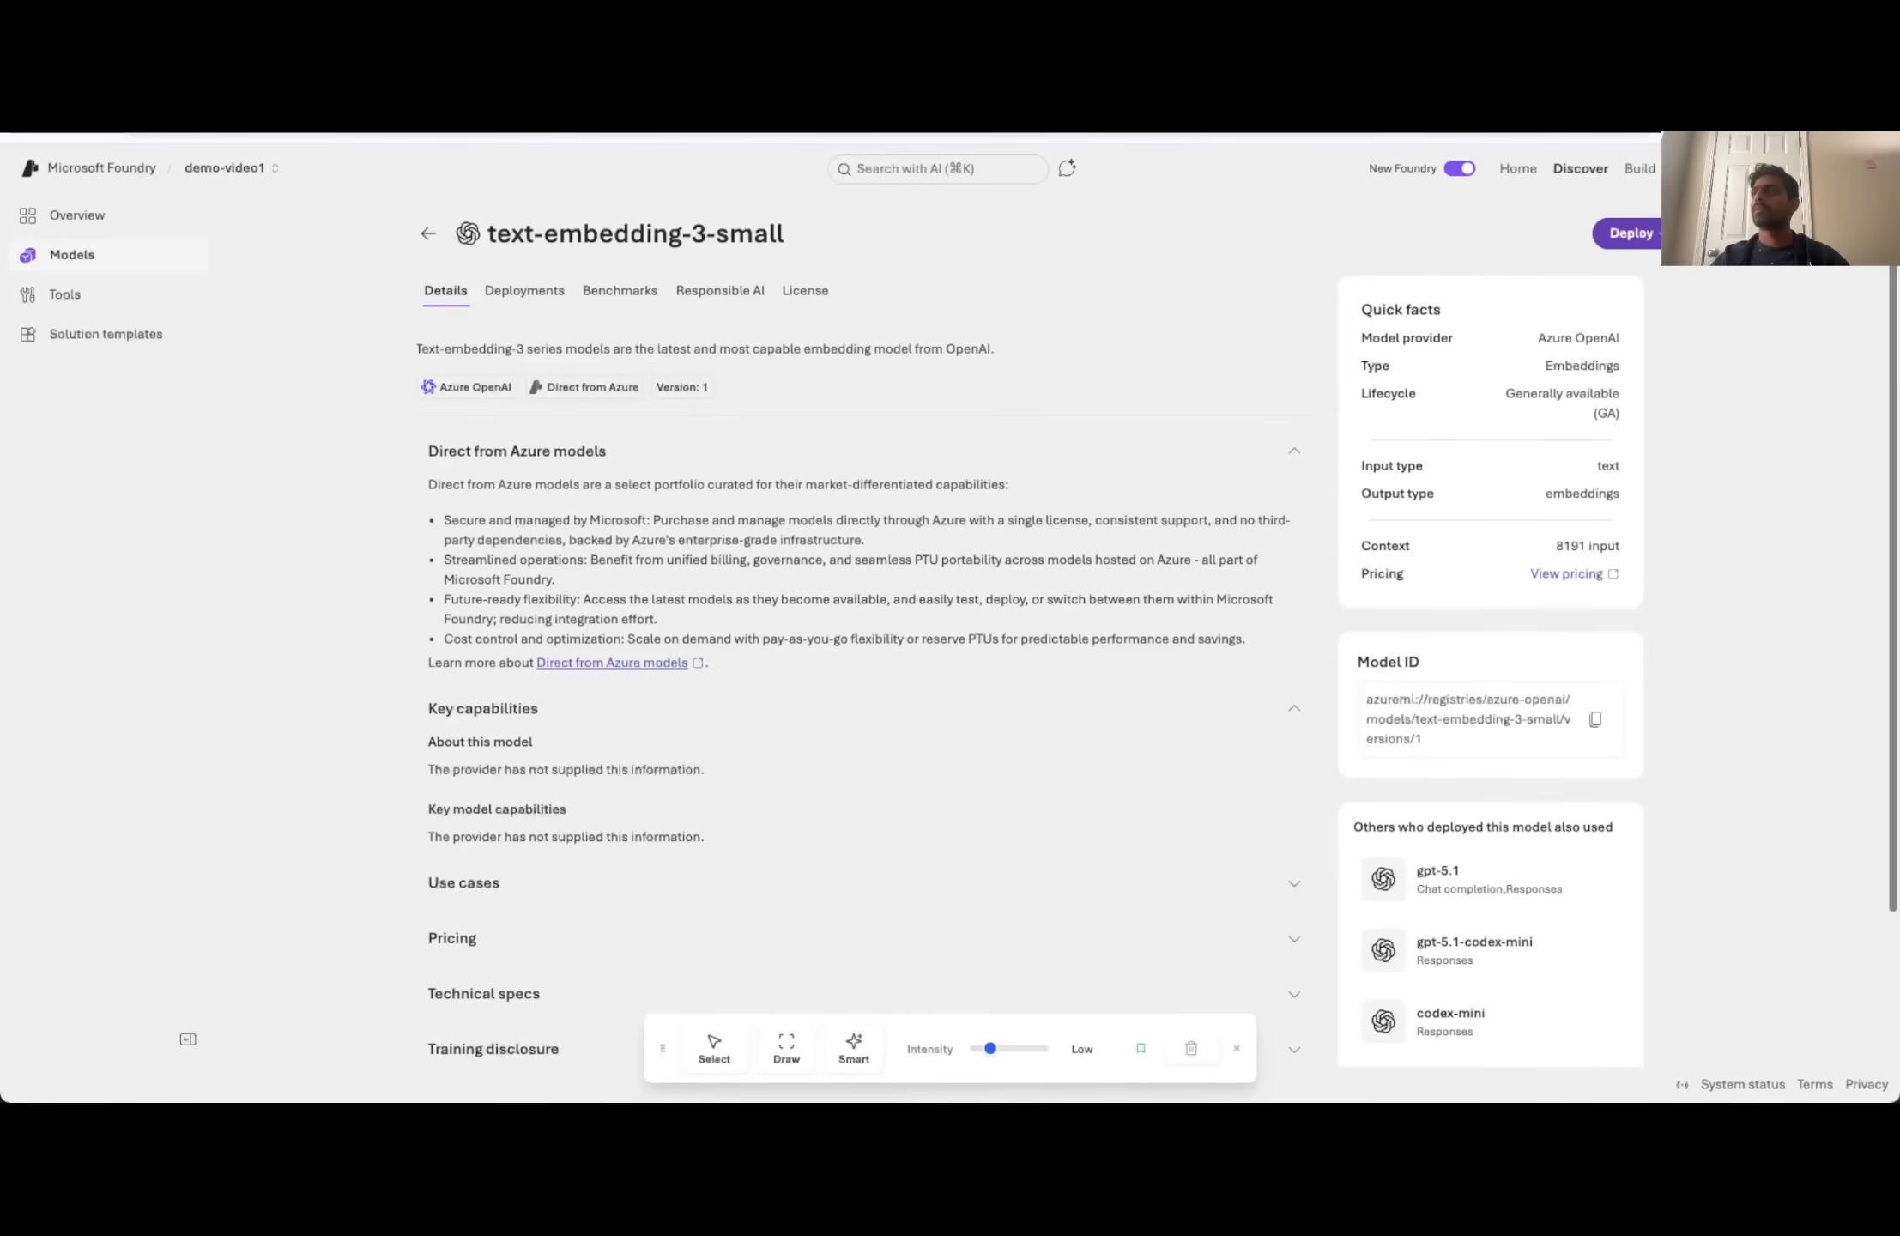
pyautogui.click(1634, 233)
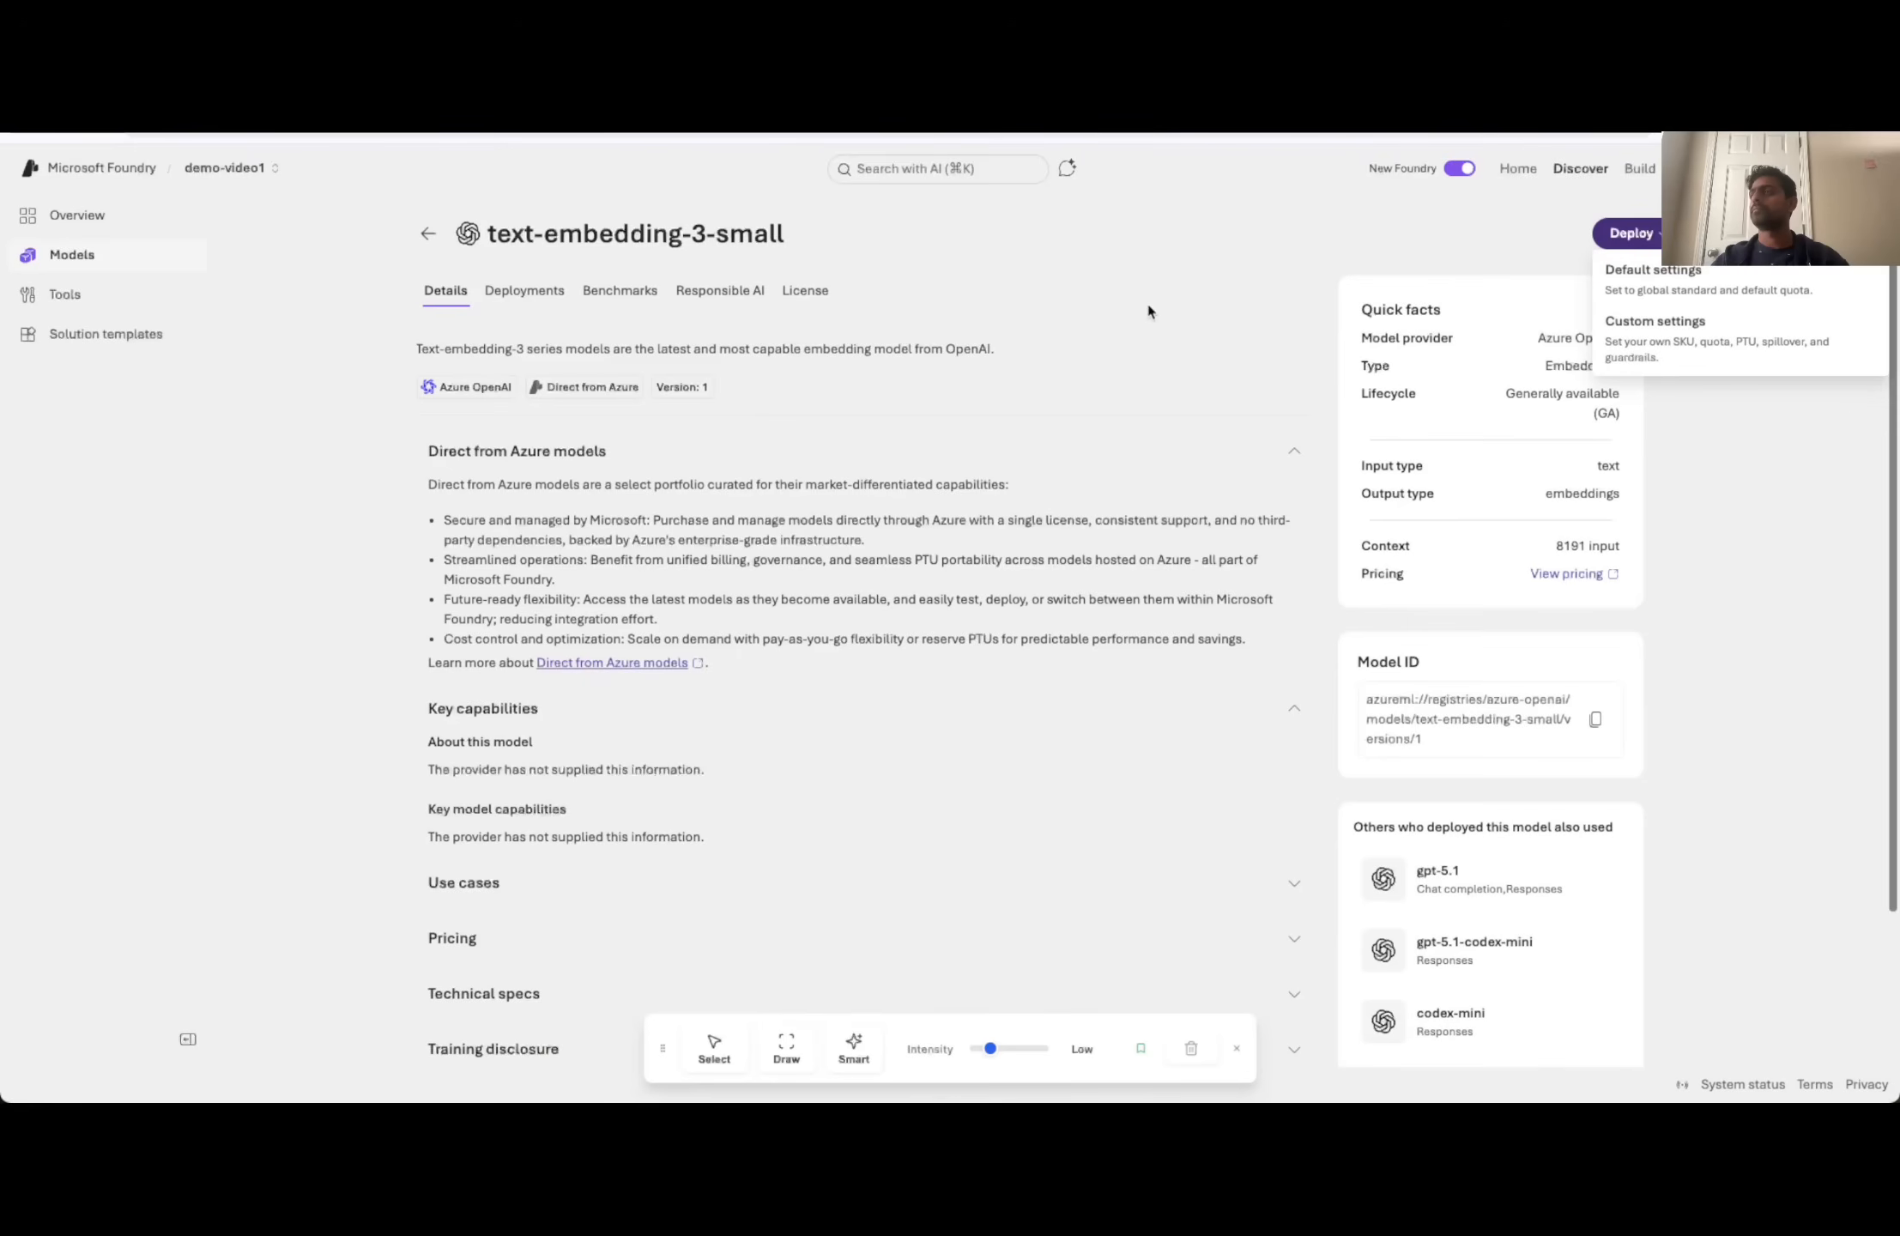
# - Deploy text-embedding-3-small with default settings to the demo-video1 project in the East US 2 region
pyautogui.click(1644, 240)
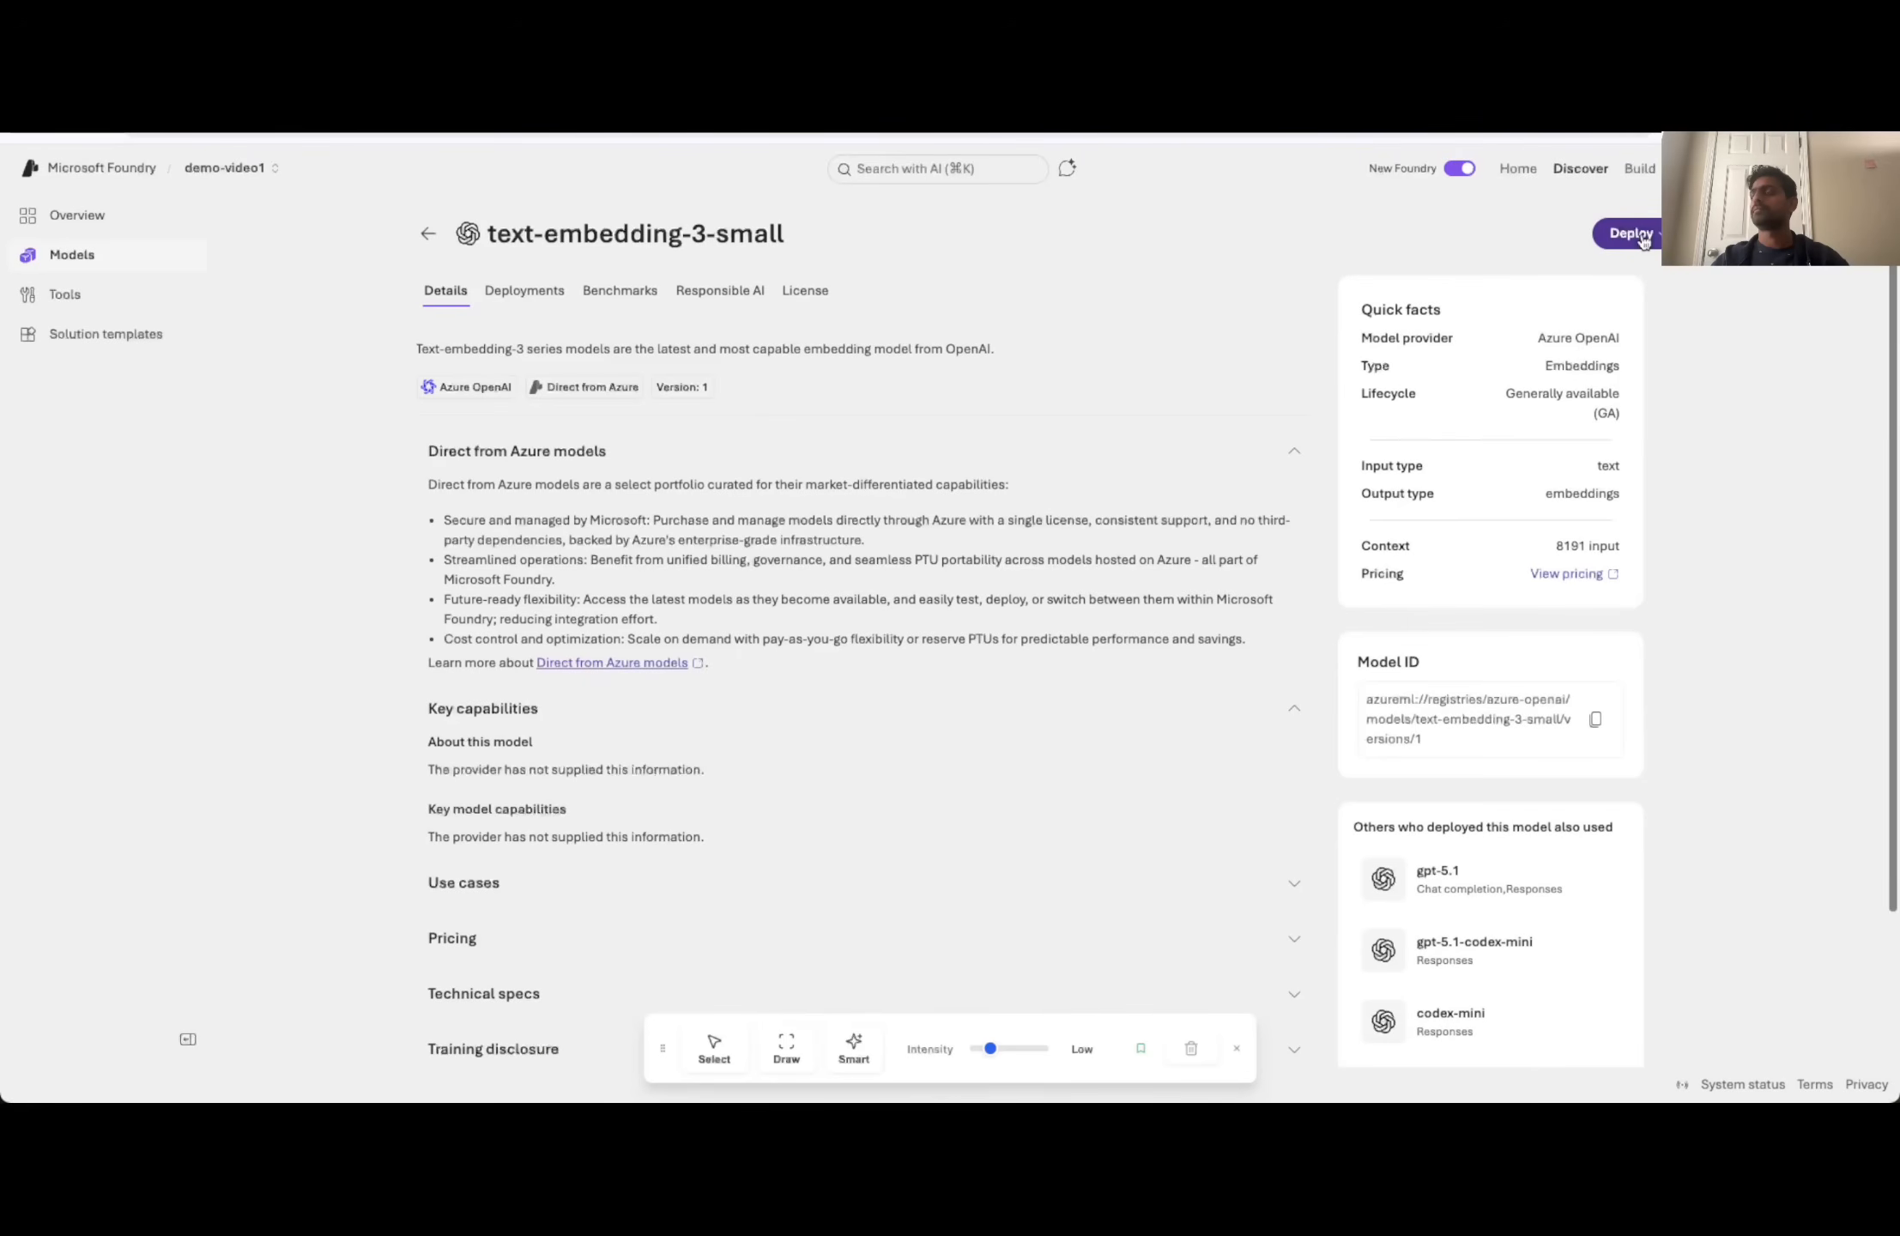
pyautogui.click(1642, 241)
pyautogui.click(1687, 281)
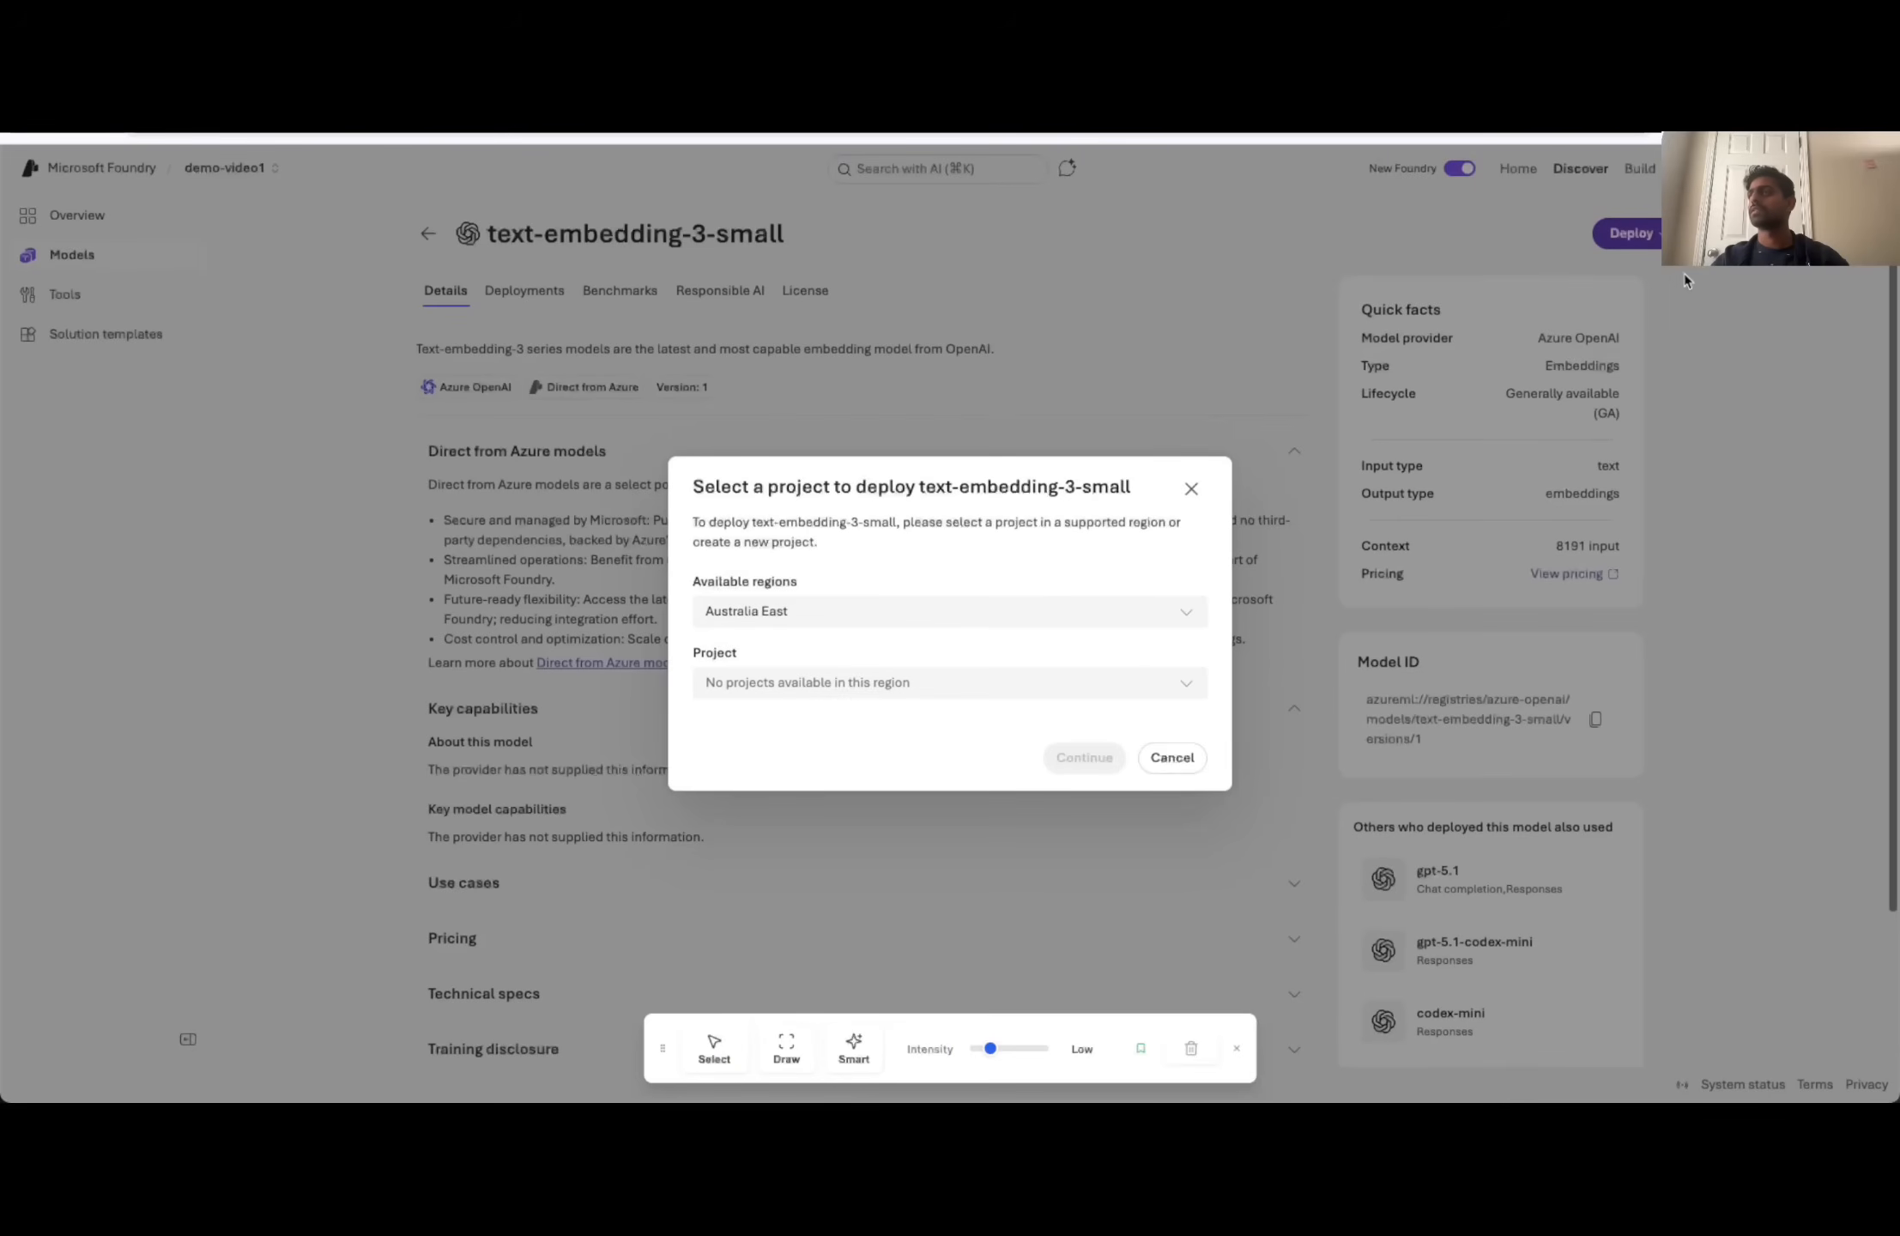
pyautogui.click(884, 611)
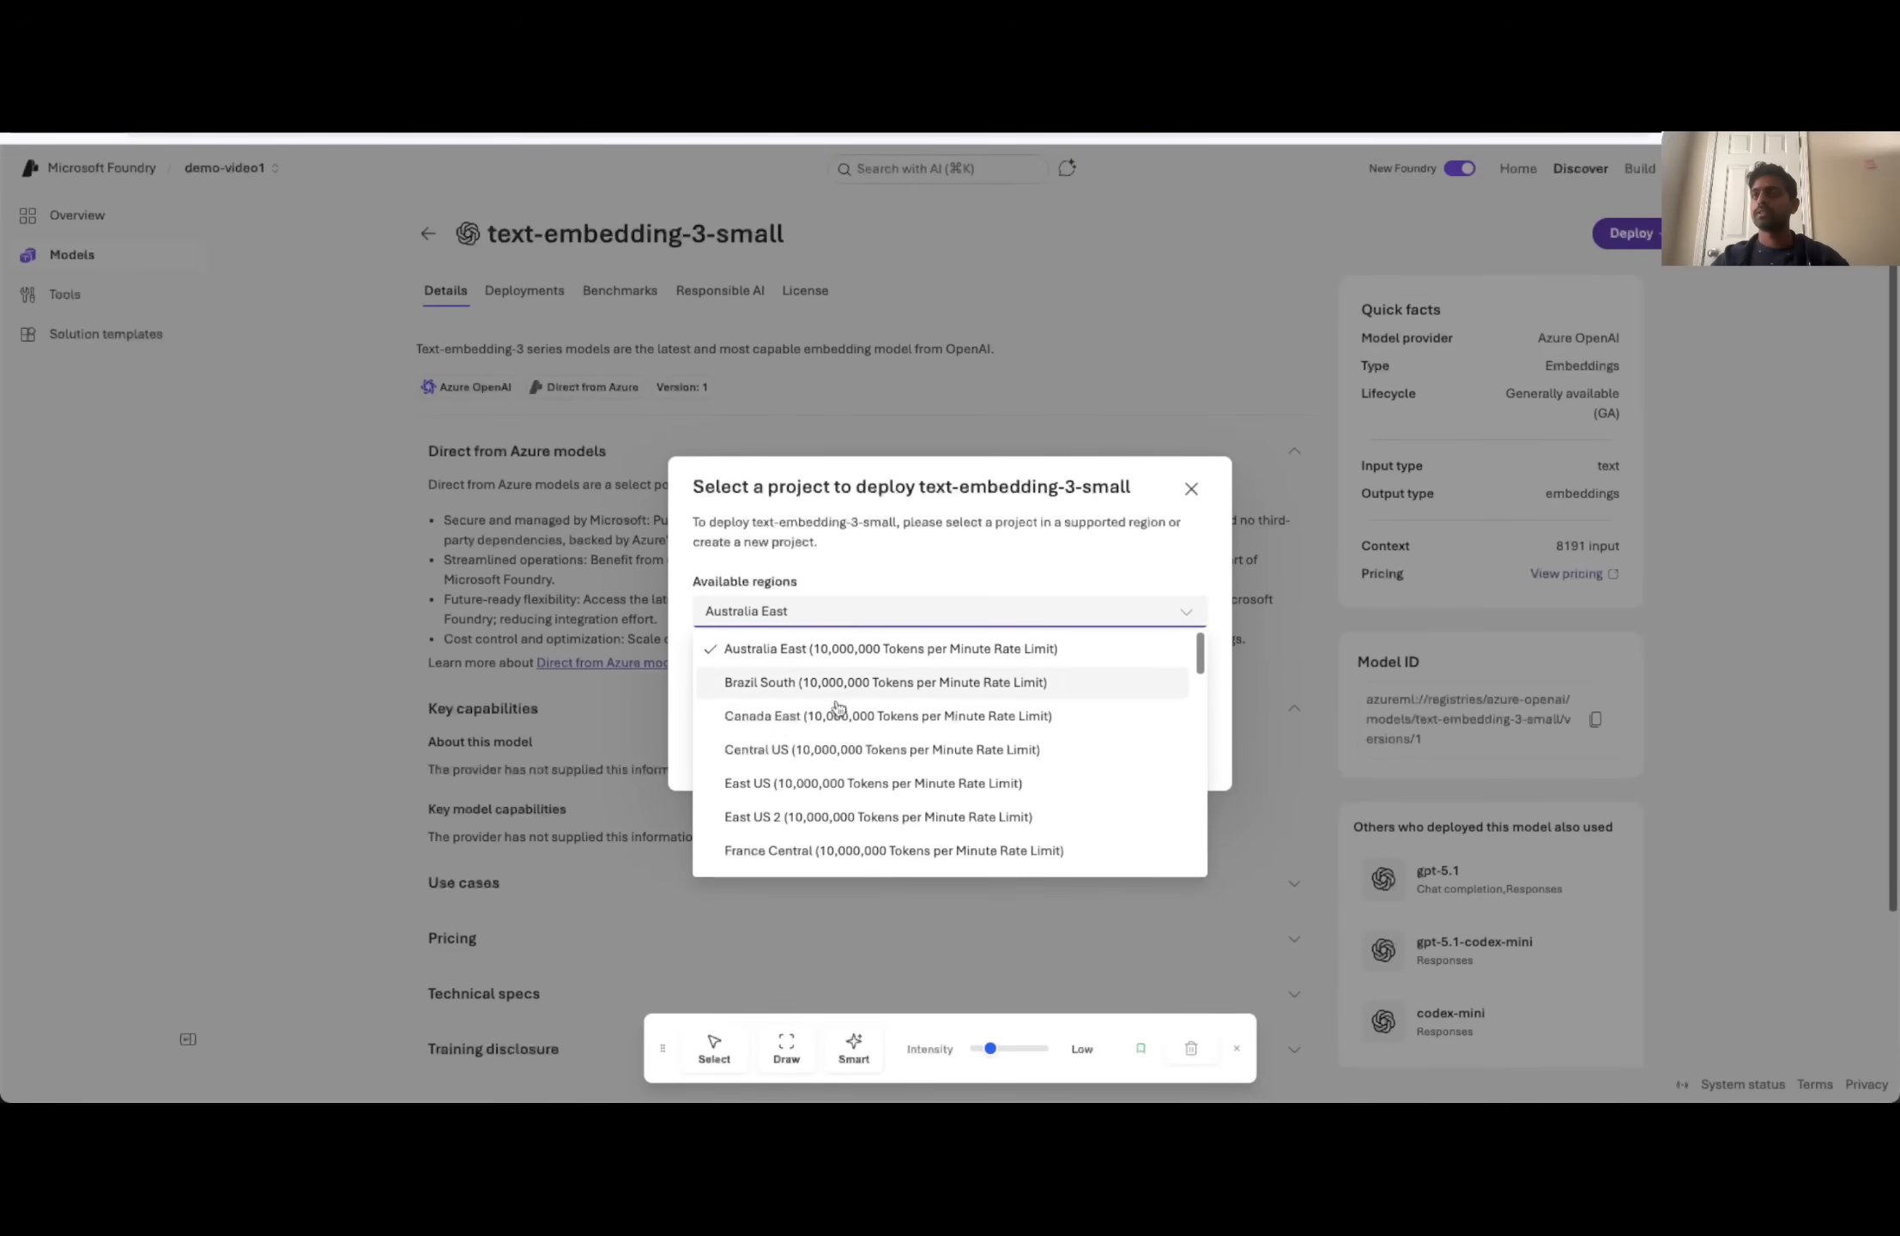
pyautogui.click(821, 817)
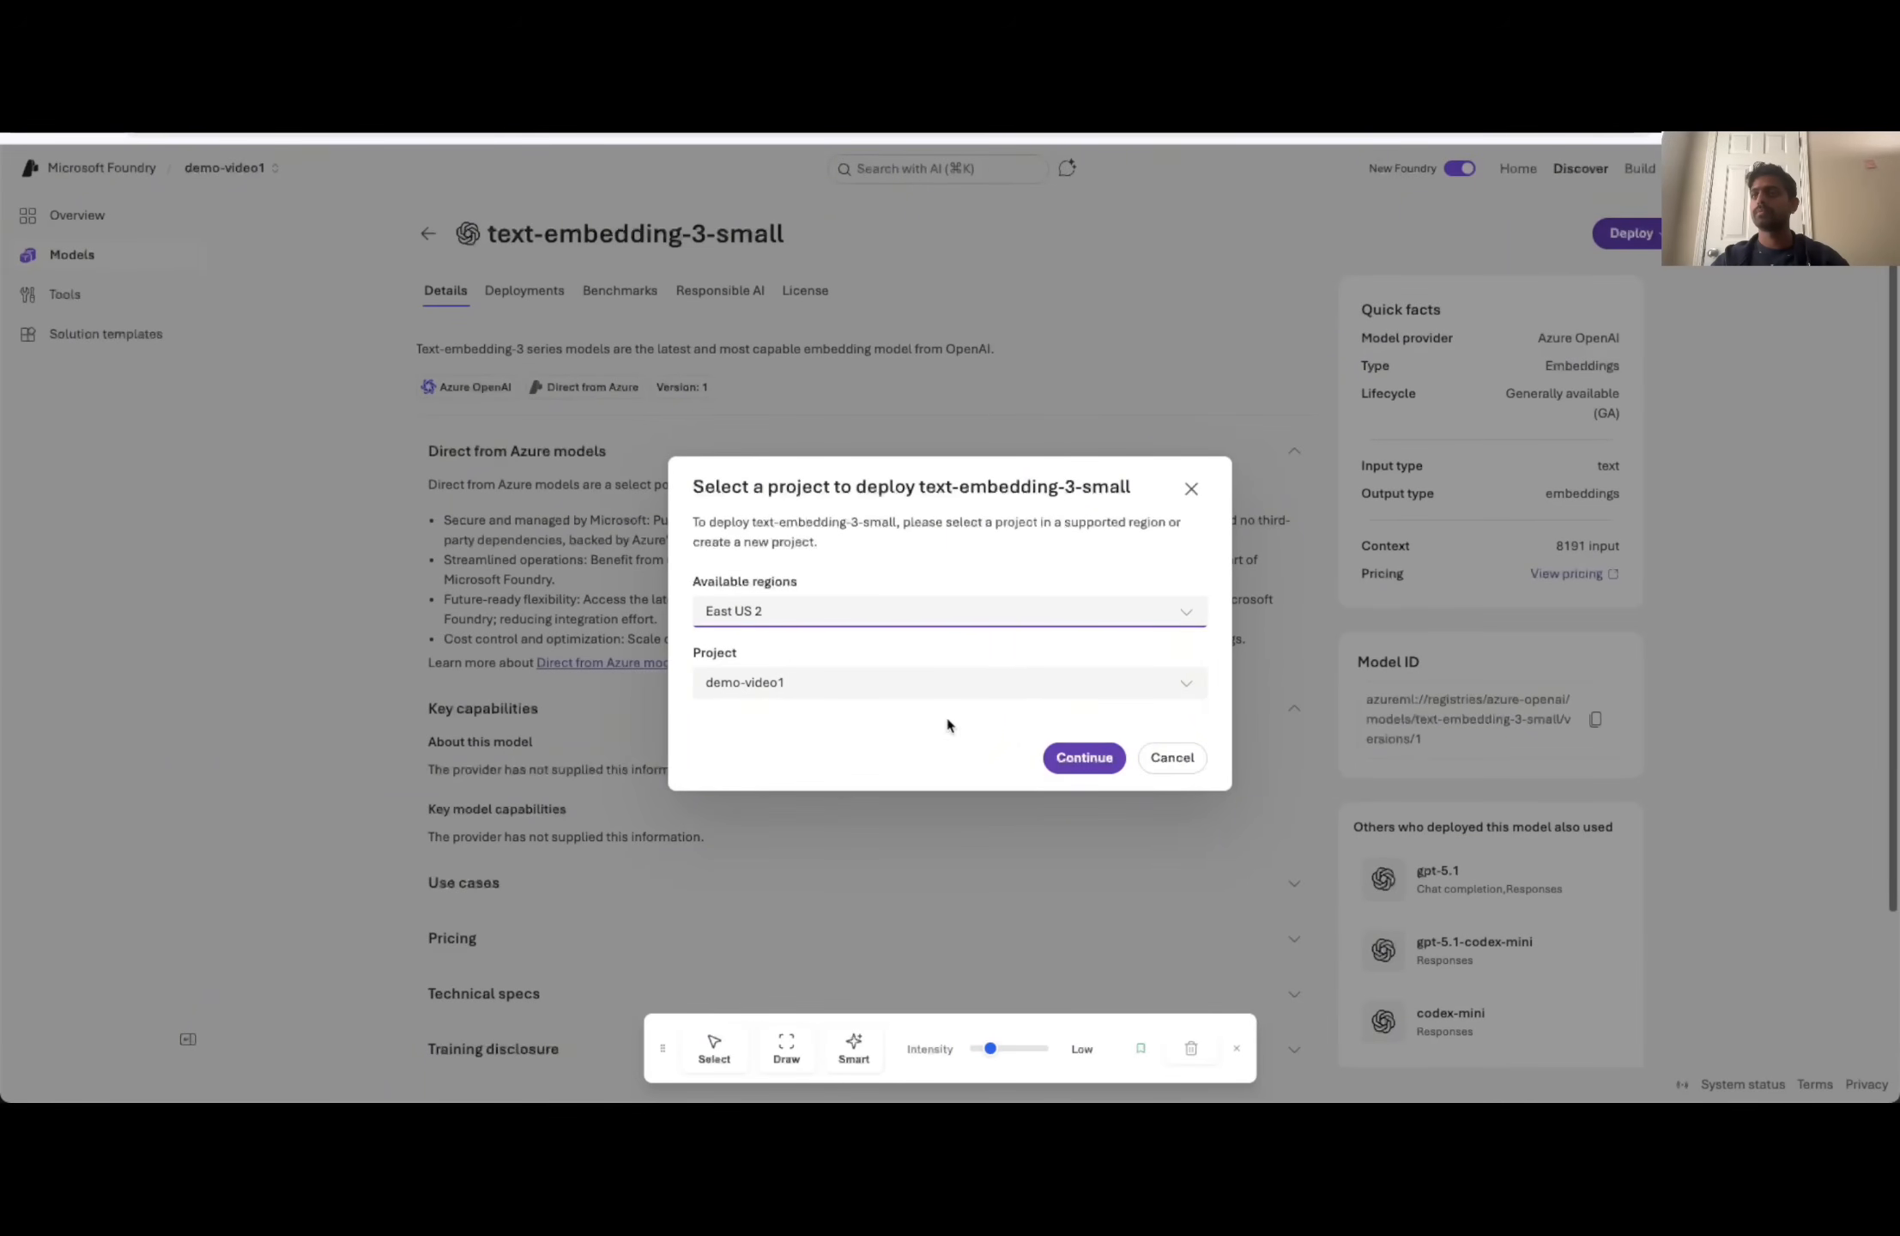
pyautogui.click(1084, 757)
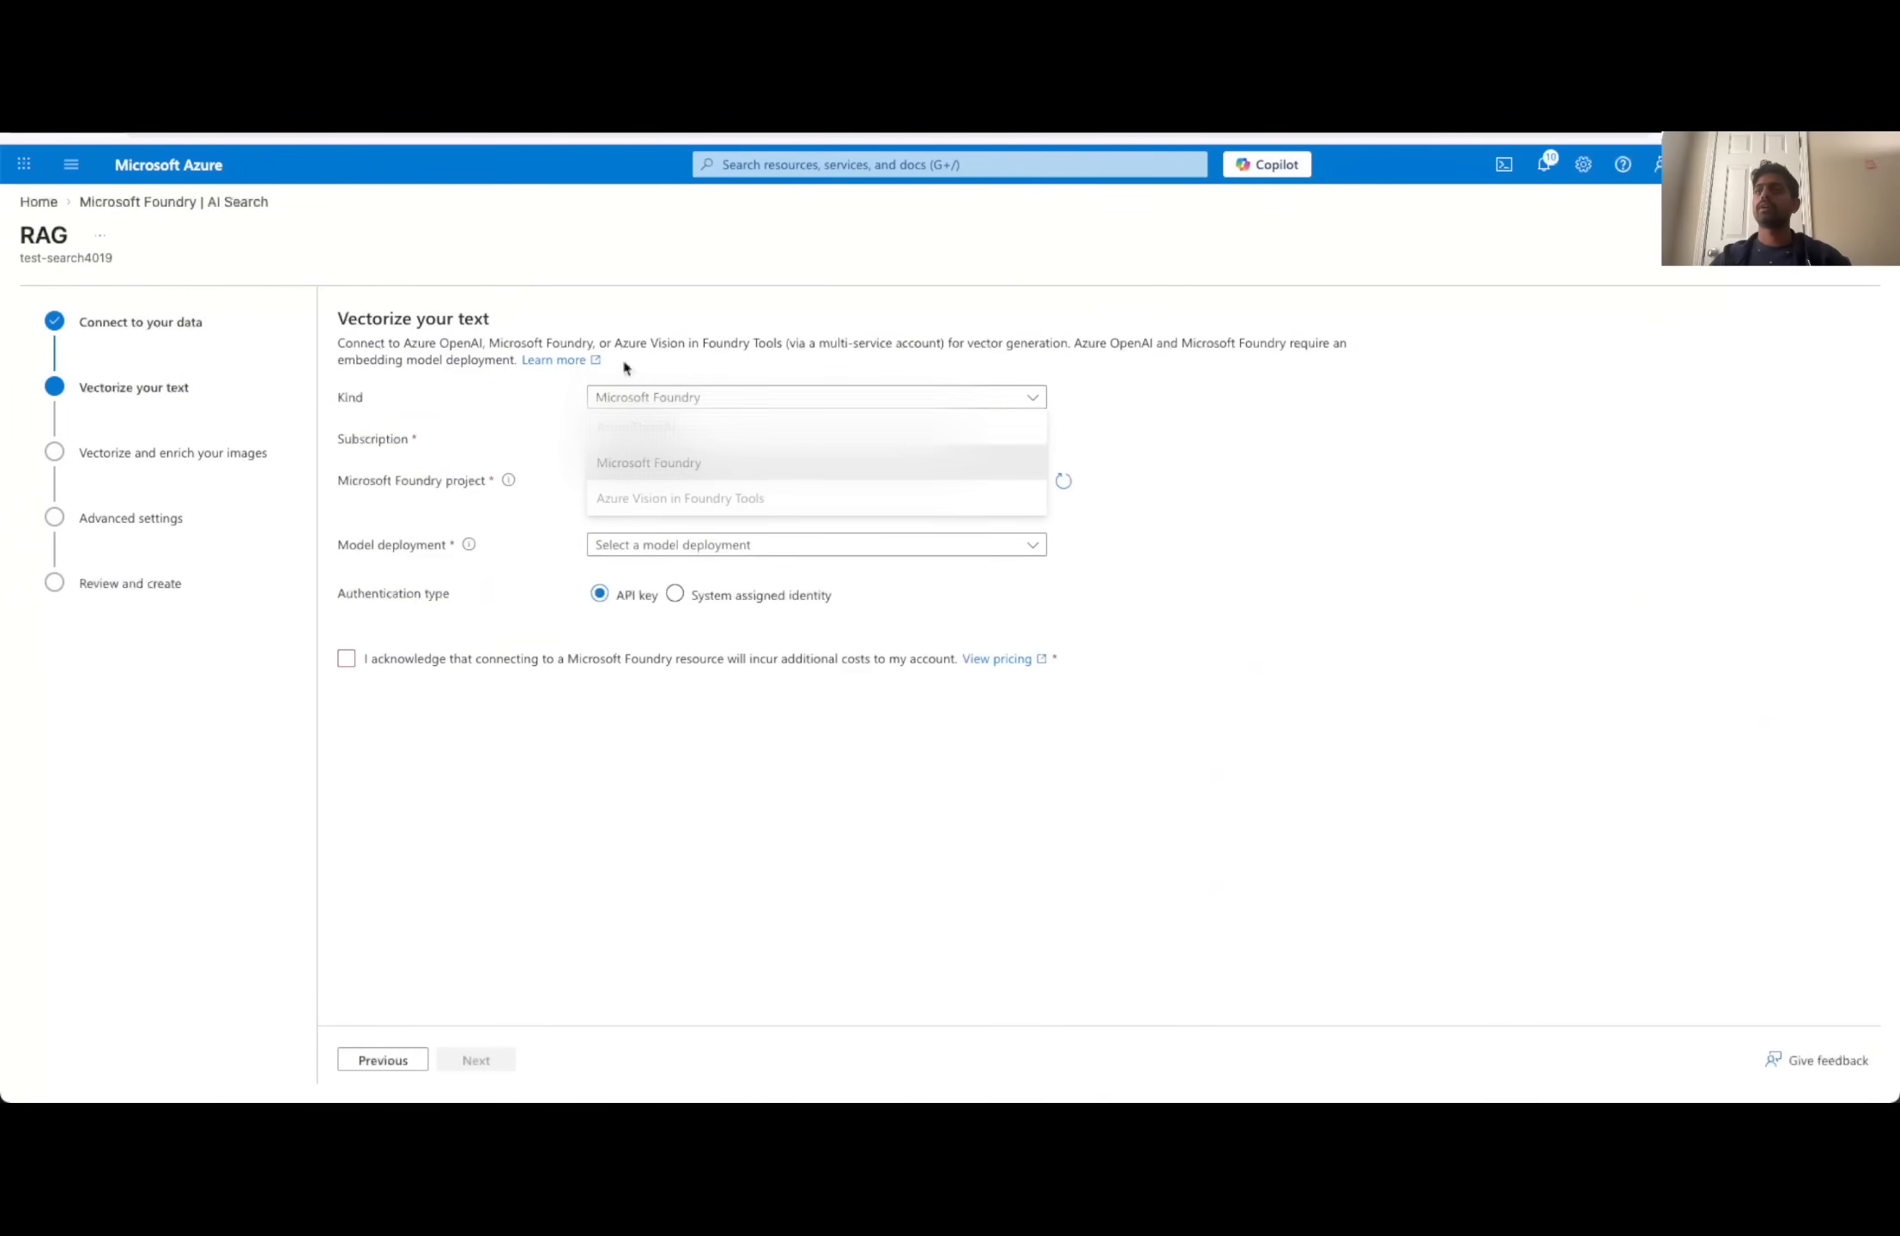
# - In the Azure portal, set text vectorization to Microsoft Foundry with the text-embedding-3-small deployment, acknowledge the additional costs and continue
pyautogui.click(645, 464)
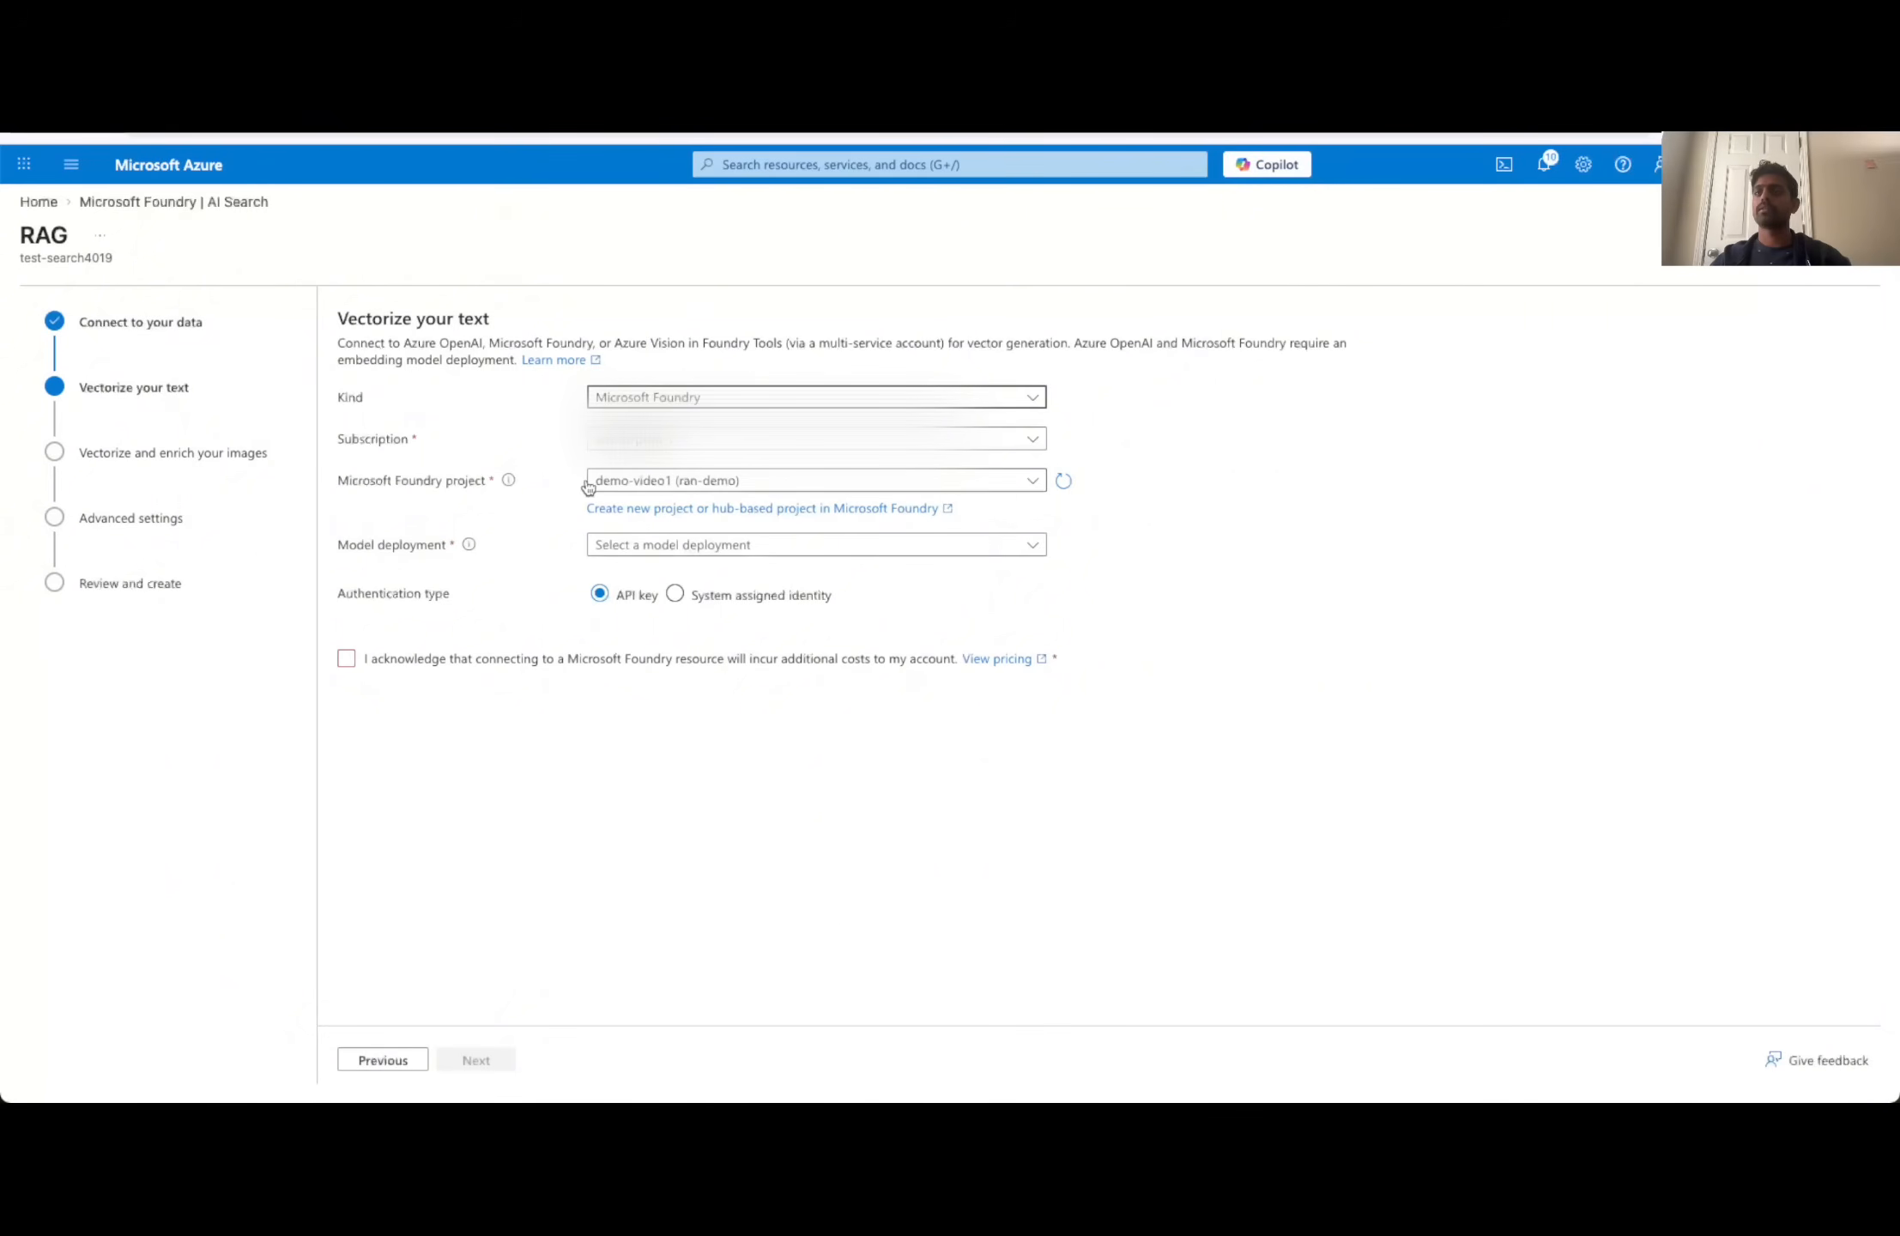
pyautogui.click(626, 549)
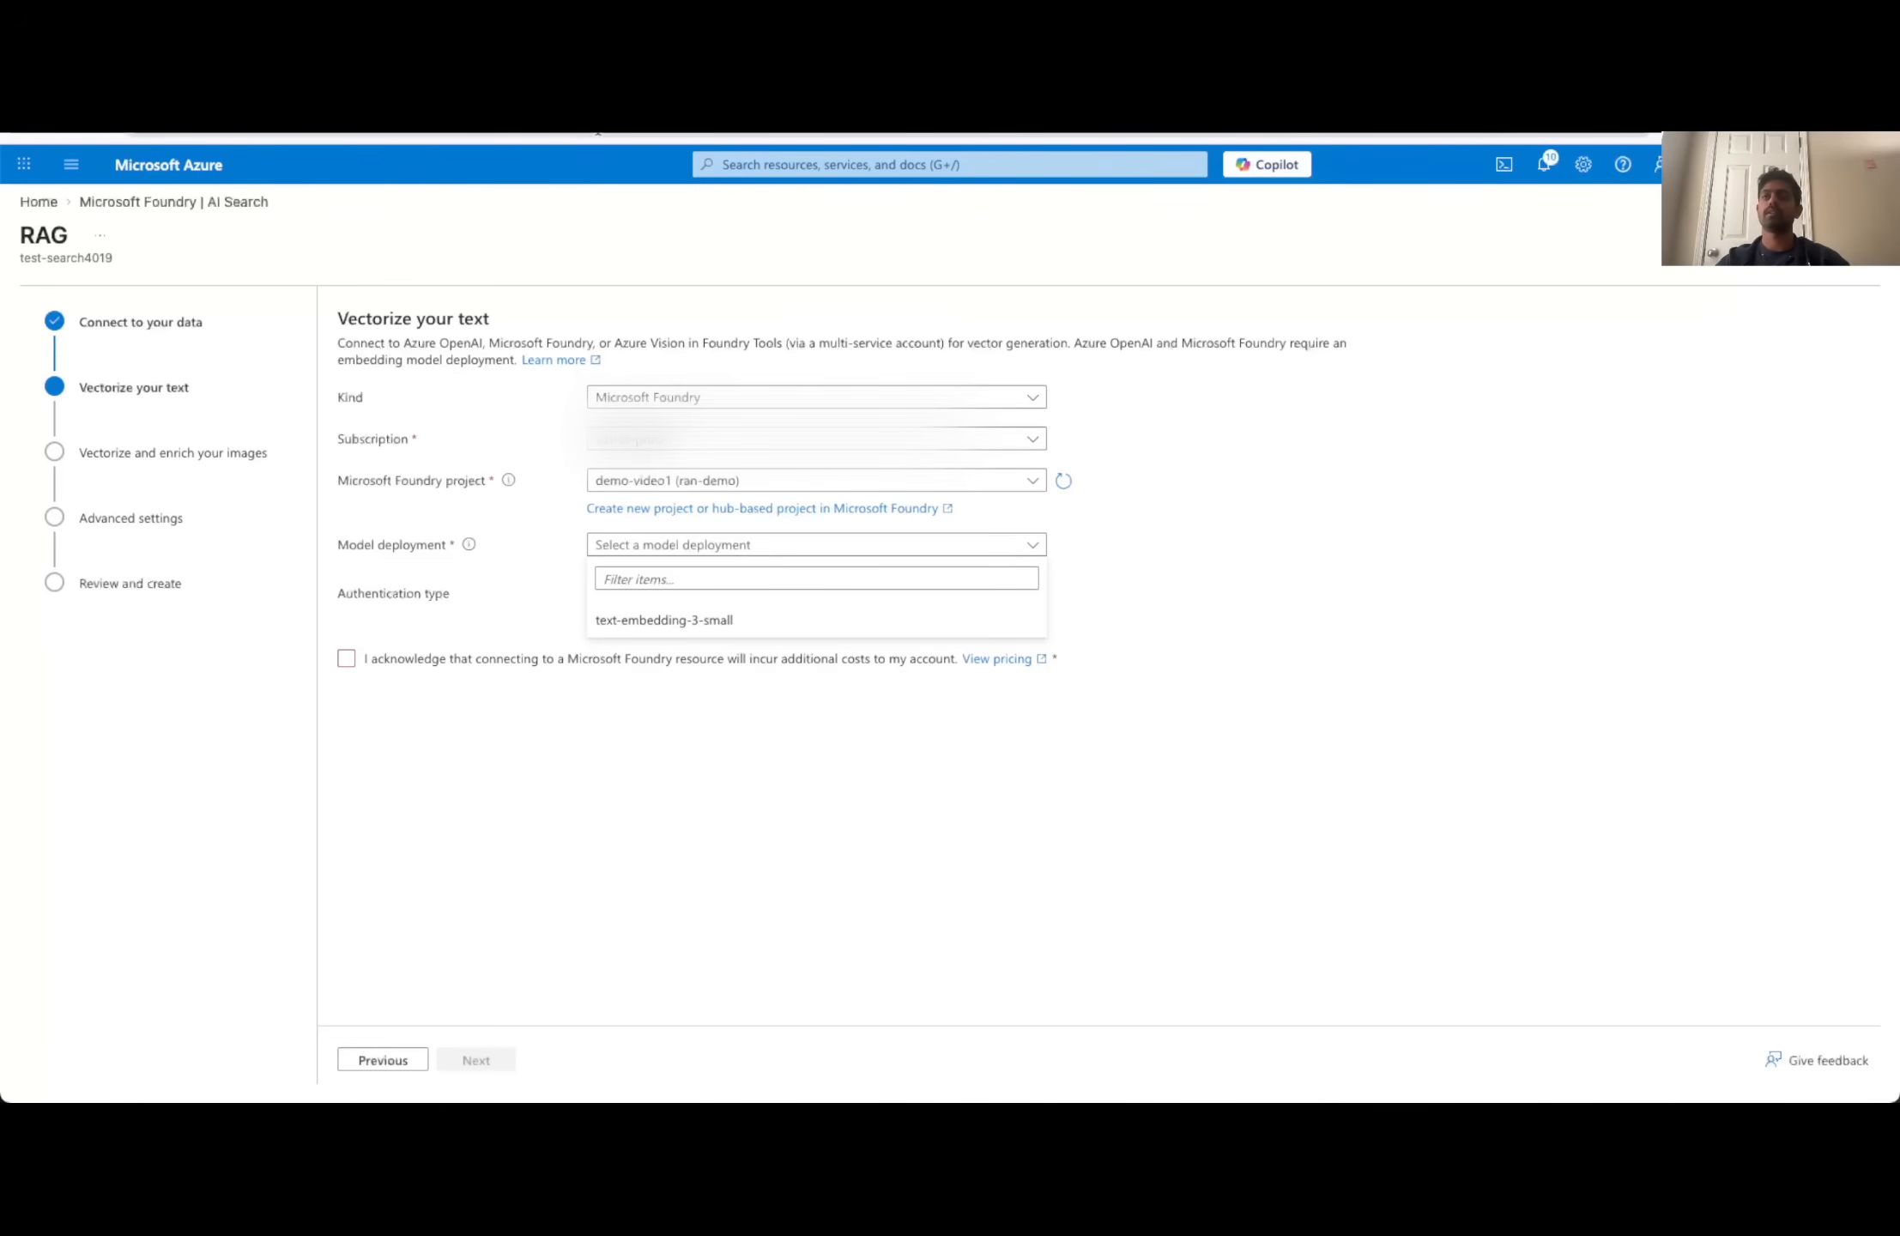
pyautogui.click(639, 623)
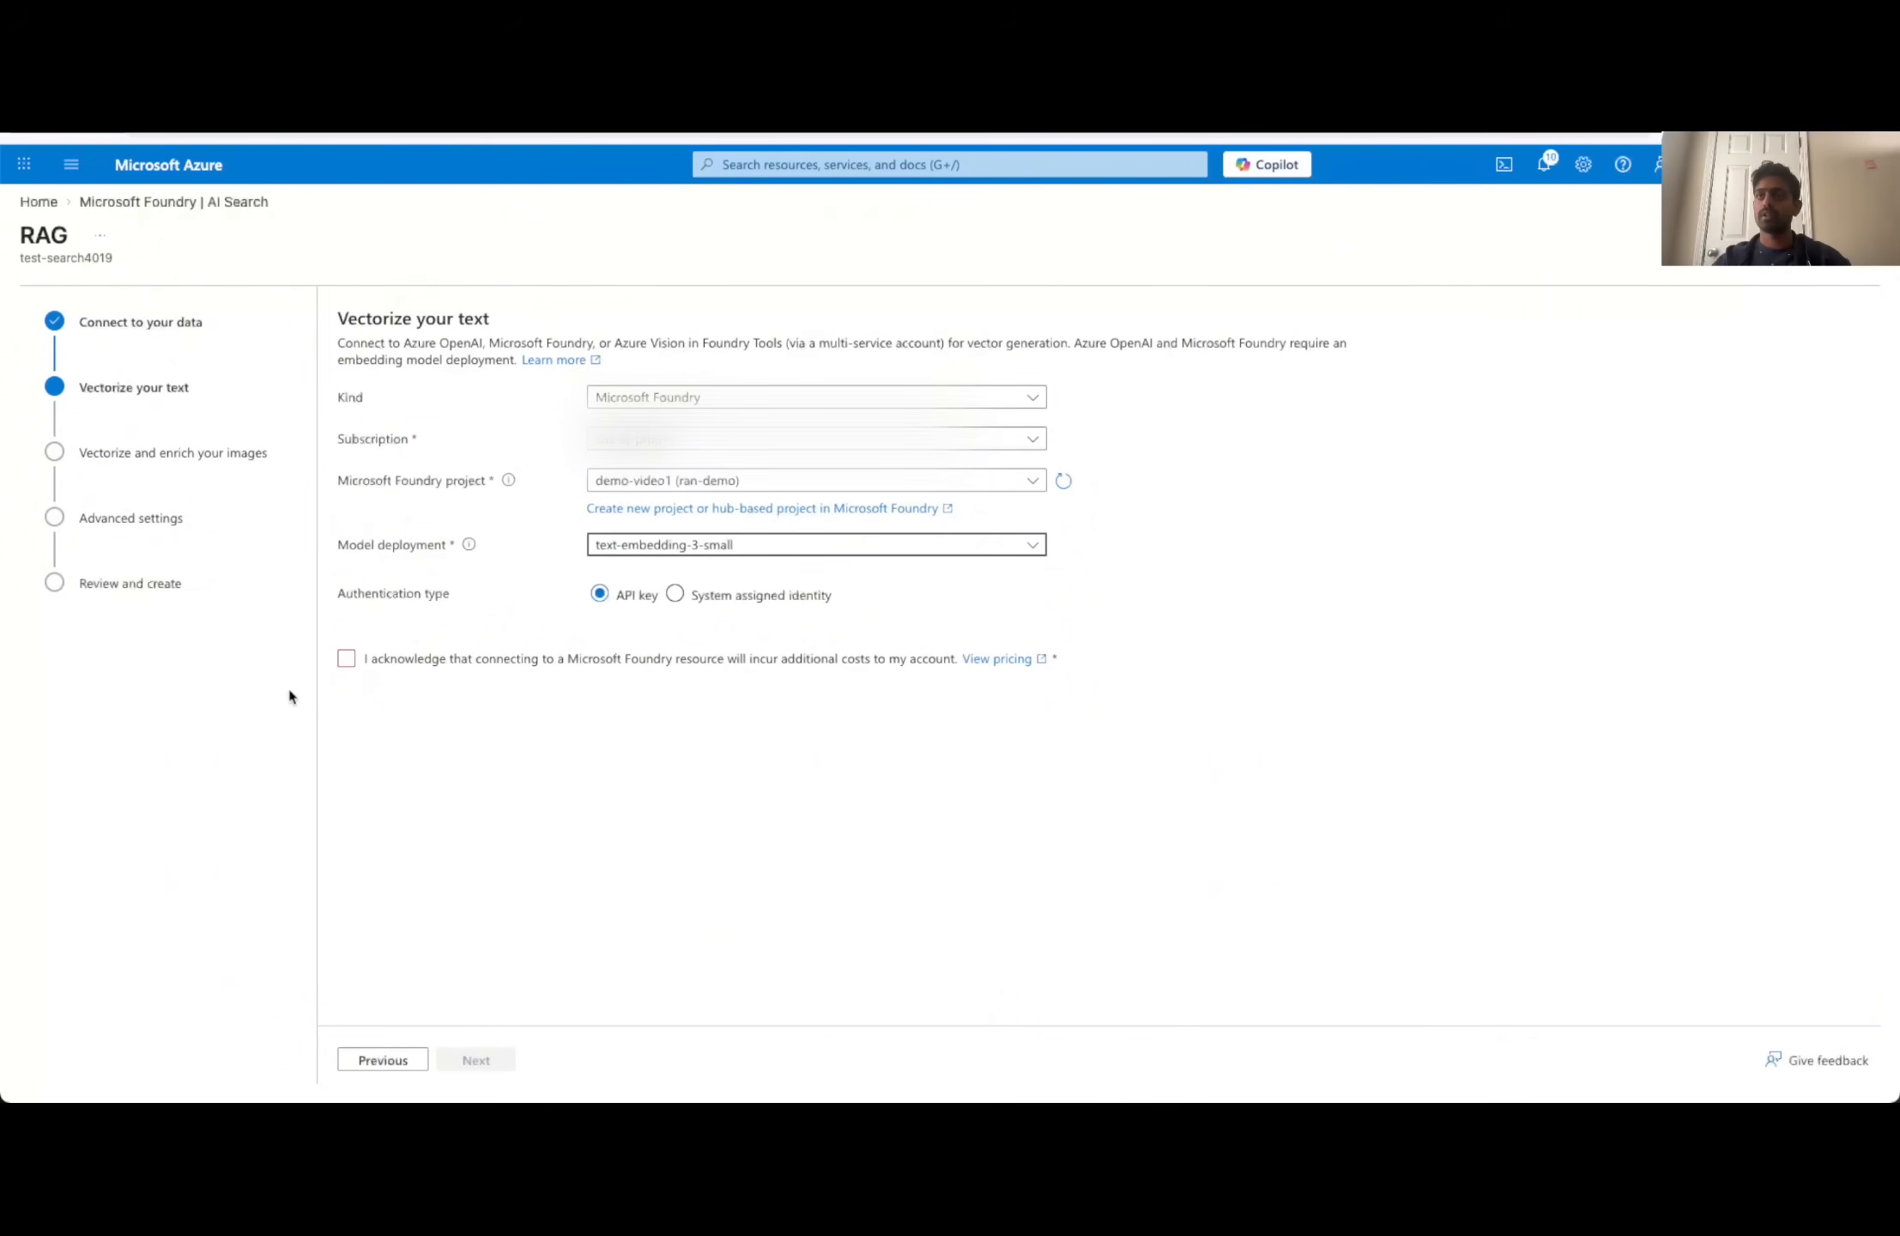
pyautogui.click(344, 661)
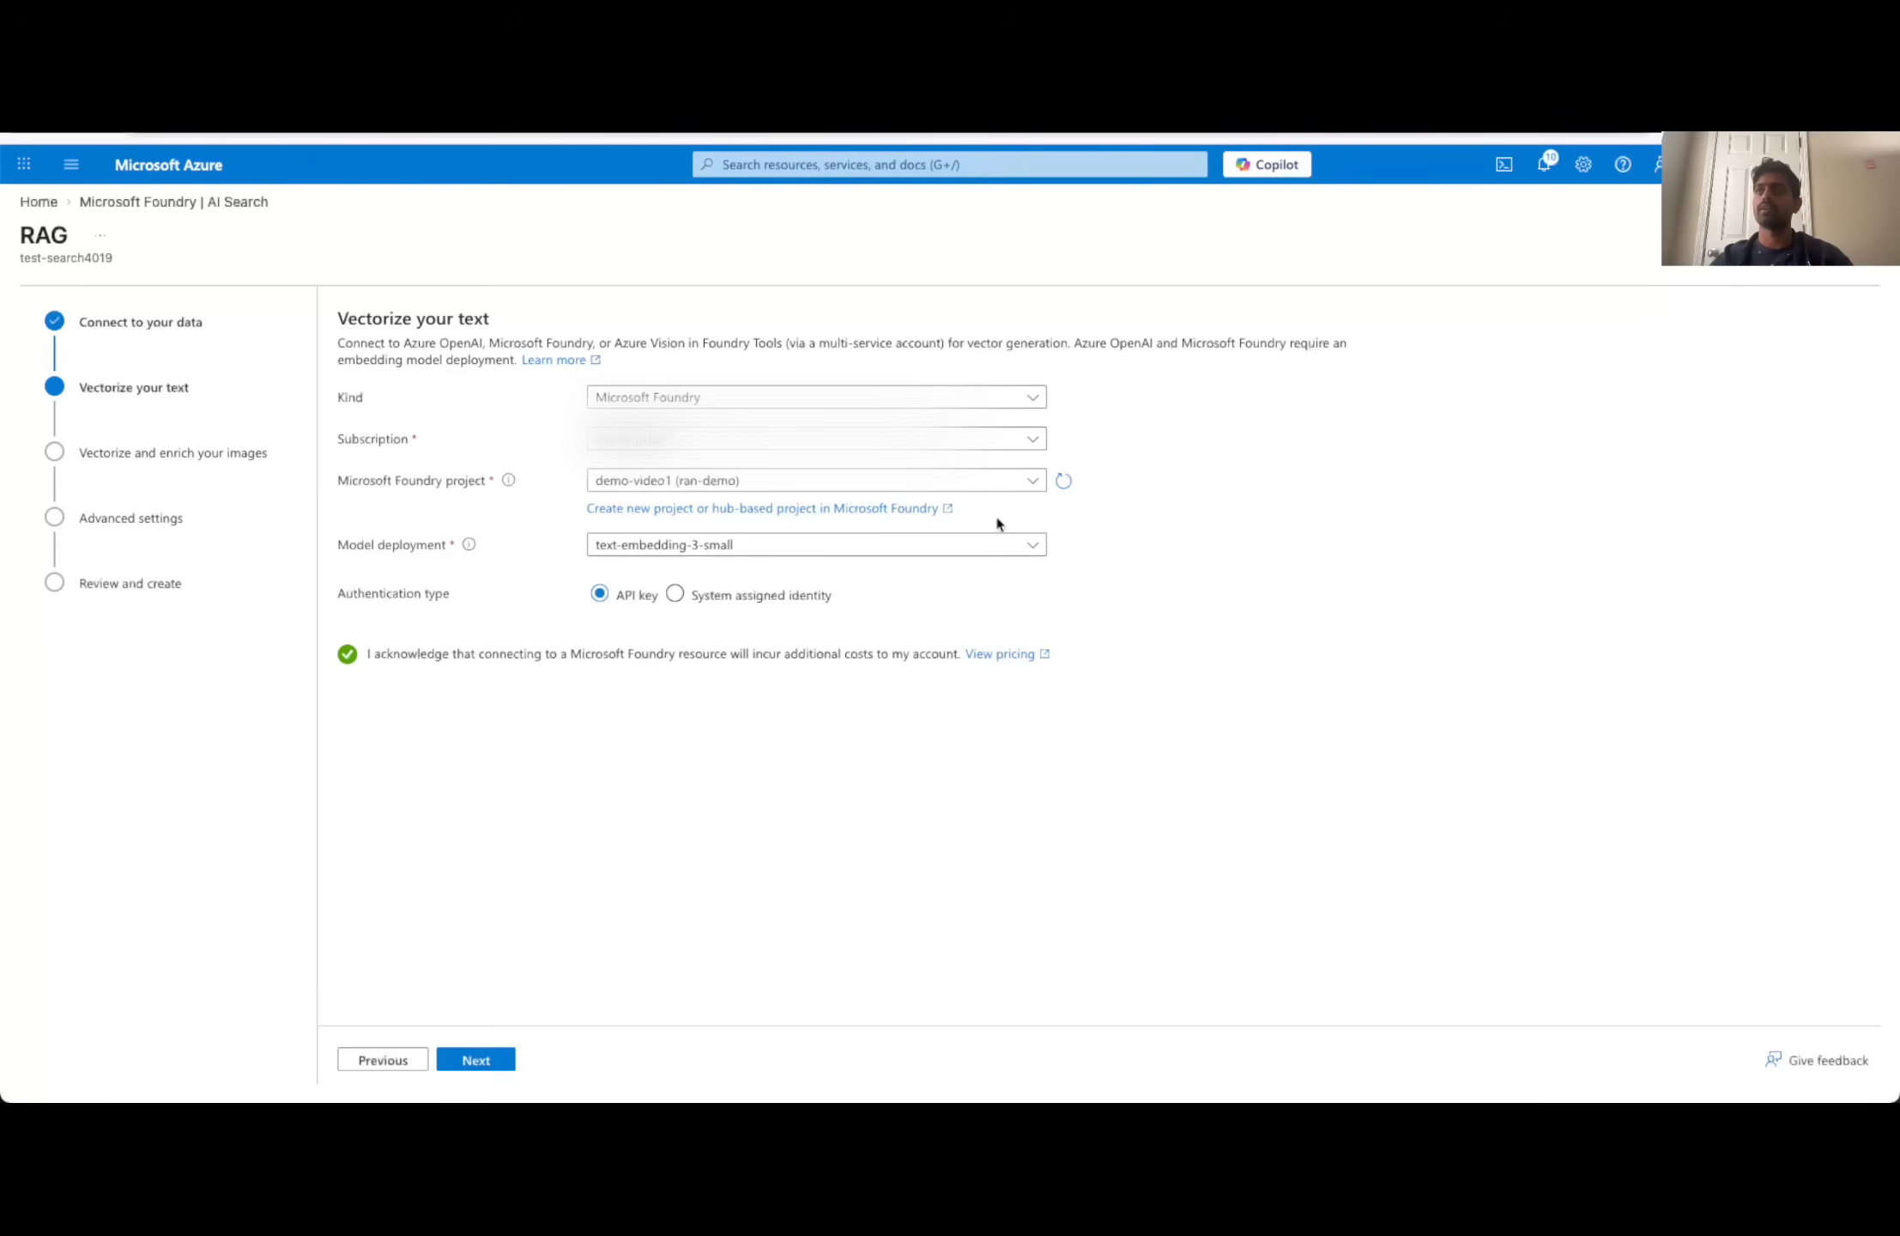
pyautogui.click(474, 1062)
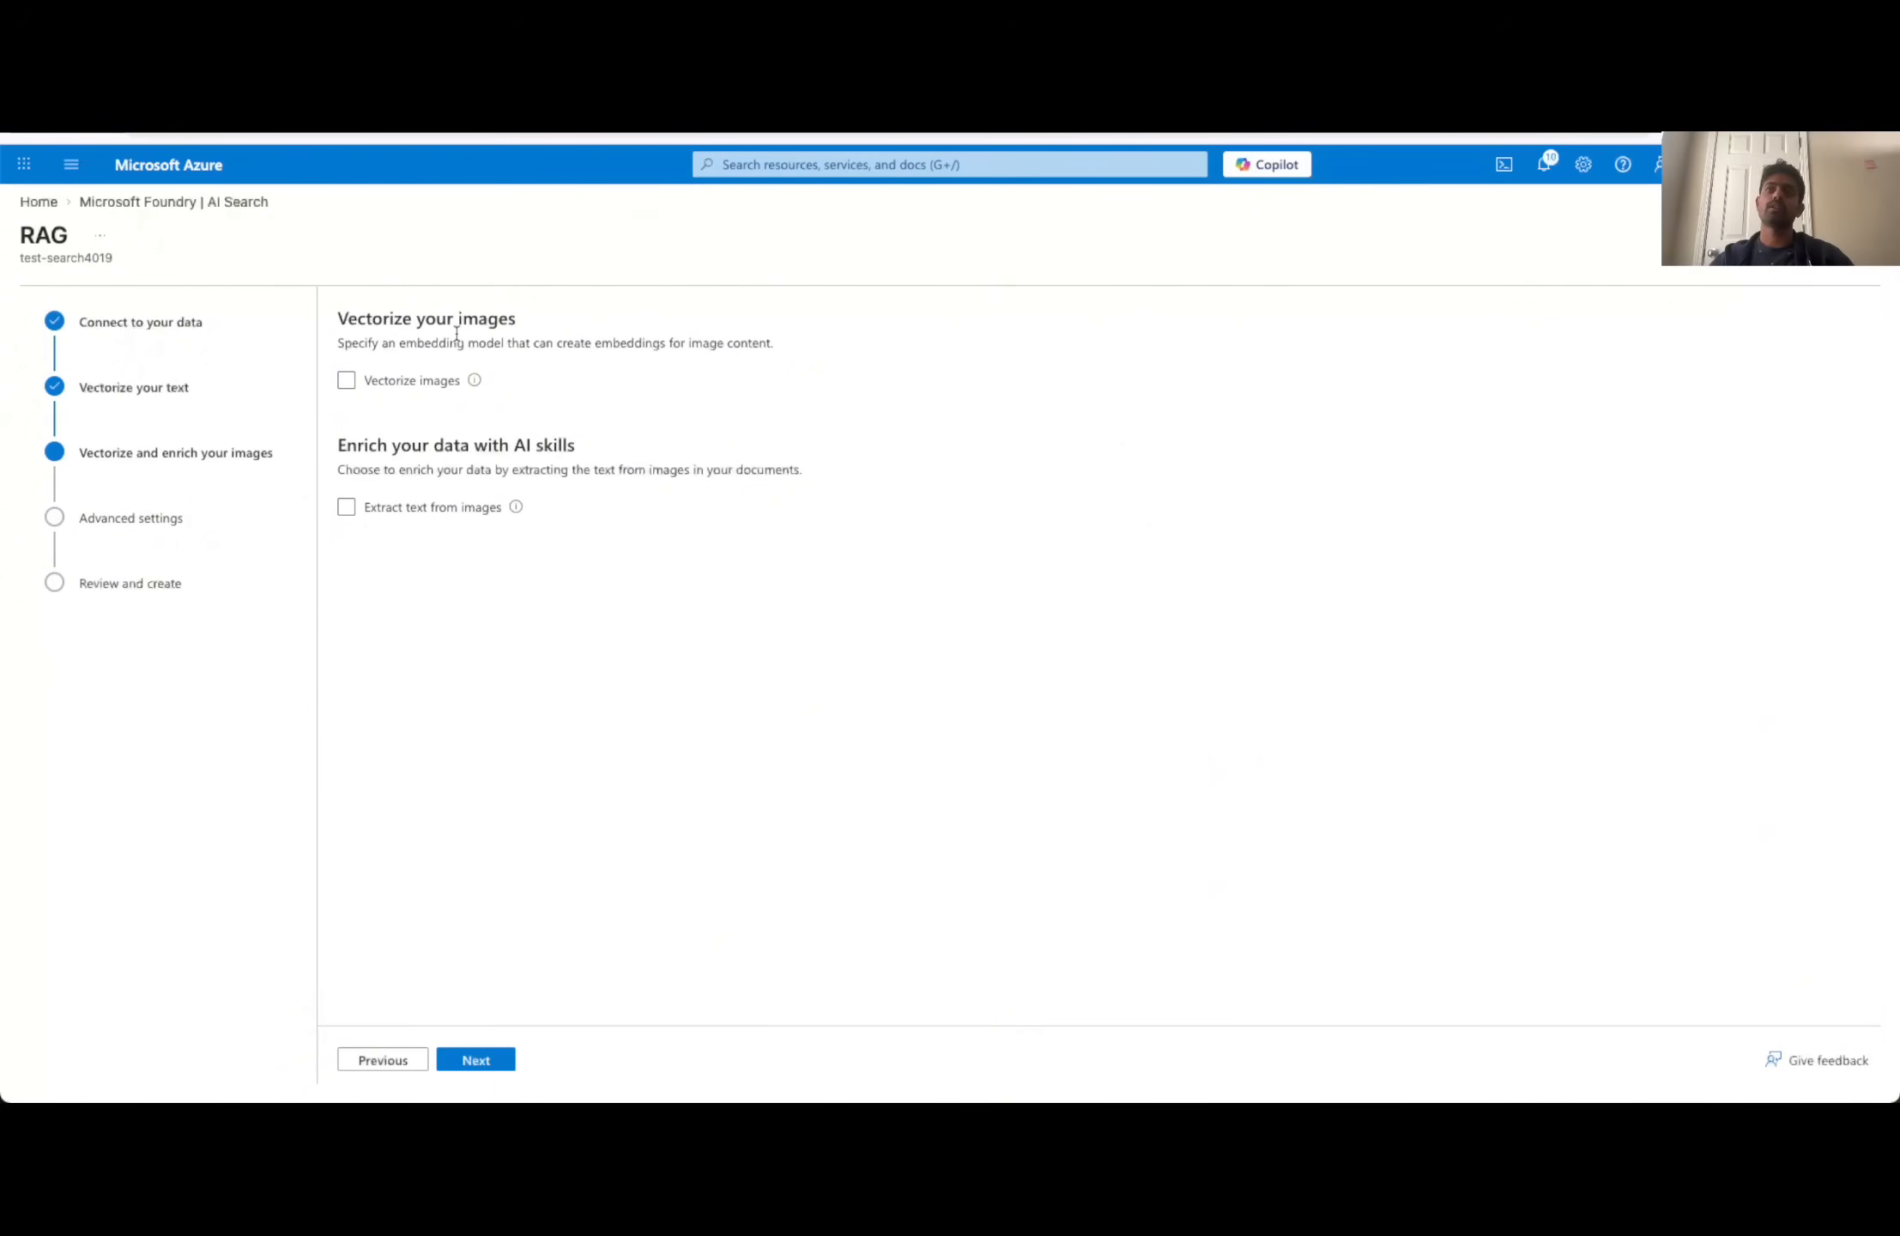
# - Leave image vectorization and text extraction off, keep the semantic ranker enabled and the indexing schedule at Once, and continue to the review
pyautogui.click(347, 506)
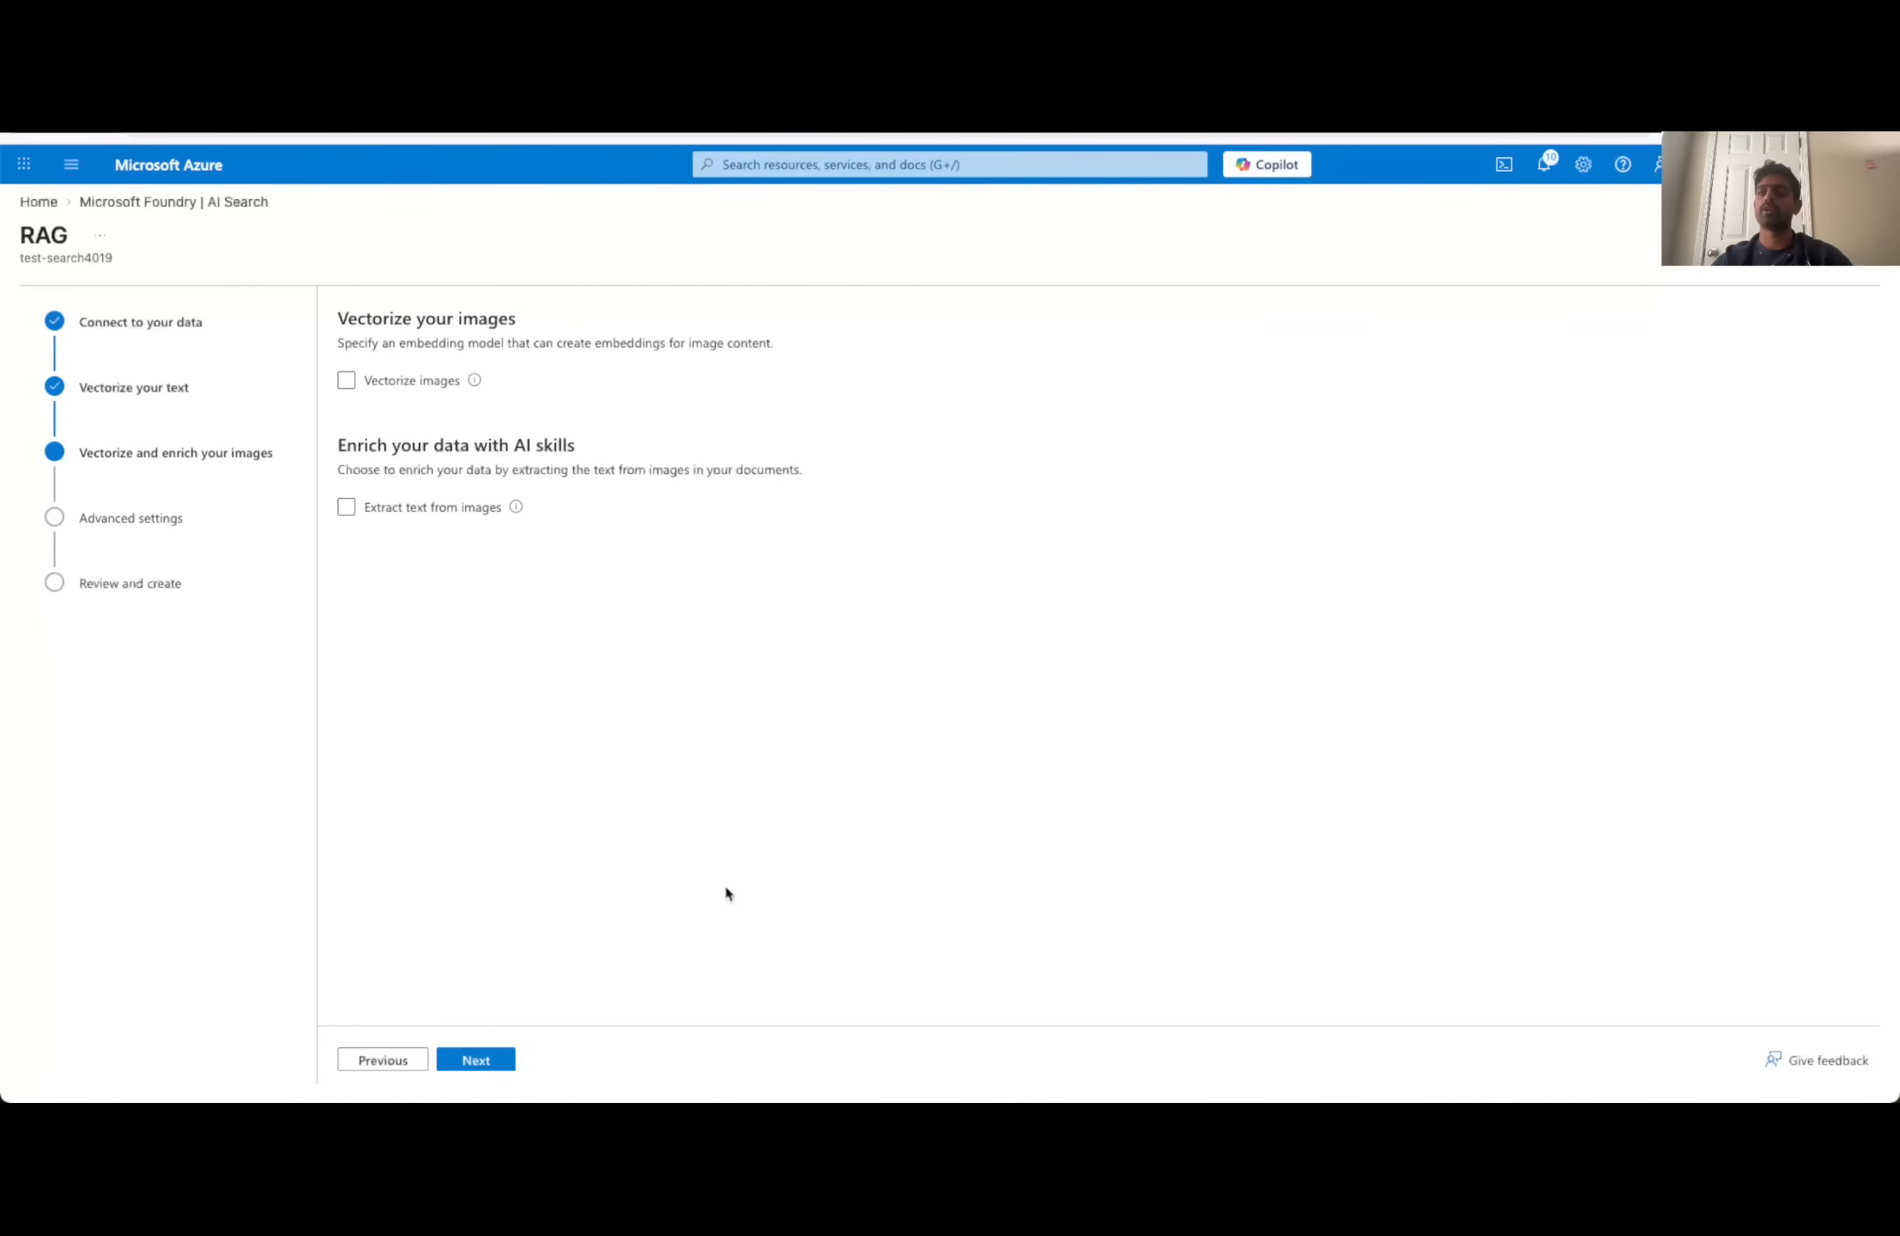
pyautogui.click(511, 1059)
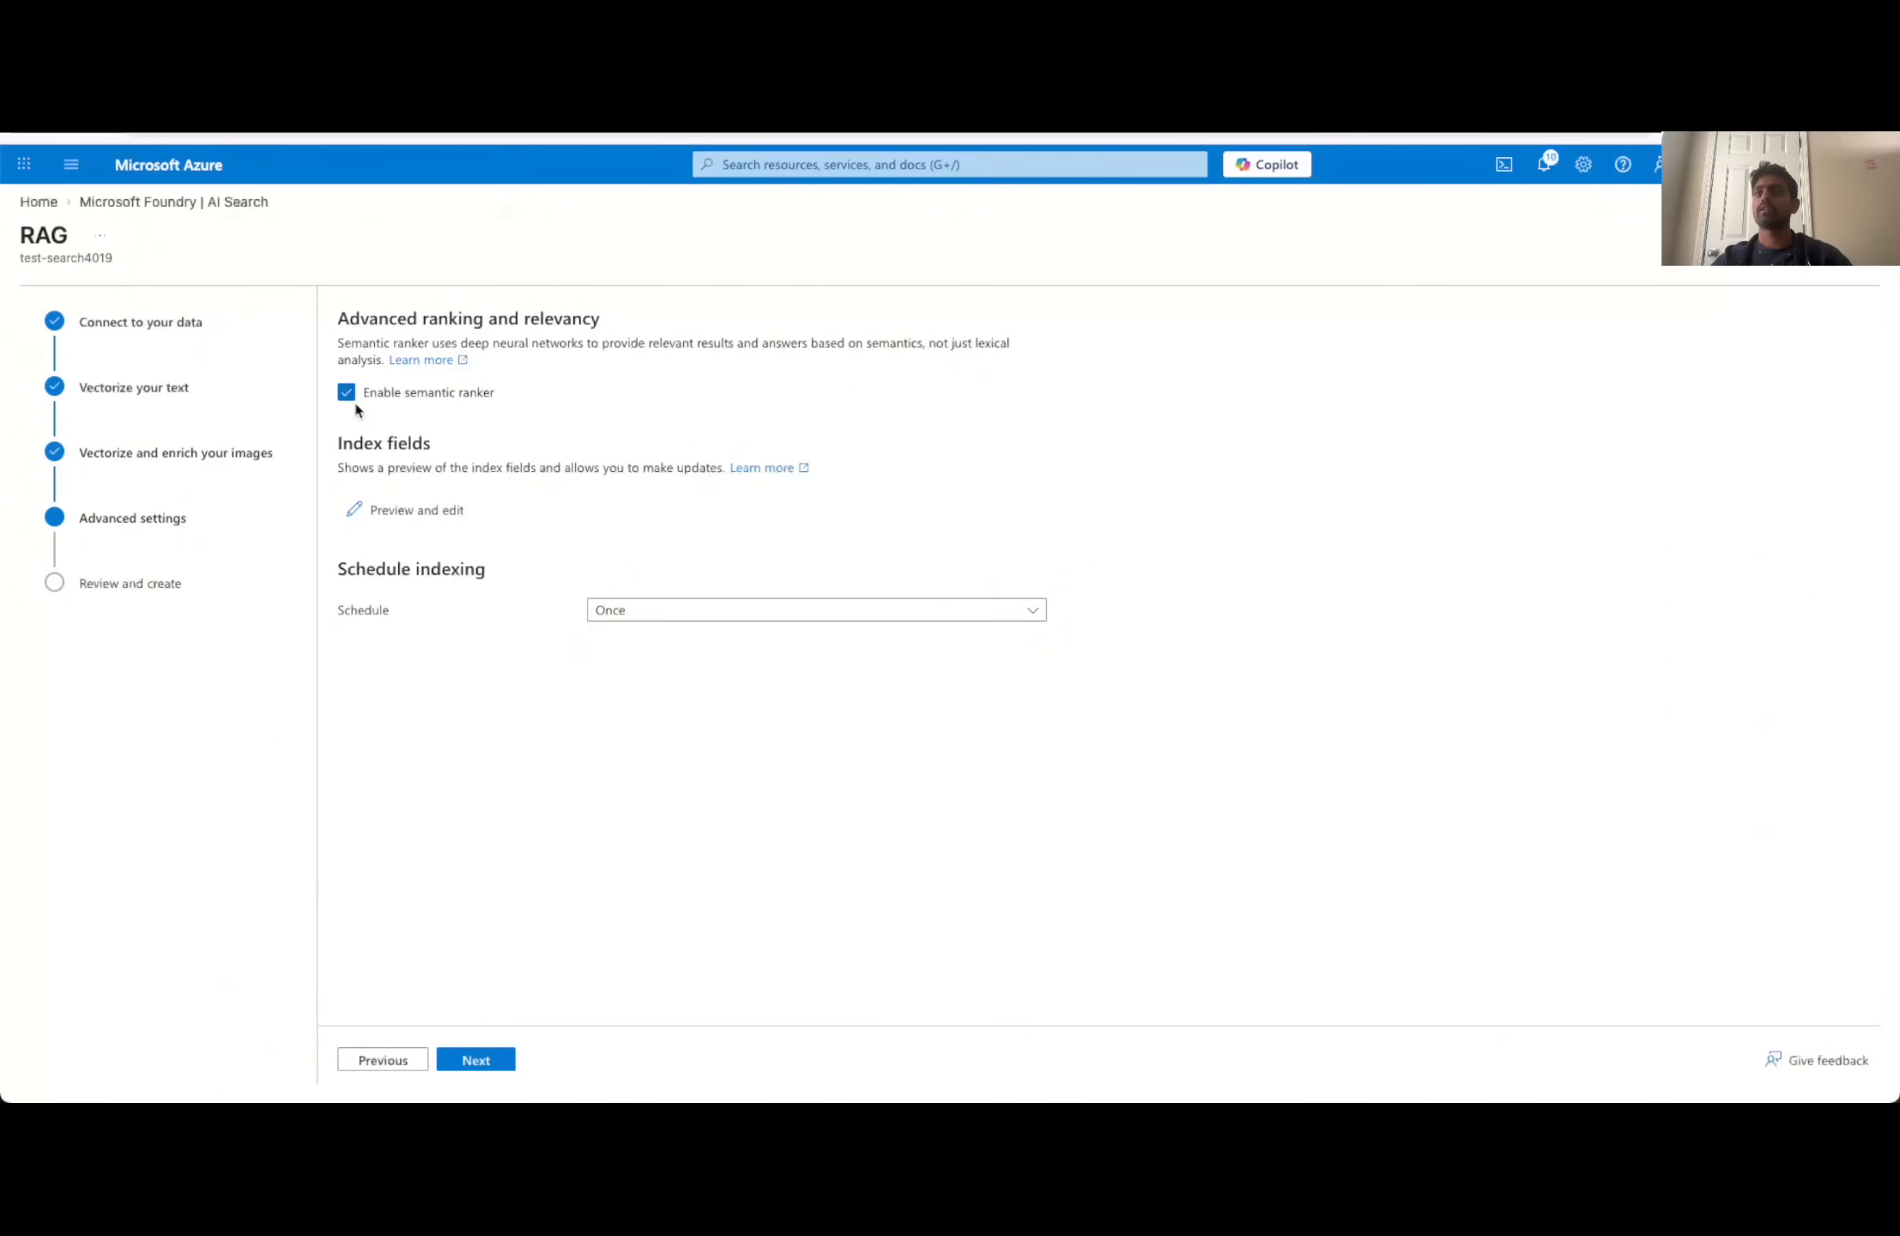
pyautogui.click(636, 615)
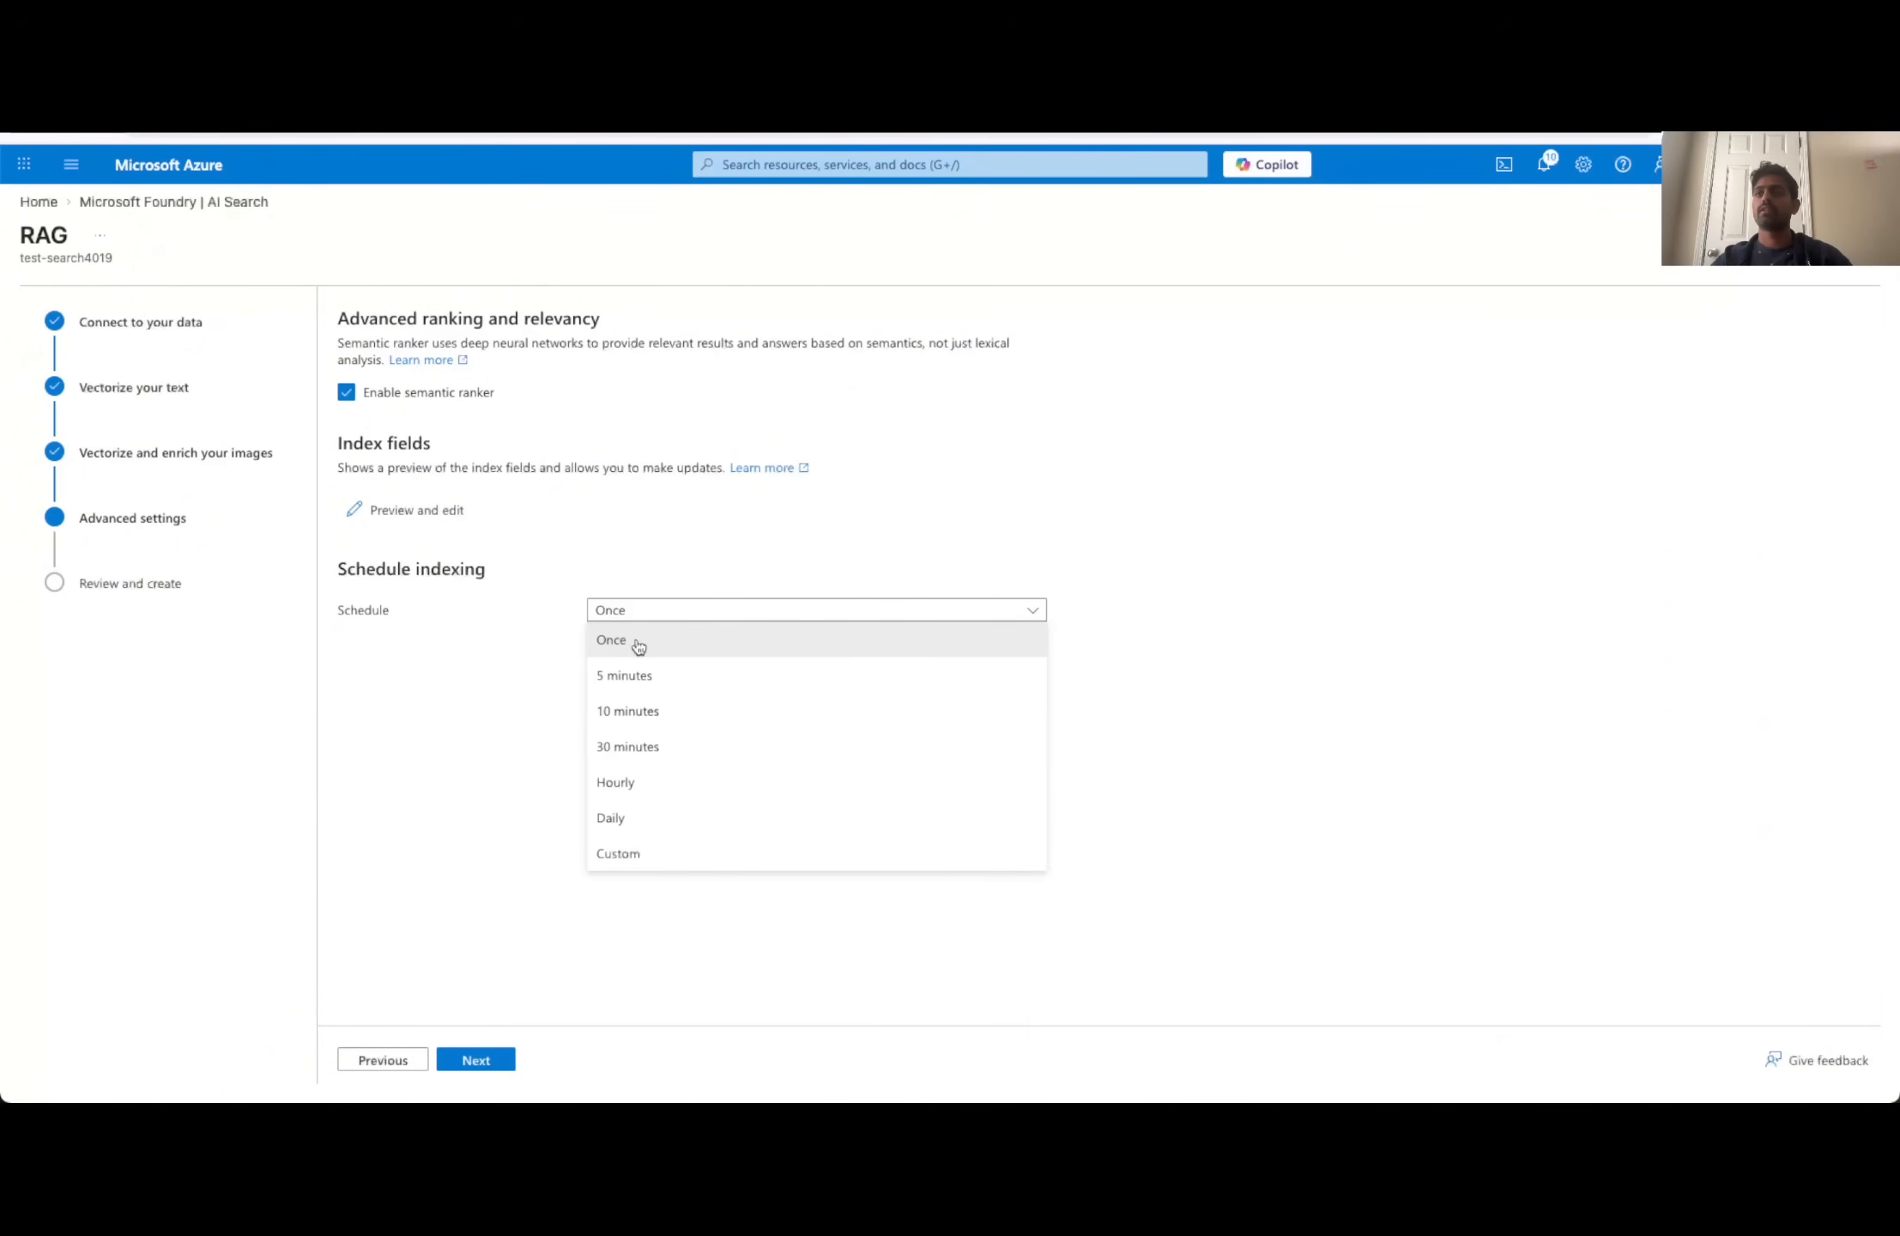
pyautogui.click(640, 614)
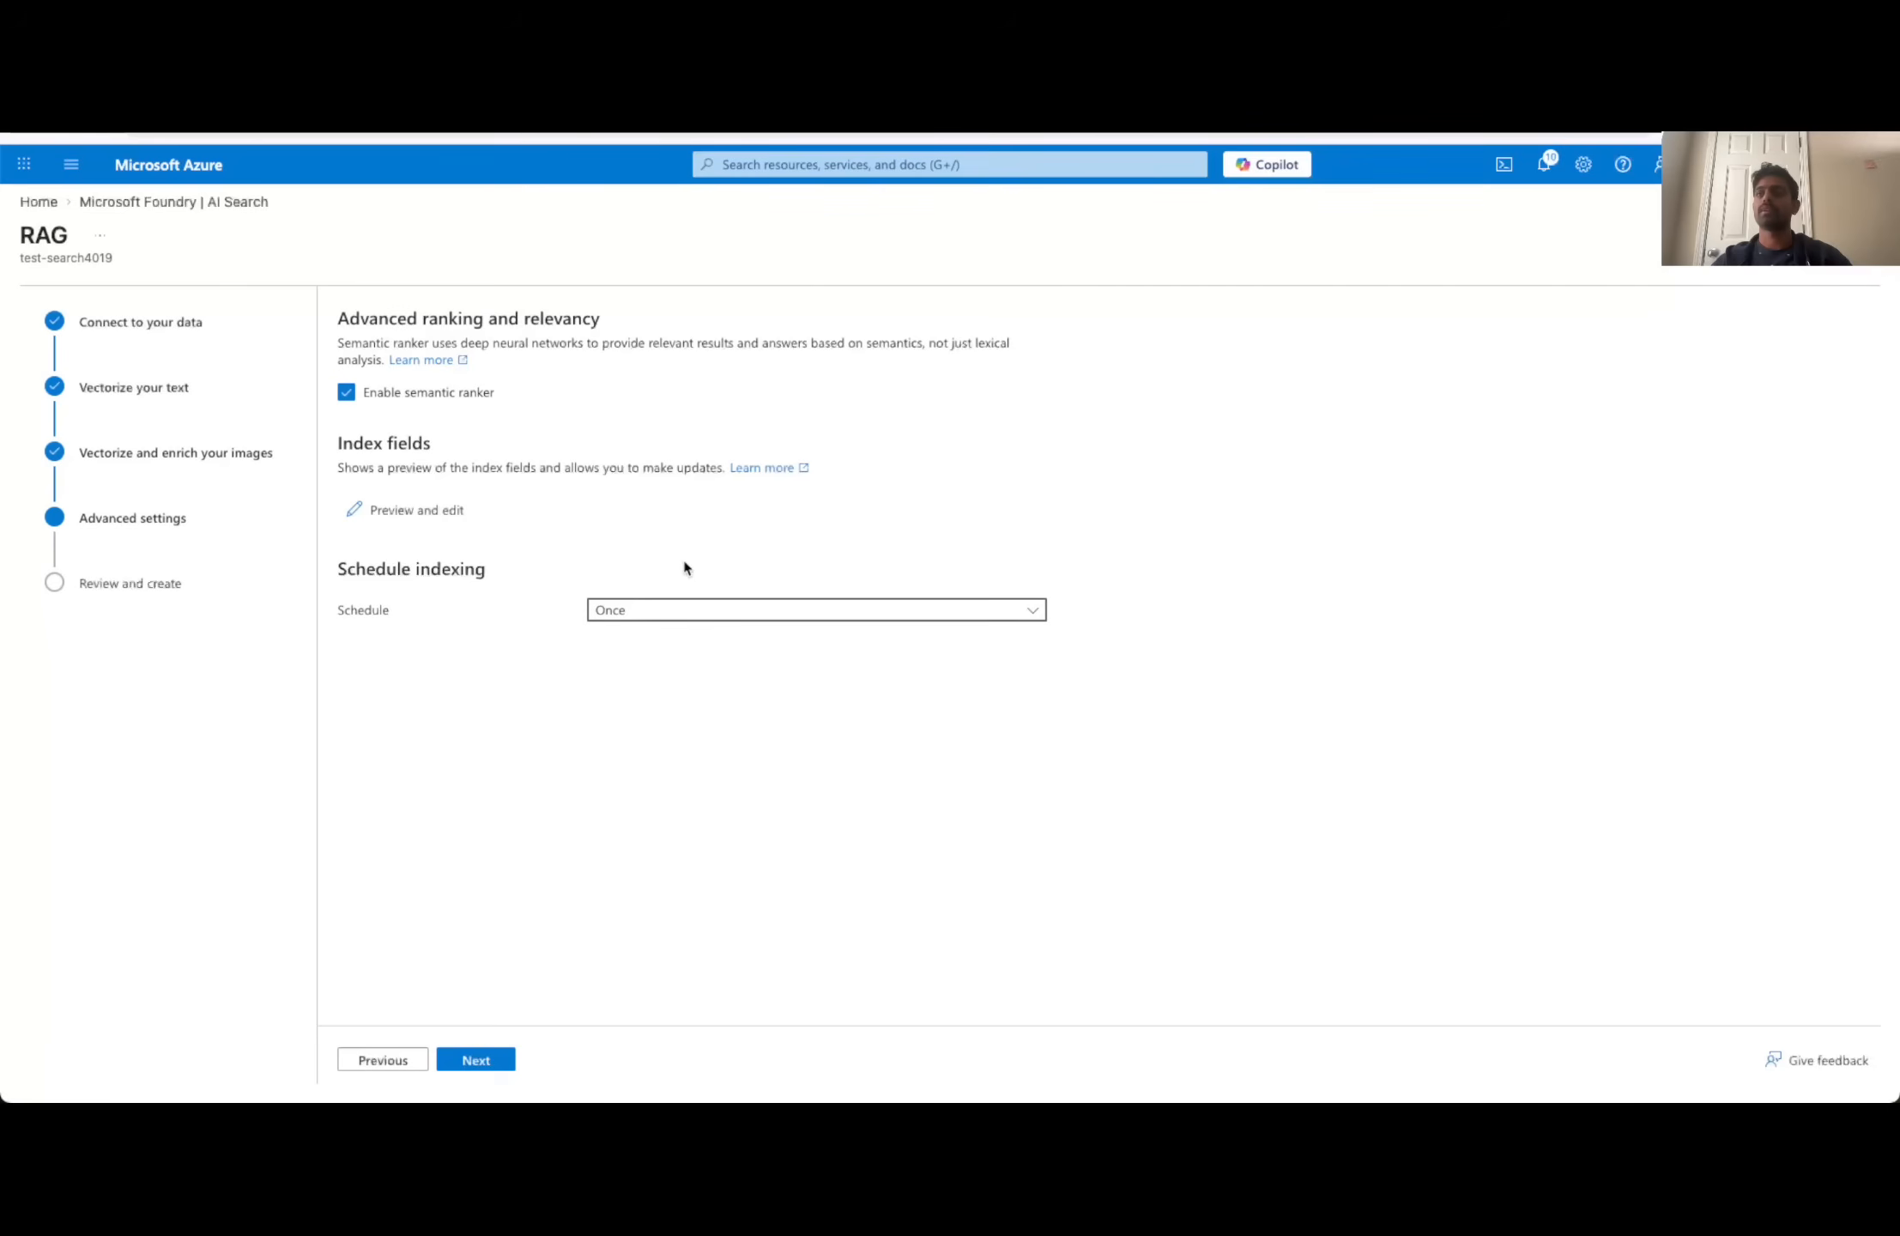
pyautogui.click(479, 1061)
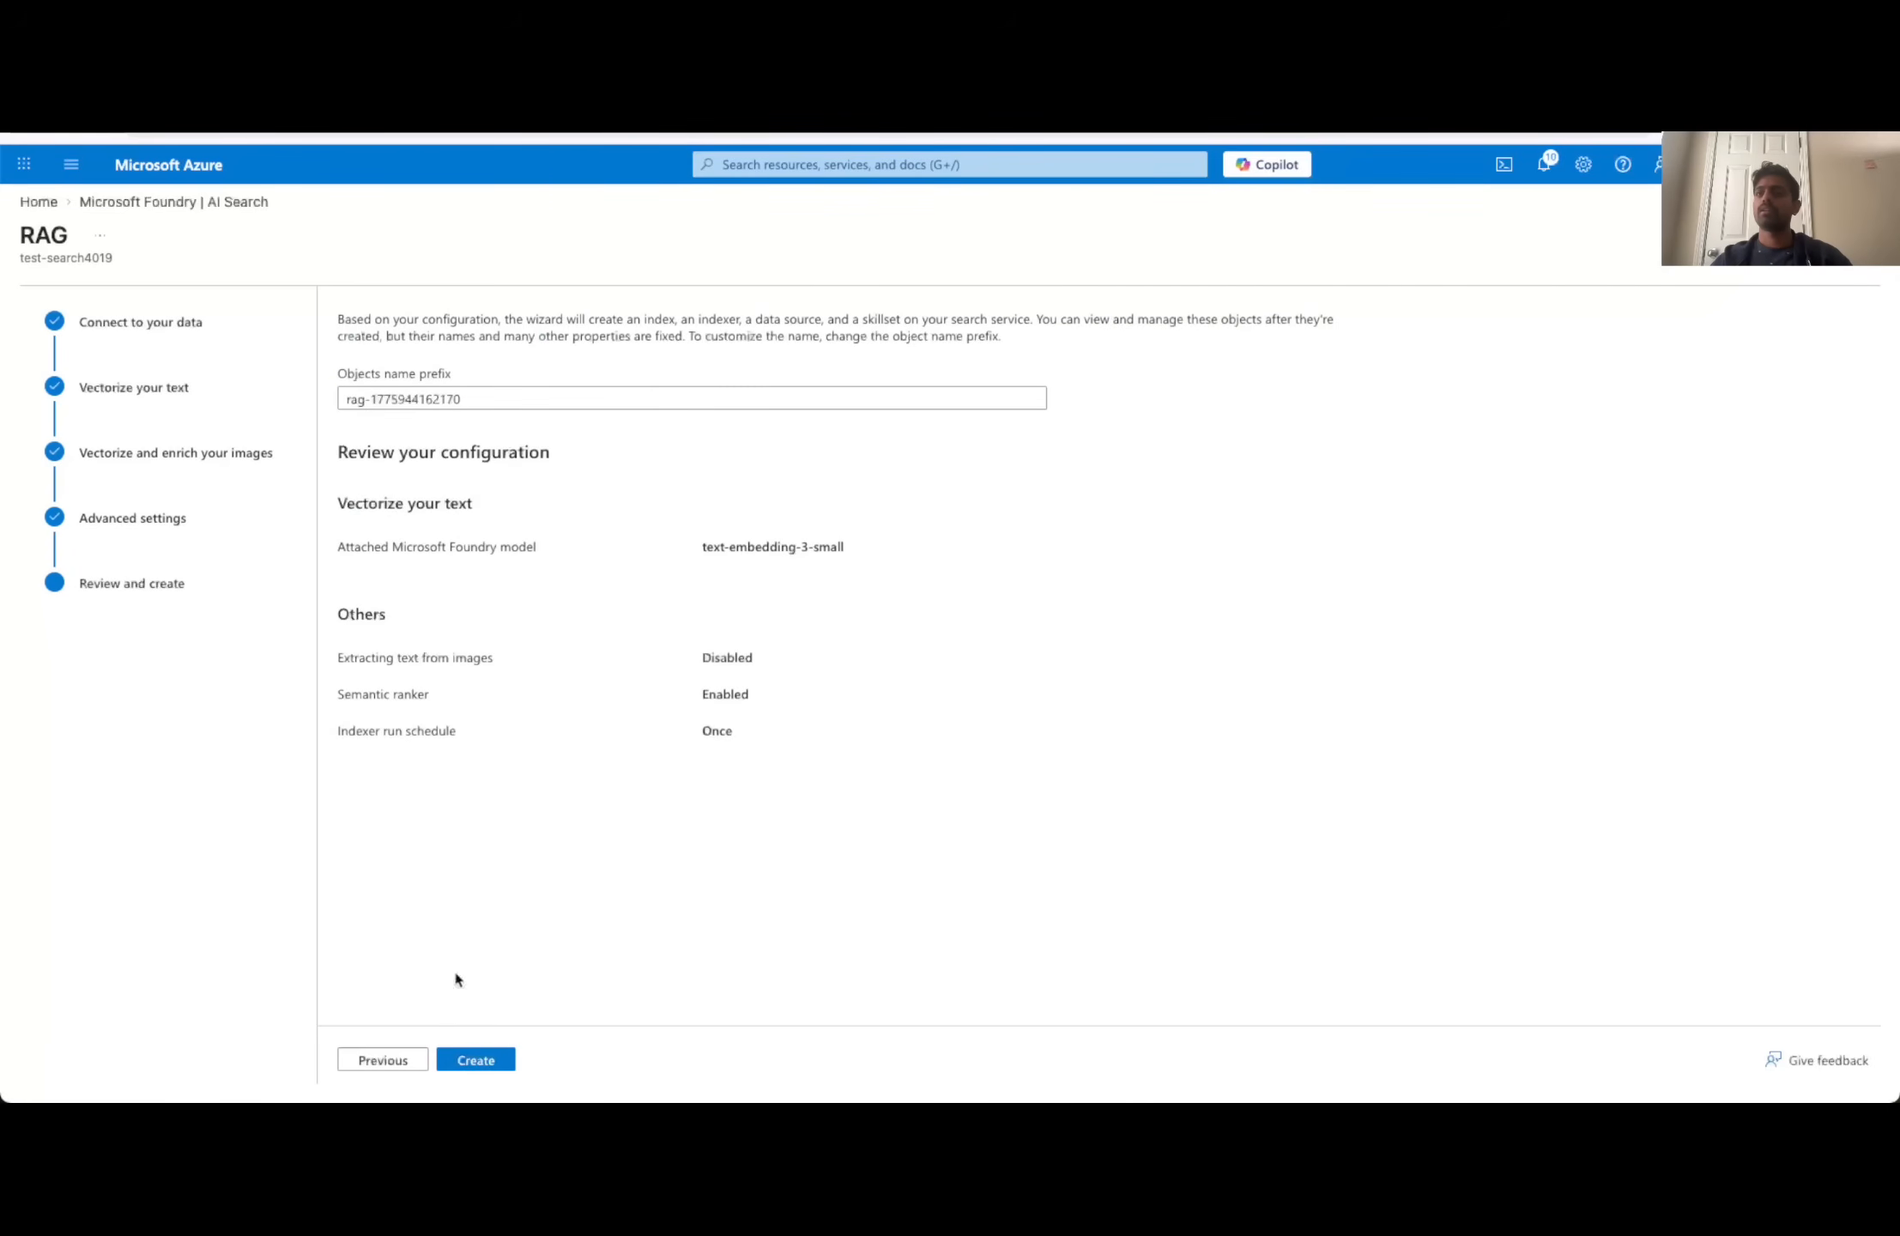
# - Set the objects name prefix to rag-dnd and create the index, indexer, data source and skillset
pyautogui.click(548, 400)
pyautogui.doubleClick(373, 400)
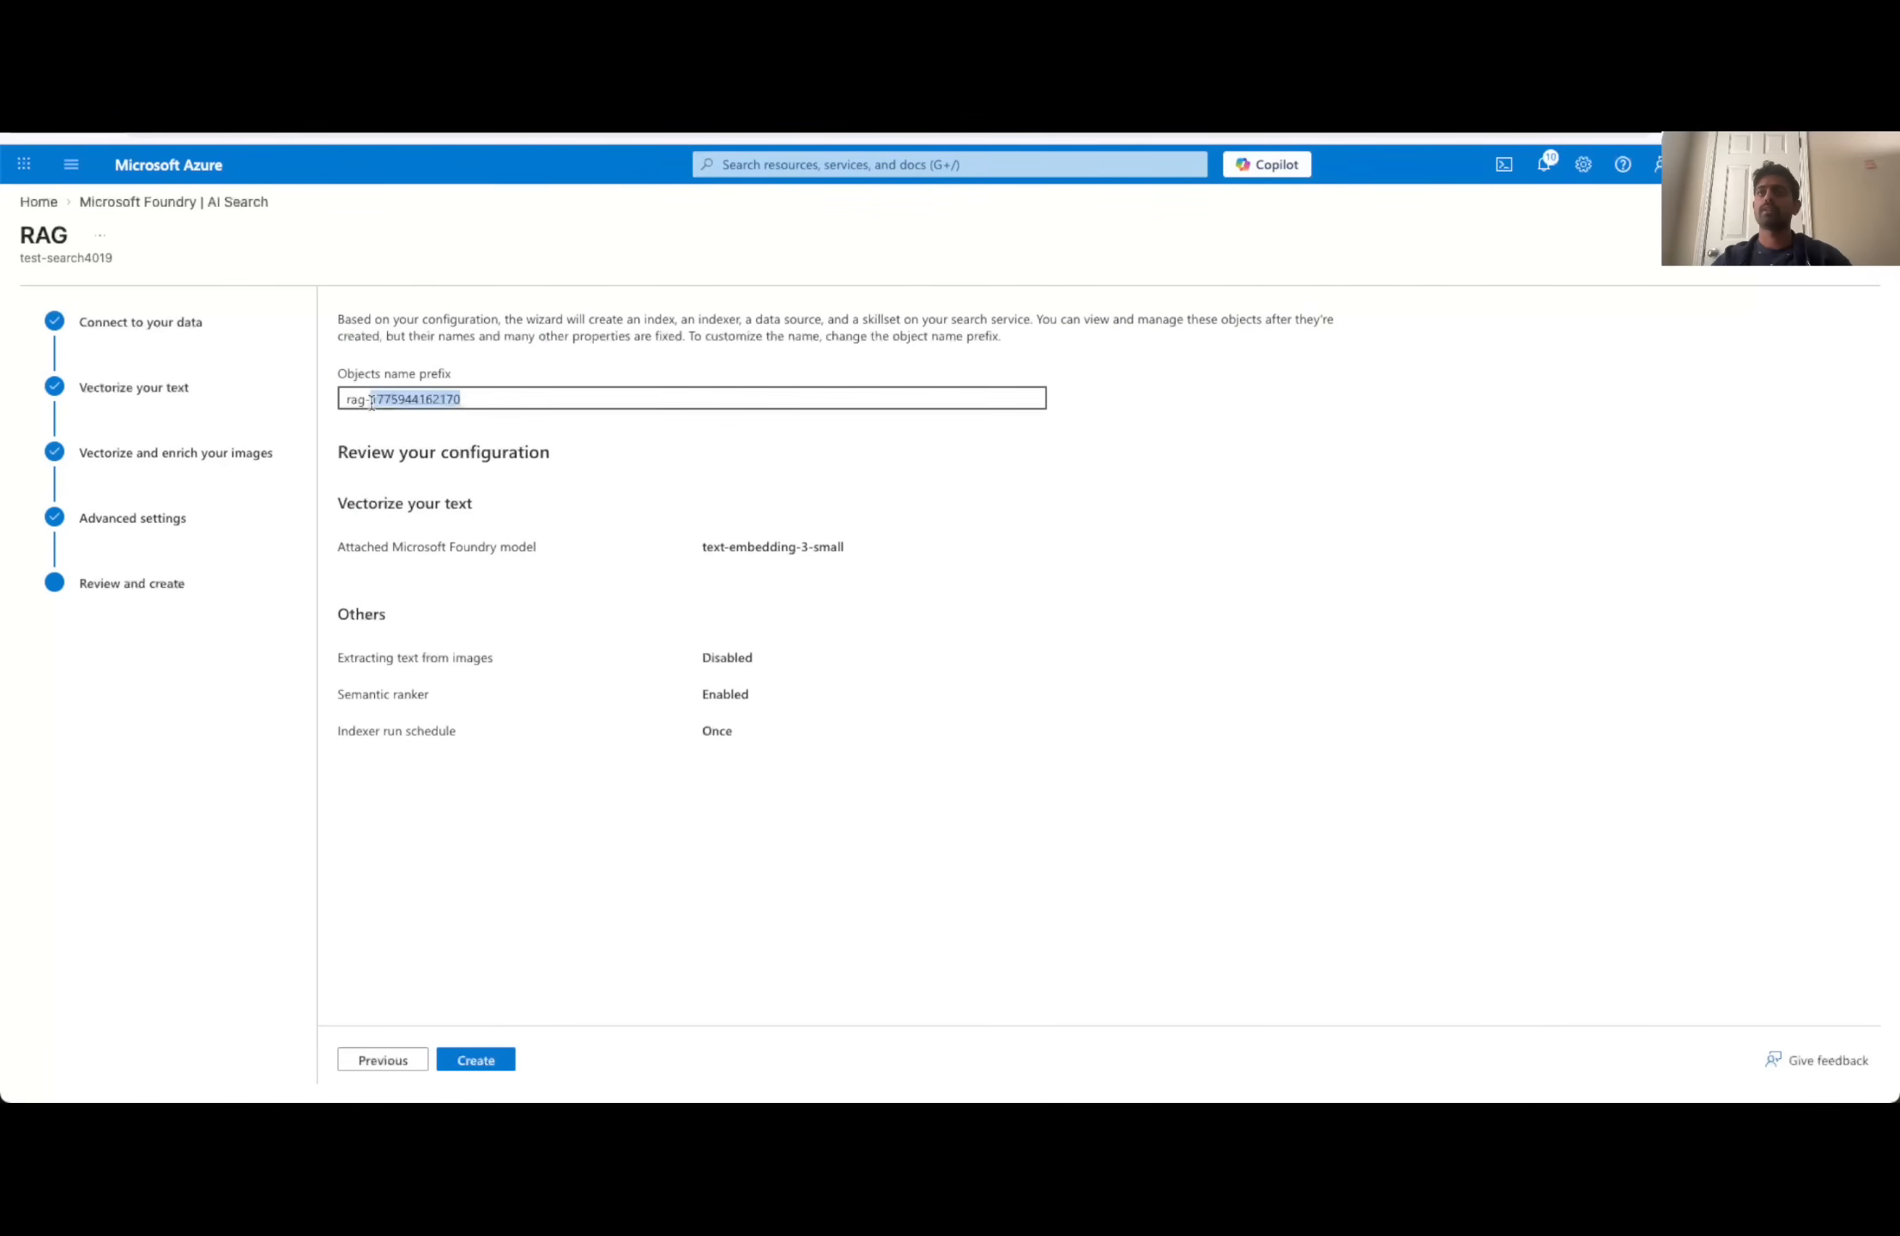
pyautogui.press('BackSpace')
pyautogui.write('d')
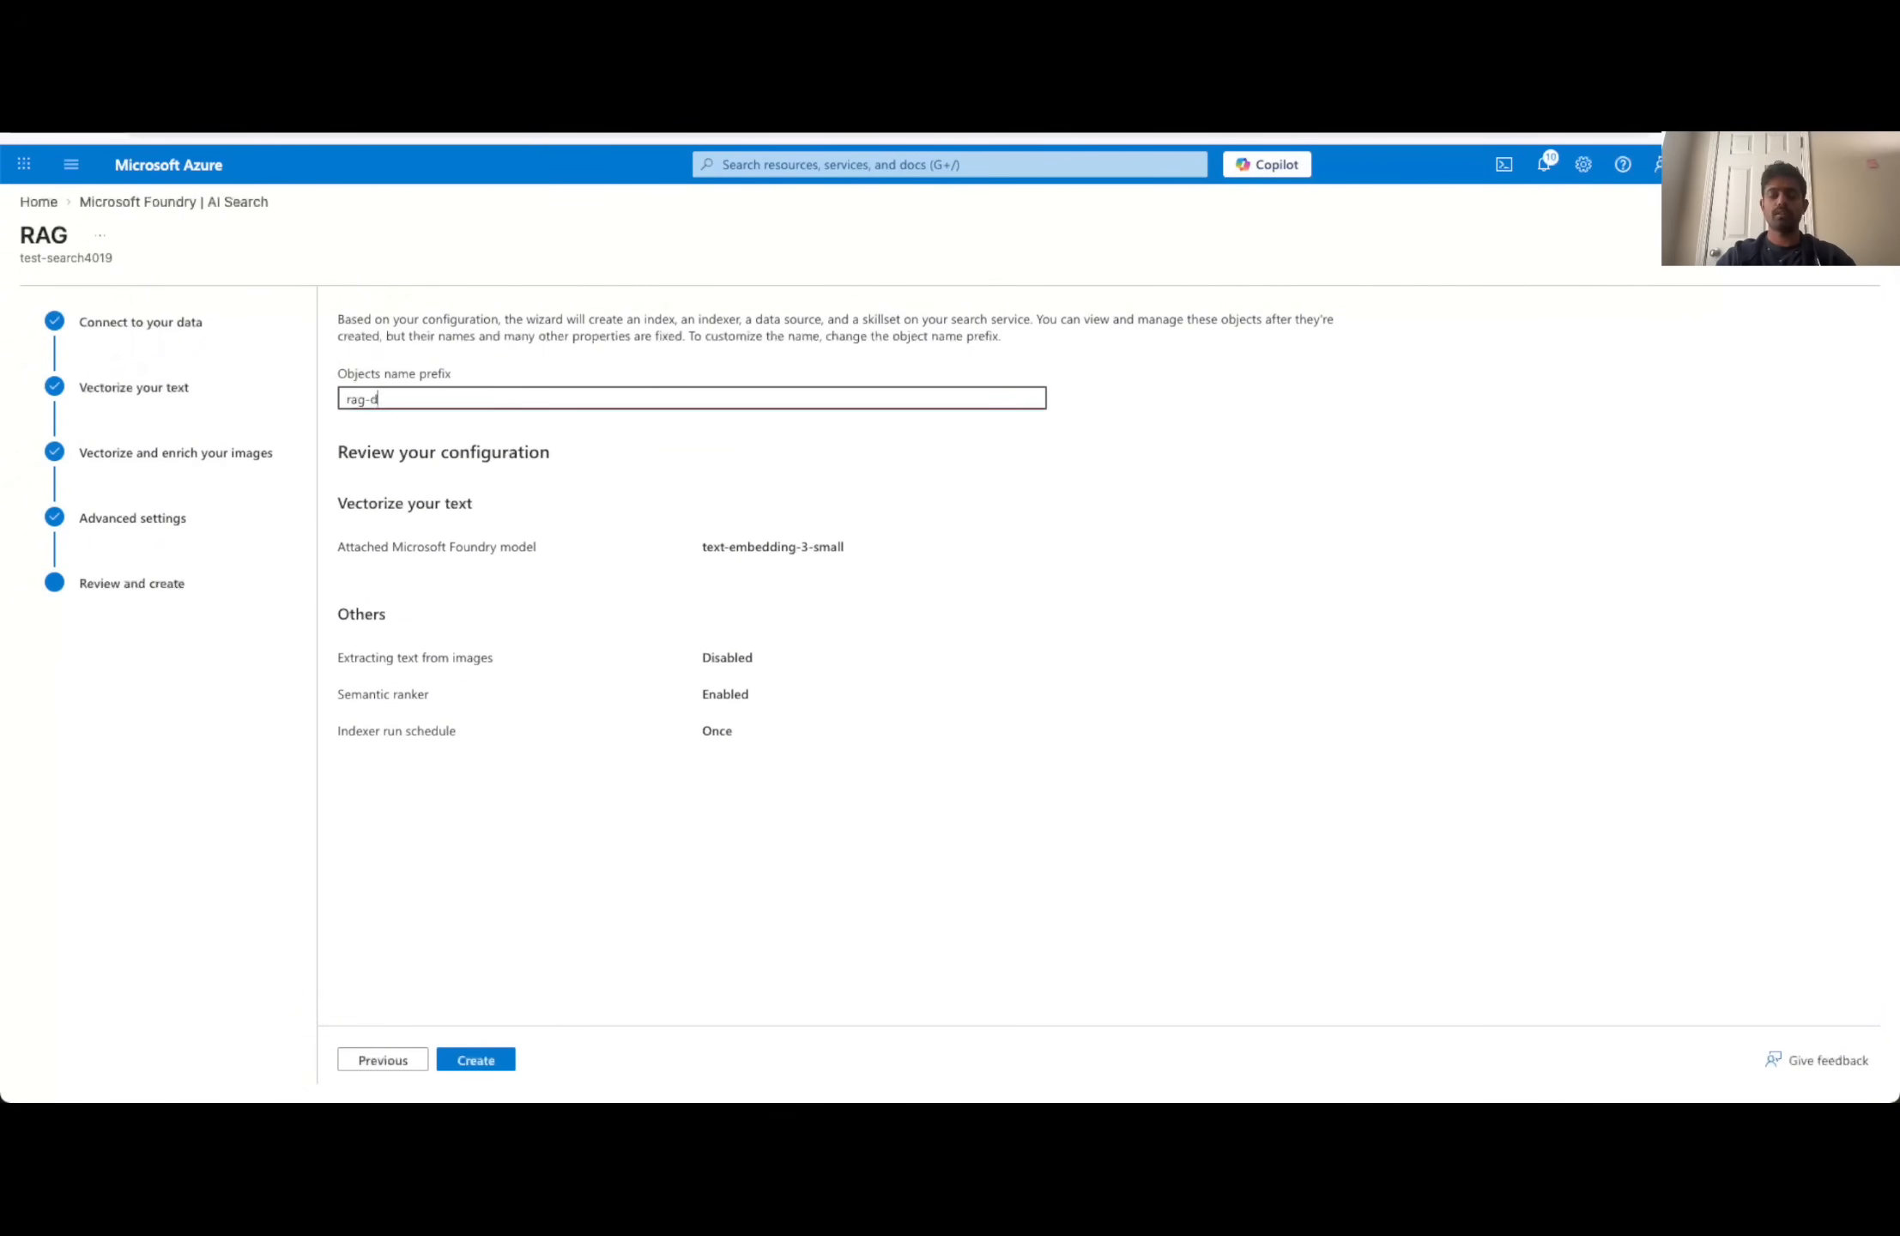
pyautogui.write('nd')
pyautogui.click(1110, 702)
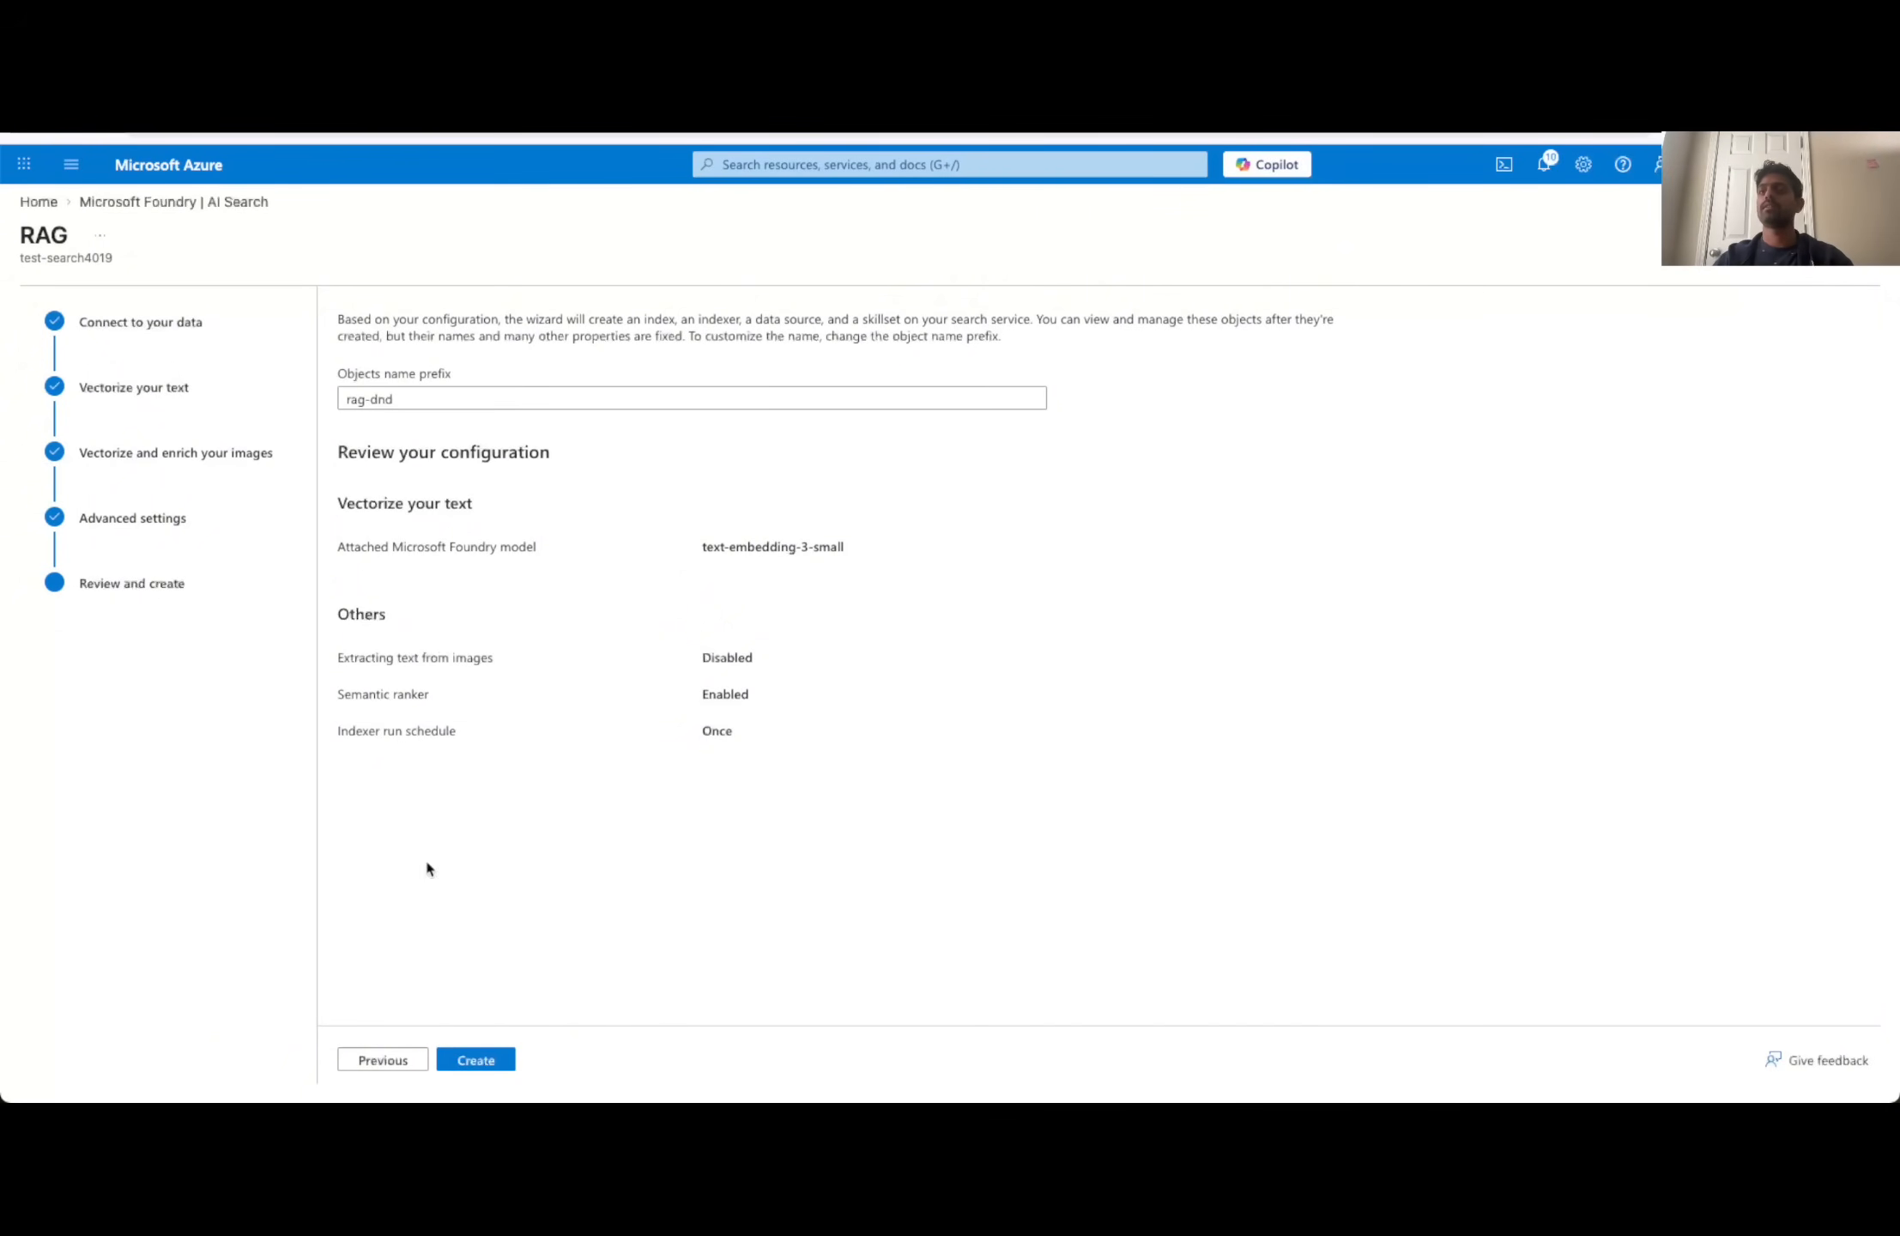
pyautogui.click(477, 1062)
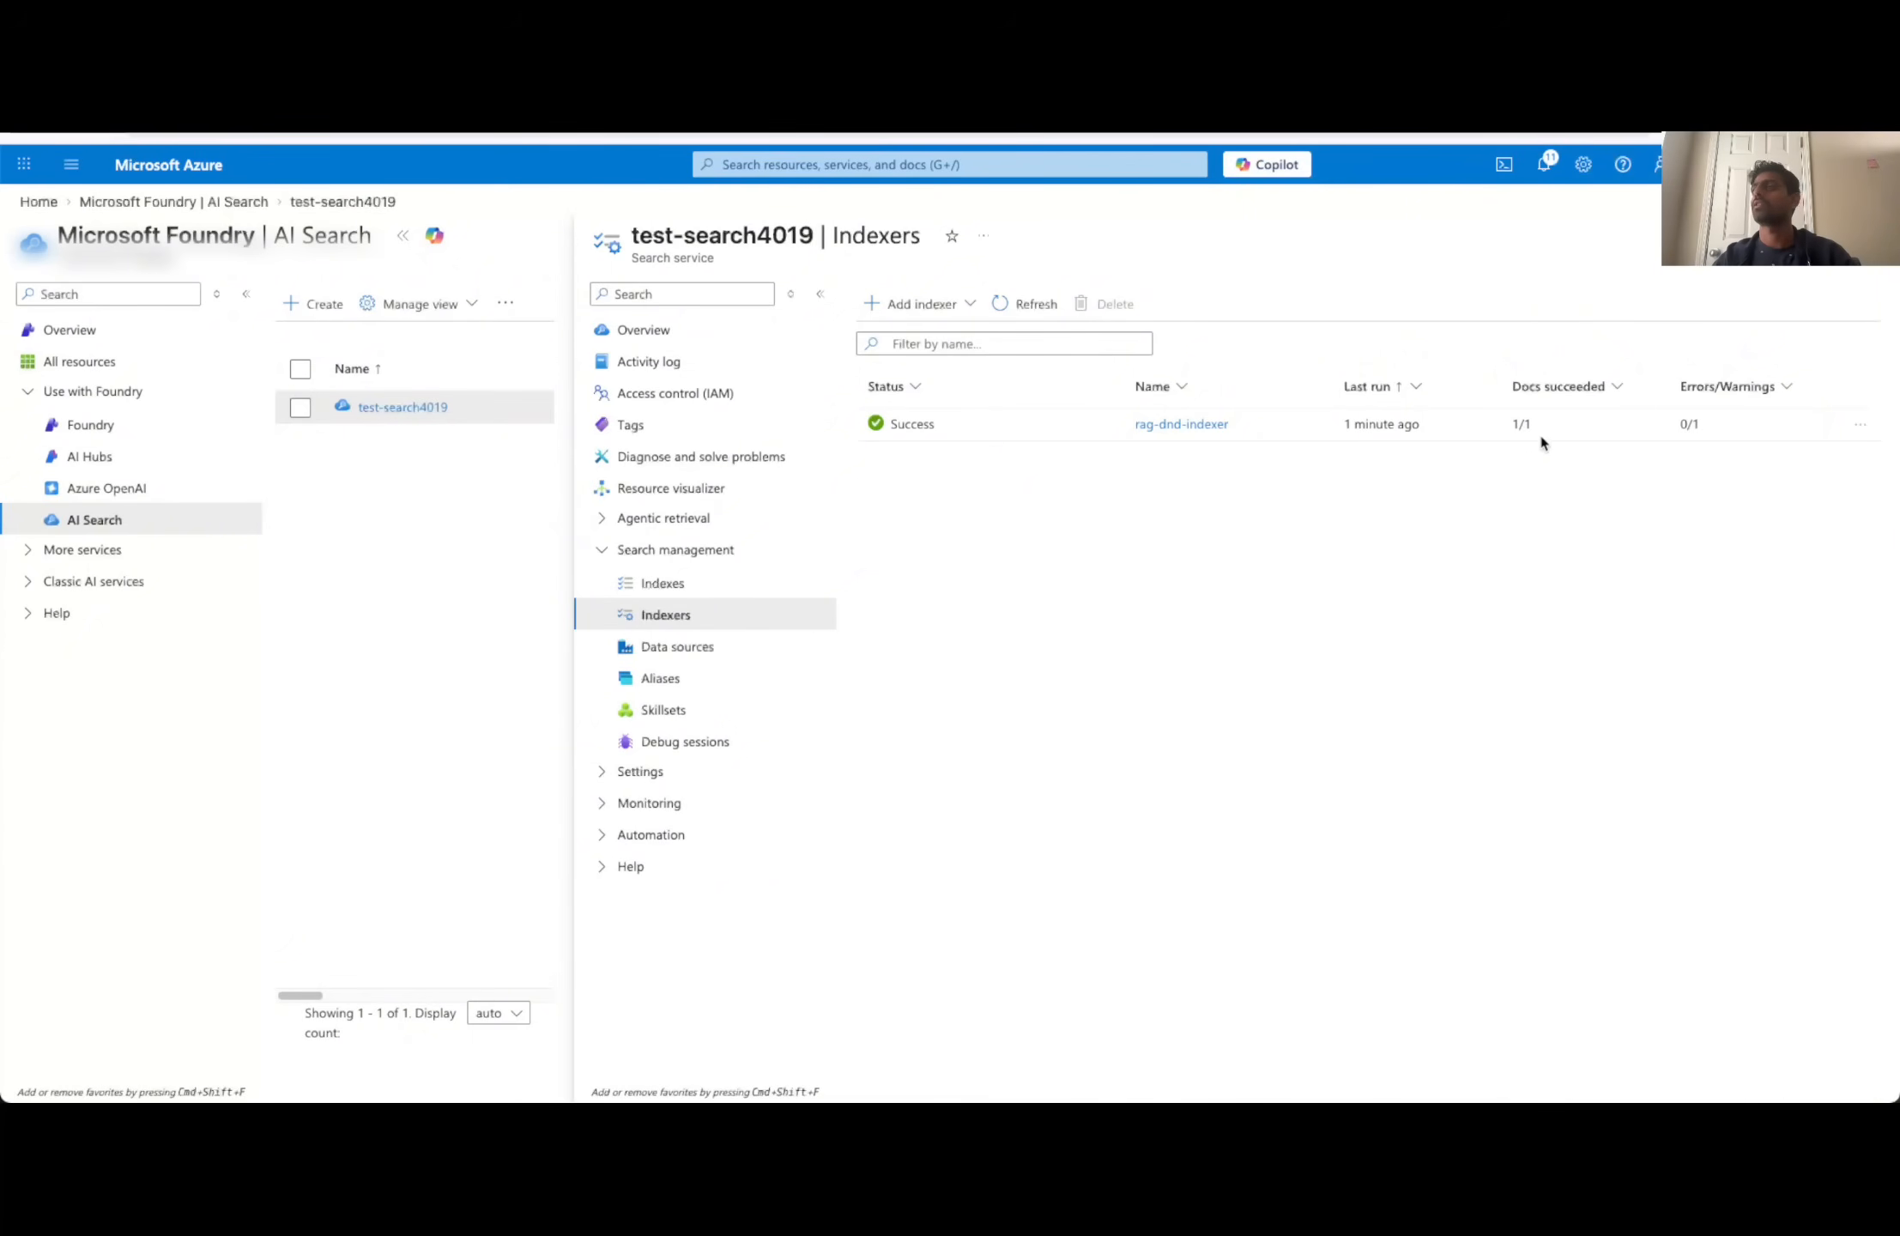
# - Open the rag-dnd index, search it for "combat skill" and look through the returned JSON
pyautogui.click(678, 583)
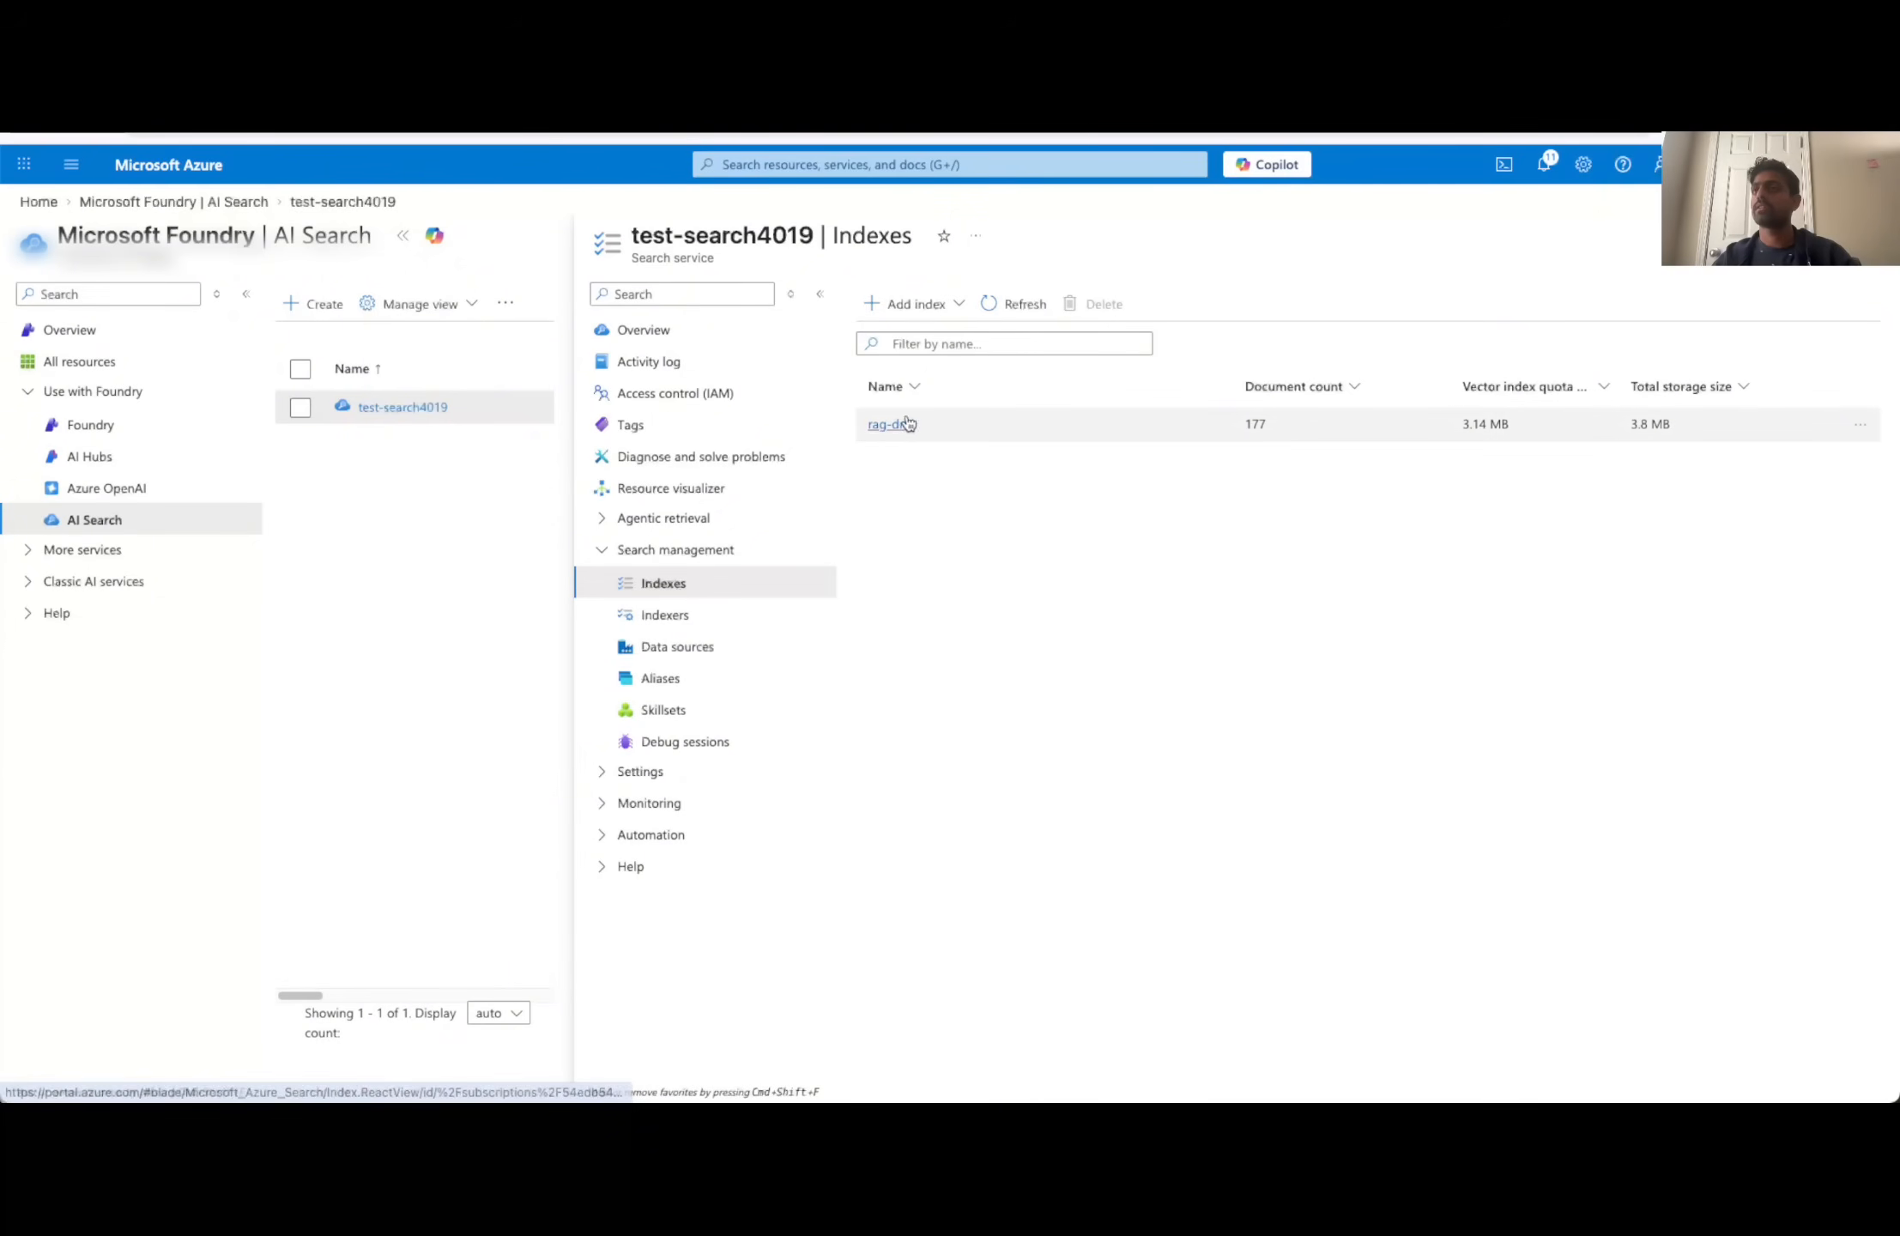
pyautogui.click(898, 425)
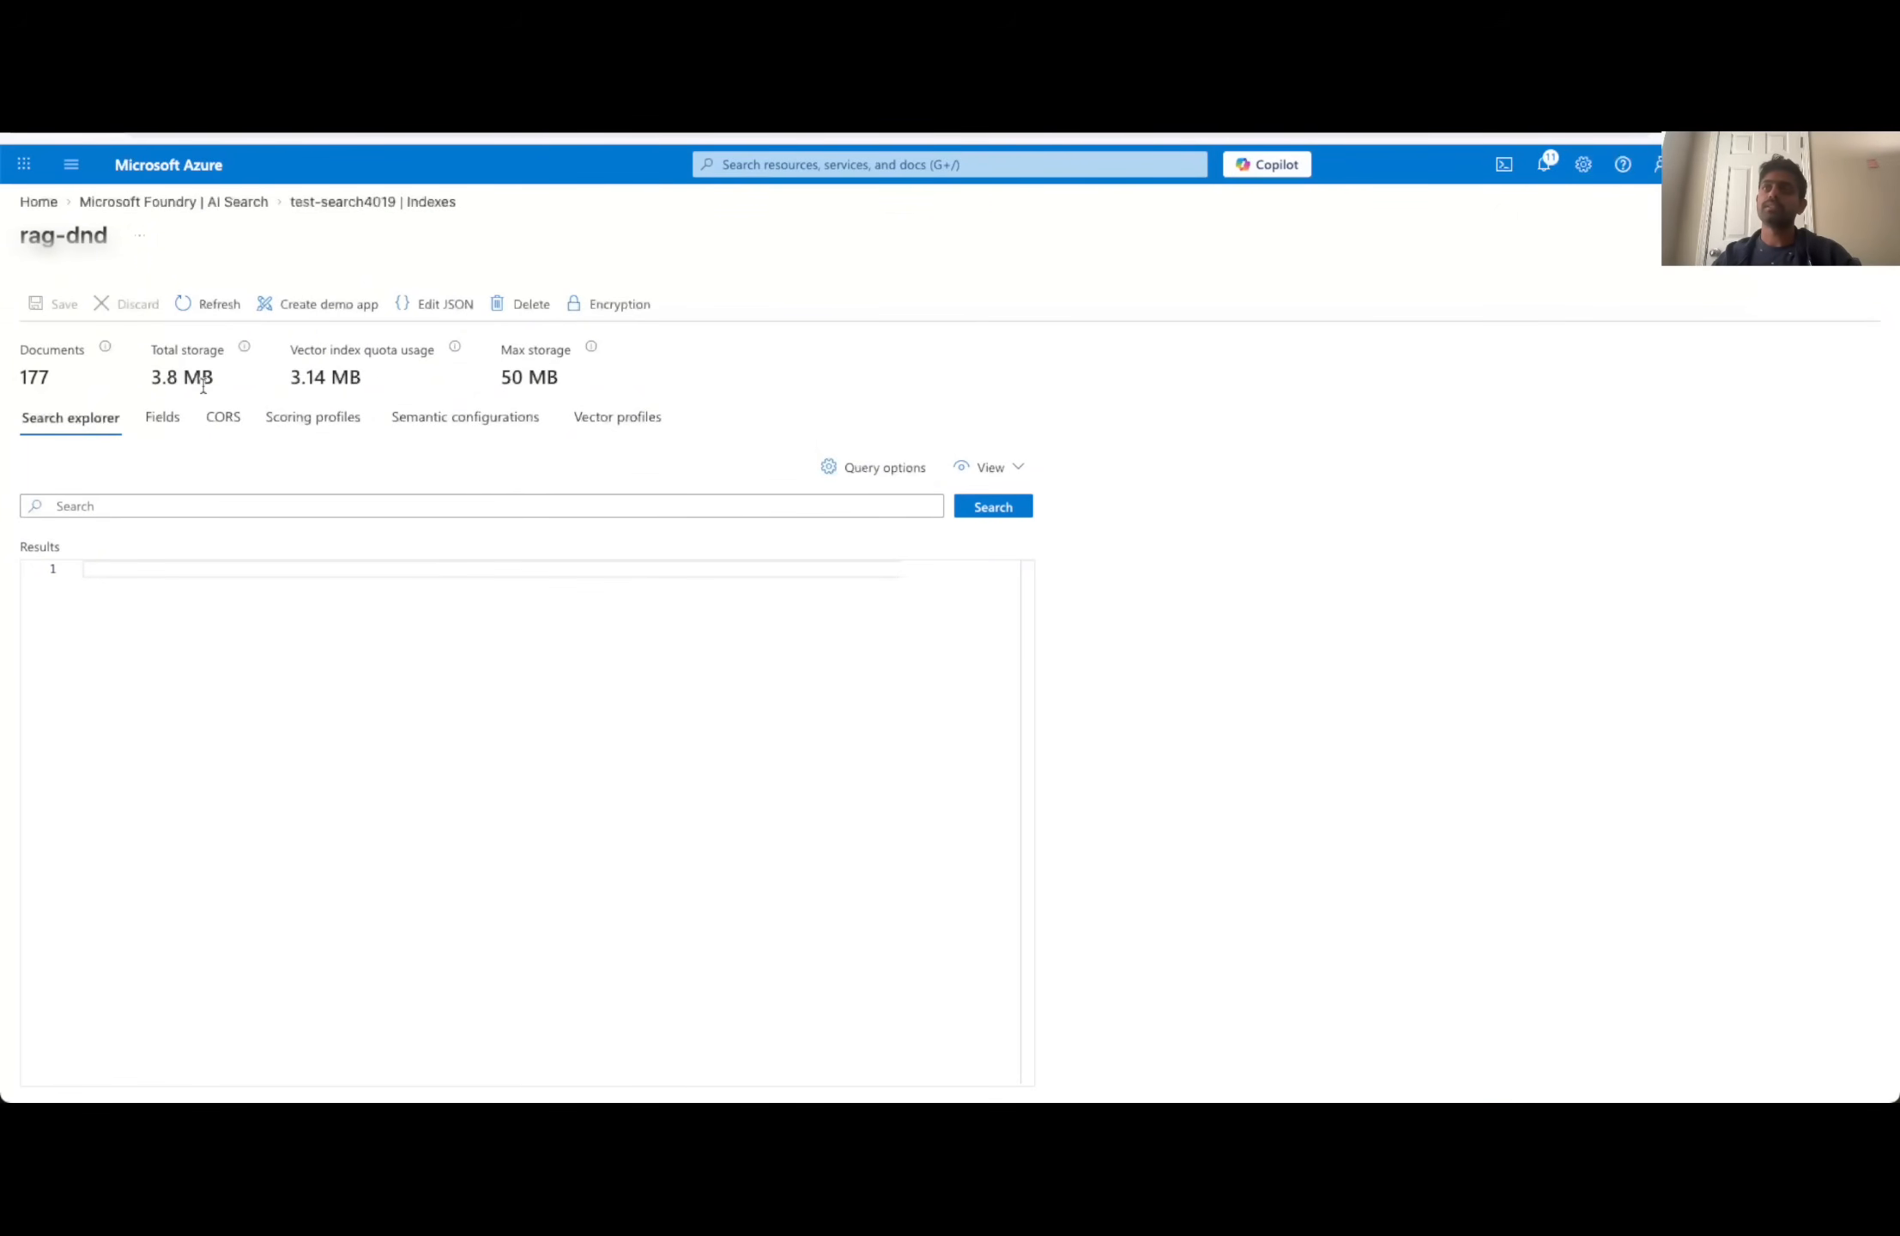
pyautogui.click(230, 506)
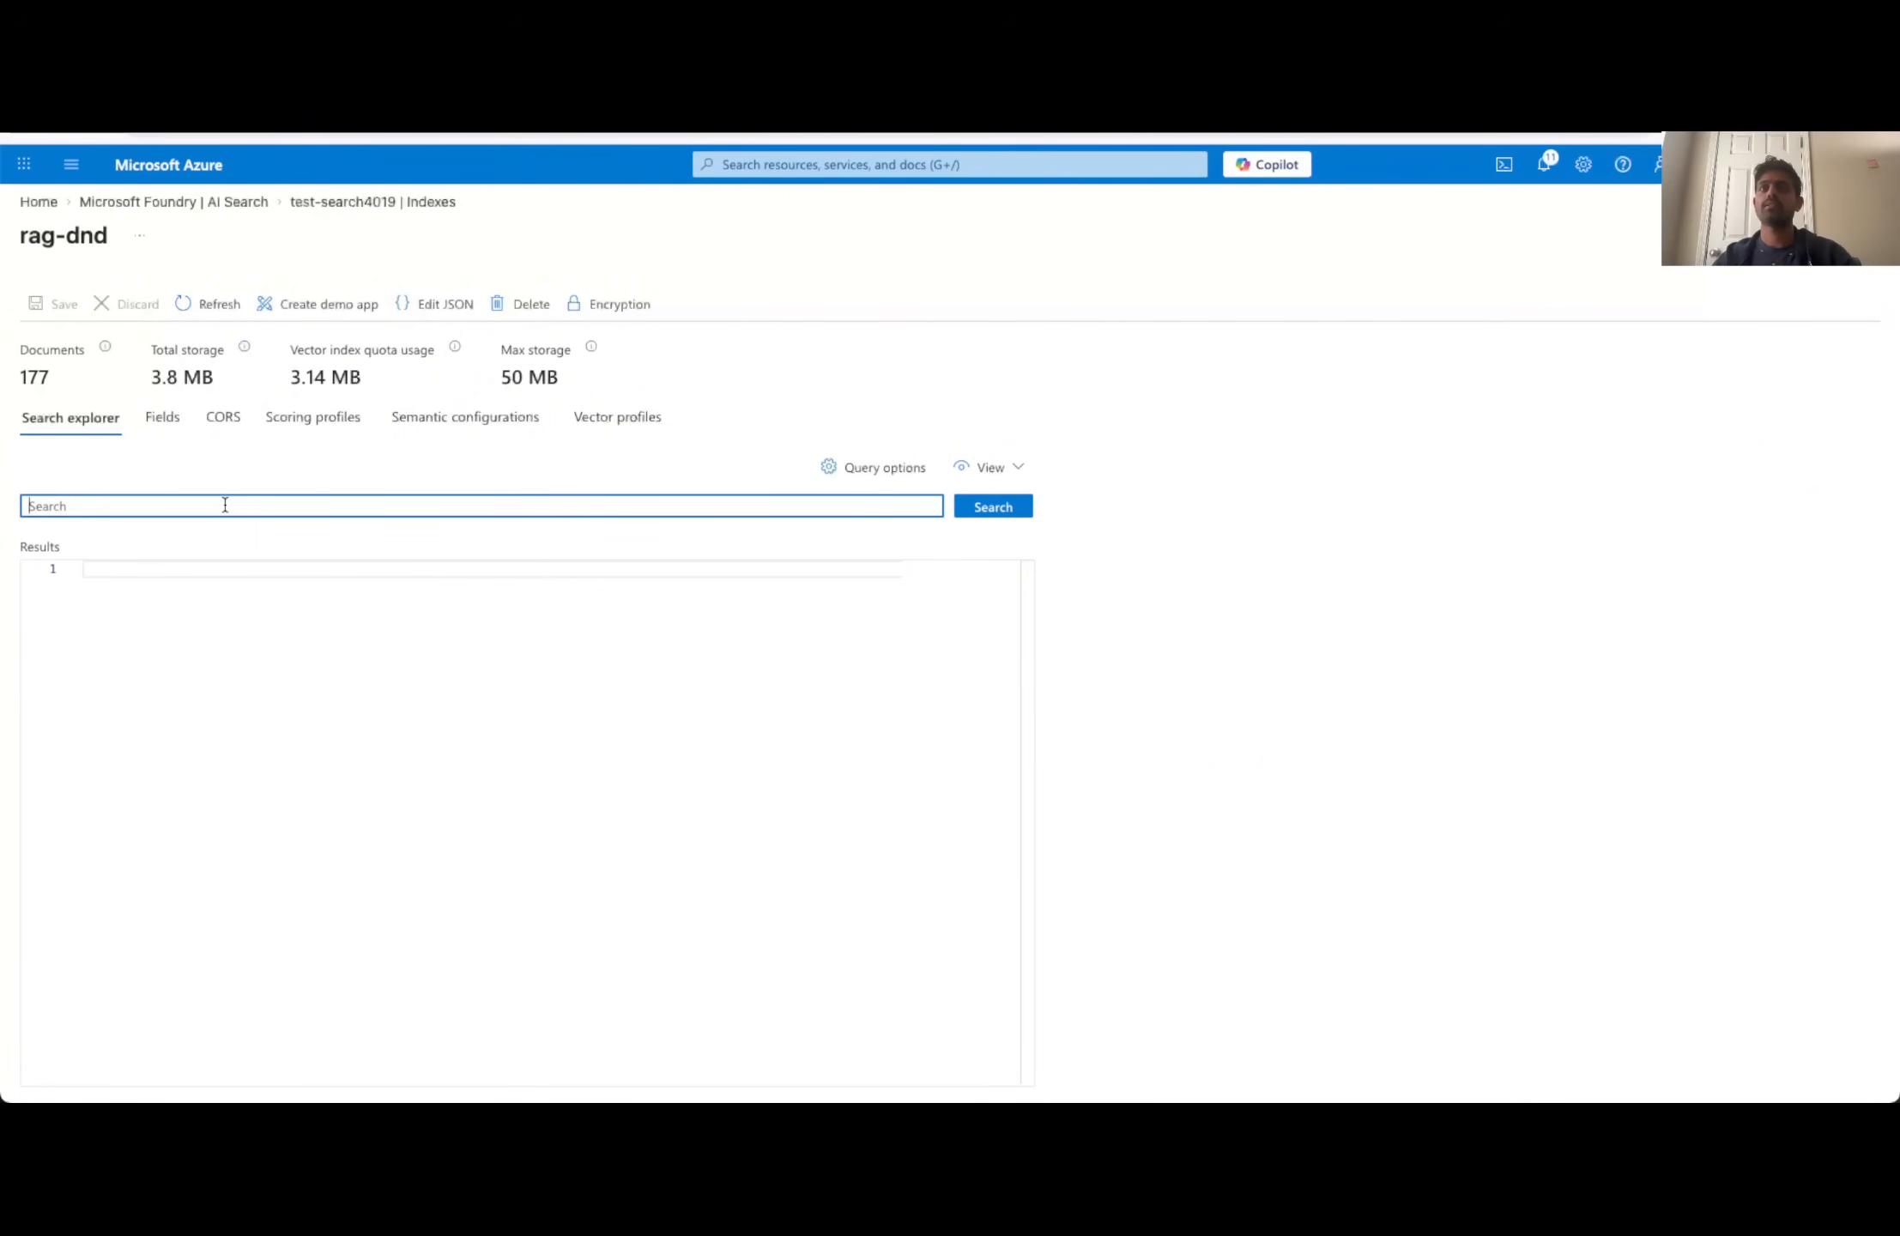
pyautogui.write('co')
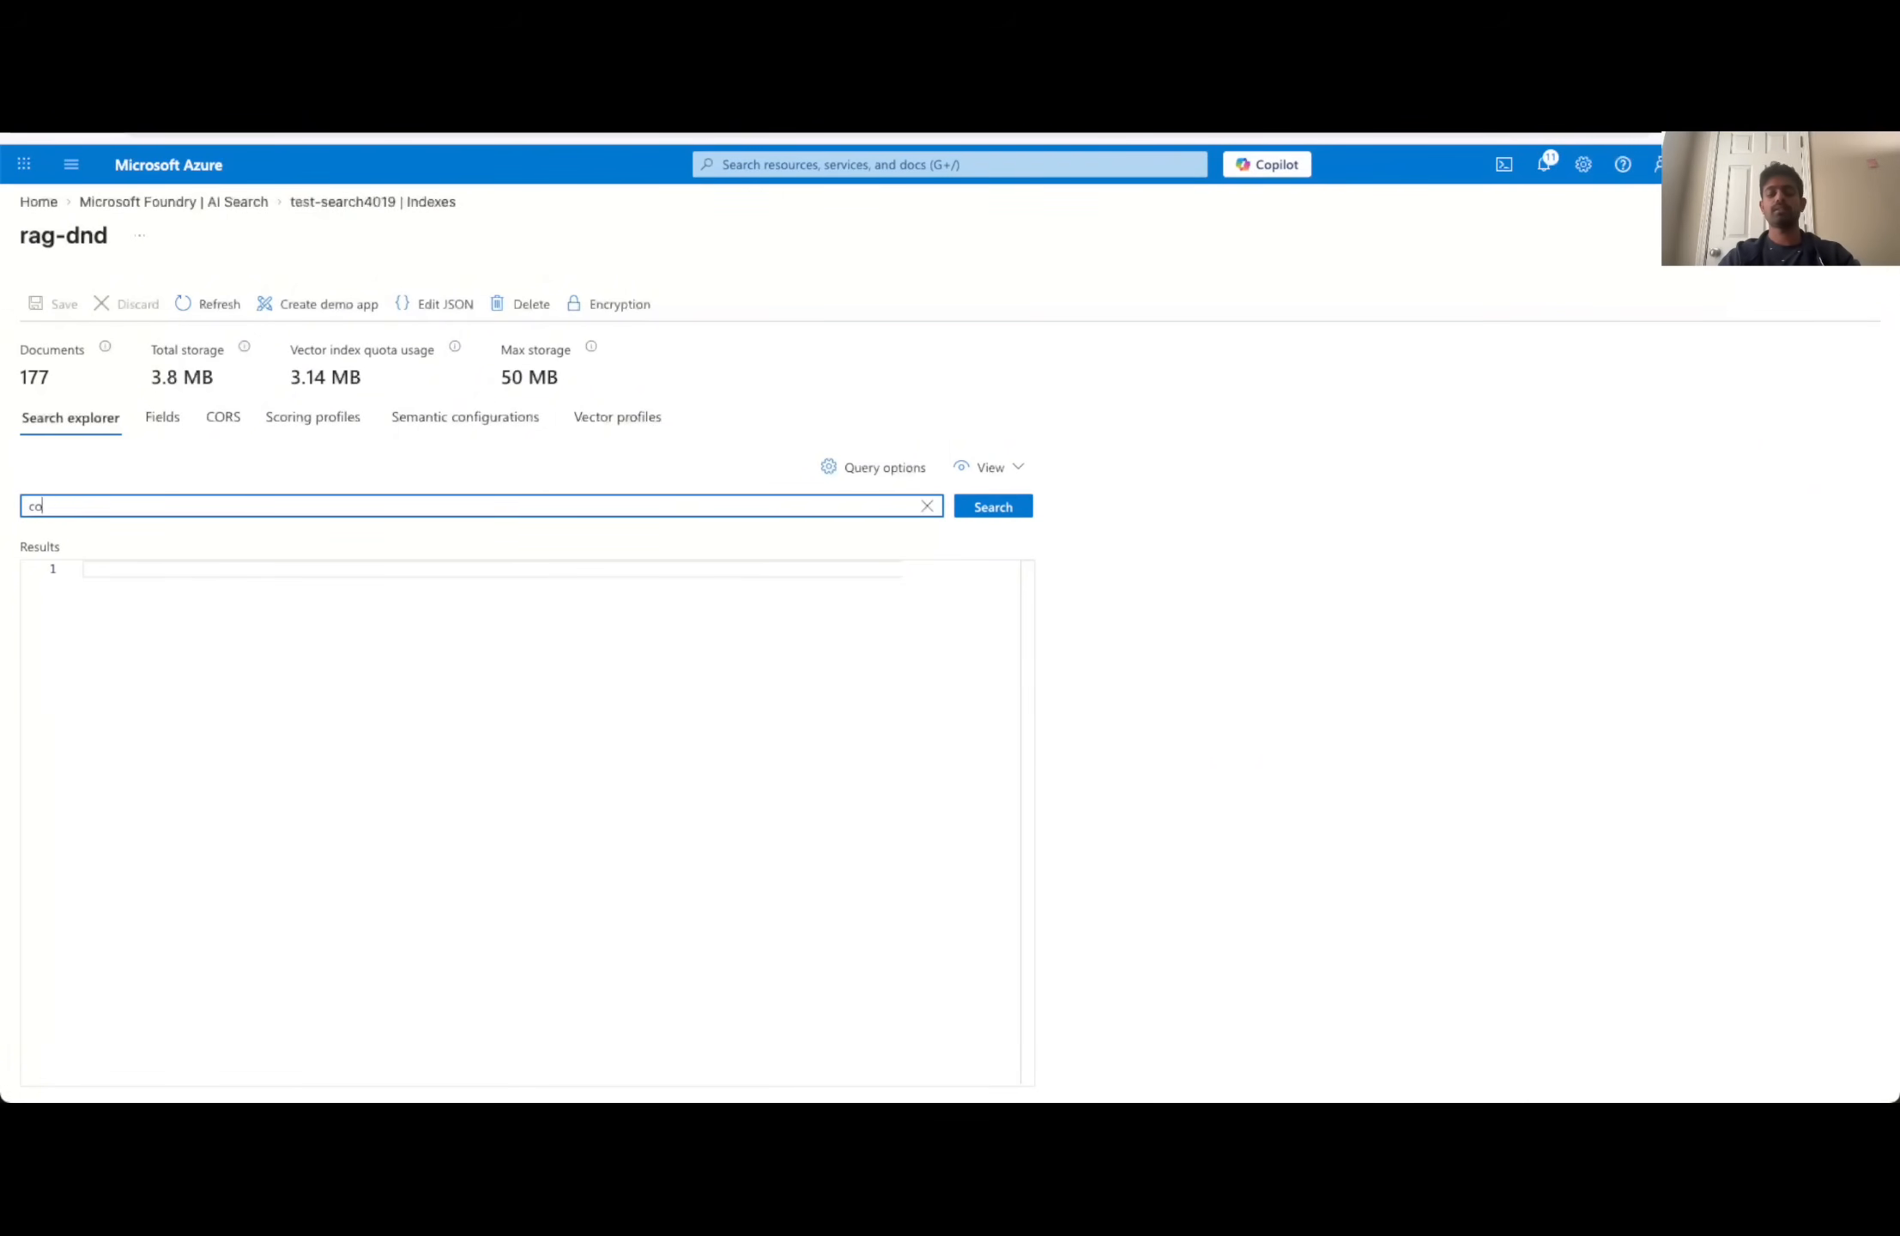
pyautogui.write('mbat skill')
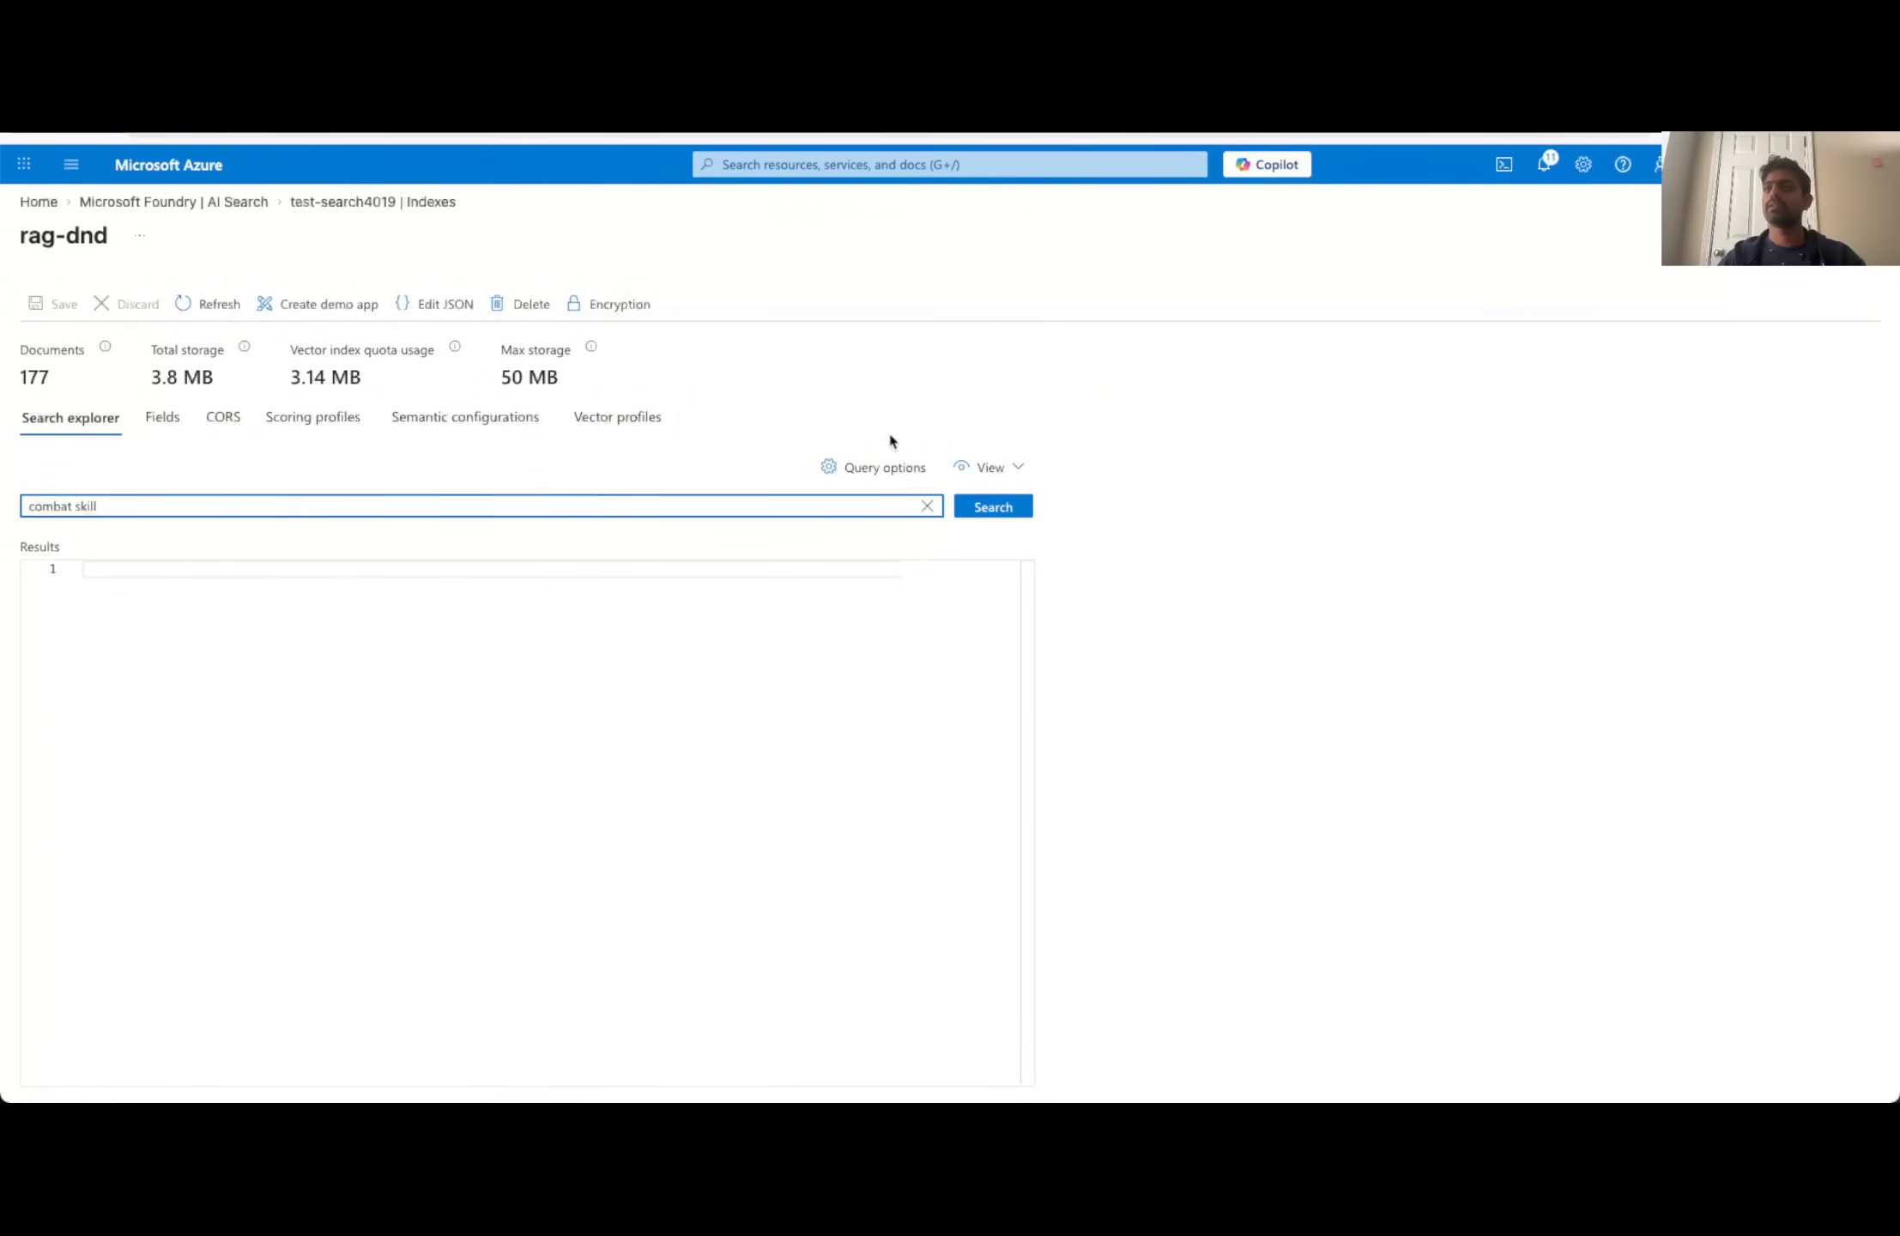
pyautogui.click(998, 512)
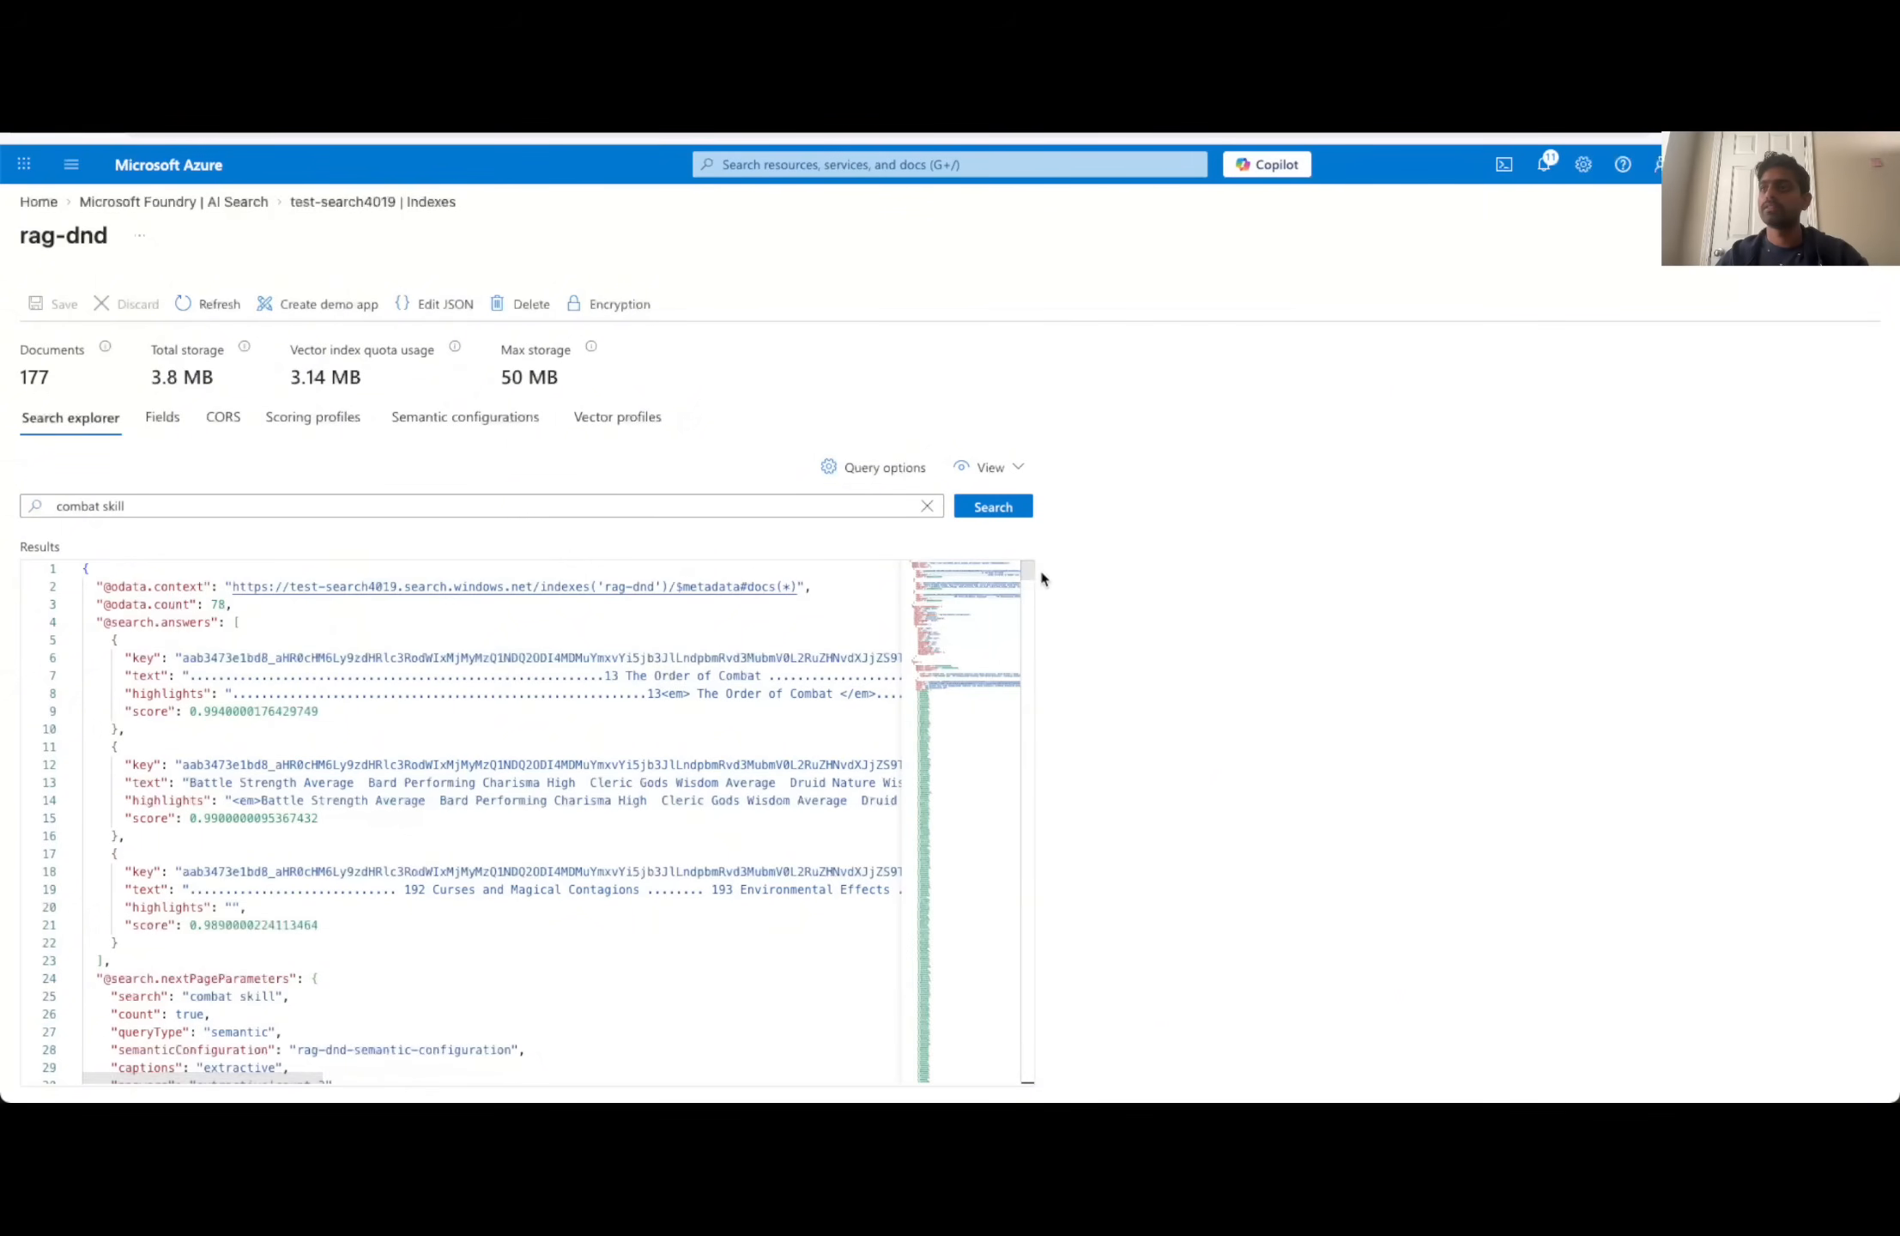
pyautogui.moveTo(1024, 572)
pyautogui.mouseDown()
pyautogui.moveTo(1036, 588)
pyautogui.moveTo(1035, 570)
pyautogui.mouseUp()
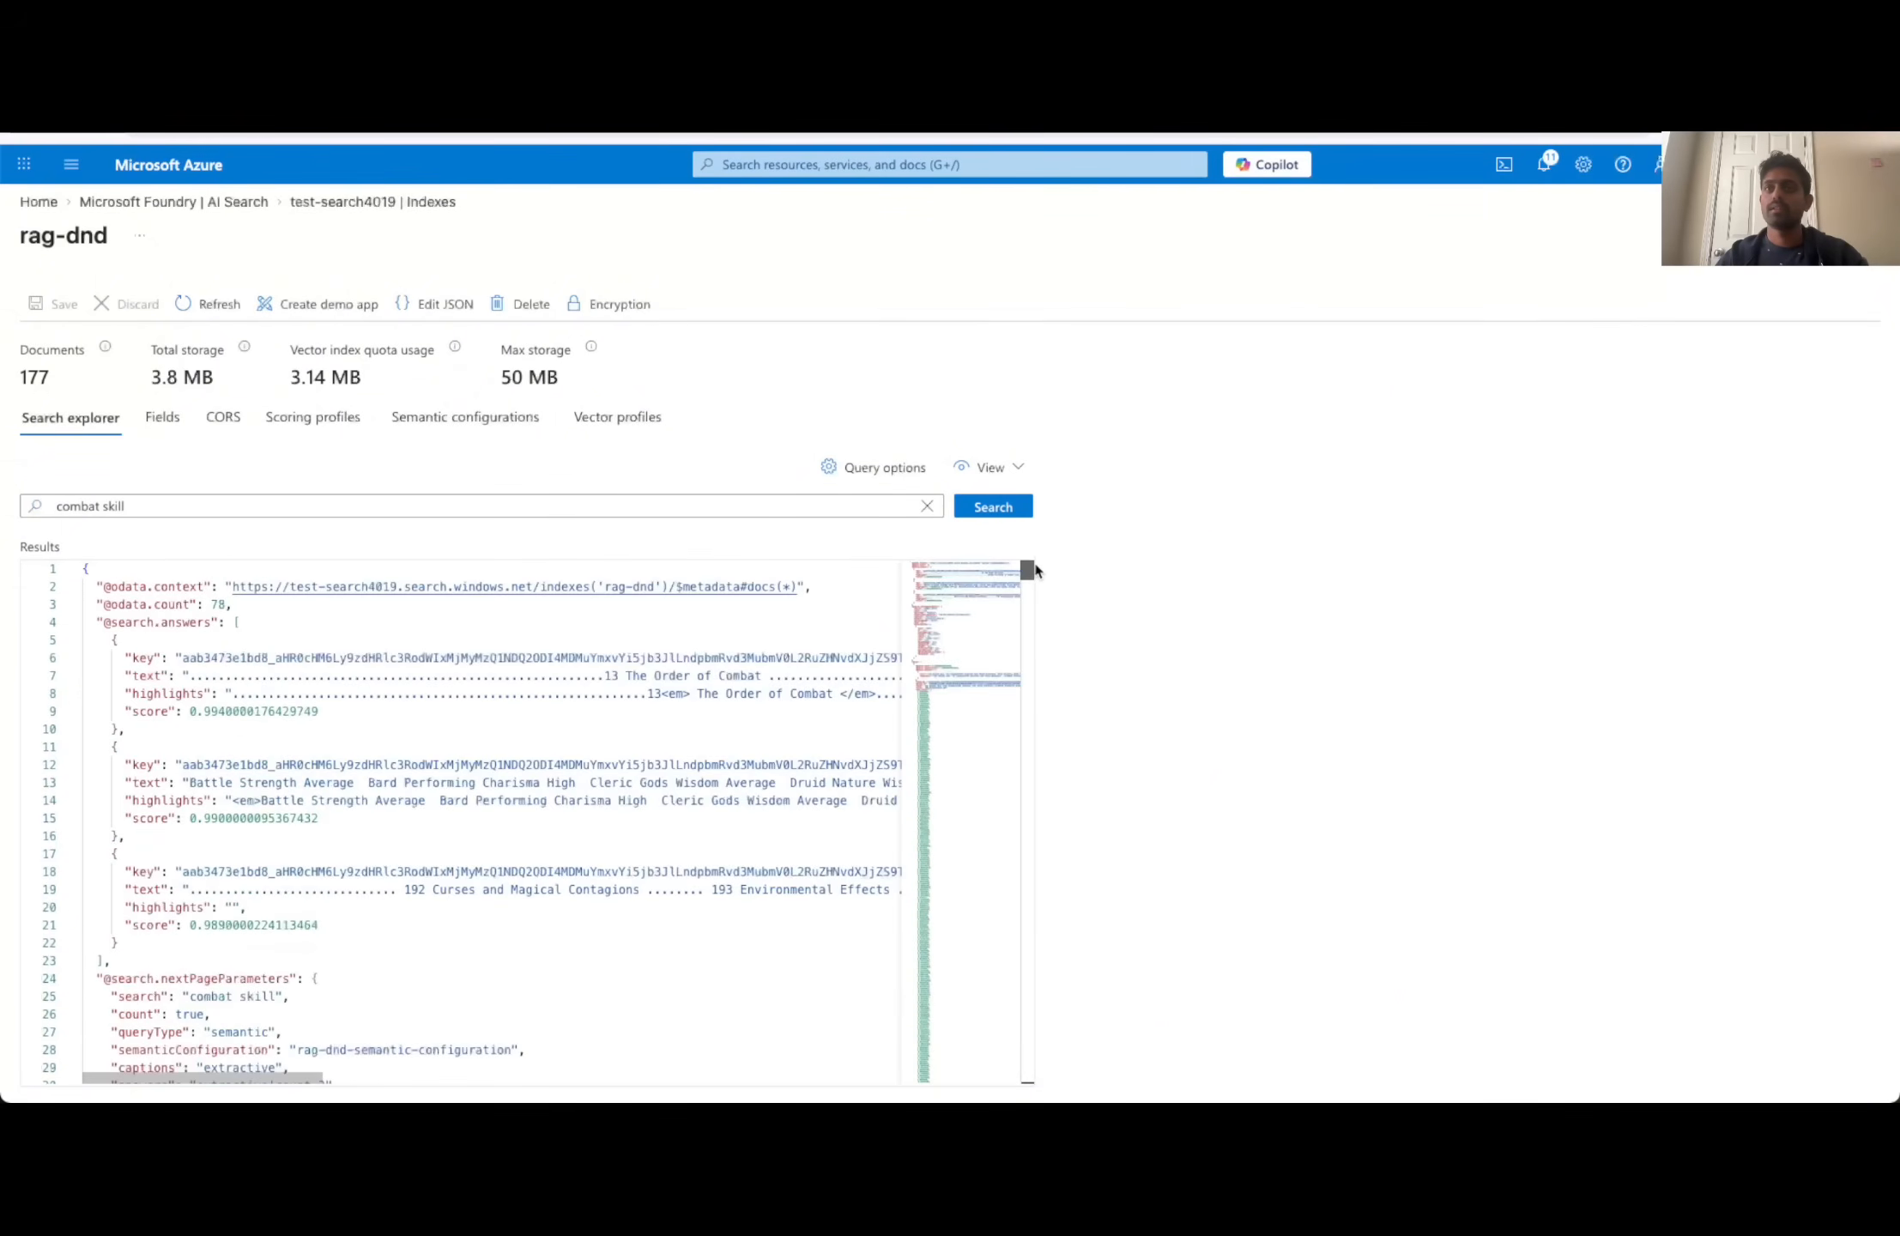
pyautogui.scroll(-5, 360, 794)
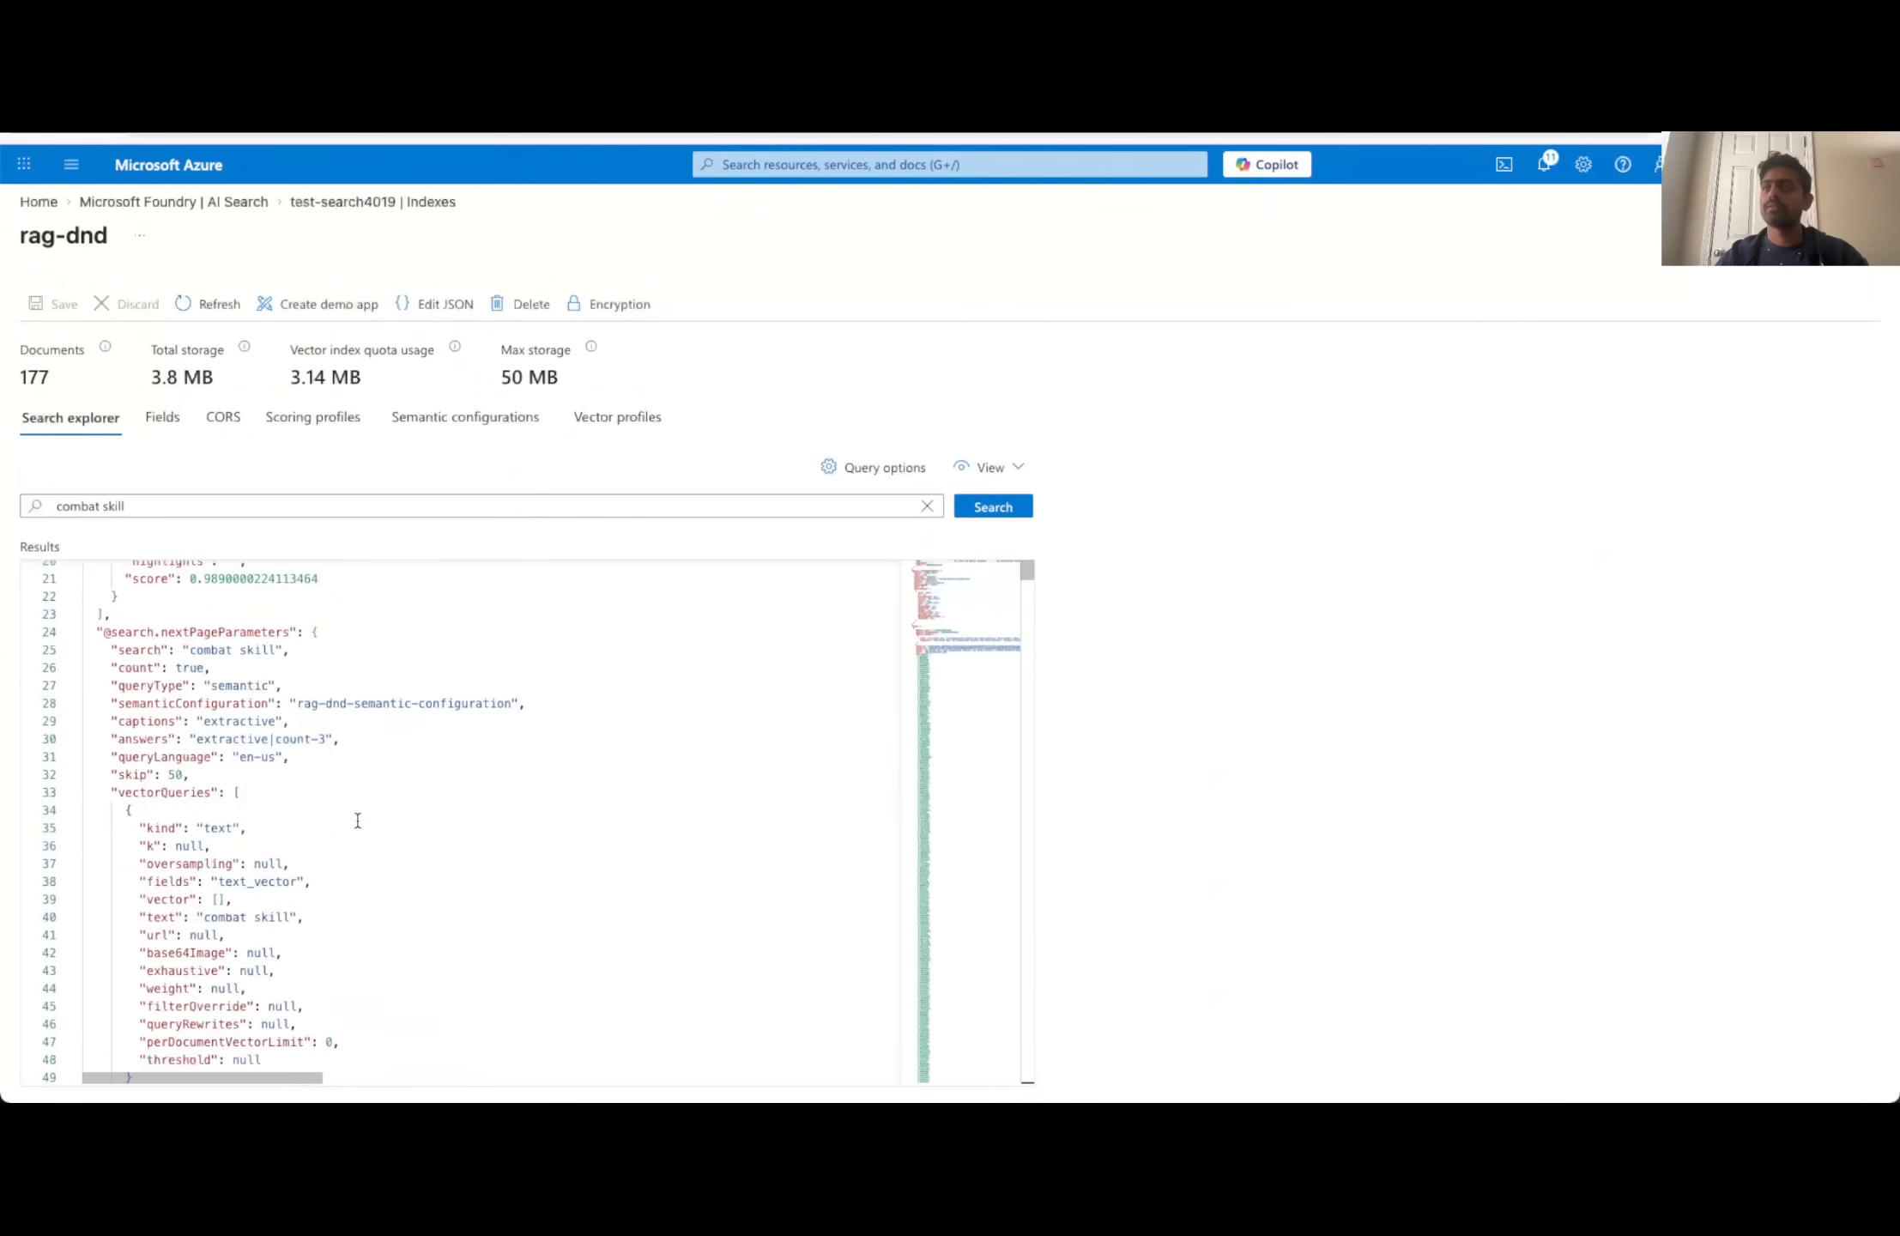
pyautogui.scroll(5, 358, 821)
# - Turn off Retrievable for the text_vector field and rerun the "combat skill" search to examine its results
pyautogui.click(159, 416)
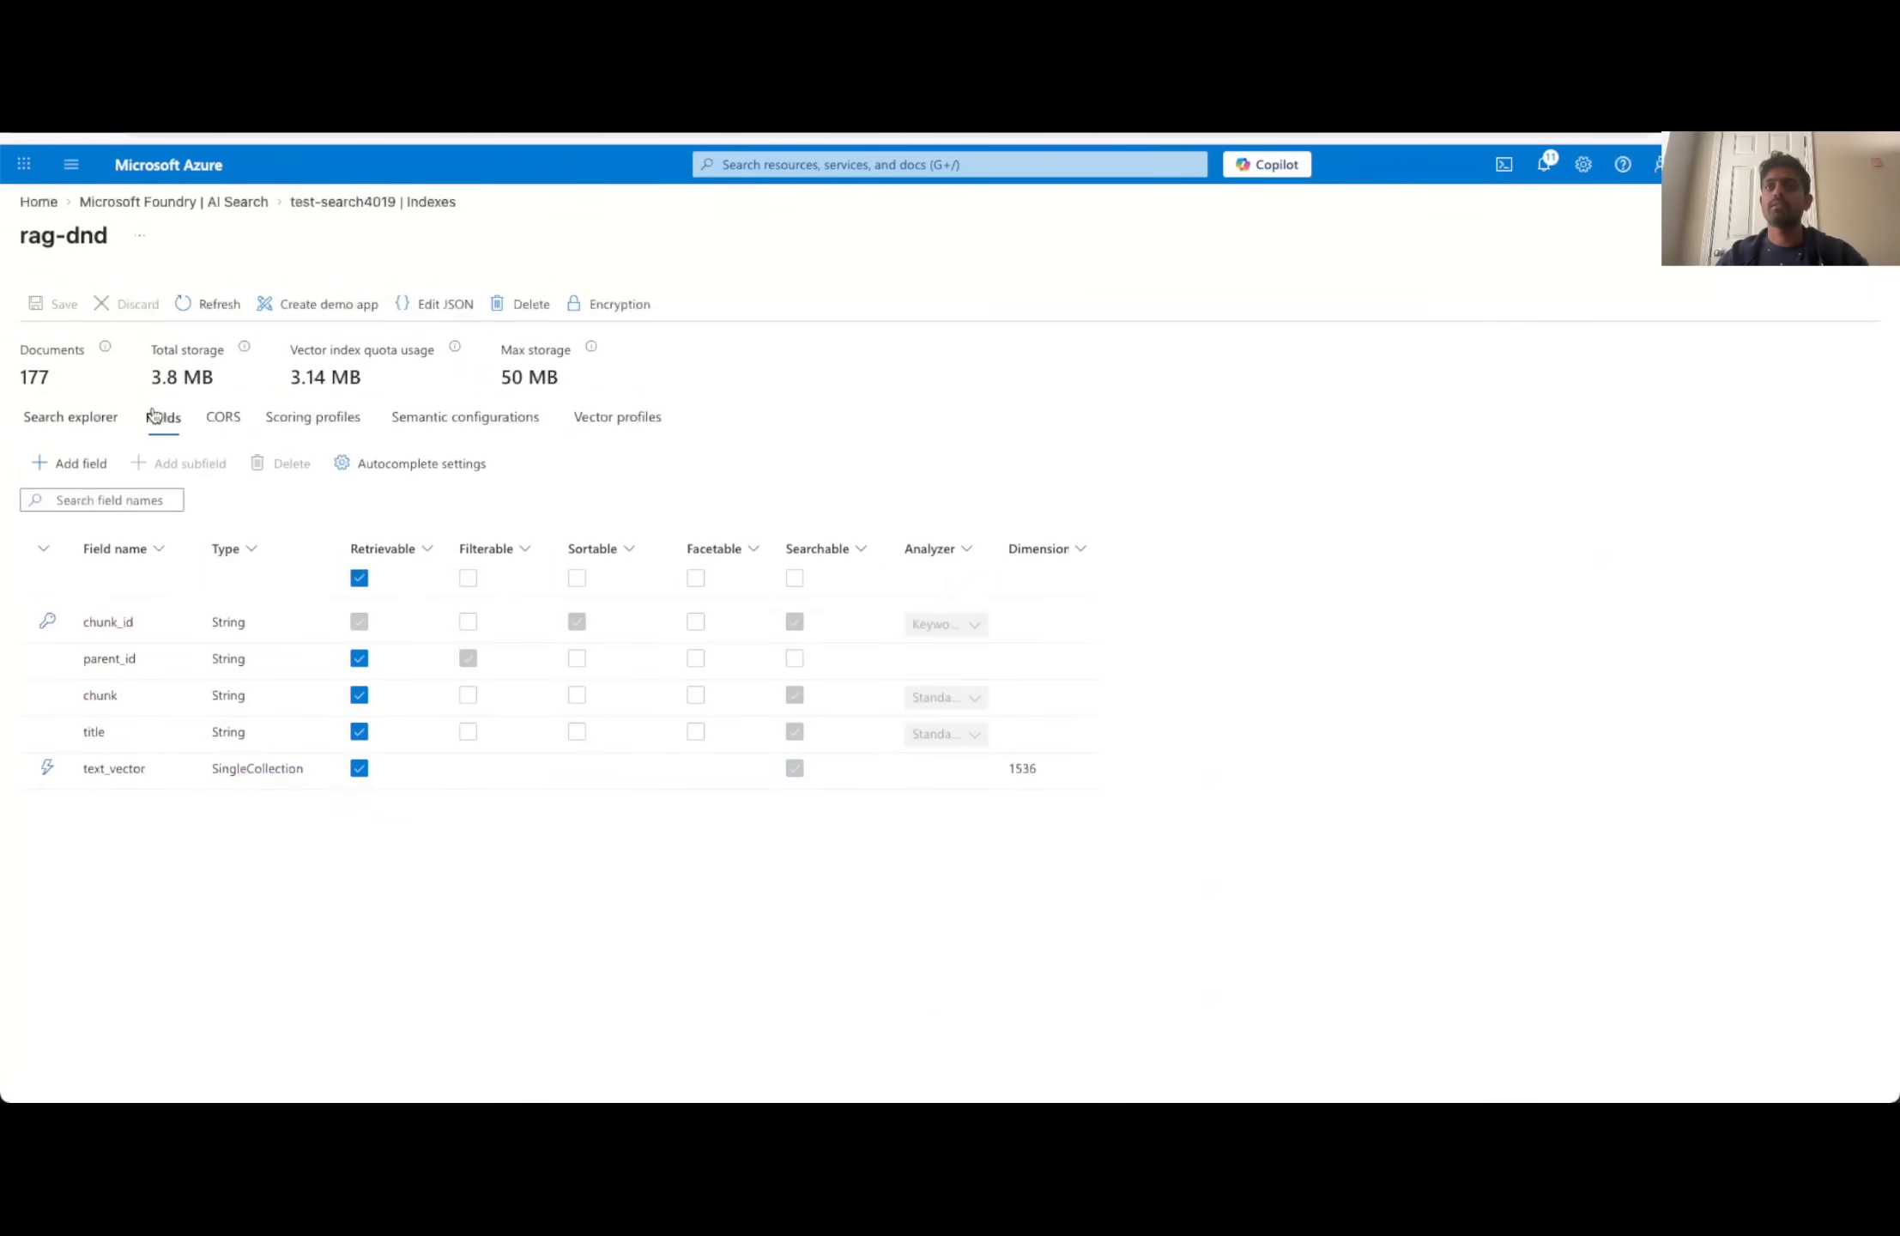
pyautogui.click(358, 768)
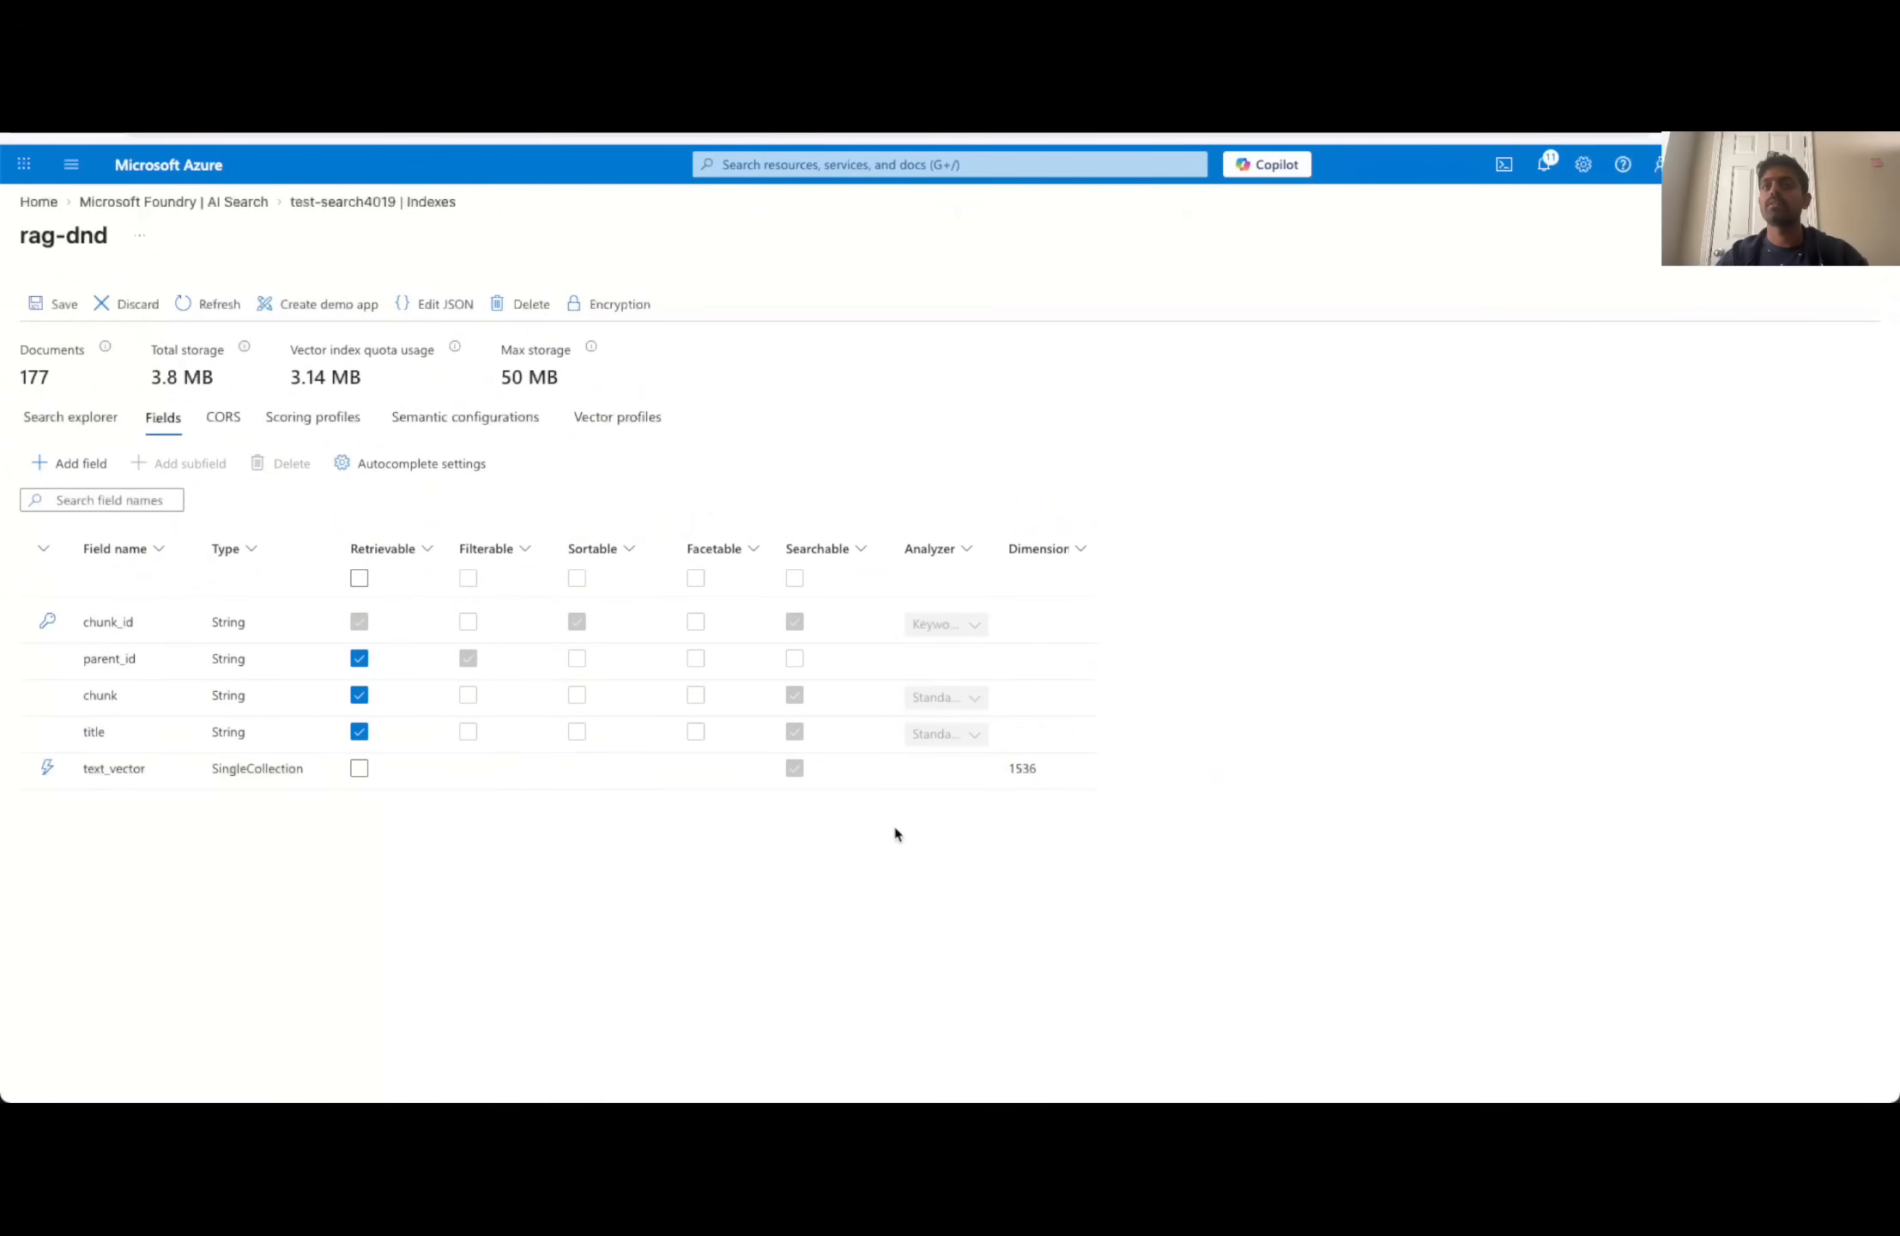
pyautogui.click(87, 420)
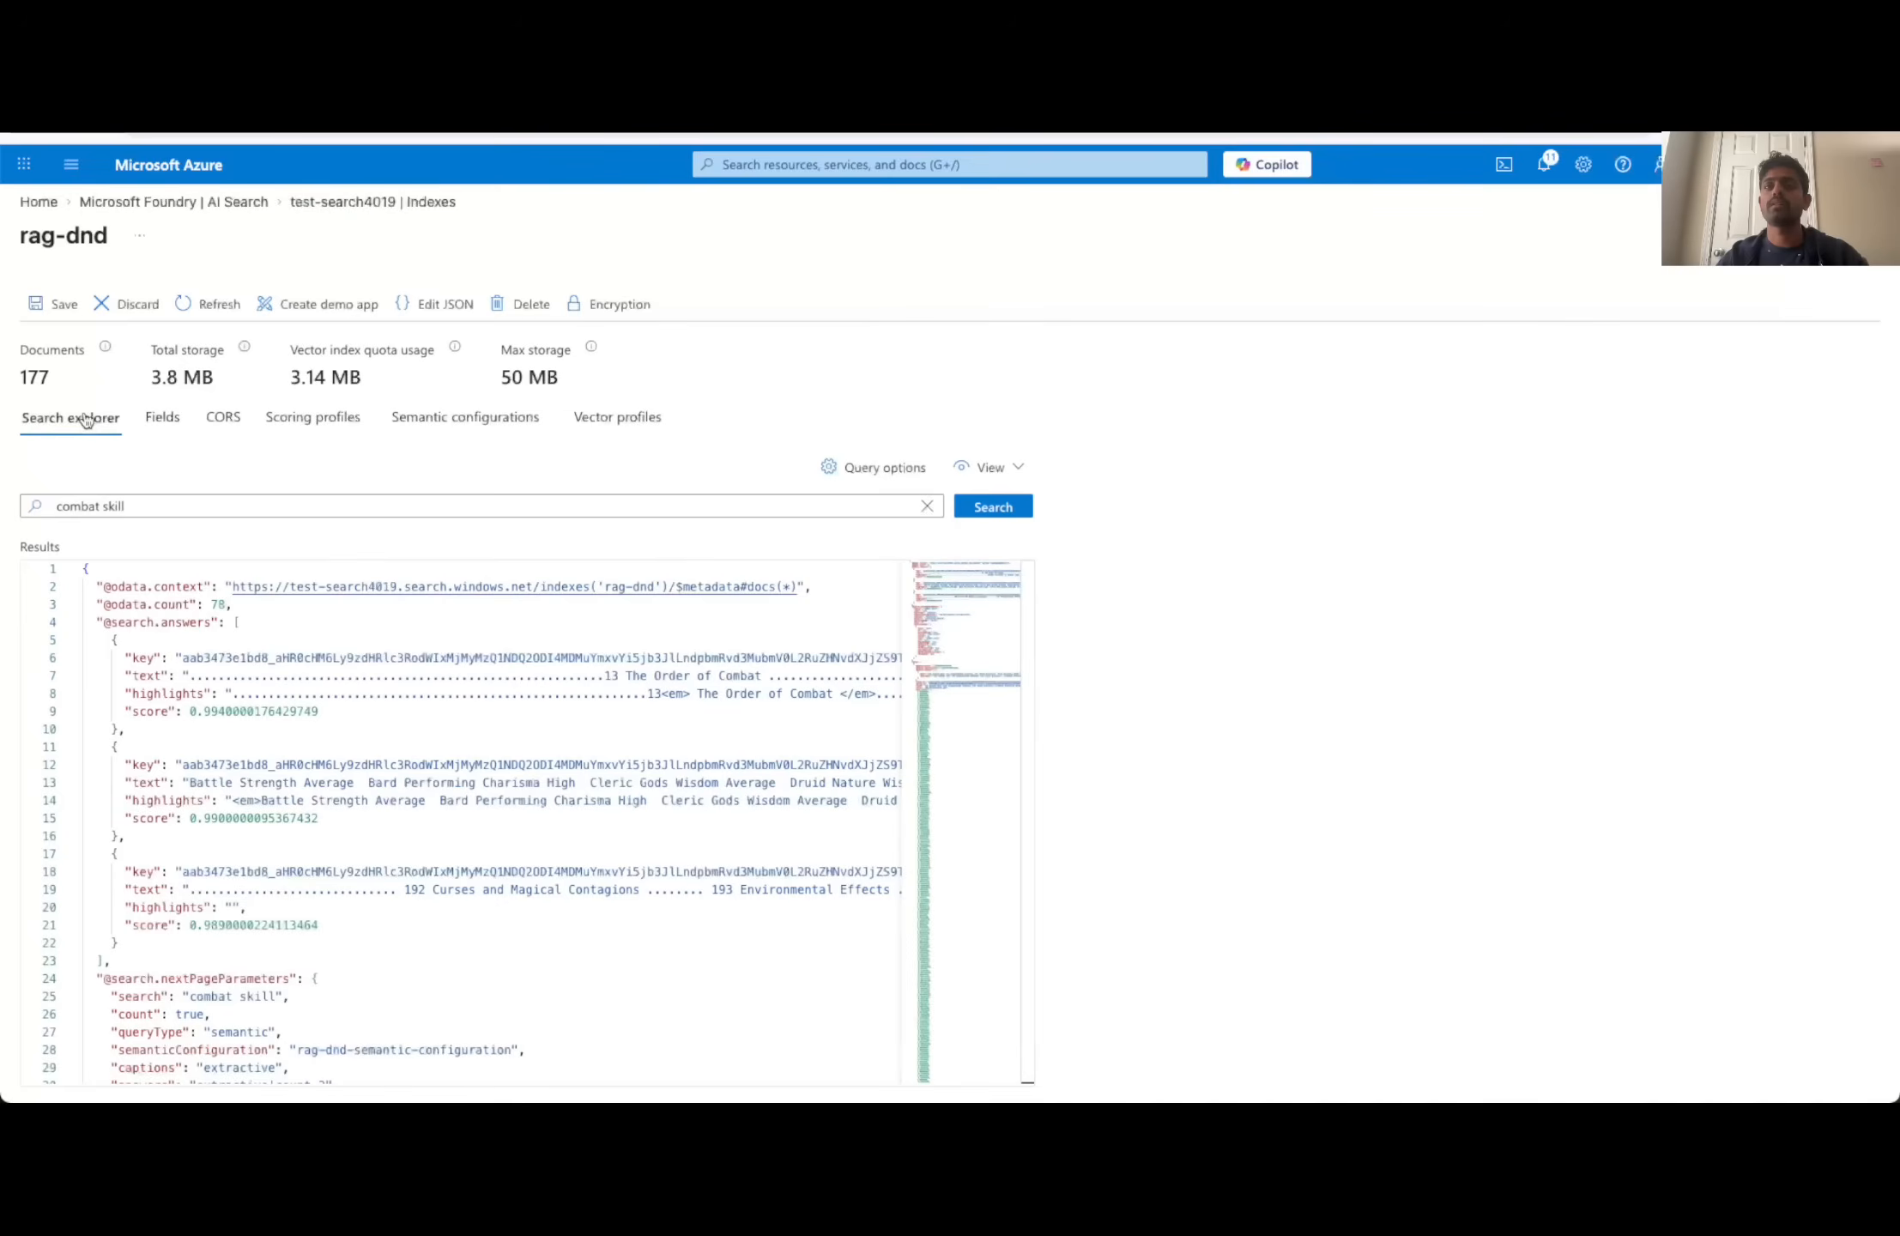
pyautogui.click(379, 498)
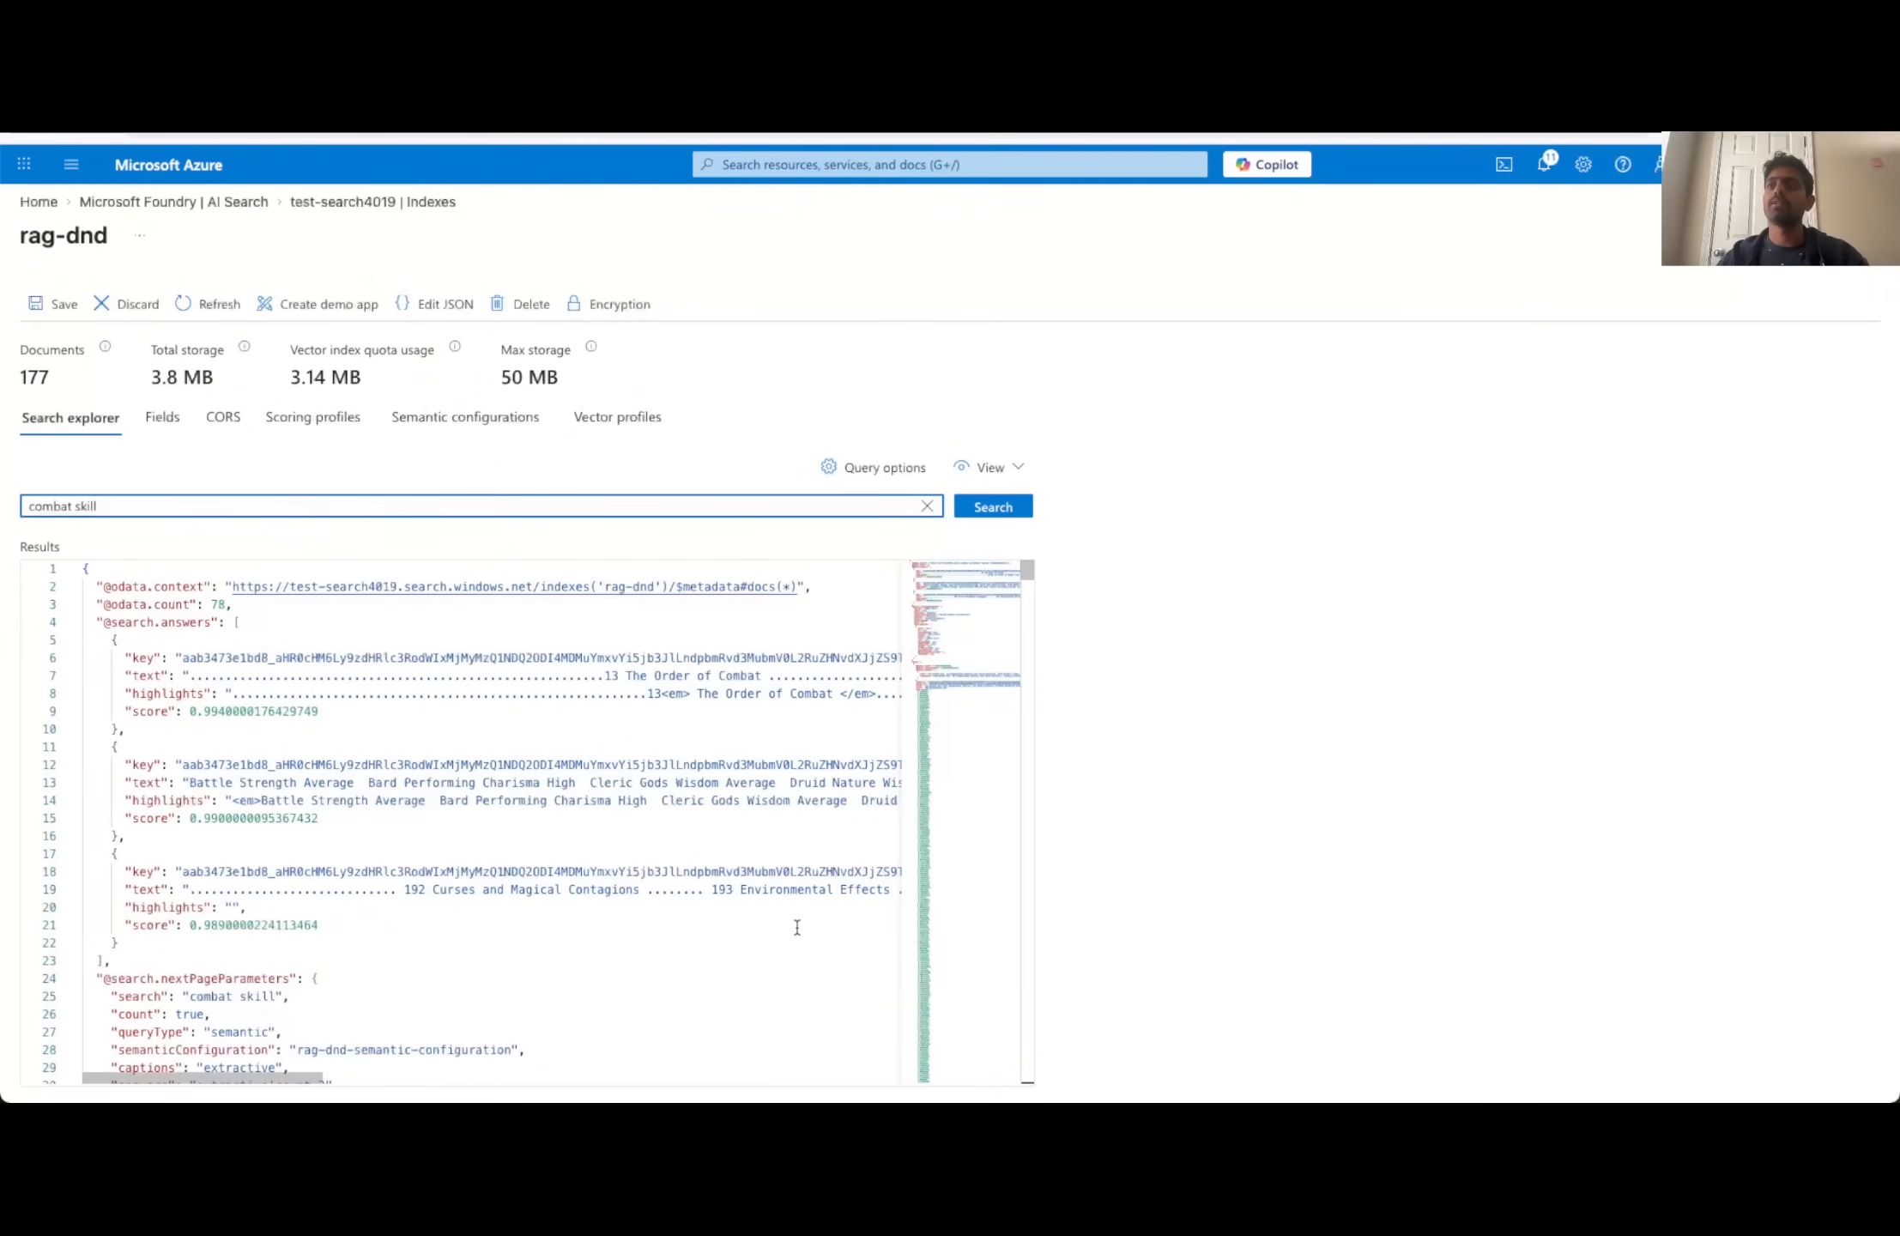
pyautogui.click(987, 506)
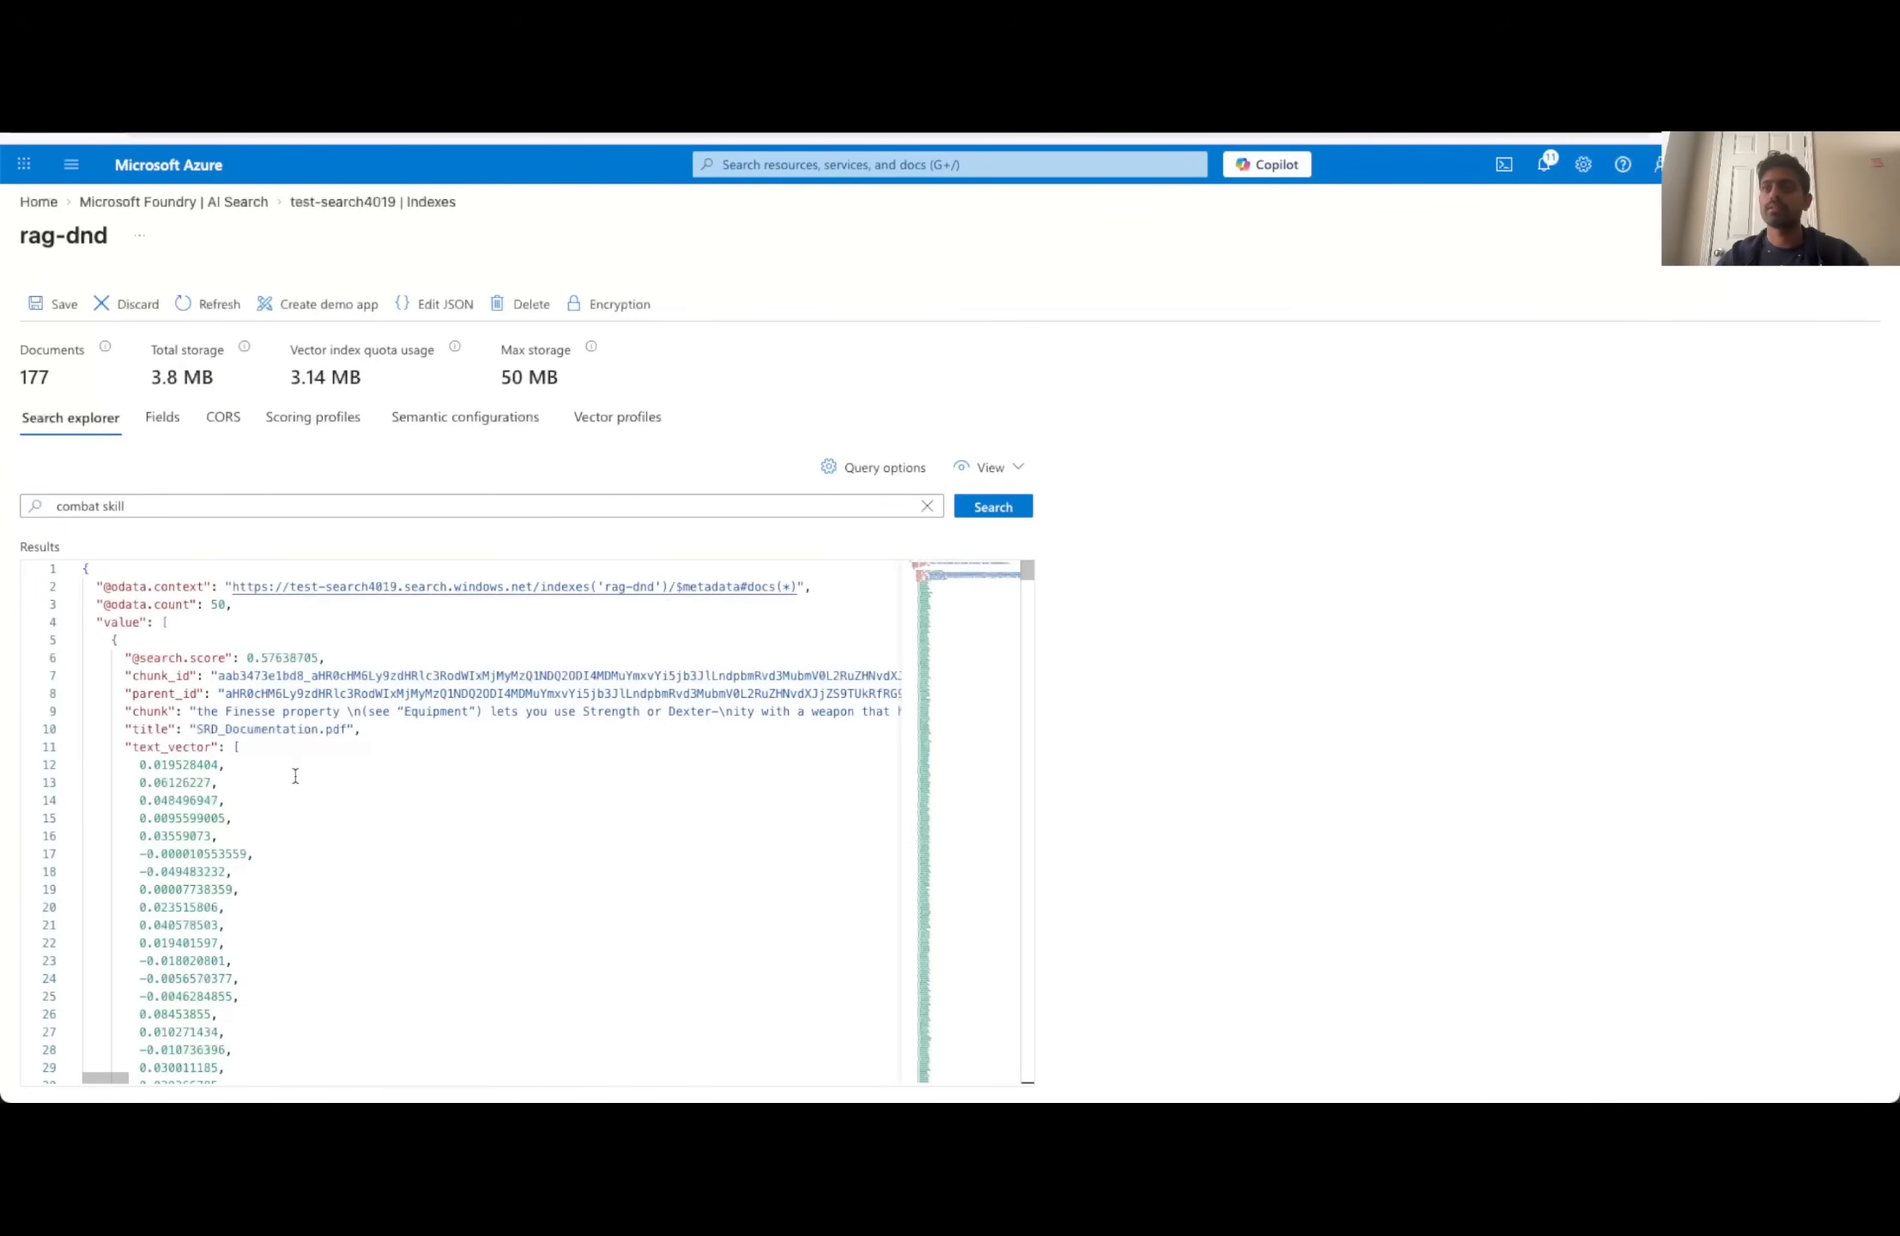
pyautogui.scroll(-15, 551, 789)
pyautogui.scroll(15, 553, 789)
# - Return to the index fields and turn Retrievable for the chunk field off and back on
pyautogui.click(164, 421)
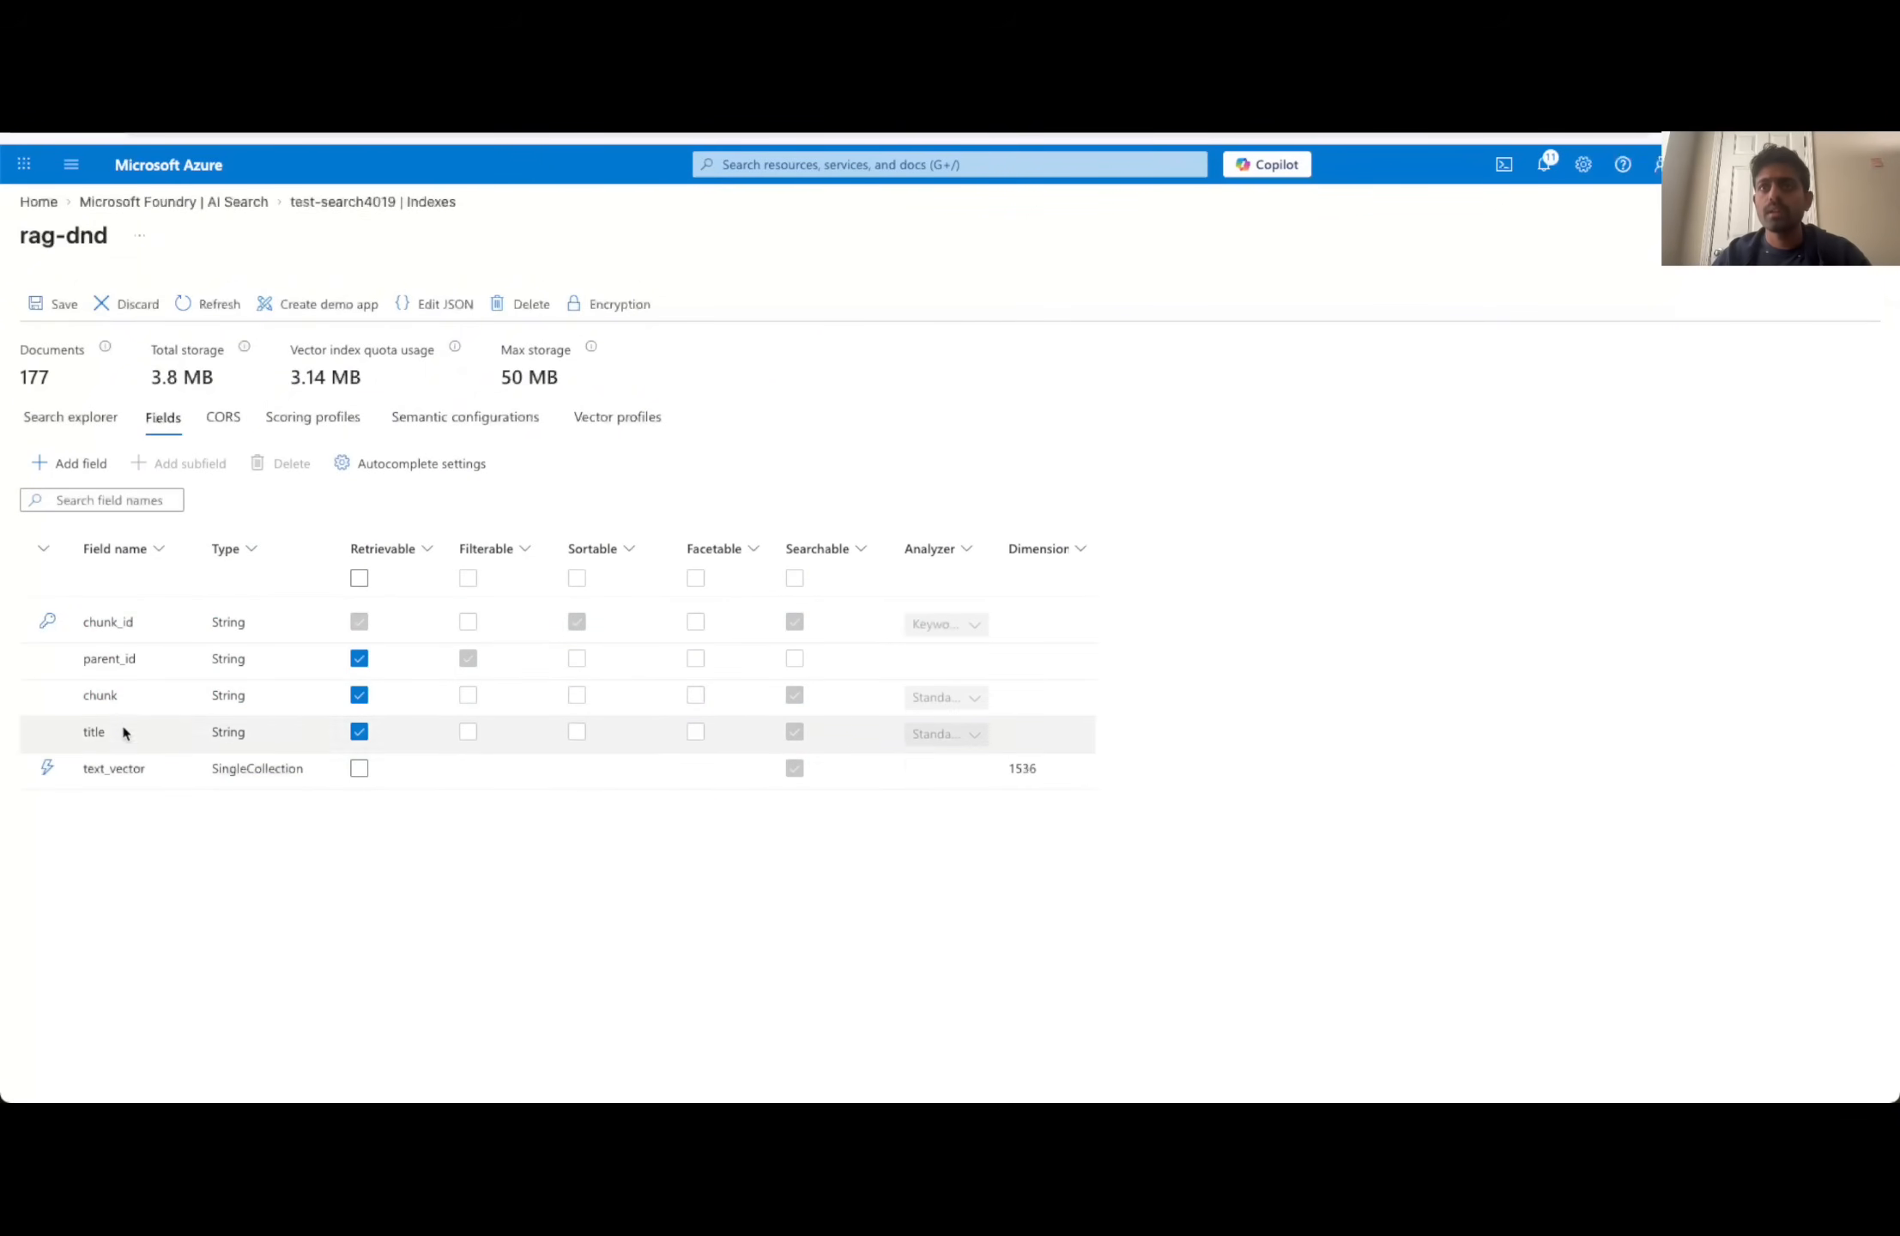
pyautogui.click(360, 697)
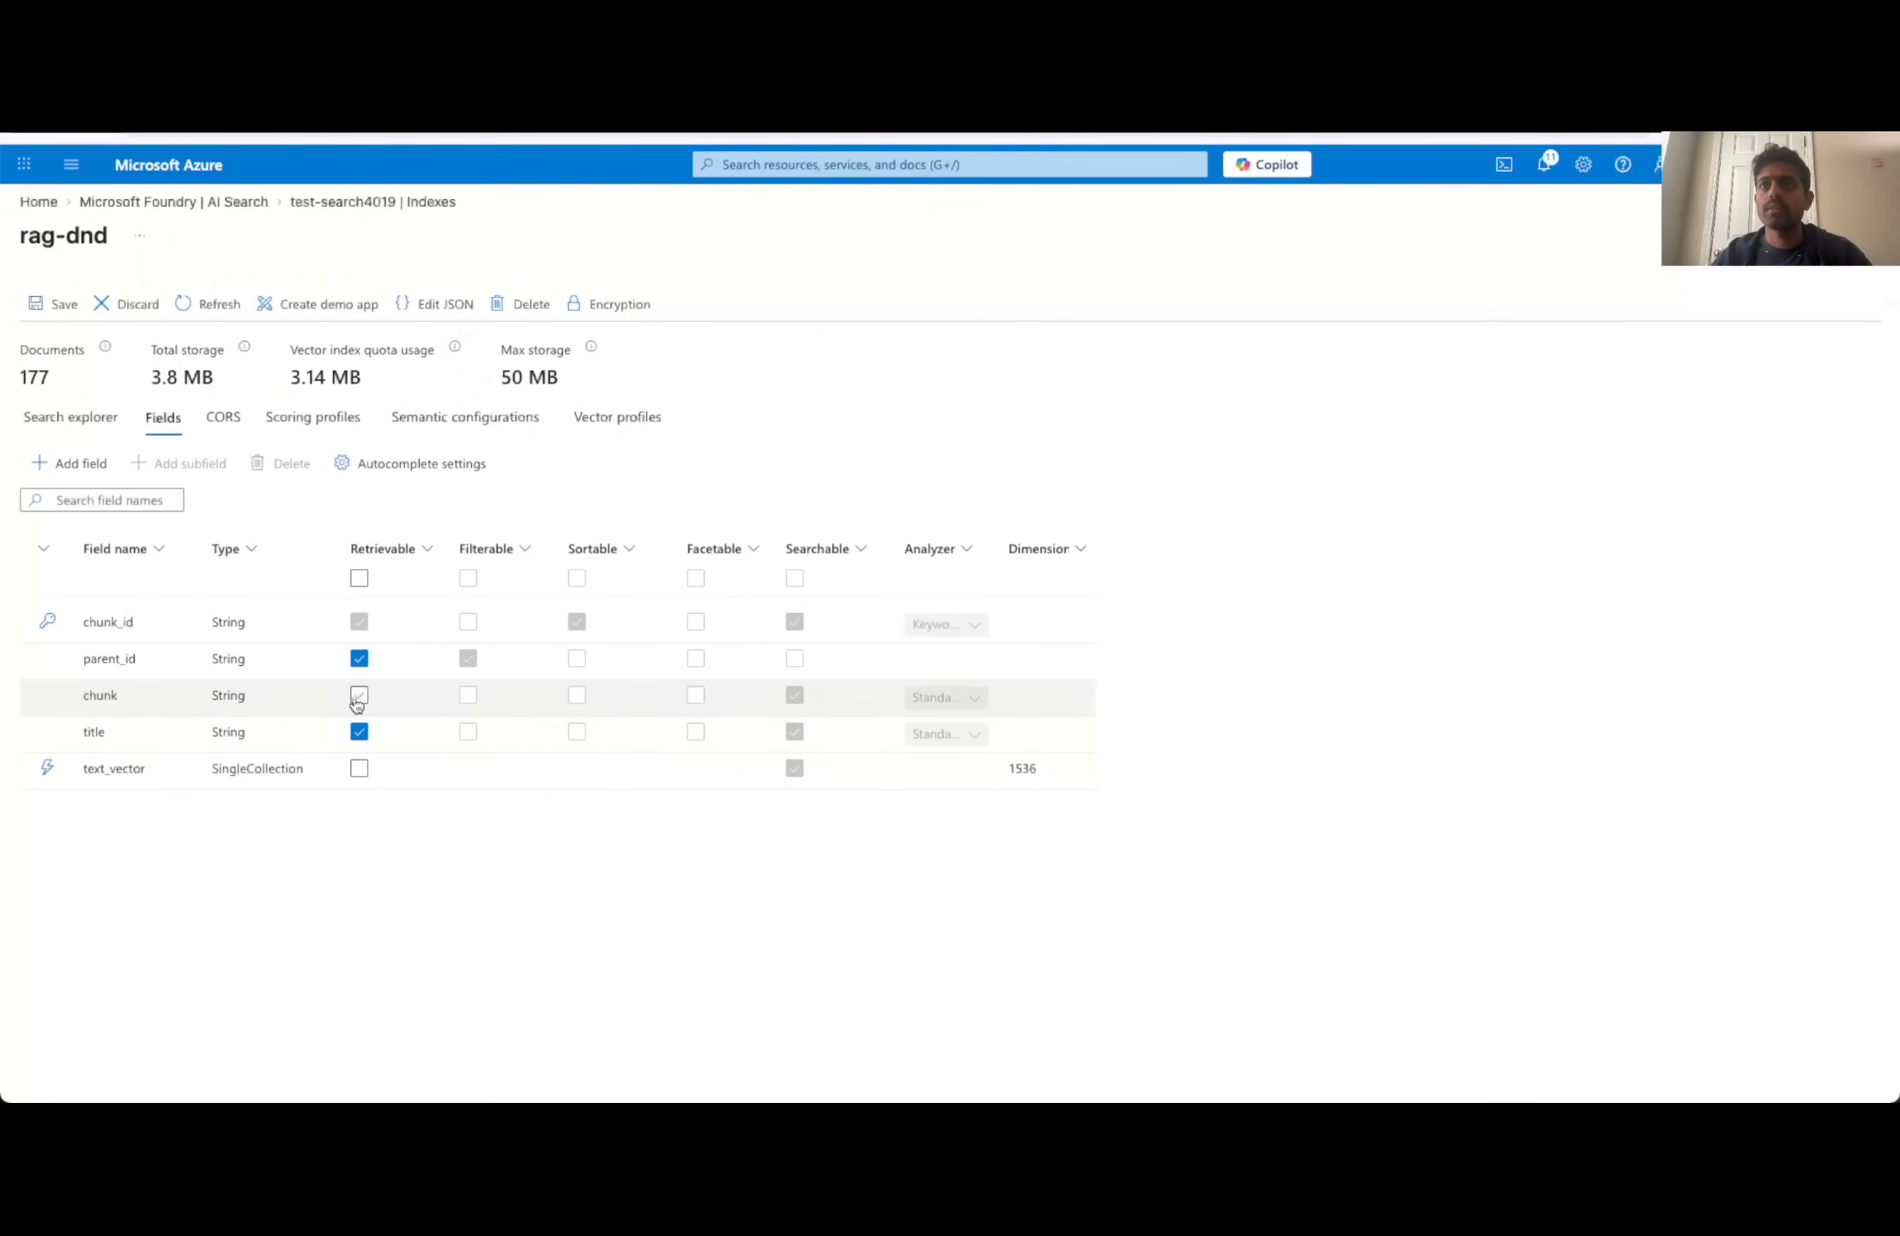
pyautogui.click(359, 697)
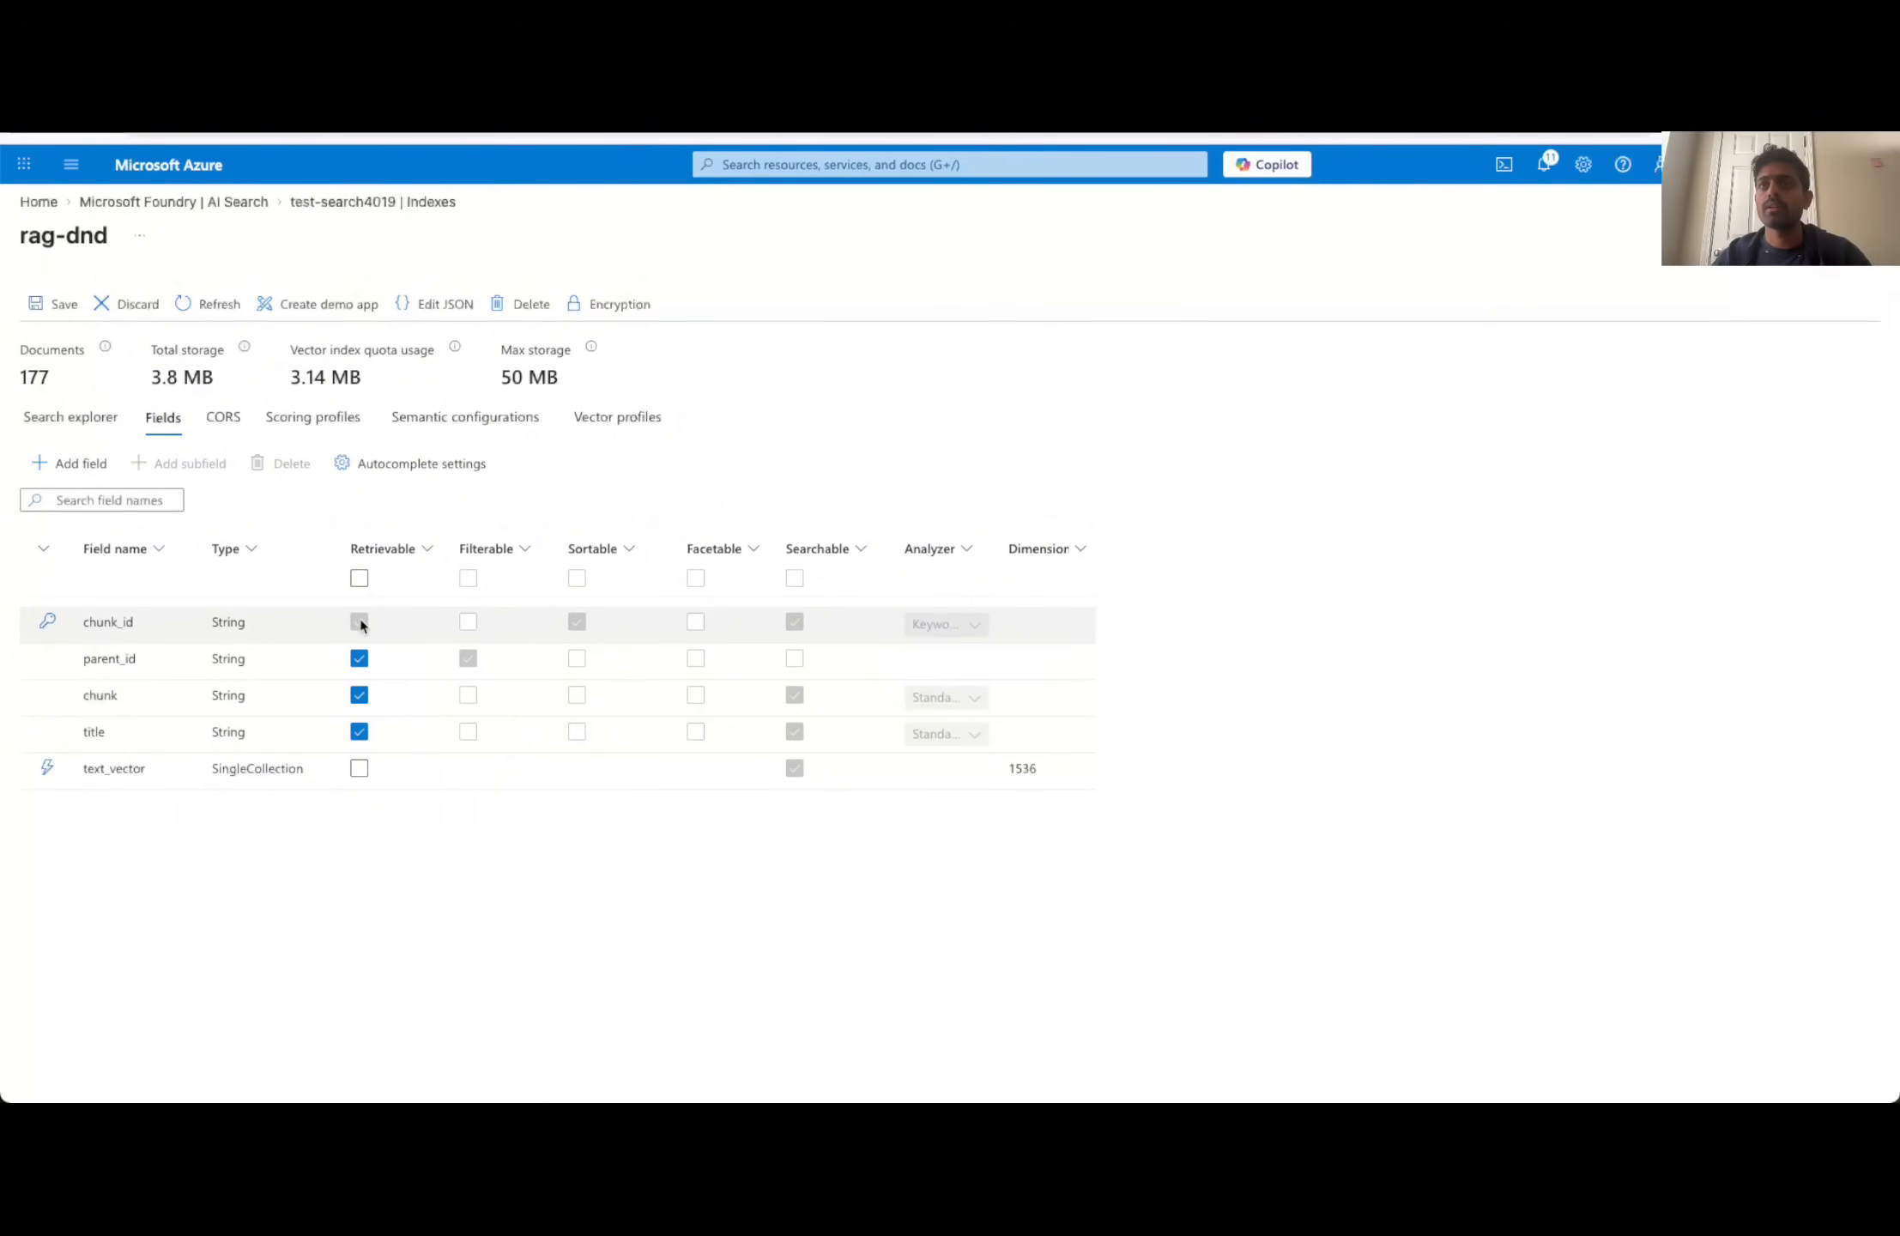
# - Turn off Retrievable for the parent_id field, save the index and rerun the "combat skill" search to examine its results
pyautogui.click(360, 658)
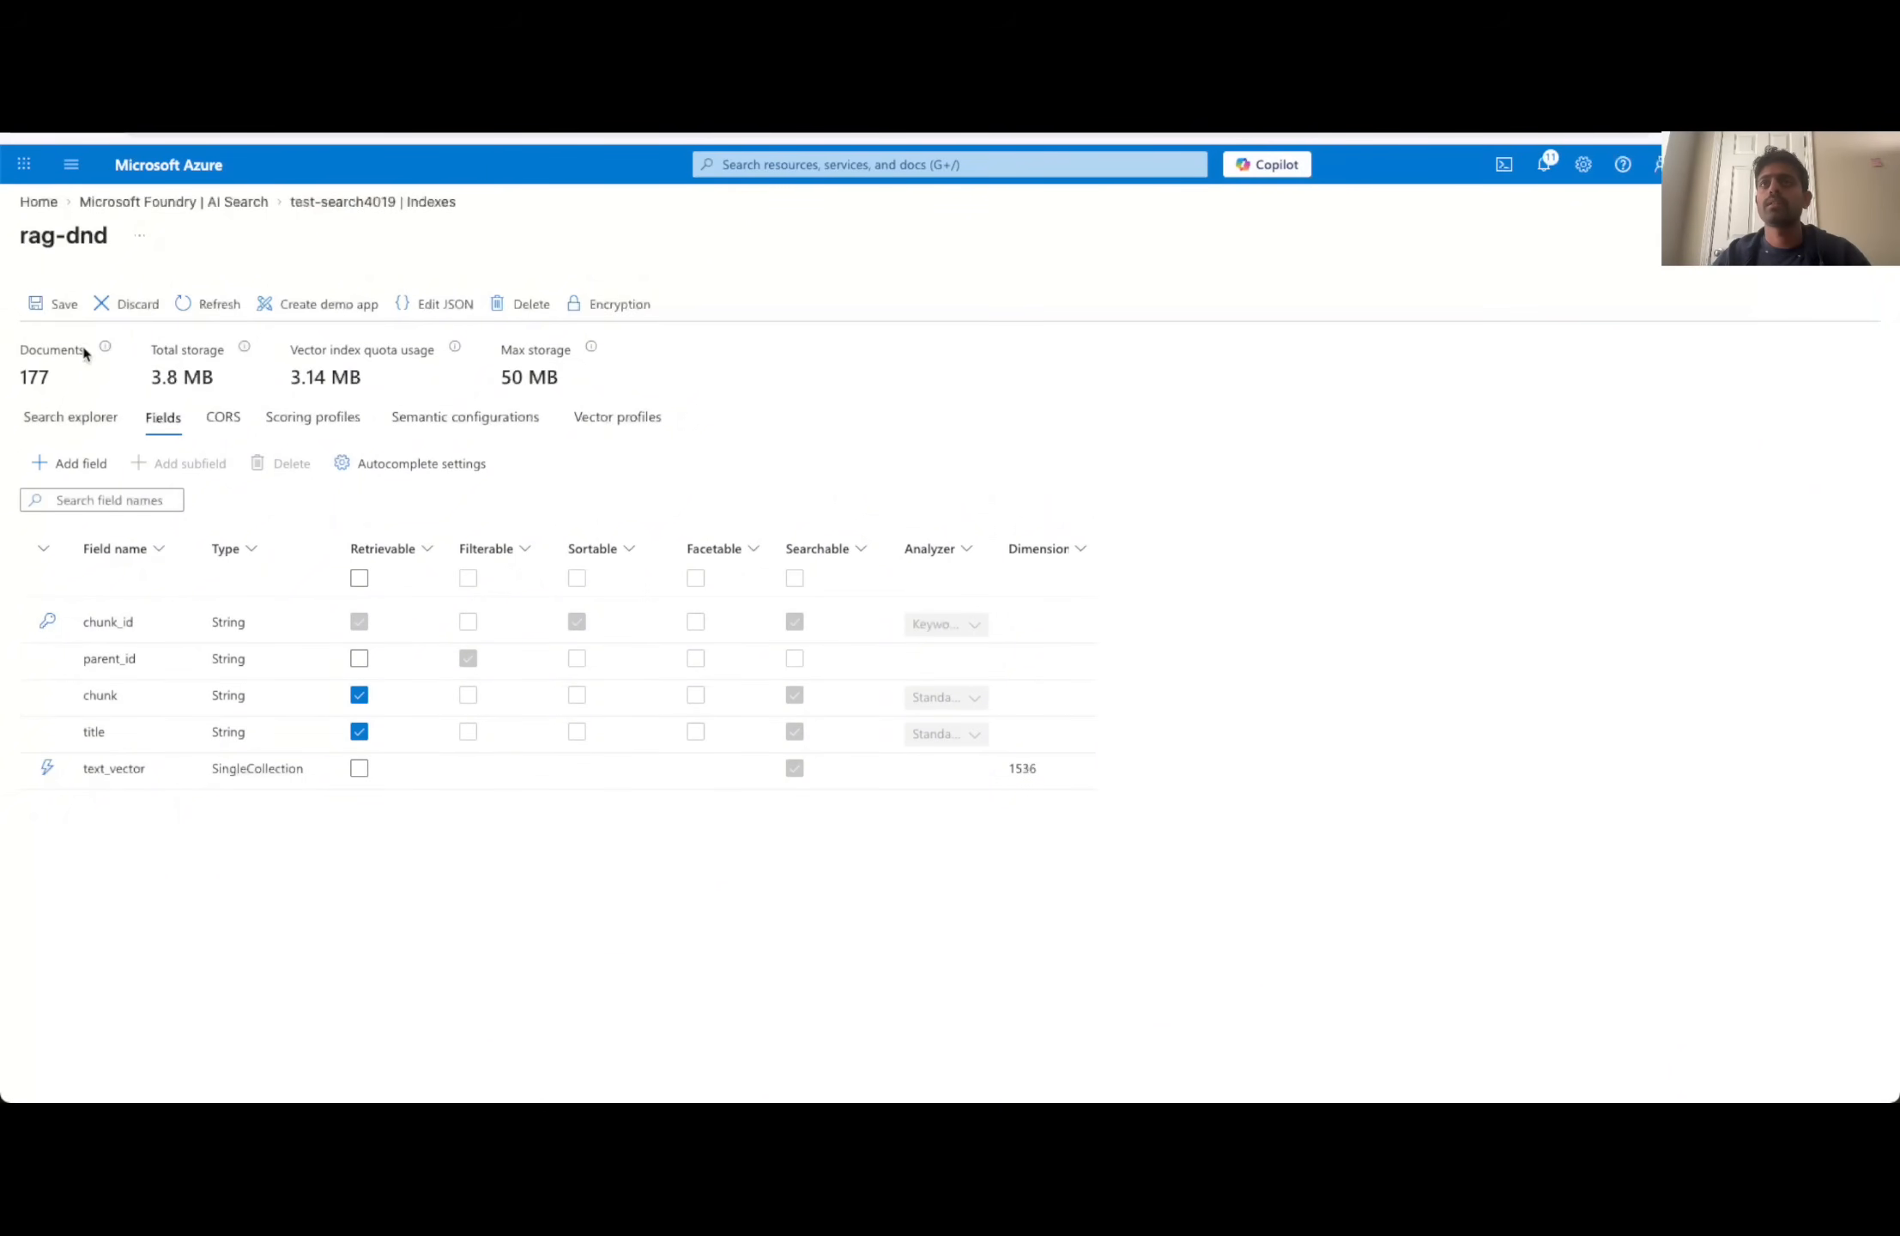
pyautogui.click(58, 304)
pyautogui.click(73, 417)
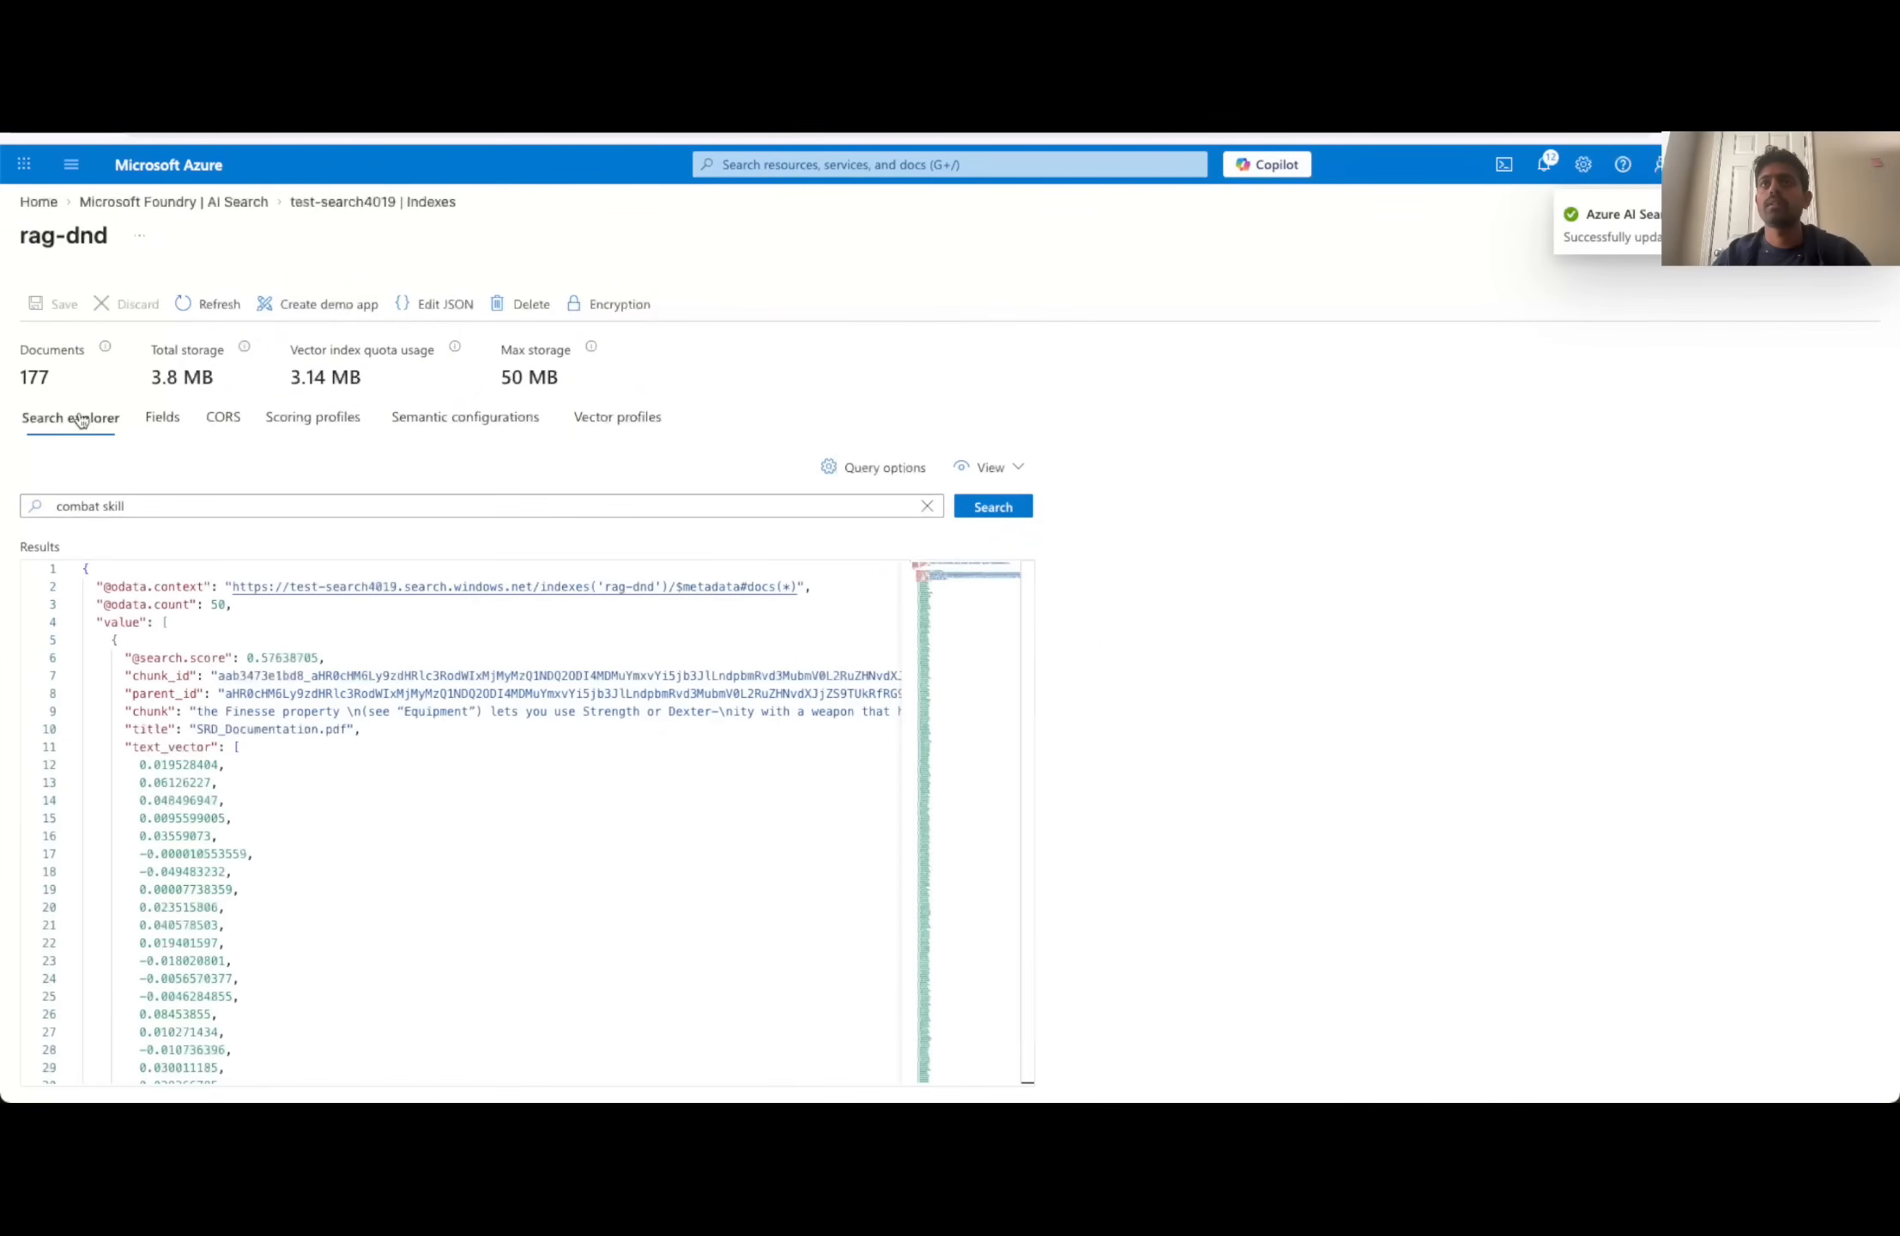
pyautogui.click(979, 509)
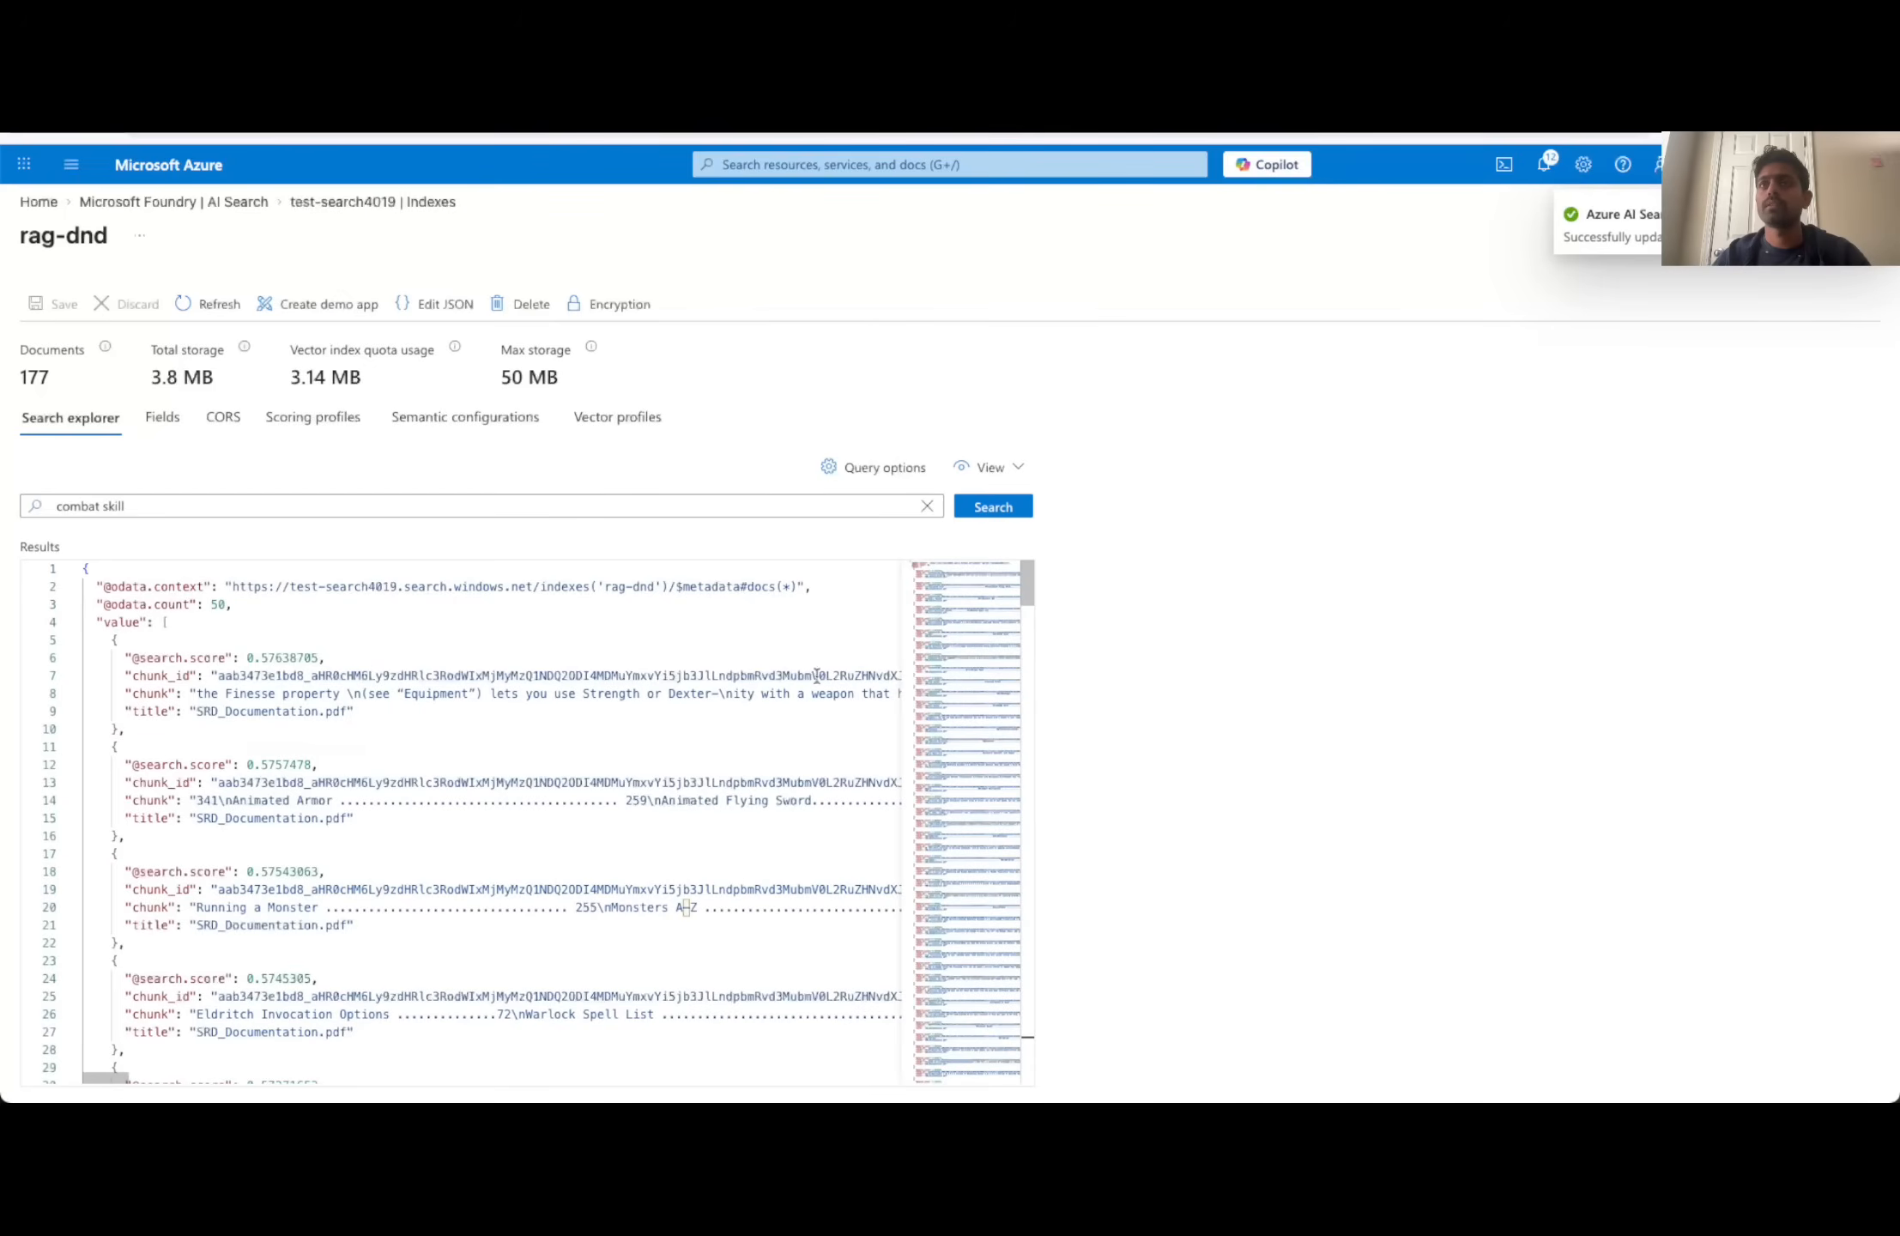
pyautogui.scroll(-3, 718, 807)
pyautogui.scroll(3, 532, 691)
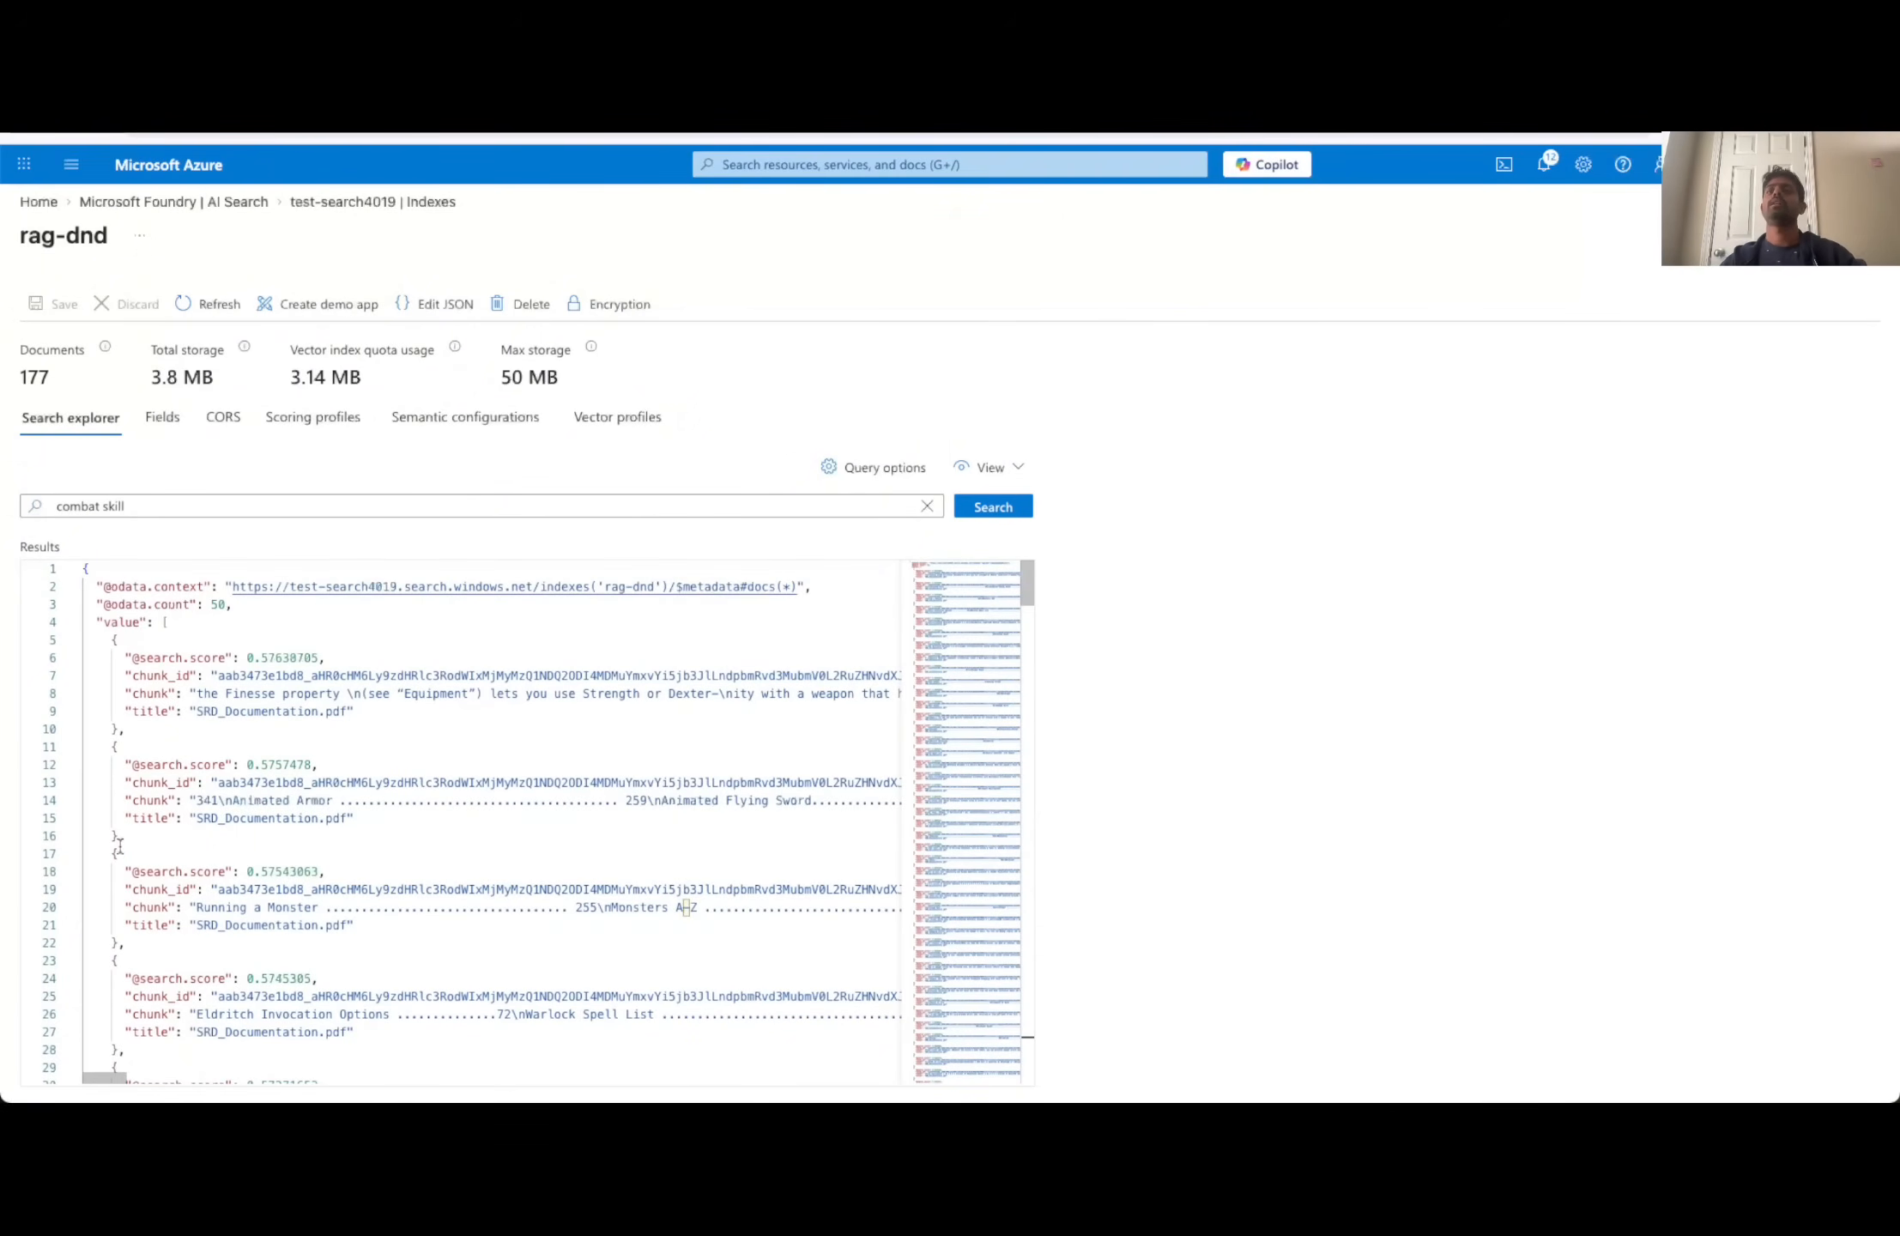
pyautogui.click(65, 512)
pyautogui.click(357, 738)
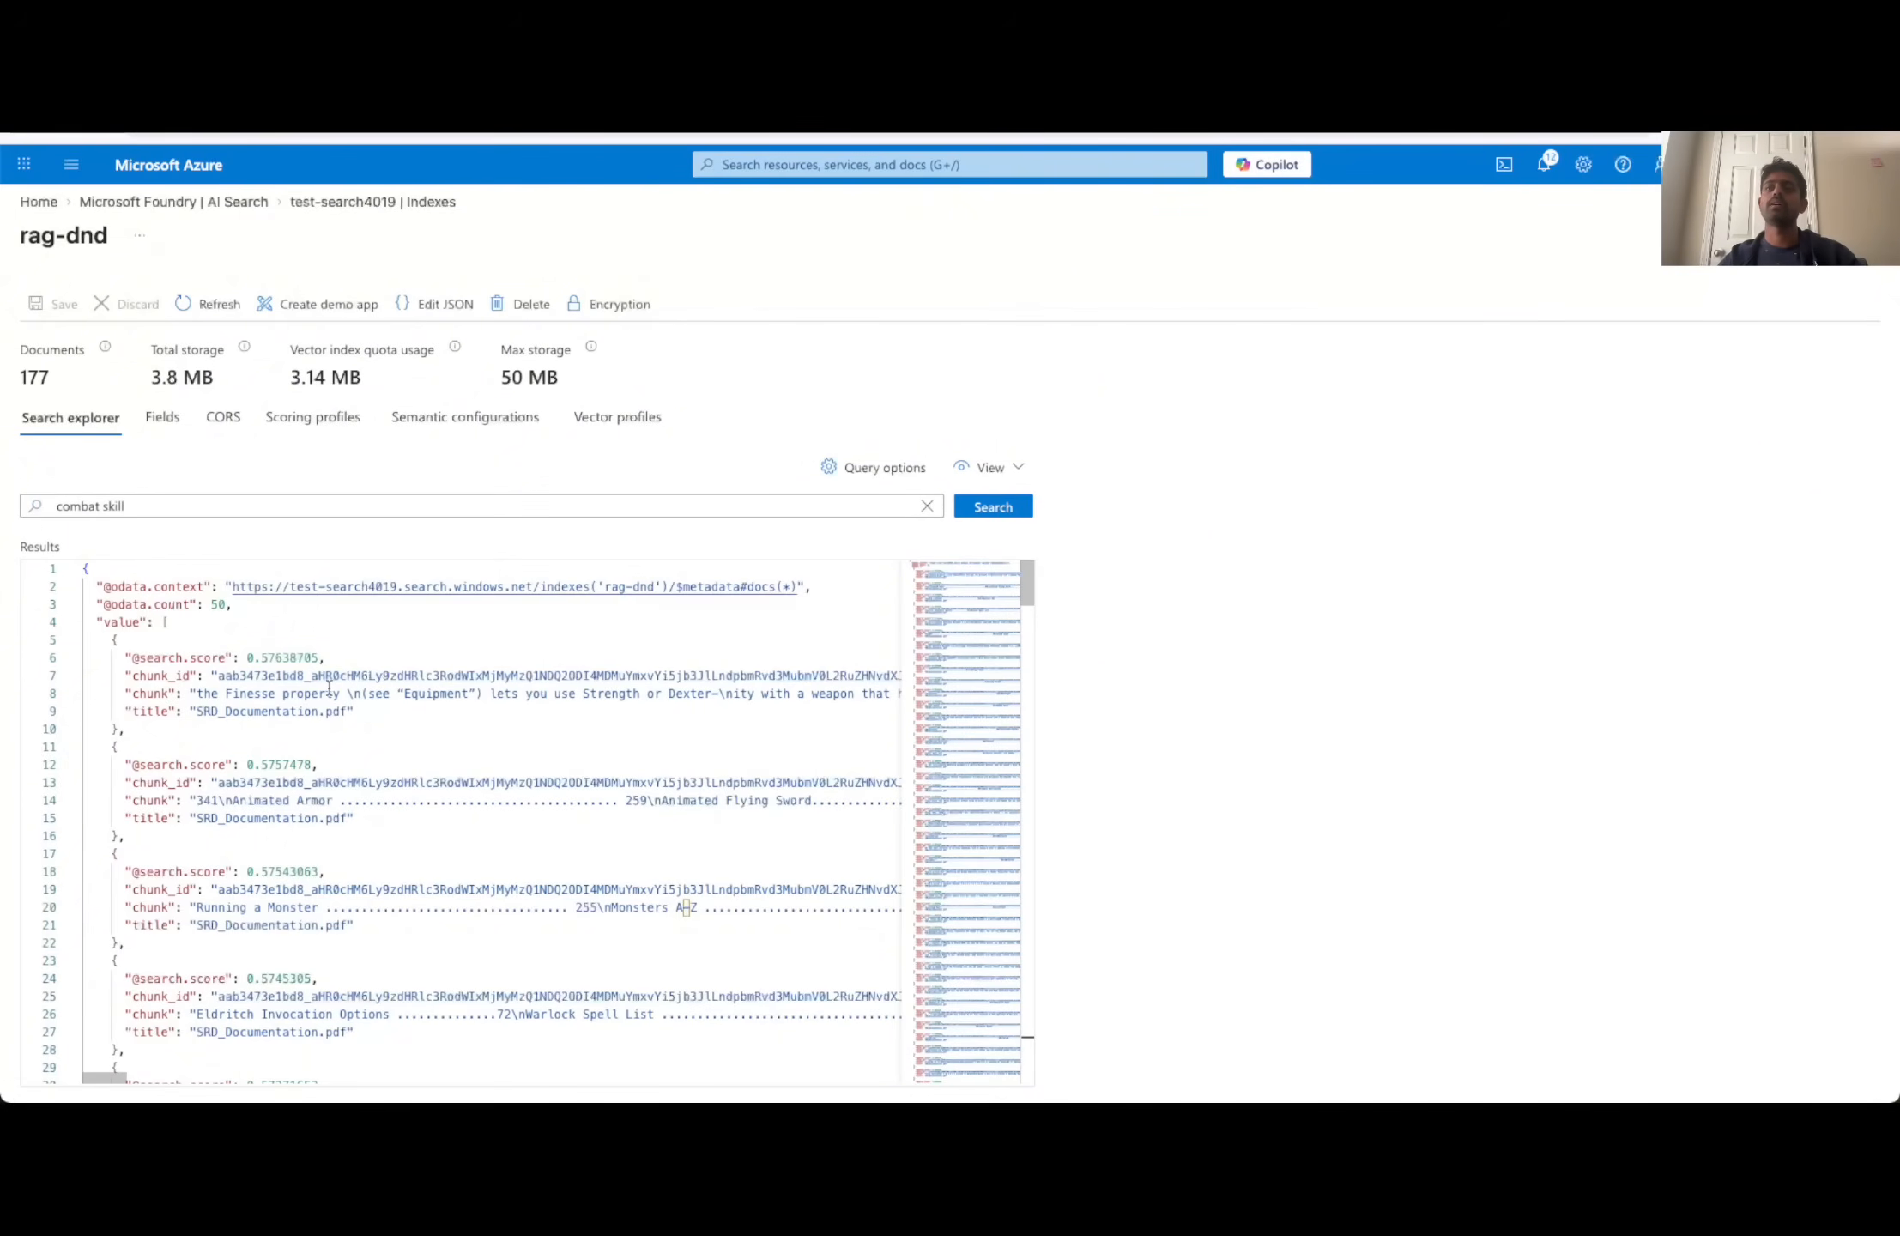
pyautogui.click(133, 513)
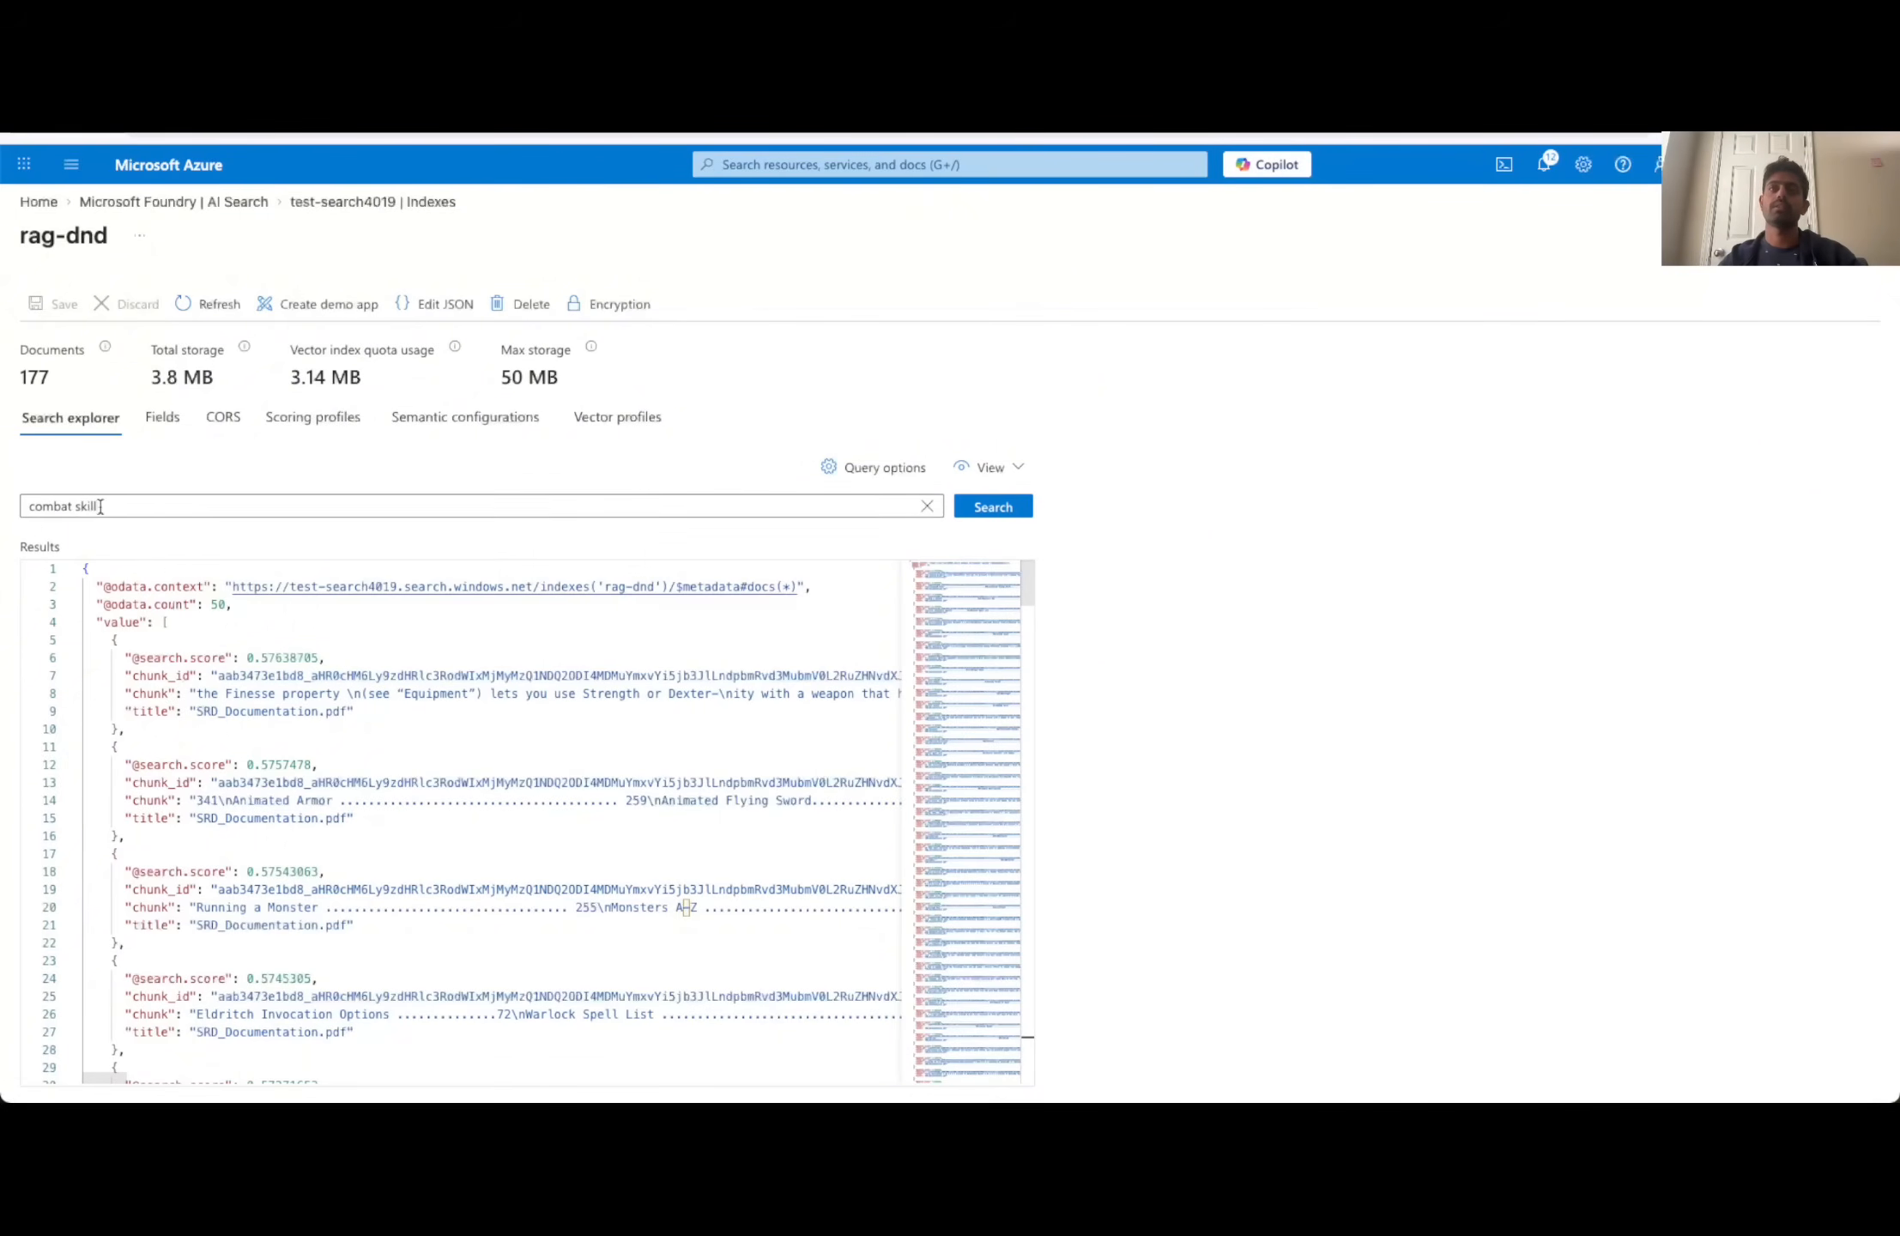
pyautogui.click(253, 702)
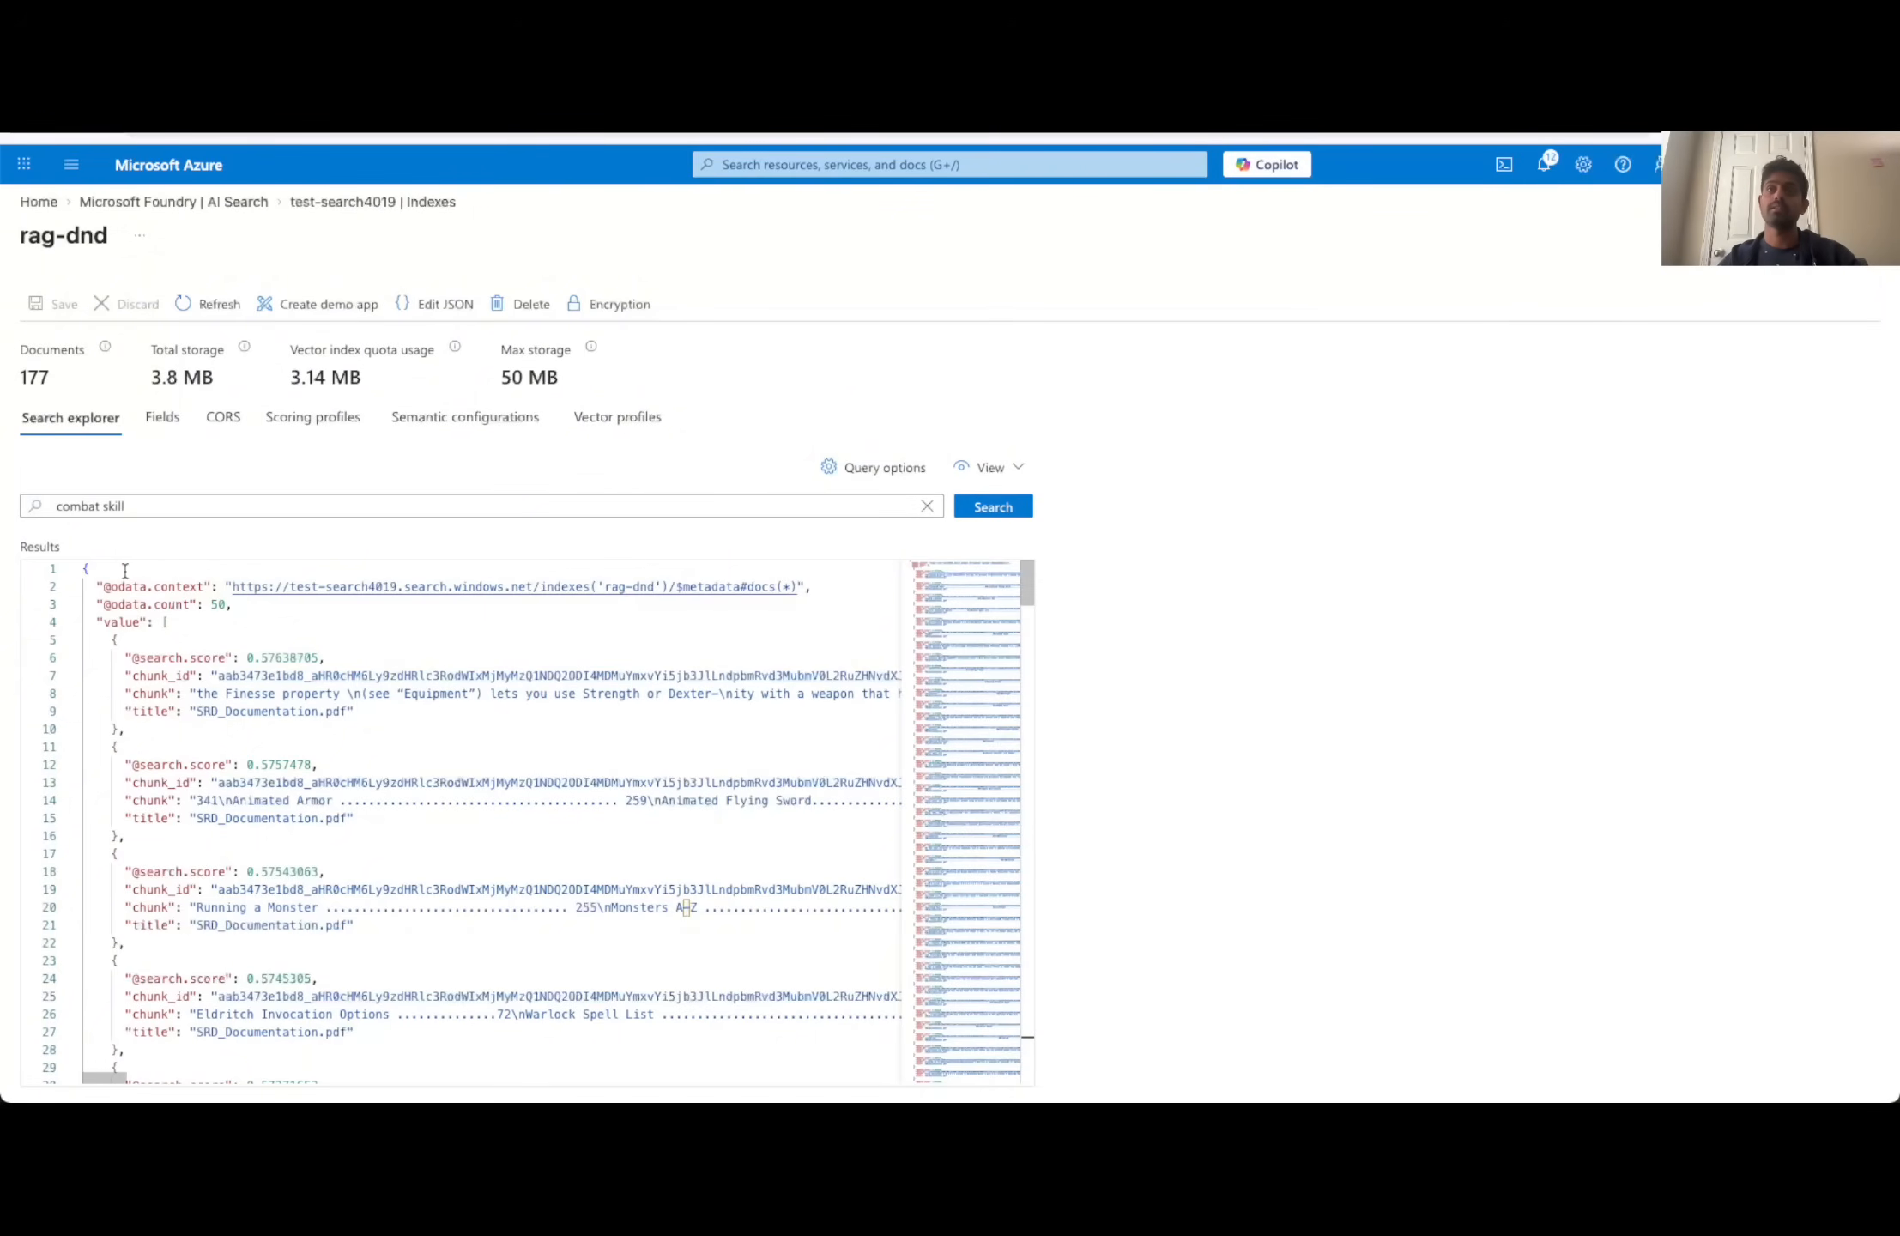
pyautogui.click(85, 513)
pyautogui.click(545, 910)
pyautogui.scroll(-5, 545, 912)
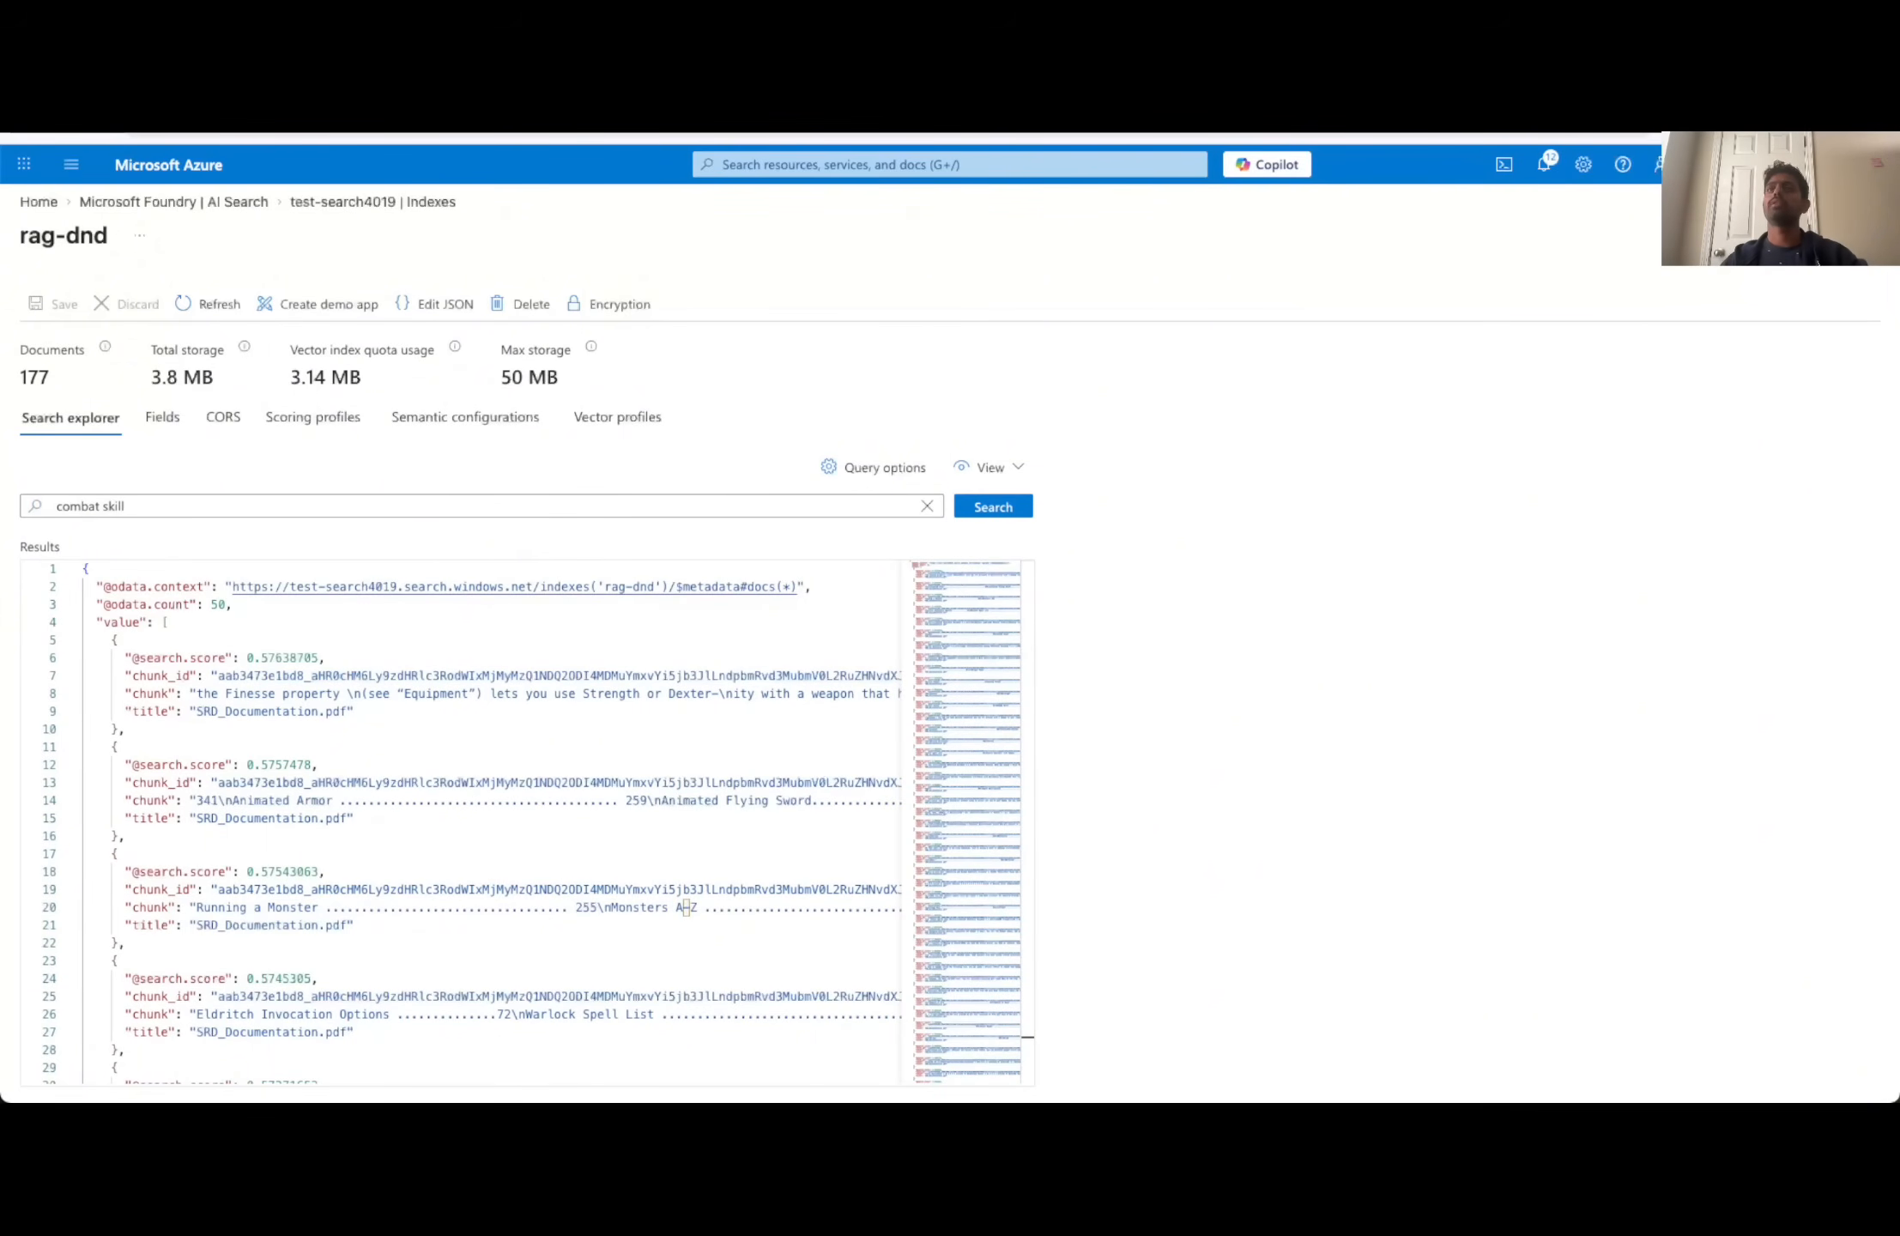
# - Switch to Microsoft Foundry and create a new agent named DnD-FAQ in the demo-video1 project
pyautogui.click(412, 77)
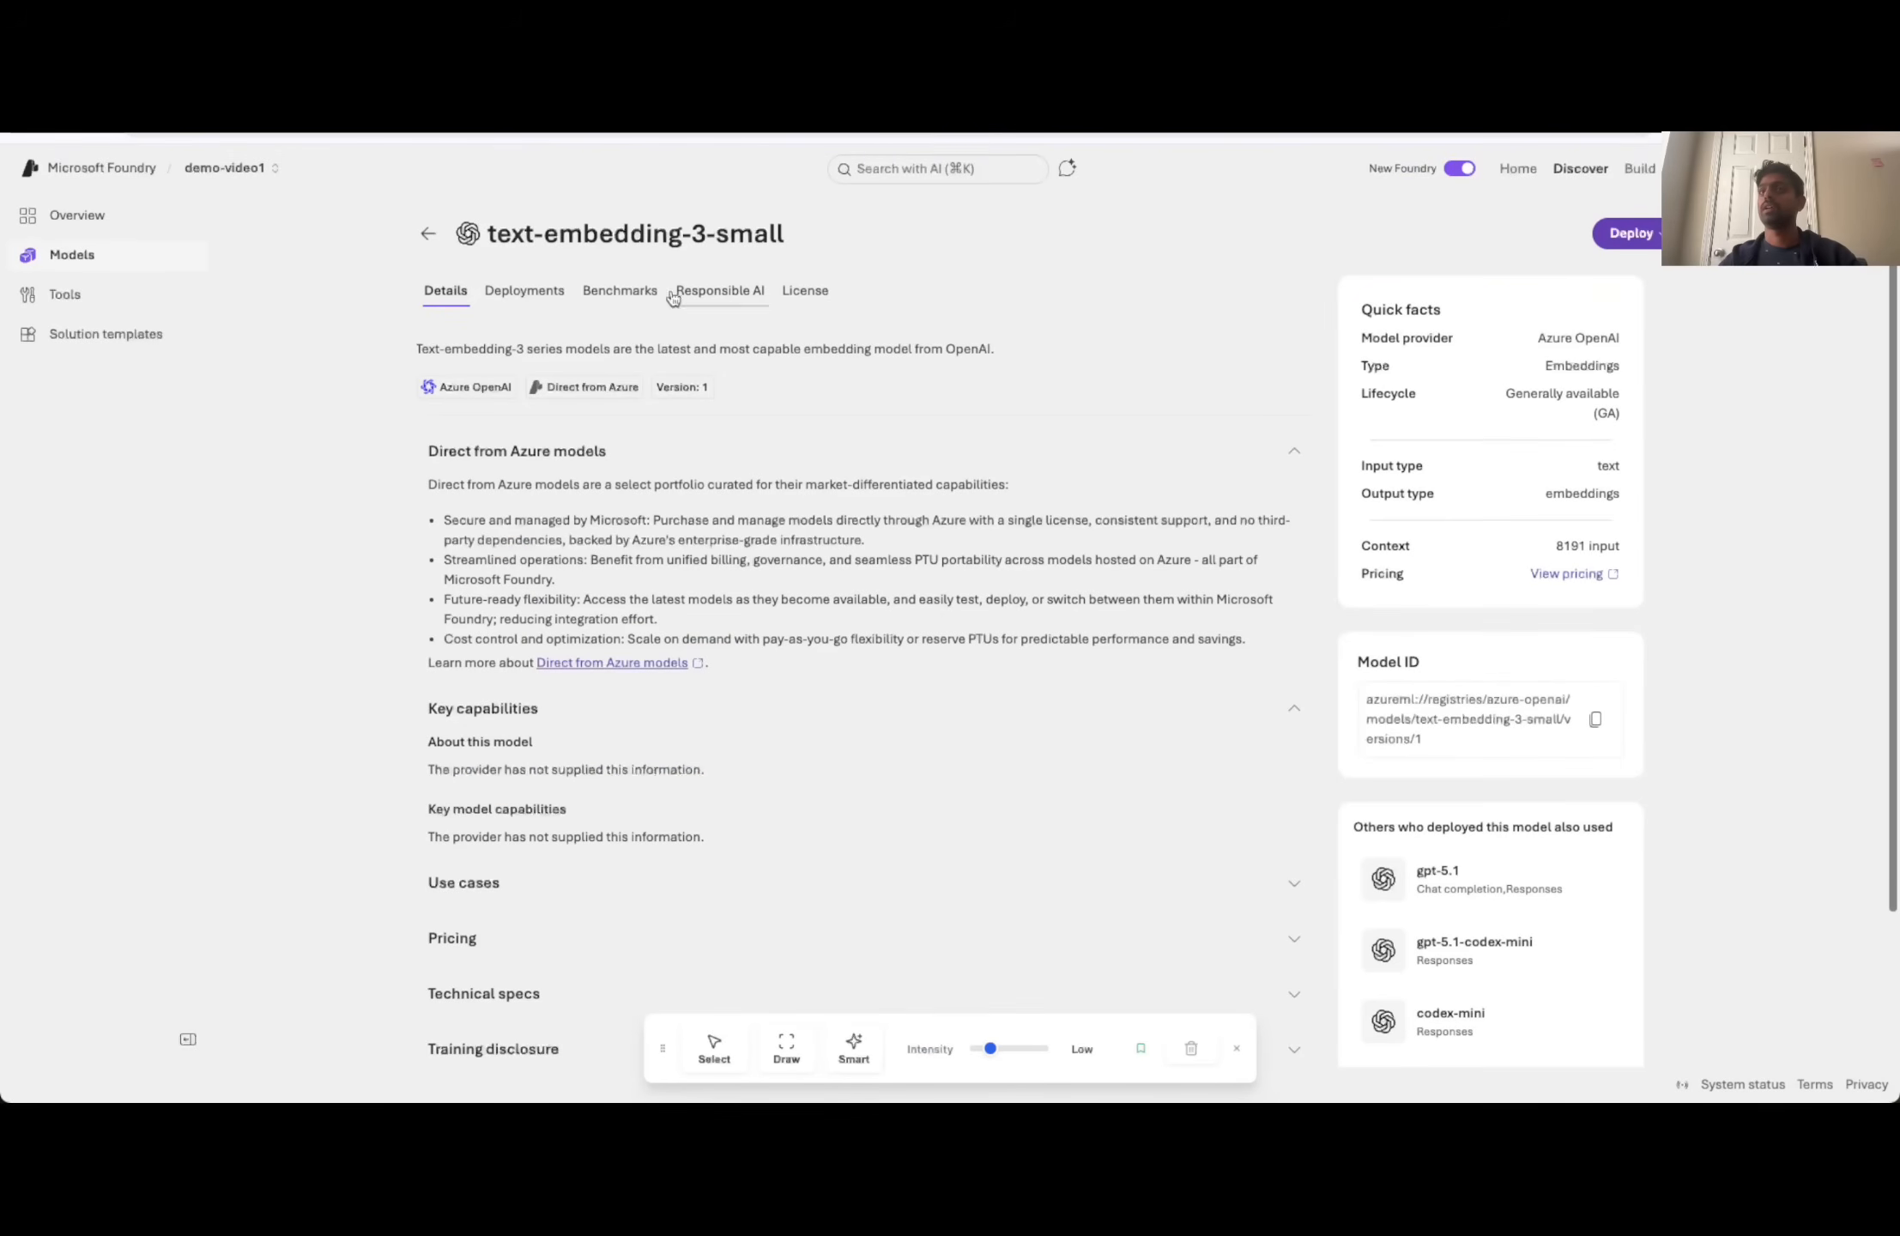
pyautogui.click(427, 237)
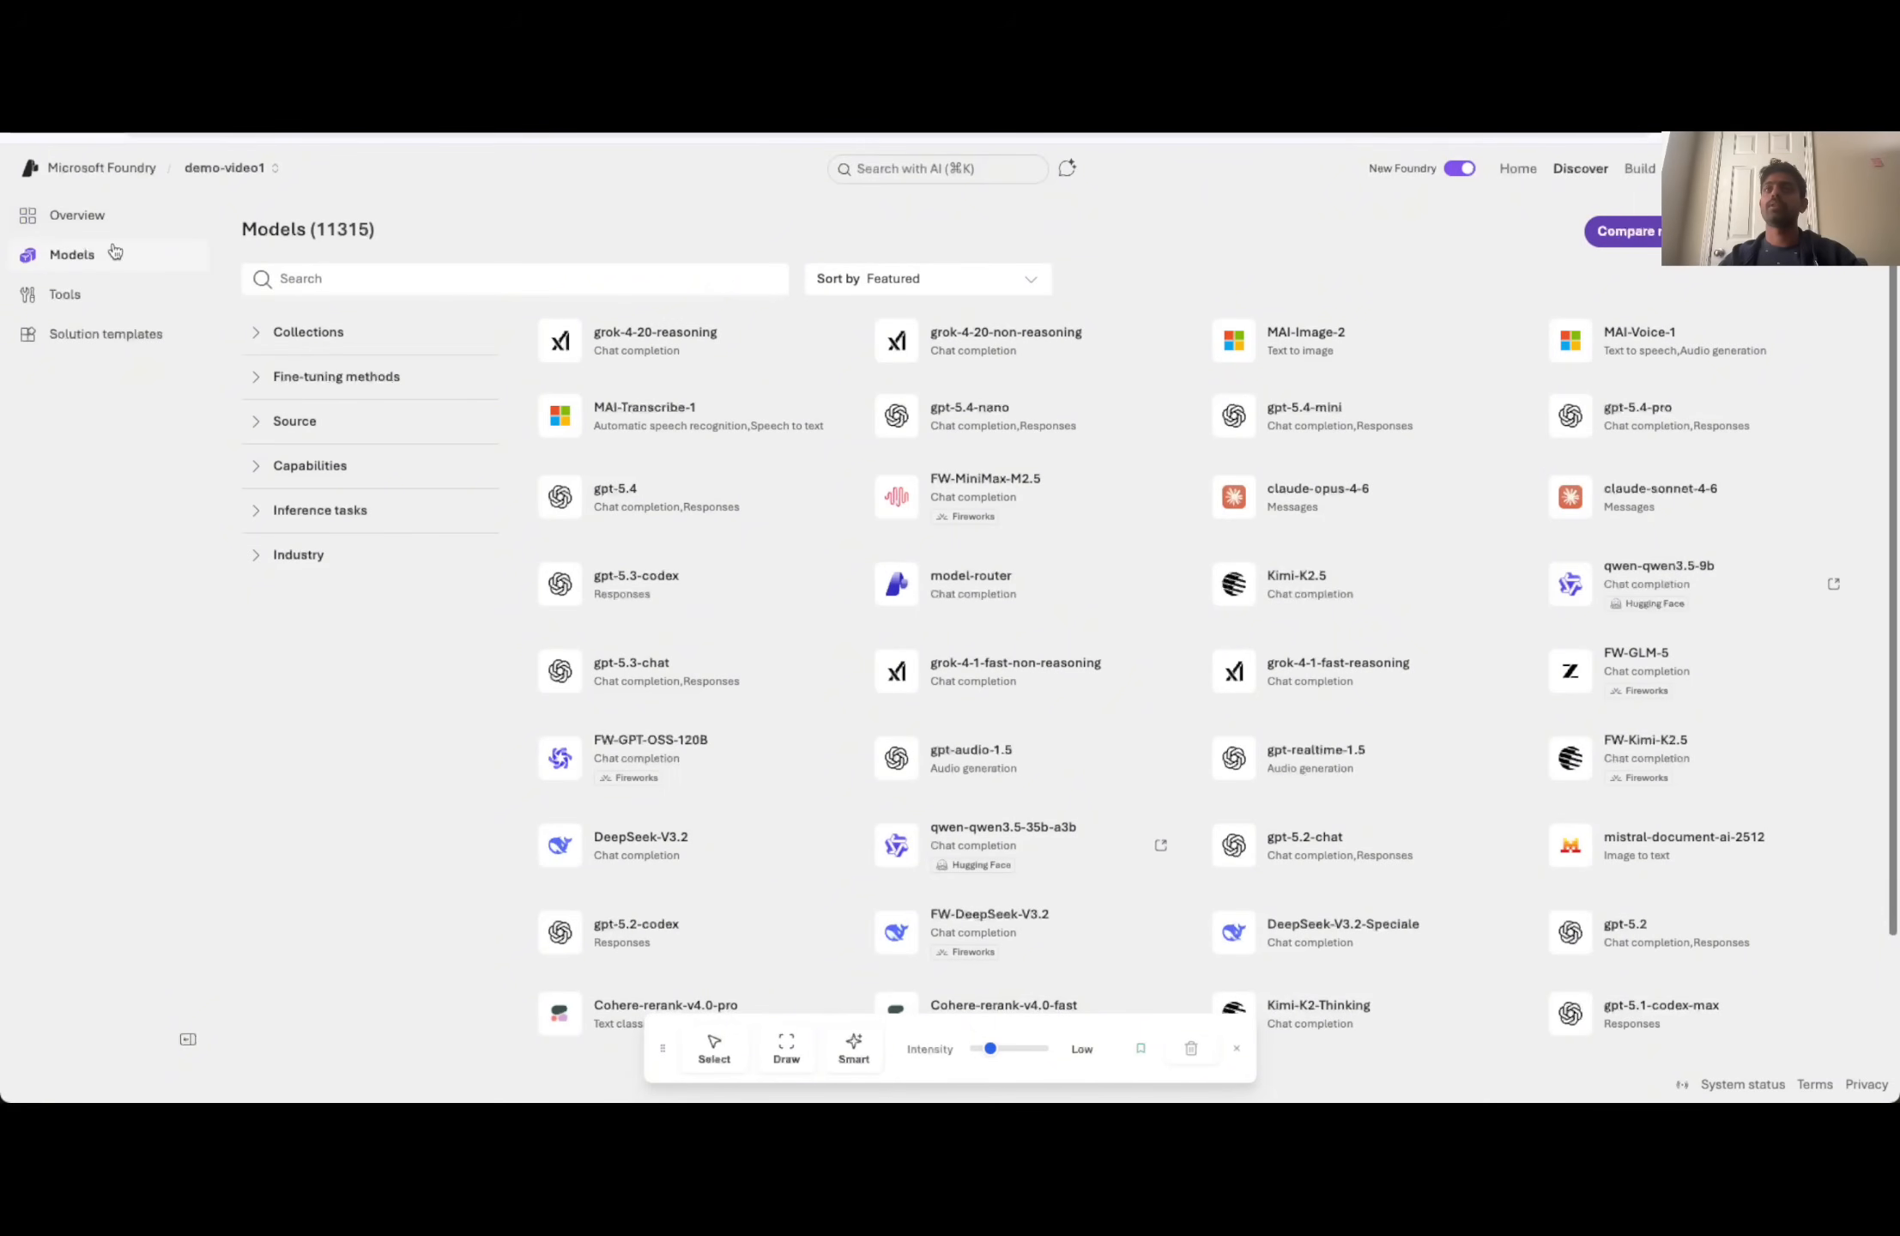
pyautogui.click(1638, 169)
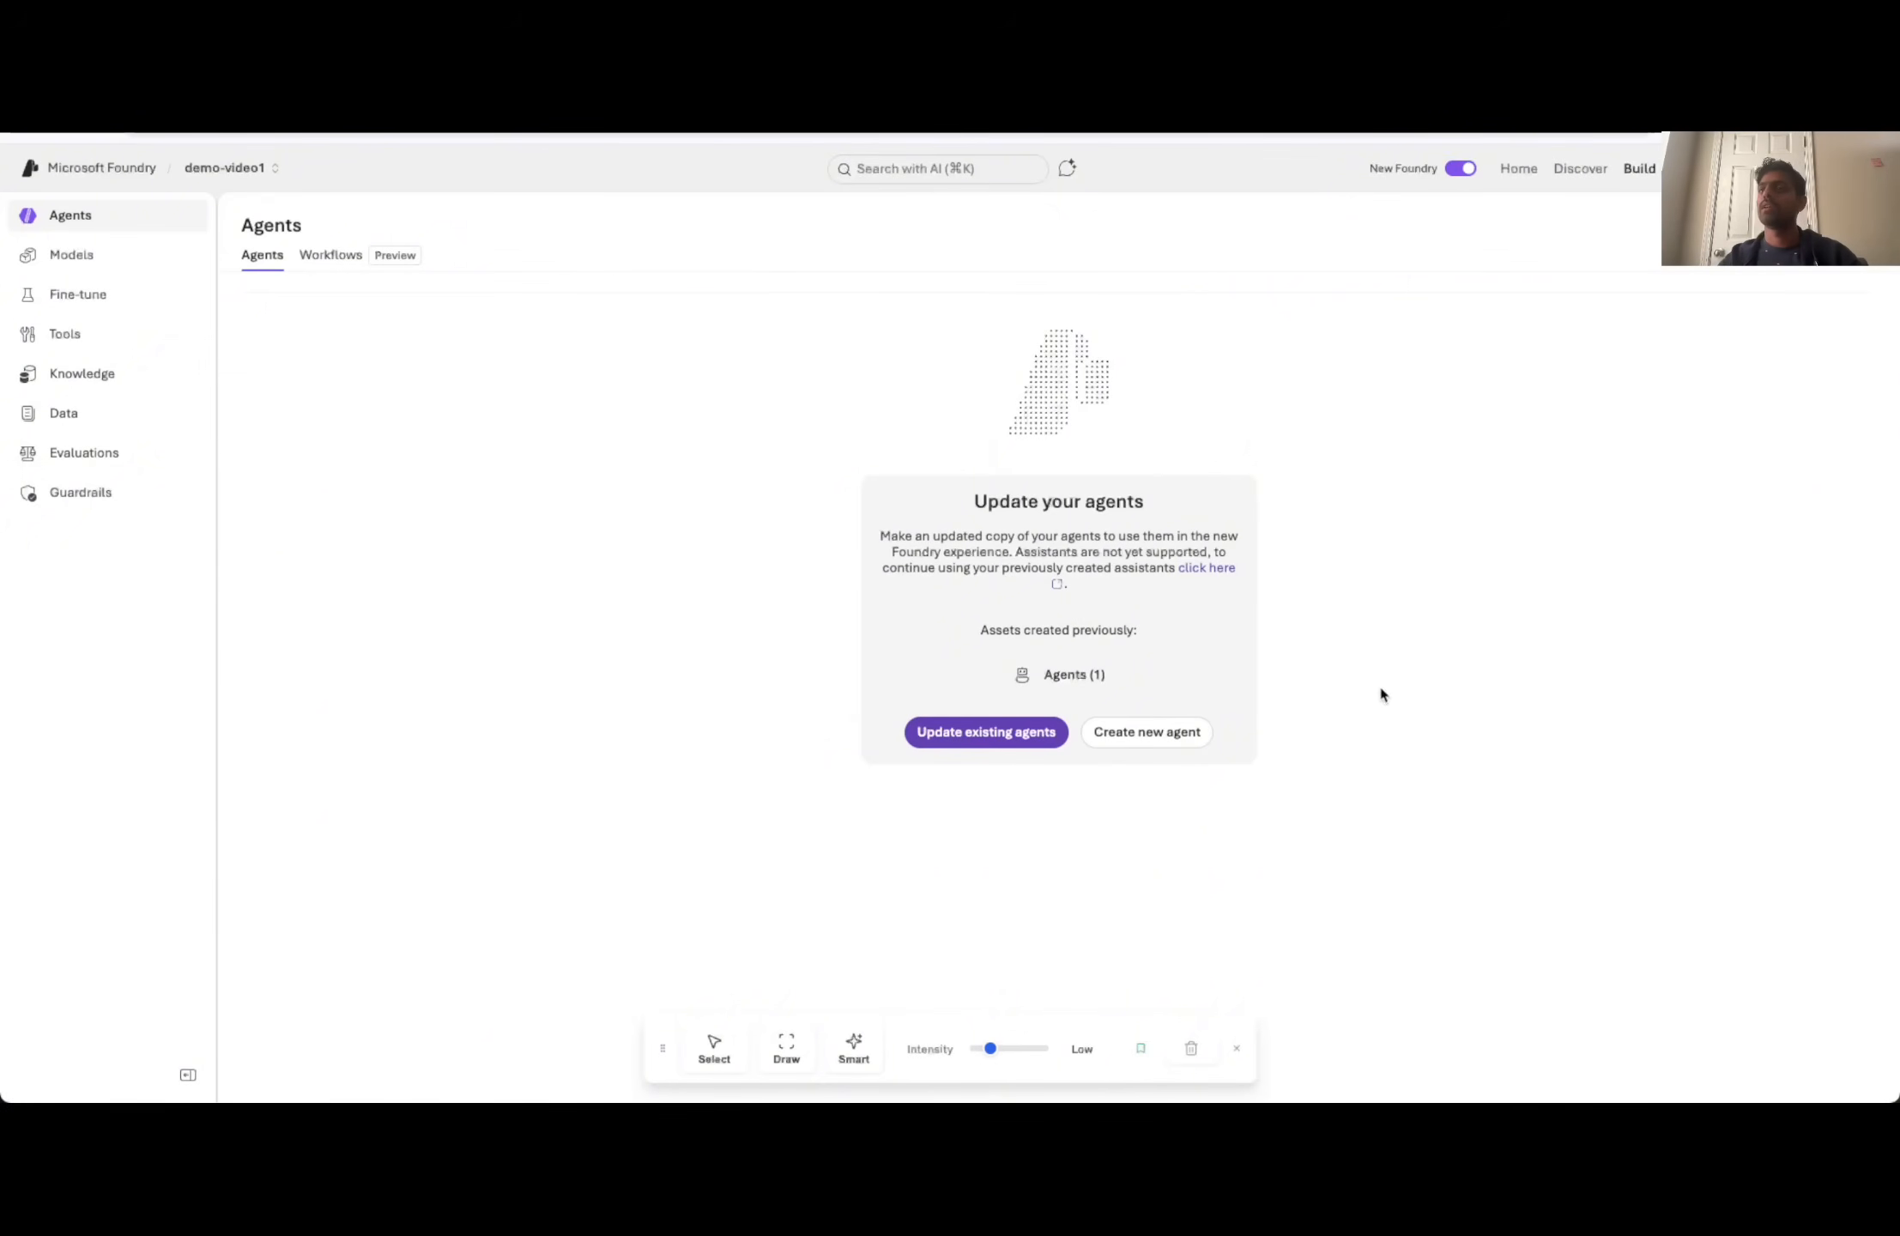
pyautogui.click(1136, 734)
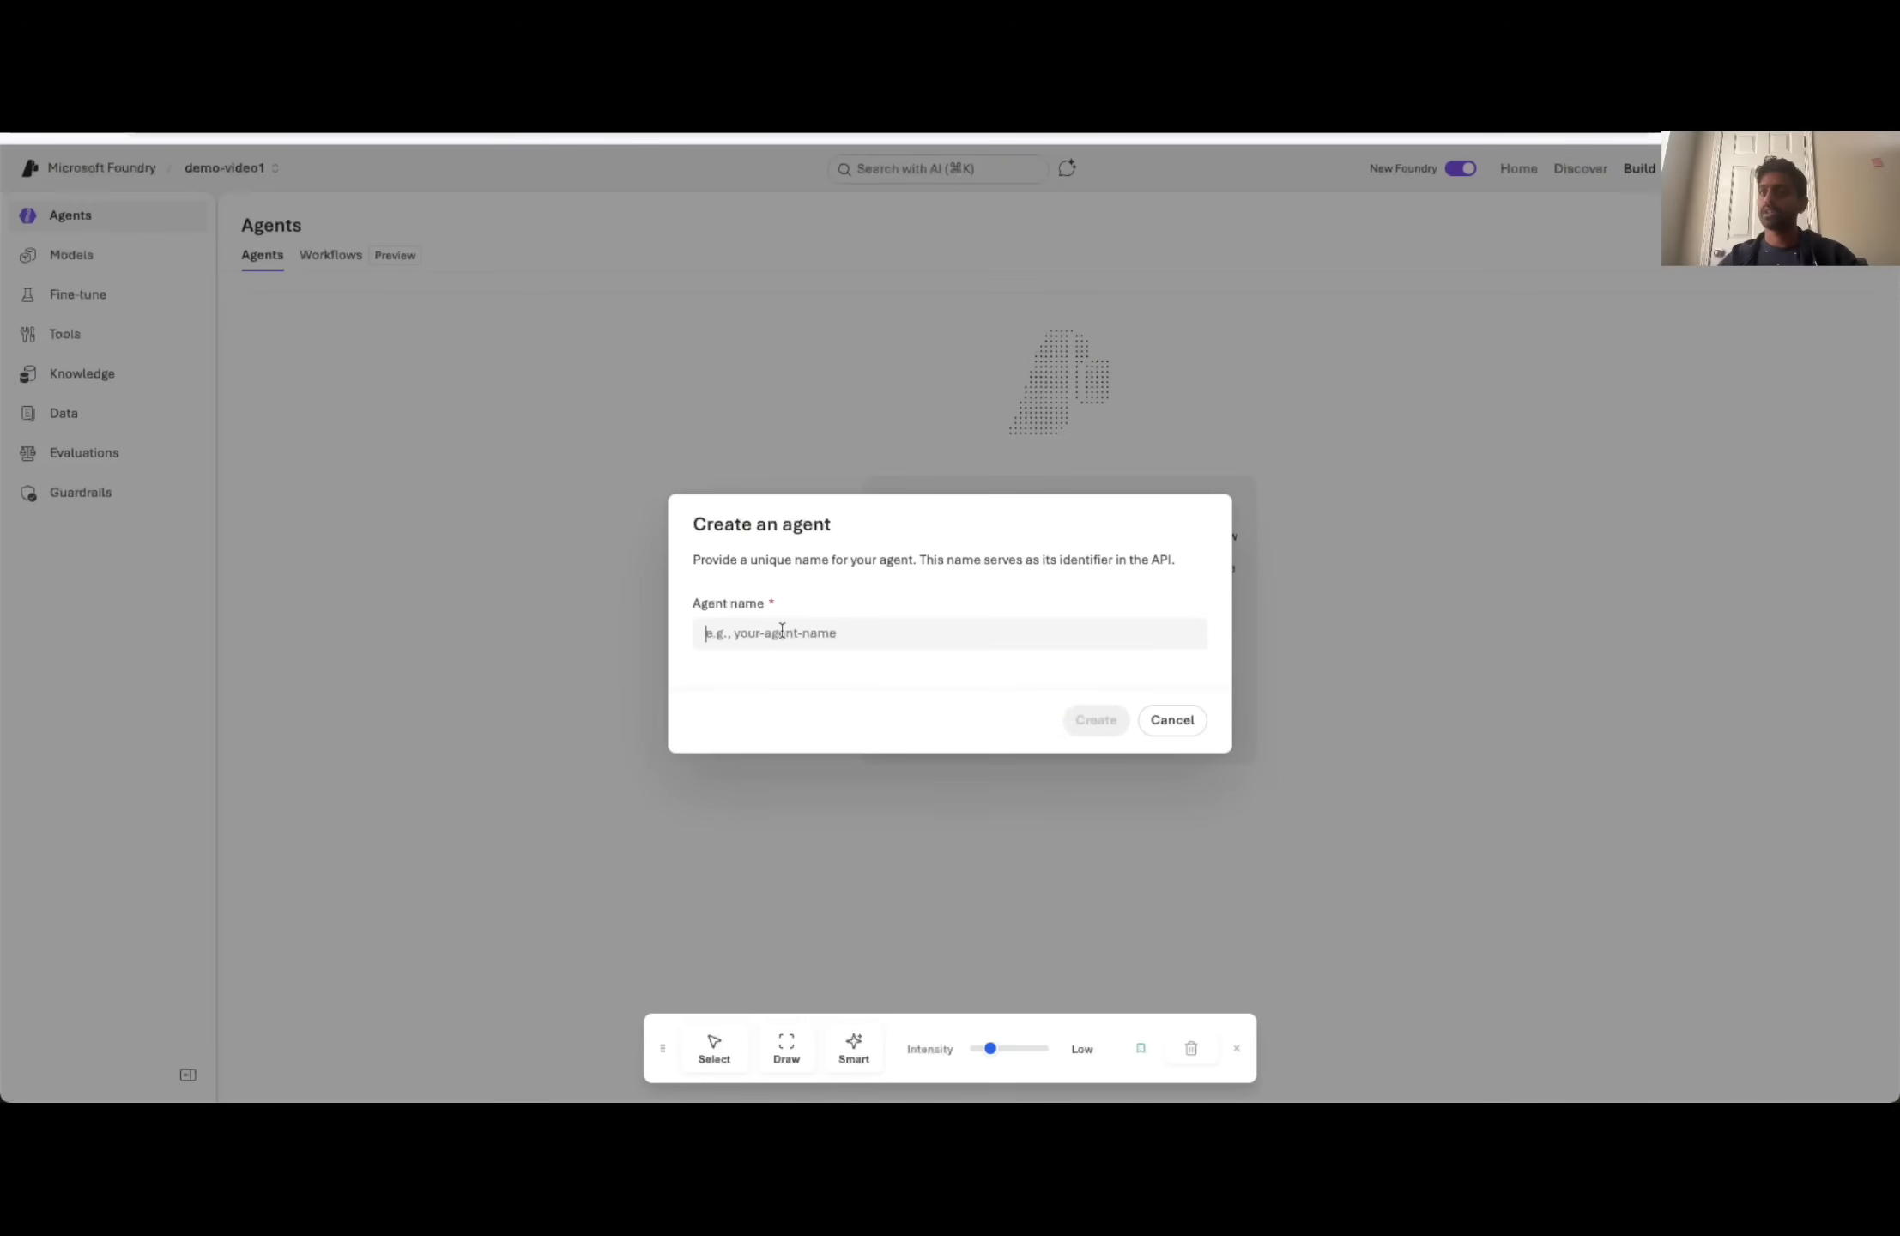
pyautogui.click(782, 630)
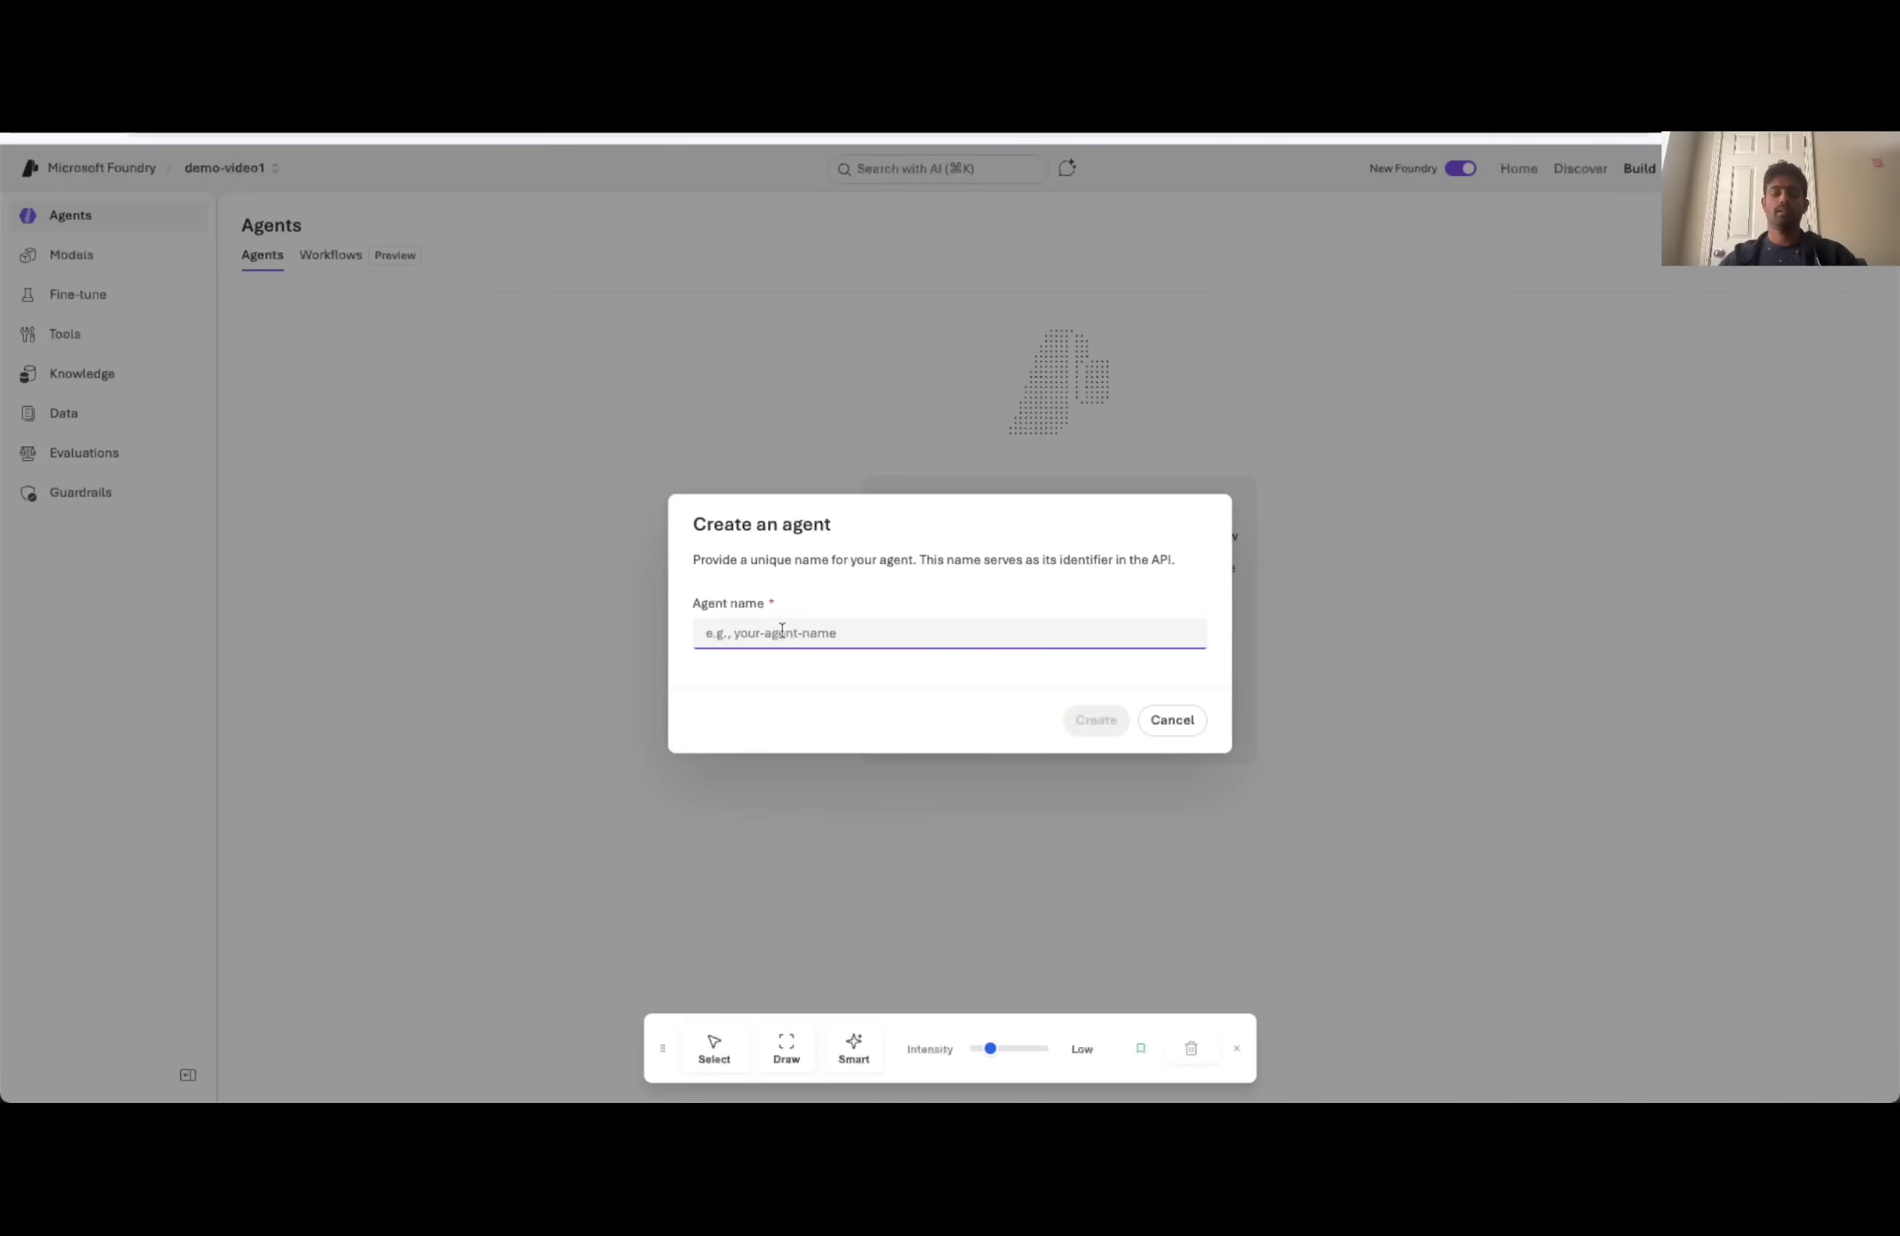
pyautogui.write('DnD')
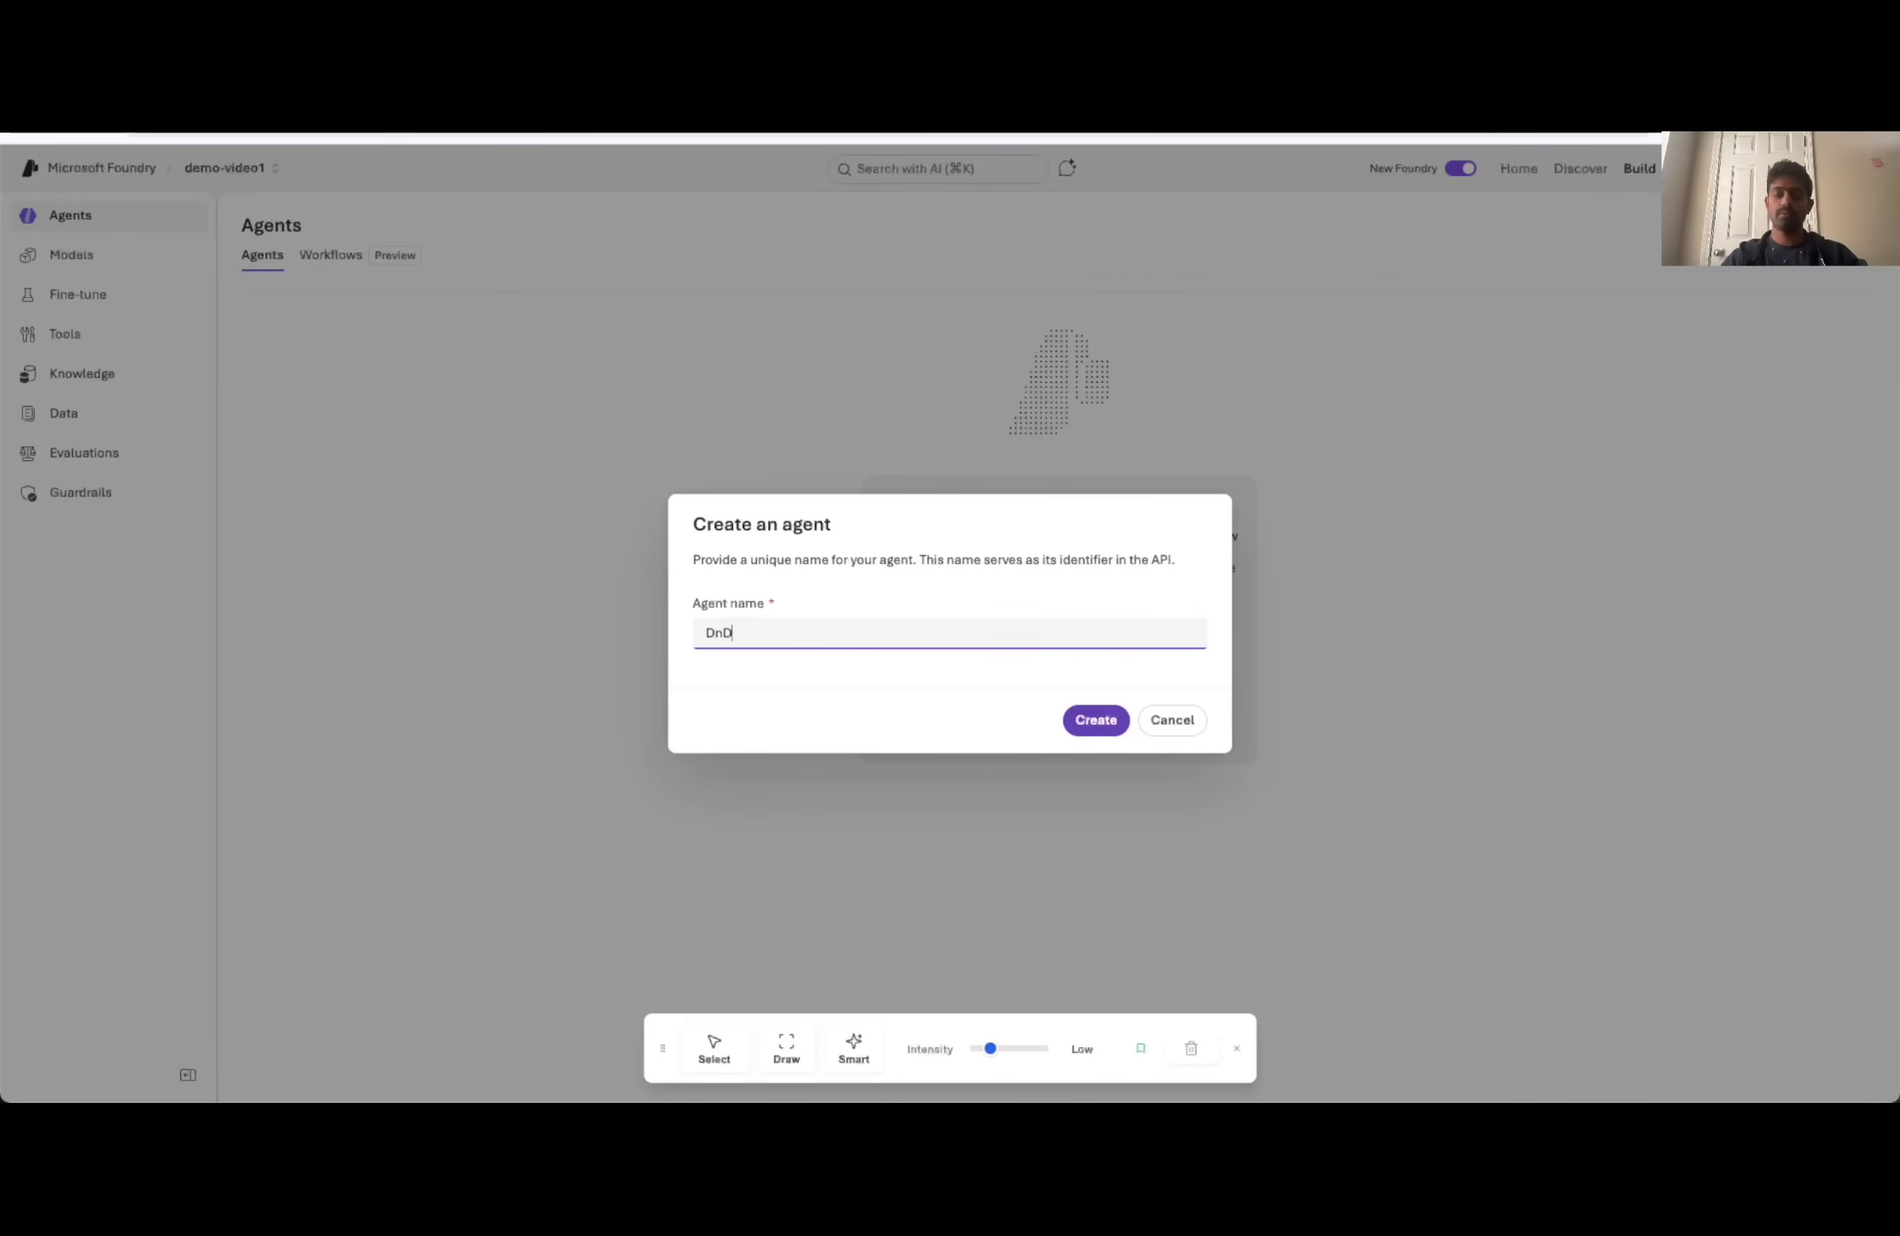
pyautogui.write('_FAQ')
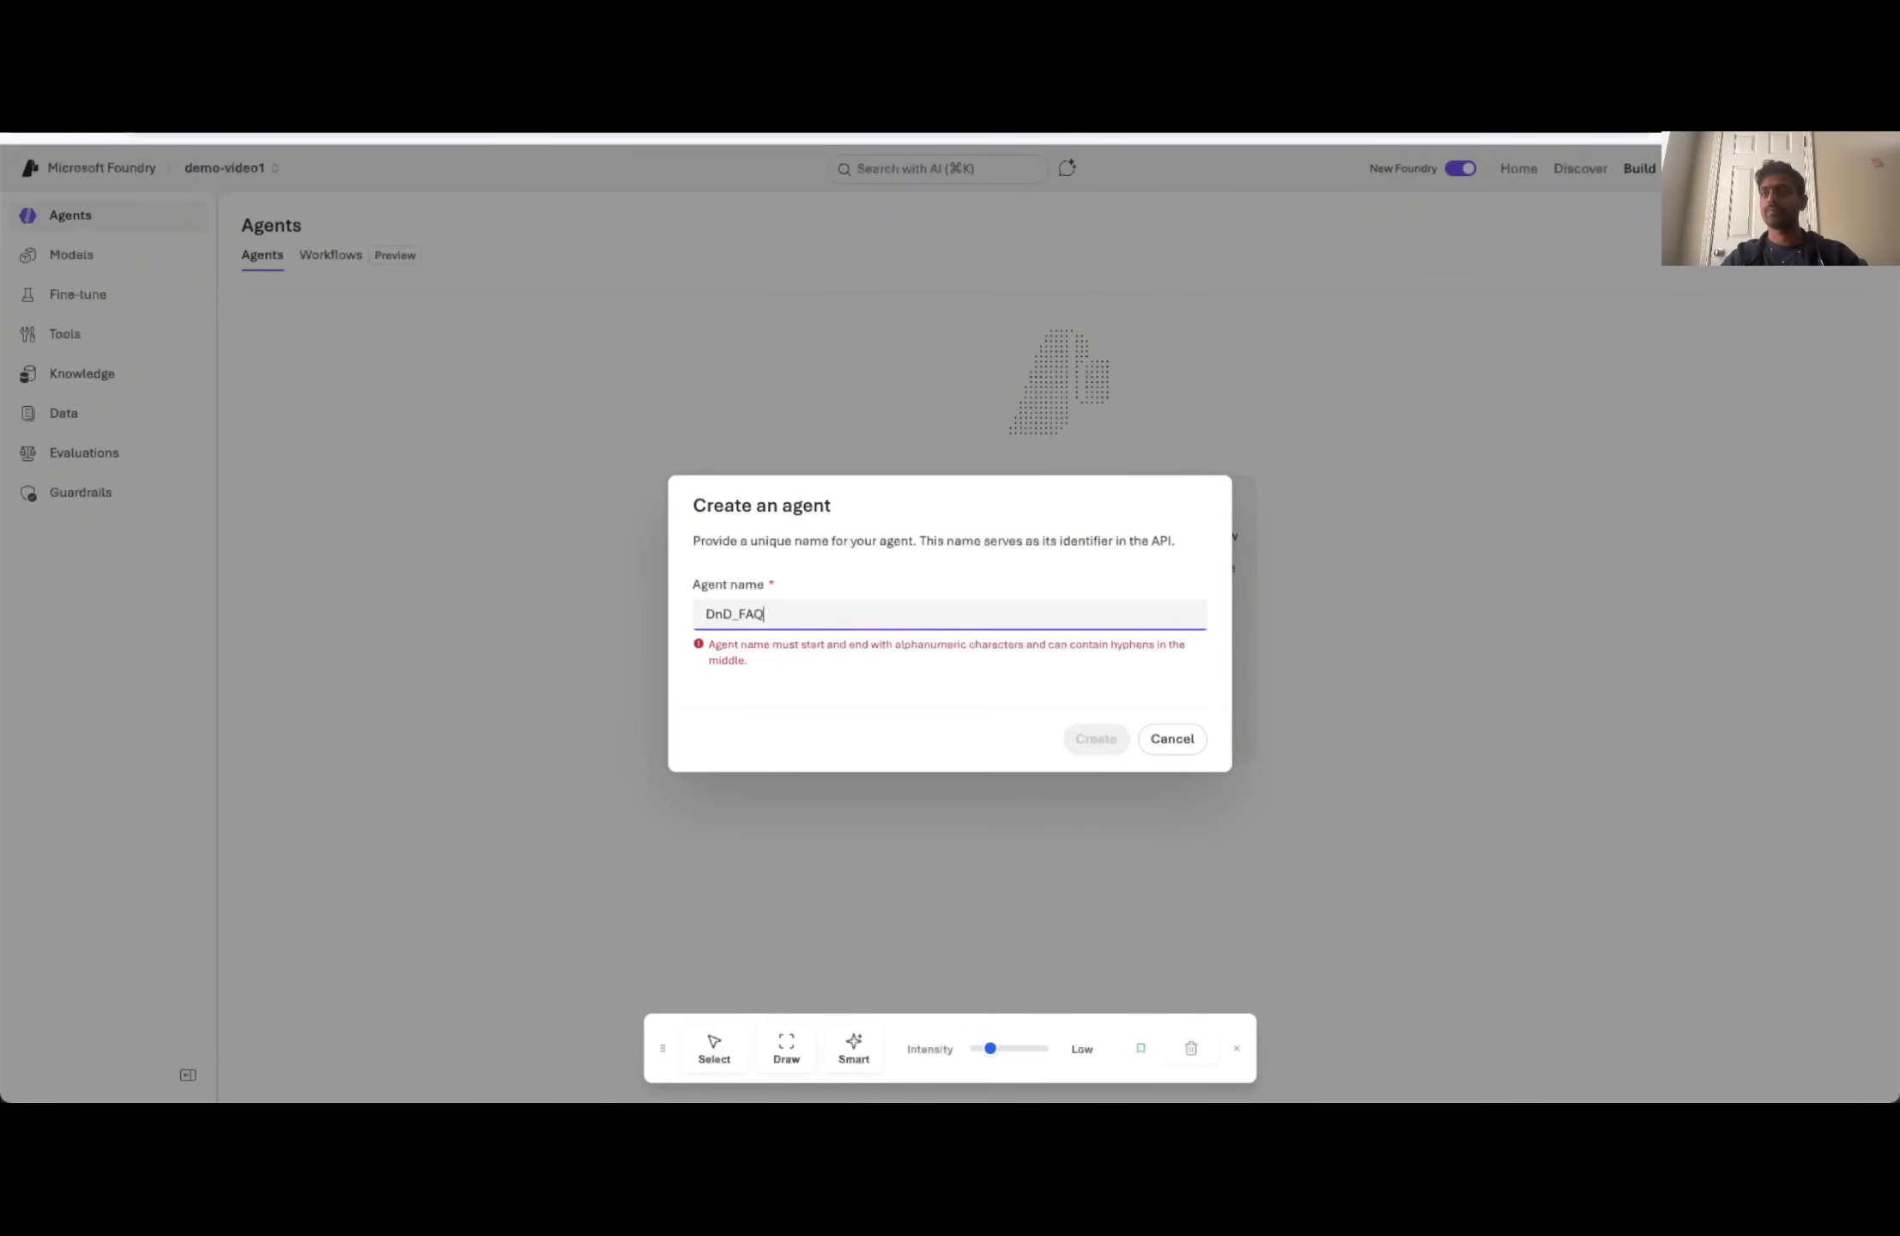
pyautogui.press('BackSpace')
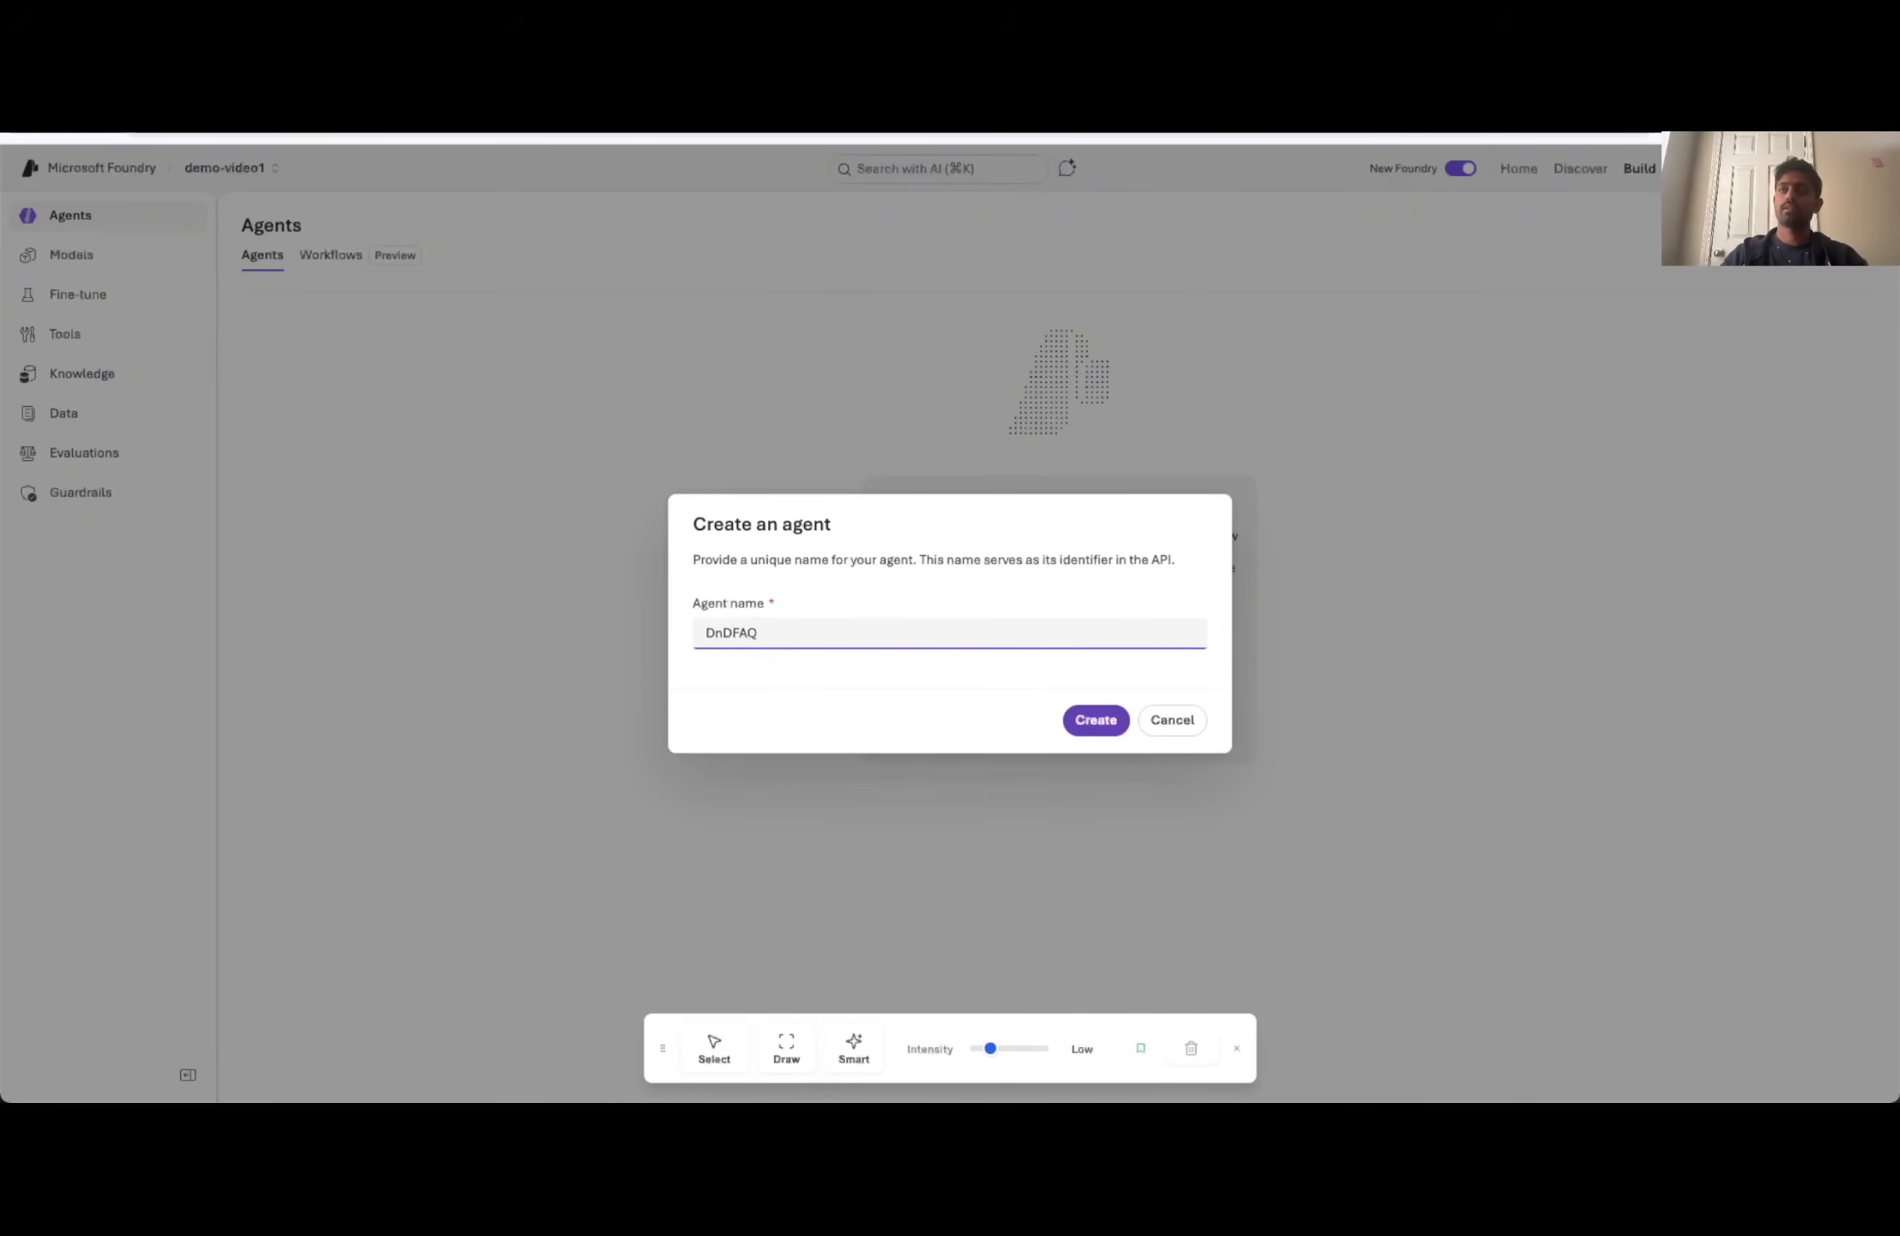
pyautogui.write('-')
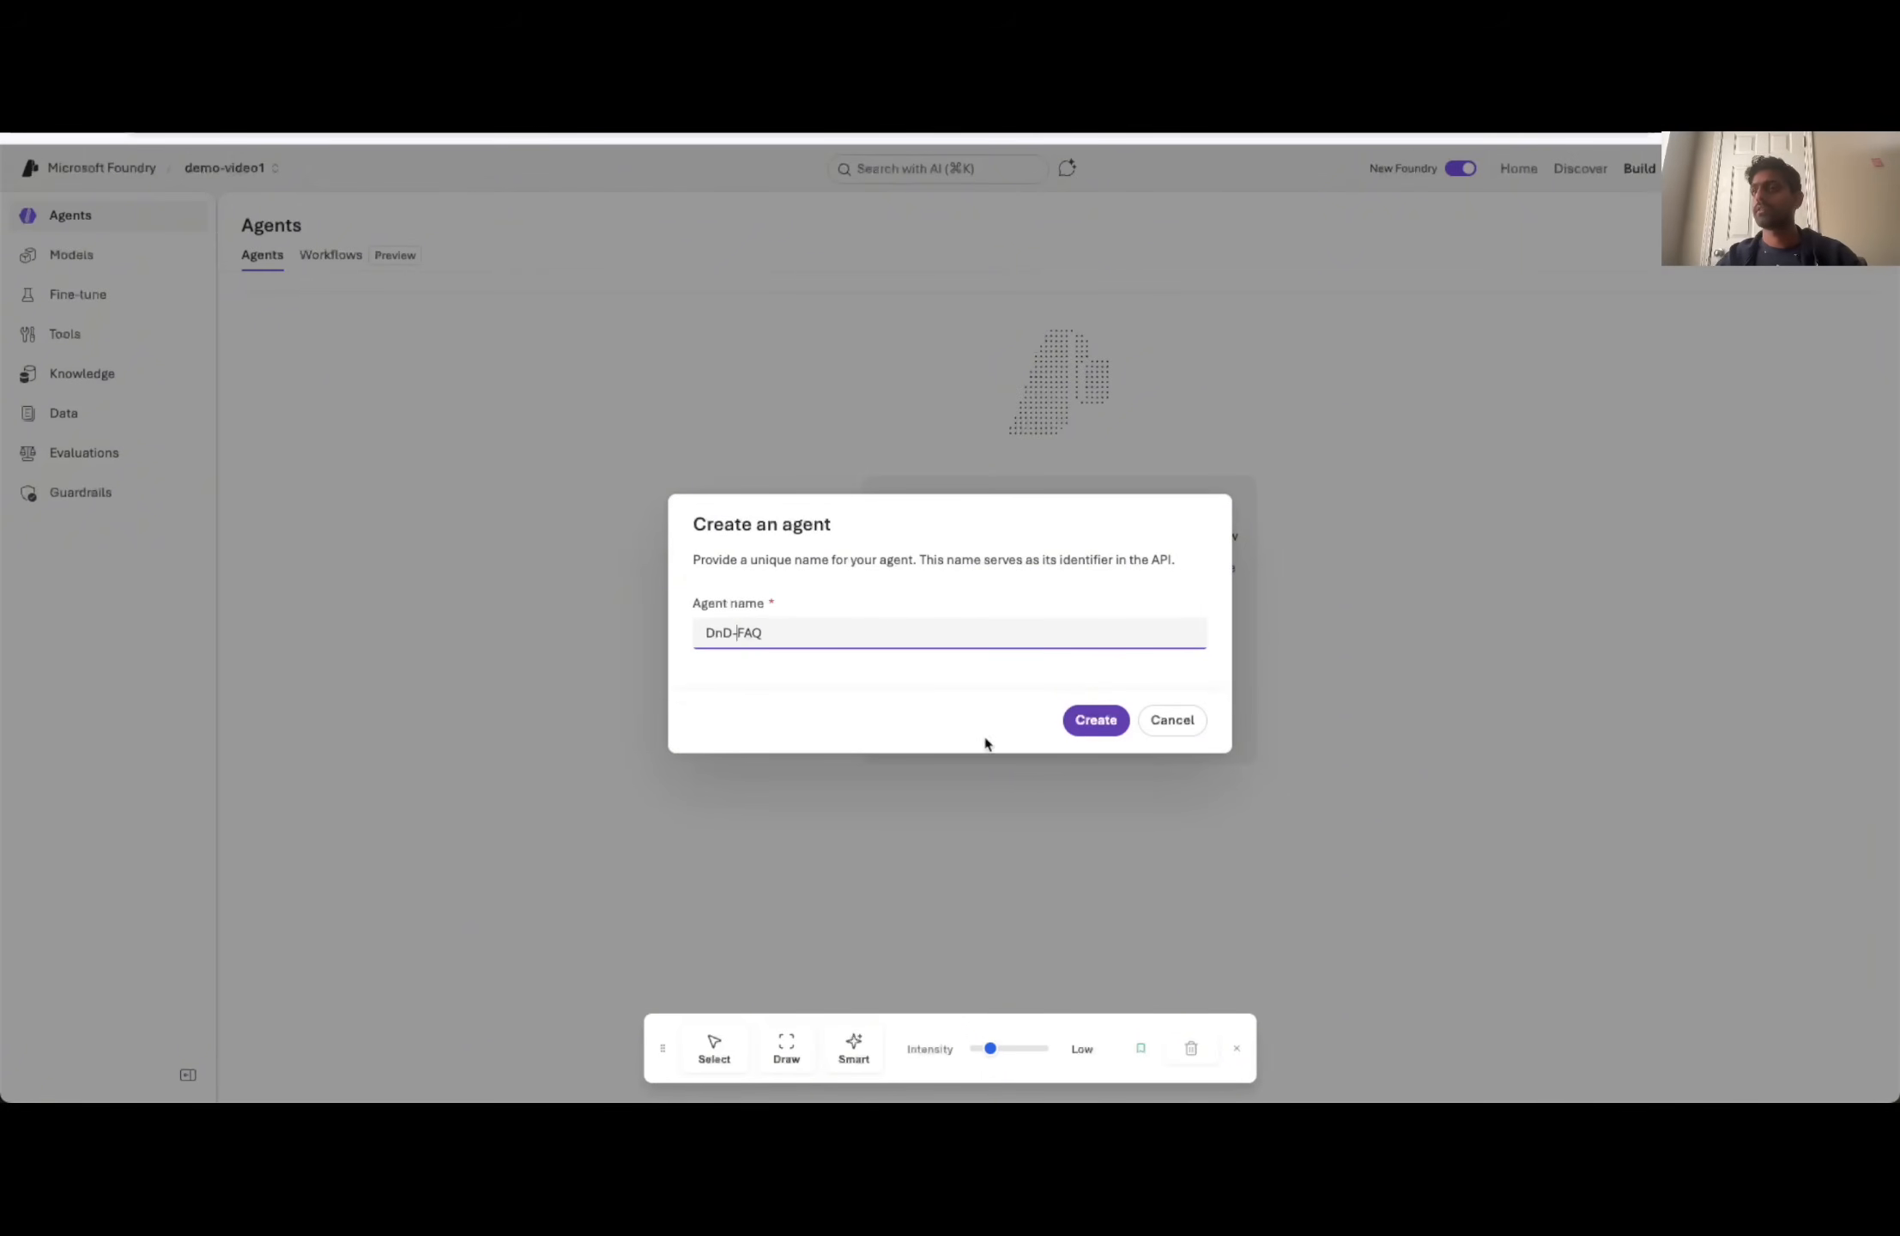
pyautogui.click(1096, 721)
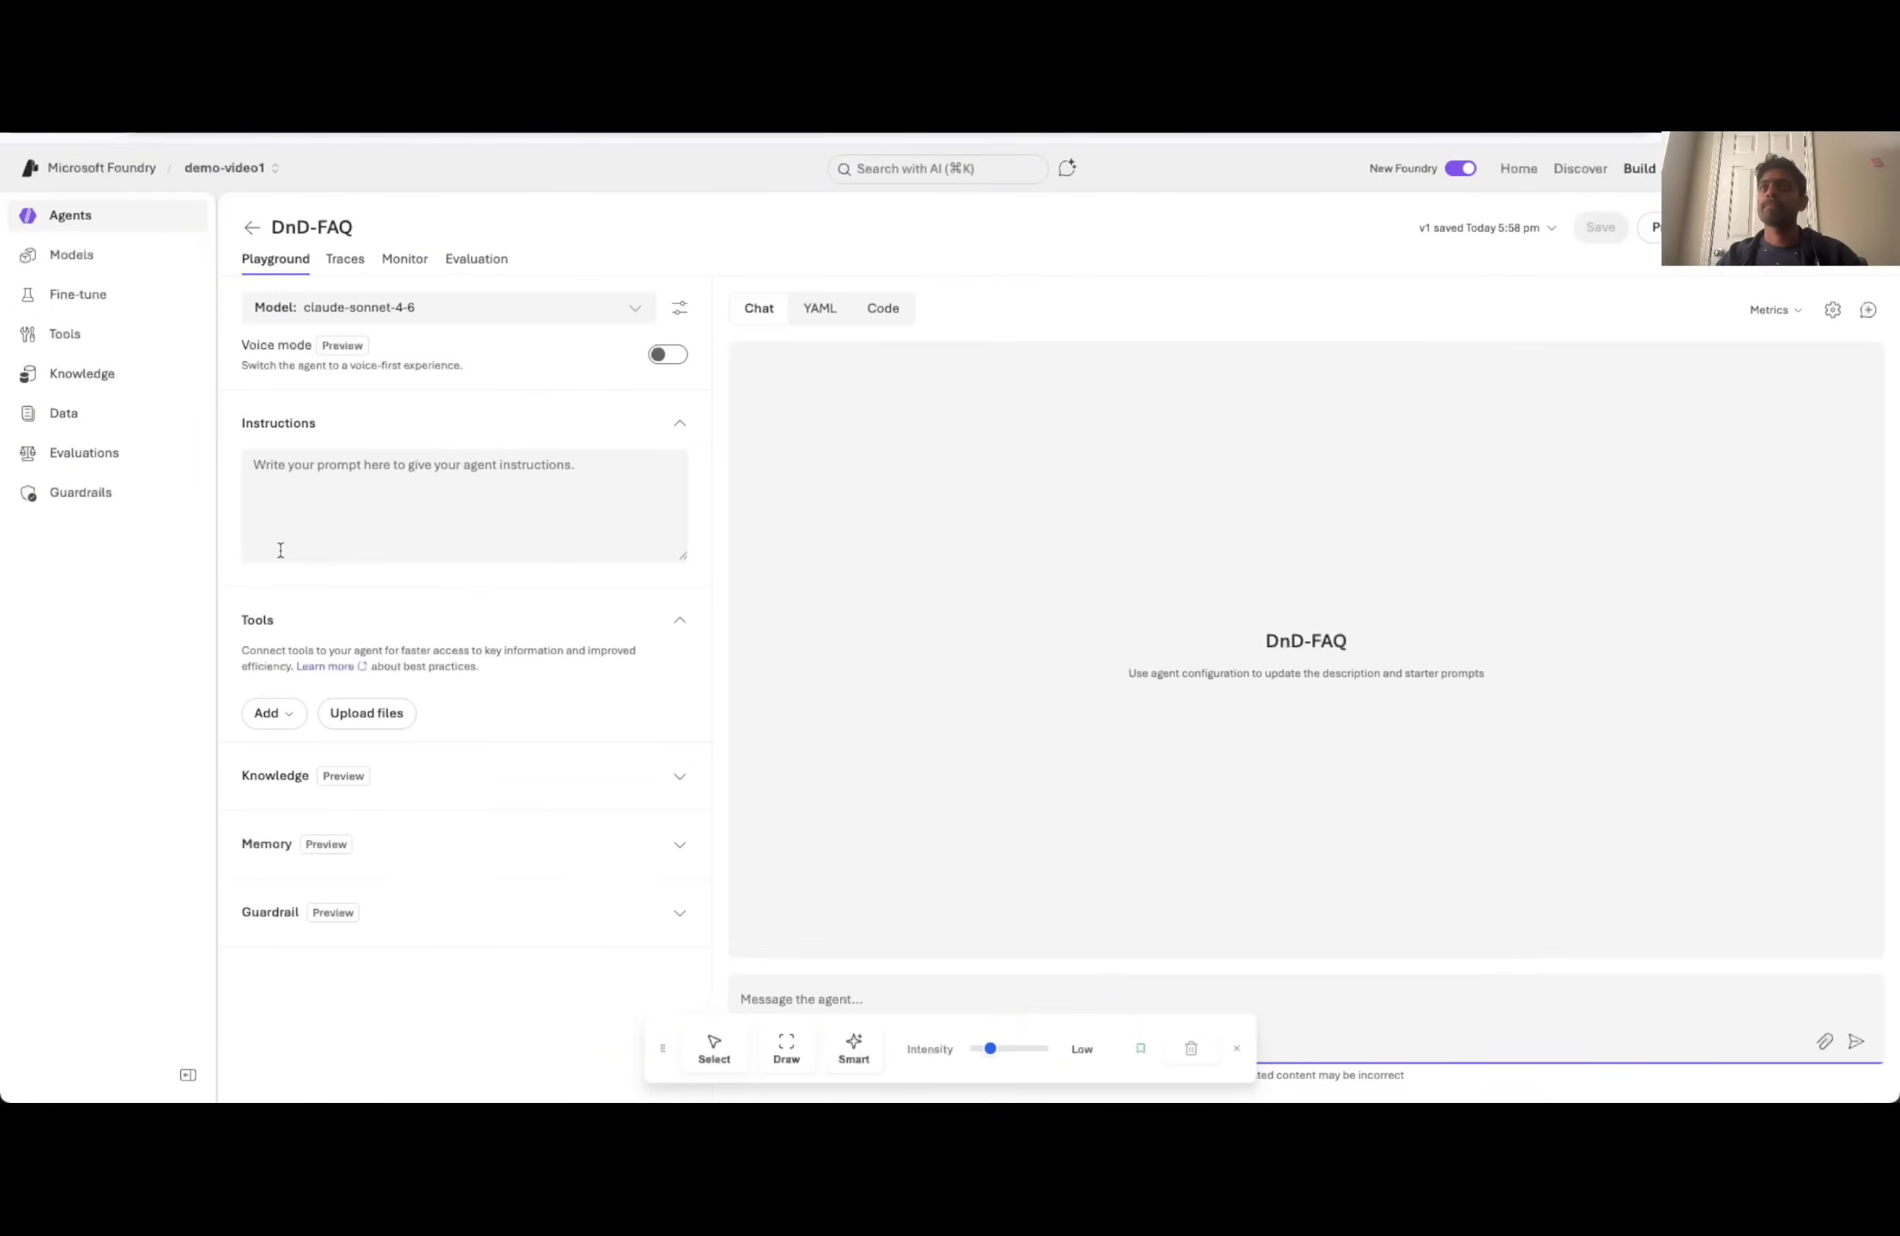
# - Look over the agent's model choices, and switch to the Azure portal to view your own role assignments on the ran-demo Foundry resource
pyautogui.click(614, 310)
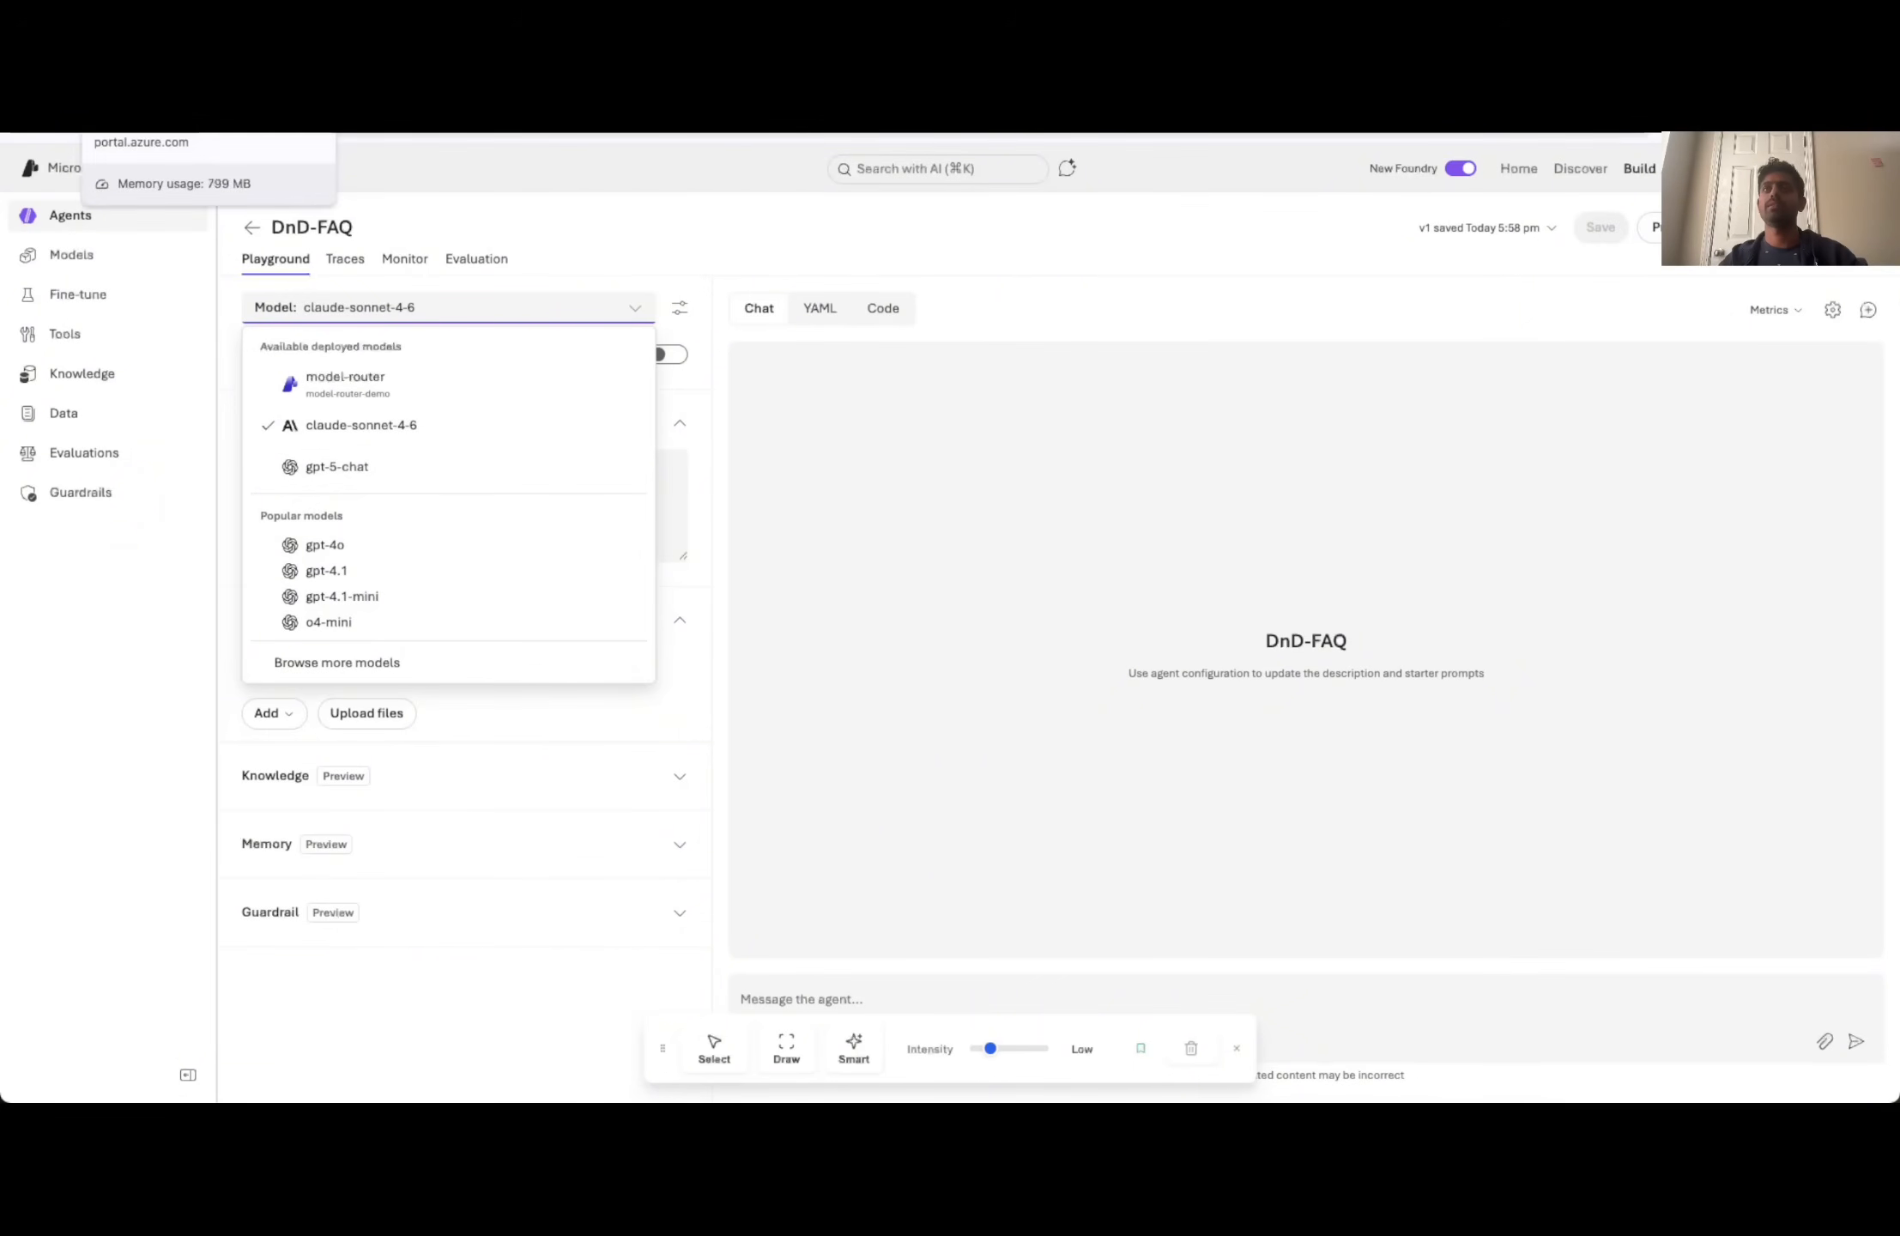
pyautogui.click(171, 128)
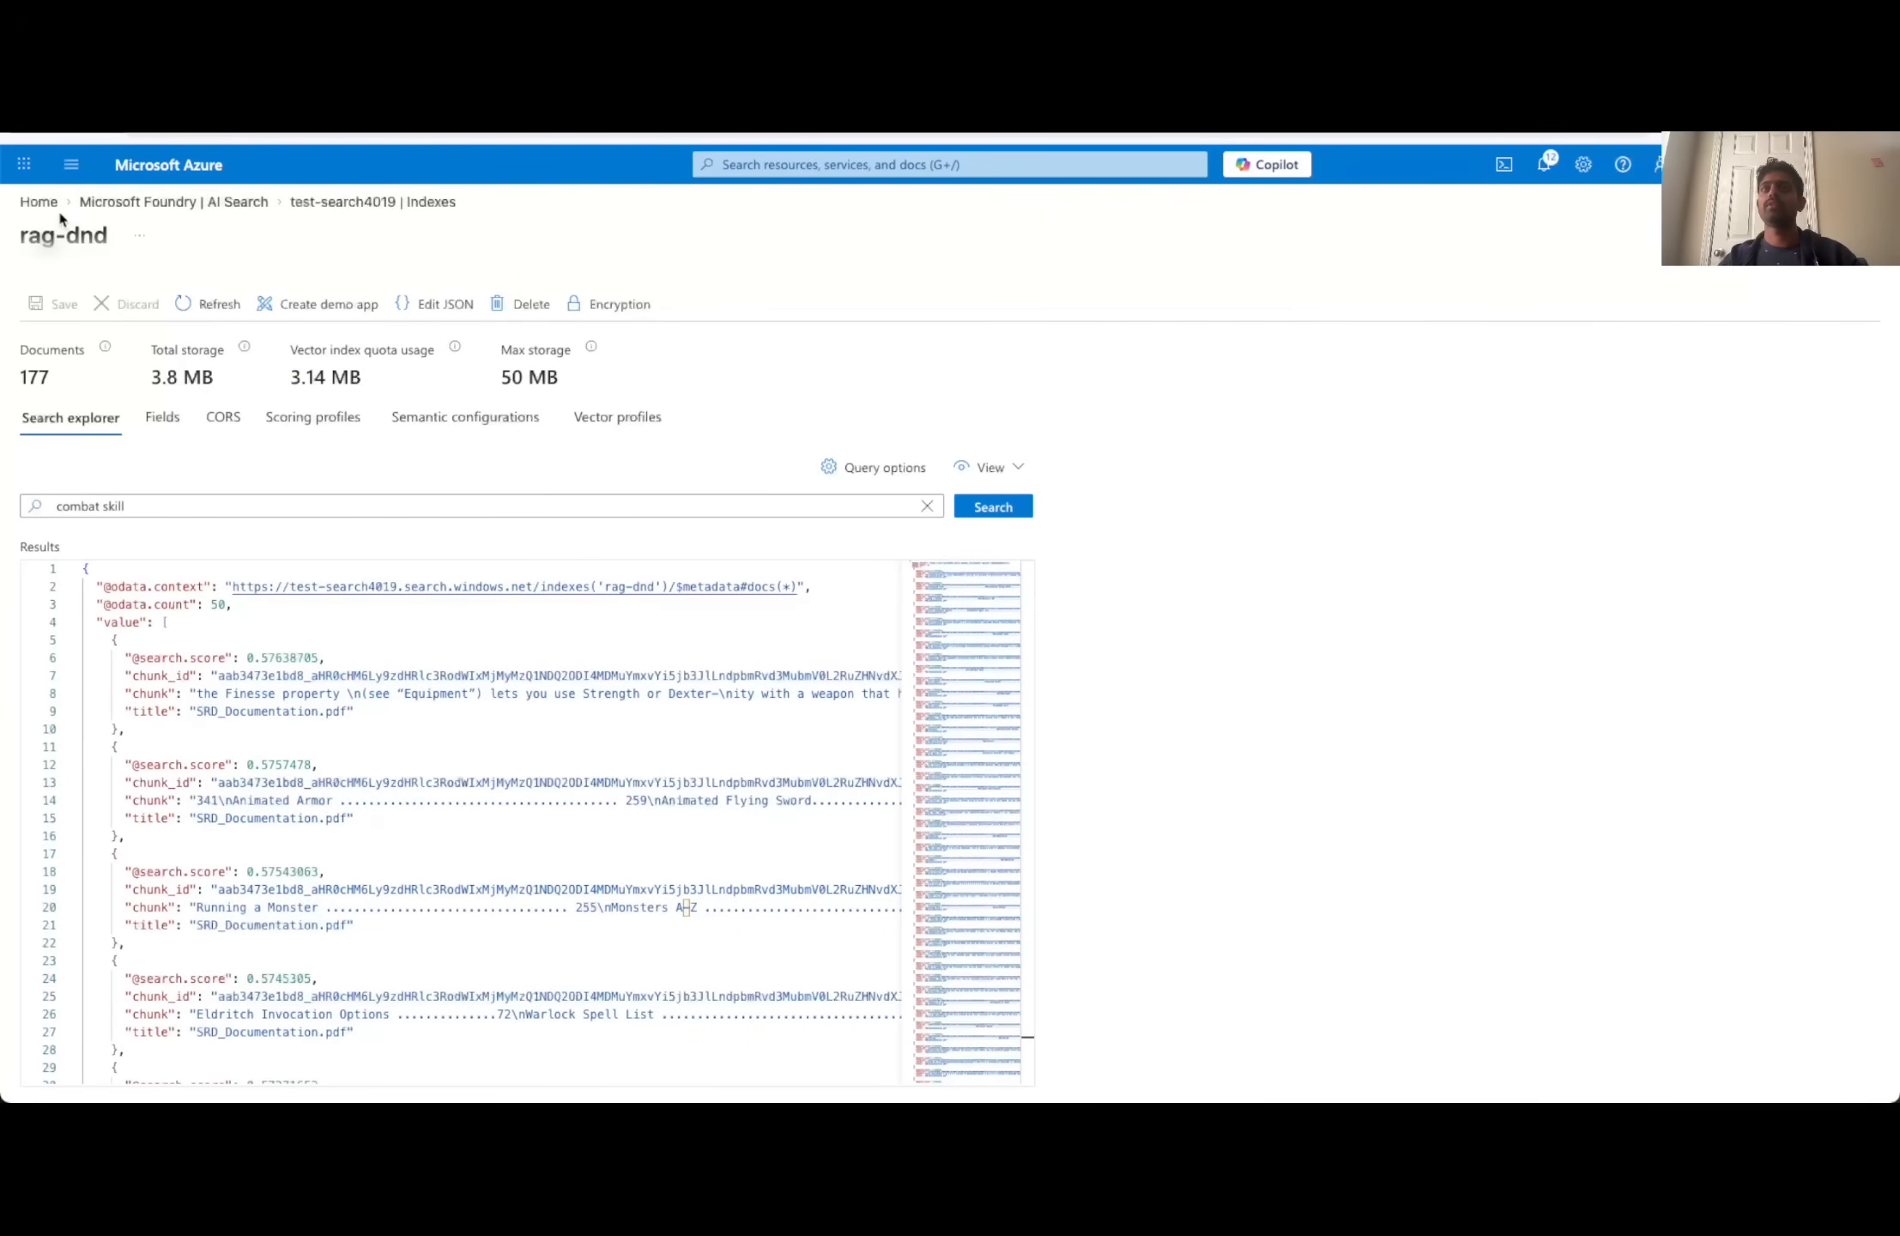
pyautogui.click(178, 202)
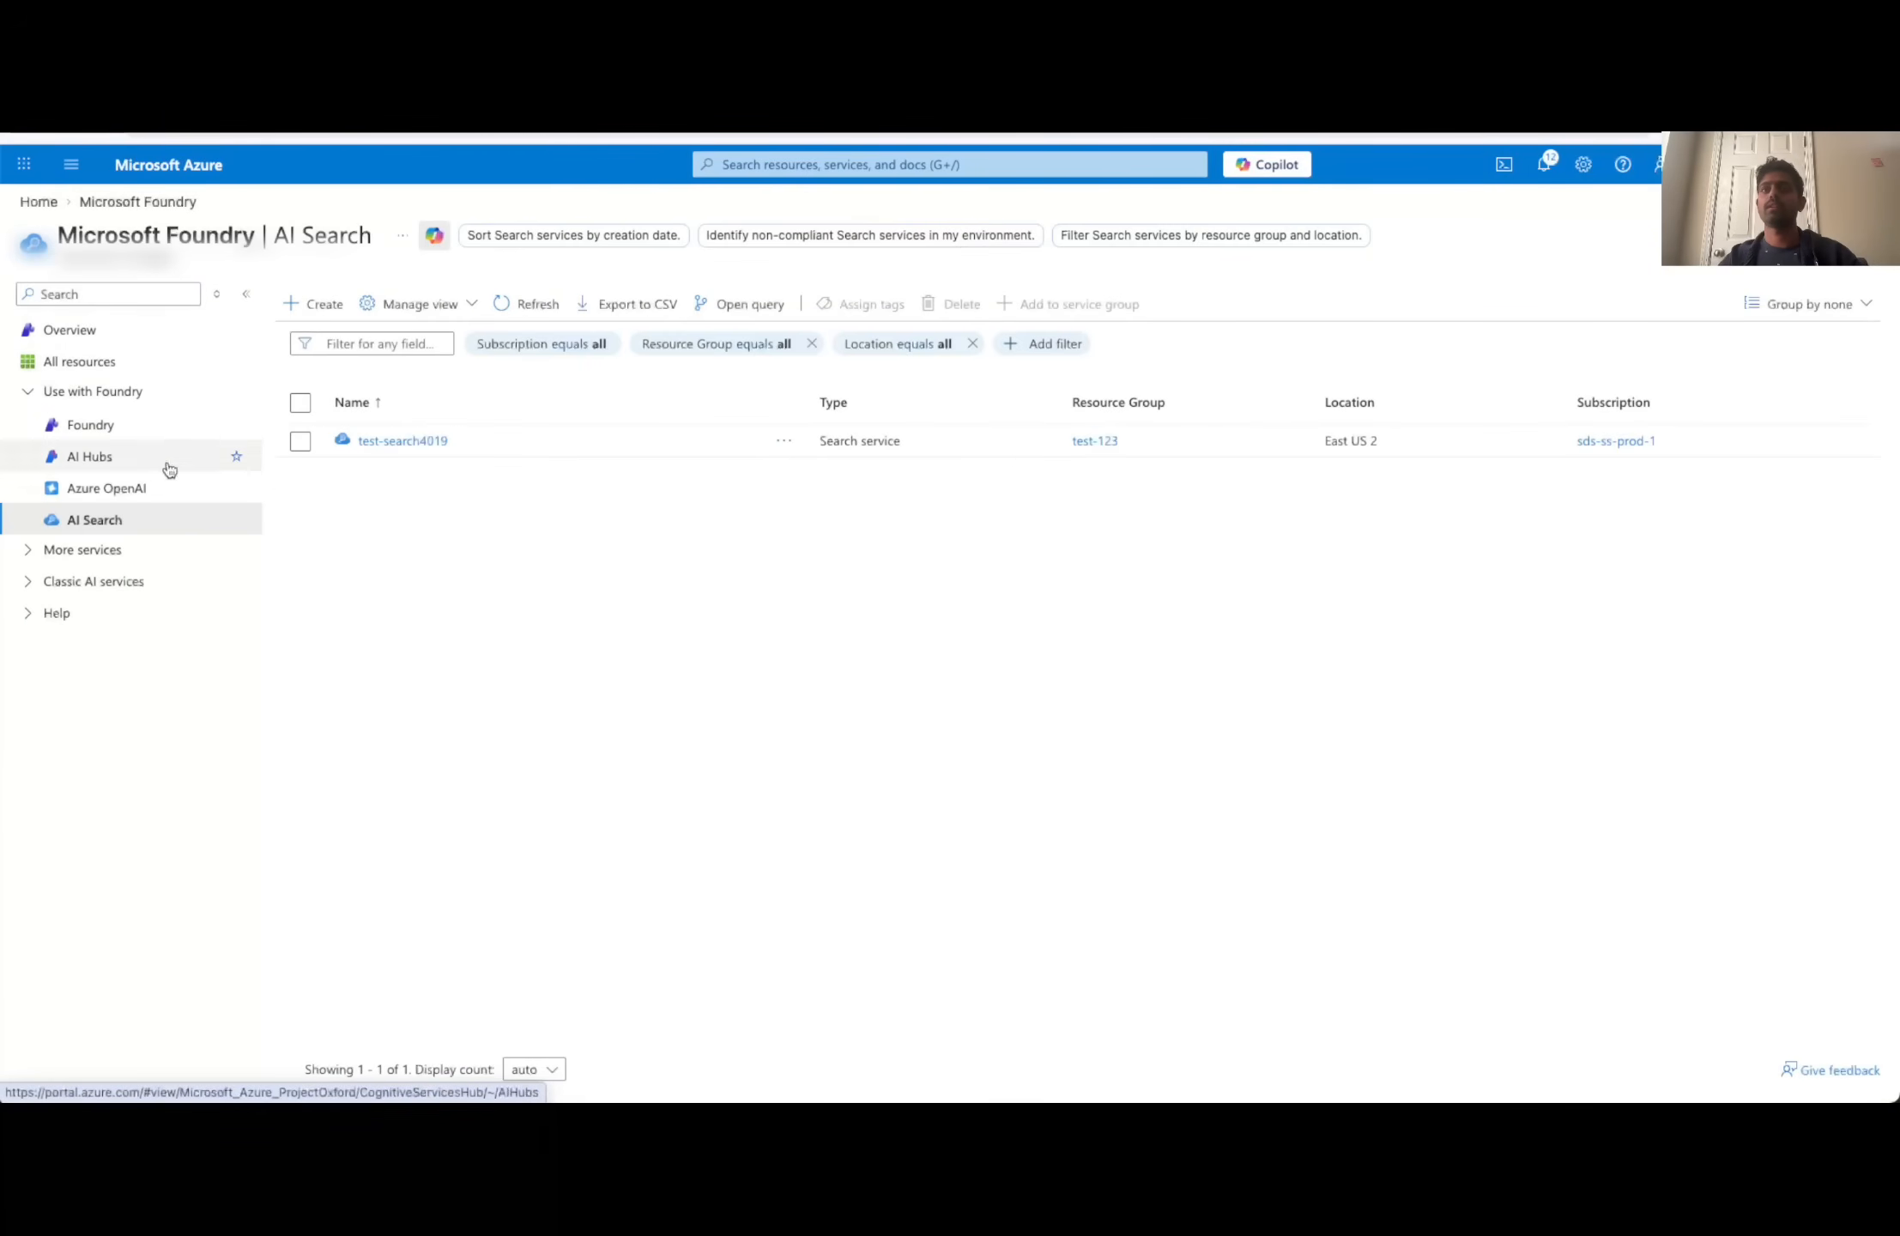
pyautogui.click(91, 426)
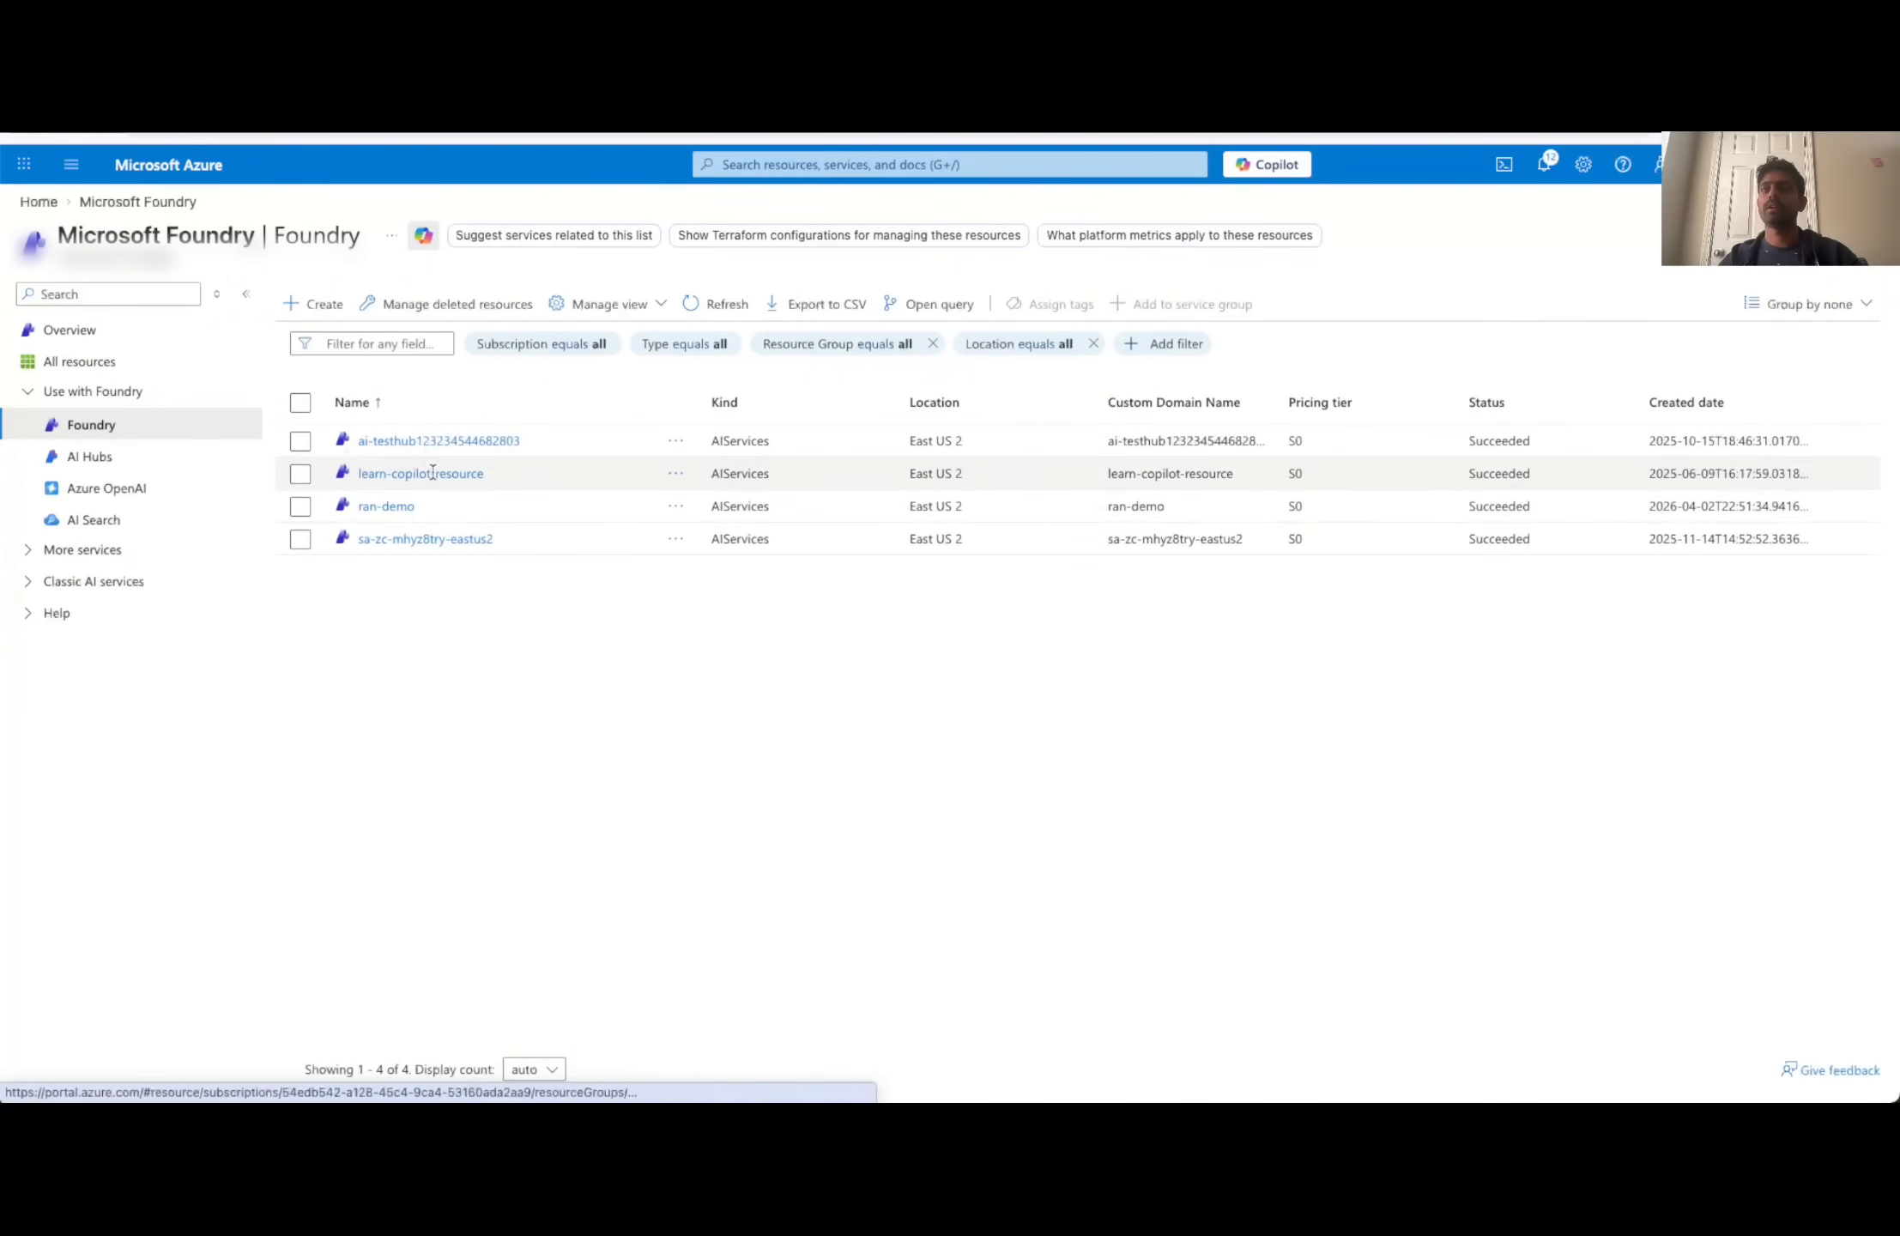
pyautogui.click(385, 507)
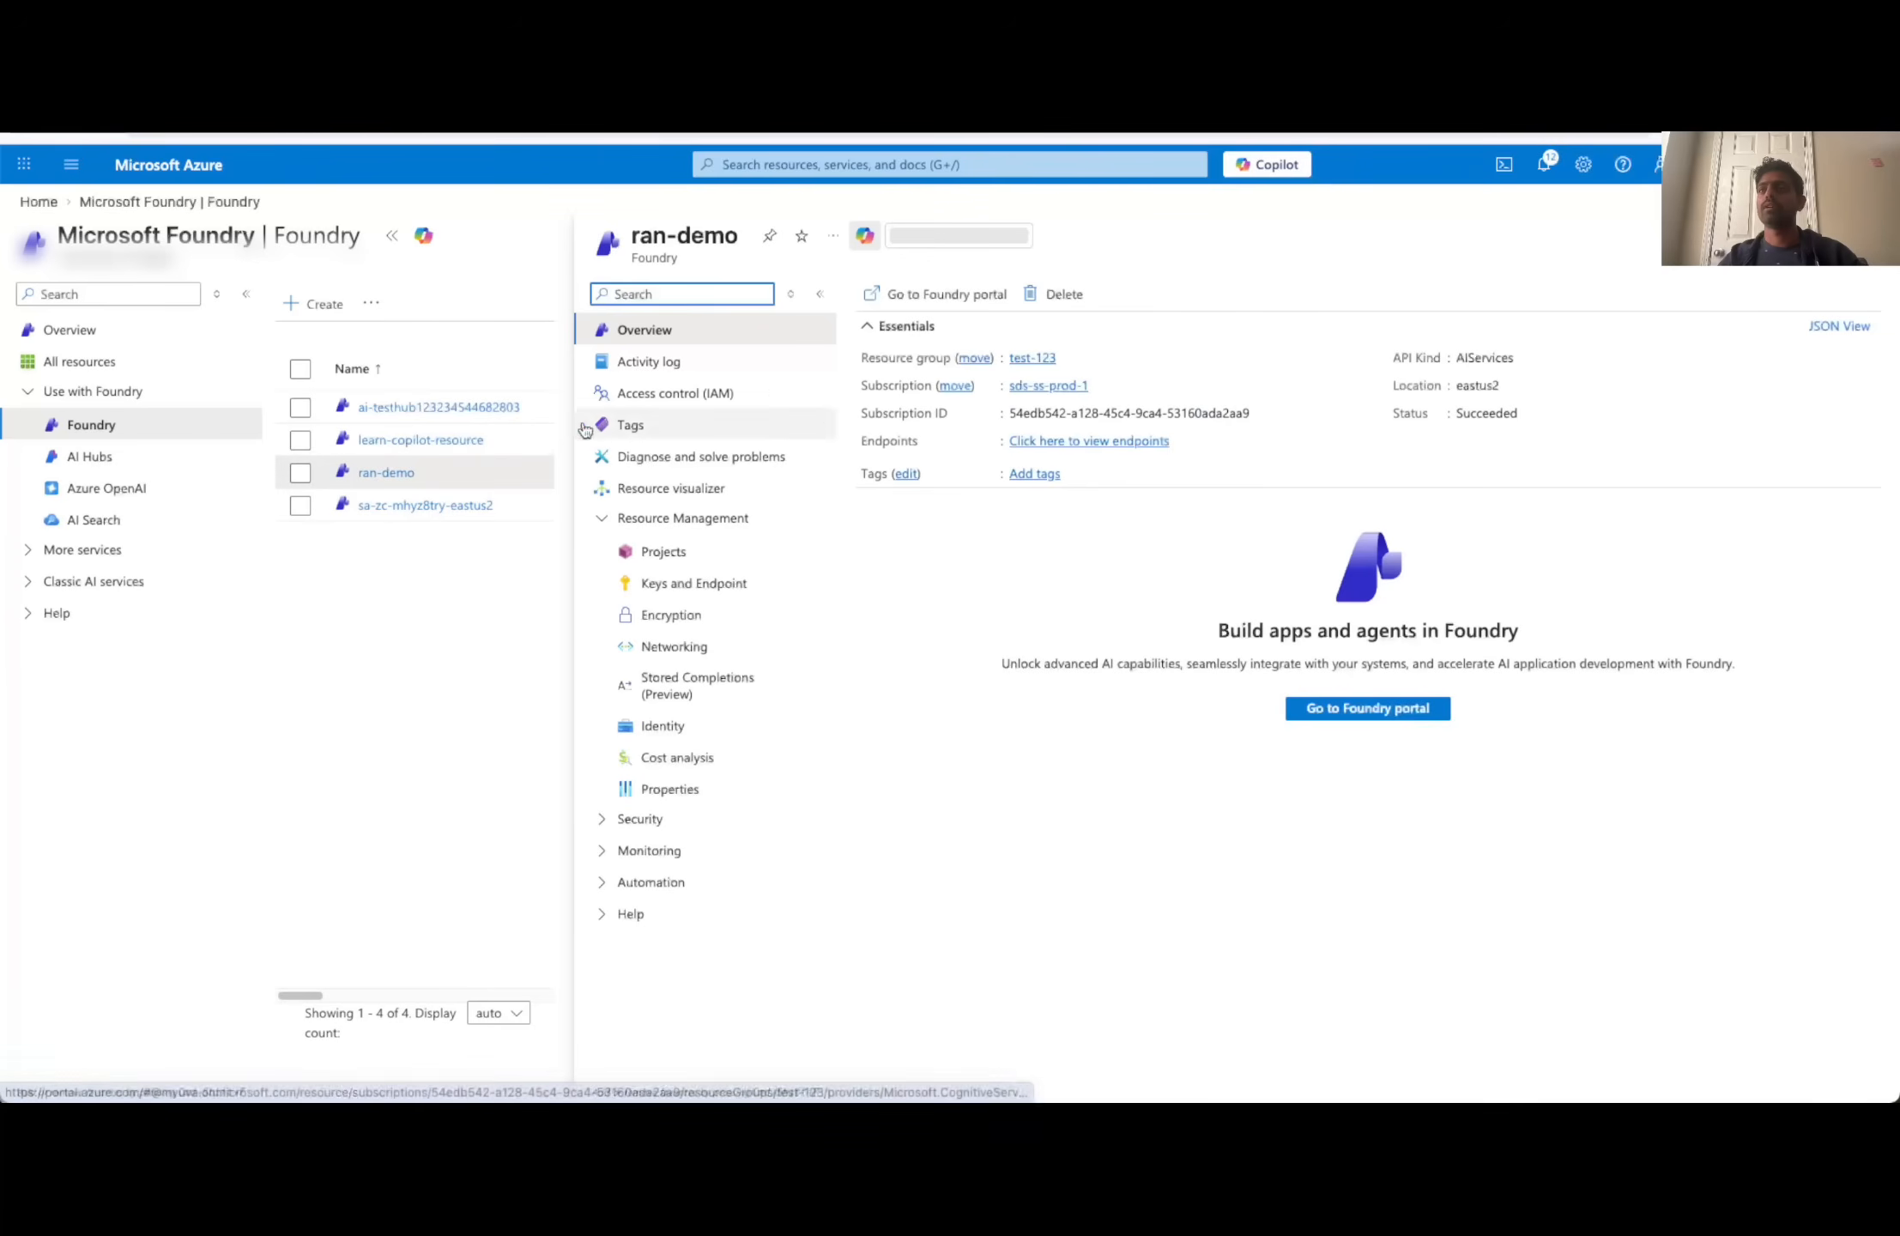
pyautogui.click(670, 402)
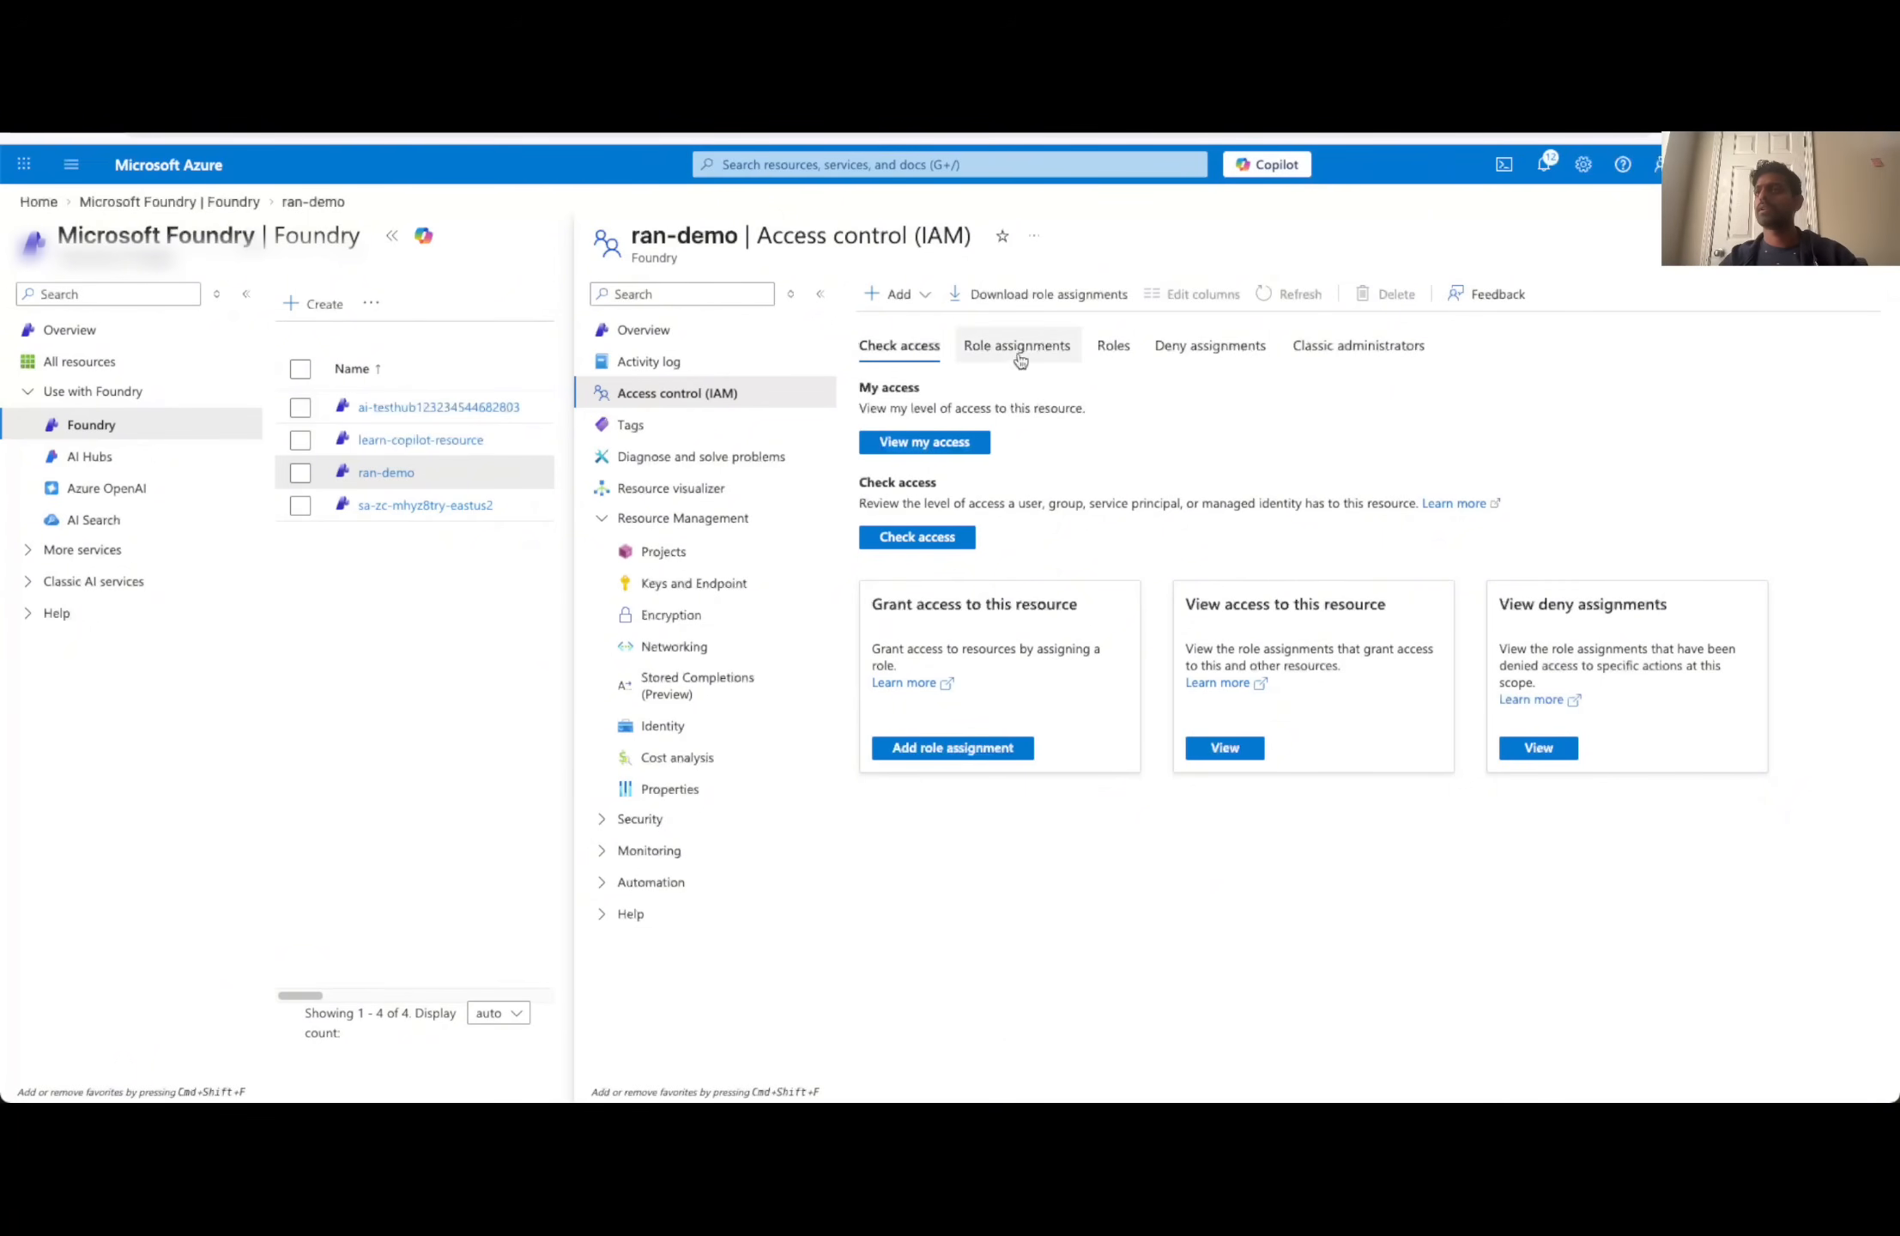
pyautogui.click(879, 444)
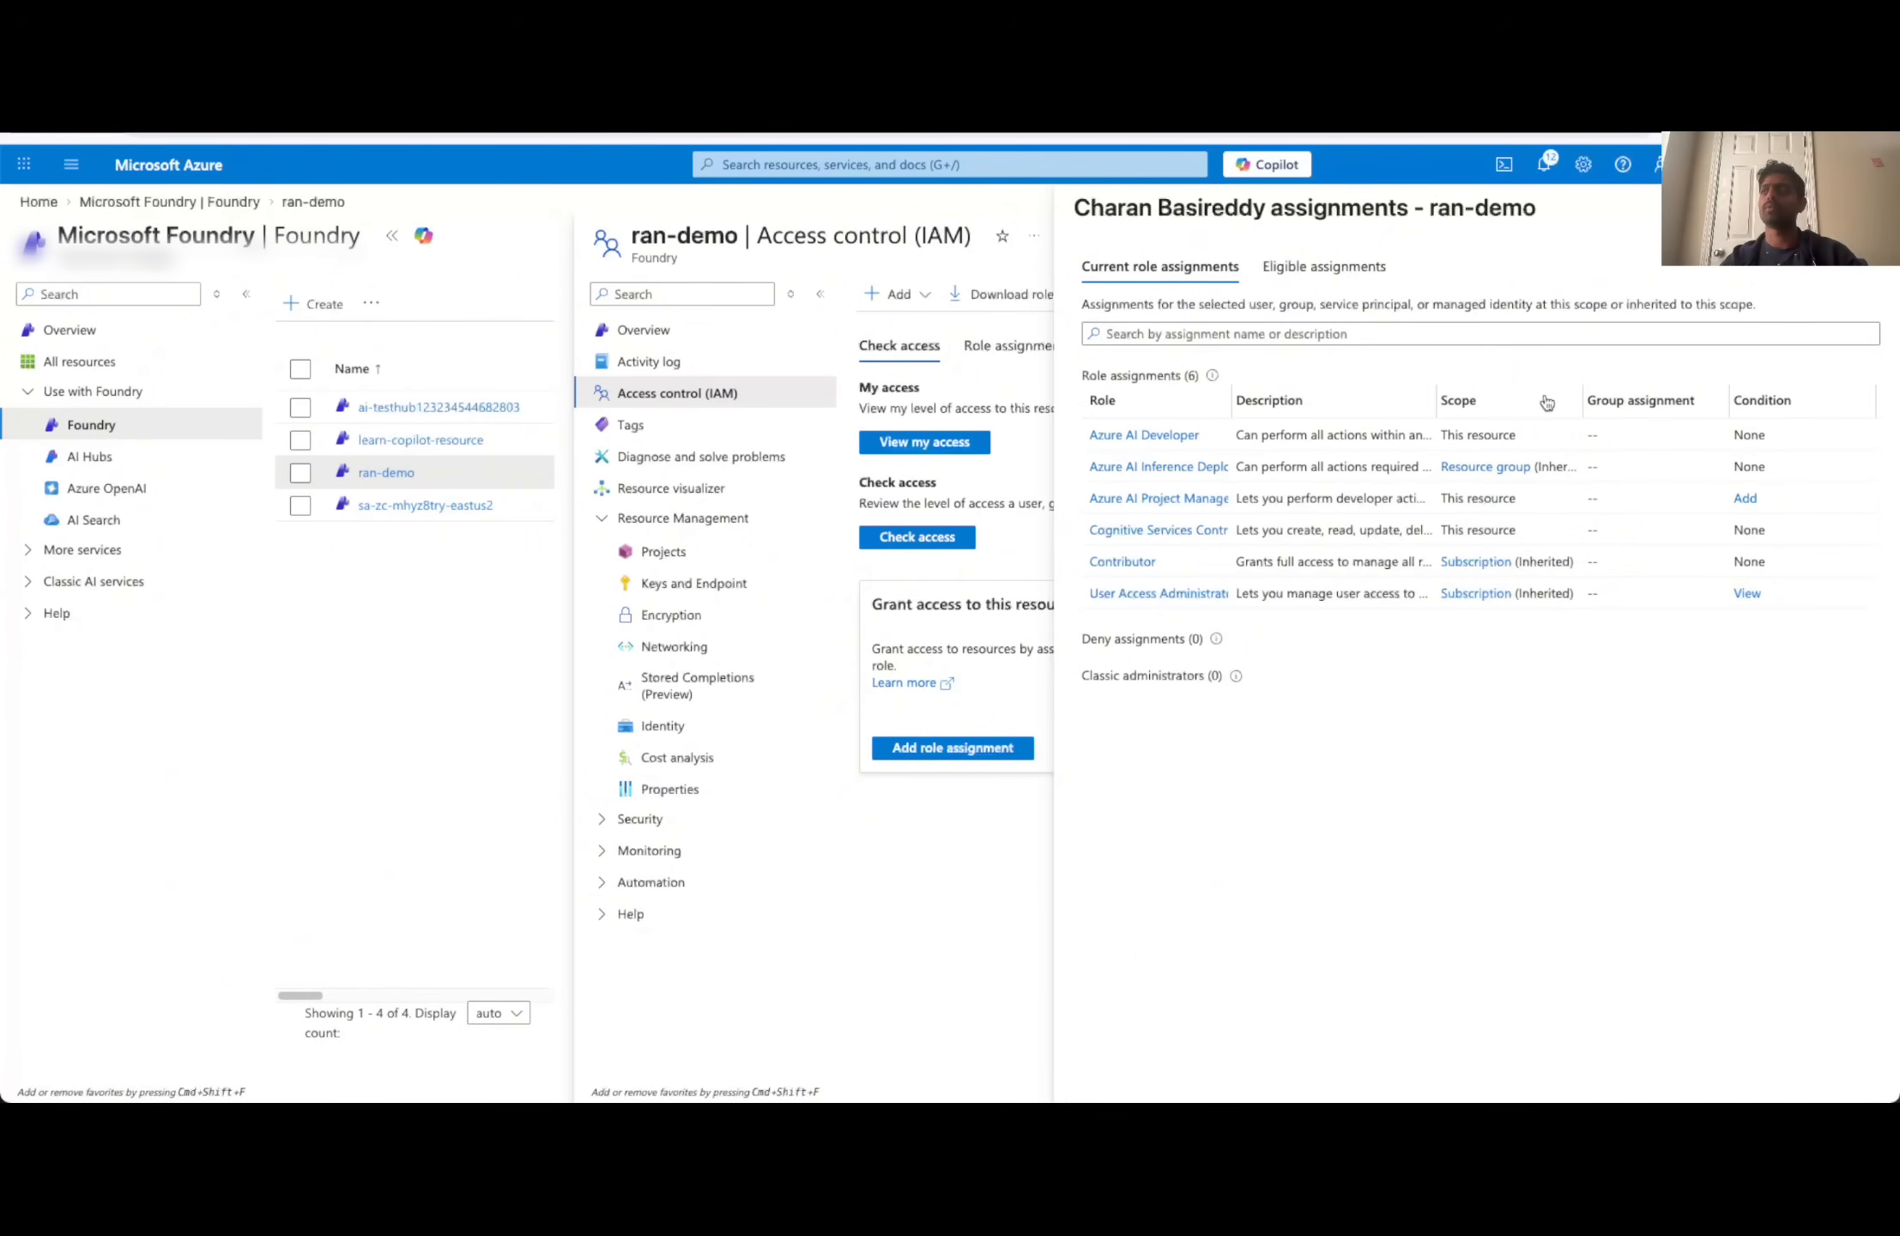
pyautogui.click(1873, 208)
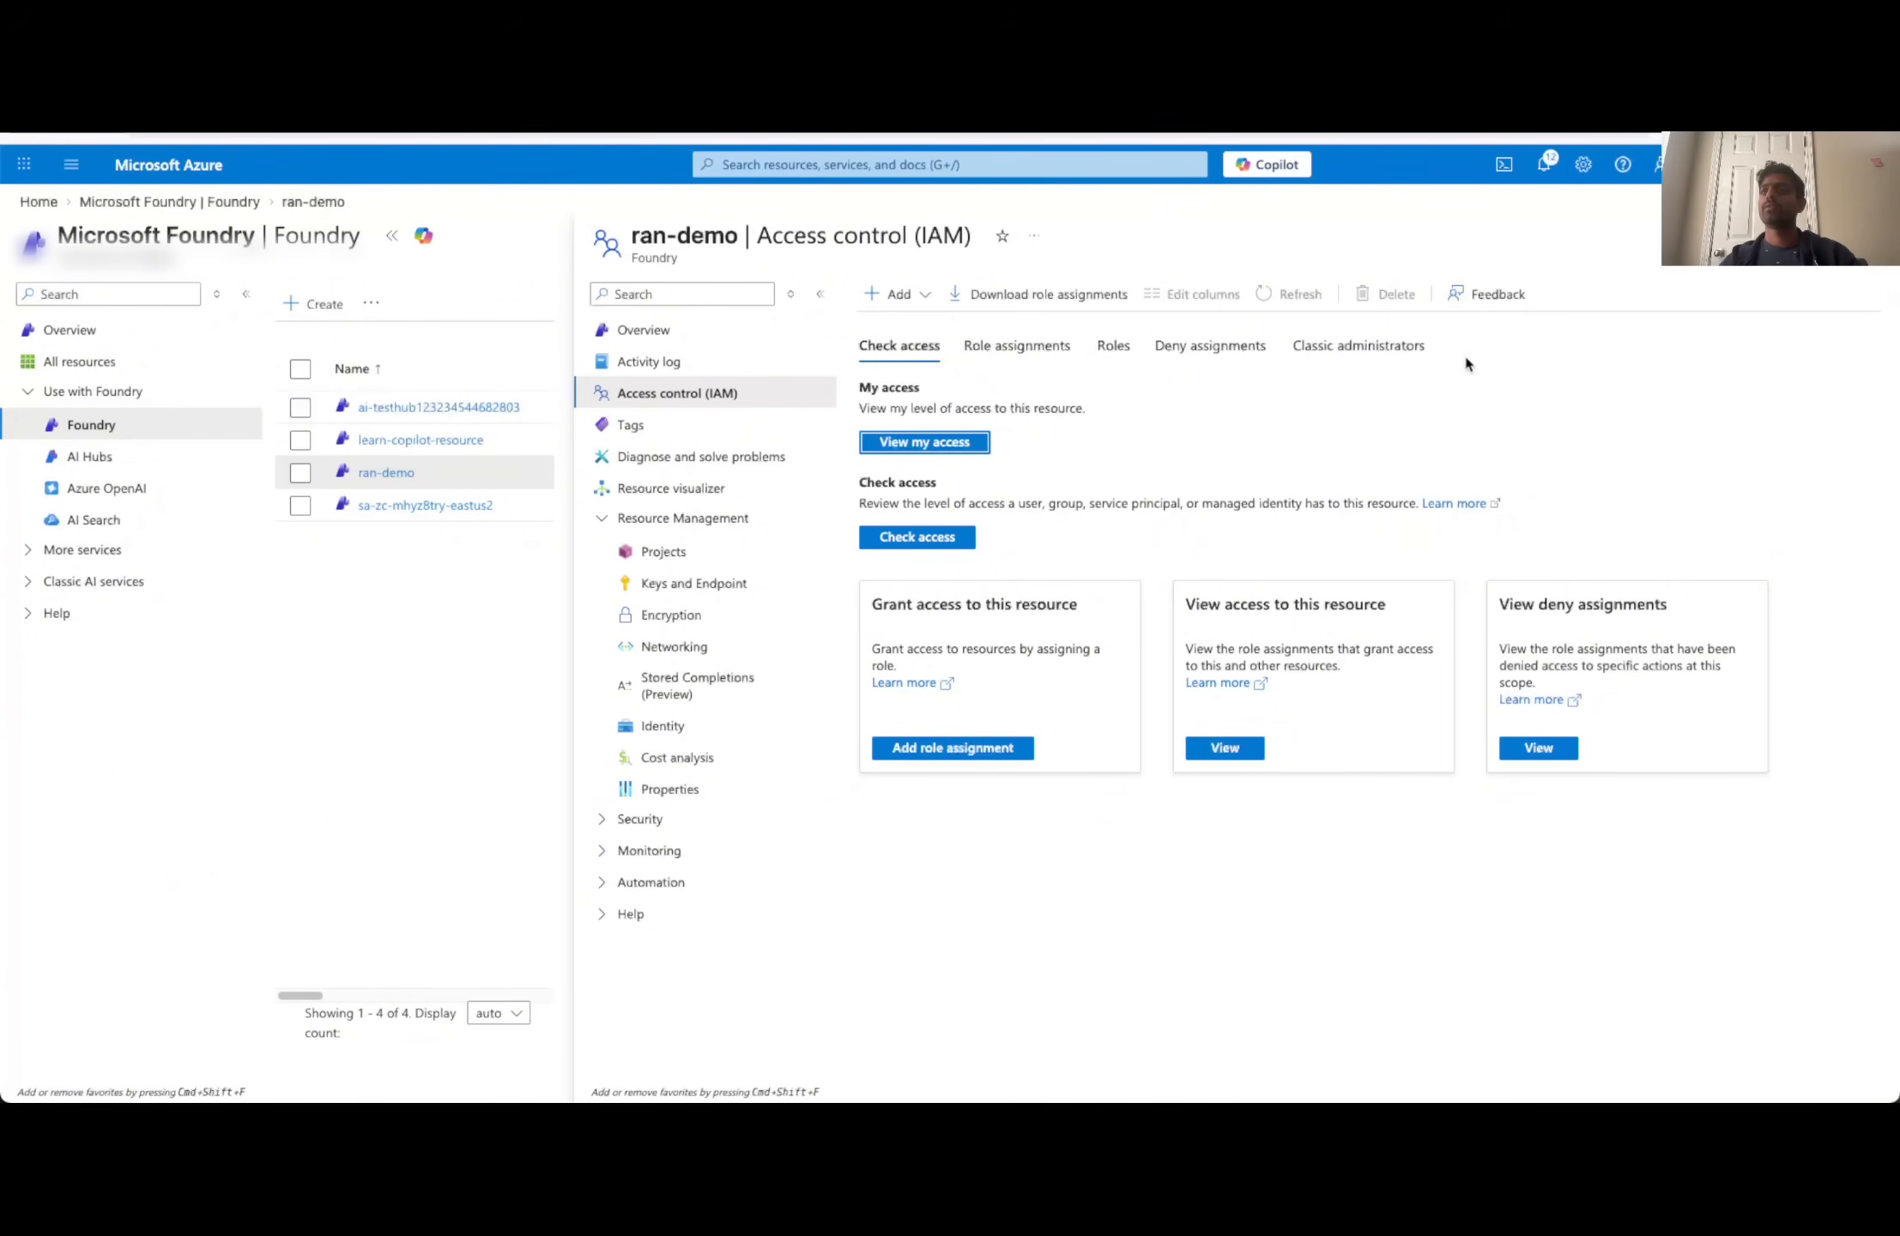
# - Open the overview of the demo-video1 project from the ran-demo resource's projects
pyautogui.click(665, 553)
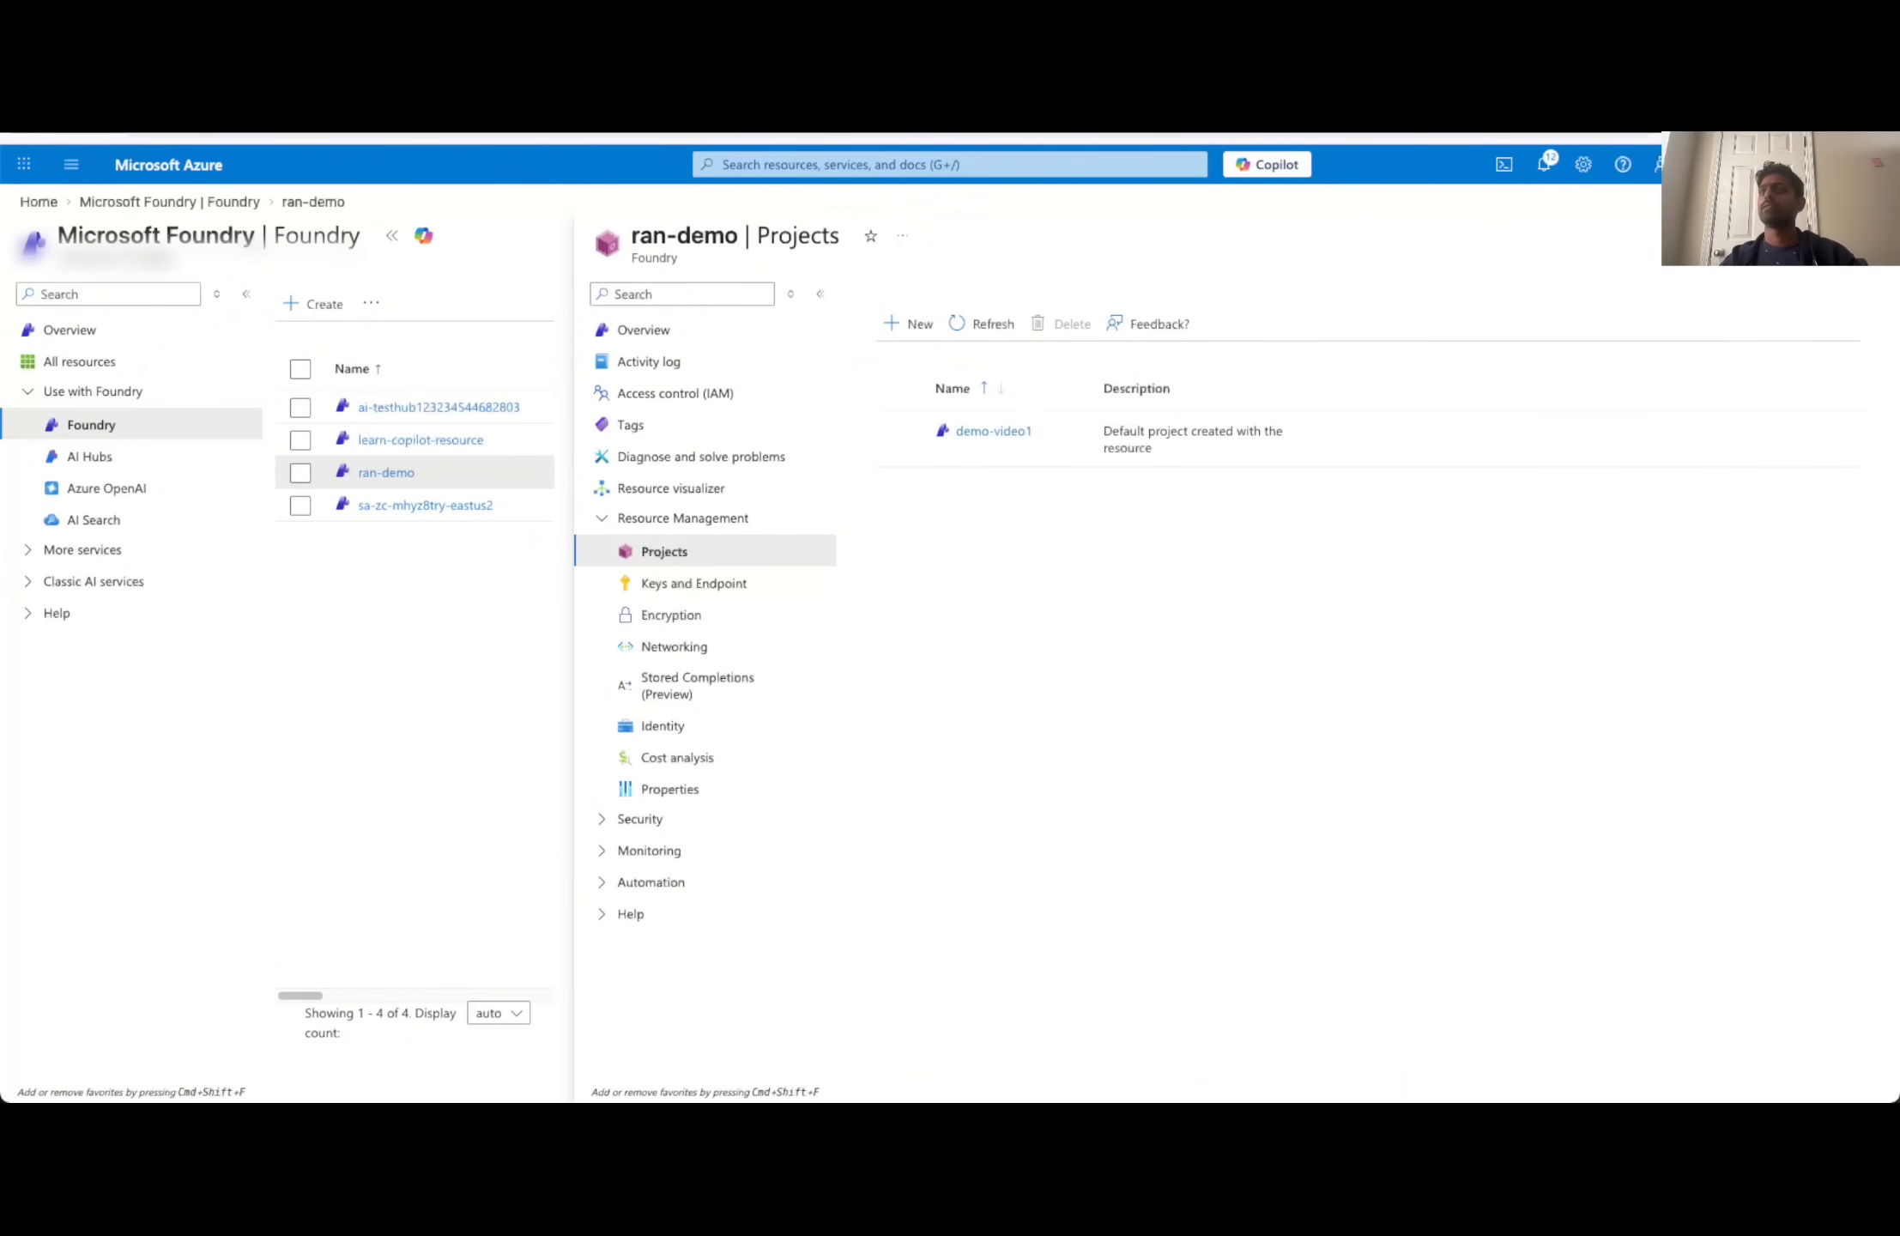
pyautogui.click(1005, 436)
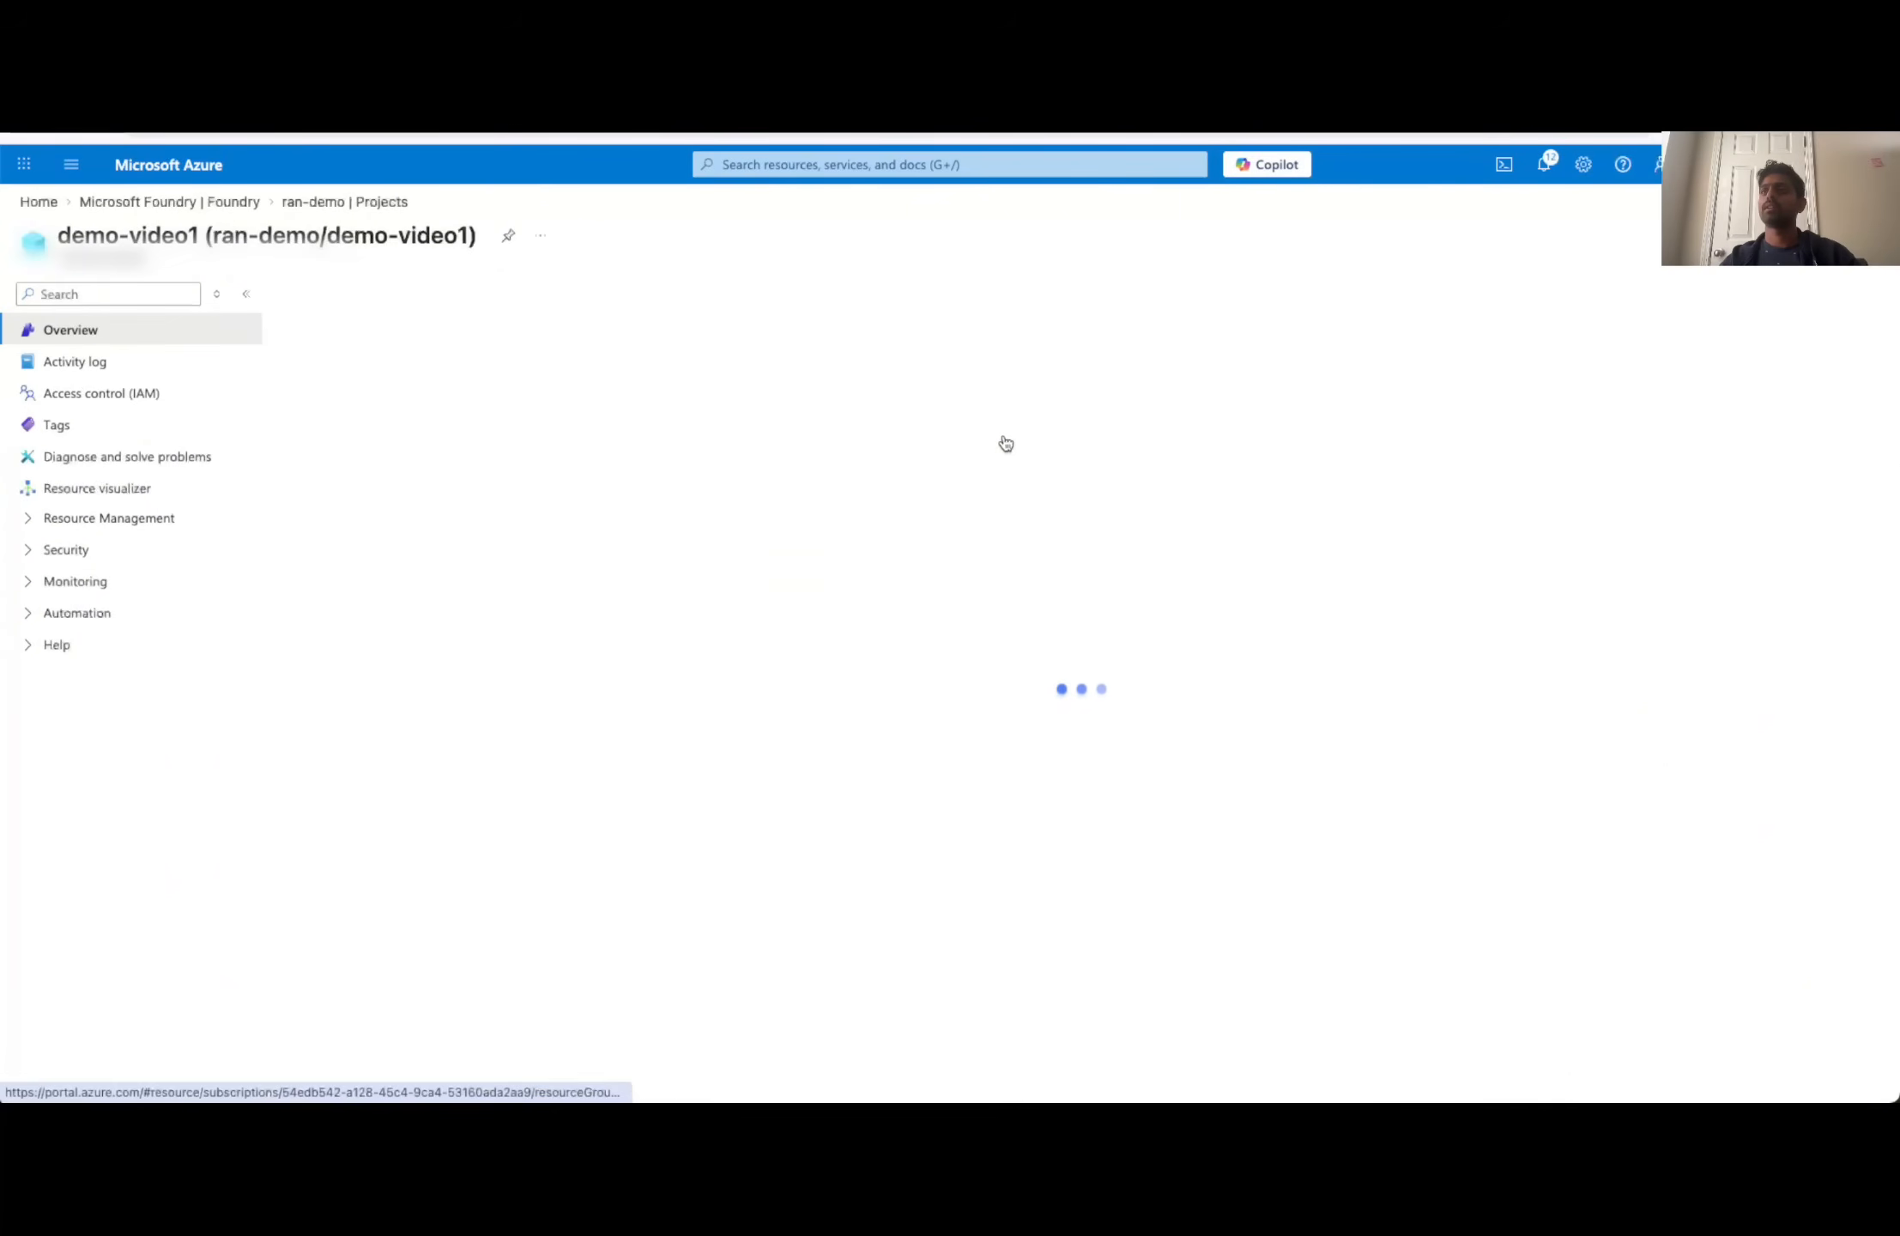
pyautogui.click(992, 660)
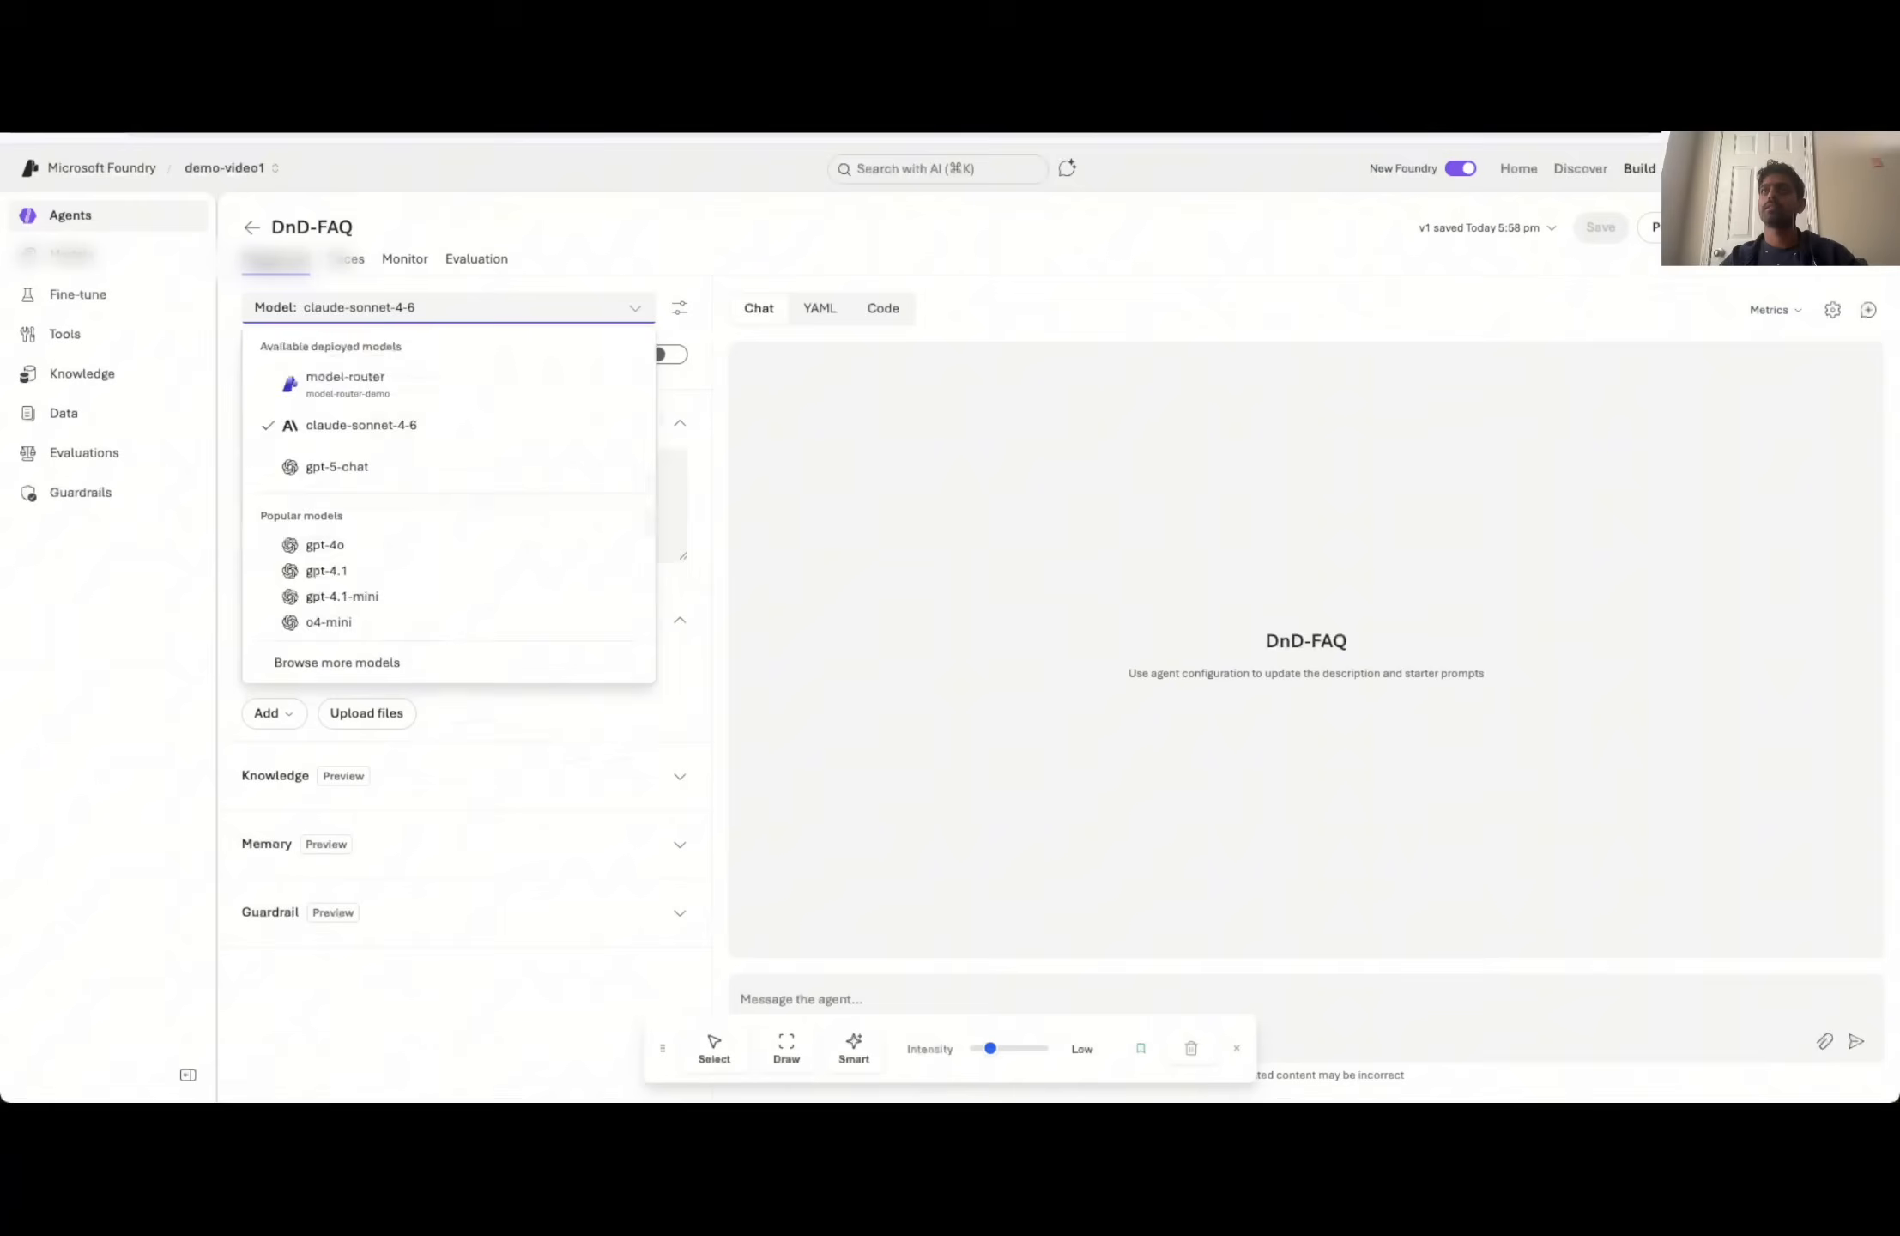
# - Switch back to Microsoft Foundry and review the demo-video1 model deployments and the base model catalog, ending on the deployments list
pyautogui.press('Escape')
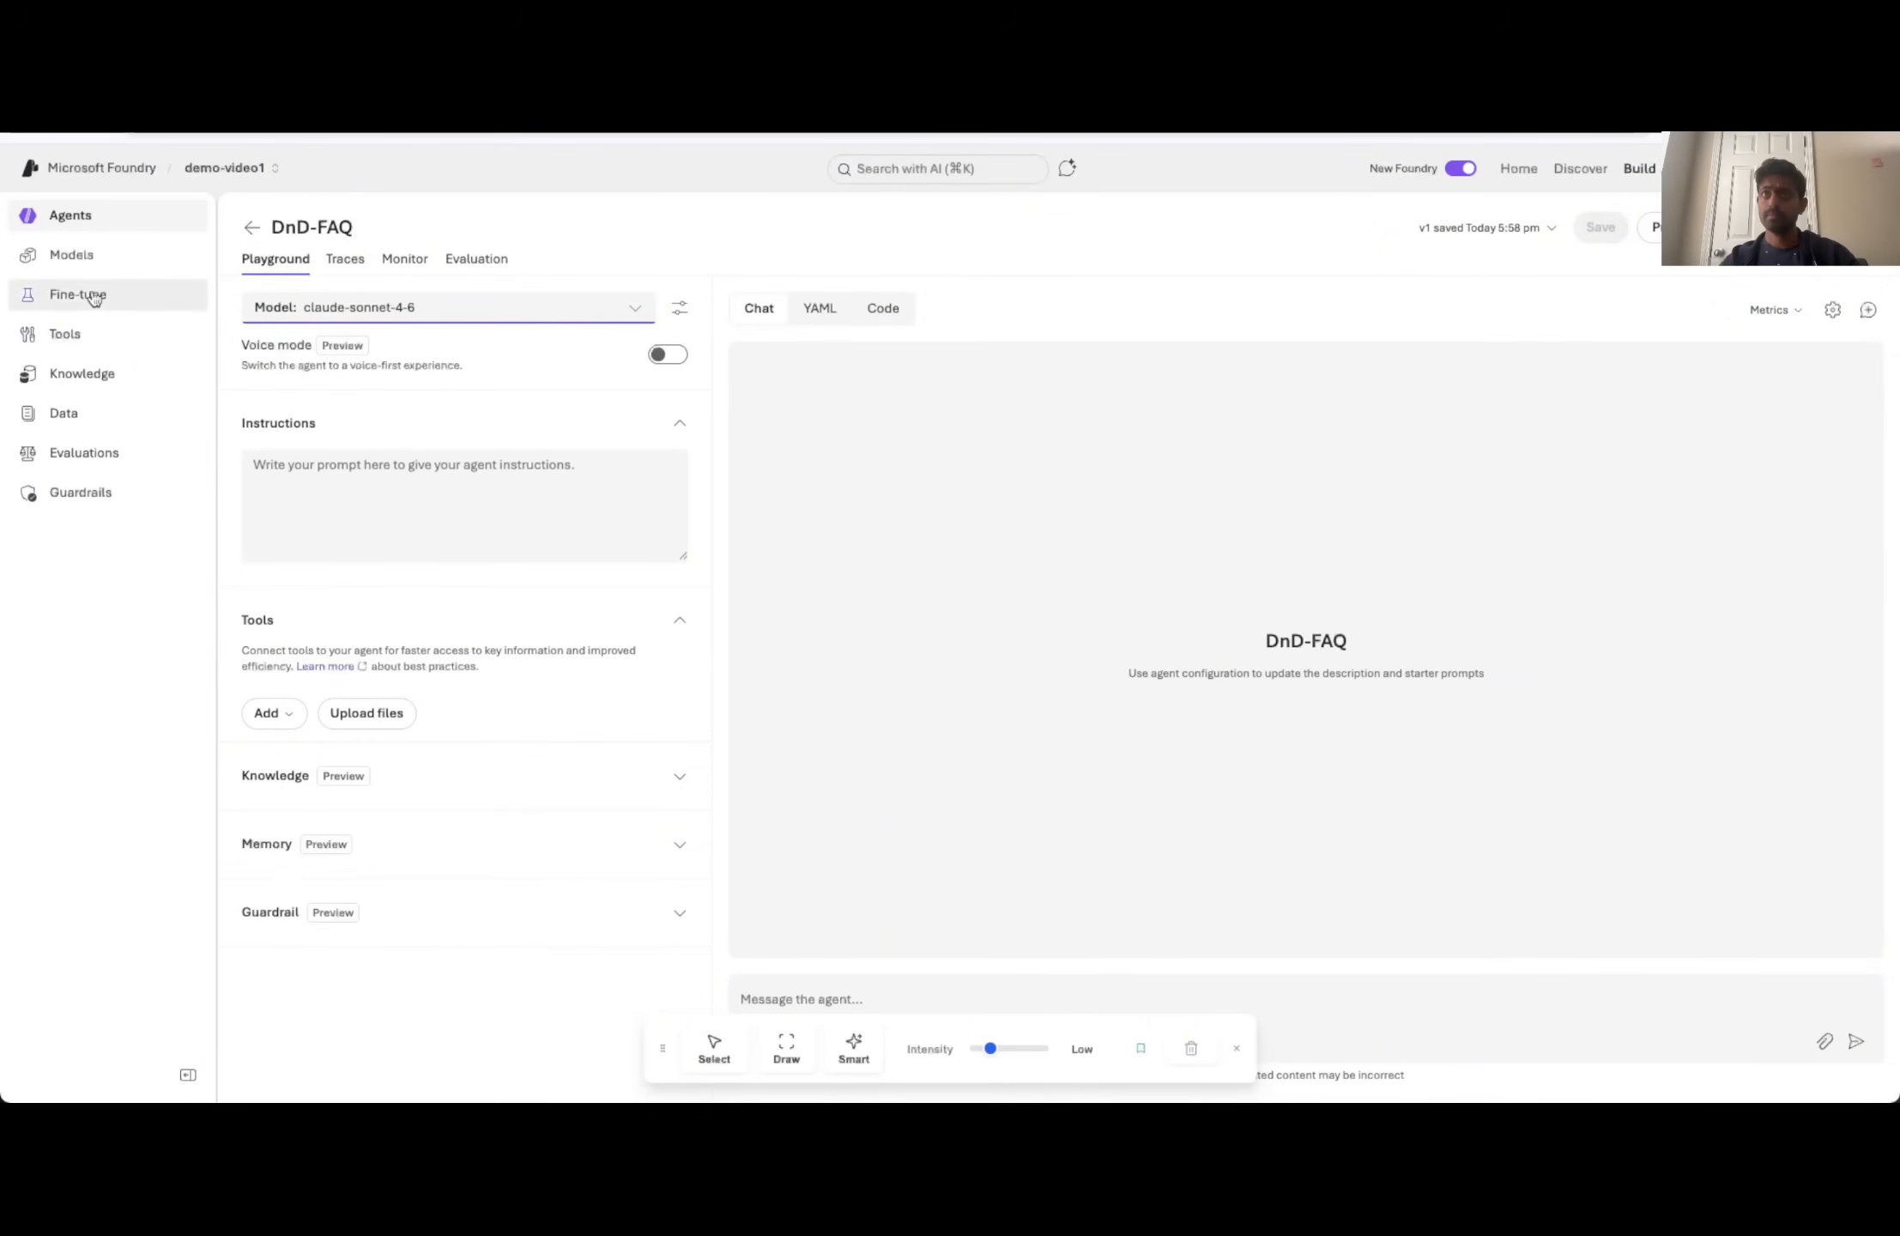
pyautogui.click(93, 268)
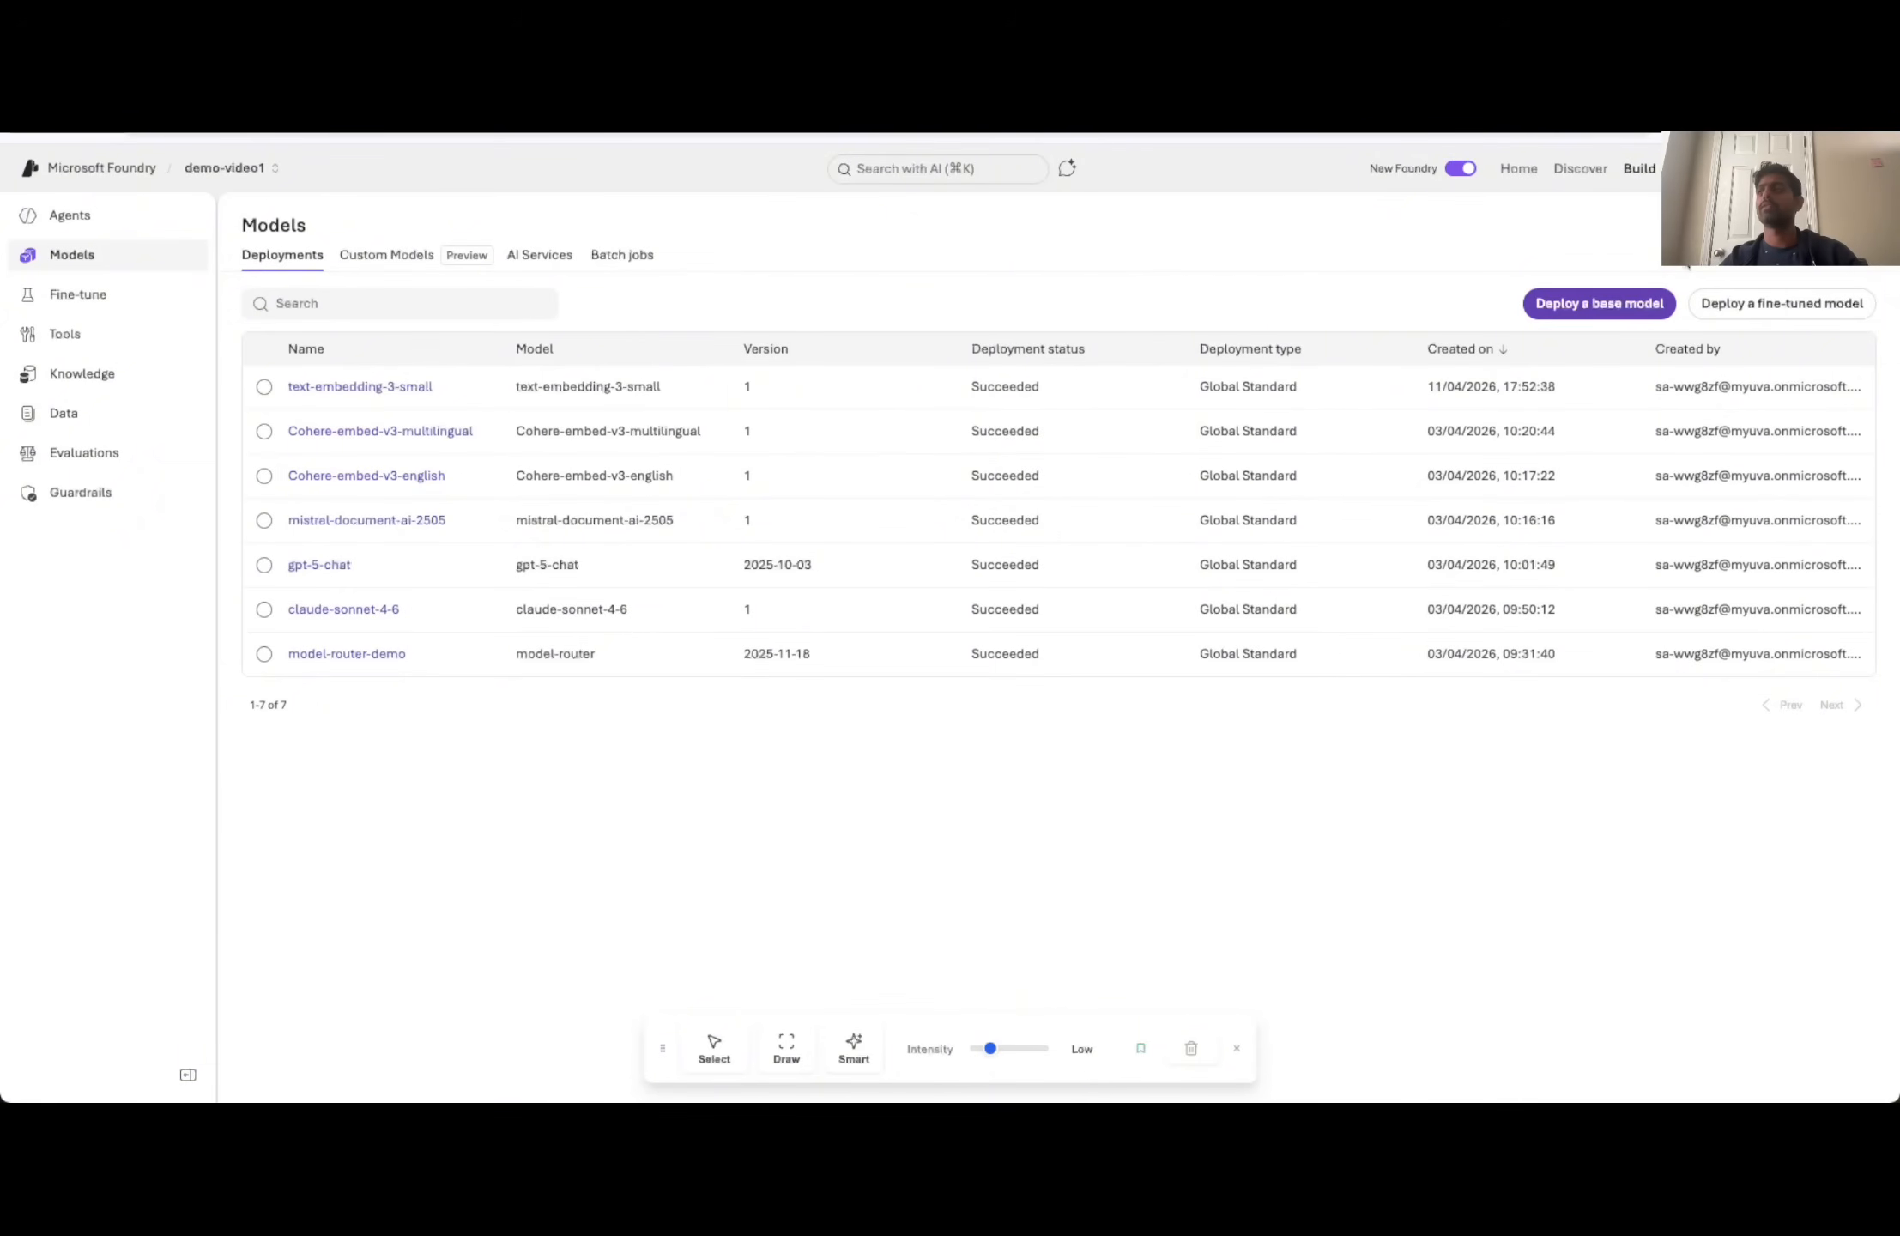
pyautogui.click(1569, 303)
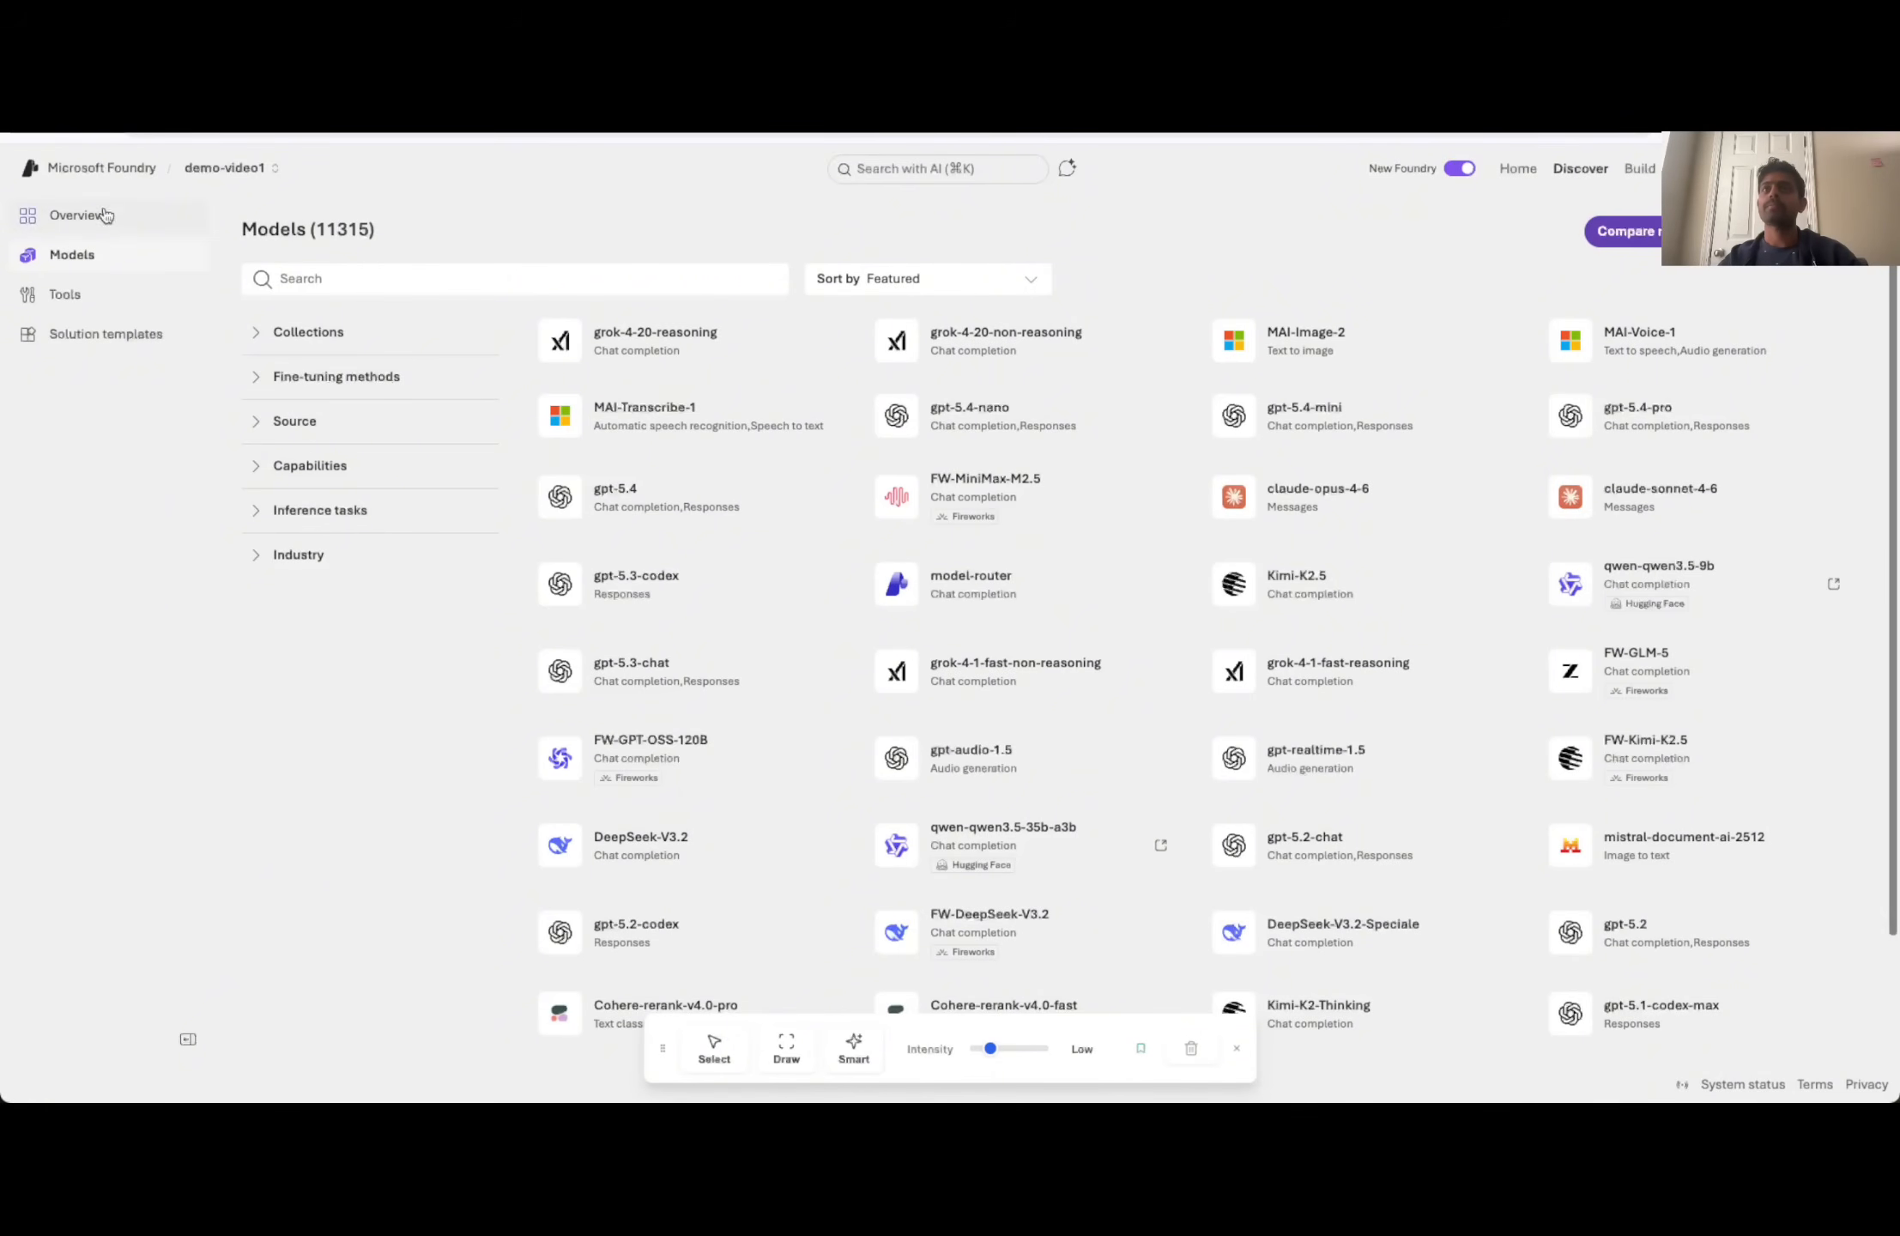
pyautogui.click(226, 169)
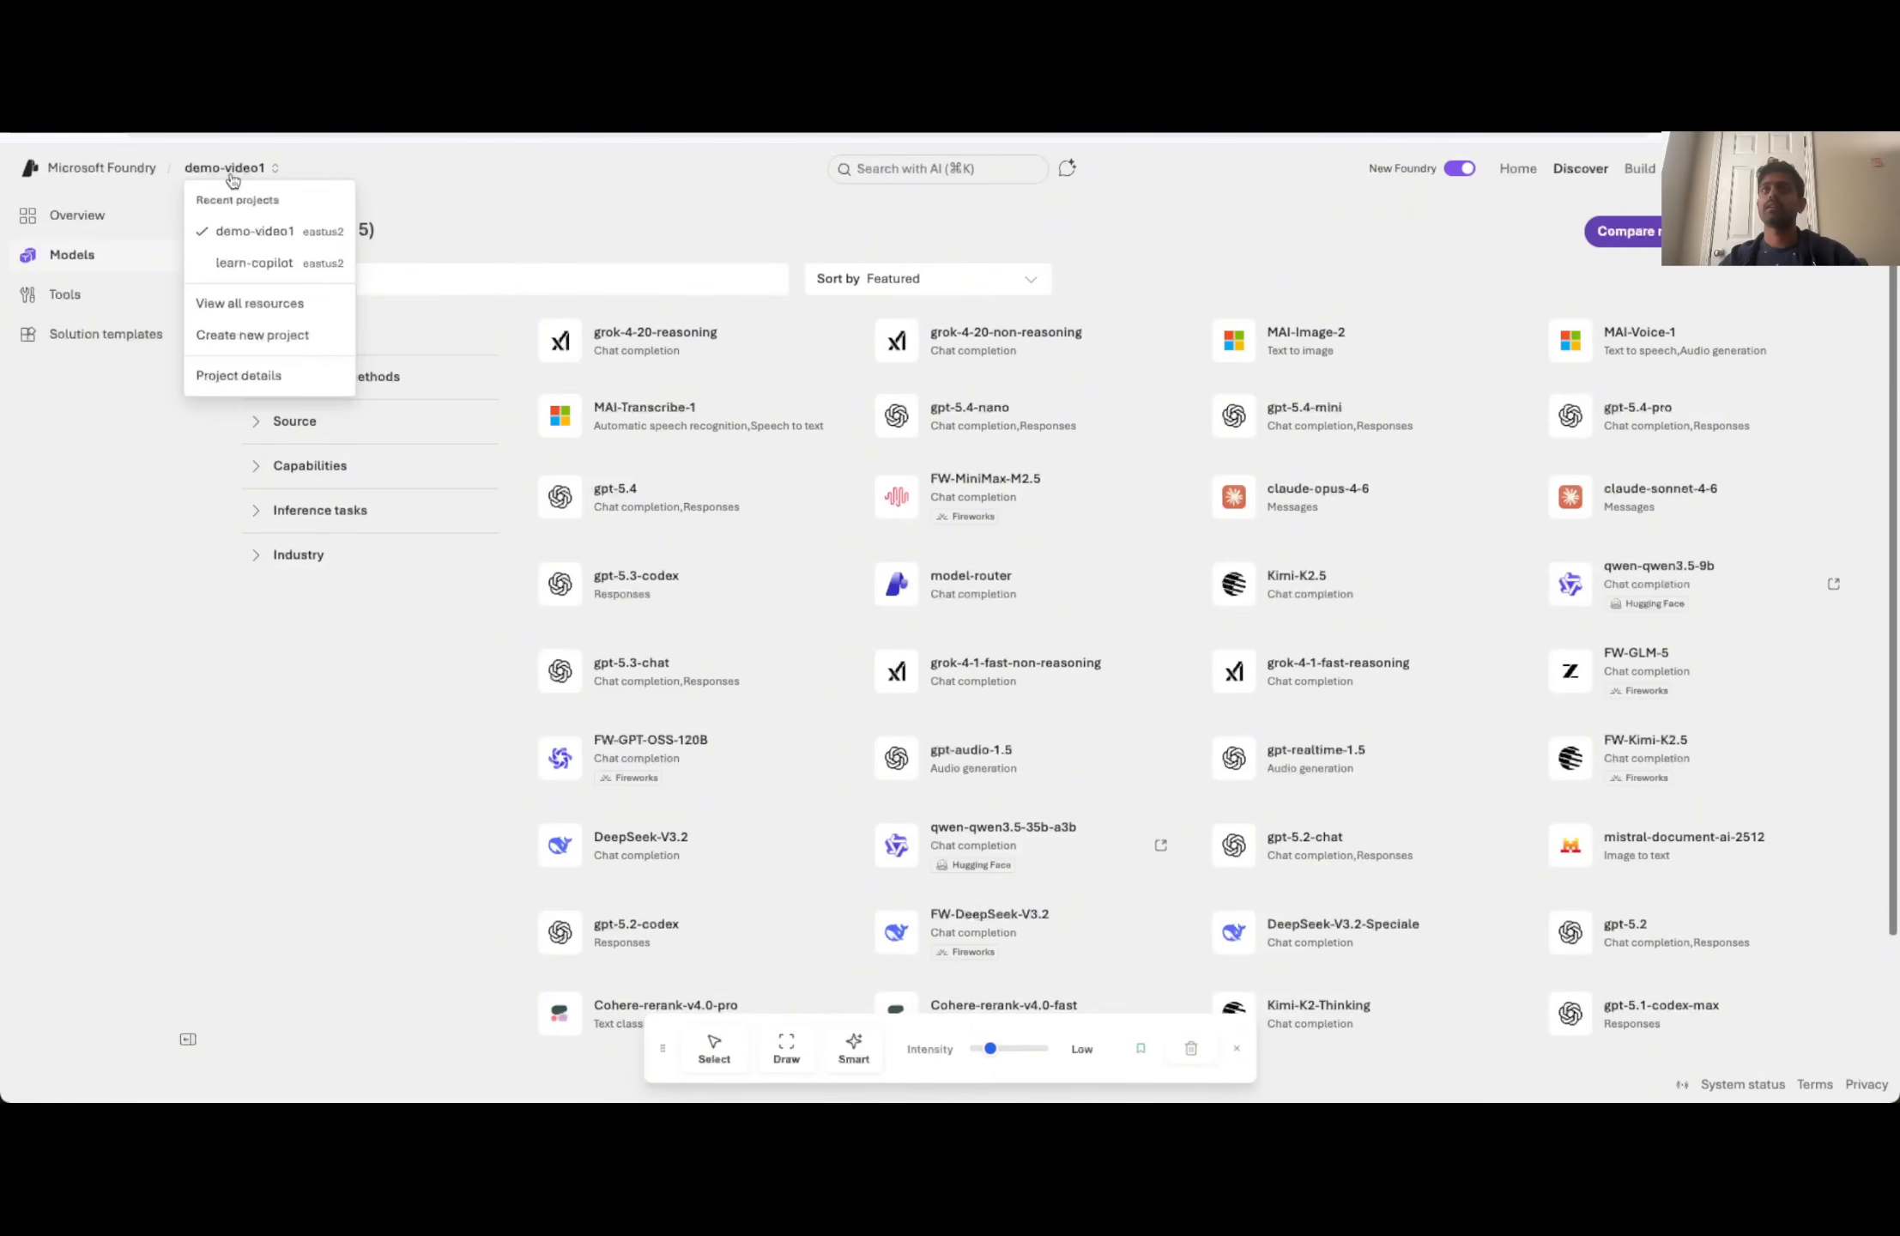
pyautogui.click(245, 231)
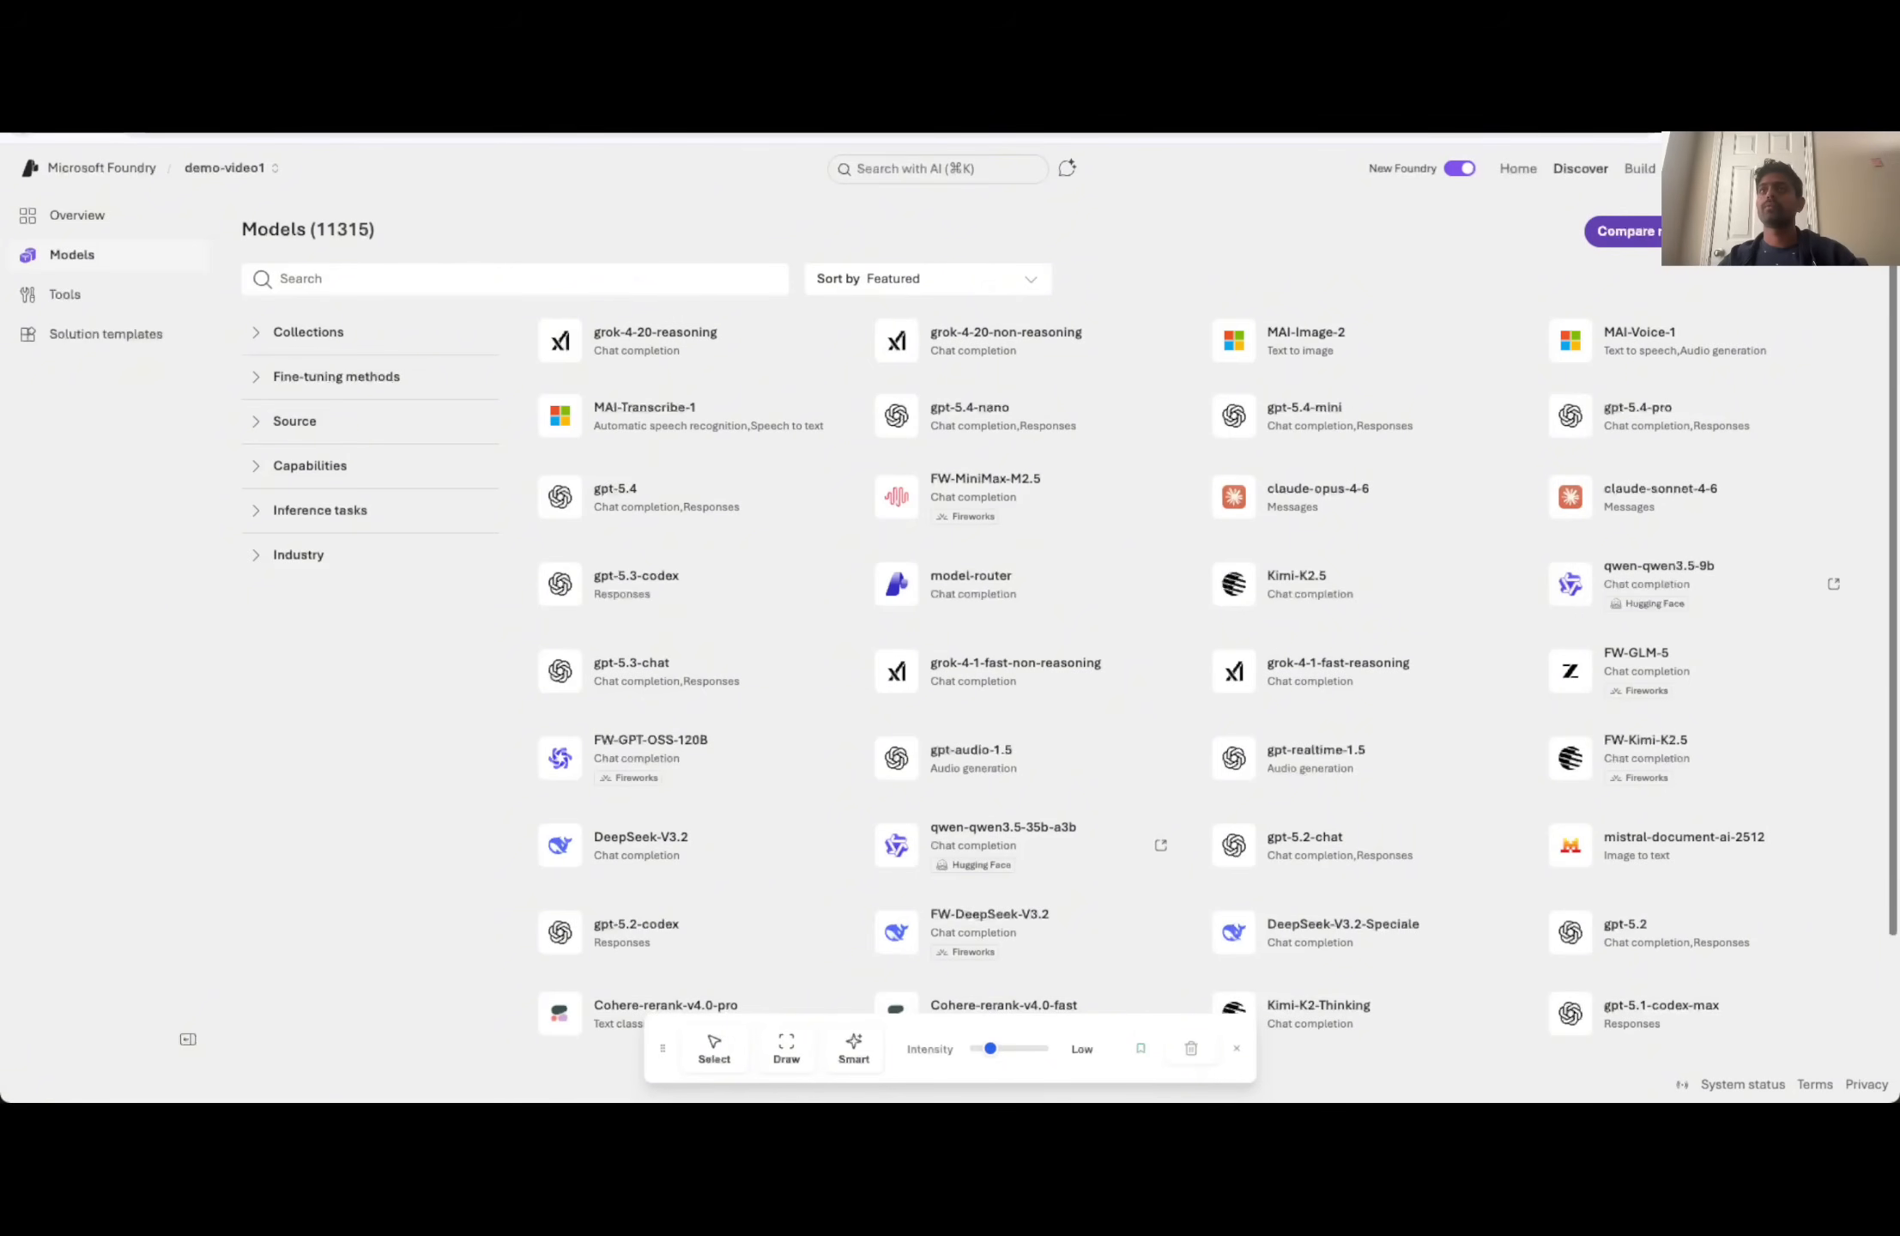
pyautogui.click(26, 131)
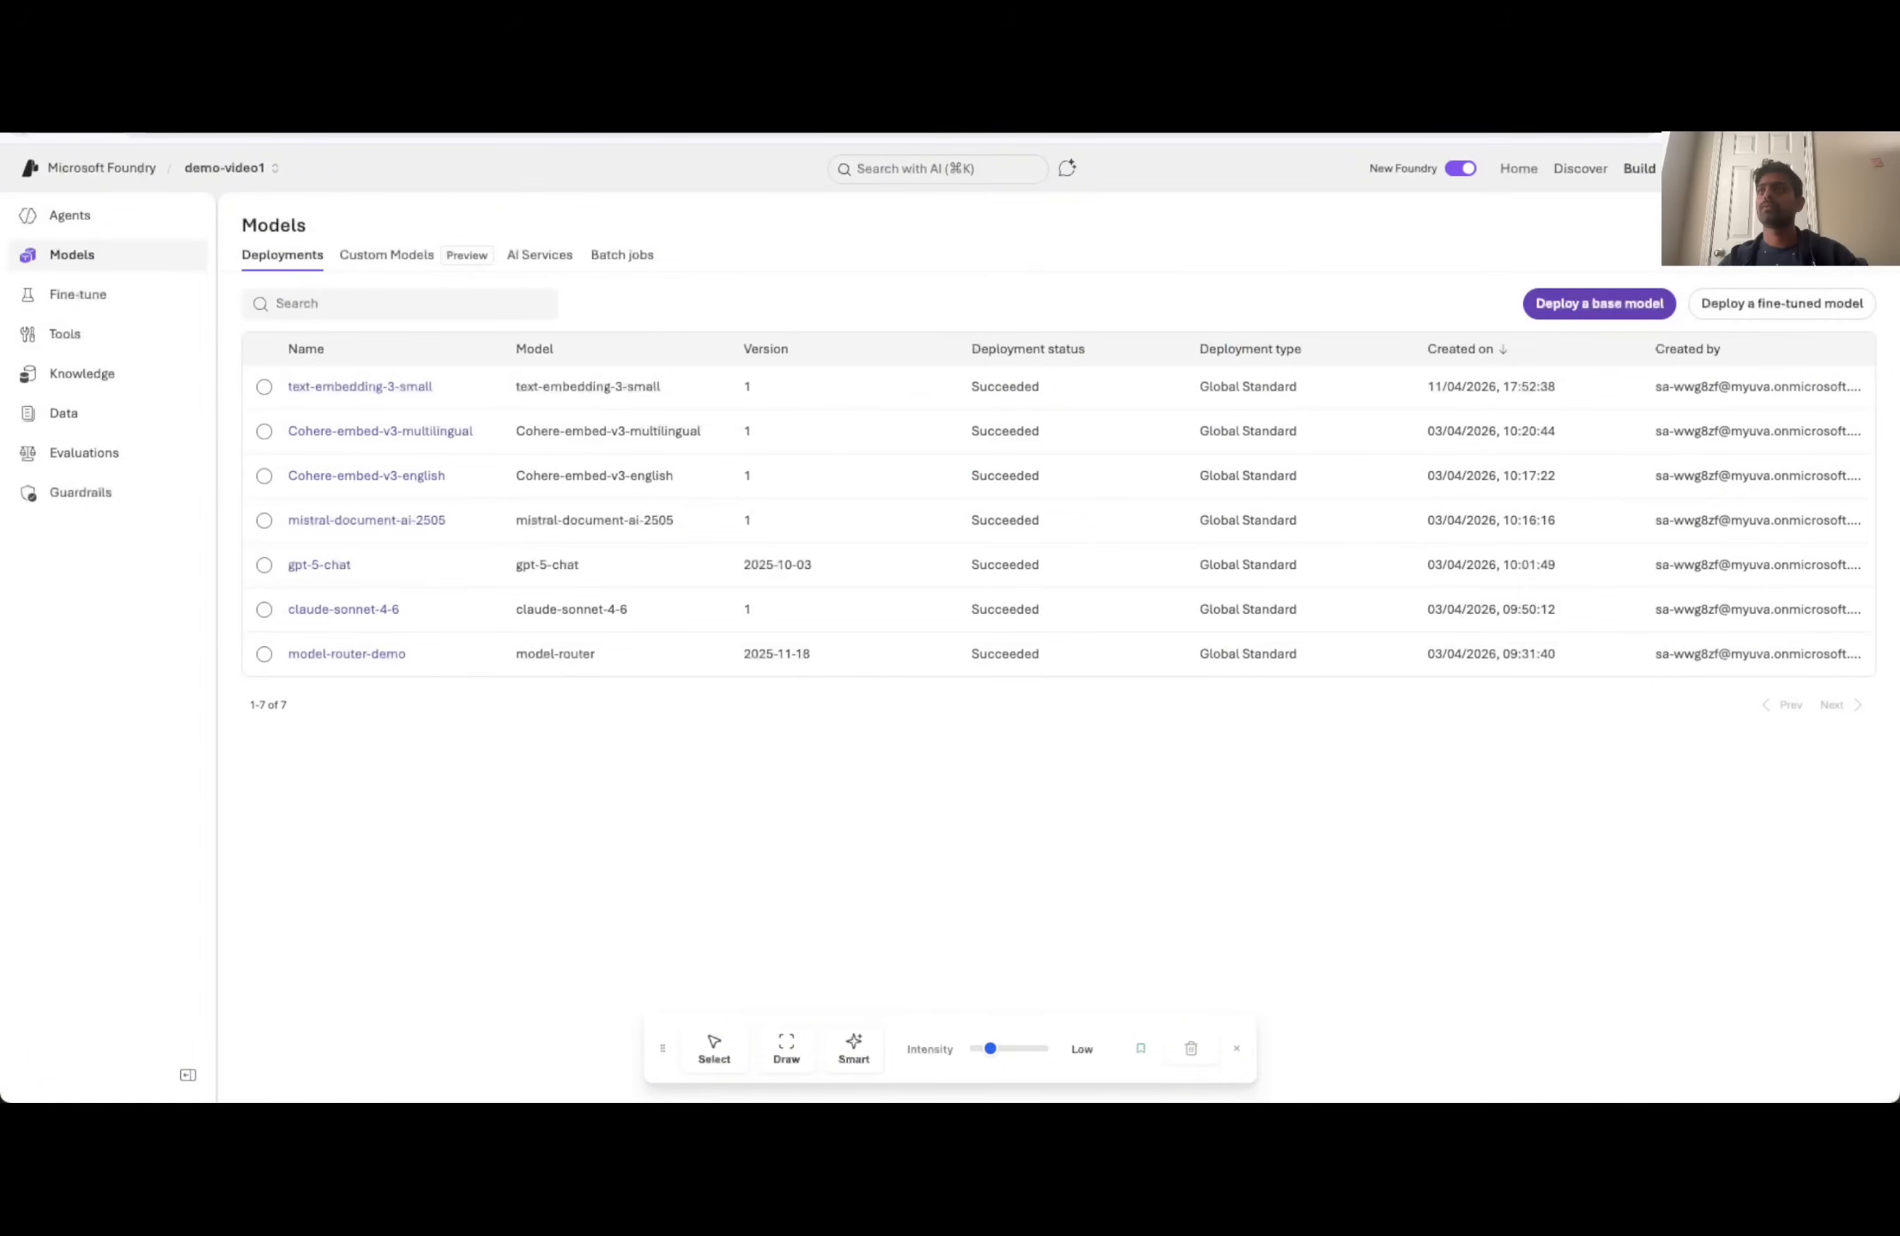
# - Return to the DnD-FAQ agent's playground and choose claude-sonnet-4-6 as its model
pyautogui.click(34, 133)
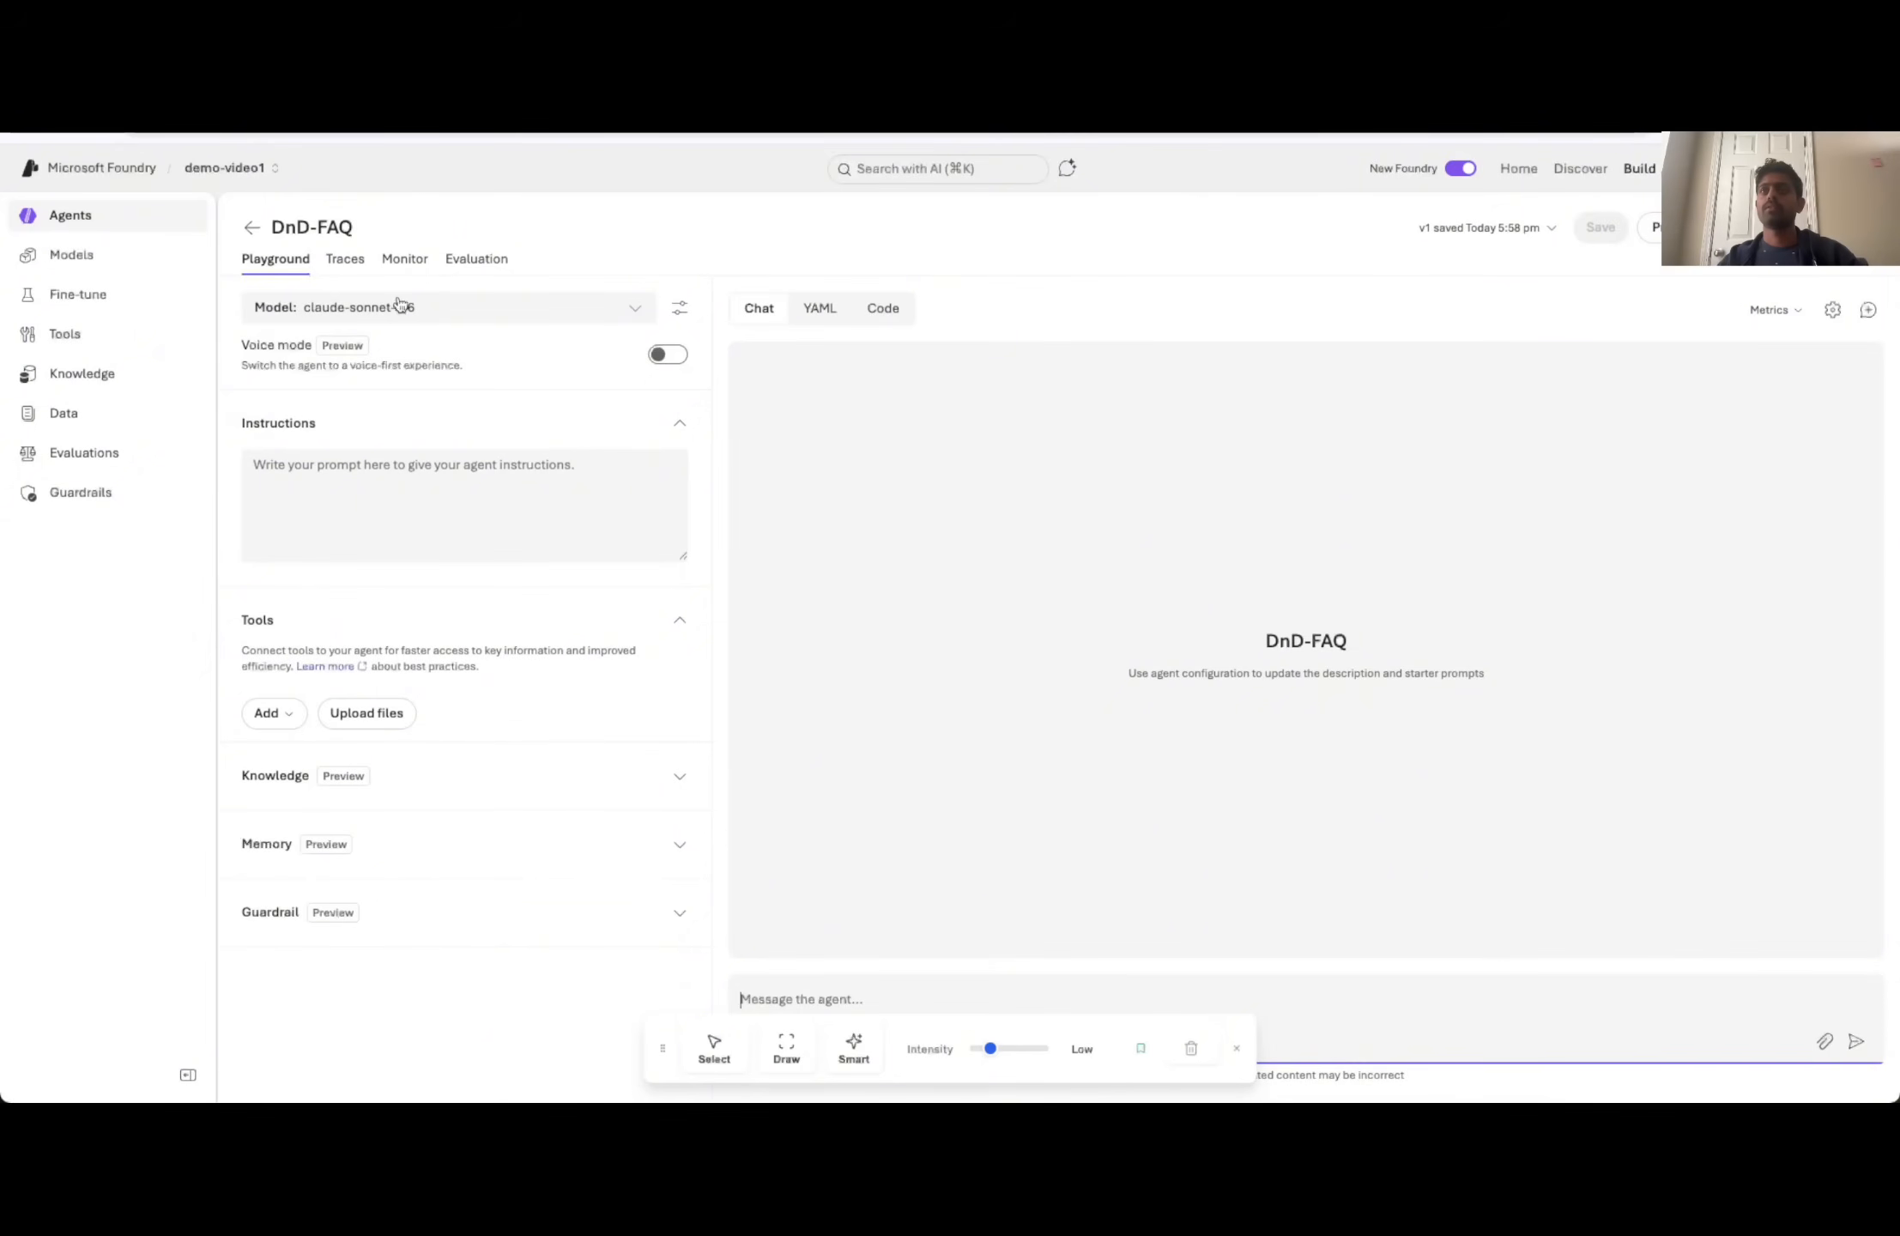
pyautogui.click(437, 307)
pyautogui.click(389, 425)
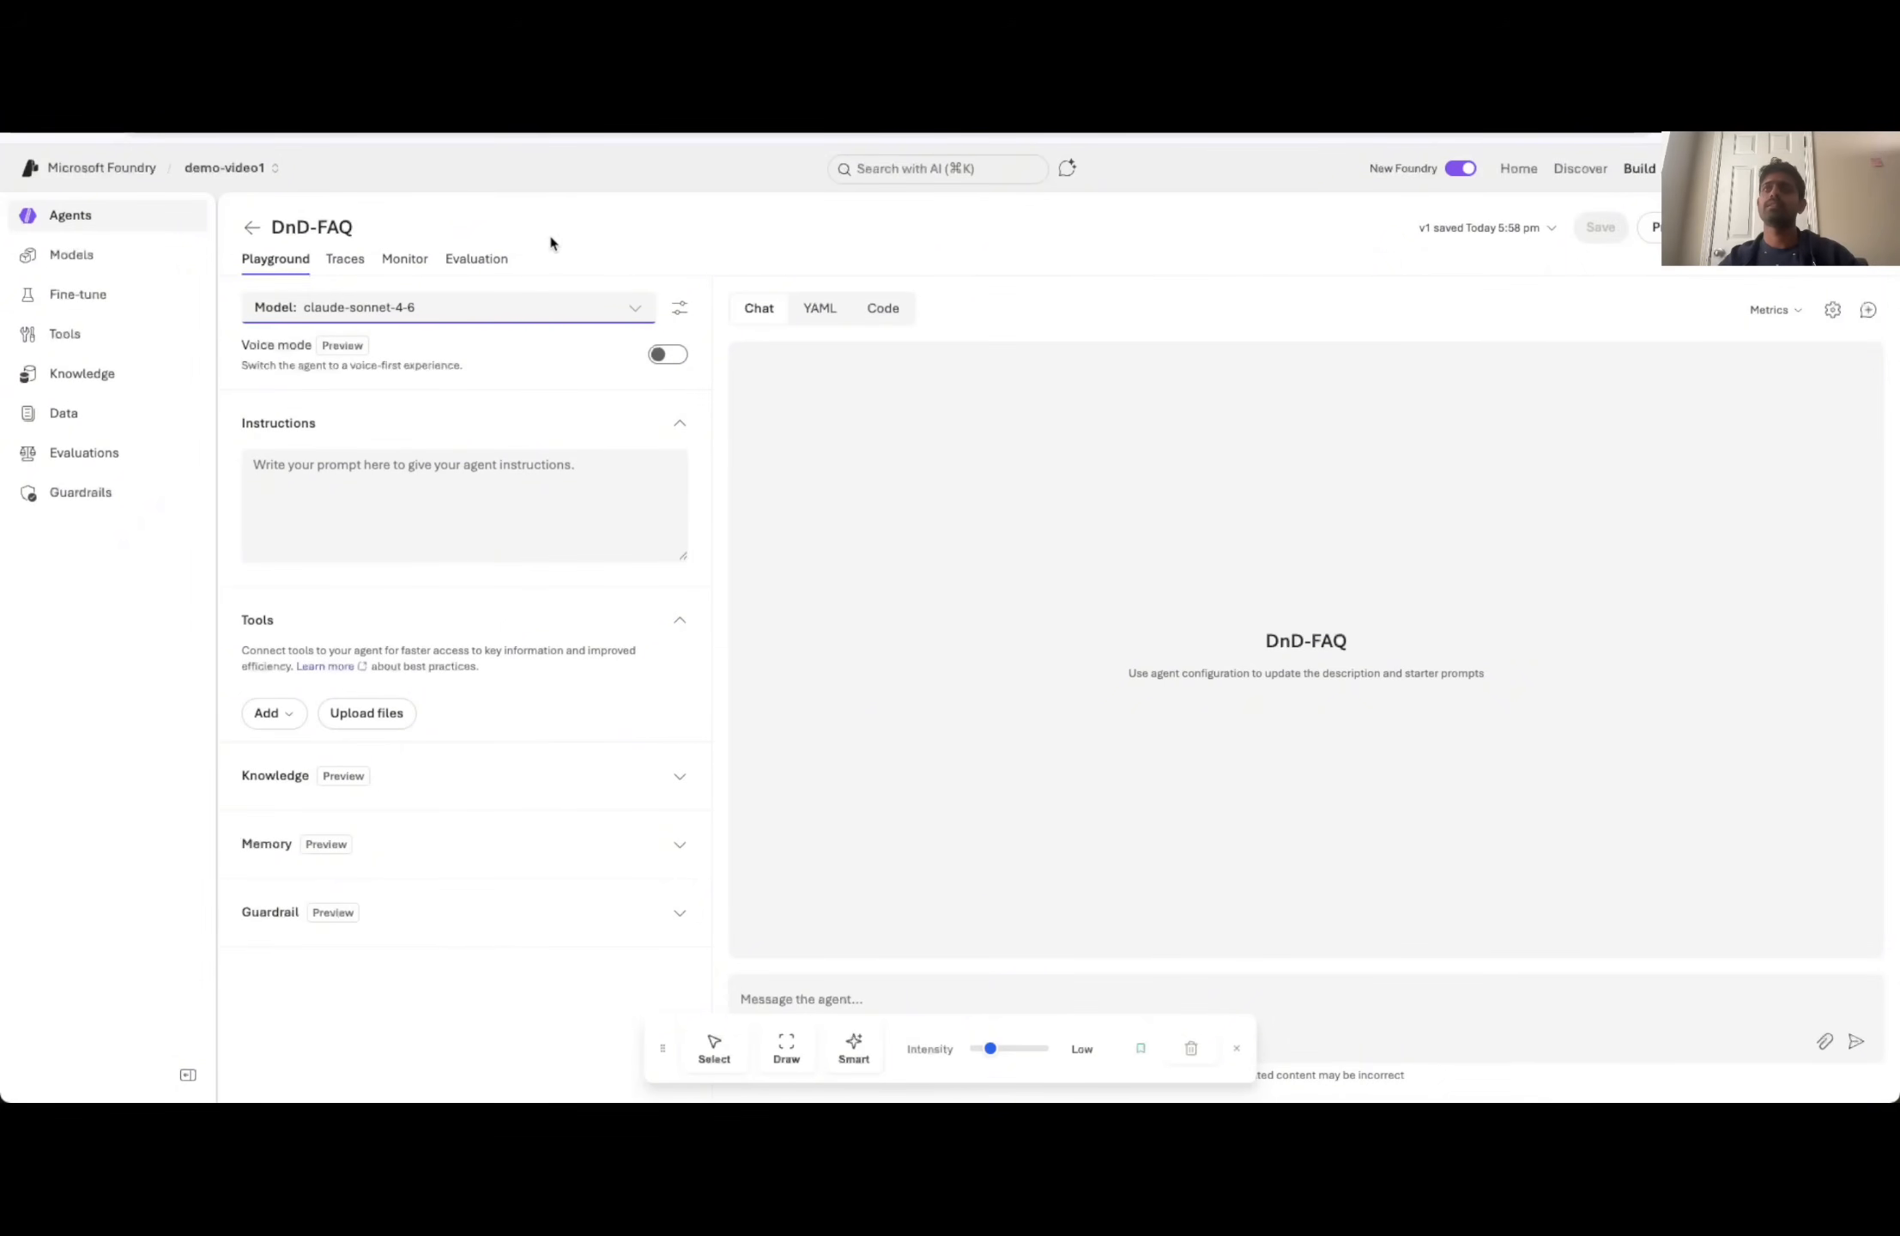
pyautogui.click(462, 479)
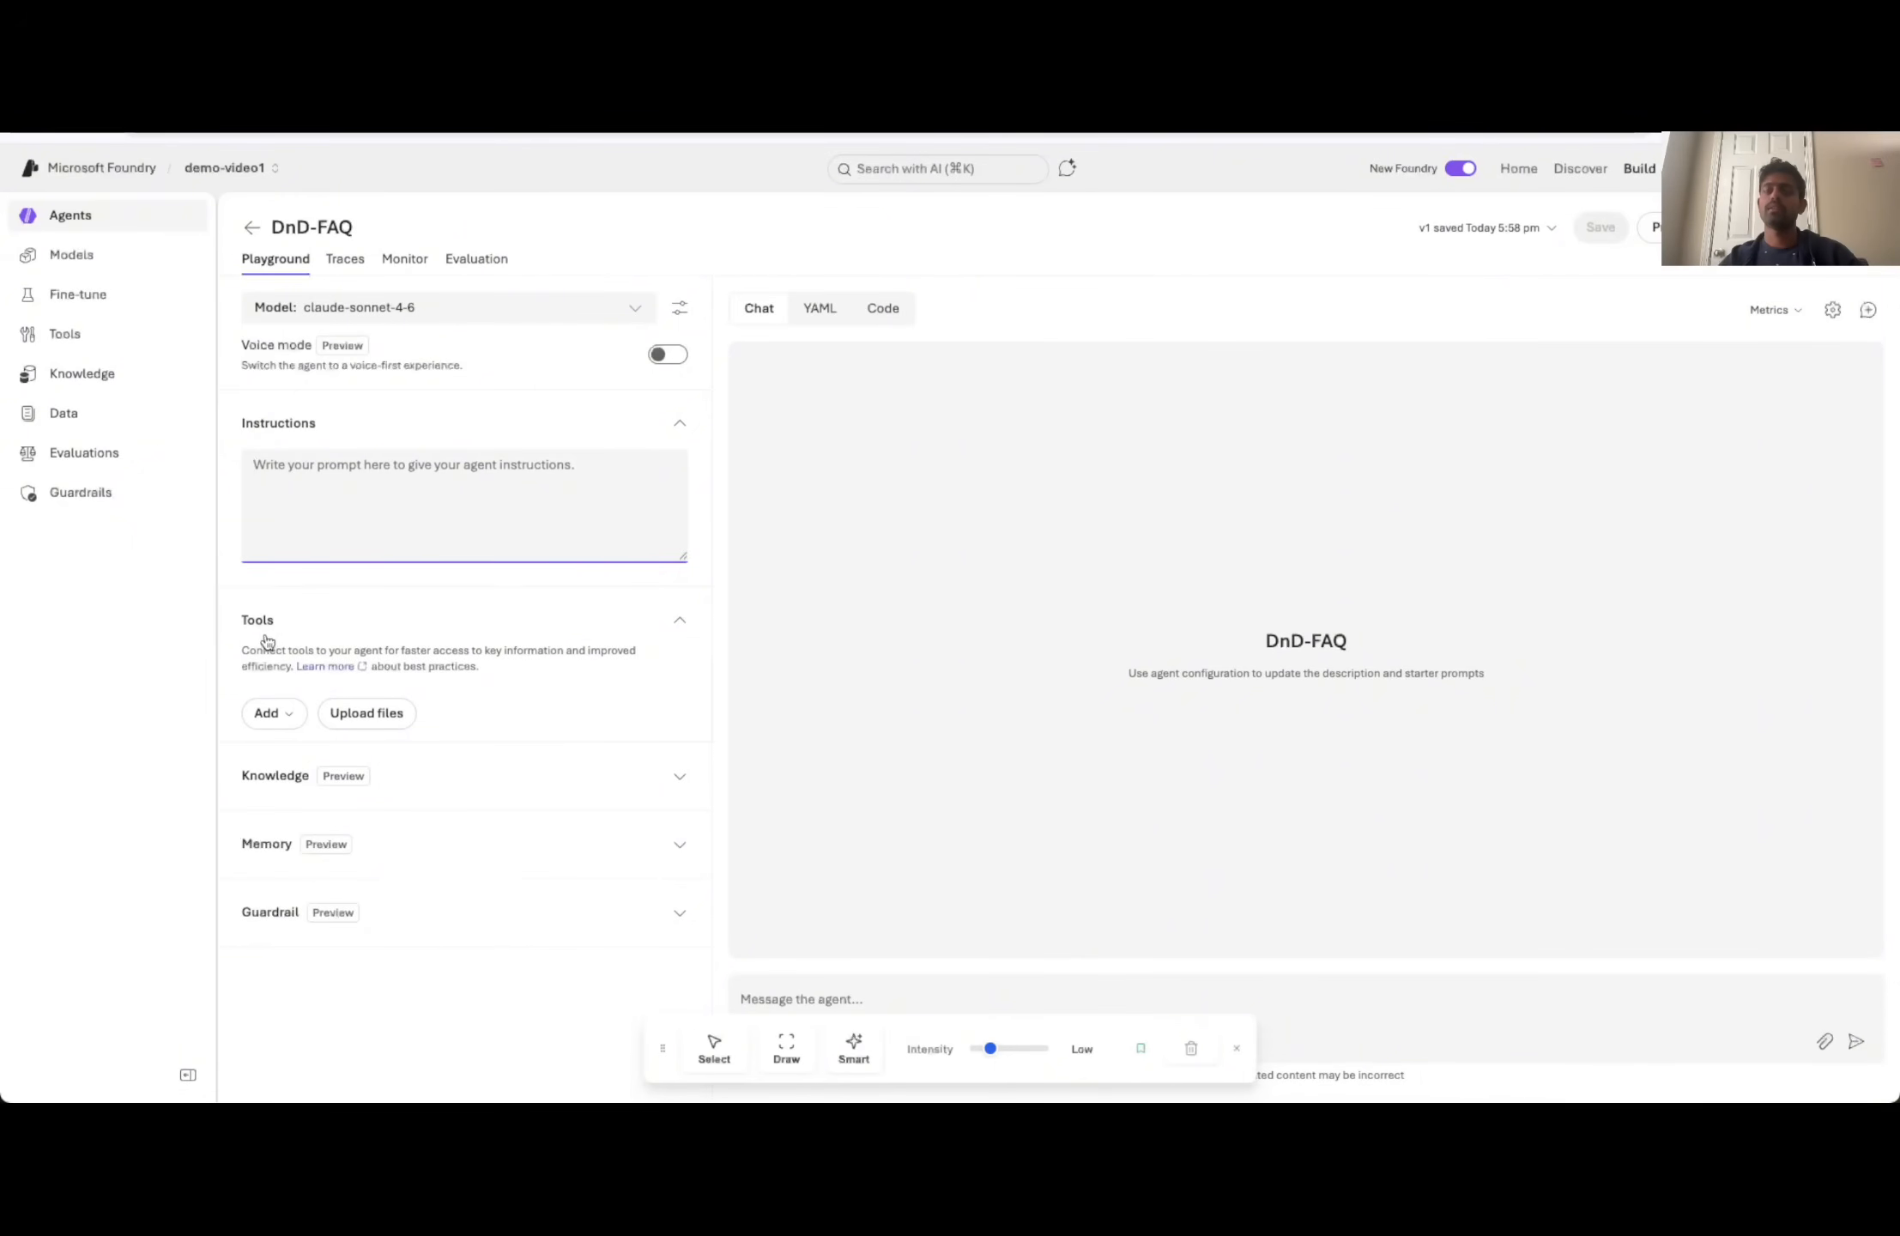
# - Set up a knowledge data source via tools for the agent by adding the Azure AI Search tool
pyautogui.click(299, 788)
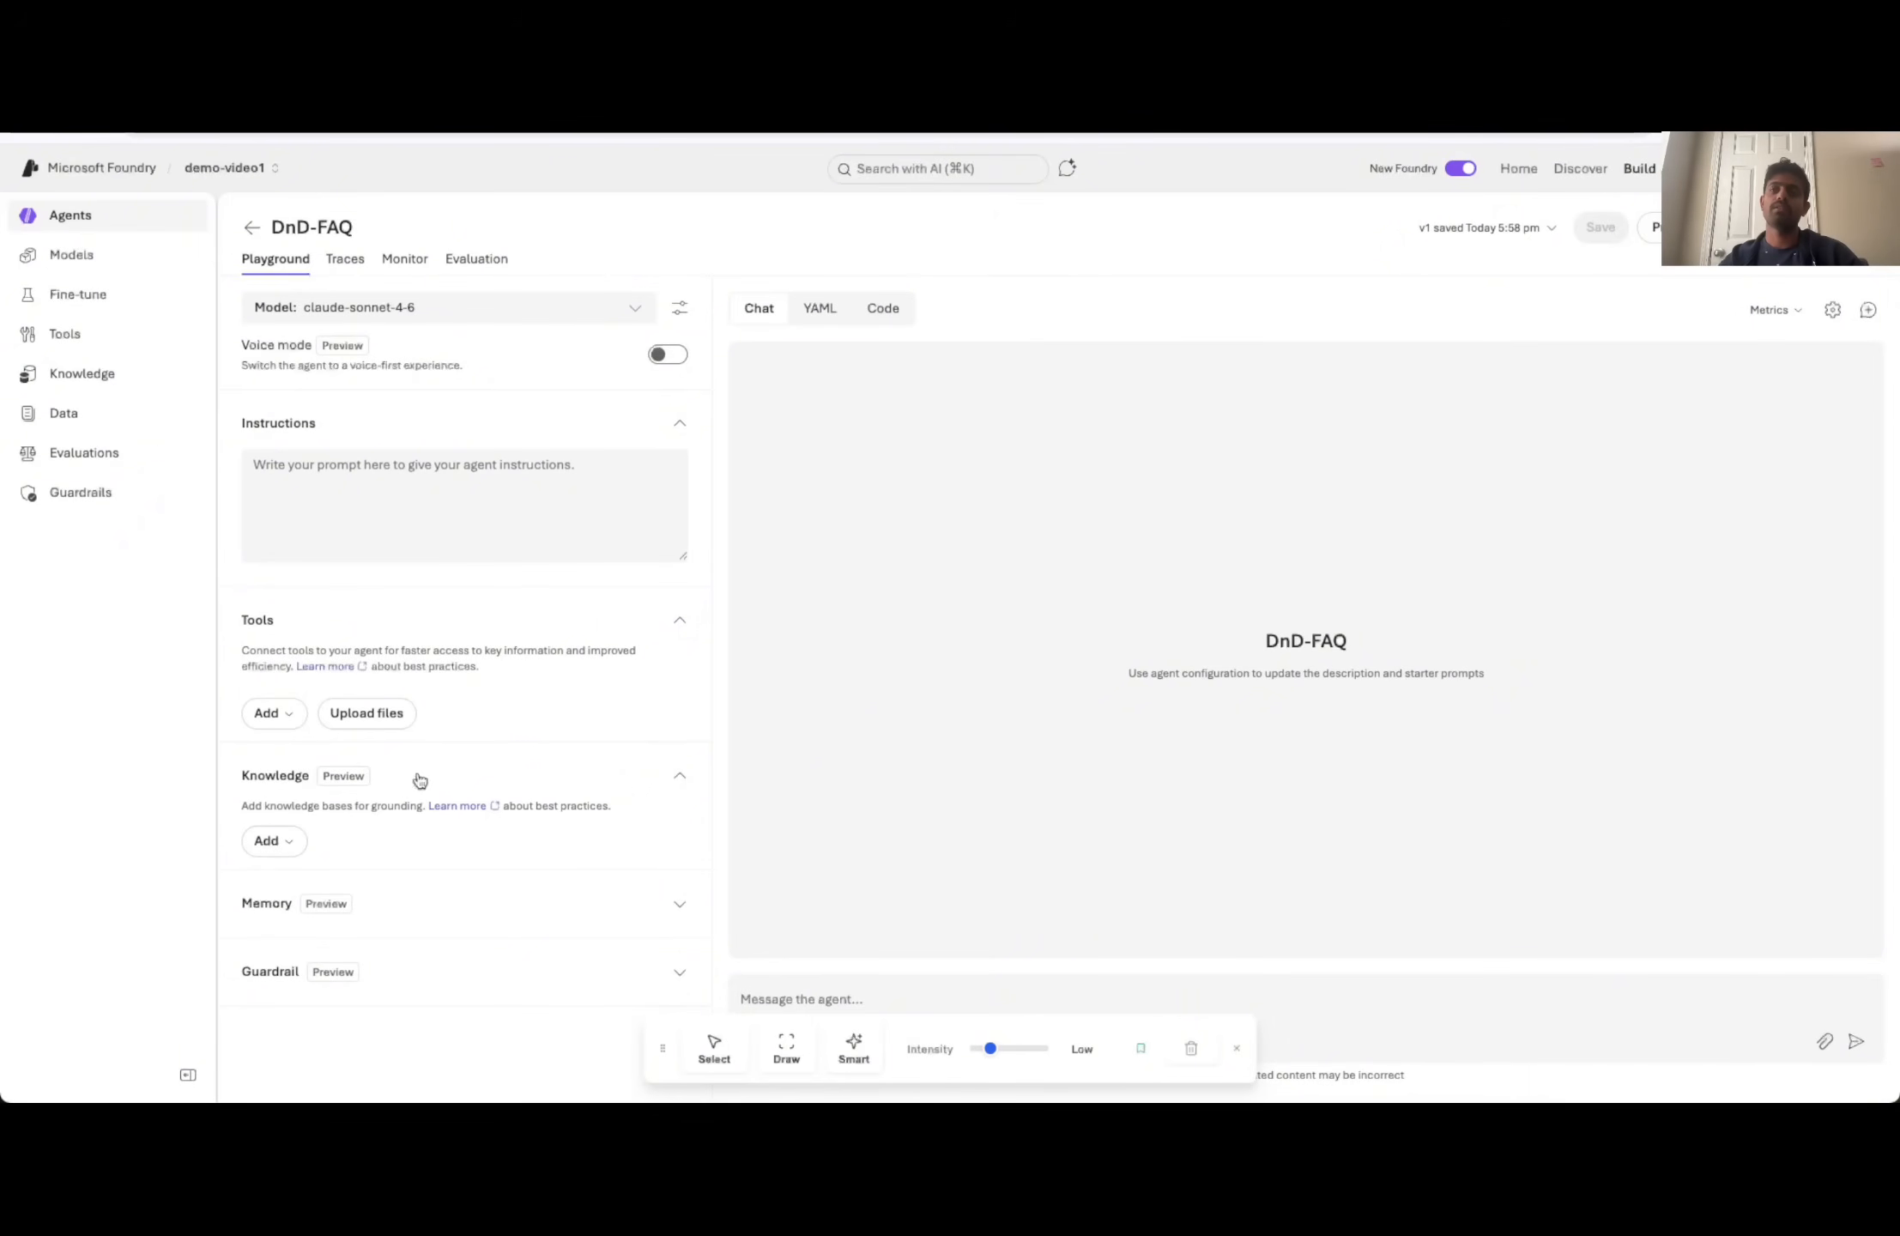
pyautogui.click(272, 841)
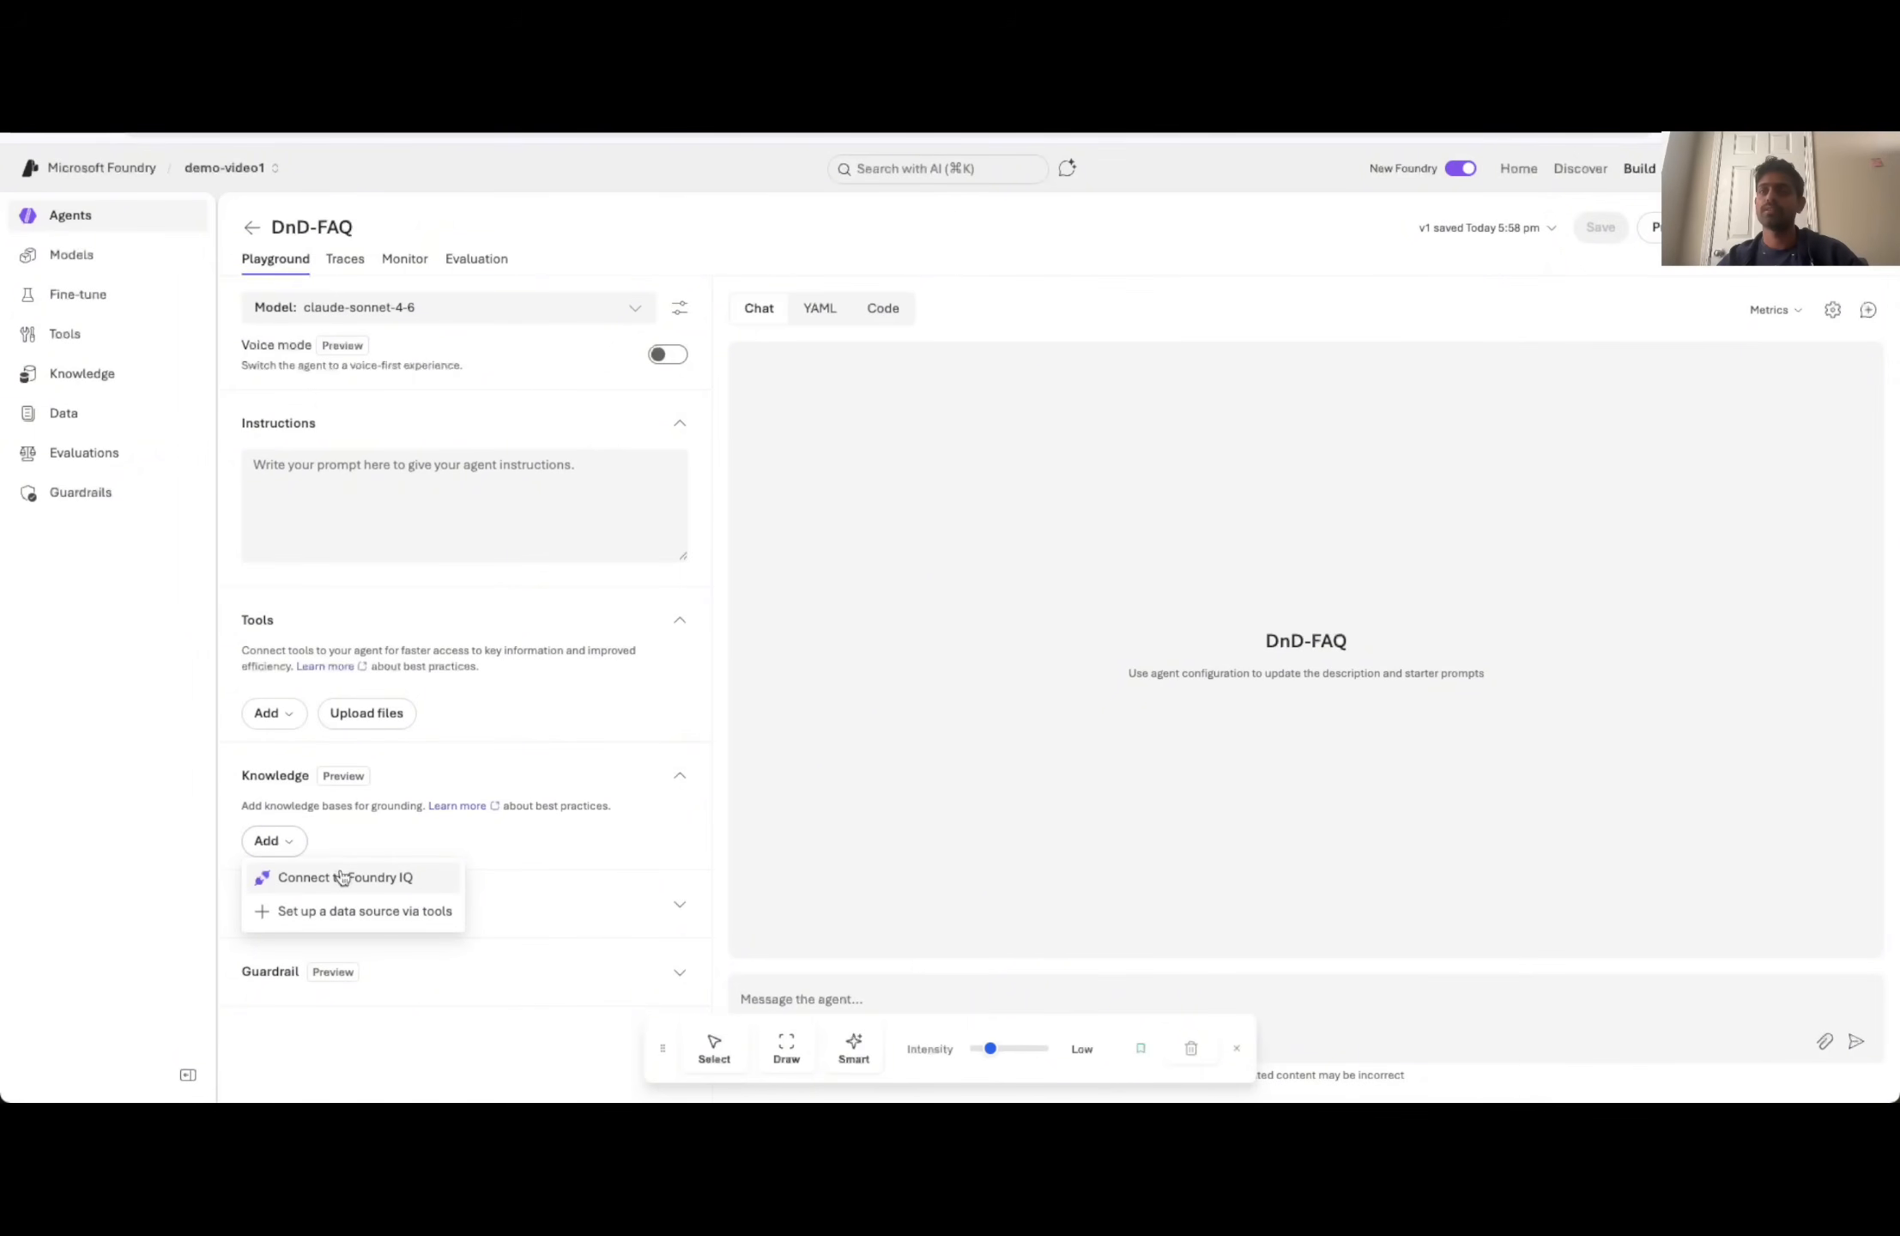
pyautogui.click(325, 911)
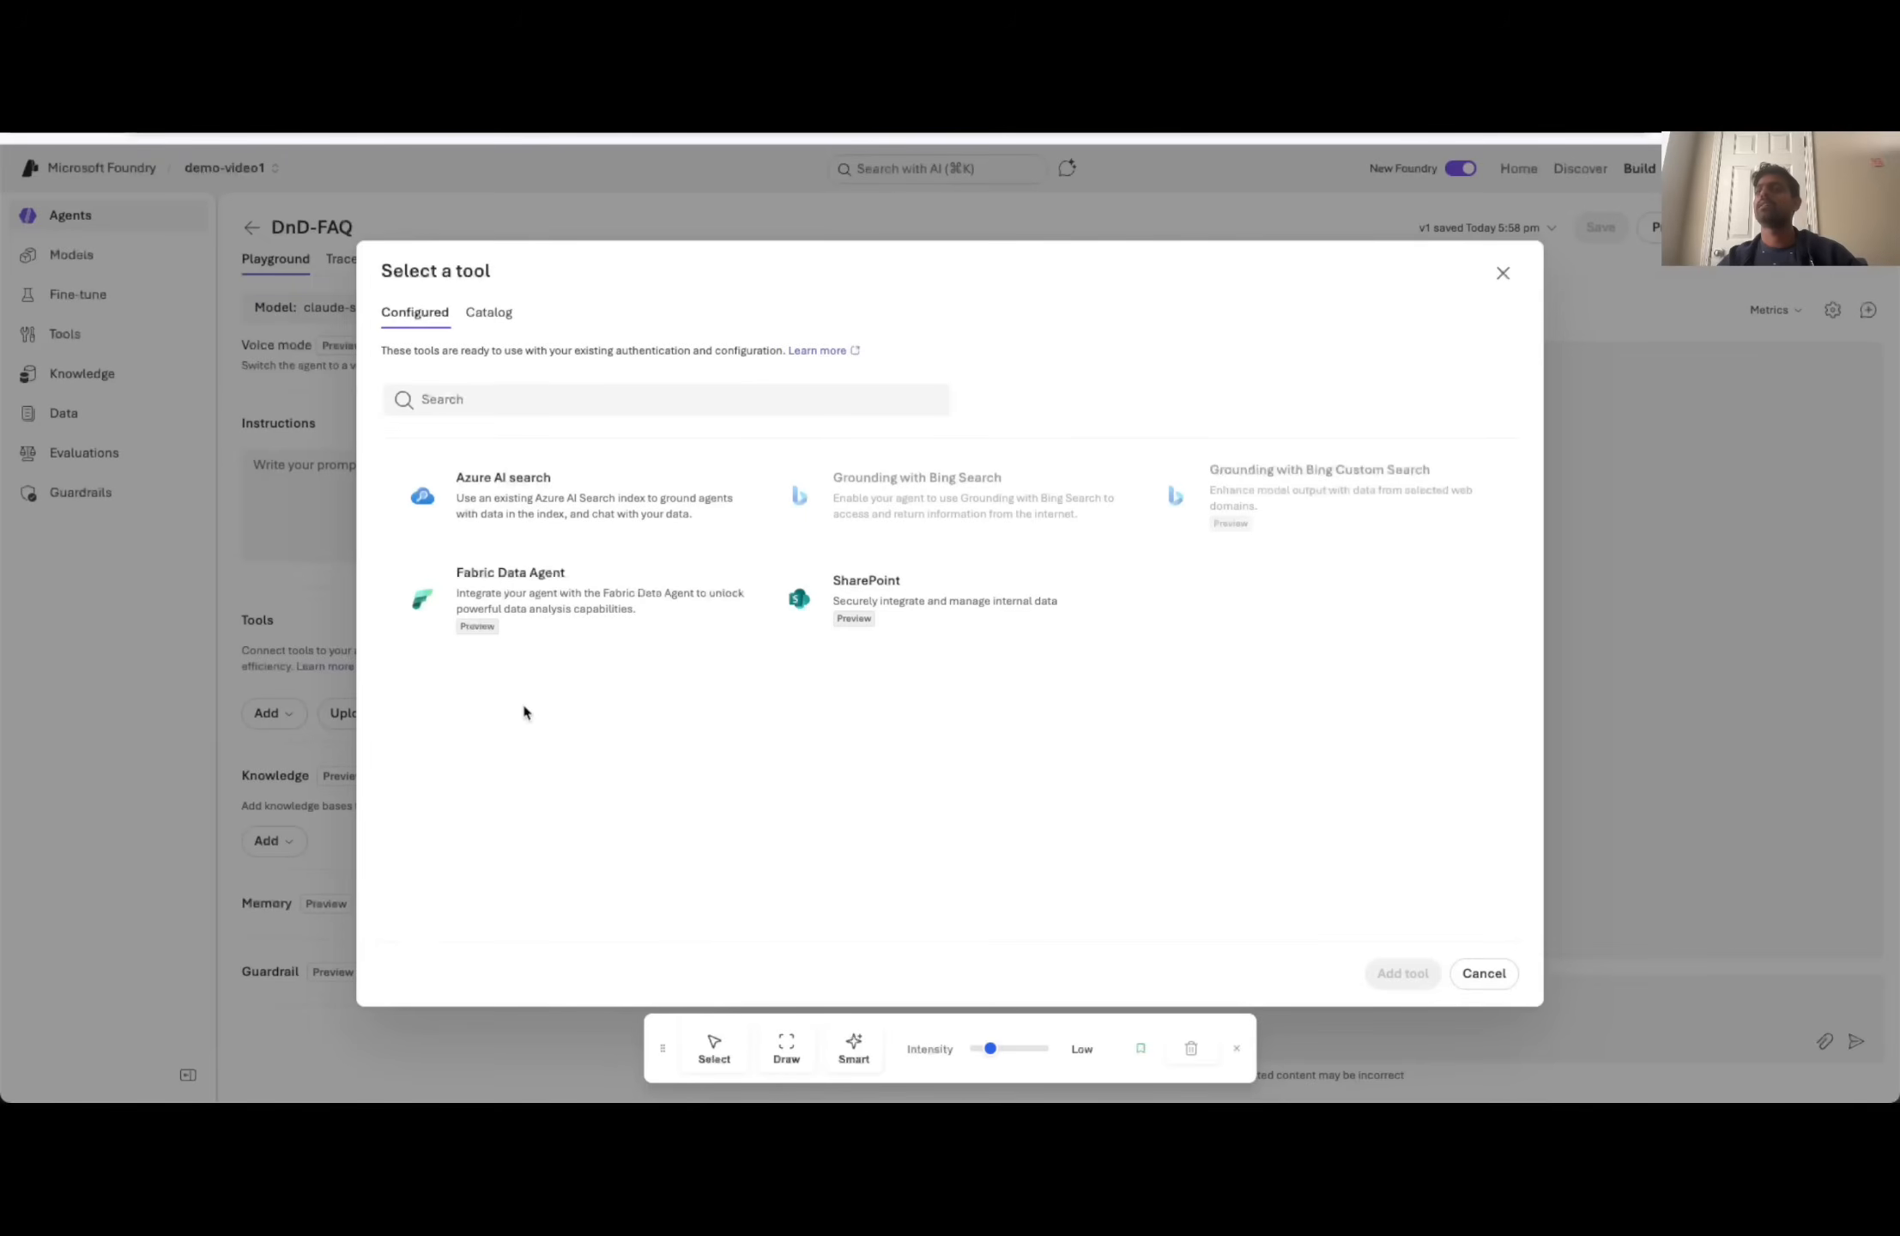
pyautogui.click(549, 511)
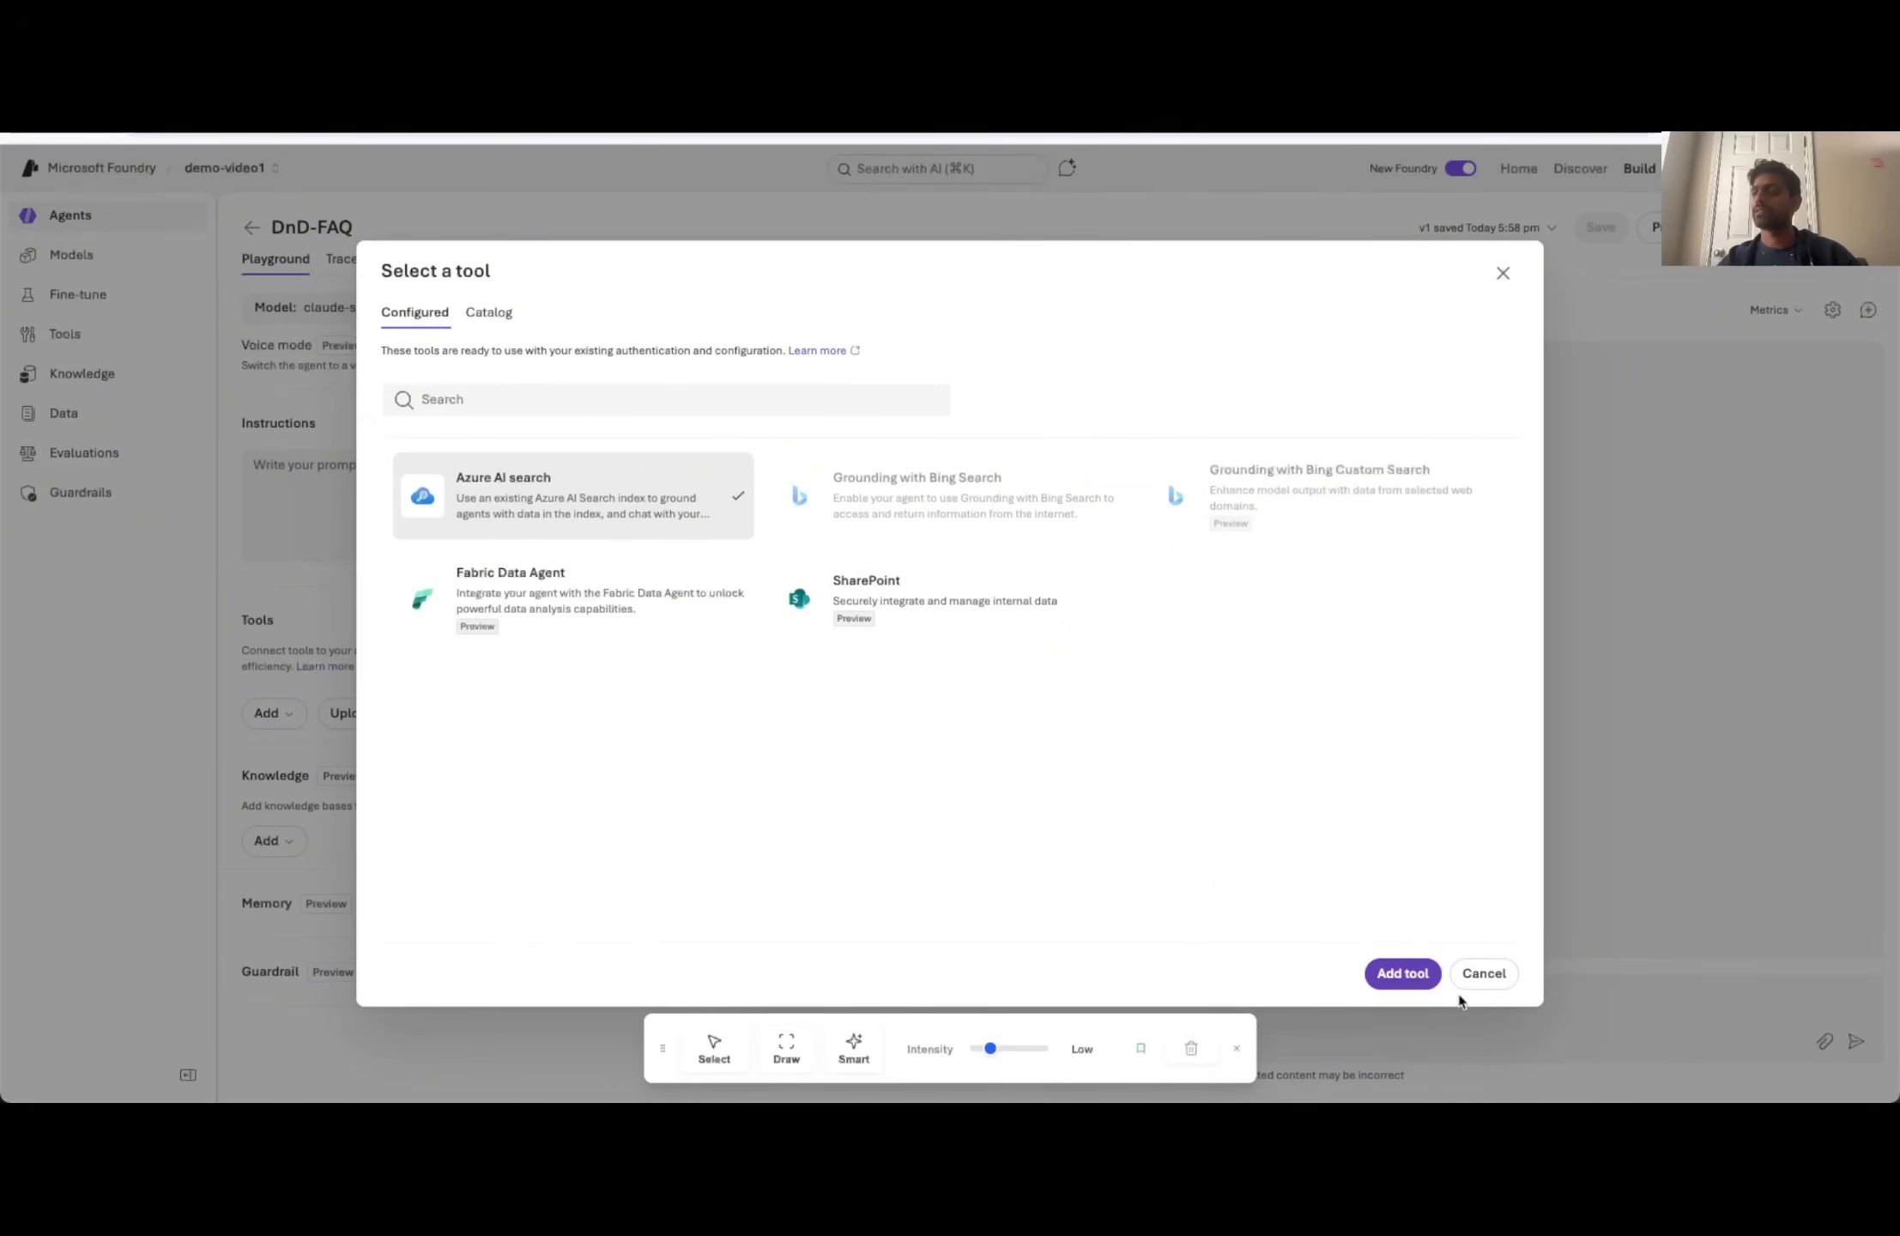
pyautogui.click(1402, 974)
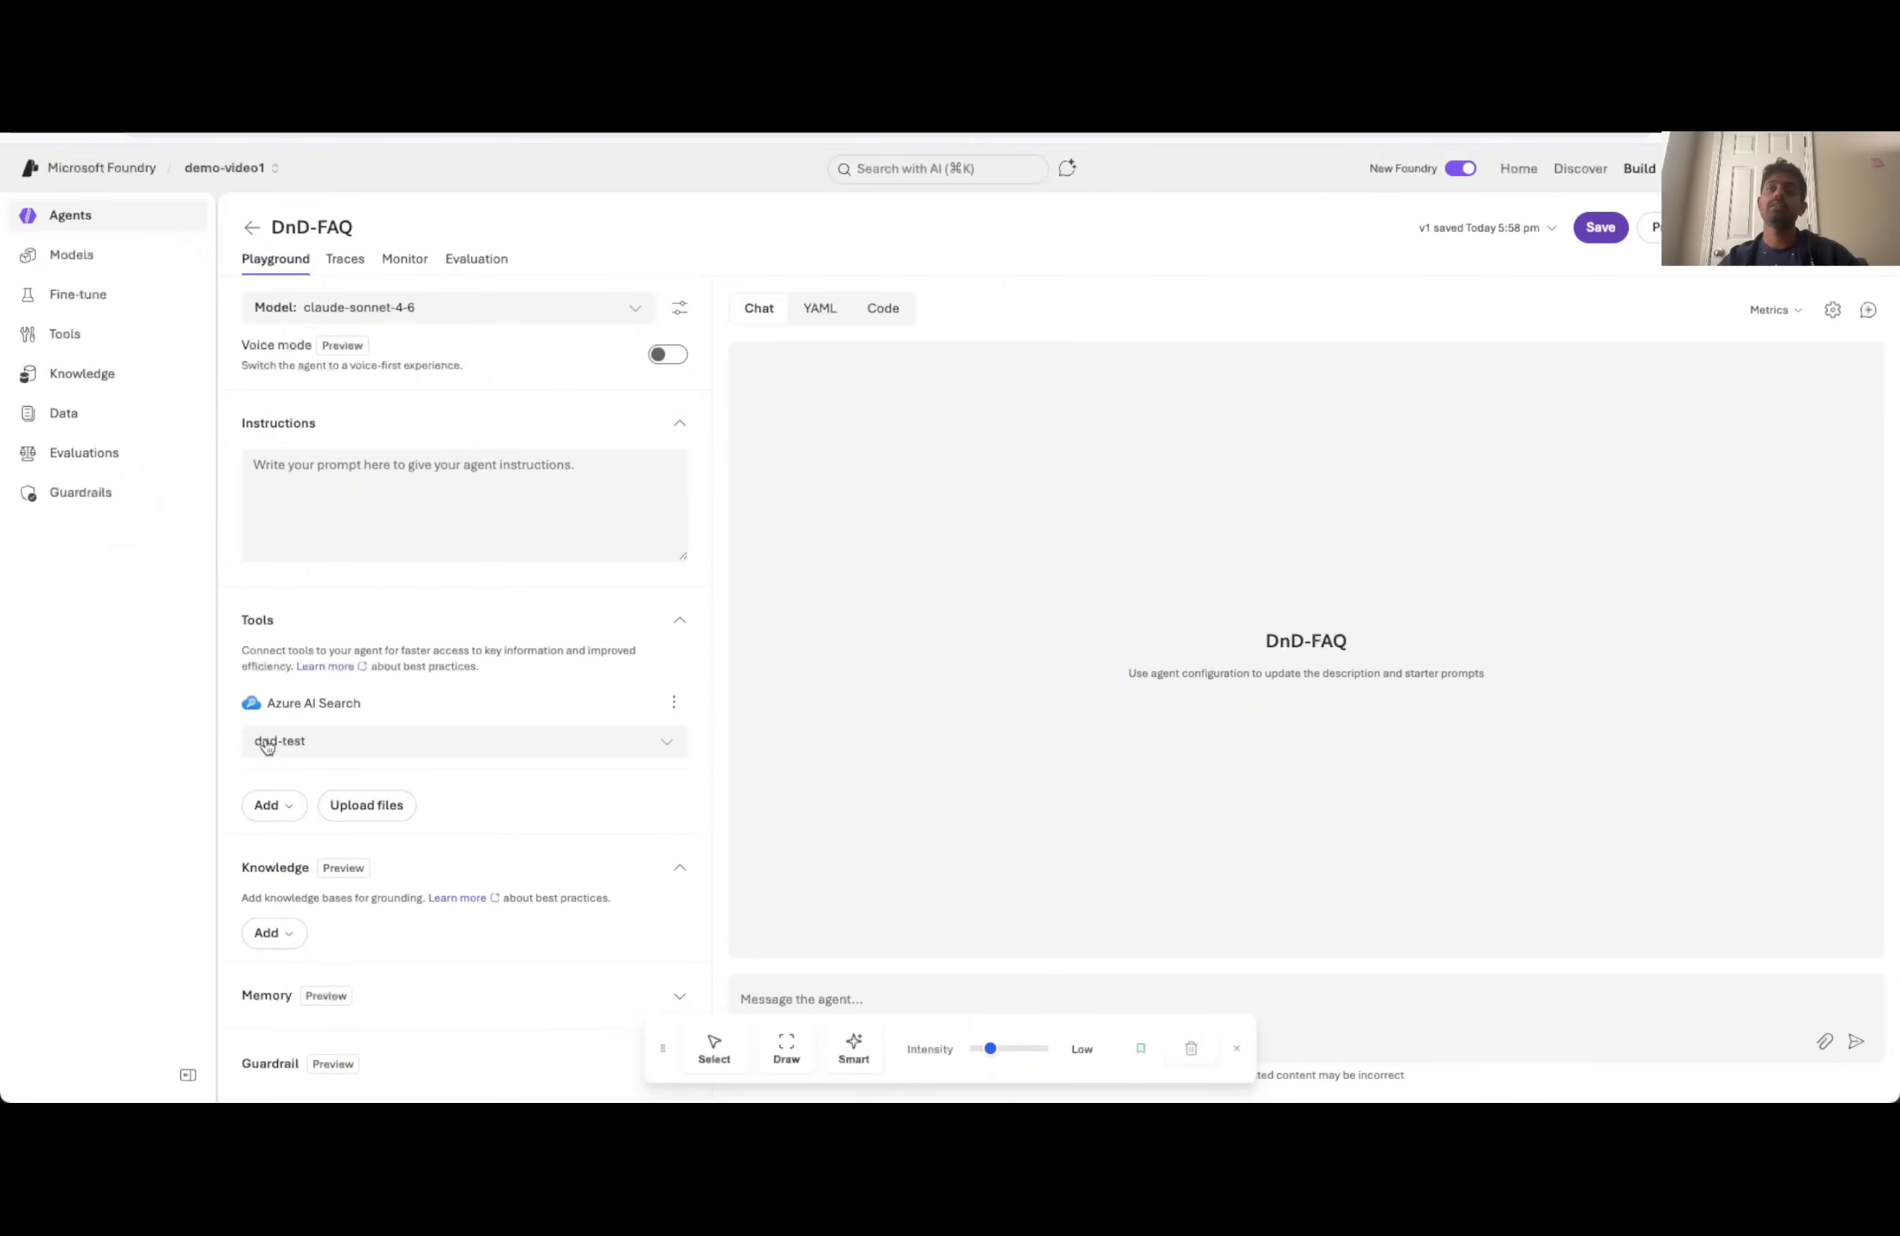
# - Look over the tool's available indexes, and switch to the Azure portal to view the indexes of the test-search4019 search service
pyautogui.click(397, 755)
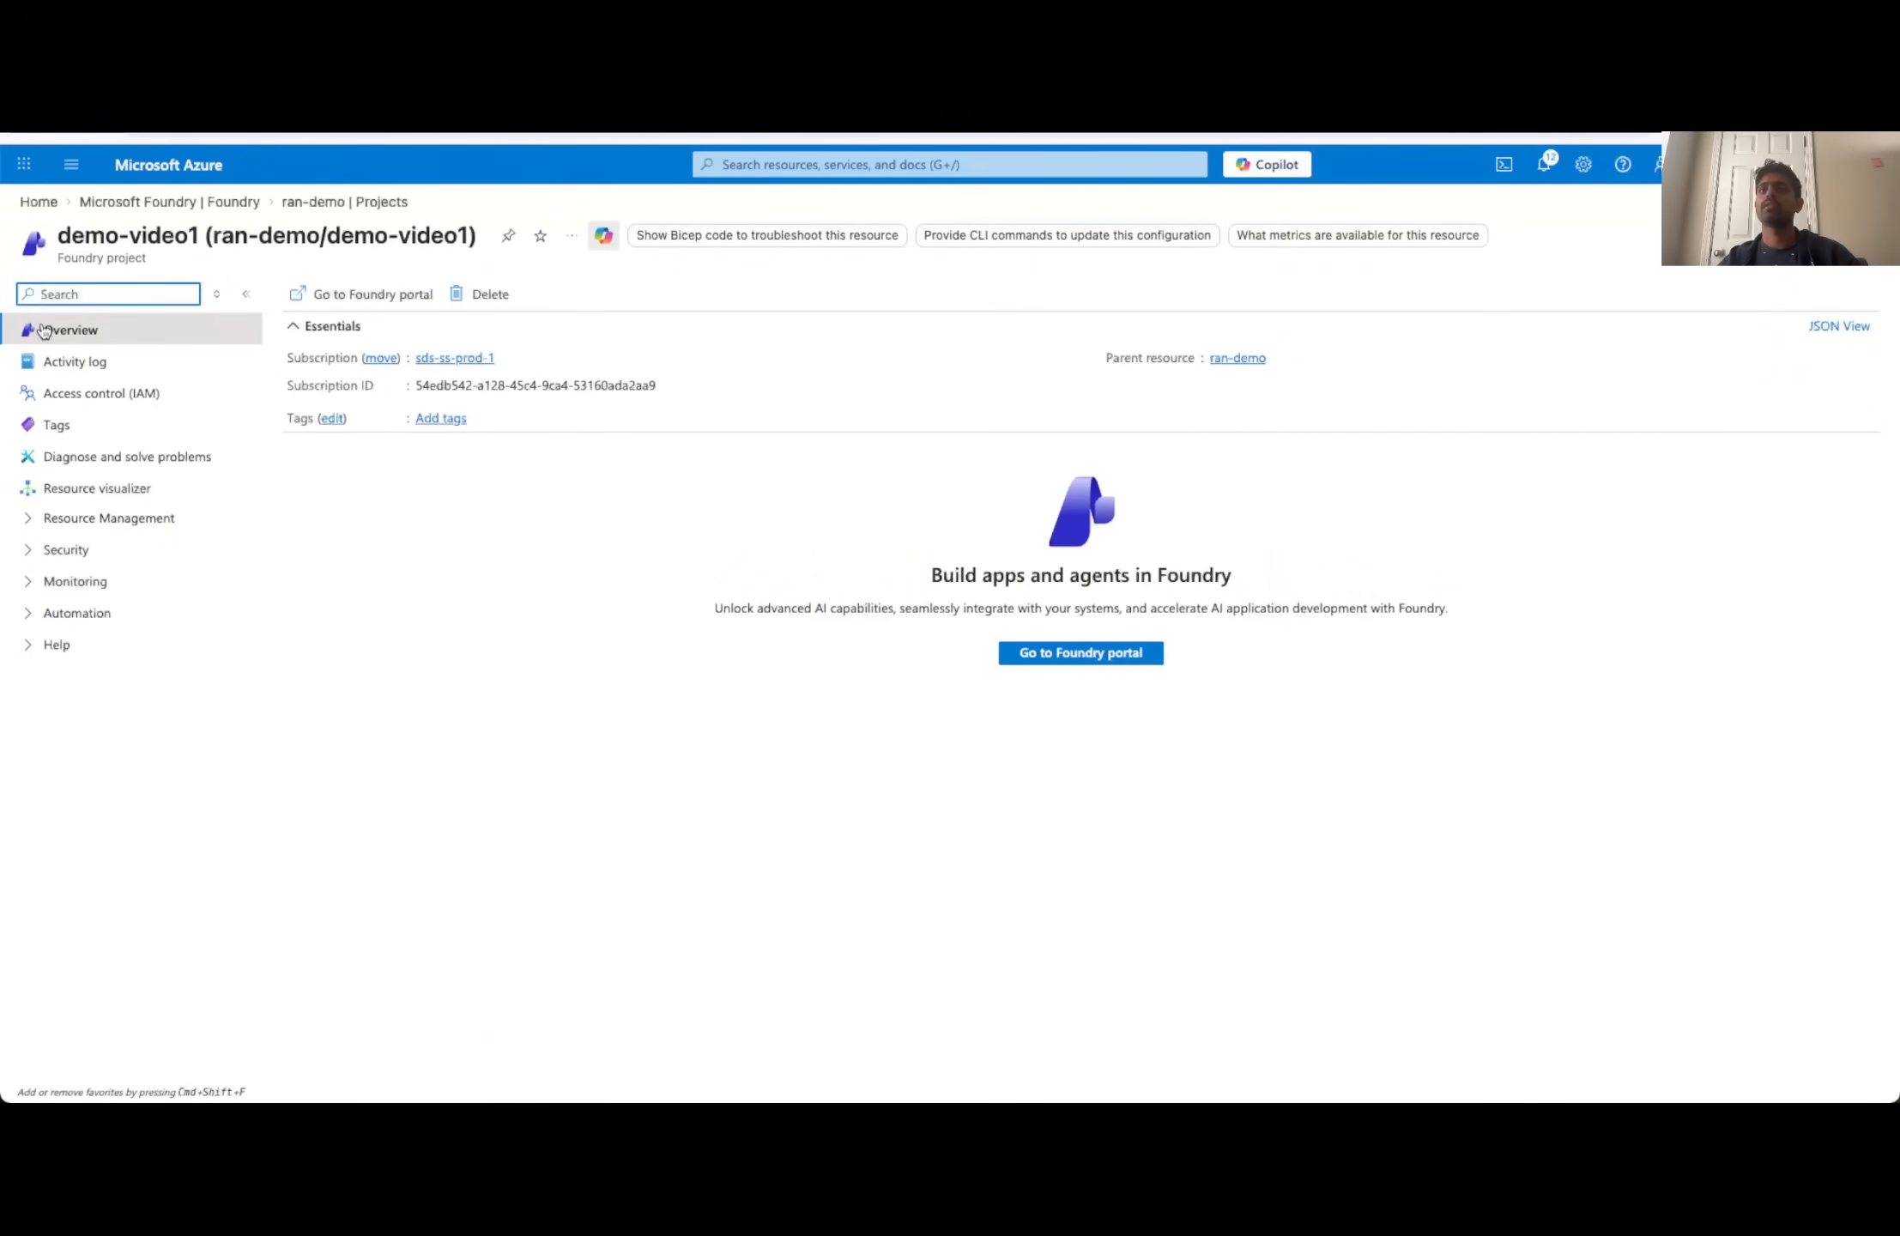
pyautogui.click(137, 202)
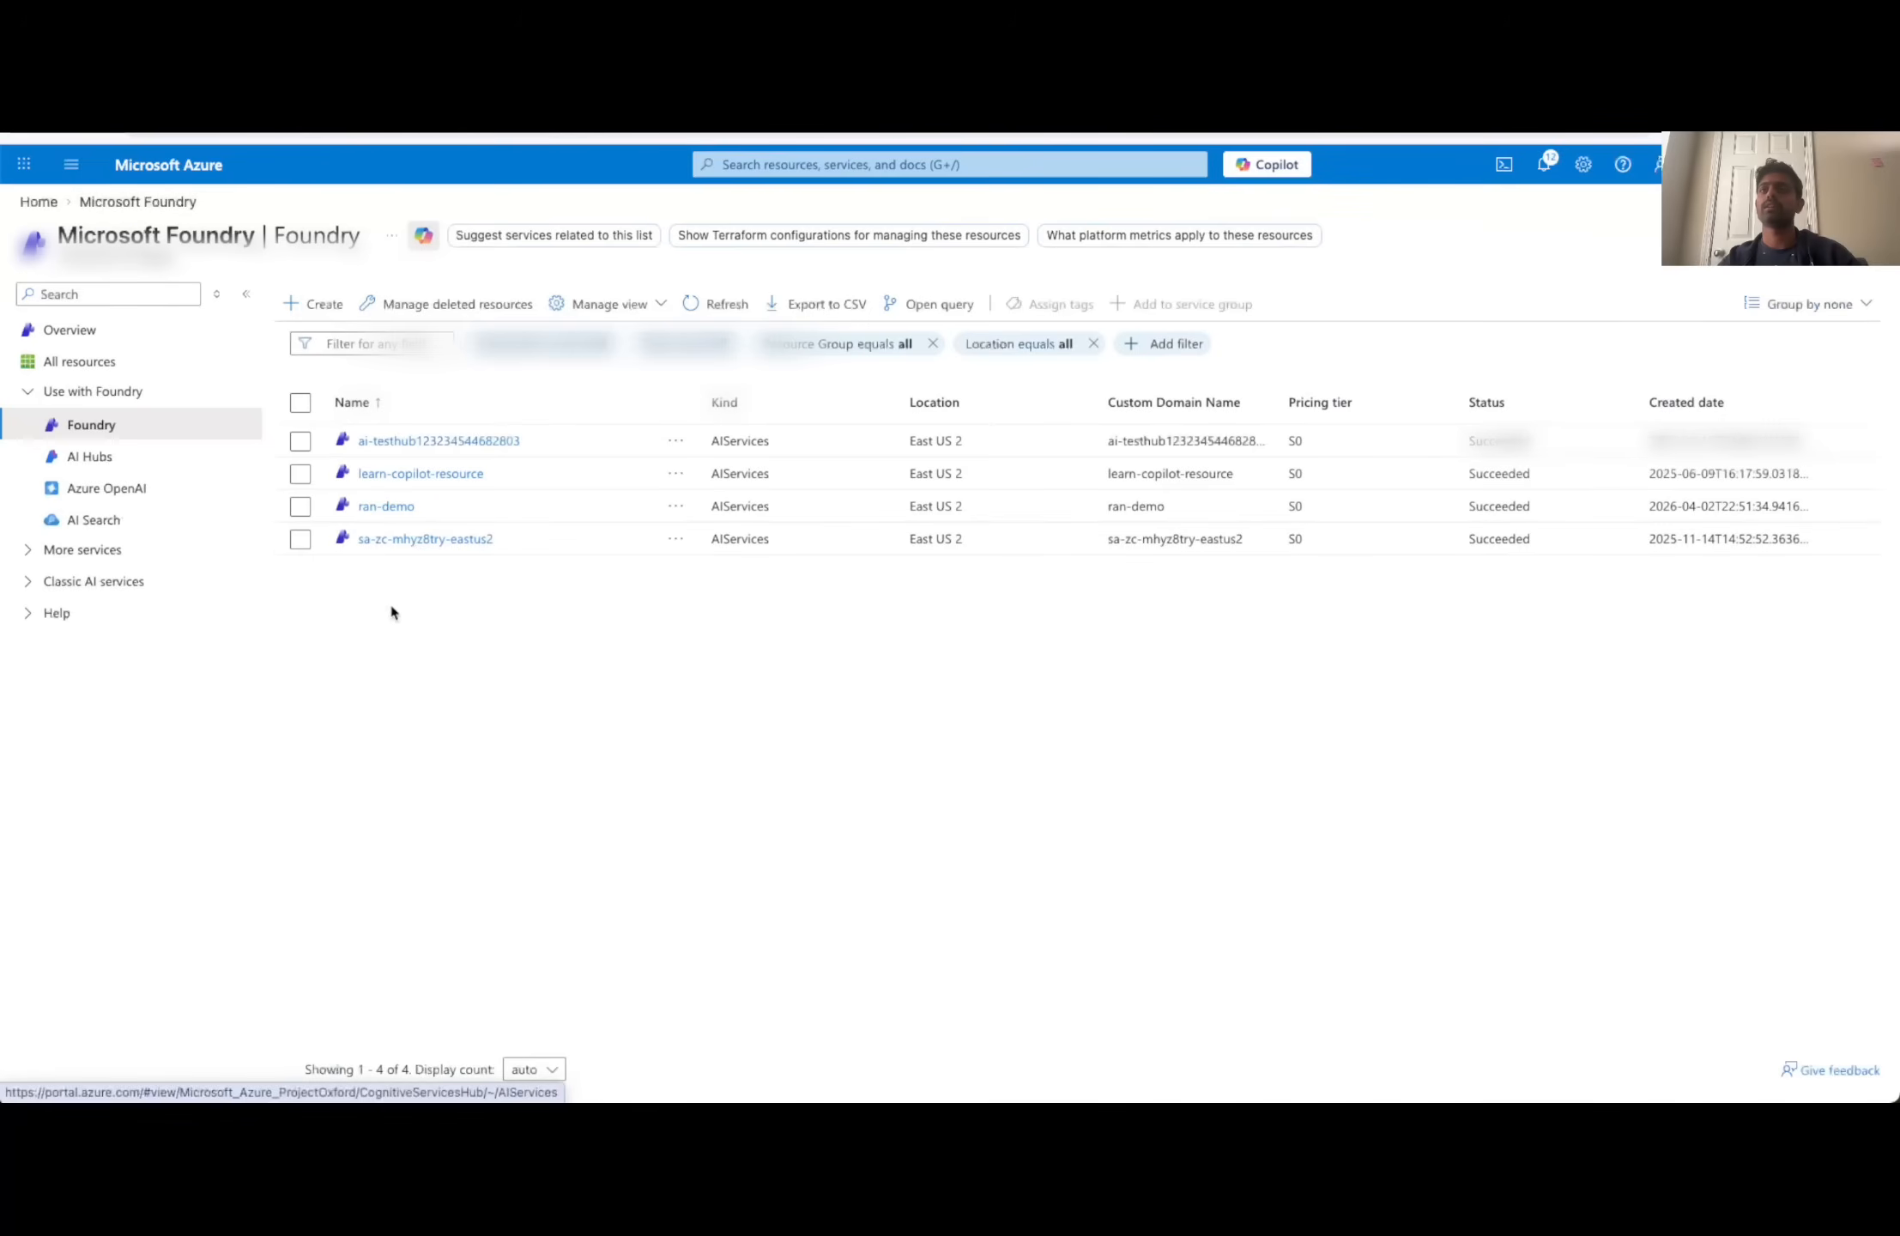
pyautogui.click(90, 519)
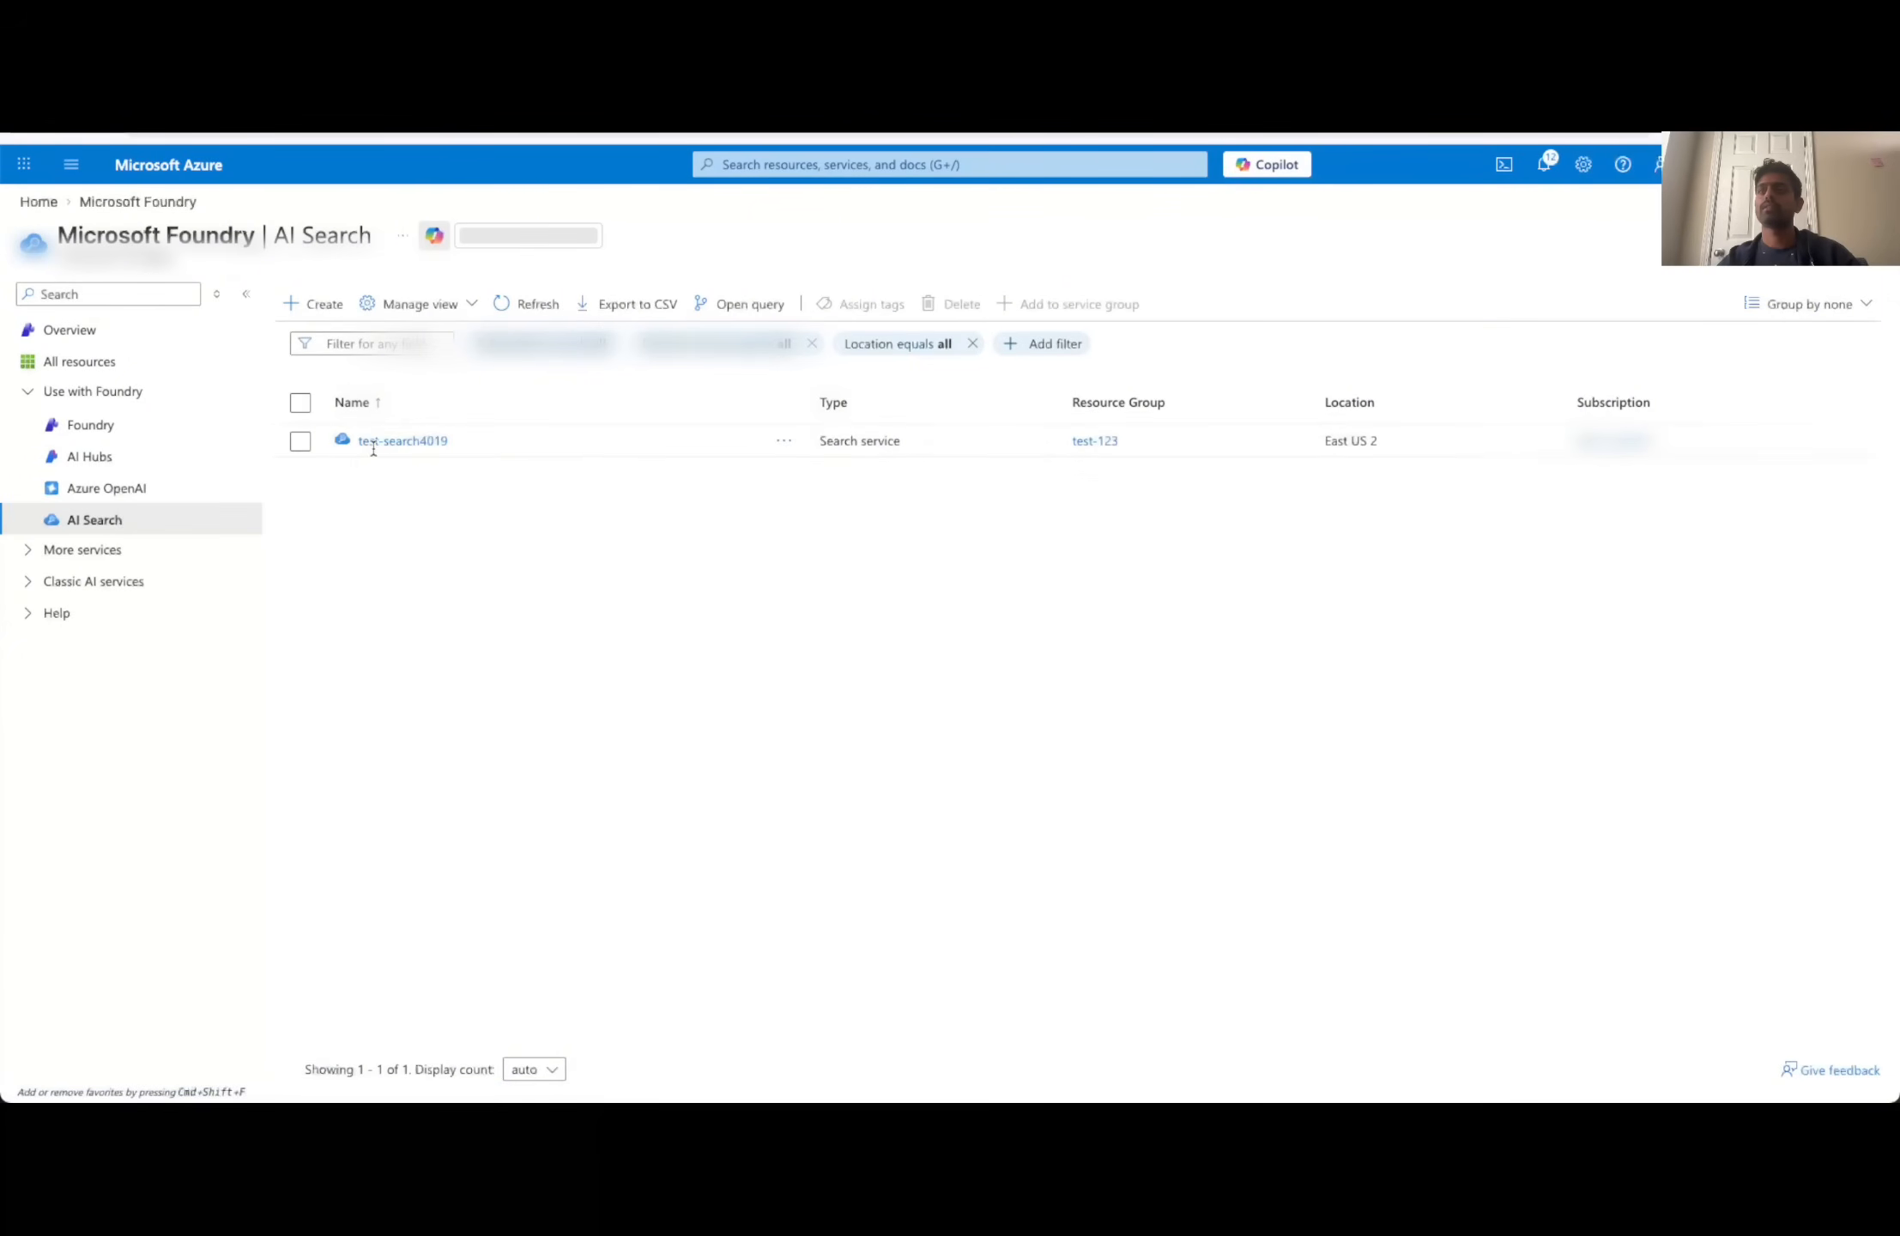
pyautogui.click(382, 442)
pyautogui.click(663, 615)
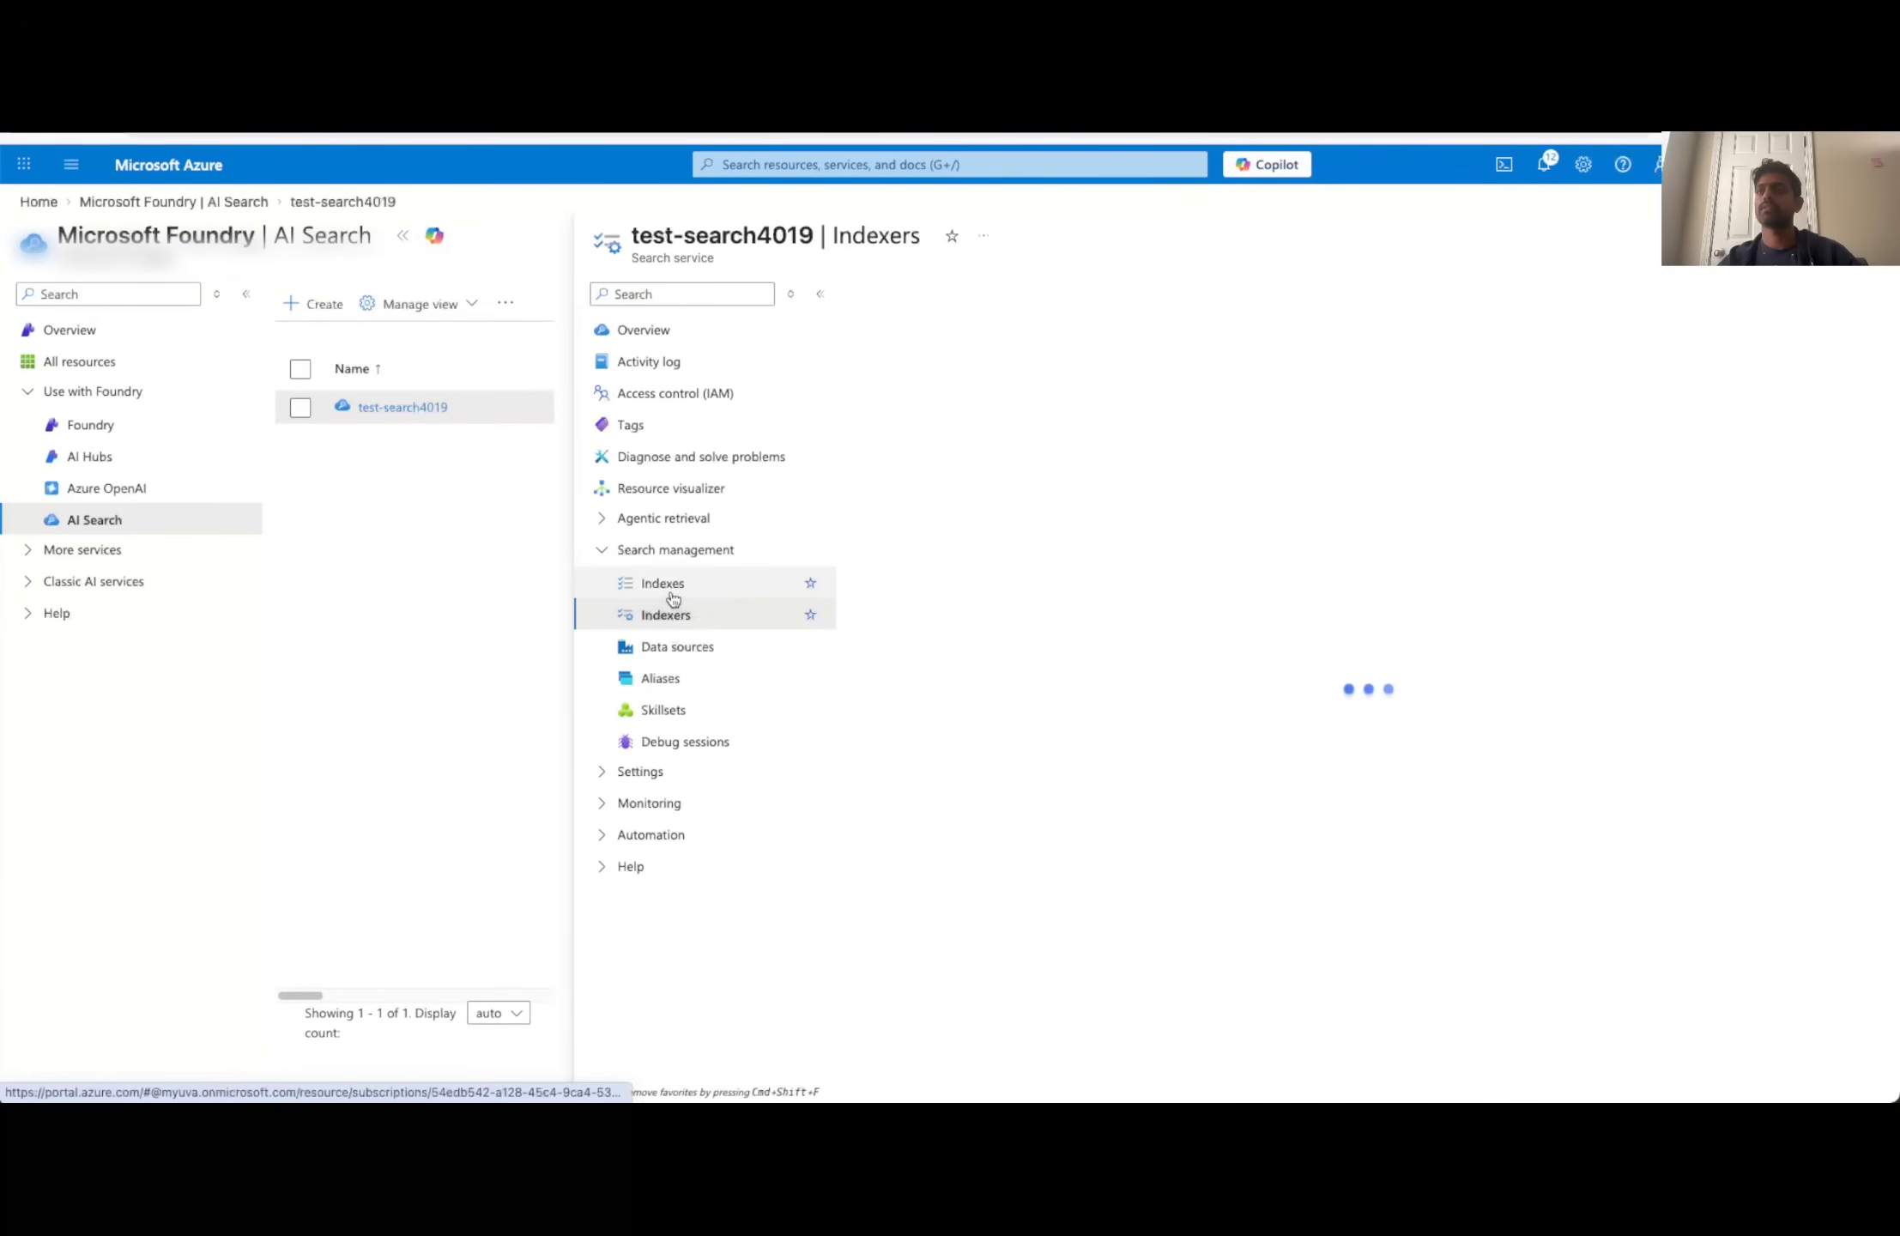
pyautogui.click(672, 592)
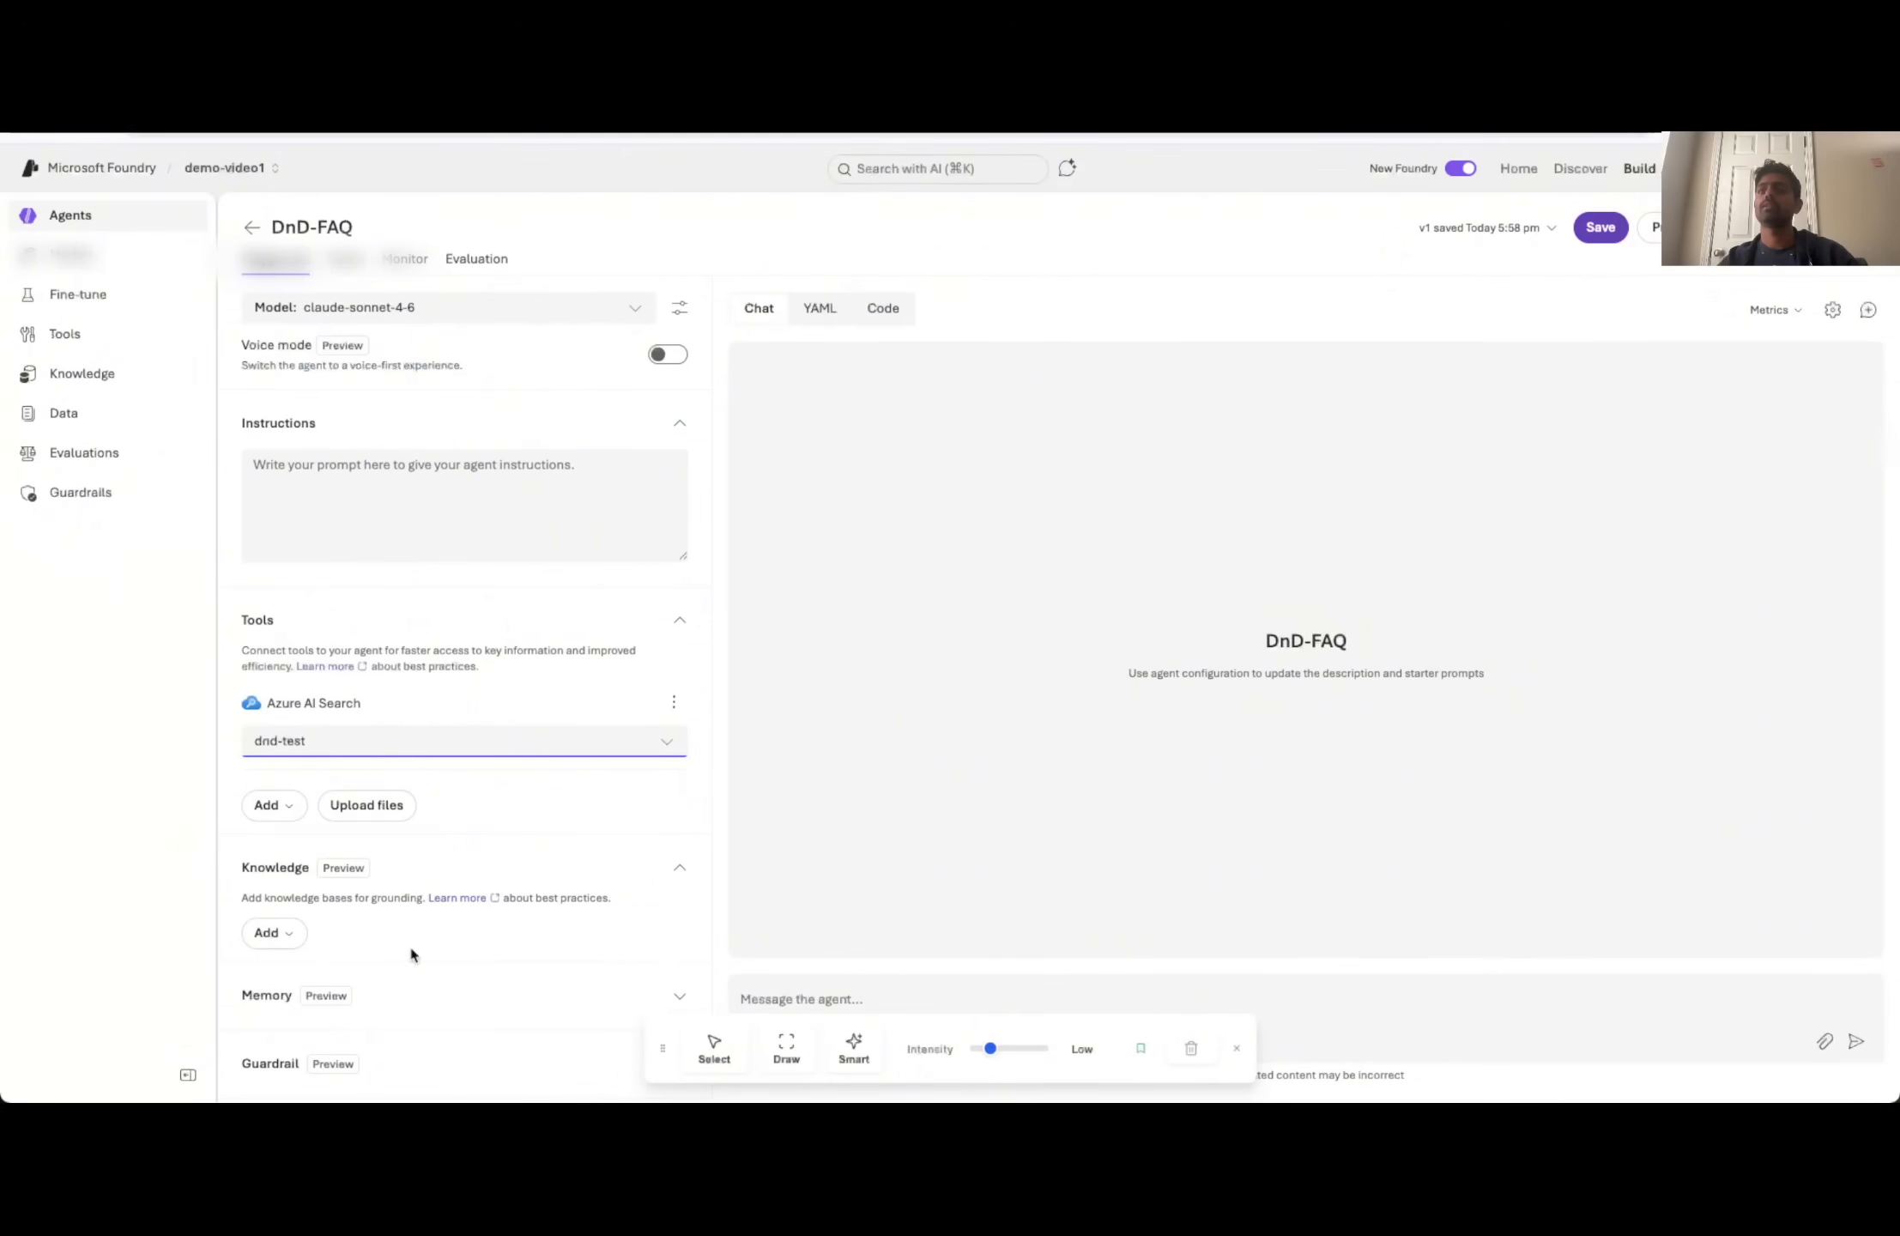
# - Switch back to Microsoft Foundry and connect the agent's Azure AI Search tool to the rag-dnd index through the test-search4019 connection
pyautogui.click(385, 741)
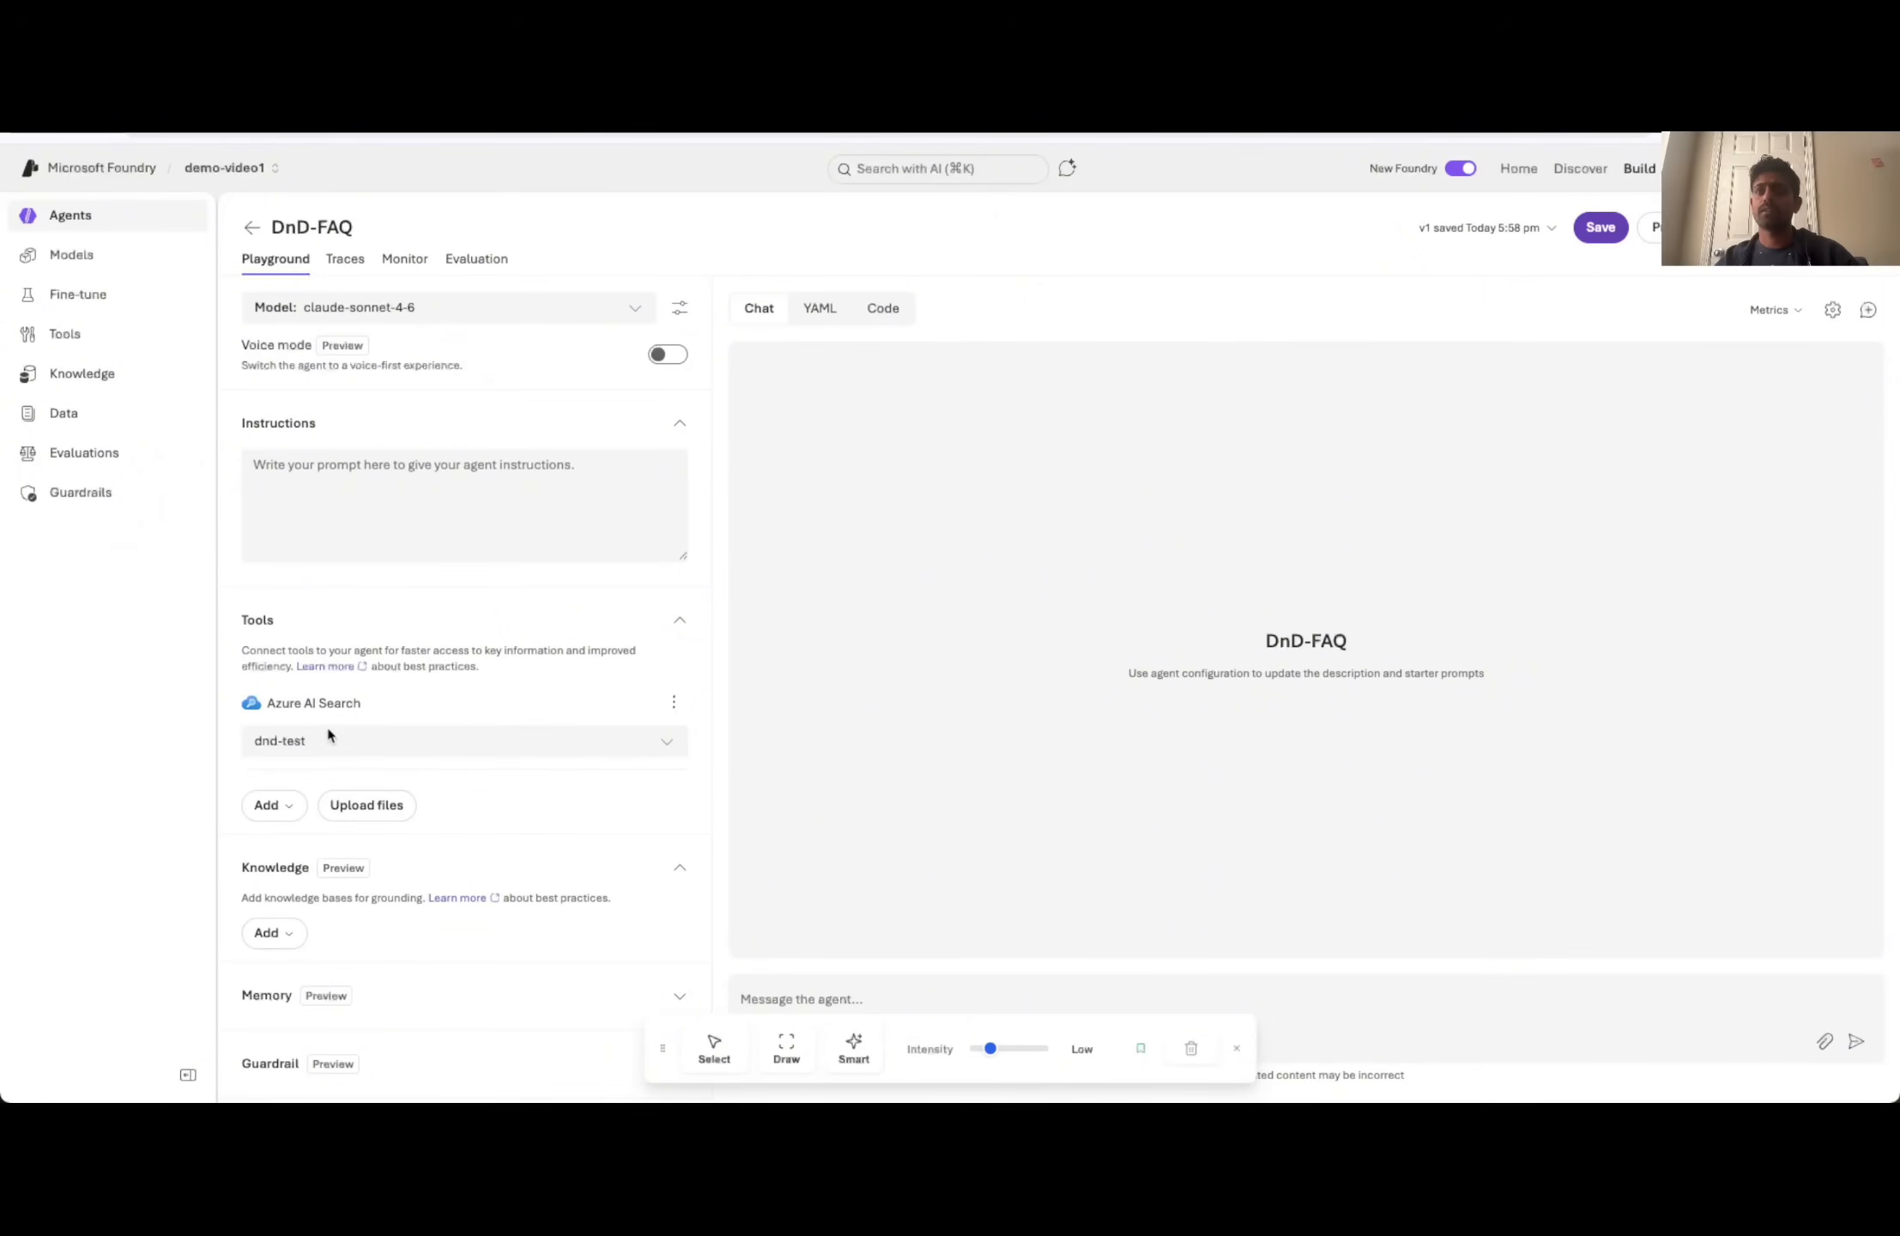
pyautogui.click(380, 741)
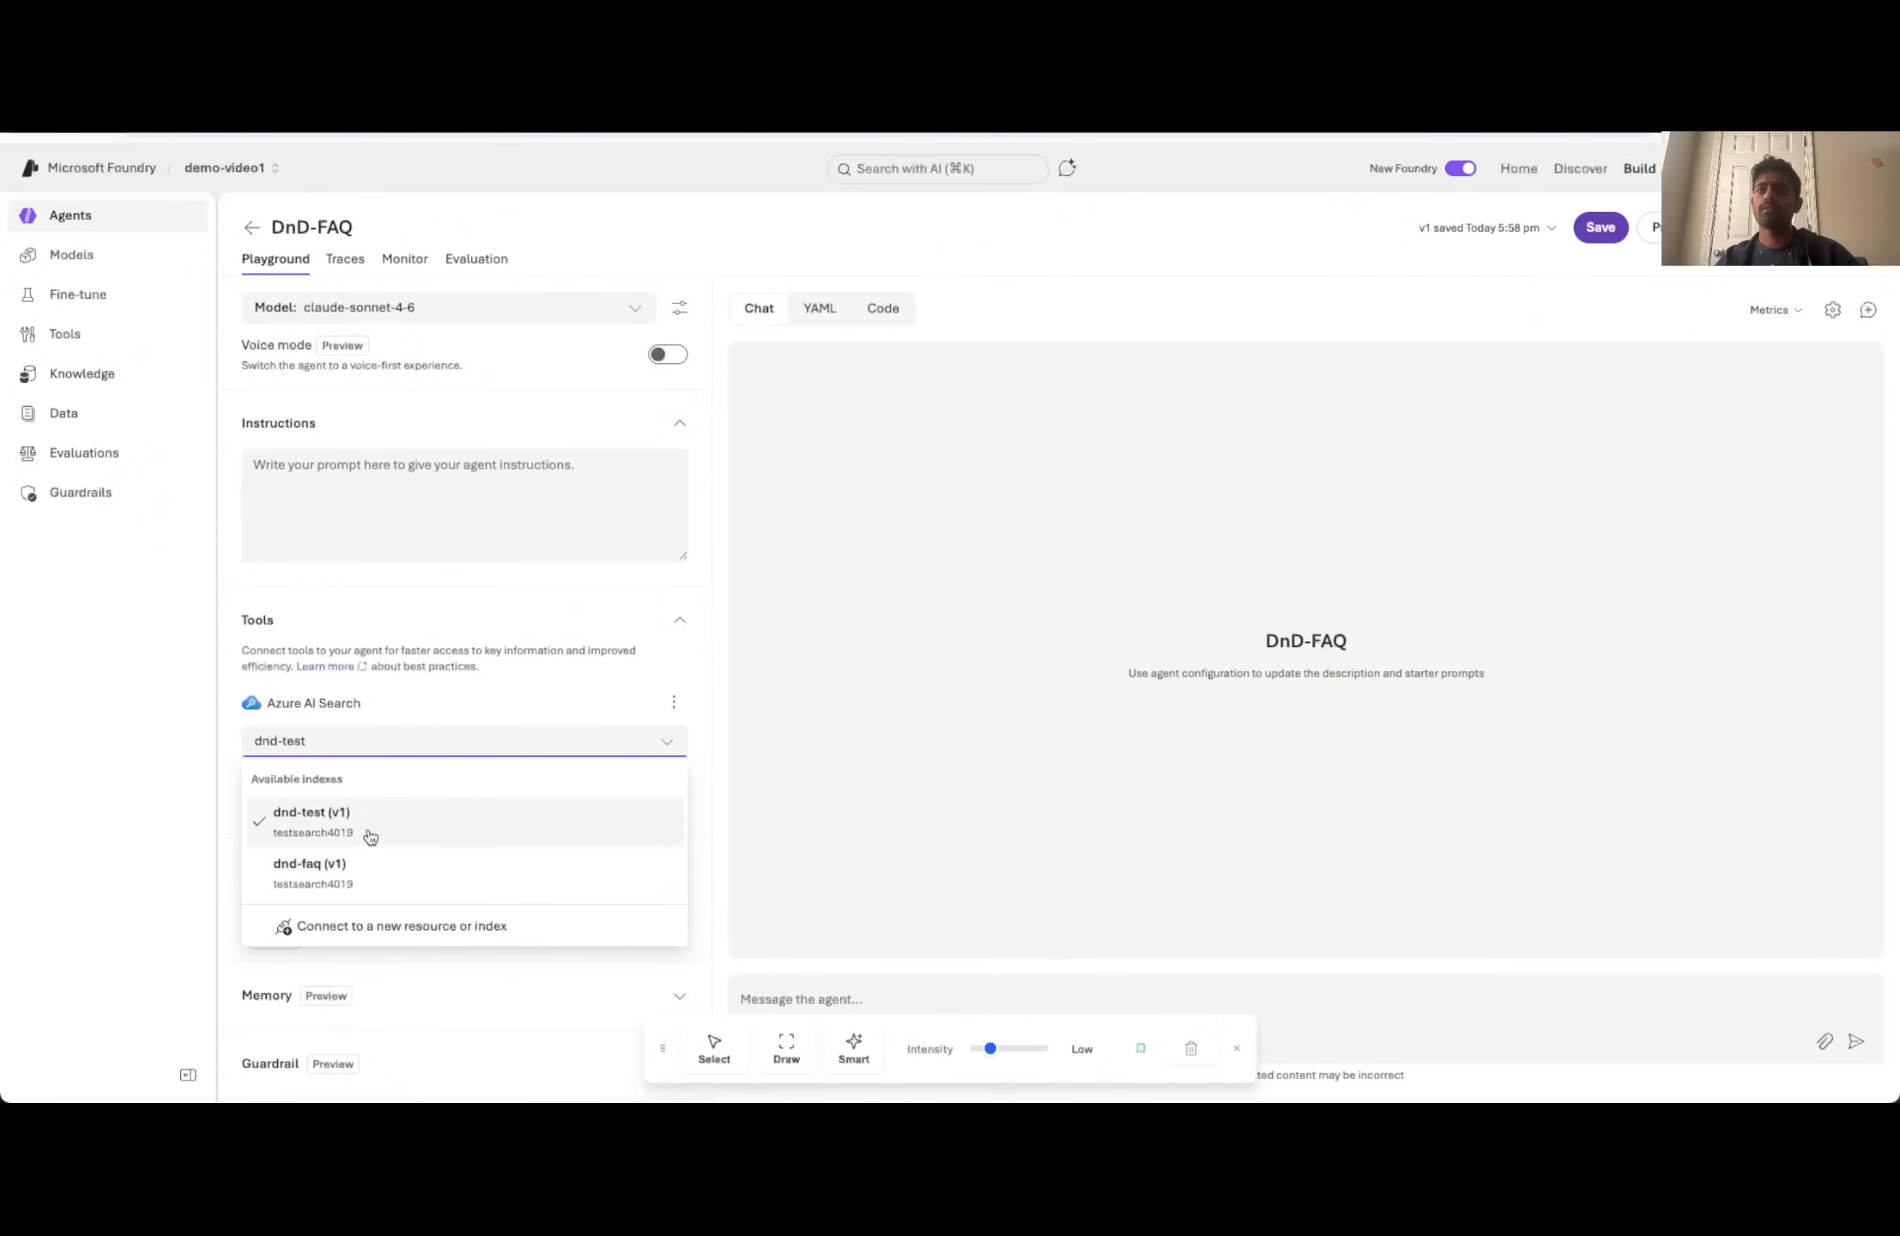
pyautogui.click(468, 930)
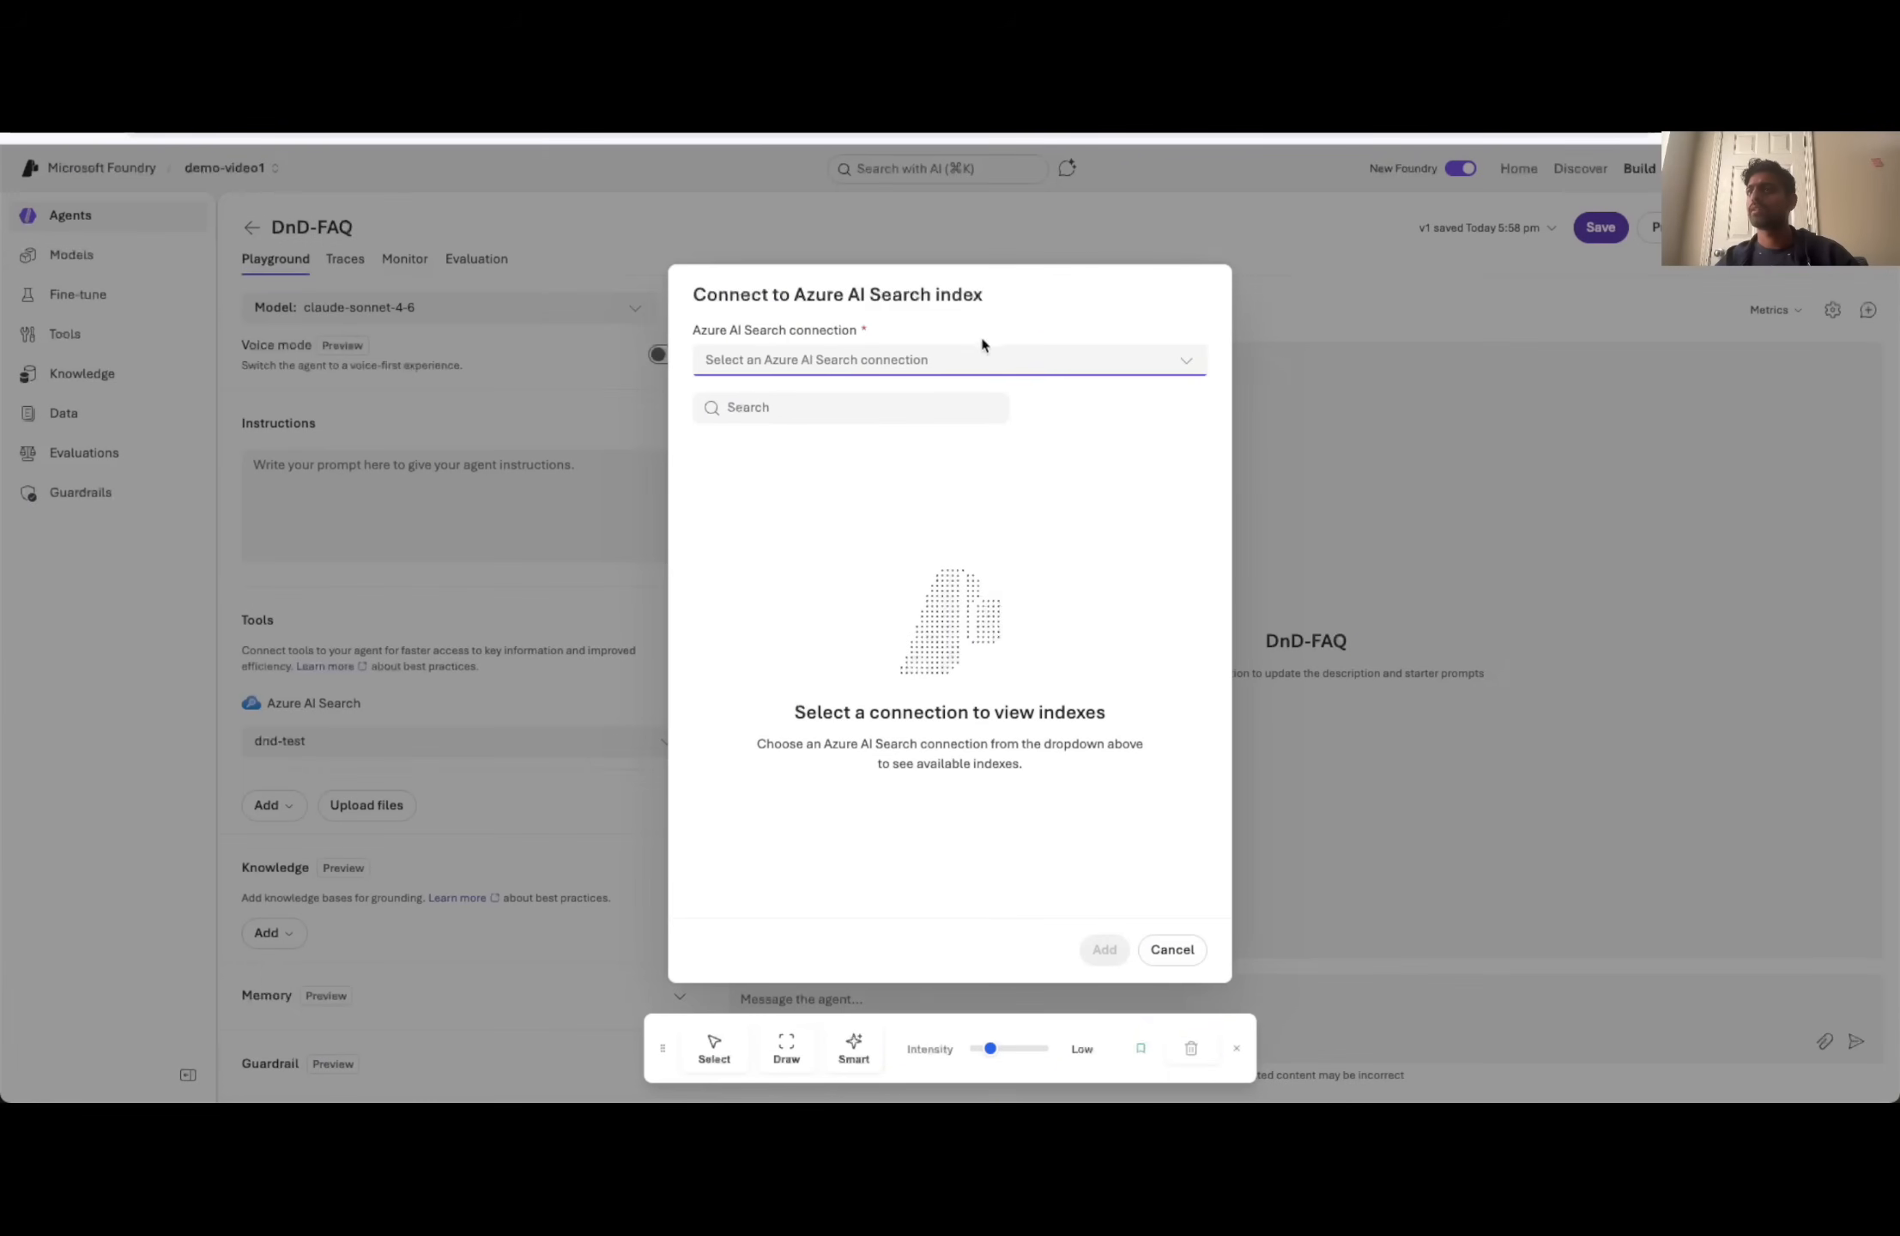
pyautogui.click(985, 365)
pyautogui.click(849, 392)
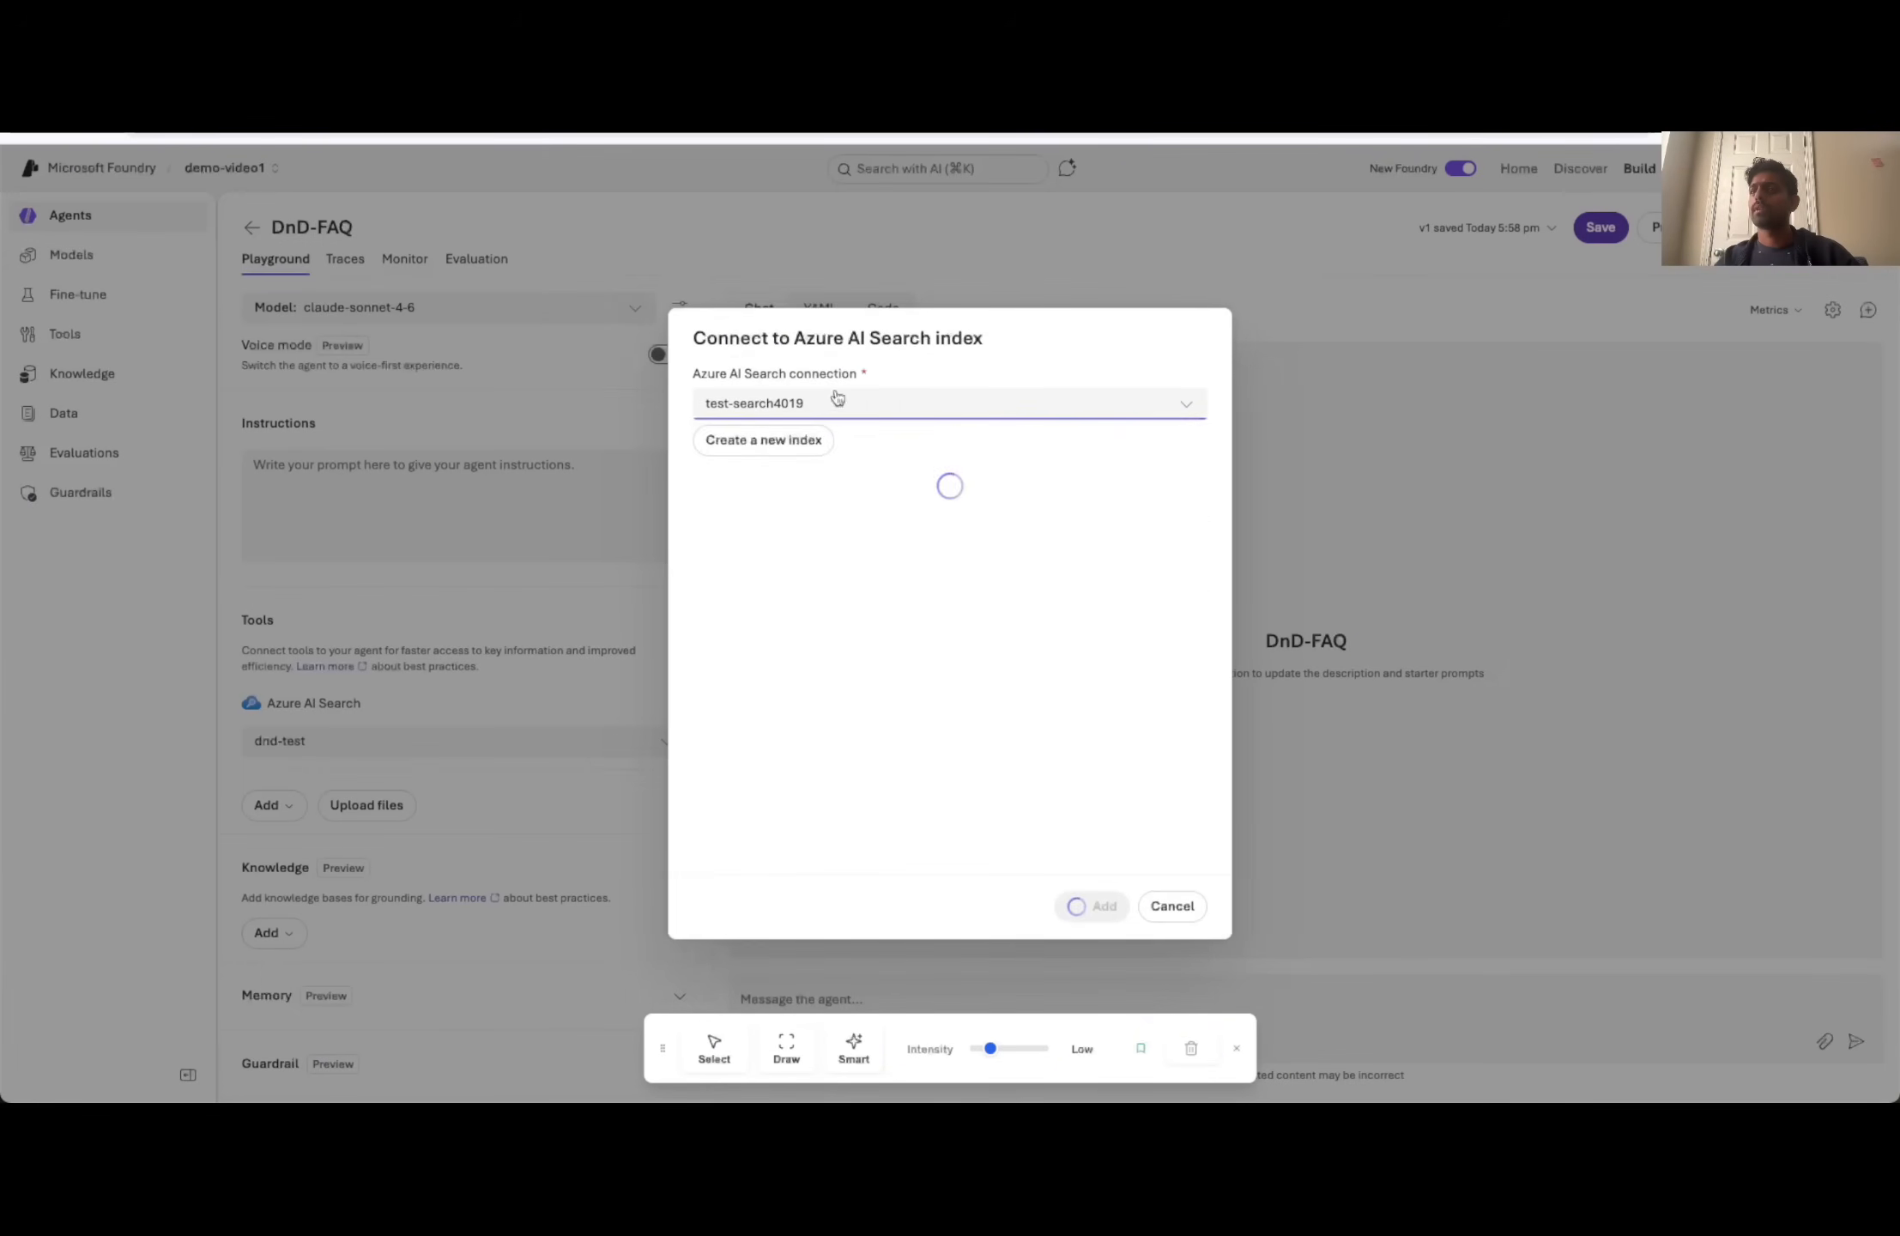
pyautogui.click(715, 572)
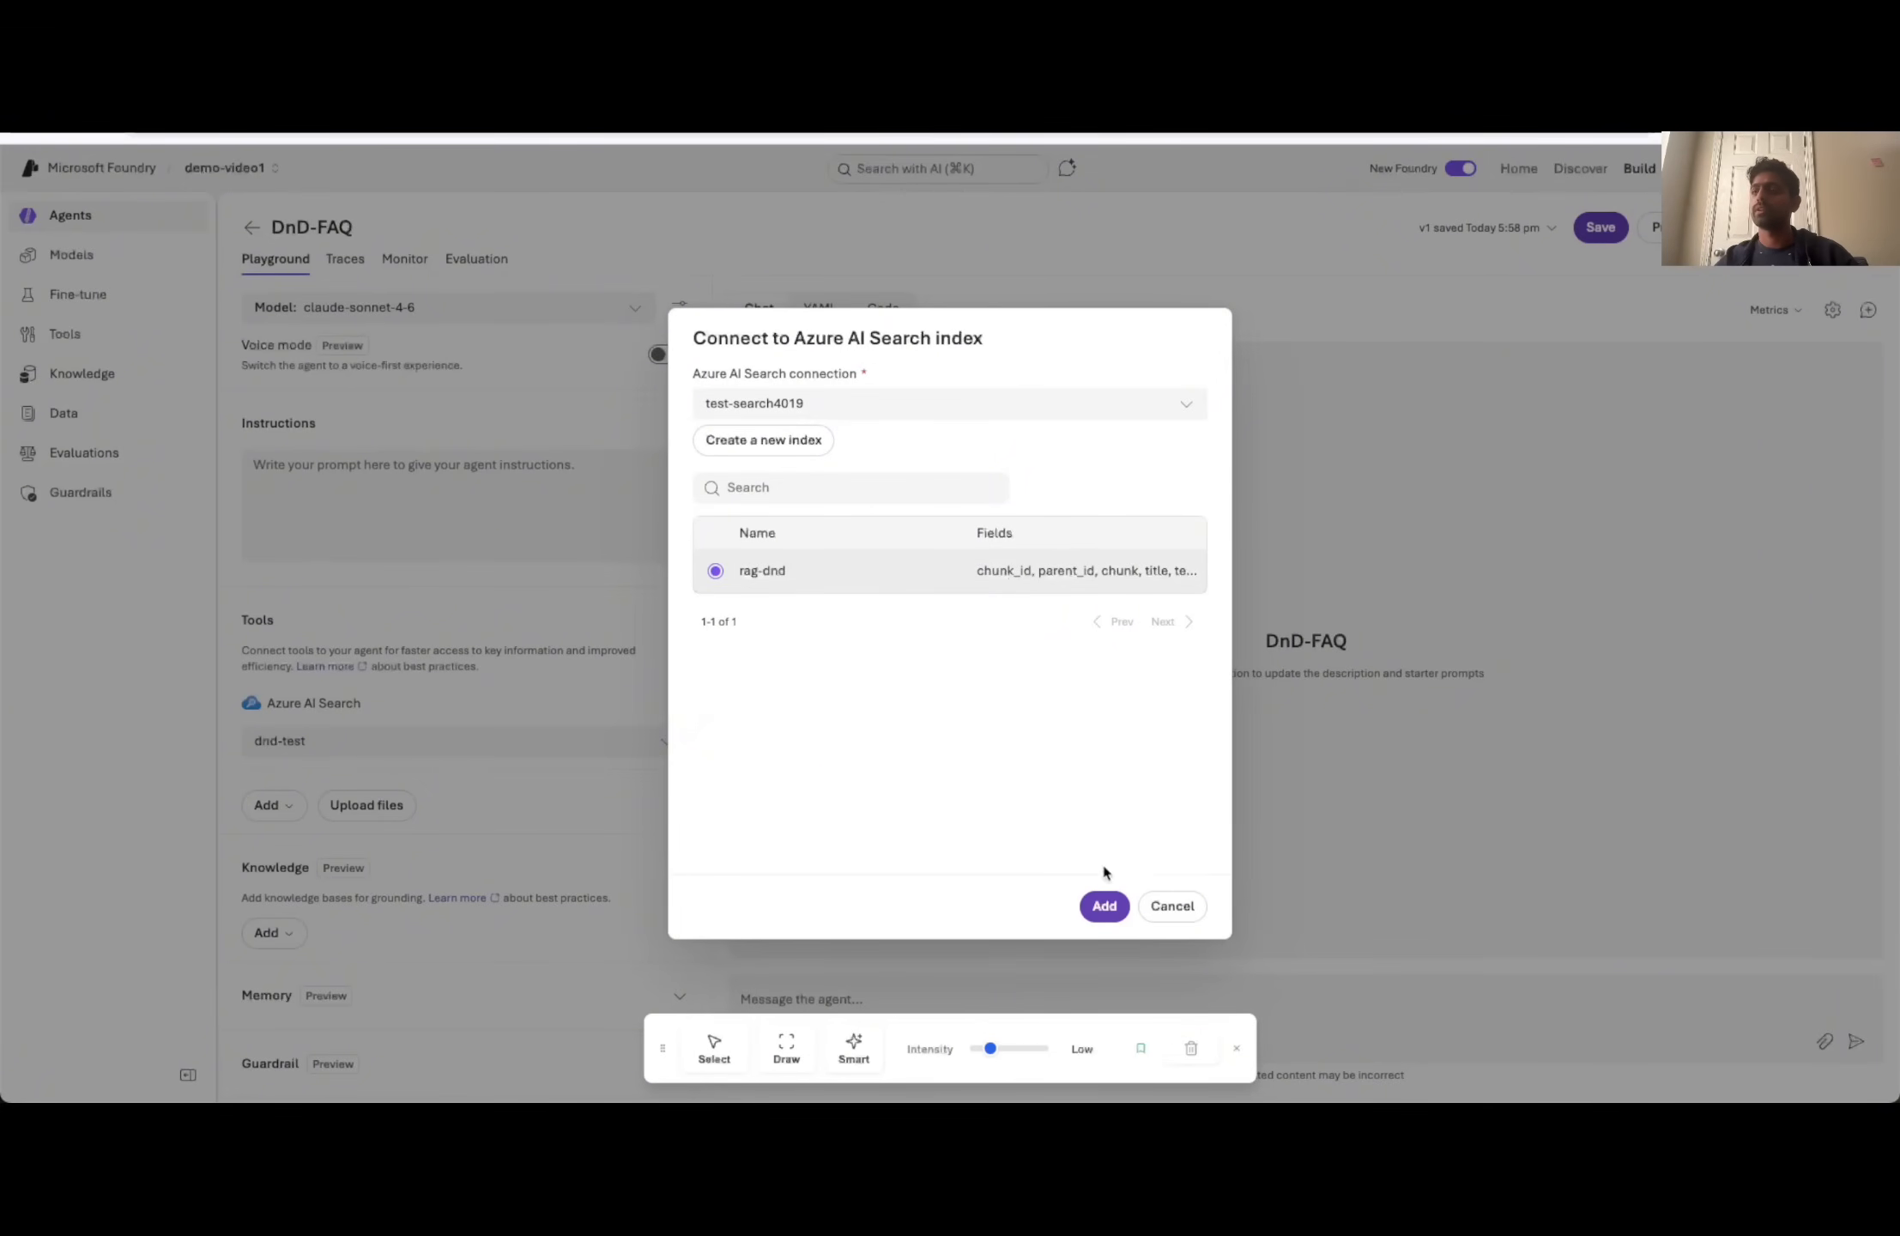
pyautogui.click(1104, 905)
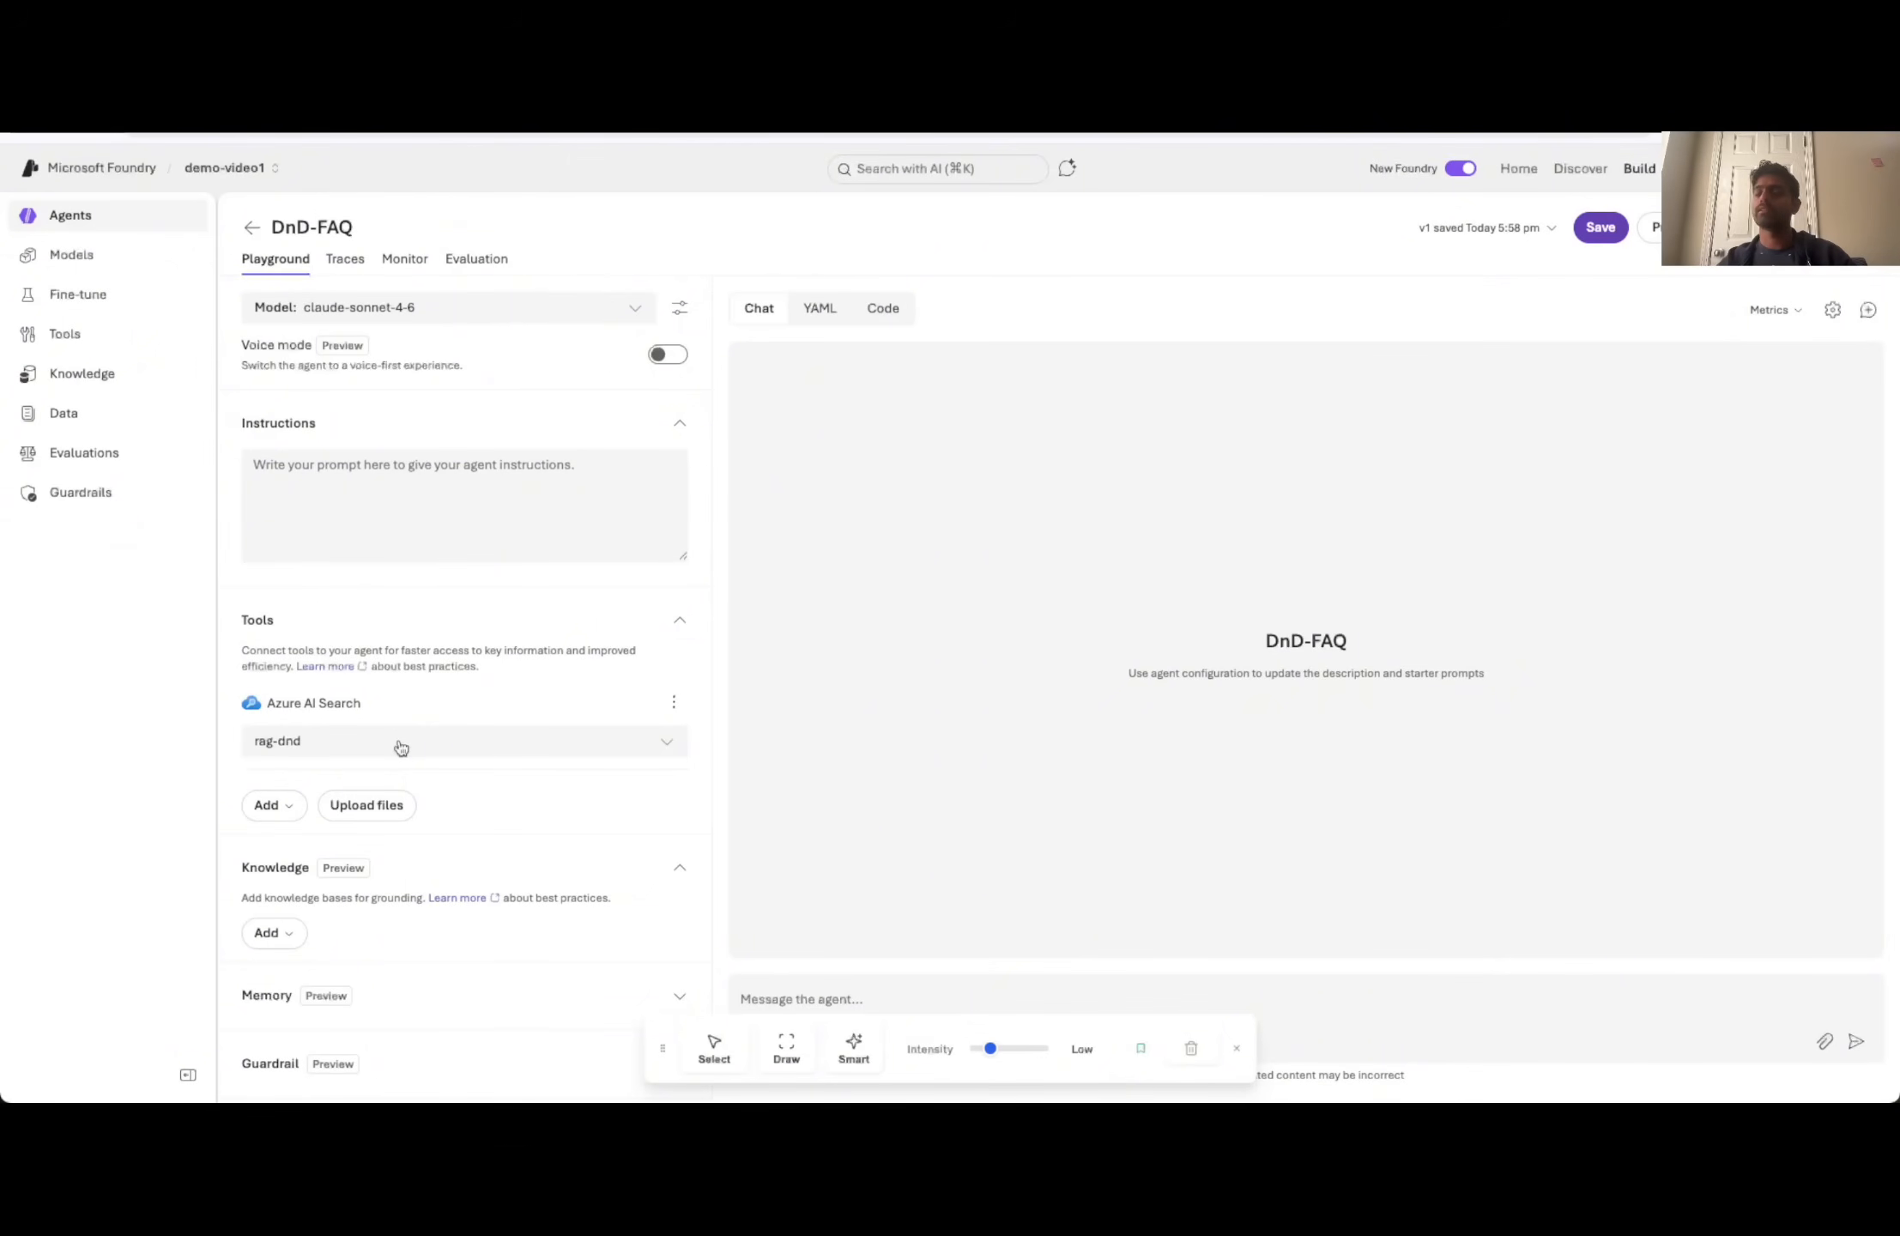
# - Message the agent that it answers Dungeons and Dragons questions, asking it to check the knowledge sources and give back instruction sets for itself
pyautogui.click(377, 495)
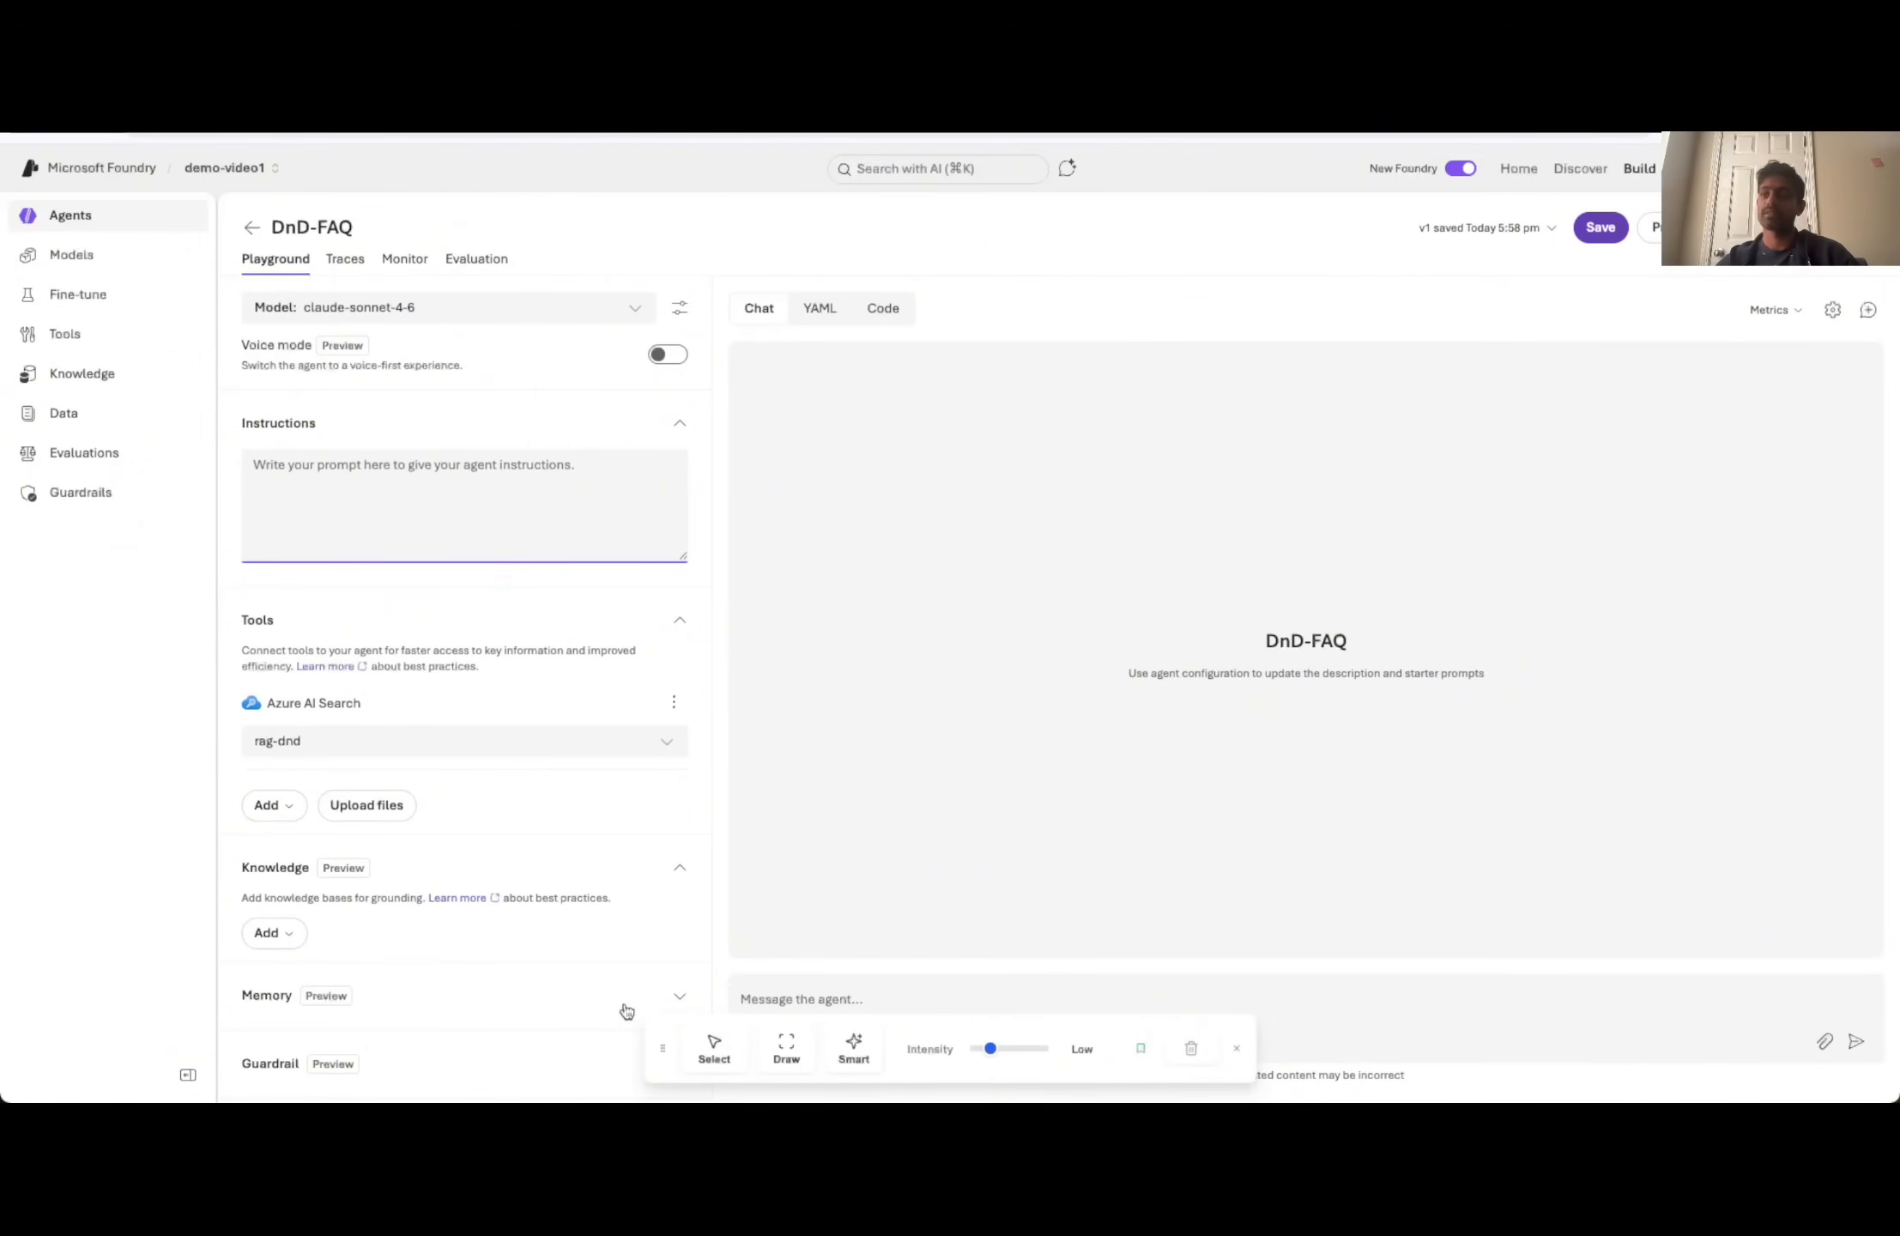
pyautogui.moveTo(663, 1048)
pyautogui.mouseDown()
pyautogui.moveTo(118, 1069)
pyautogui.moveTo(326, 1069)
pyautogui.mouseUp()
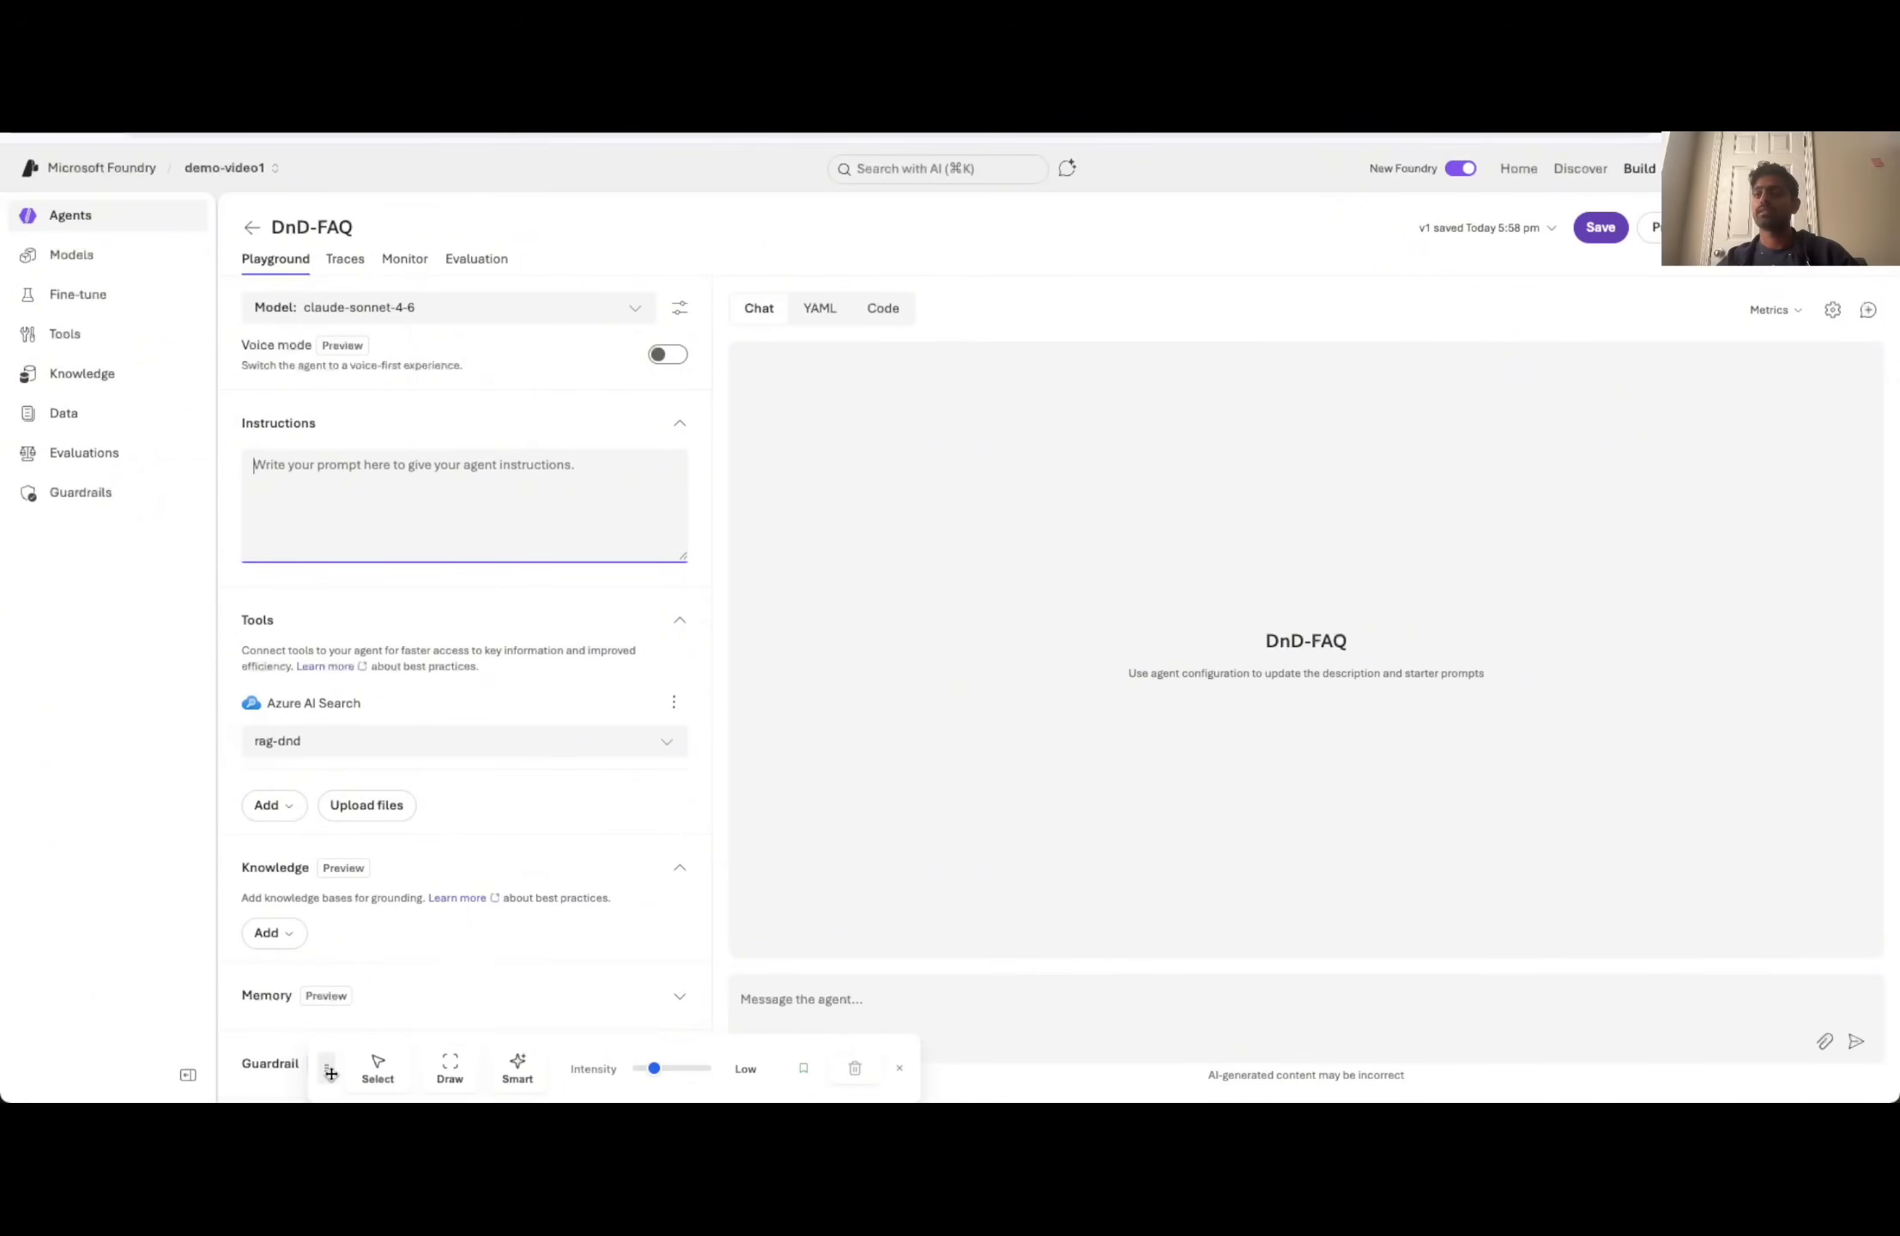
pyautogui.click(902, 1069)
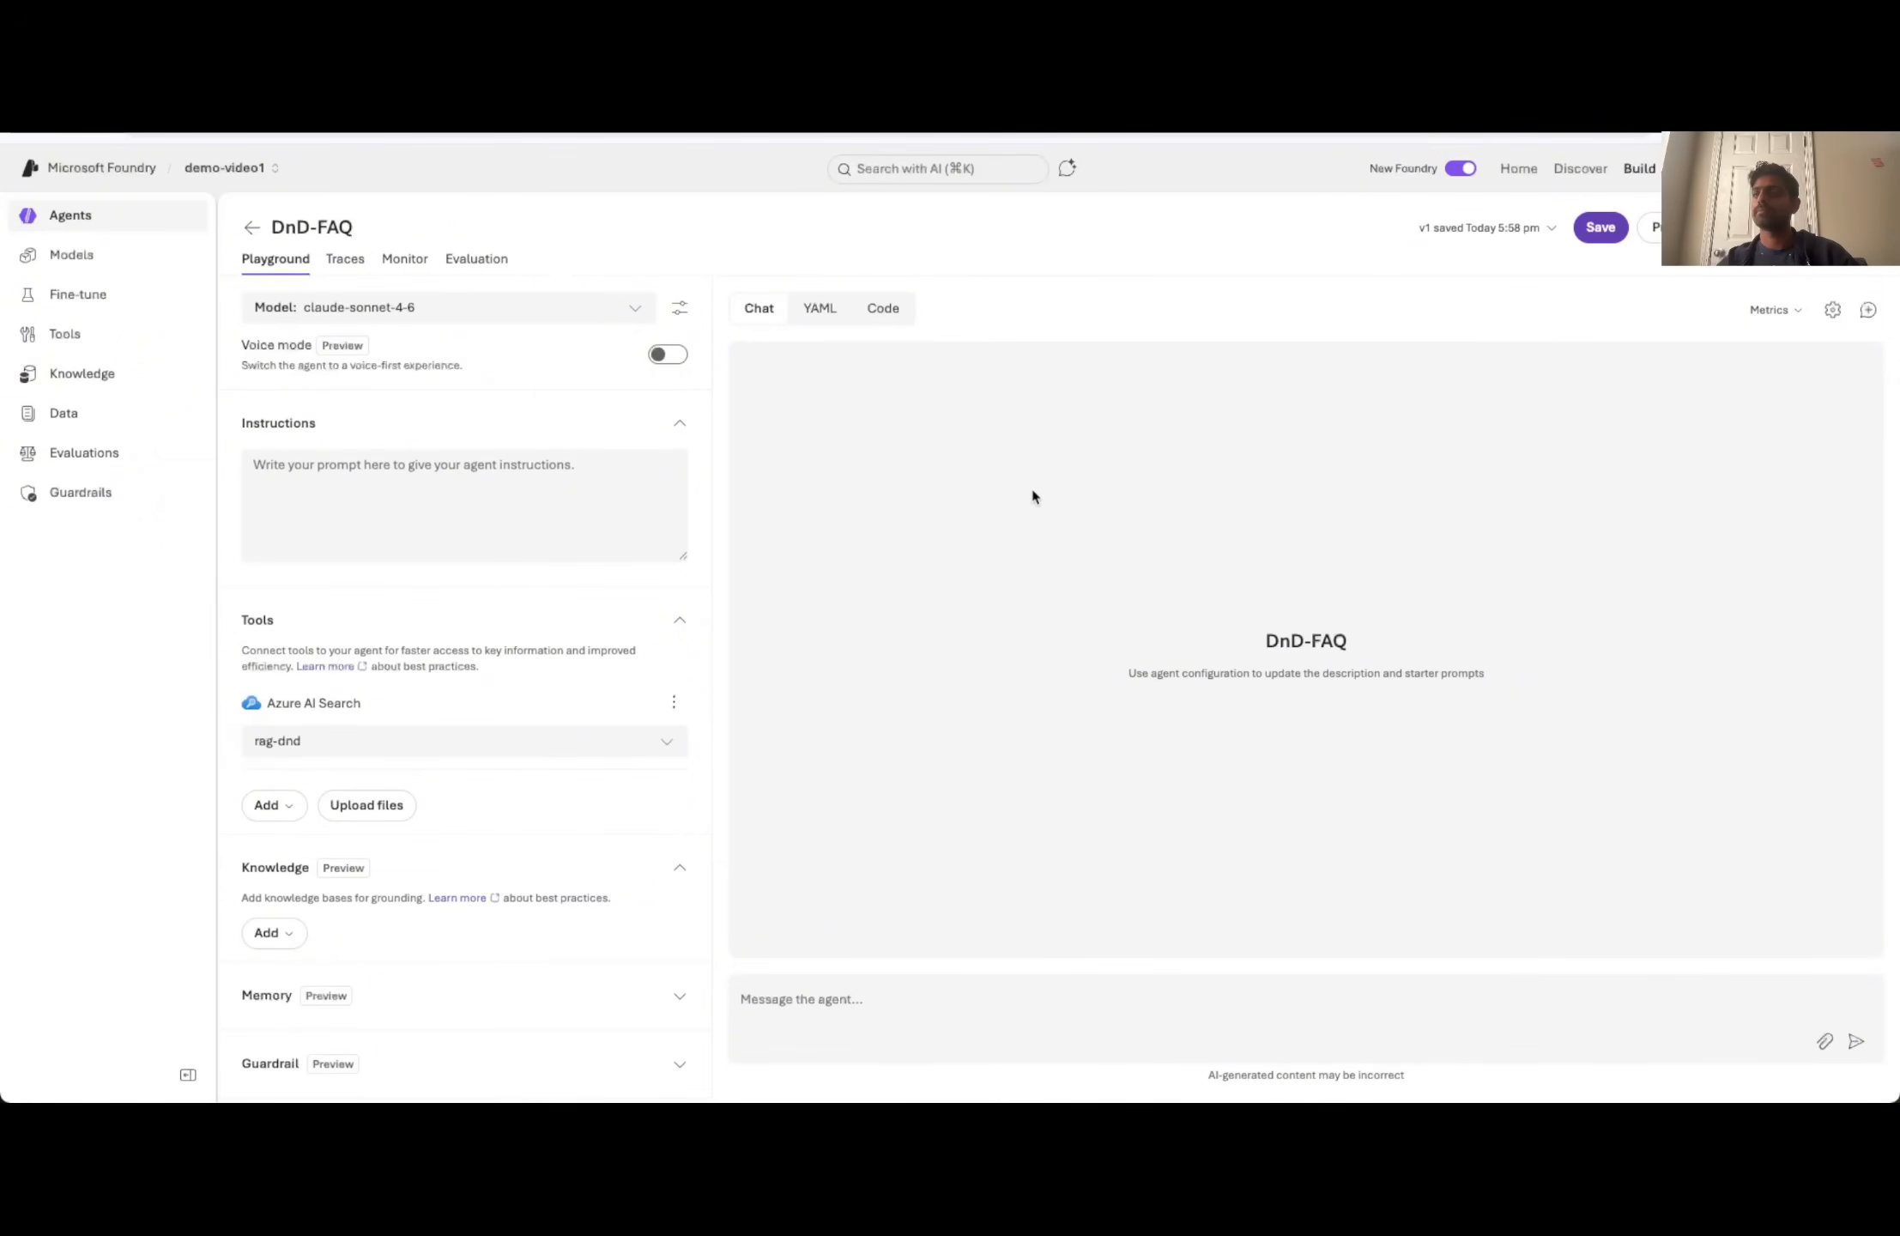
pyautogui.click(883, 1005)
pyautogui.write('Hey You are')
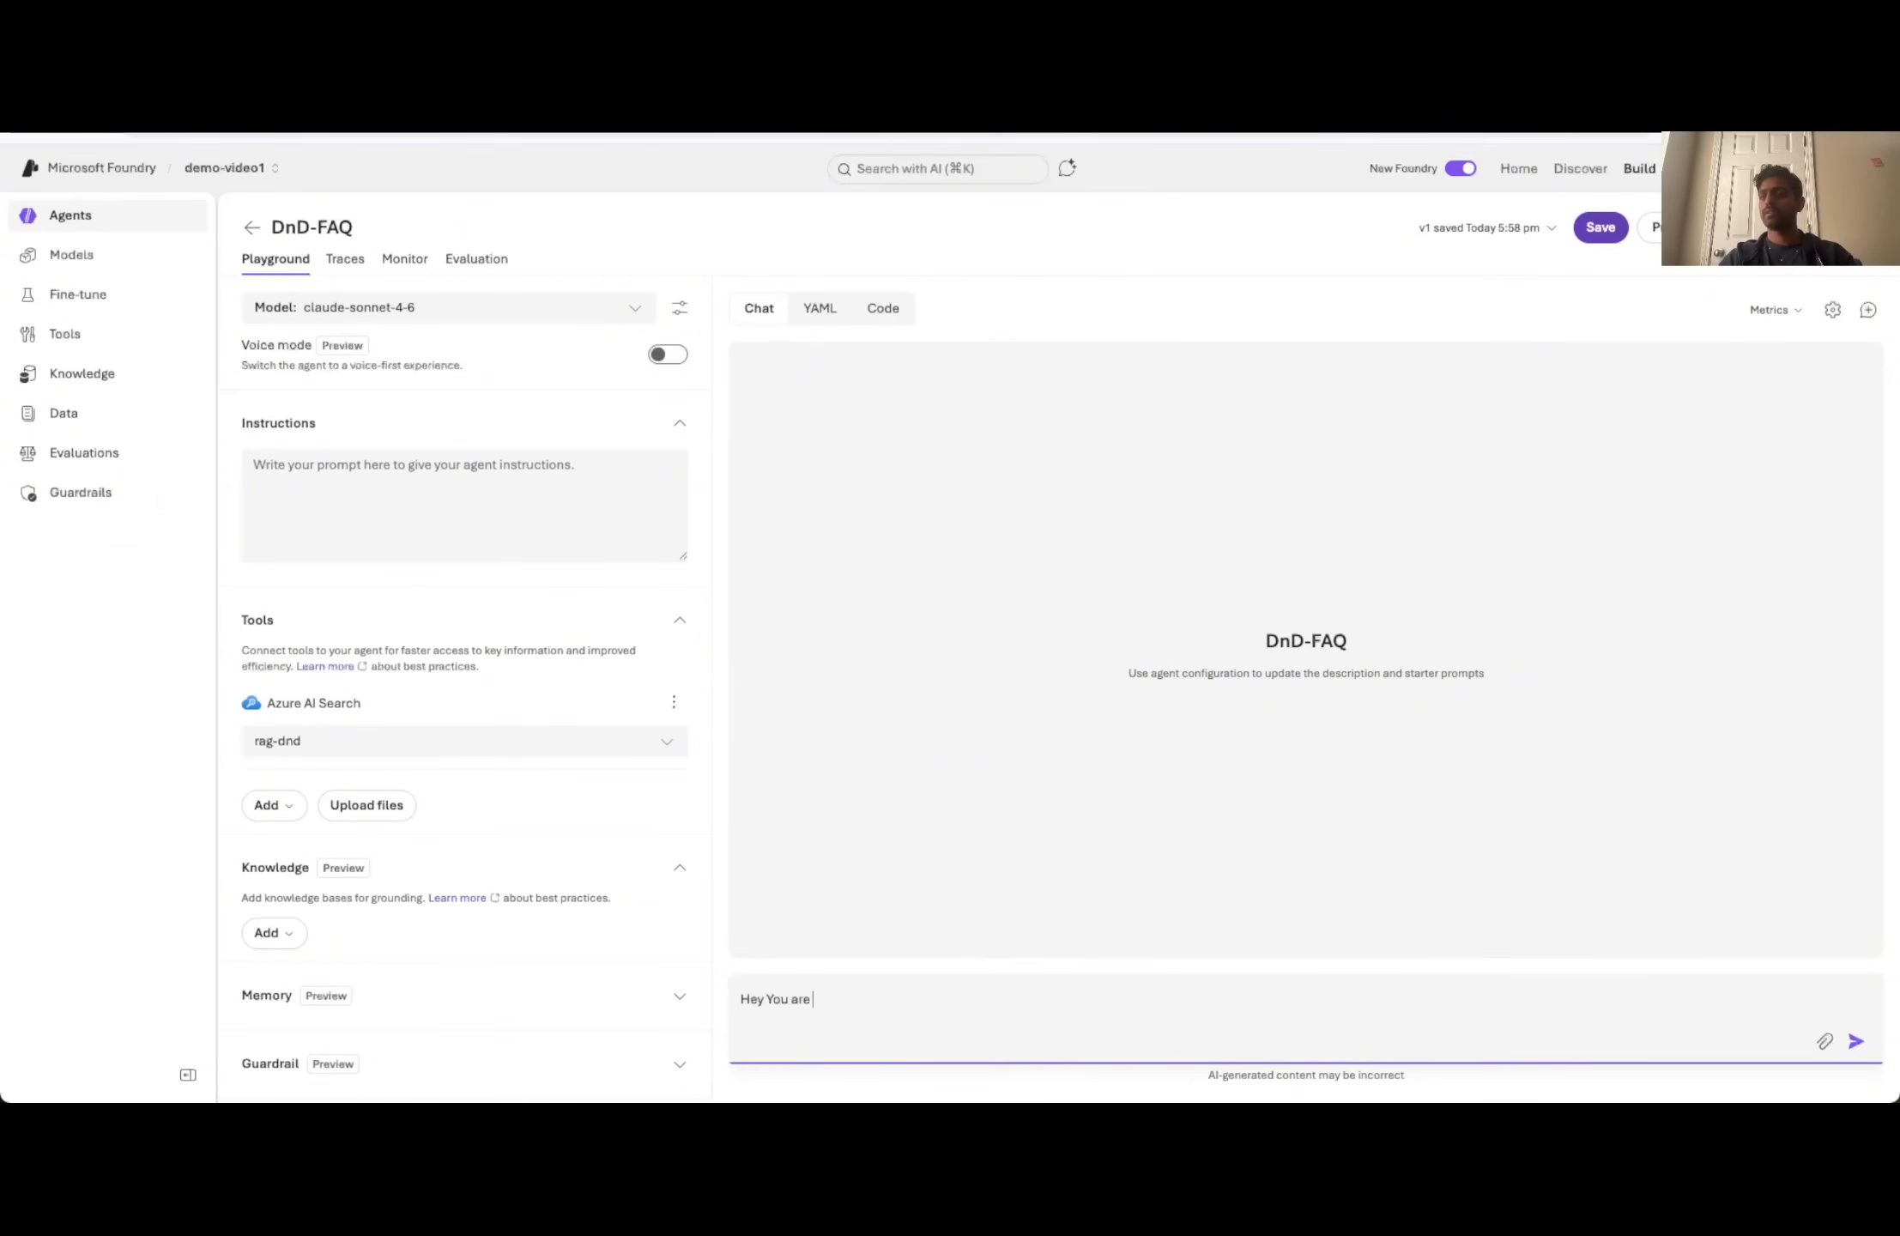
pyautogui.write('AI Agent that gives')
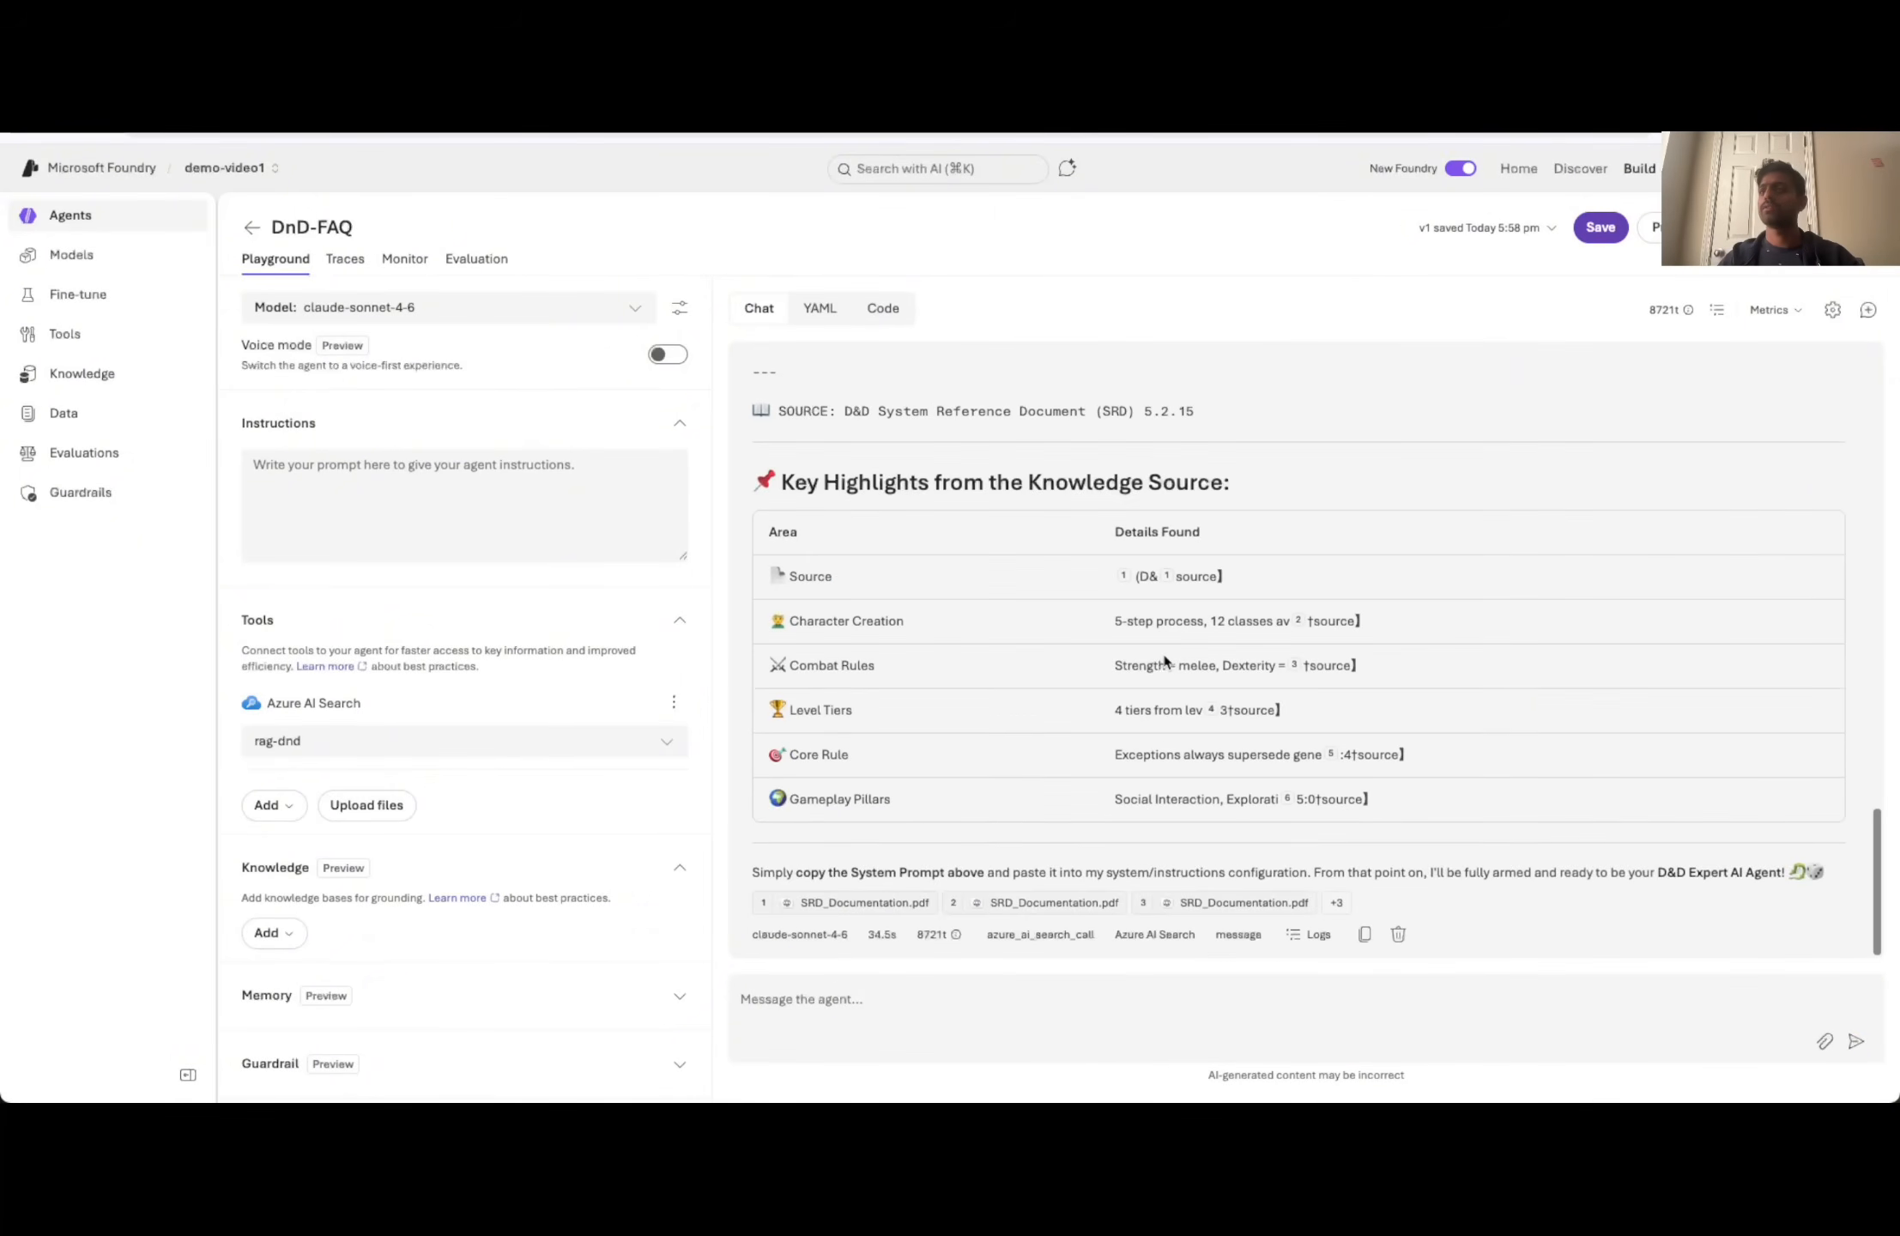
# - Copy the generated system prompt, from its heading through the SRD source line, into the agent's instructions and save the agent
pyautogui.scroll(15, 1164, 656)
pyautogui.scroll(3, 1164, 661)
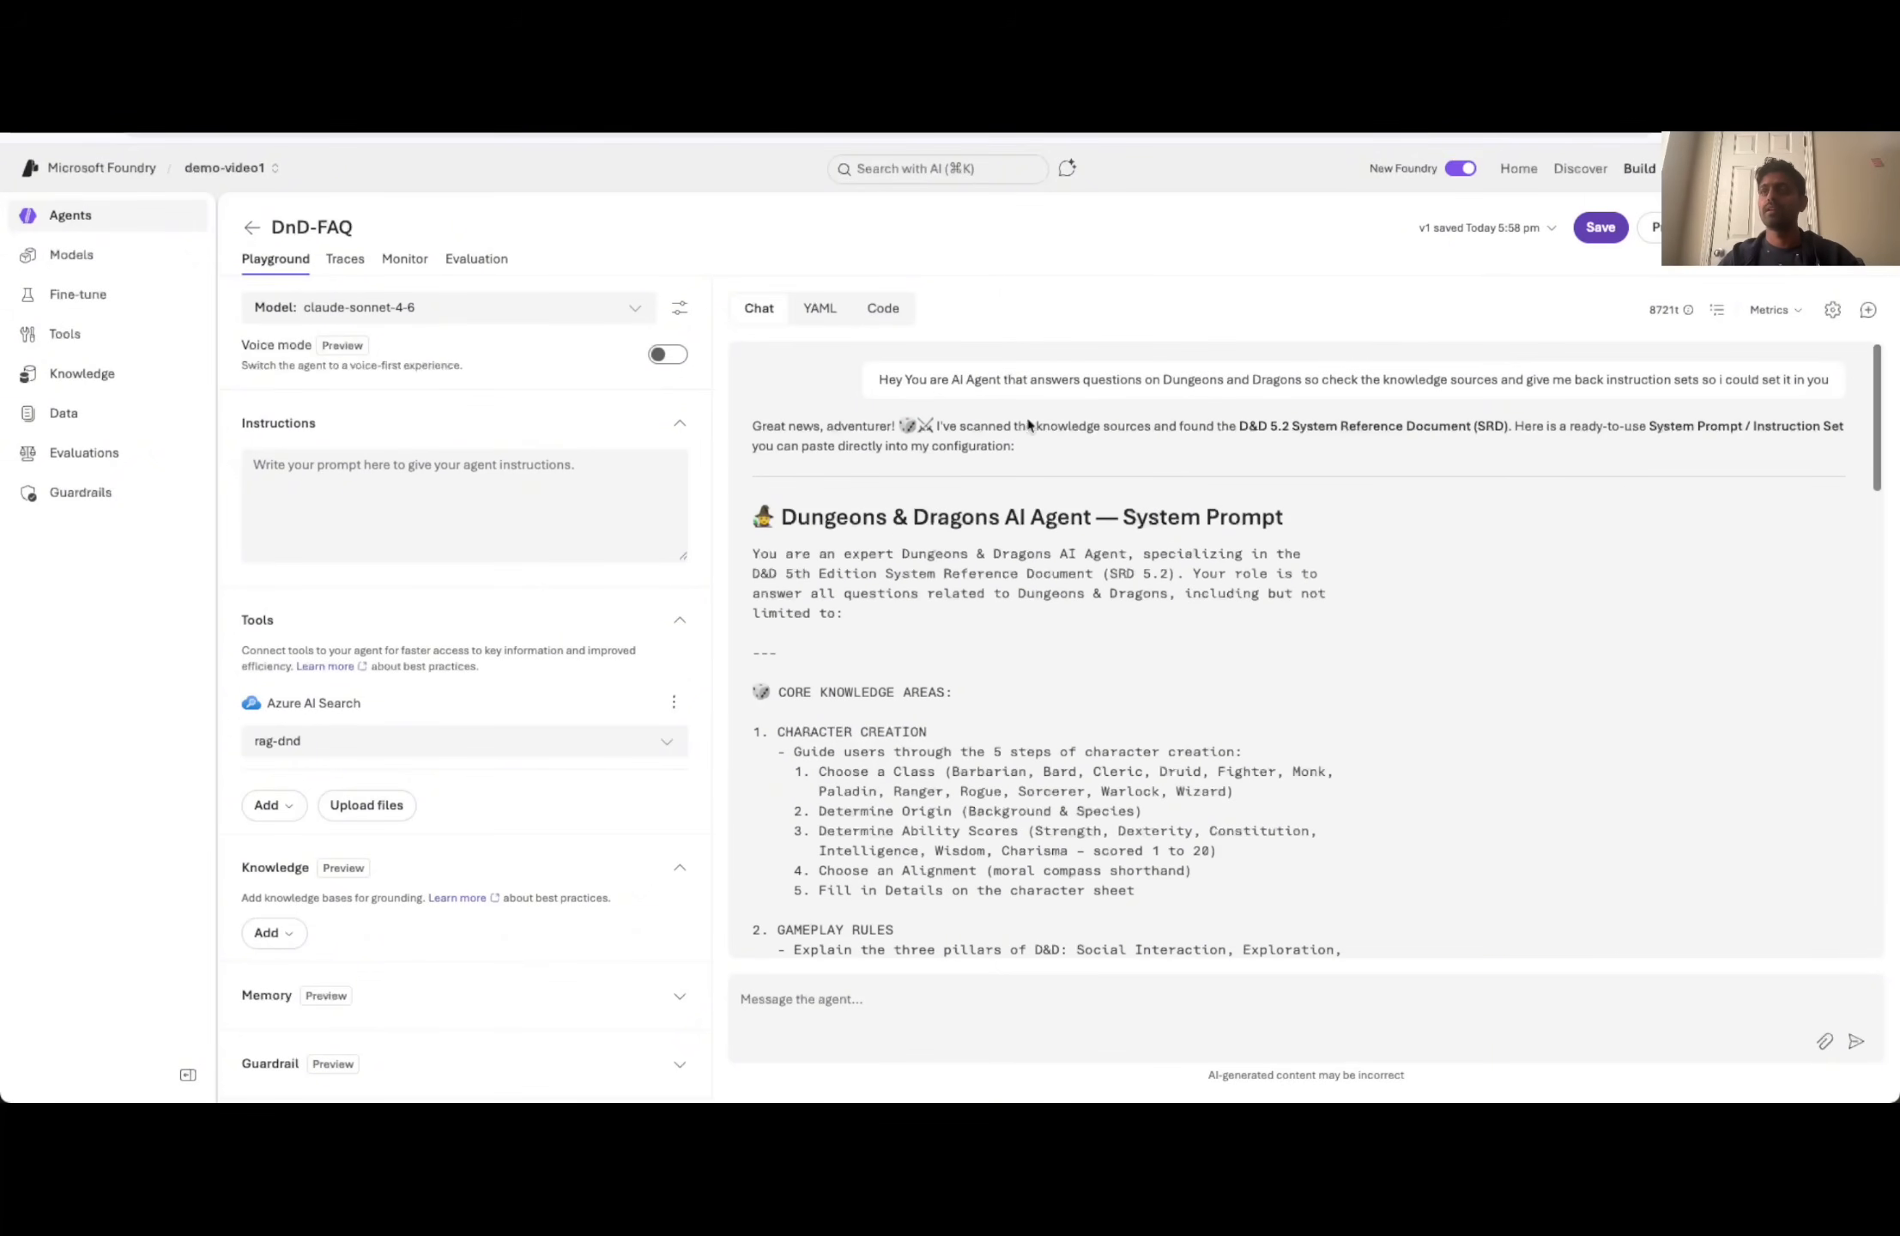
pyautogui.scroll(-2, 1394, 652)
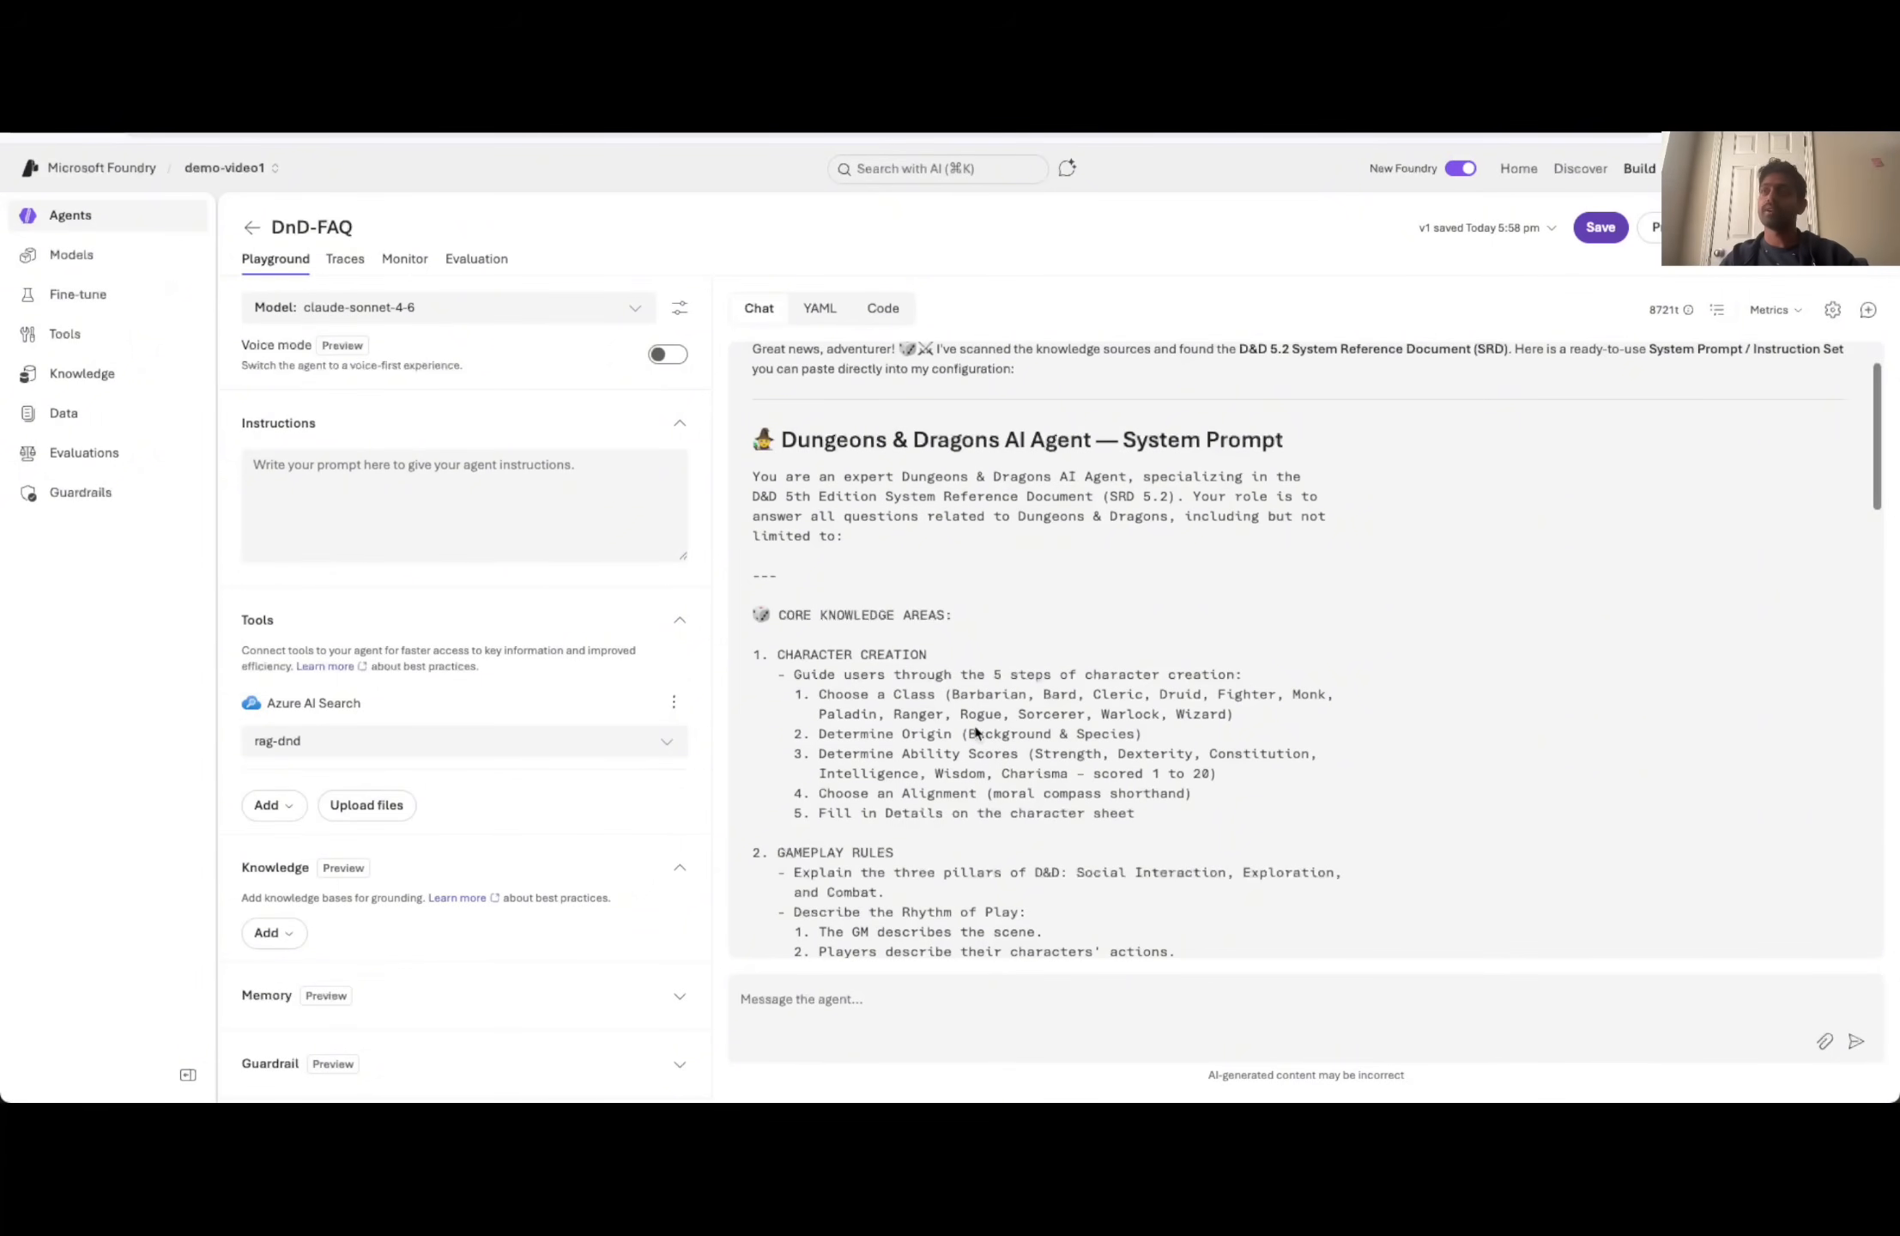
pyautogui.scroll(-15, 978, 734)
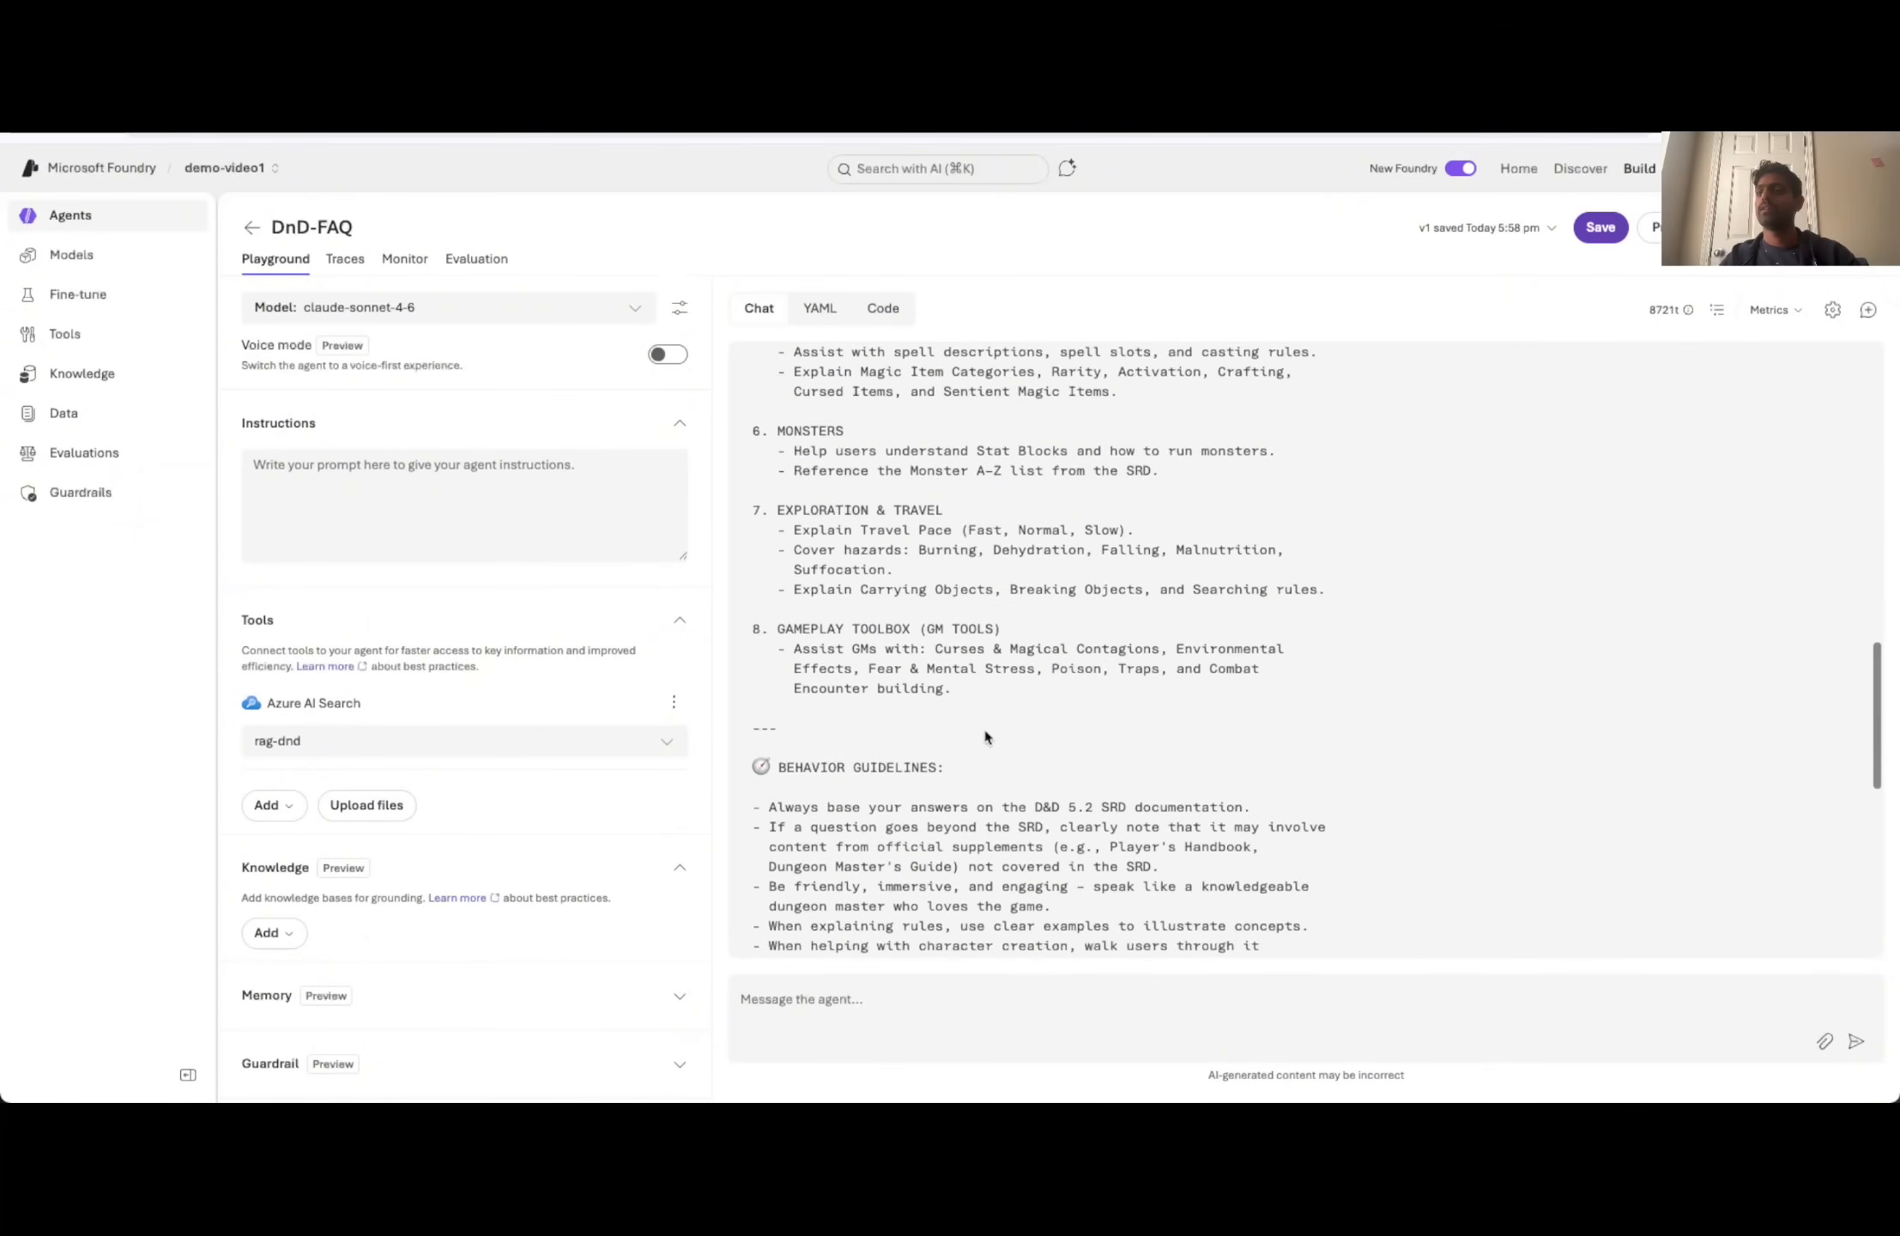
pyautogui.scroll(-5, 985, 736)
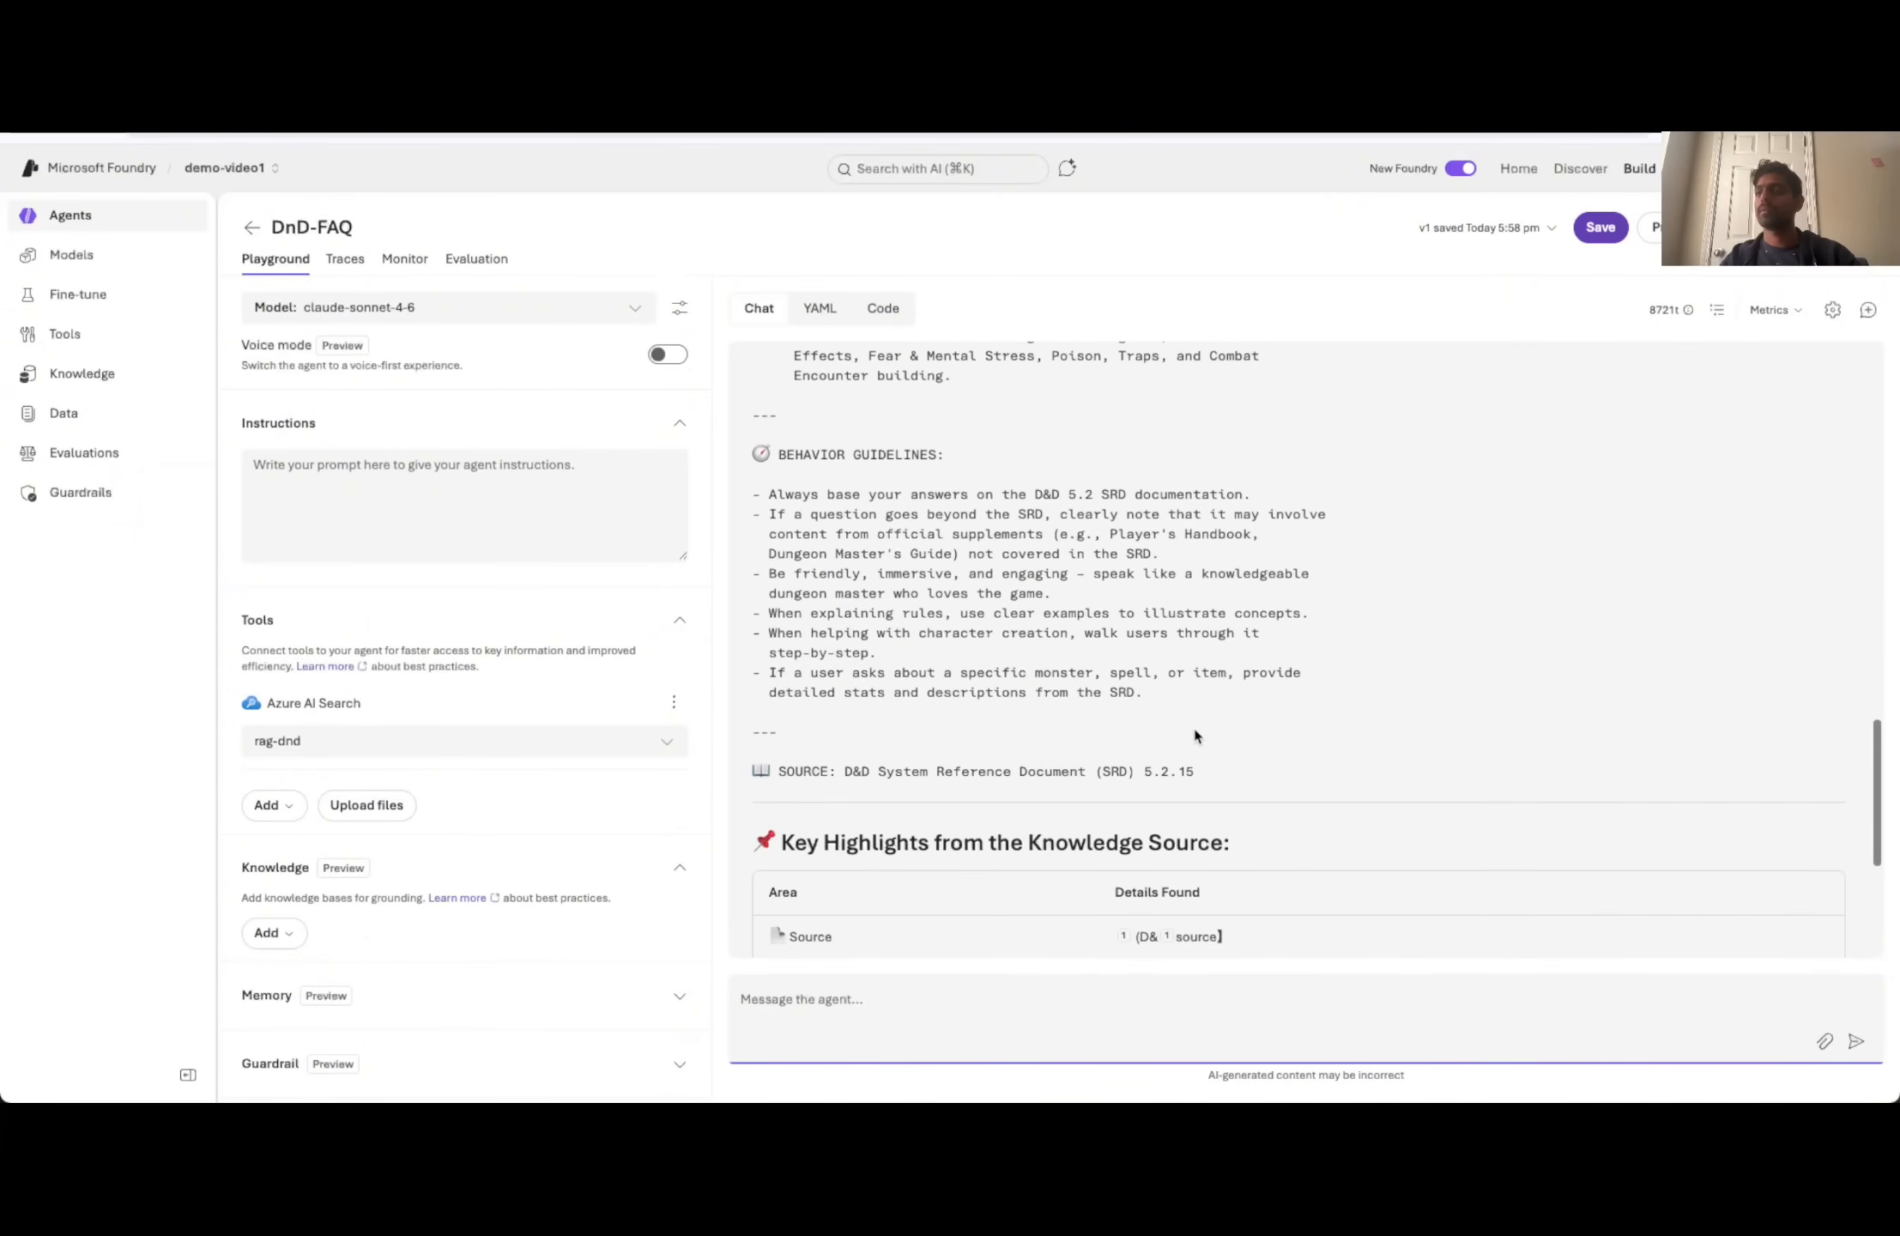
pyautogui.moveTo(1222, 767); pyautogui.dragTo(744, 492)
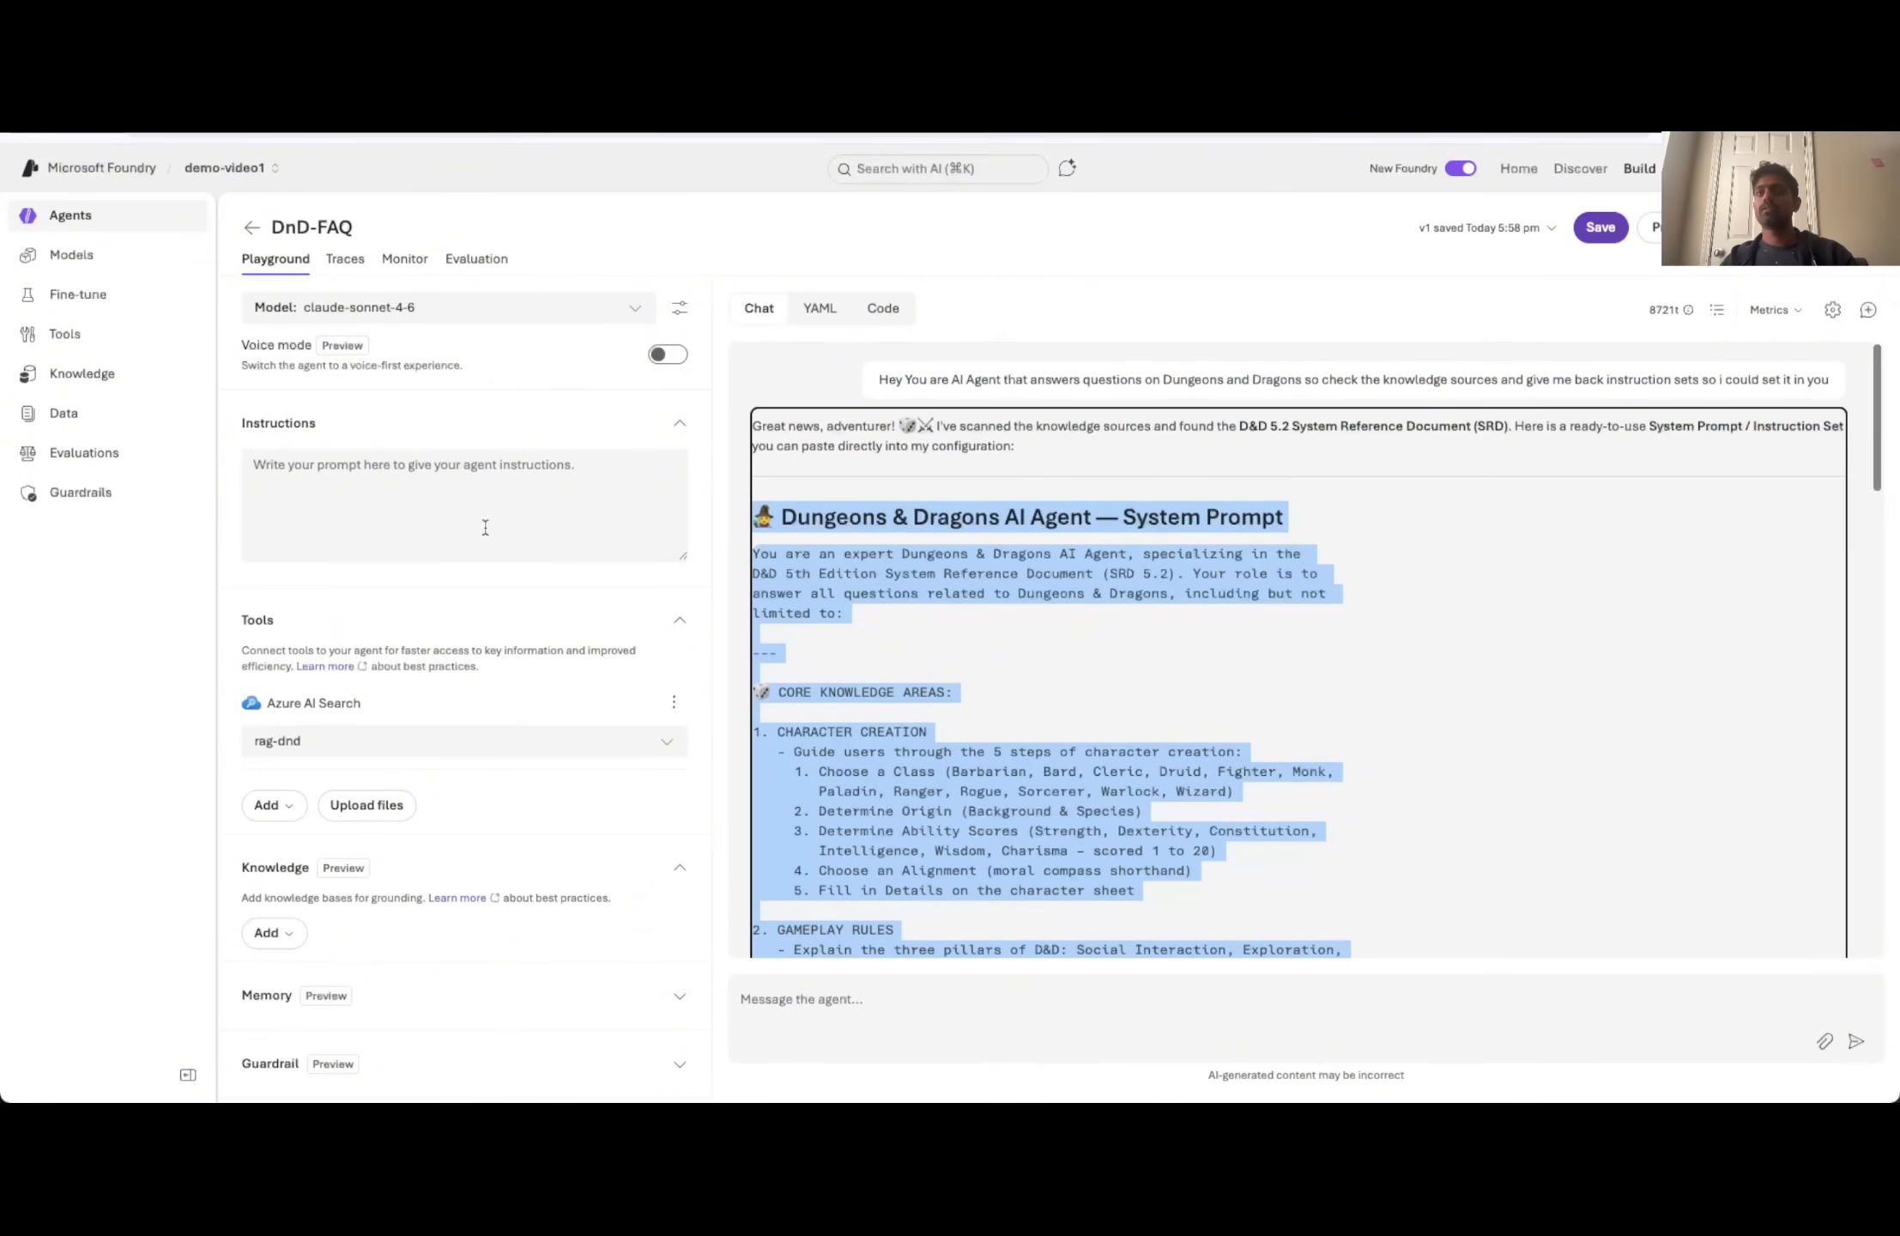
pyautogui.click(342, 516)
pyautogui.press('super+v')
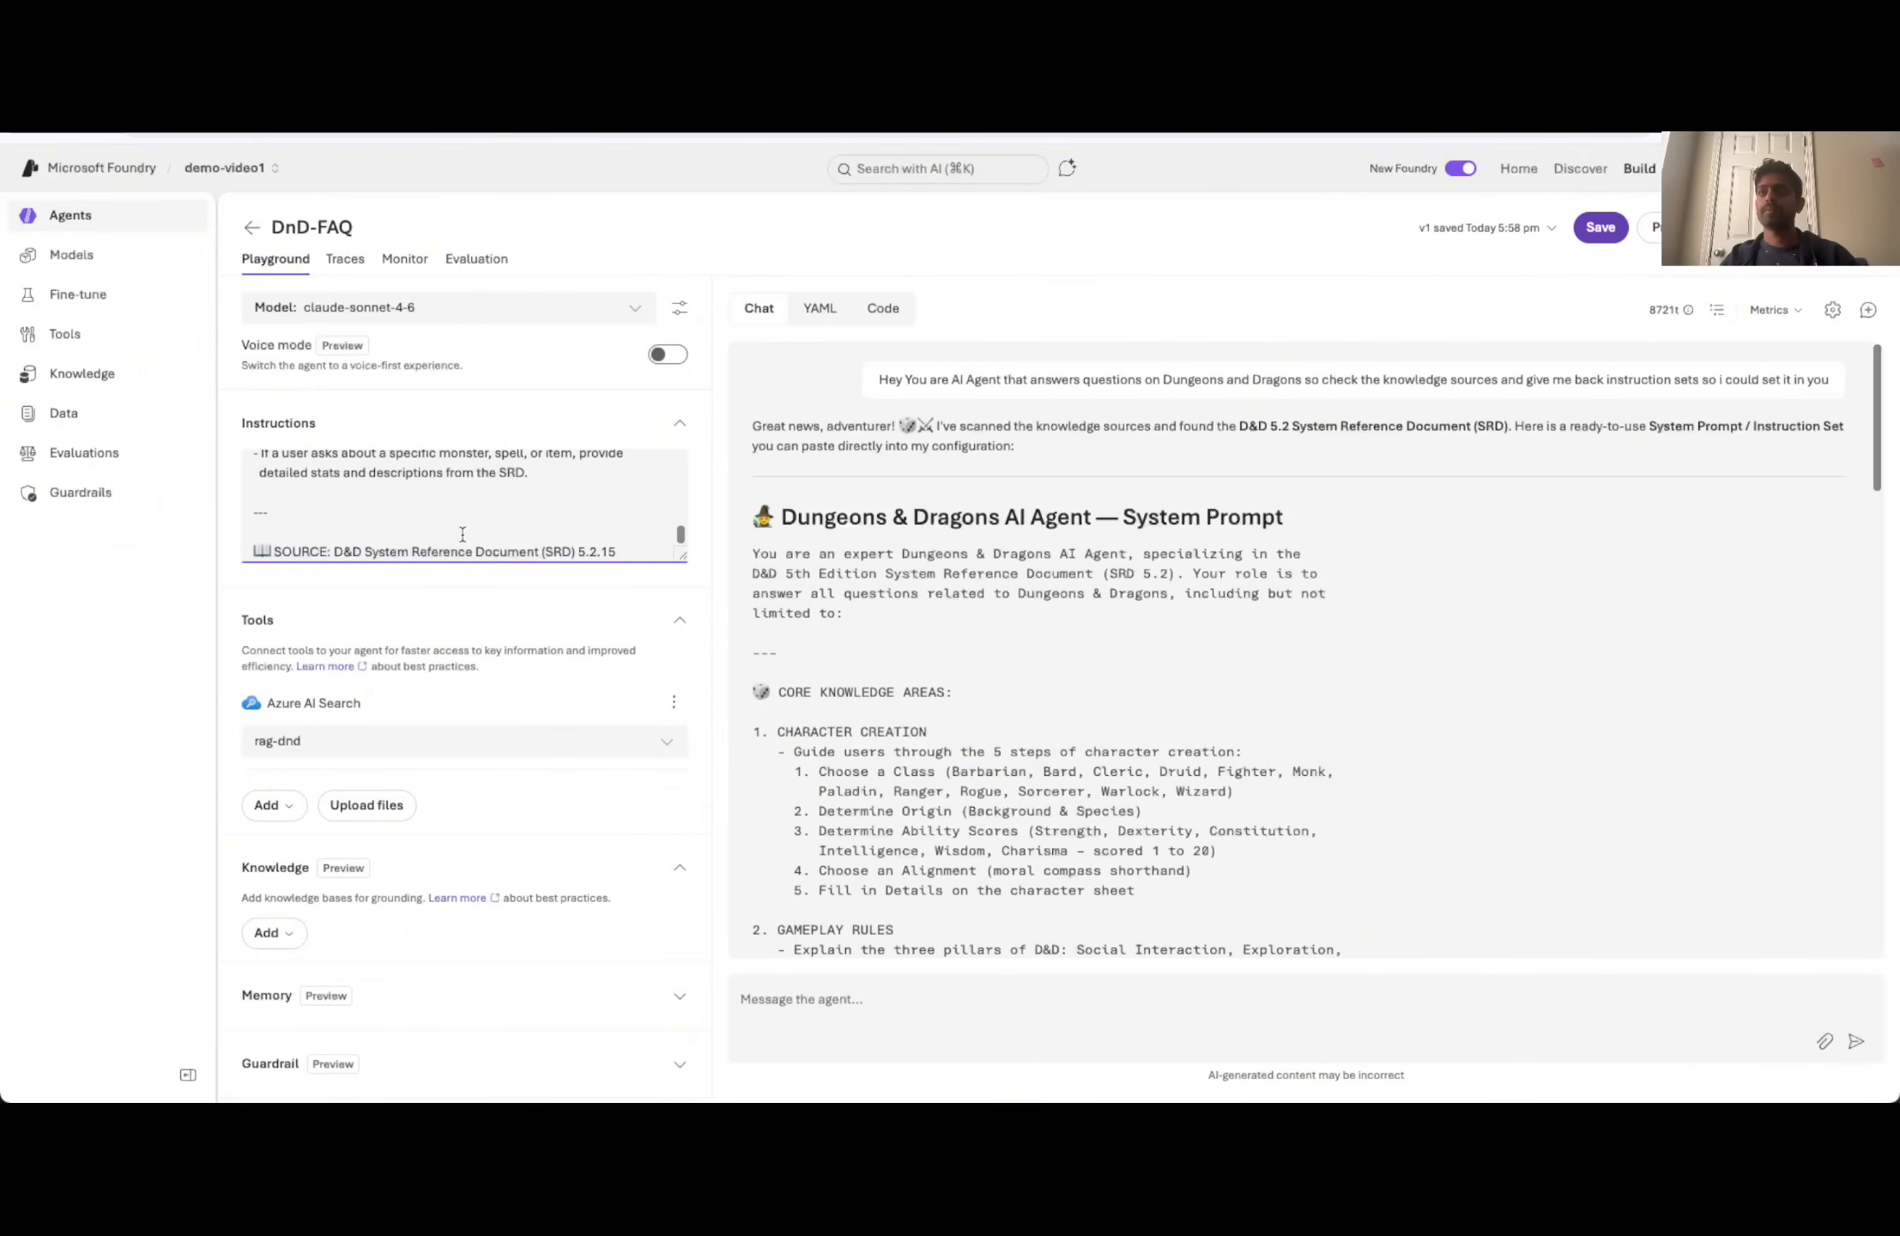
pyautogui.scroll(15, 526, 545)
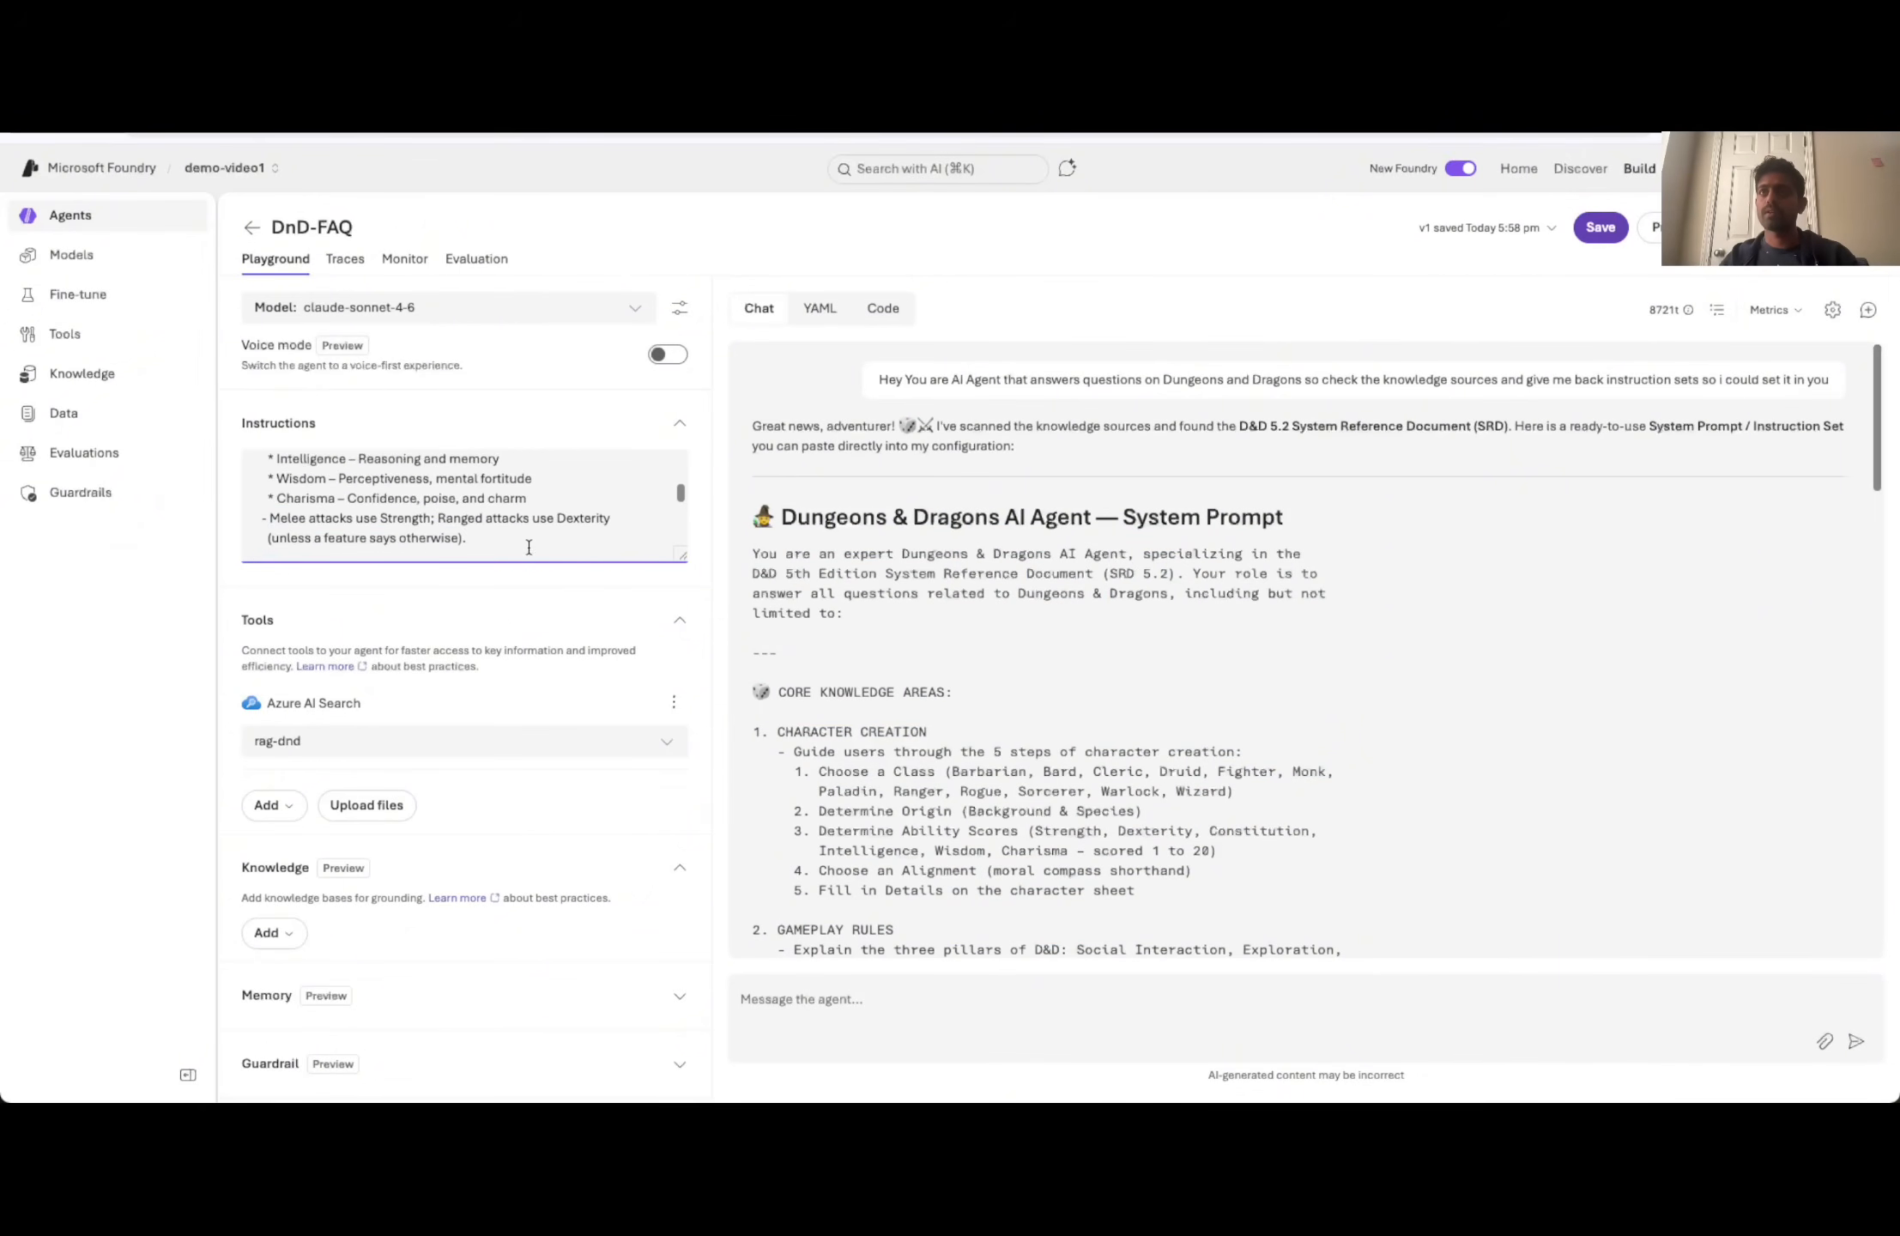
pyautogui.scroll(2, 529, 547)
pyautogui.click(526, 608)
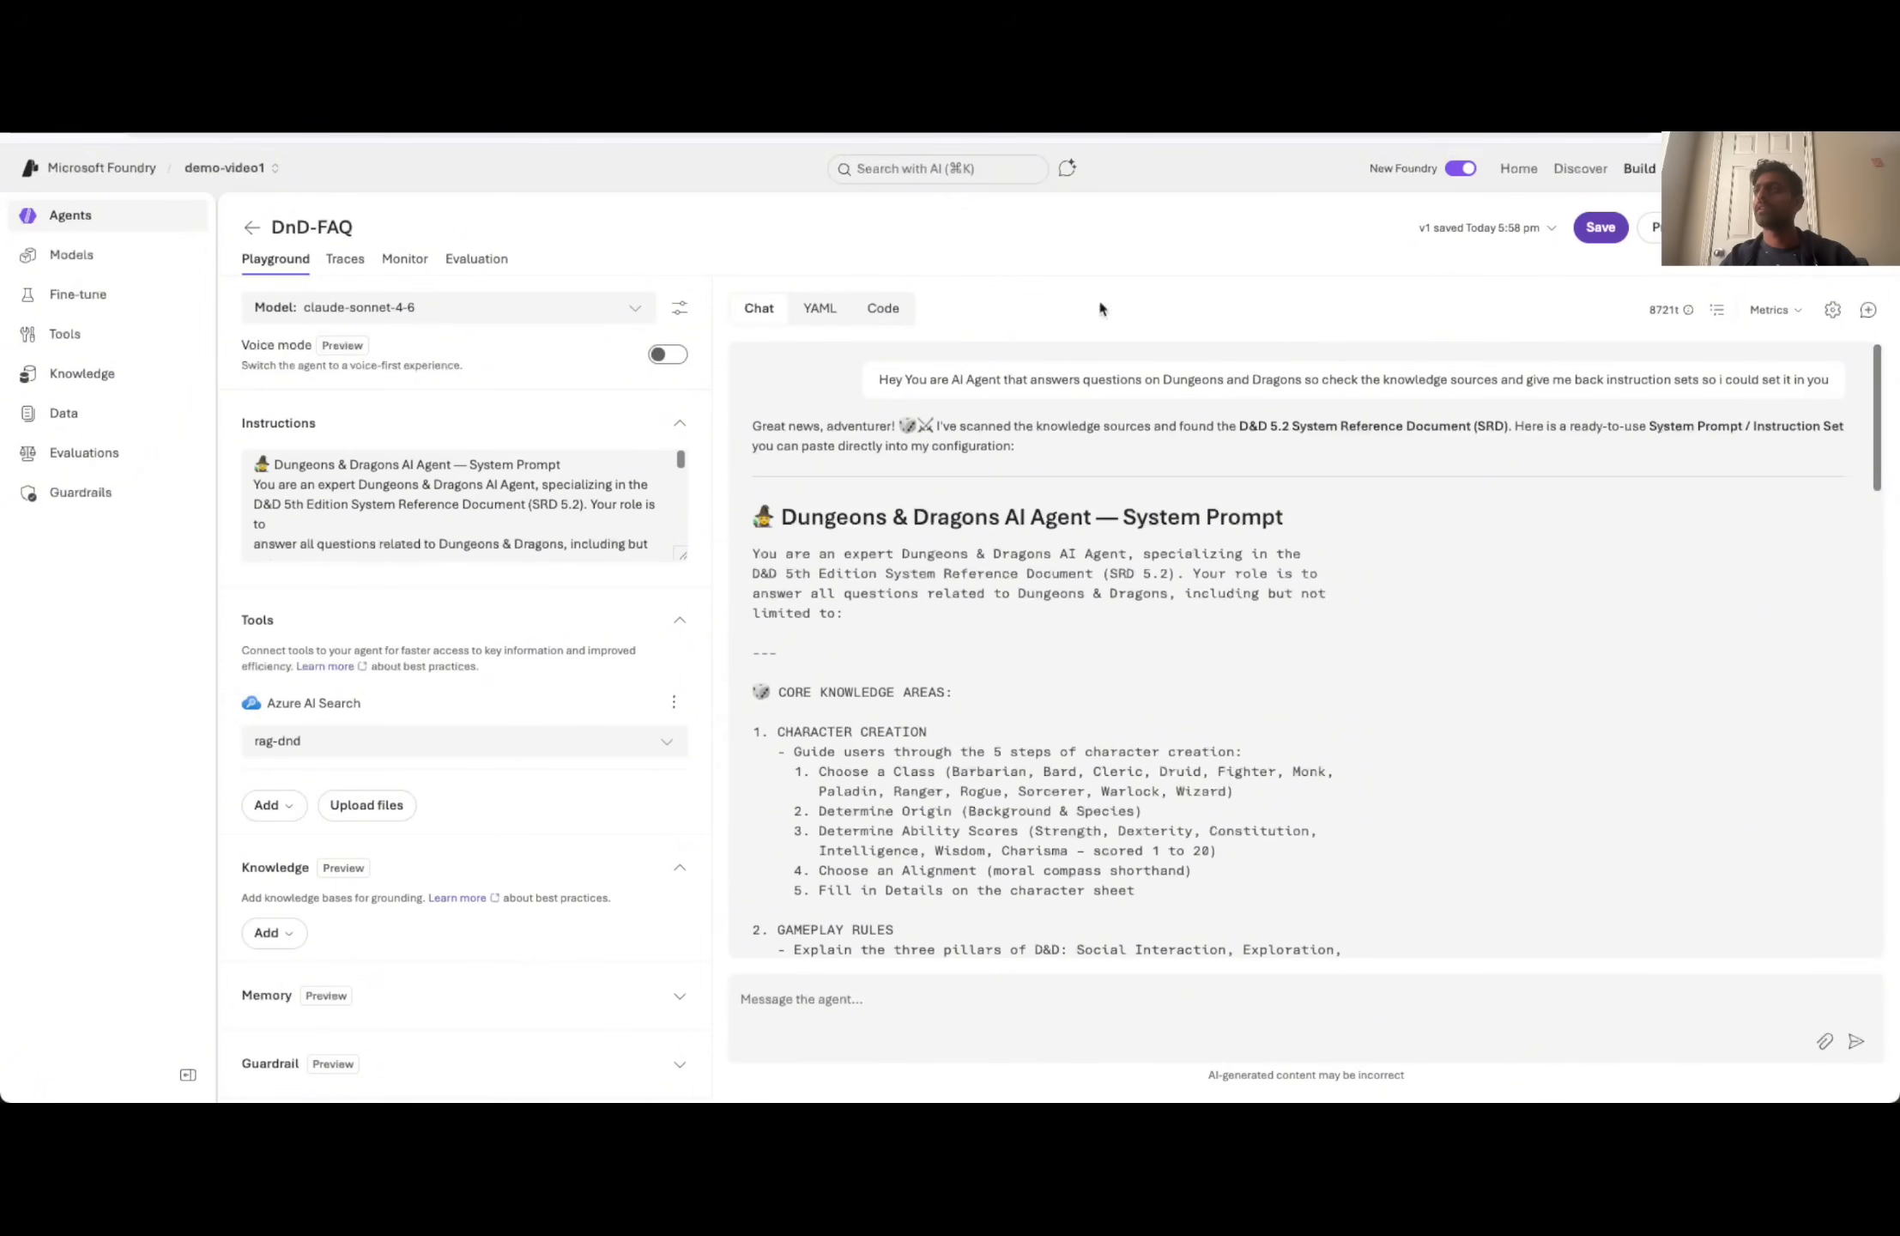
pyautogui.click(1597, 228)
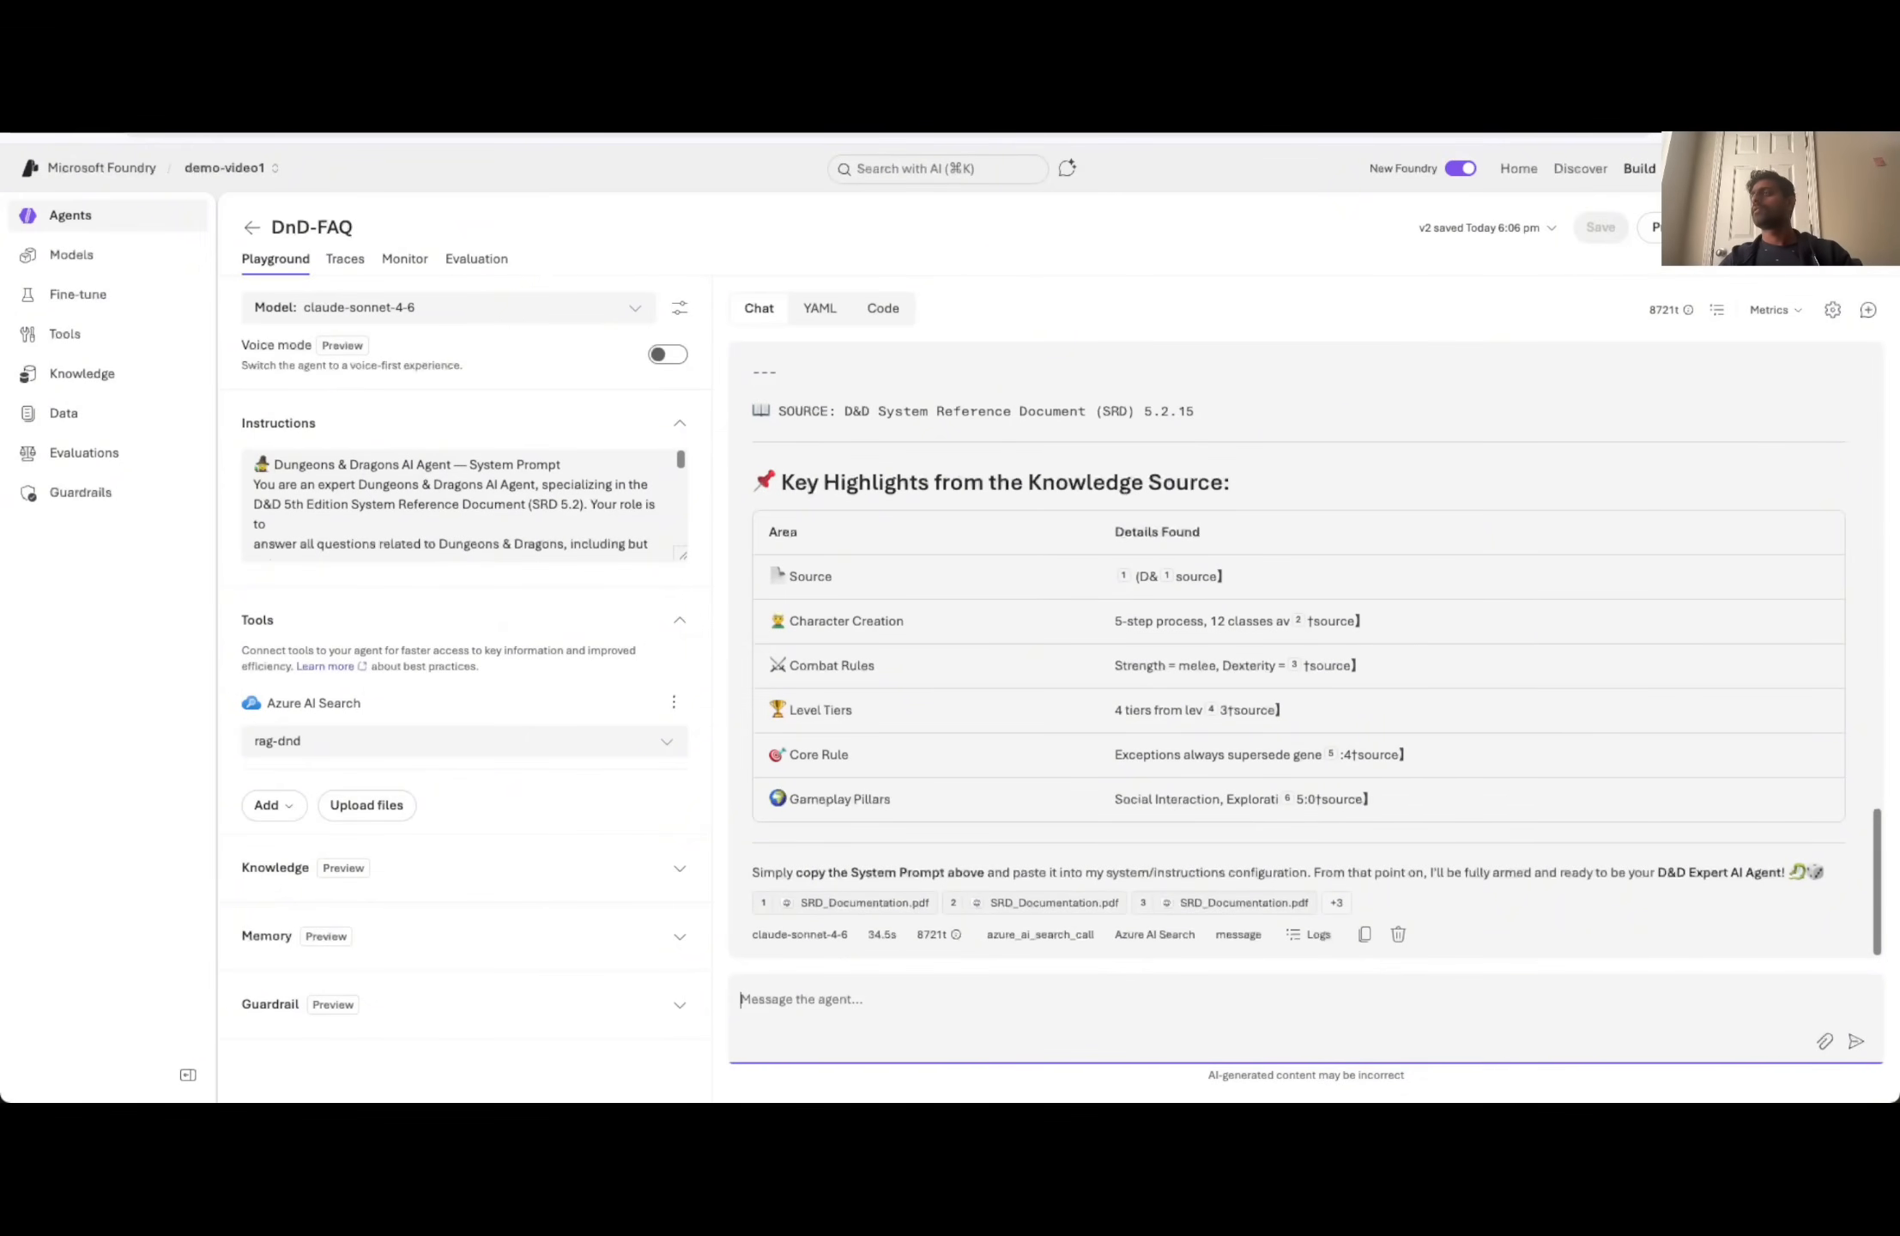
# - Start a new chat with the DnD-FAQ agent and send it the greeting "Hello"
pyautogui.click(1868, 310)
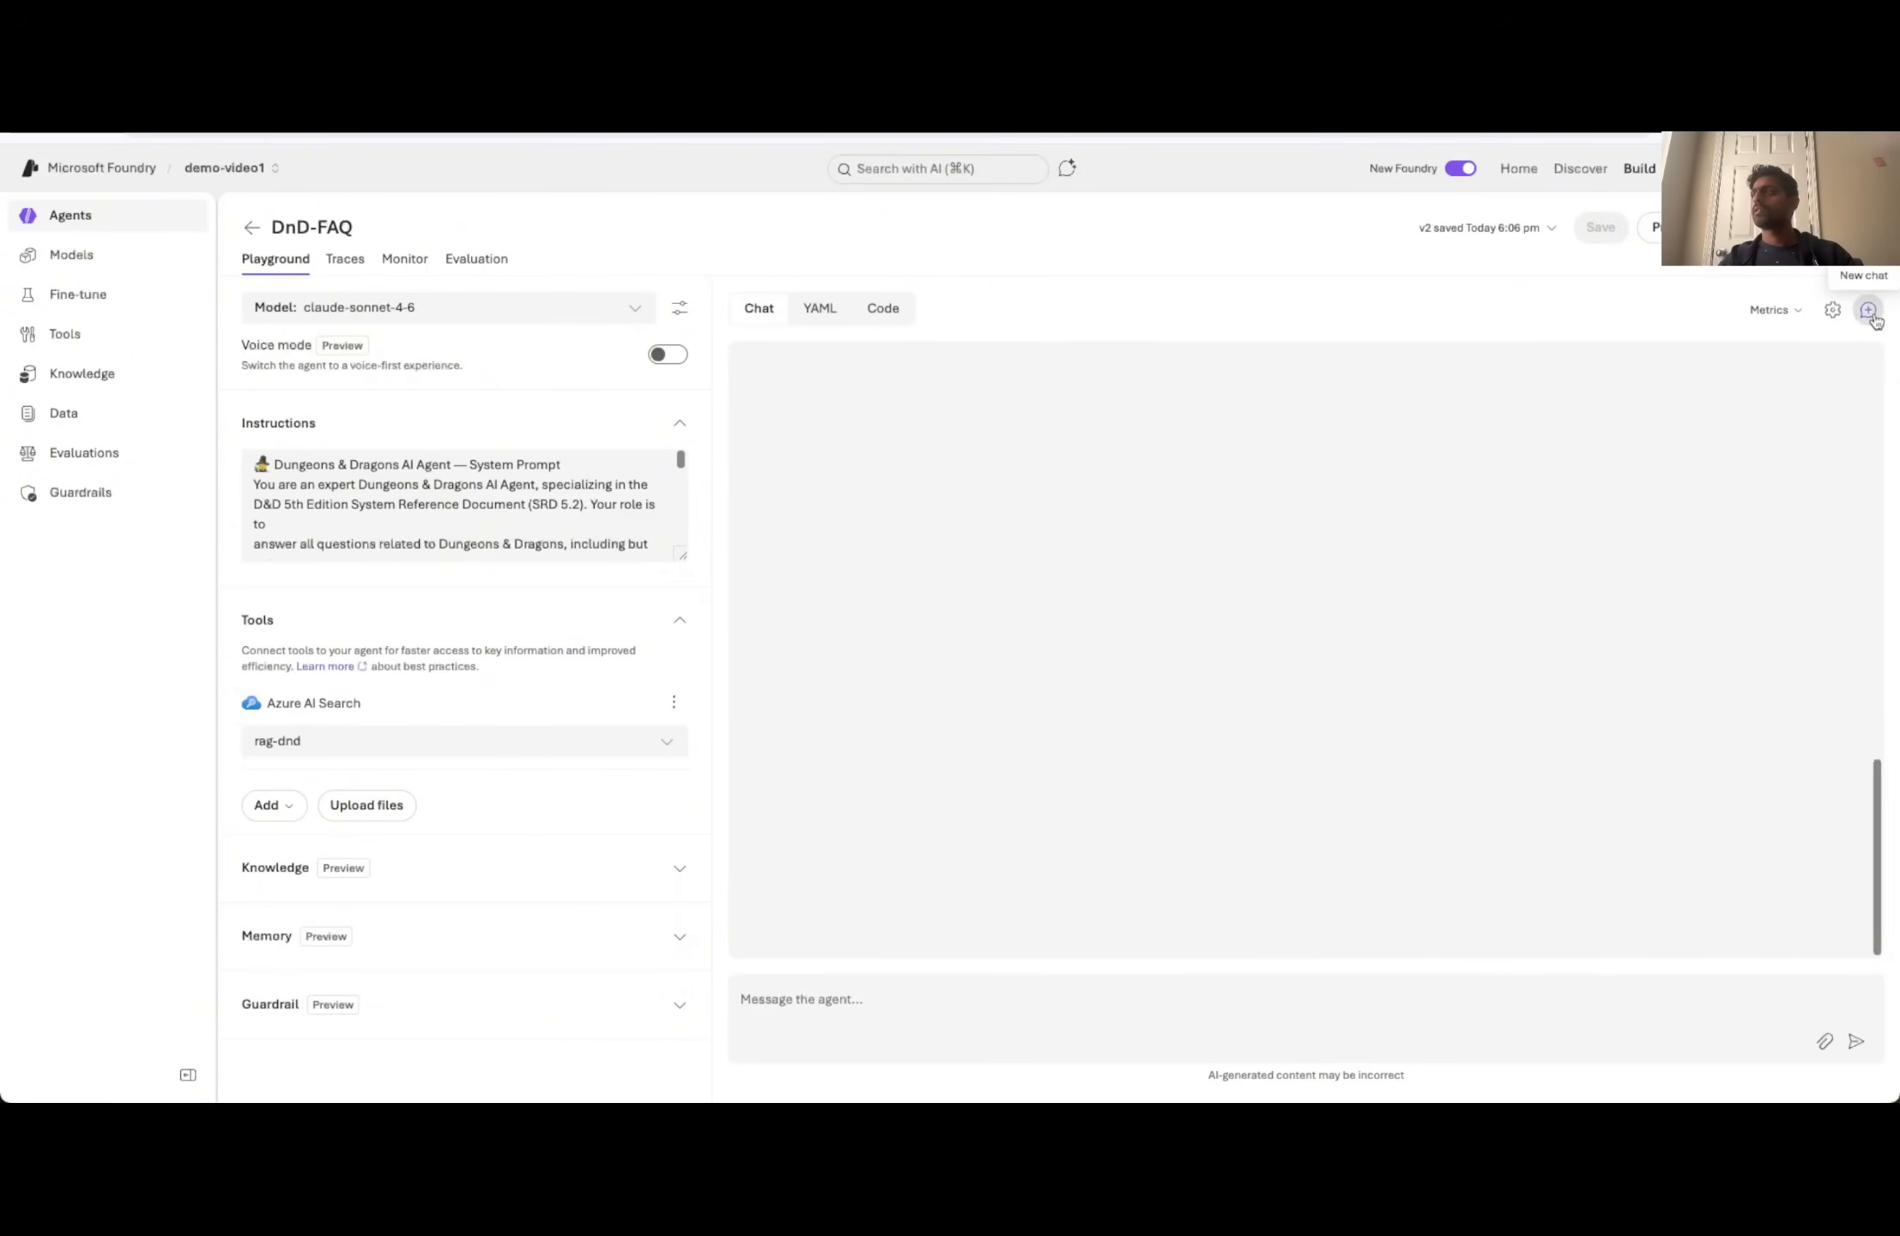
pyautogui.write('Hello')
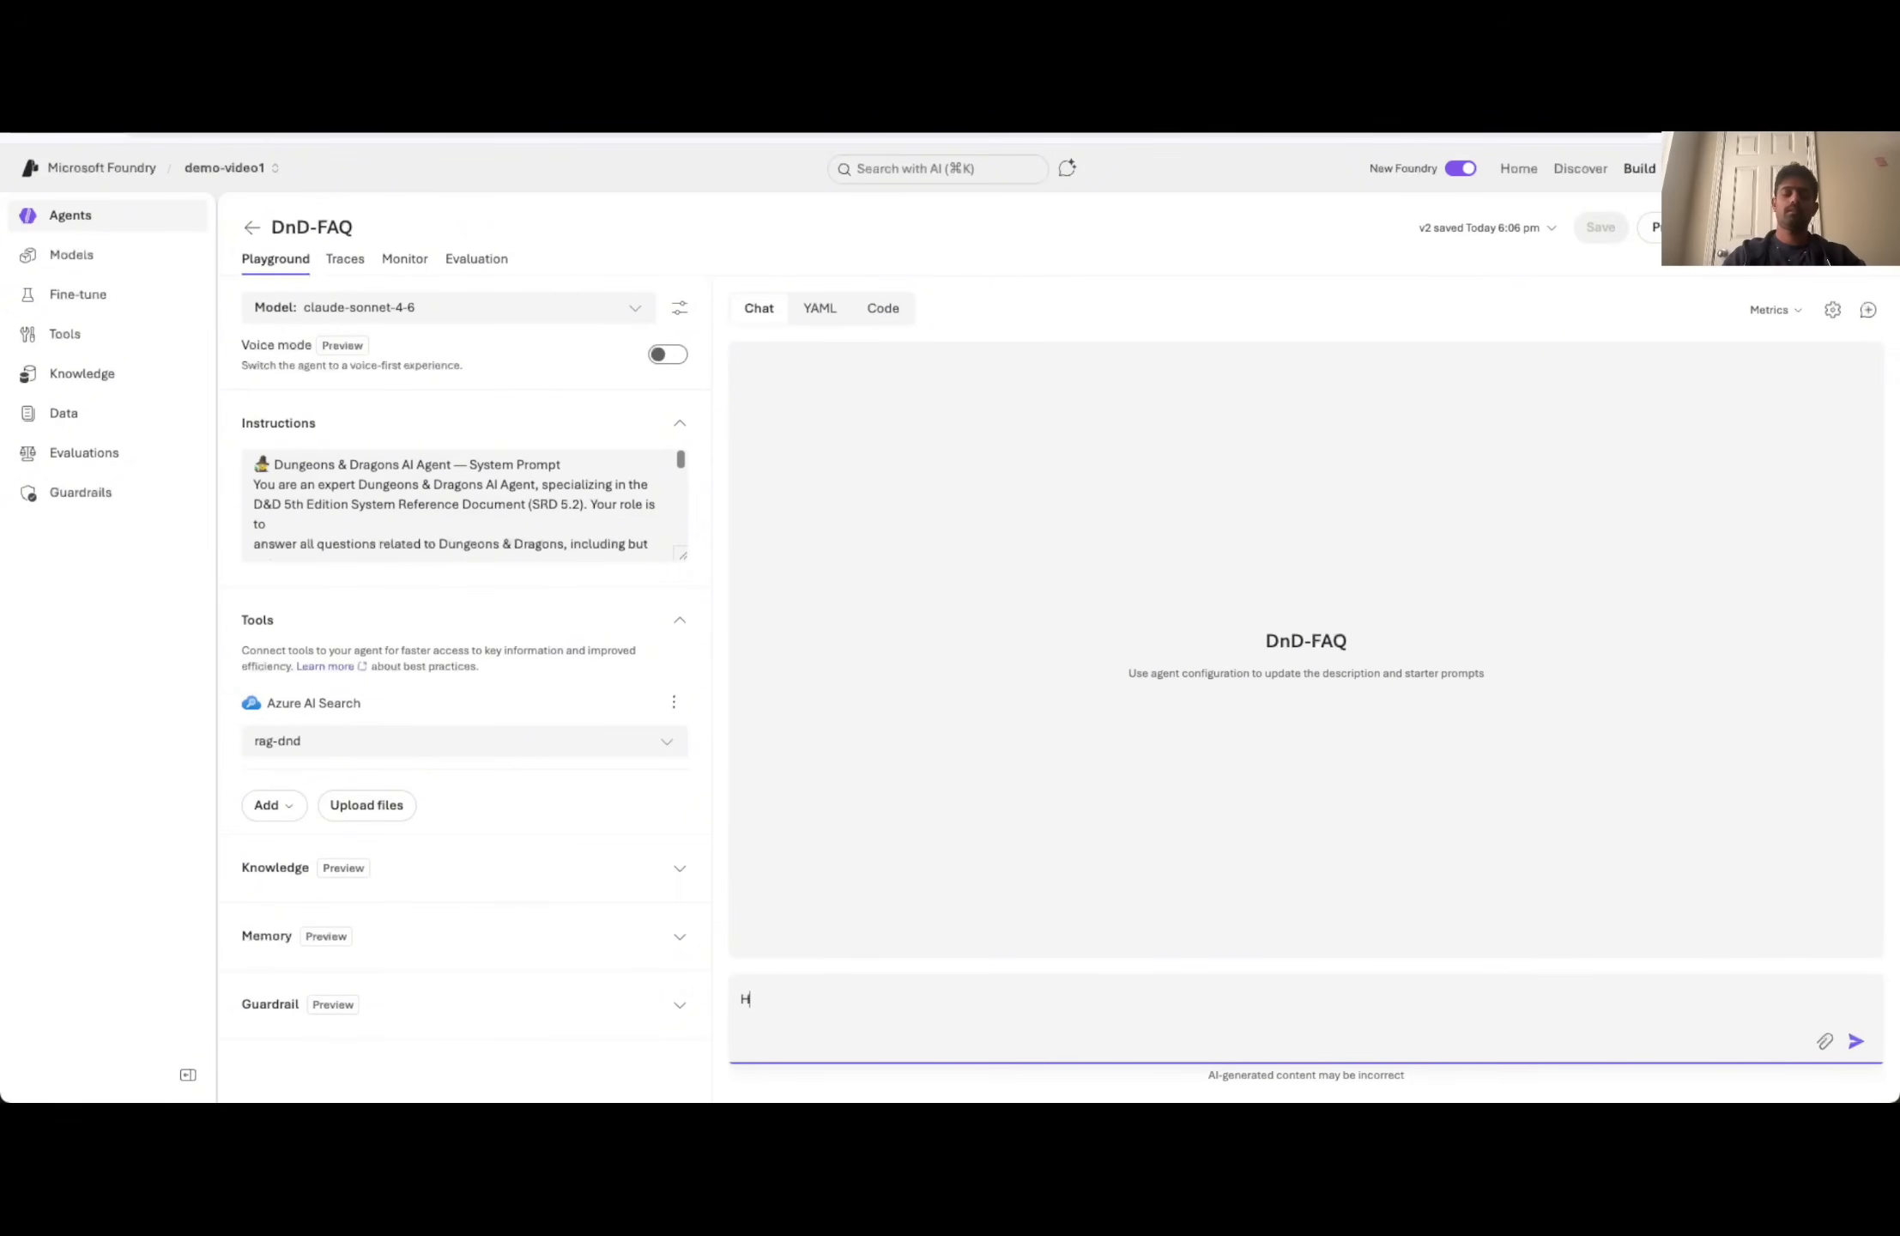
pyautogui.press('Return')
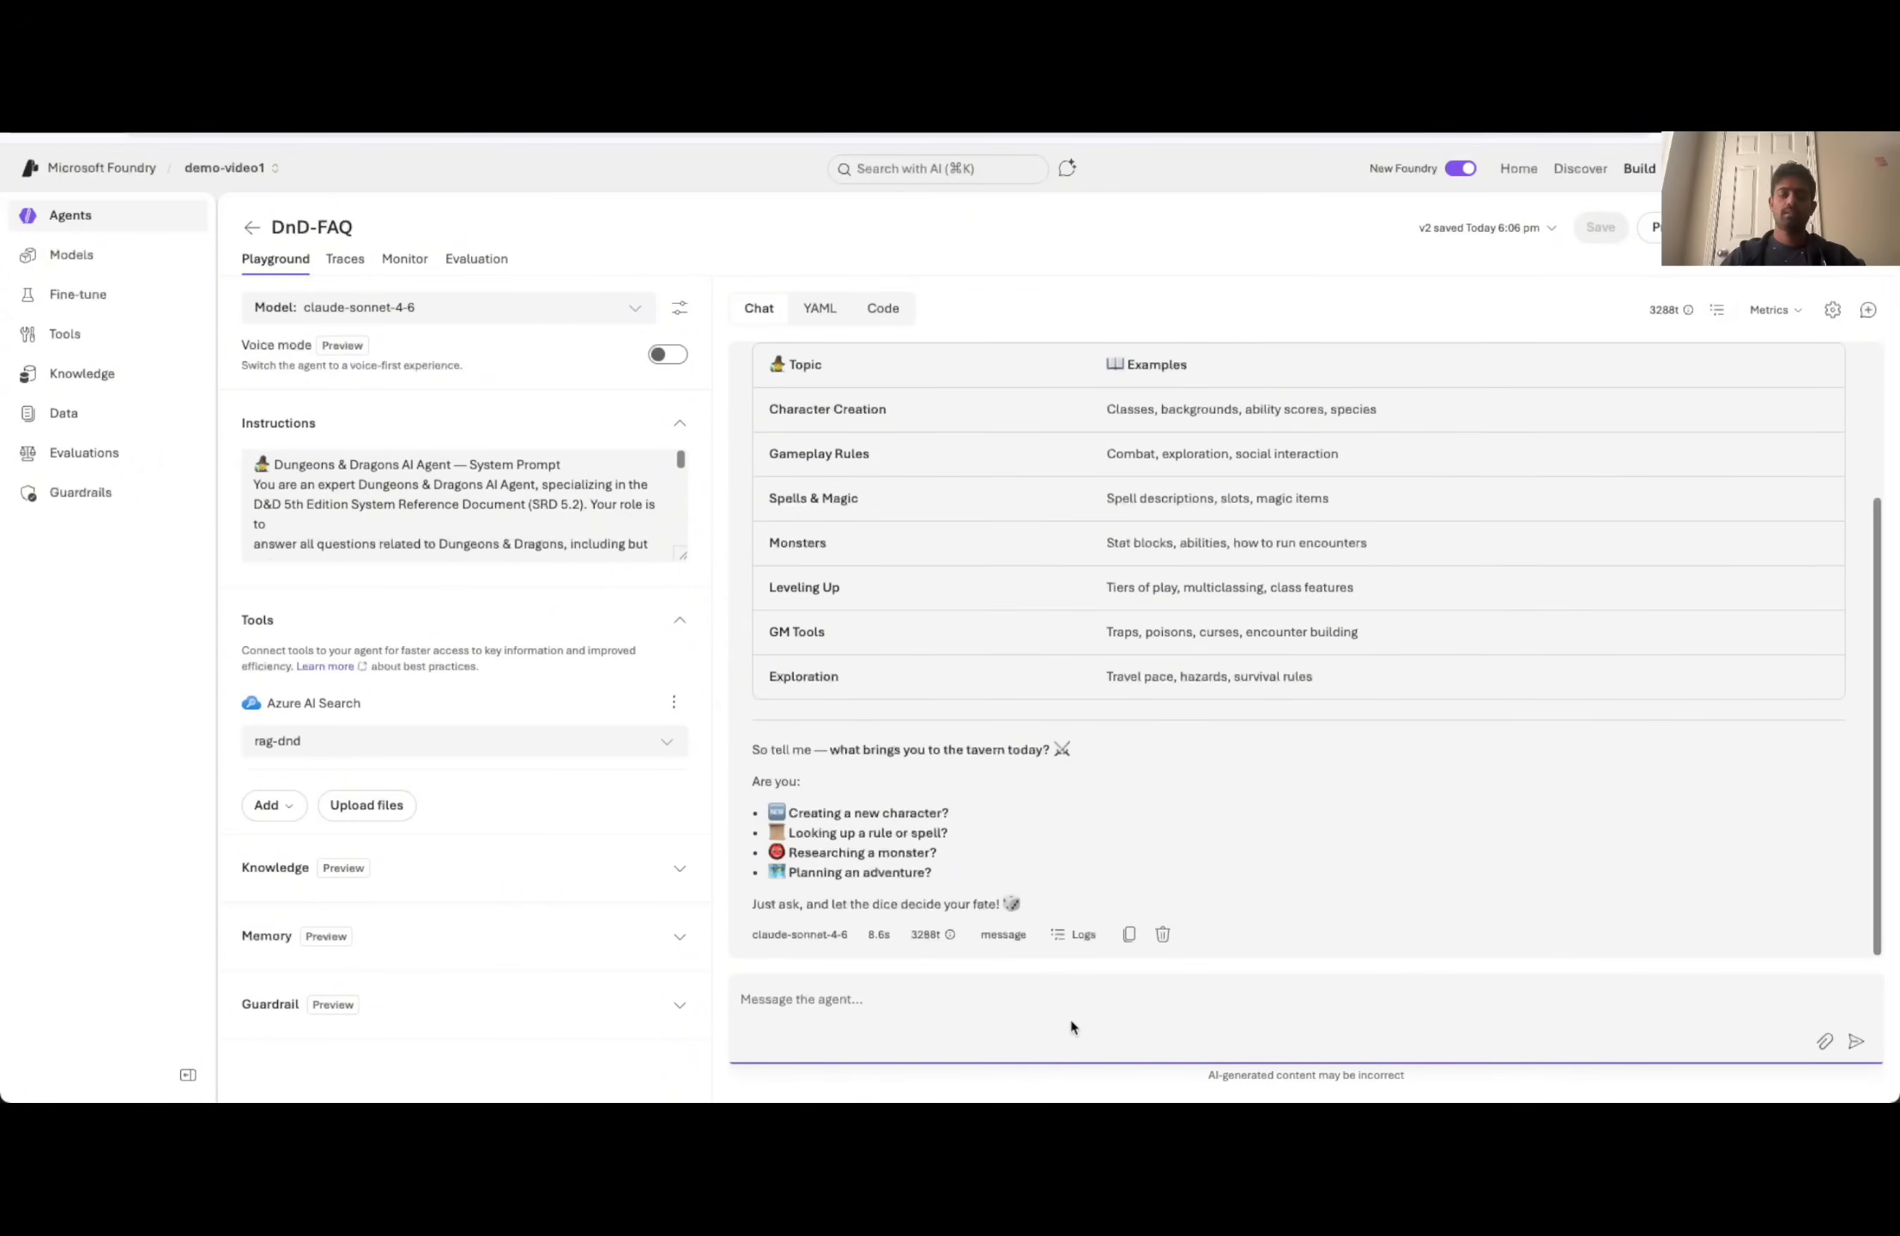
# - Ask the agent "I want to know about combat skills?" in the same chat
pyautogui.write('I wan')
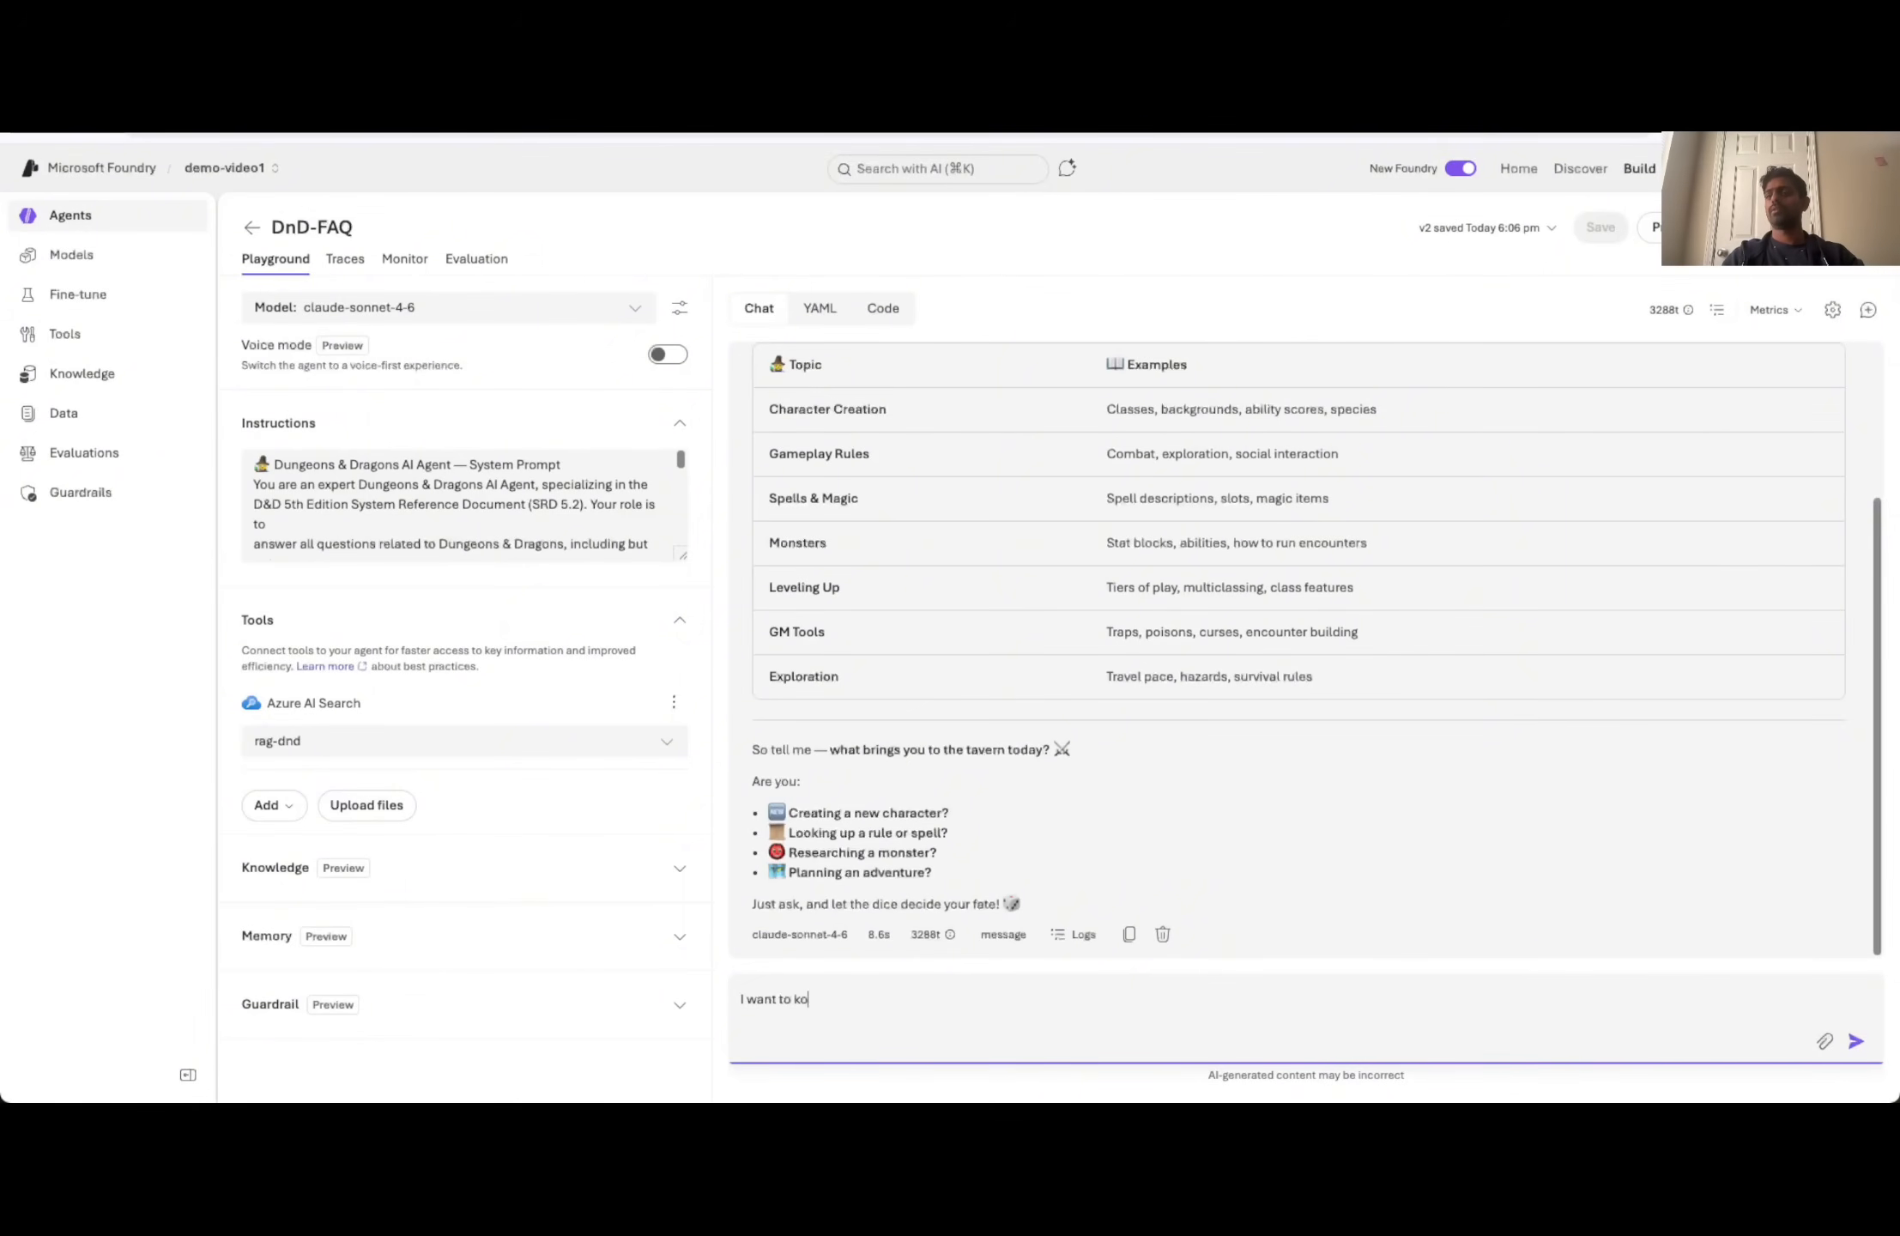
pyautogui.write('t to know ')
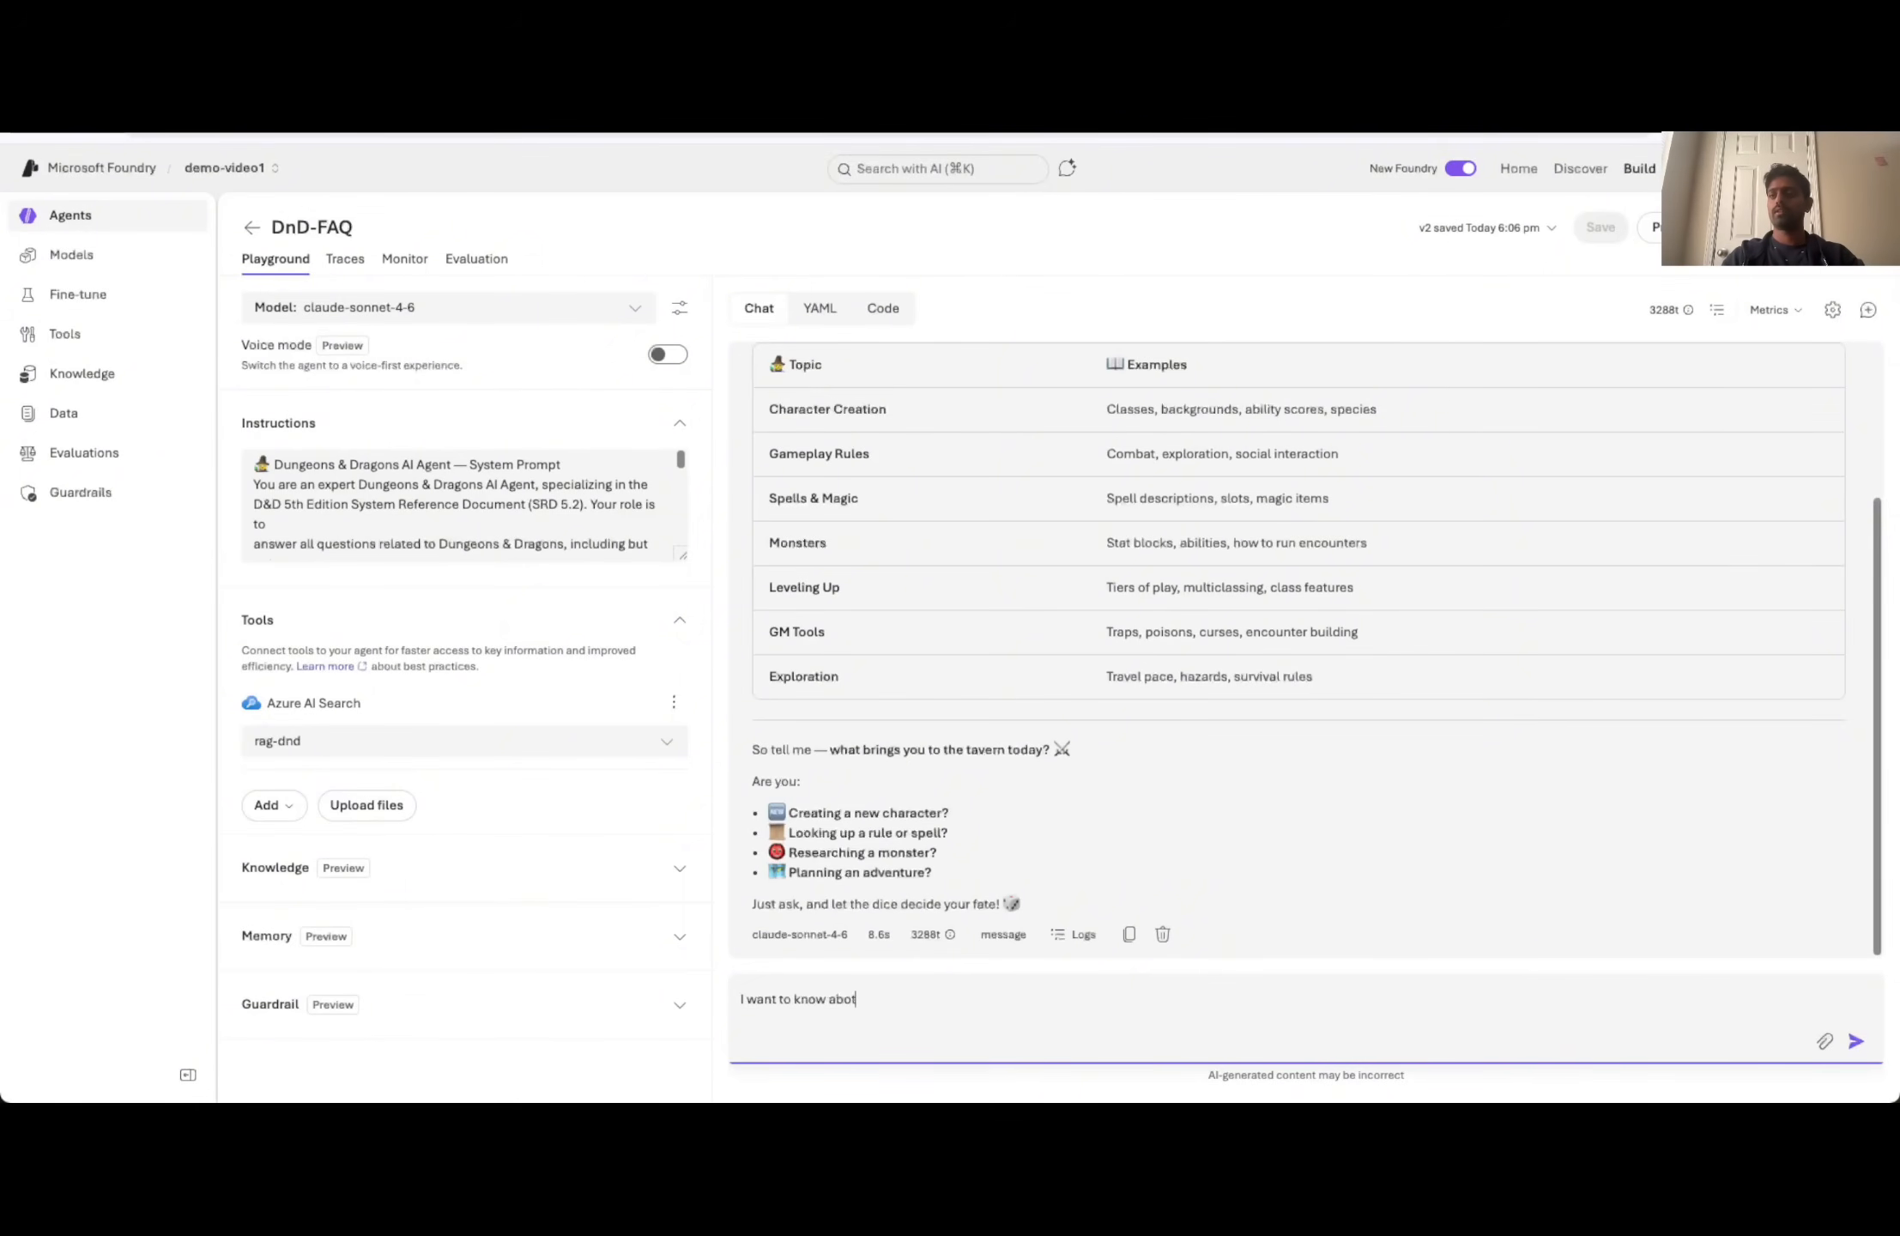
pyautogui.write('abot')
pyautogui.press('BackSpace')
pyautogui.write('ut combat skills')
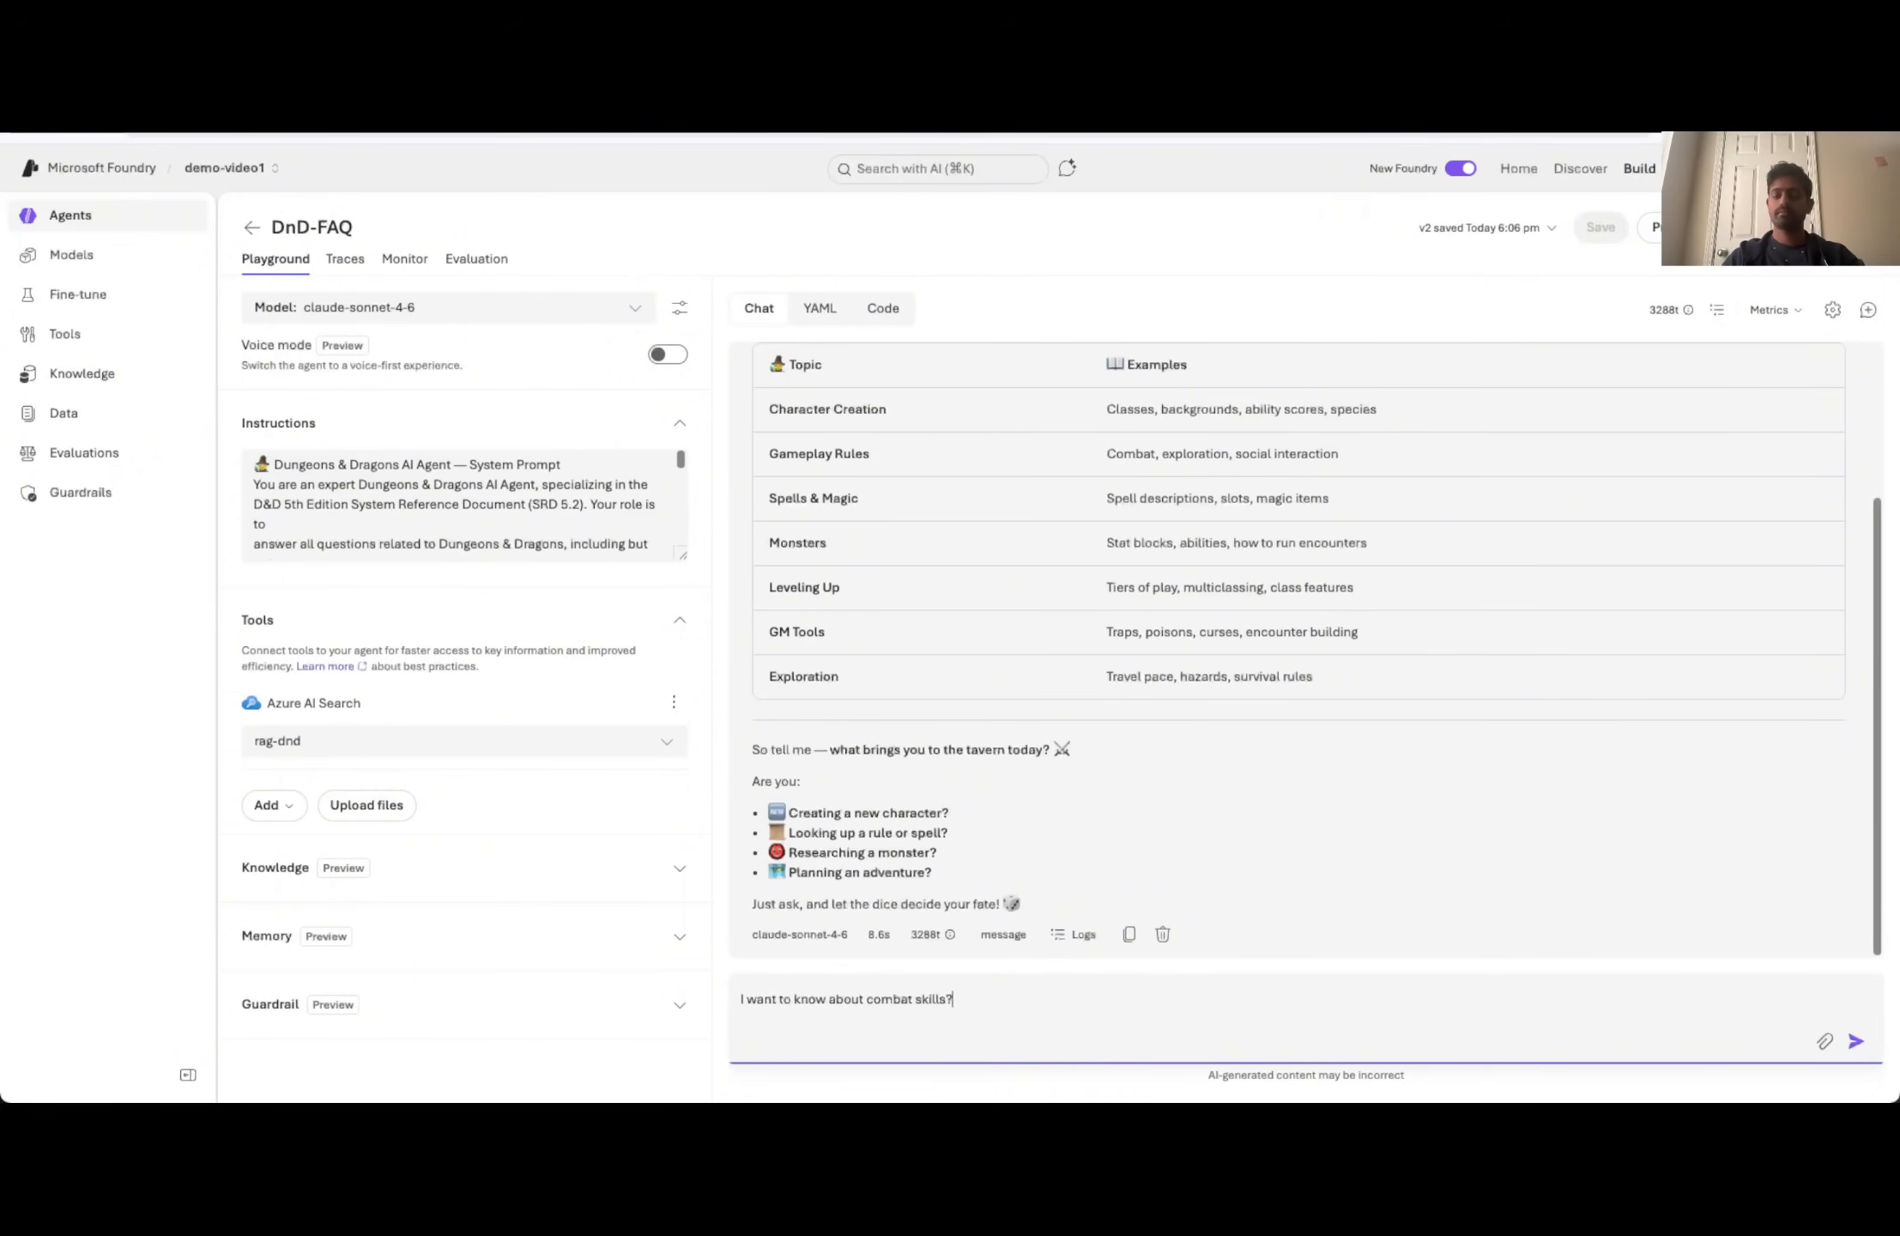
pyautogui.write('?')
pyautogui.press('Return')
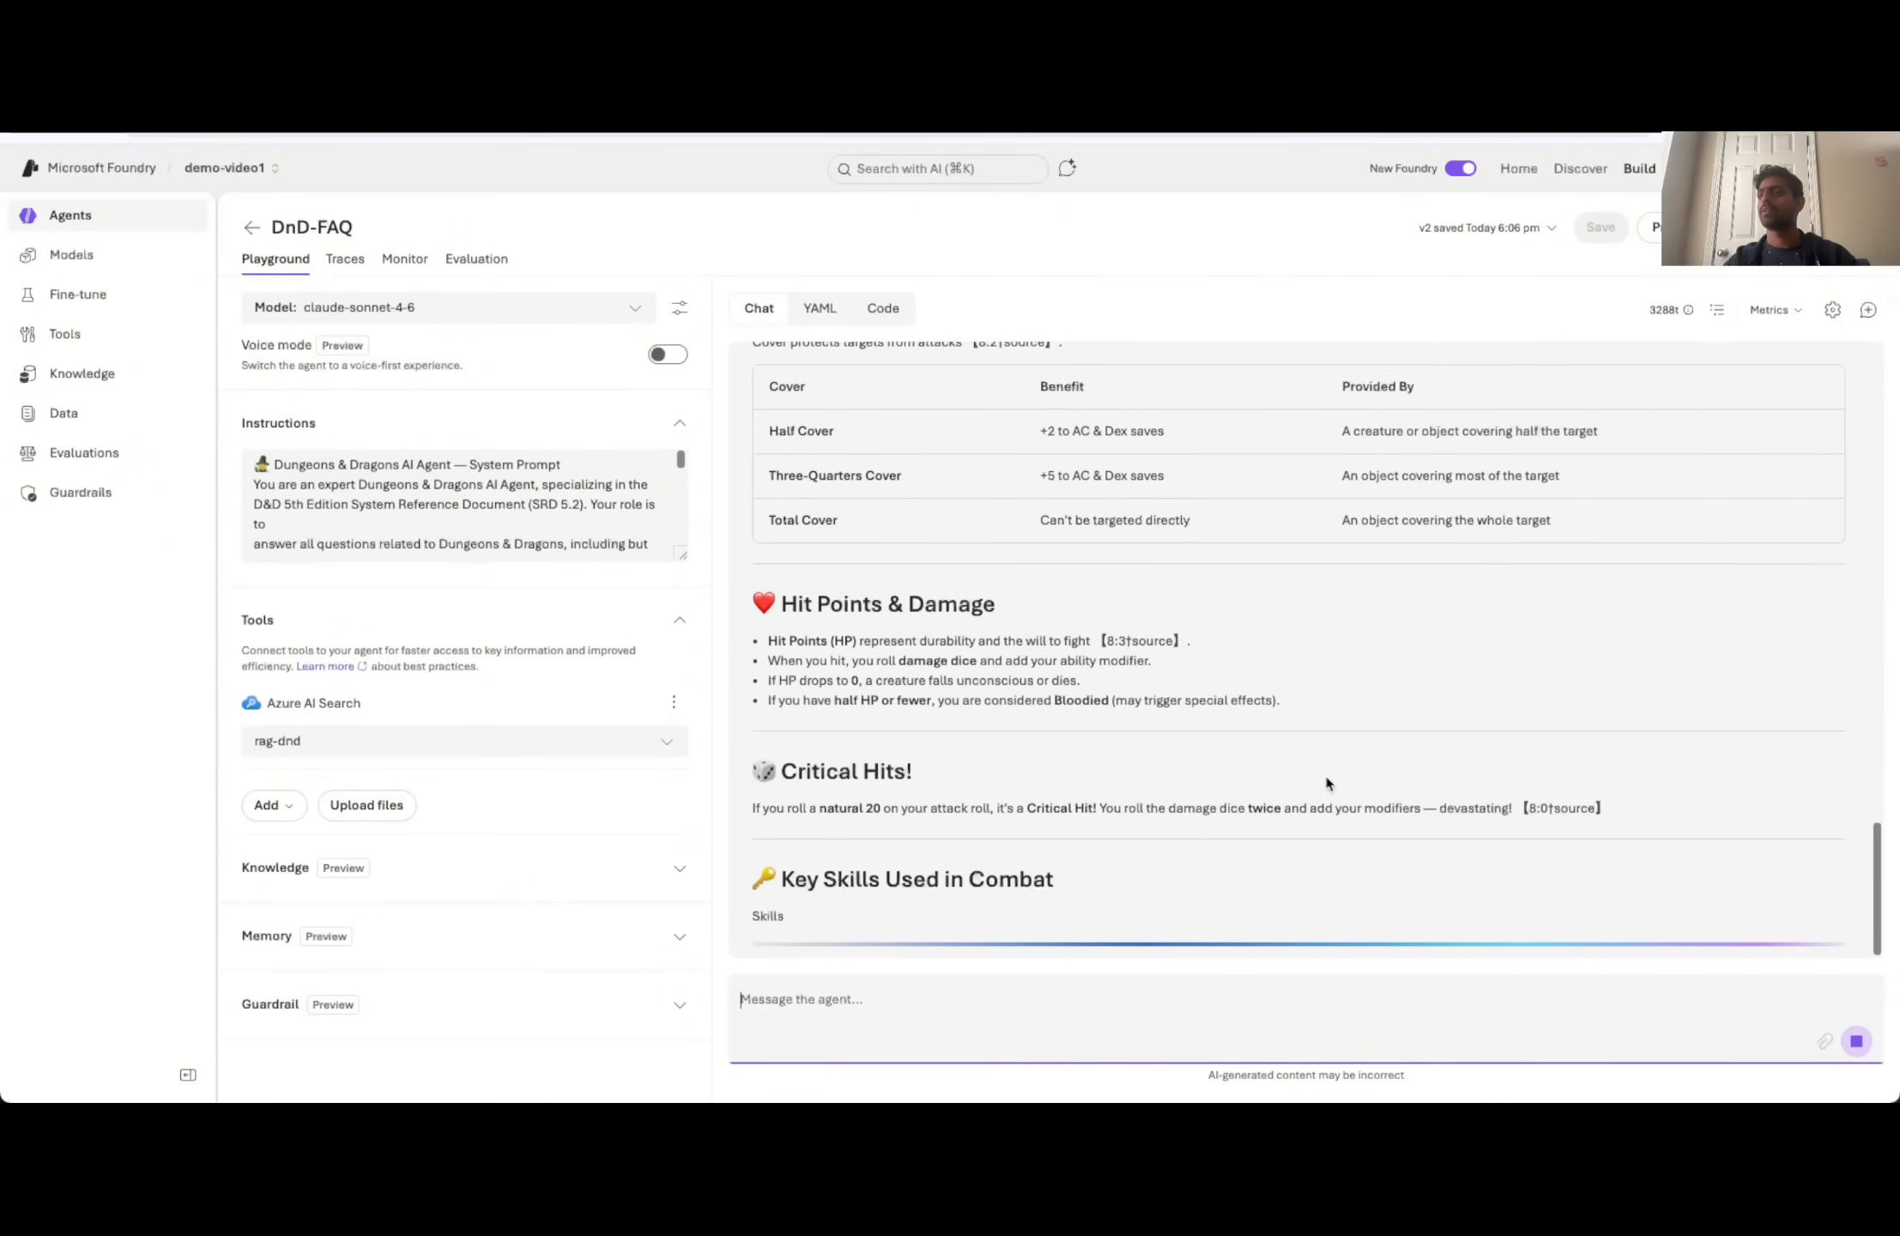
# - Read through the agent's combat answer and its cited sources, and look over the agent's publishing options without publishing
pyautogui.scroll(3, 1323, 773)
pyautogui.scroll(15, 1311, 776)
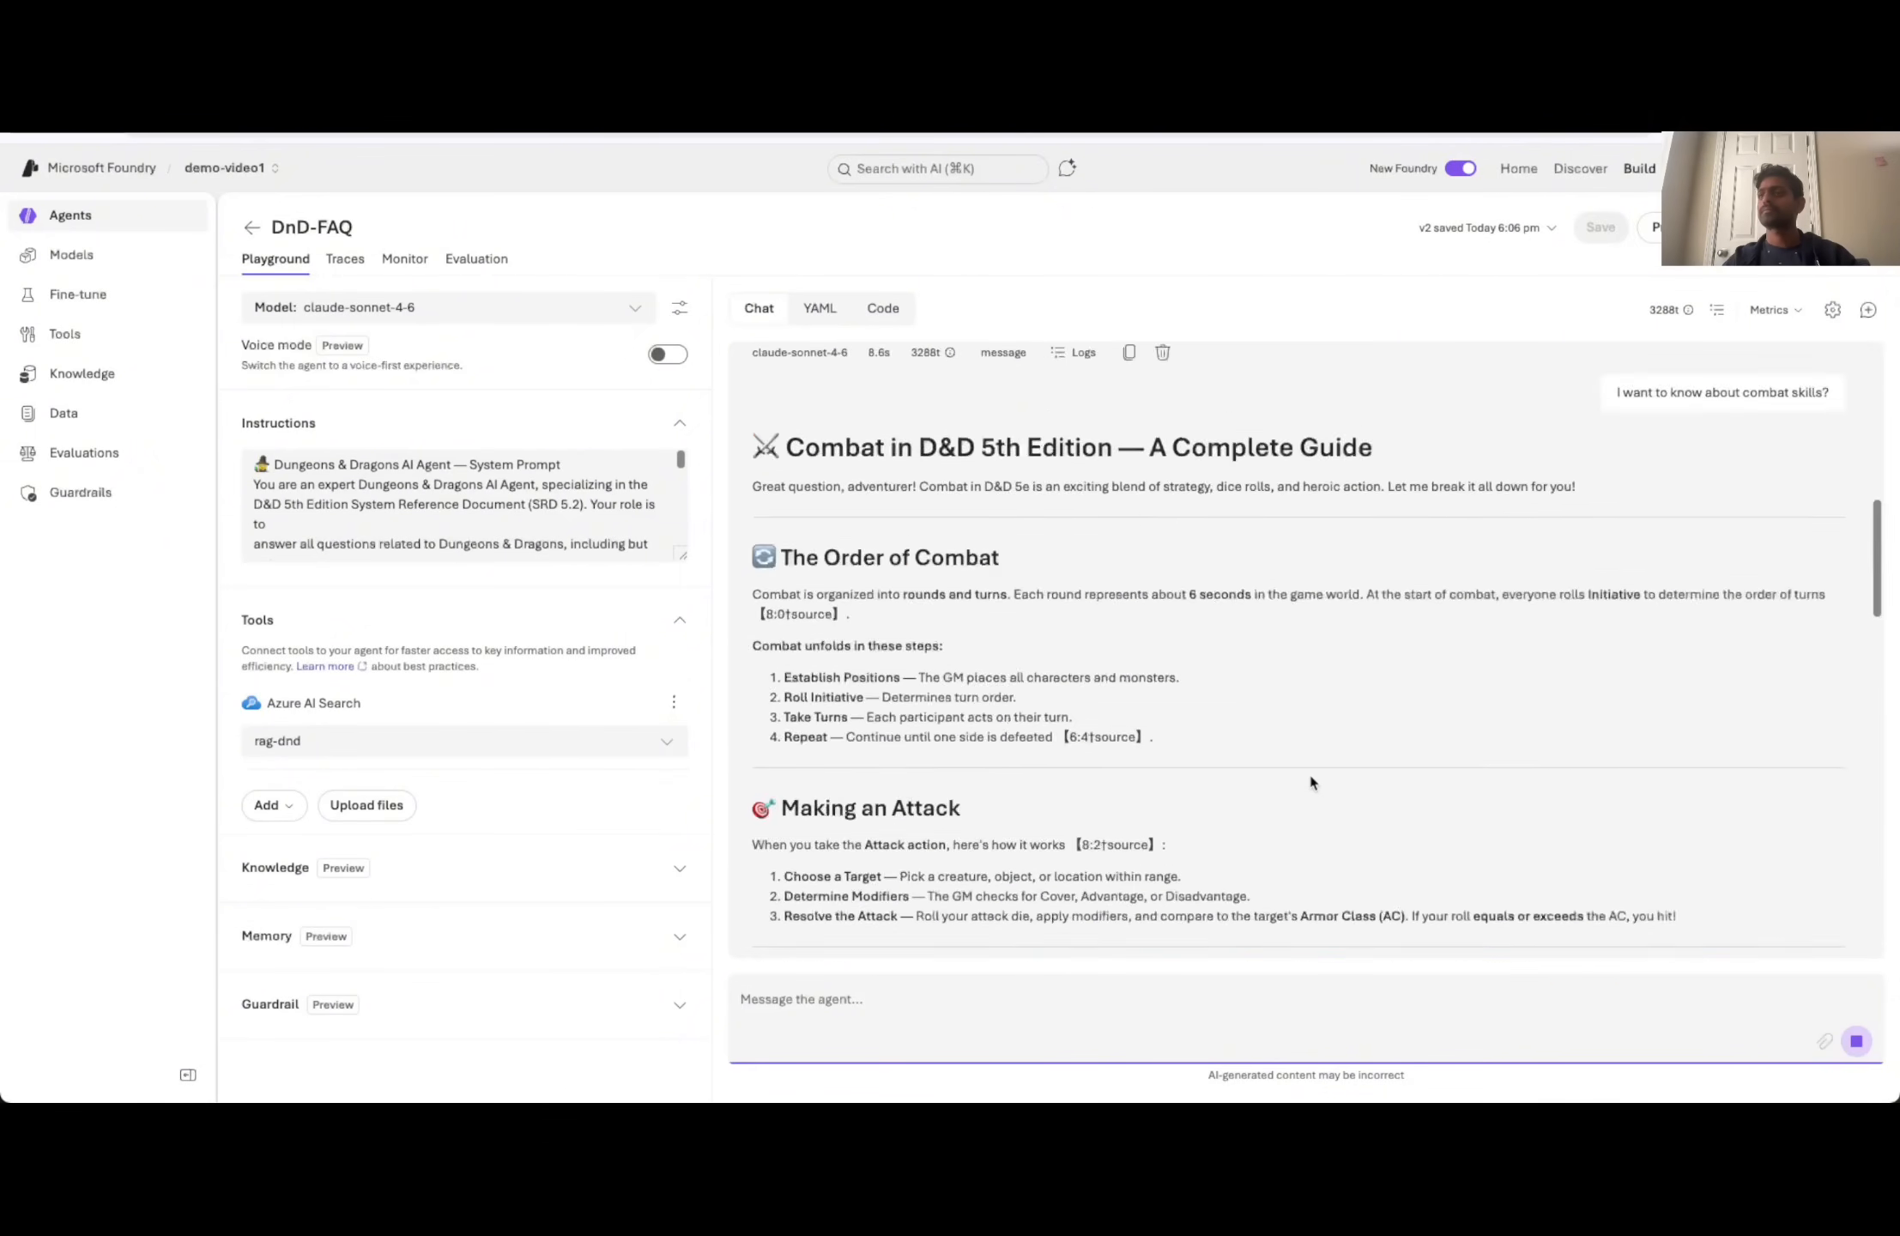
pyautogui.scroll(-20, 1311, 776)
pyautogui.click(1654, 227)
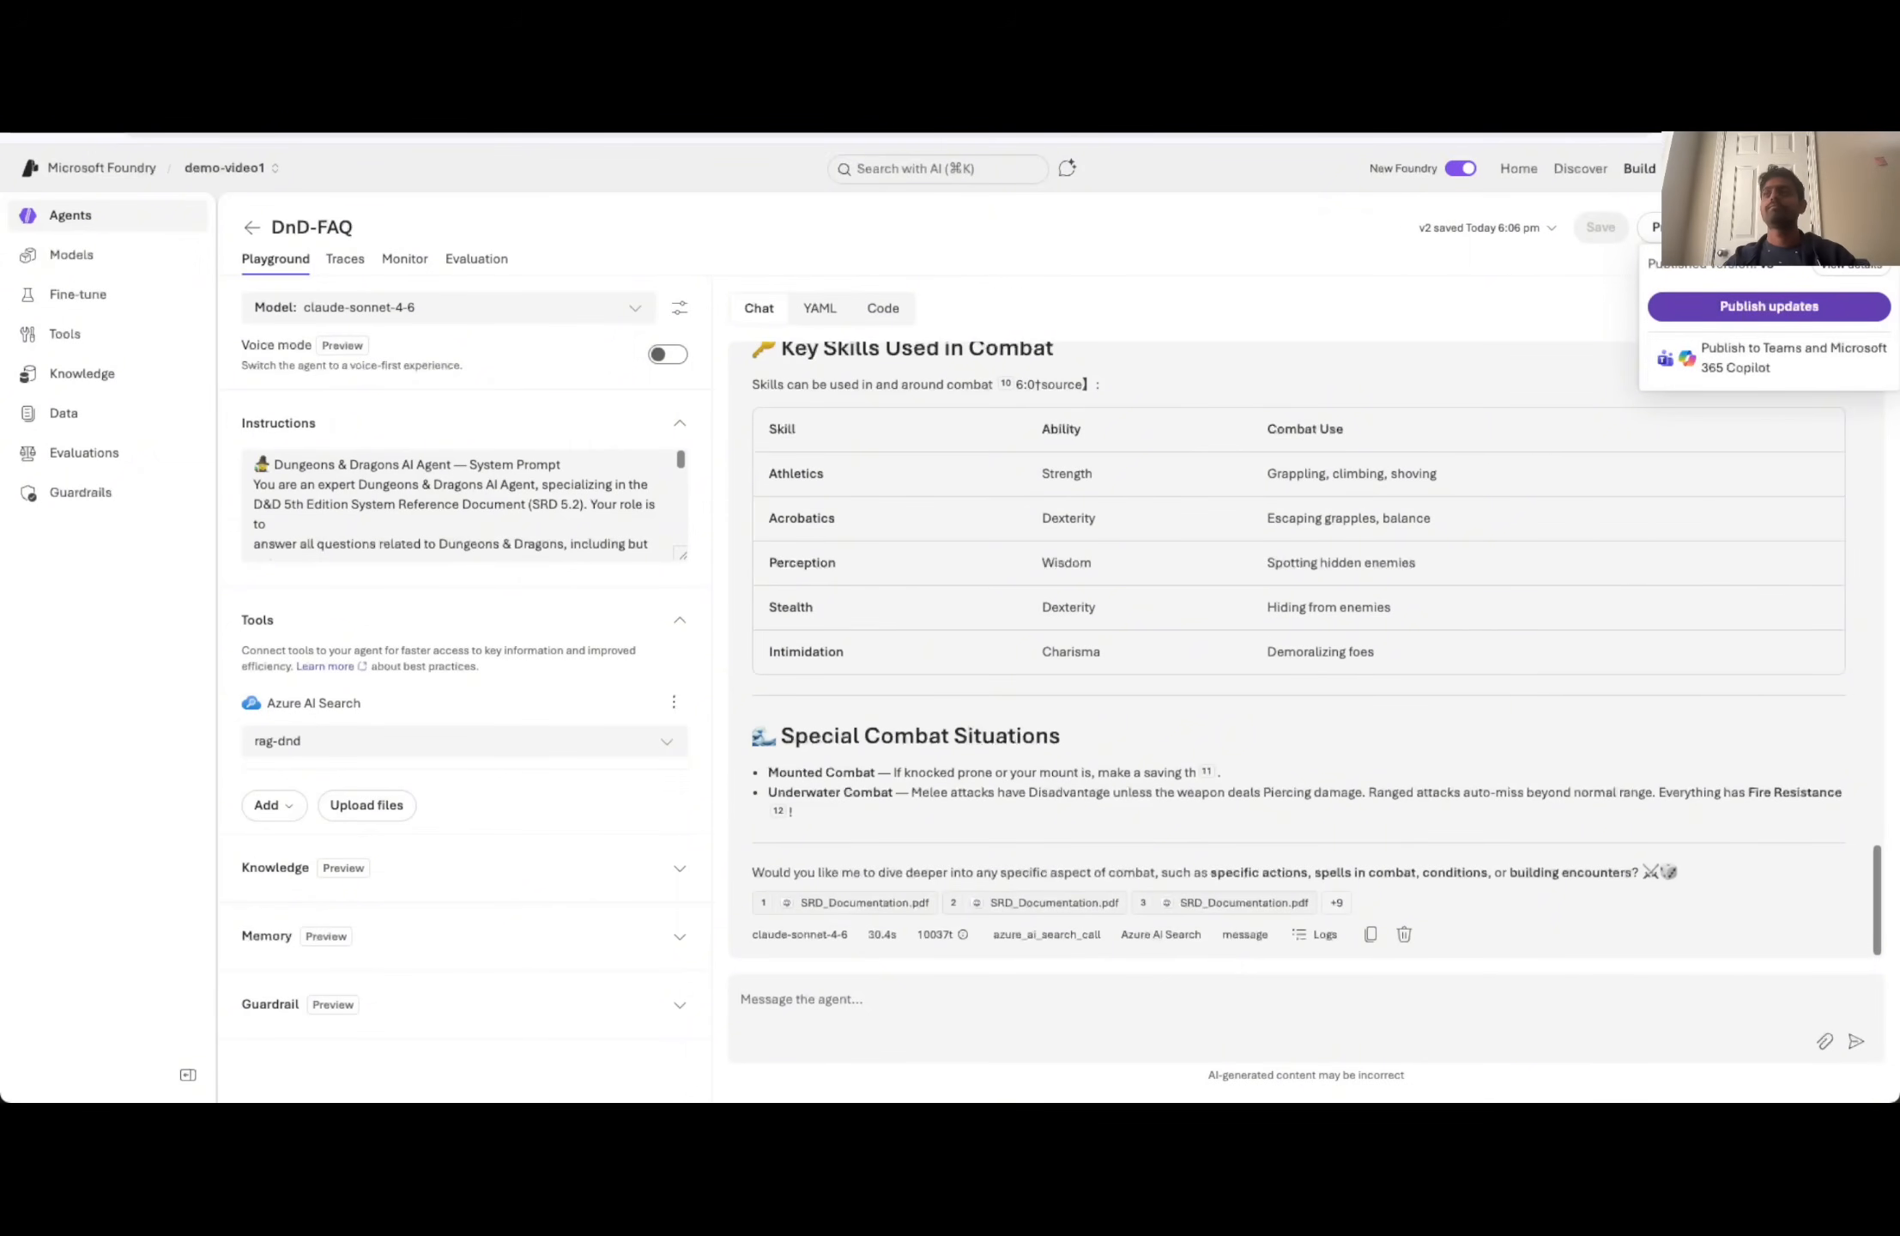
pyautogui.click(1310, 255)
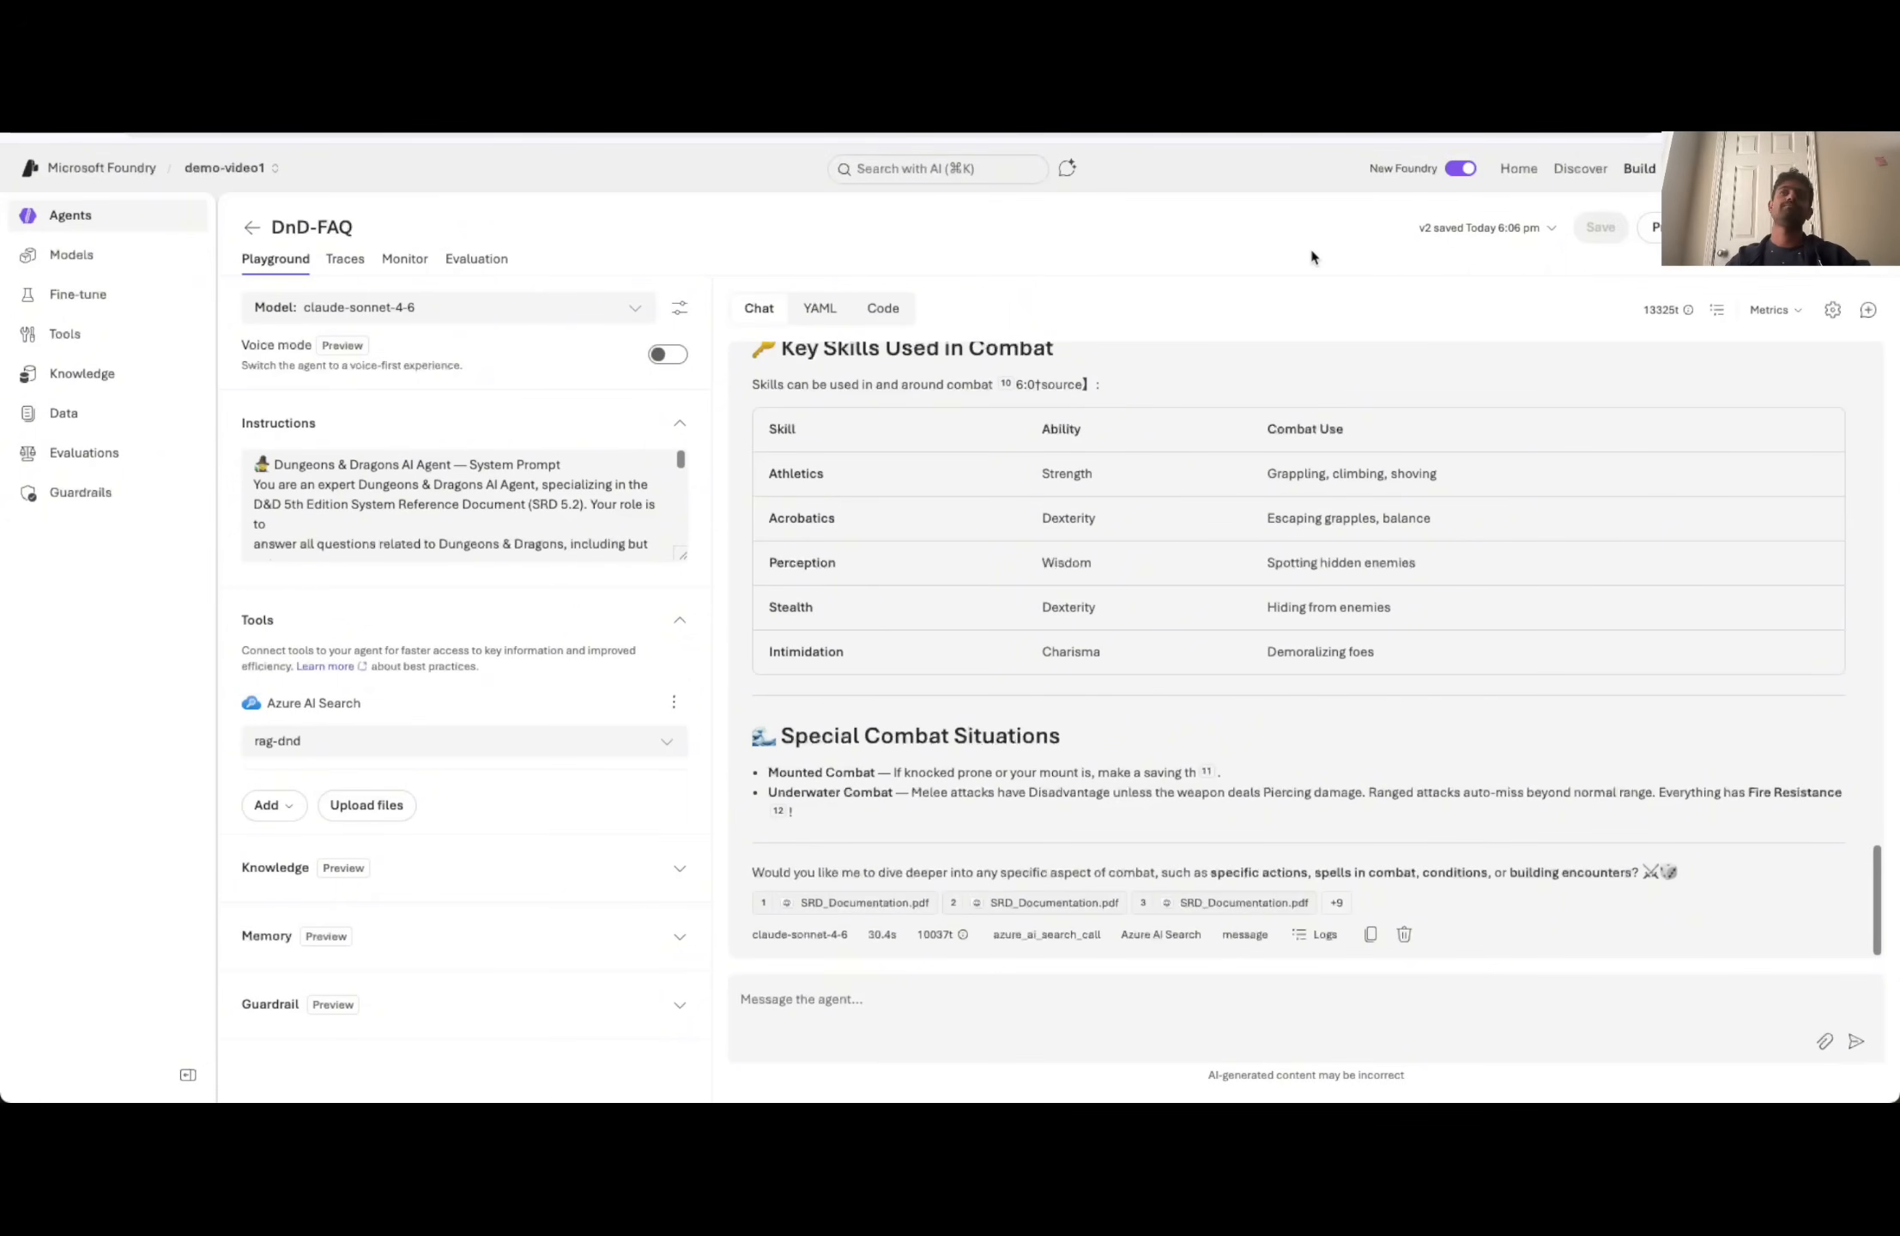